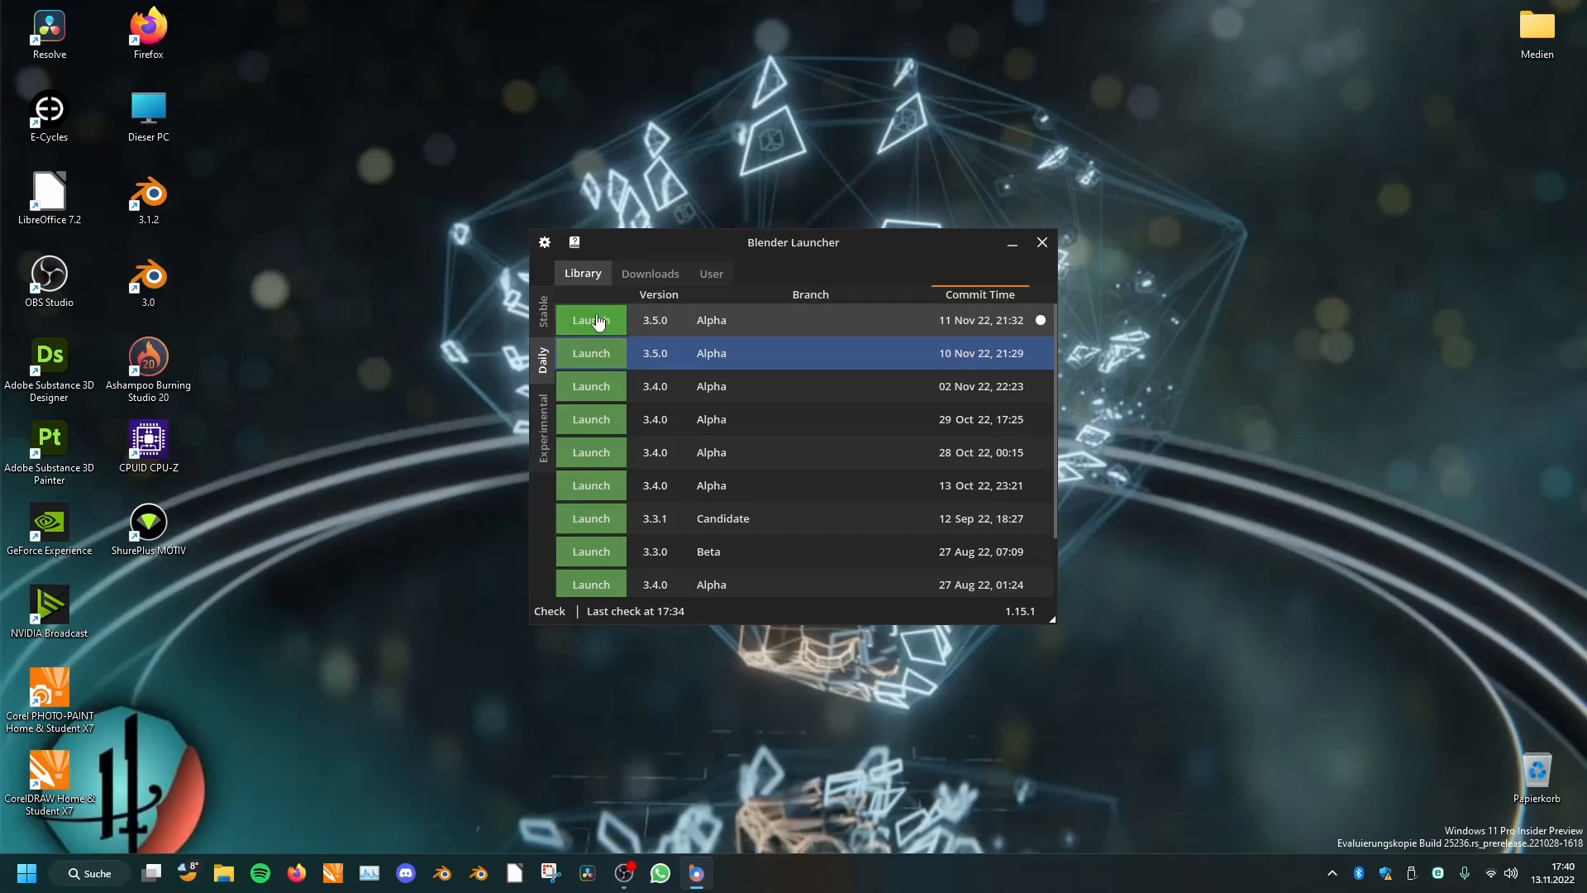
# Step: Launch the newest Blender 3.5.0 Alpha build, dated 11 Nov 22, and delete all default objects from the scene
pyautogui.click(597, 321)
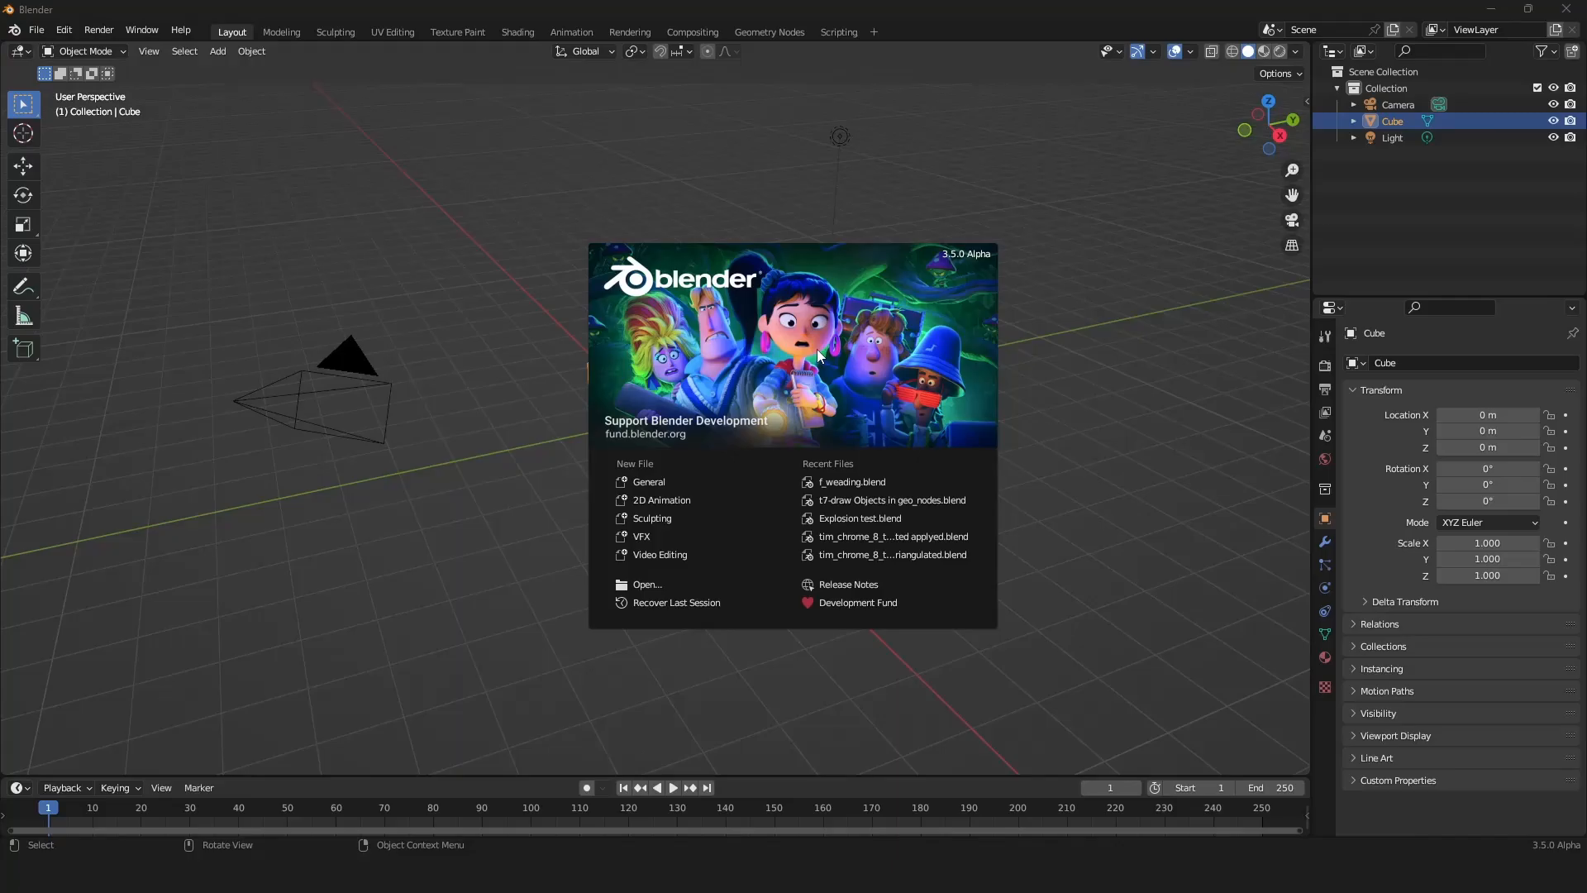
pyautogui.click(774, 171)
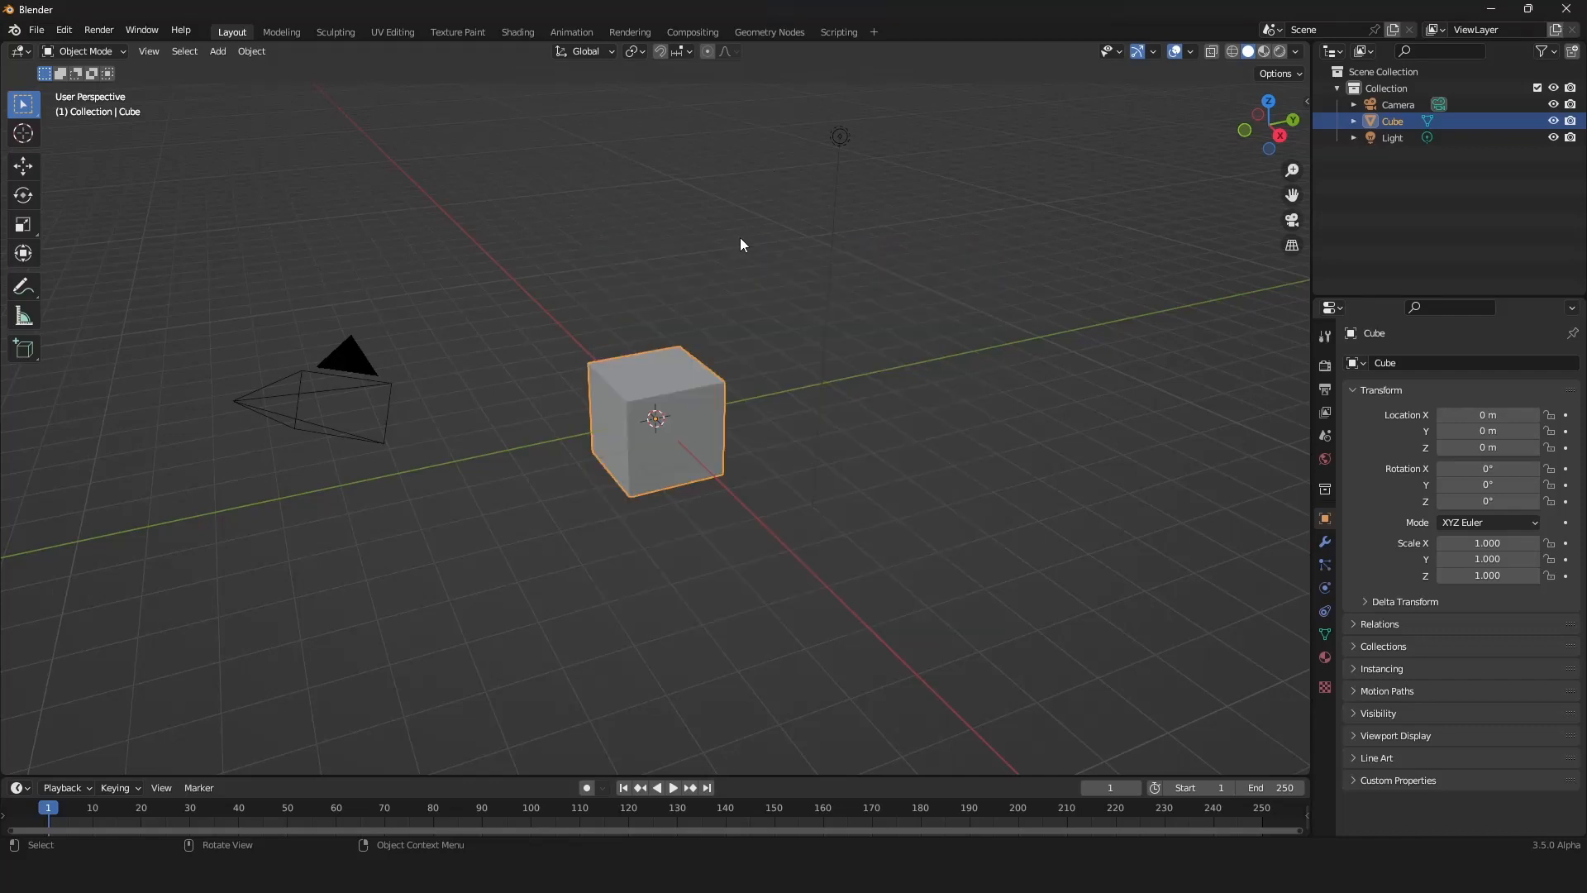
pyautogui.moveTo(740, 236); pyautogui.dragTo(770, 280, button='middle')
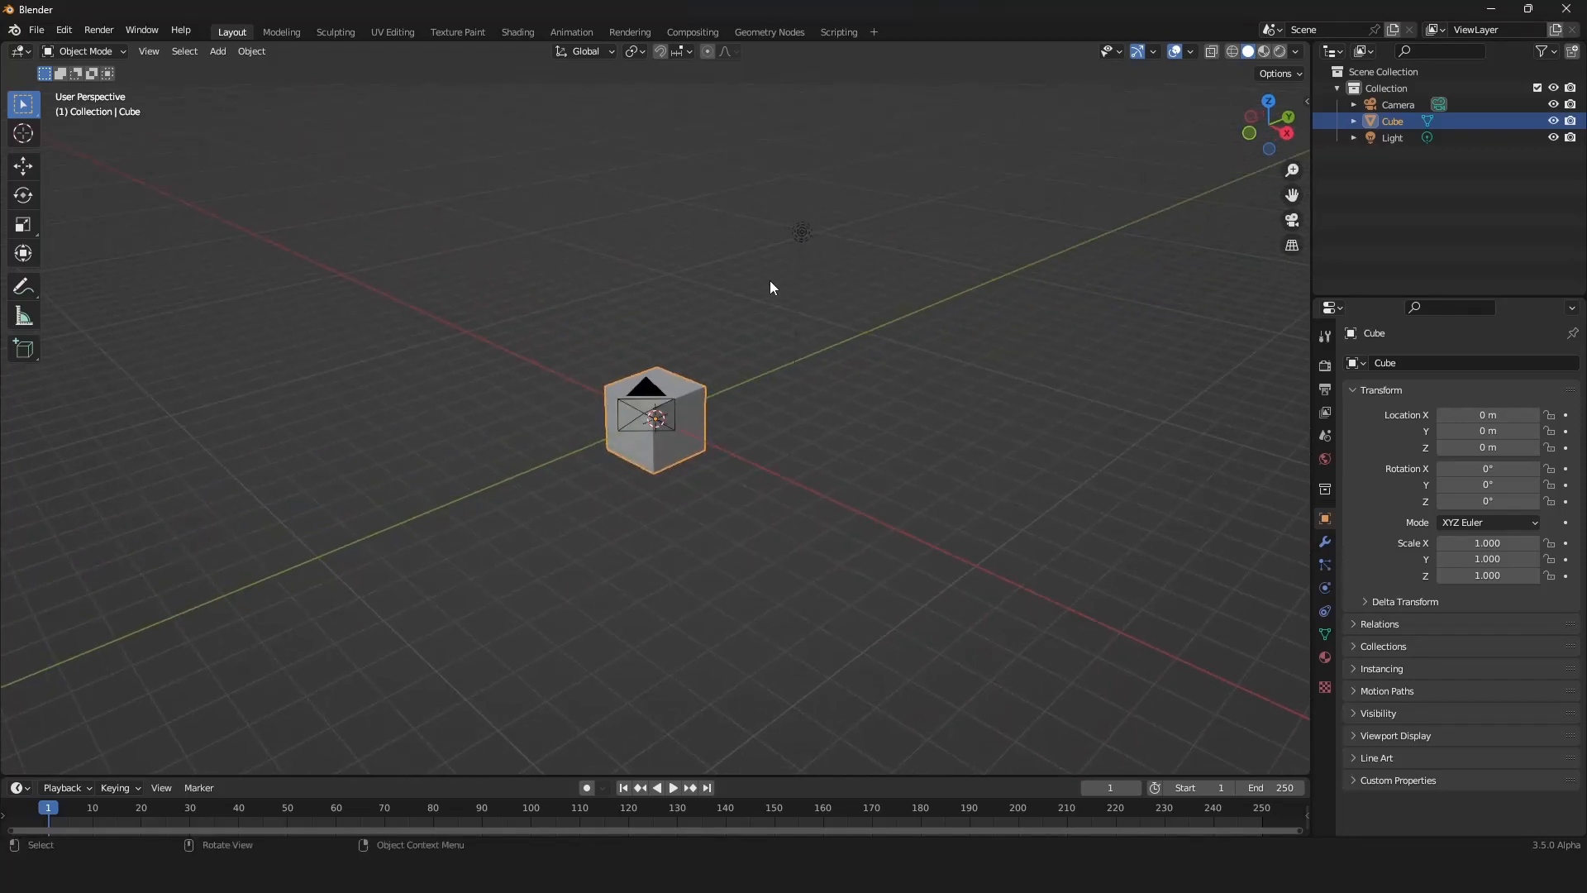
pyautogui.scroll(-3, 727, 418)
pyautogui.moveTo(727, 418); pyautogui.dragTo(893, 489, button='middle')
pyautogui.press('a')
pyautogui.press('Delete')
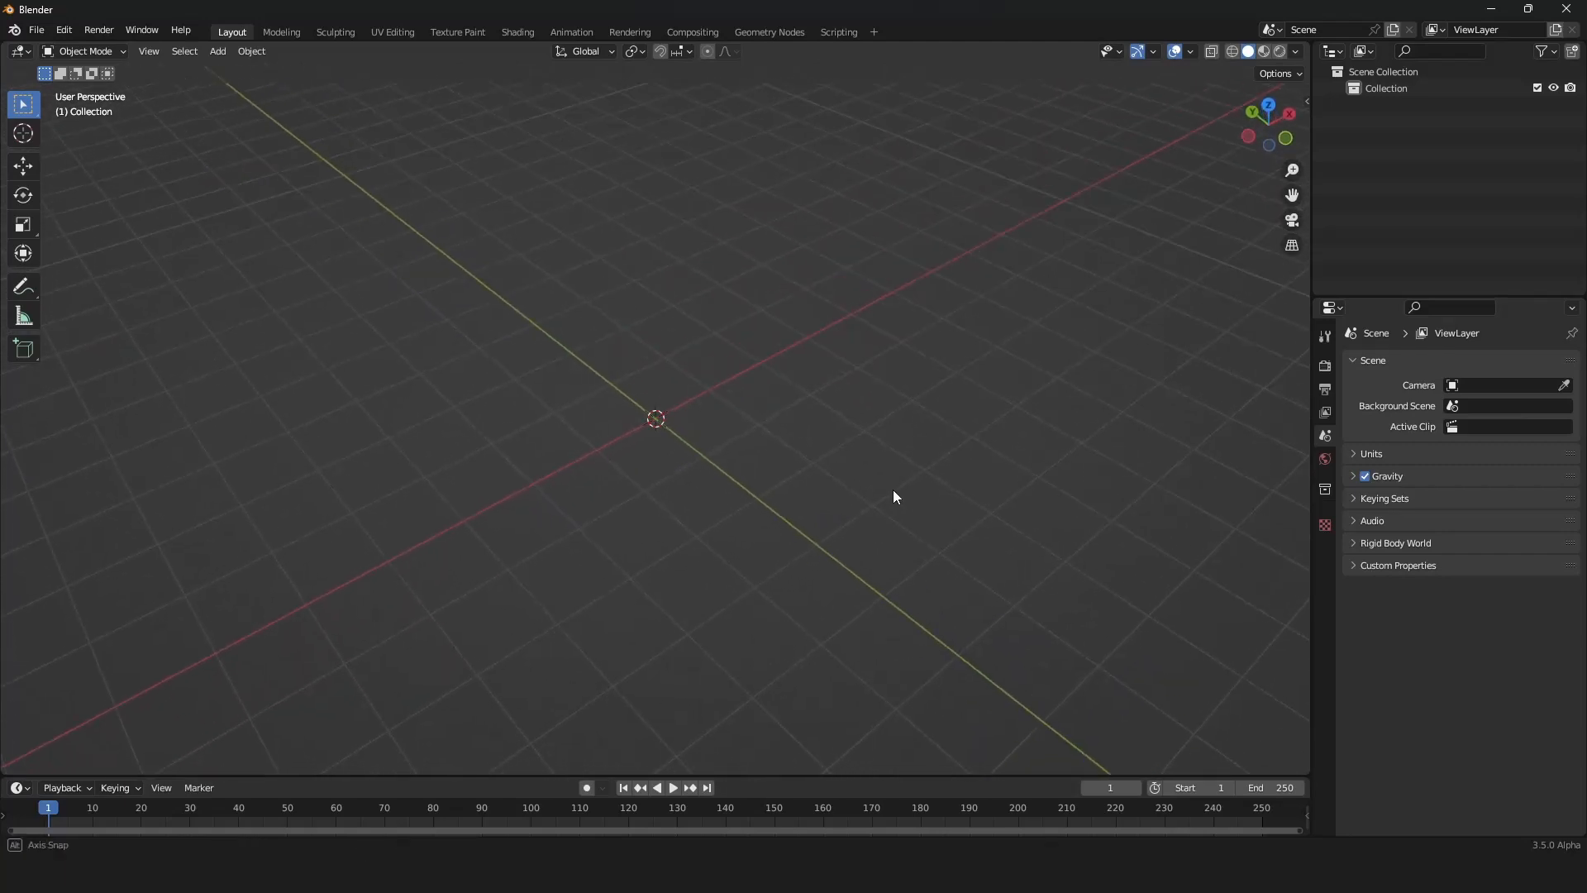
# Step: Add a monkey mesh and raise it about 1.15 m along the global Z axis
pyautogui.moveTo(683, 334)
pyautogui.mouseDown(button='middle')
pyautogui.moveTo(684, 301)
pyautogui.moveTo(714, 333)
pyautogui.mouseUp(button='middle')
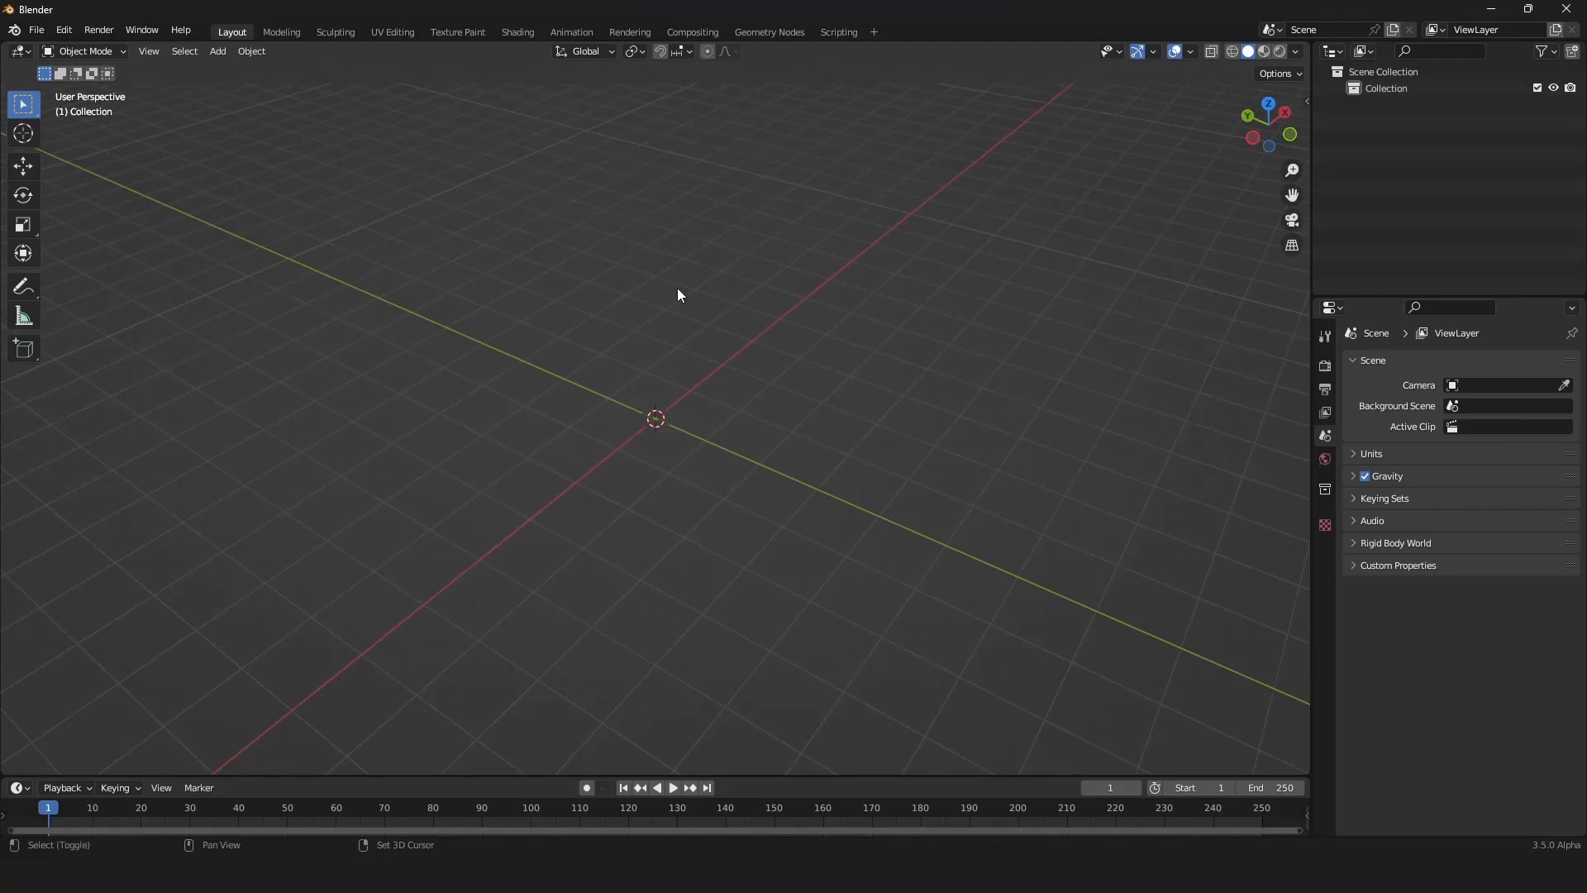
pyautogui.hotkey('shift', 'a')
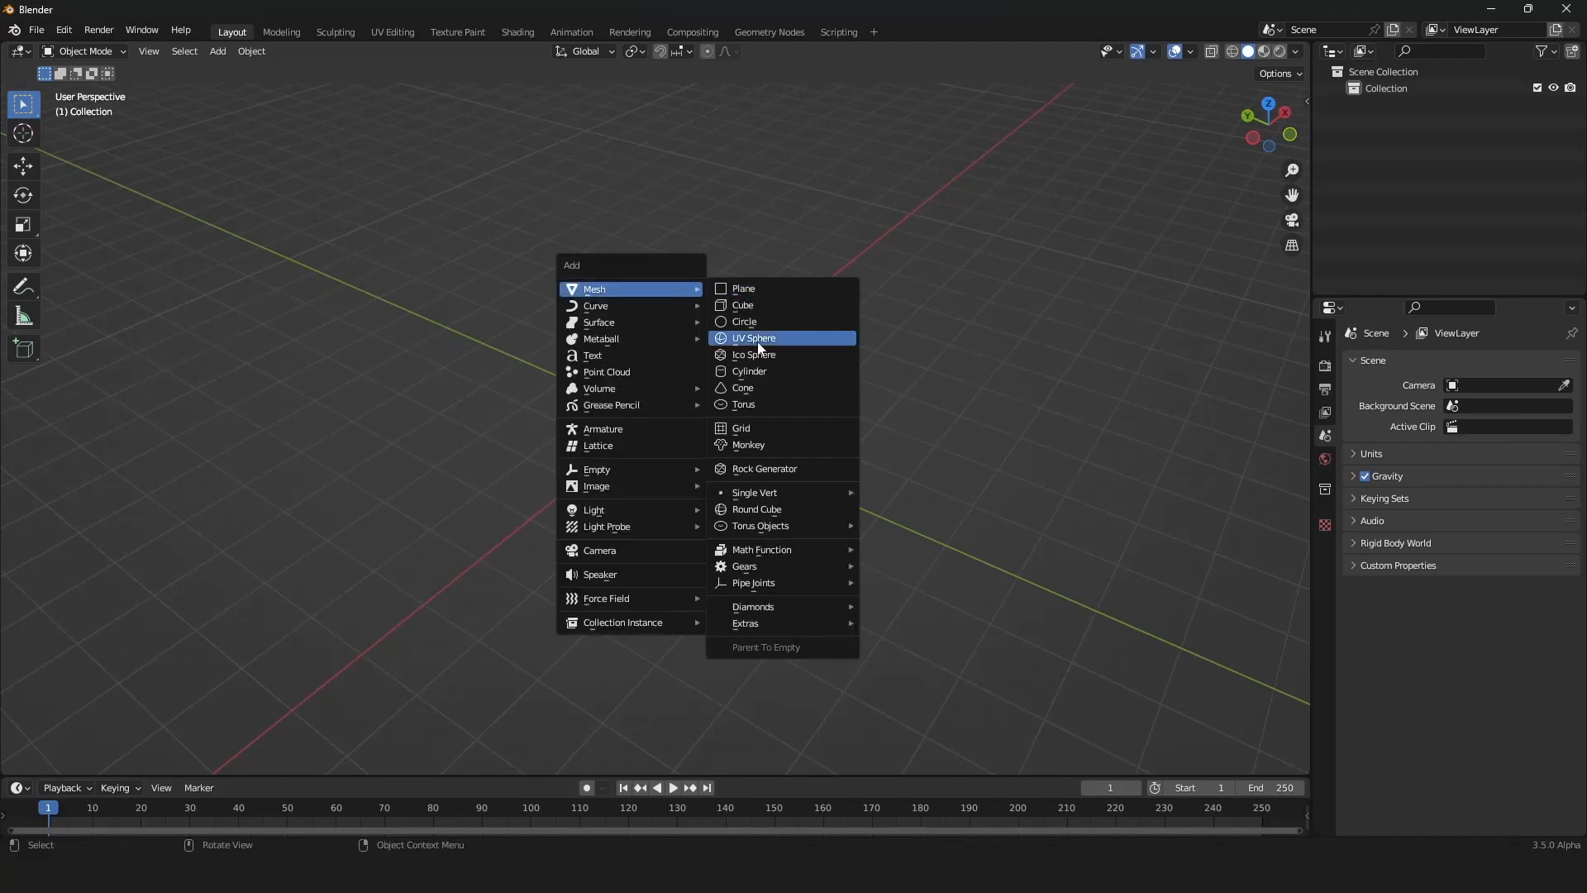
pyautogui.click(771, 444)
pyautogui.moveTo(792, 405); pyautogui.dragTo(741, 380, button='middle')
pyautogui.press('g')
pyautogui.press('z')
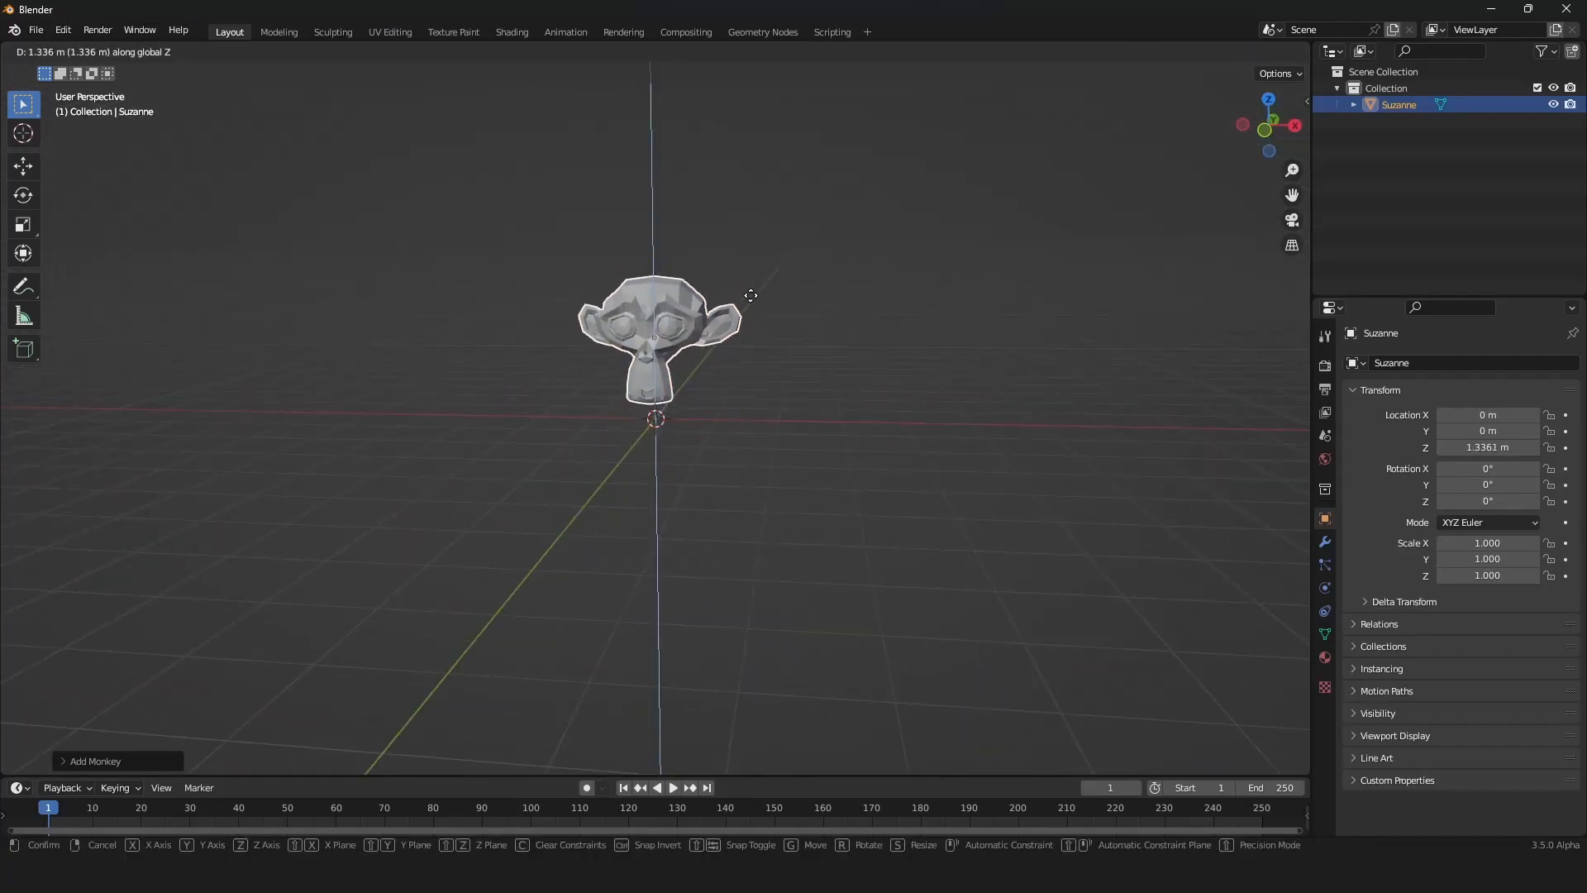
pyautogui.click(750, 306)
# Step: Add an ico sphere at the world origin and scale it uniformly to about 0.44
pyautogui.moveTo(750, 307); pyautogui.dragTo(693, 347, button='middle')
pyautogui.hotkey('shift', 'a')
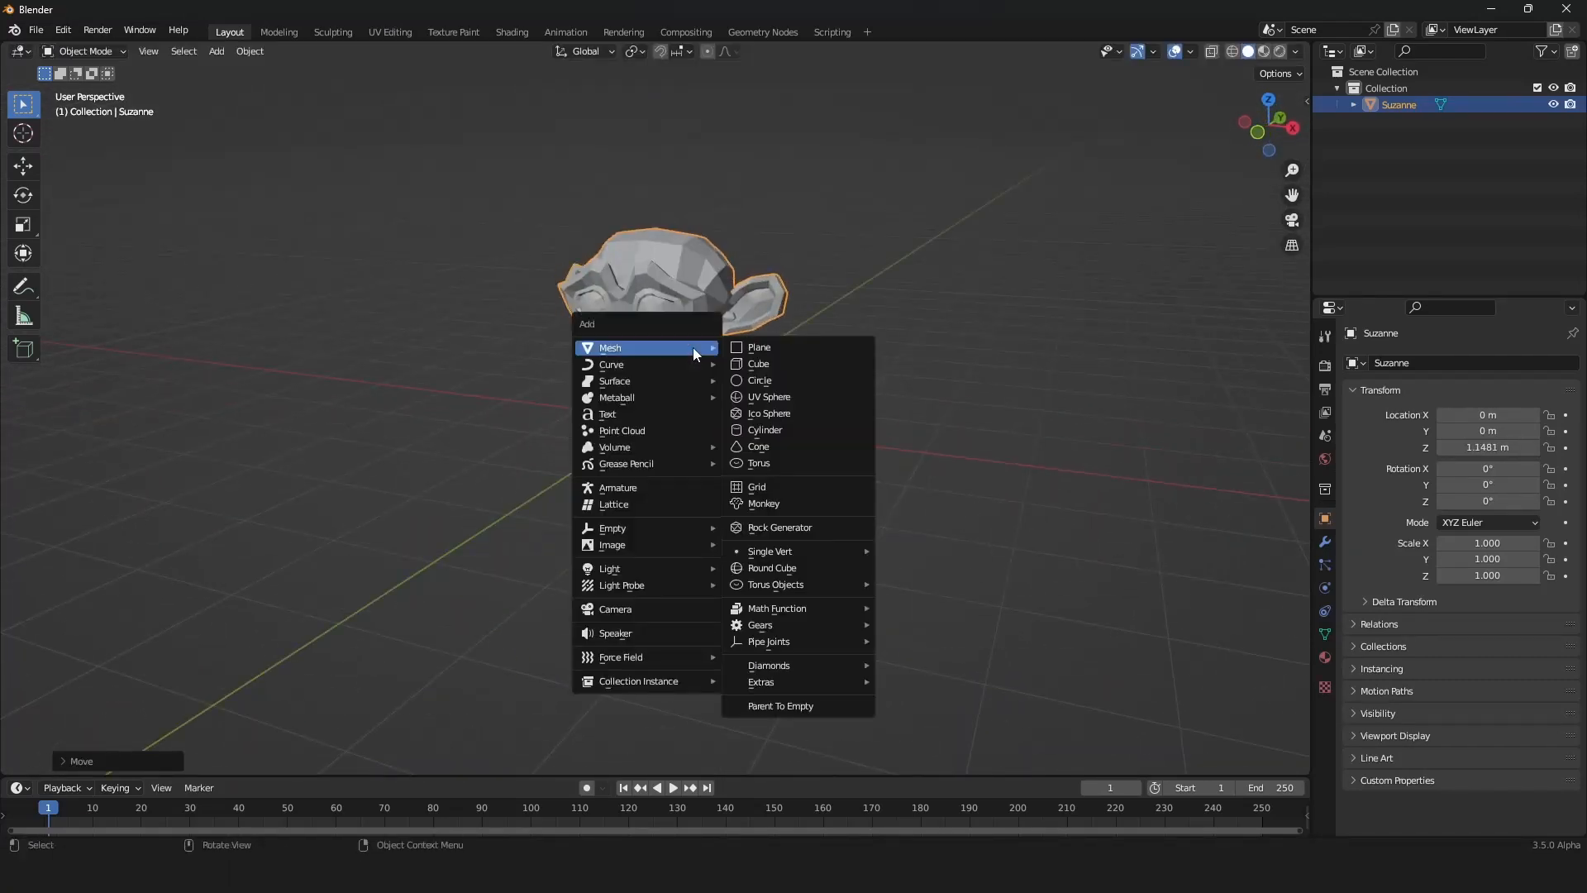
pyautogui.click(755, 413)
pyautogui.press('s')
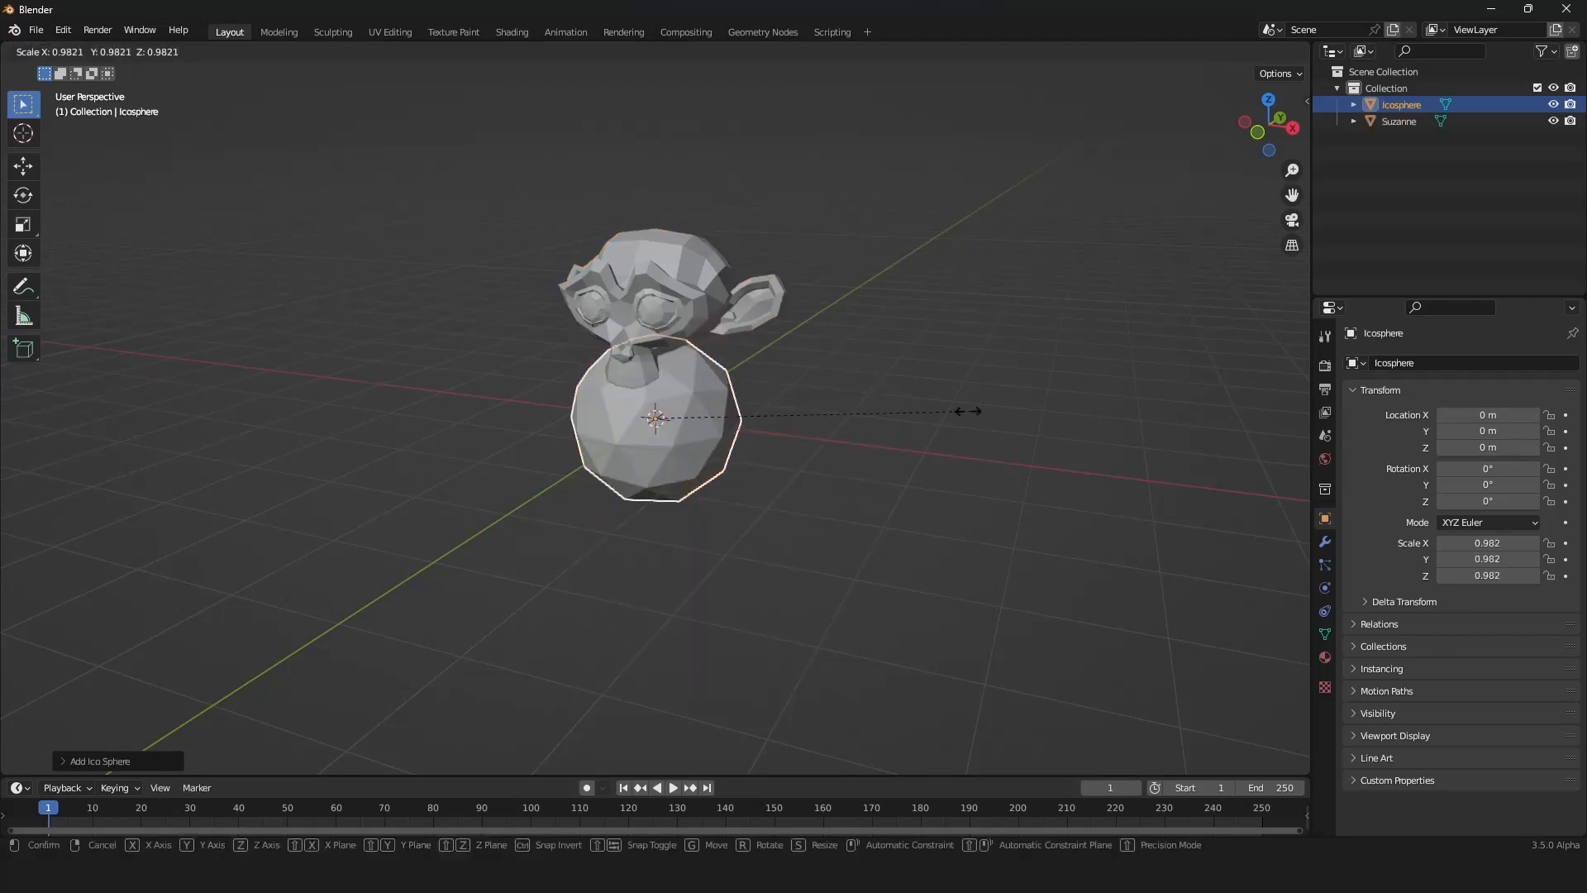
pyautogui.click(785, 412)
# Step: Enlarge the timeline area upward and zoom it out to show a wider frame range
pyautogui.moveTo(786, 439); pyautogui.dragTo(832, 447, button='middle')
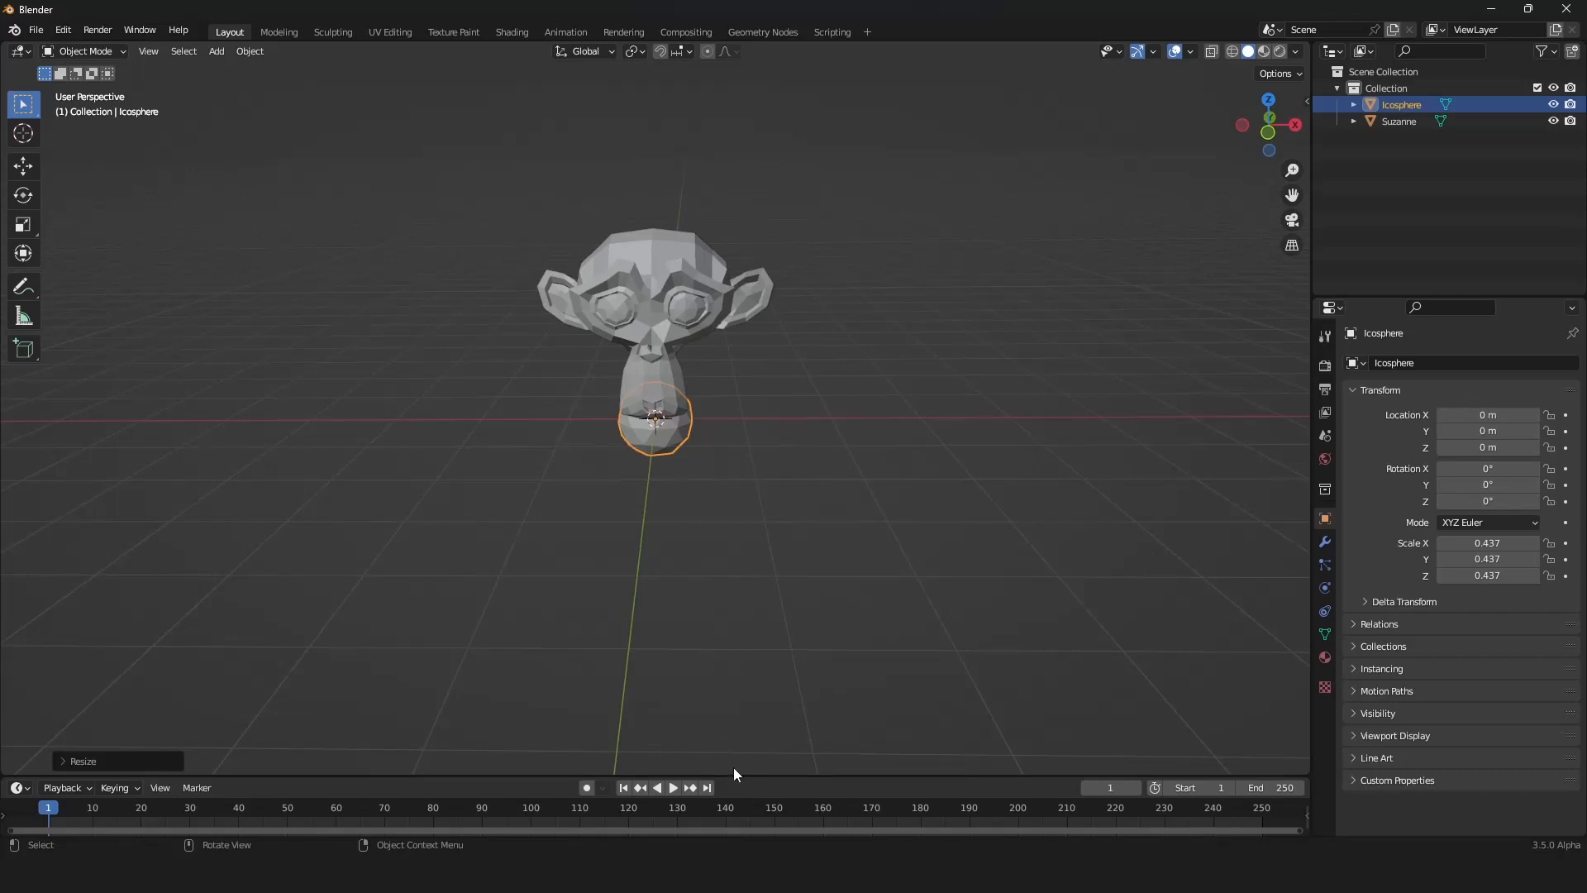
pyautogui.moveTo(734, 772); pyautogui.dragTo(762, 535)
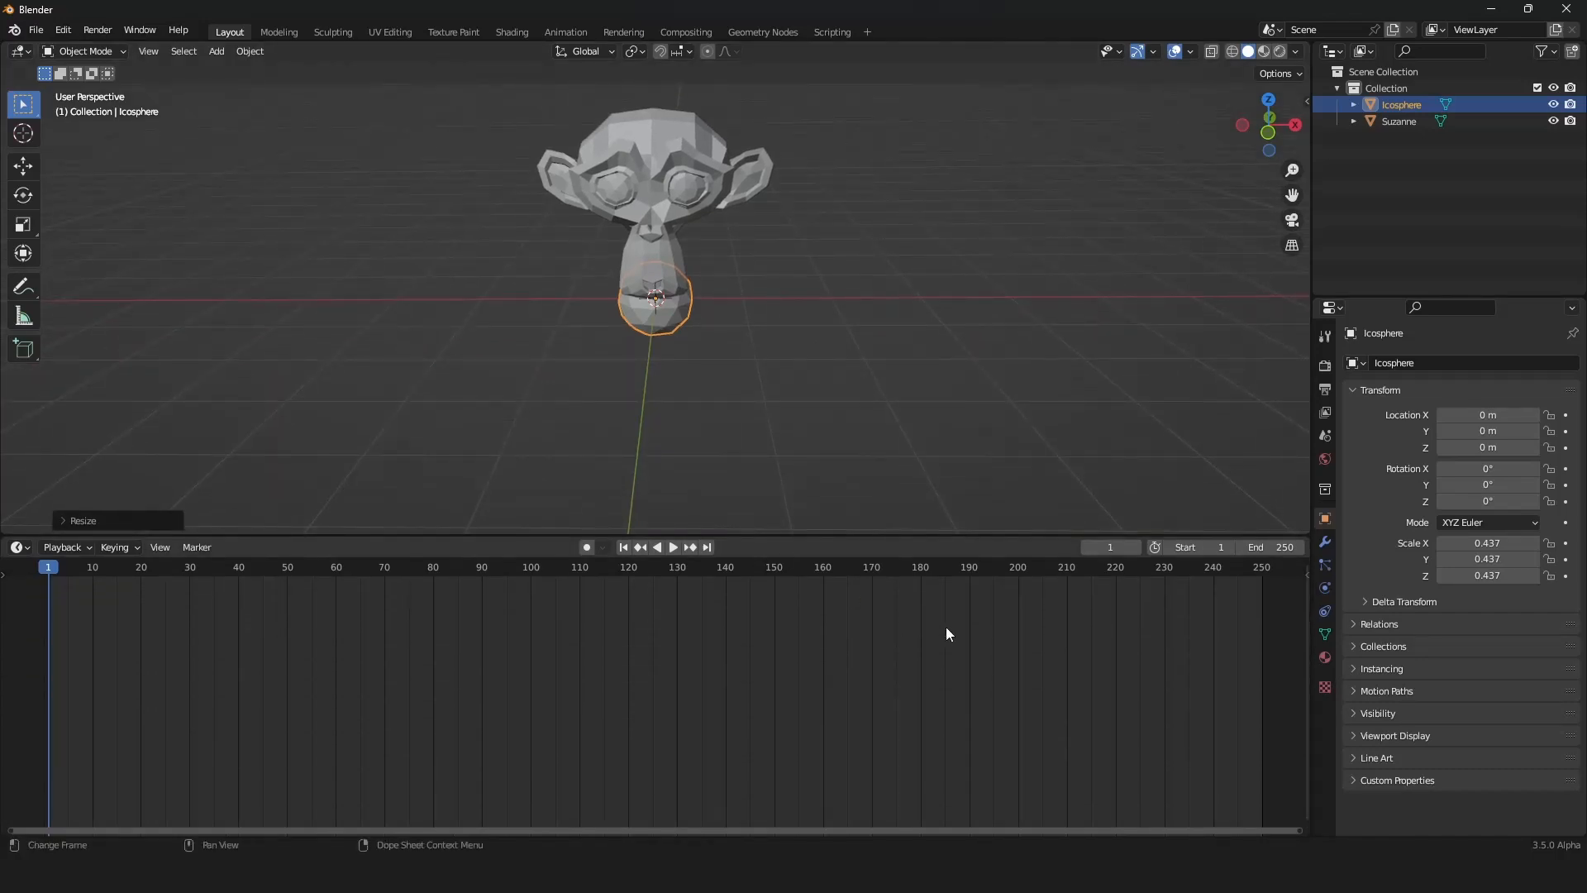
pyautogui.scroll(-3, 945, 633)
# Step: Move the ico sphere to about X -4.14 m, Y -1.38 m, Z 1.07 m and insert a location keyframe at frame 1
pyautogui.press('g')
pyautogui.click(438, 178)
pyautogui.moveTo(574, 210); pyautogui.dragTo(459, 298, button='middle')
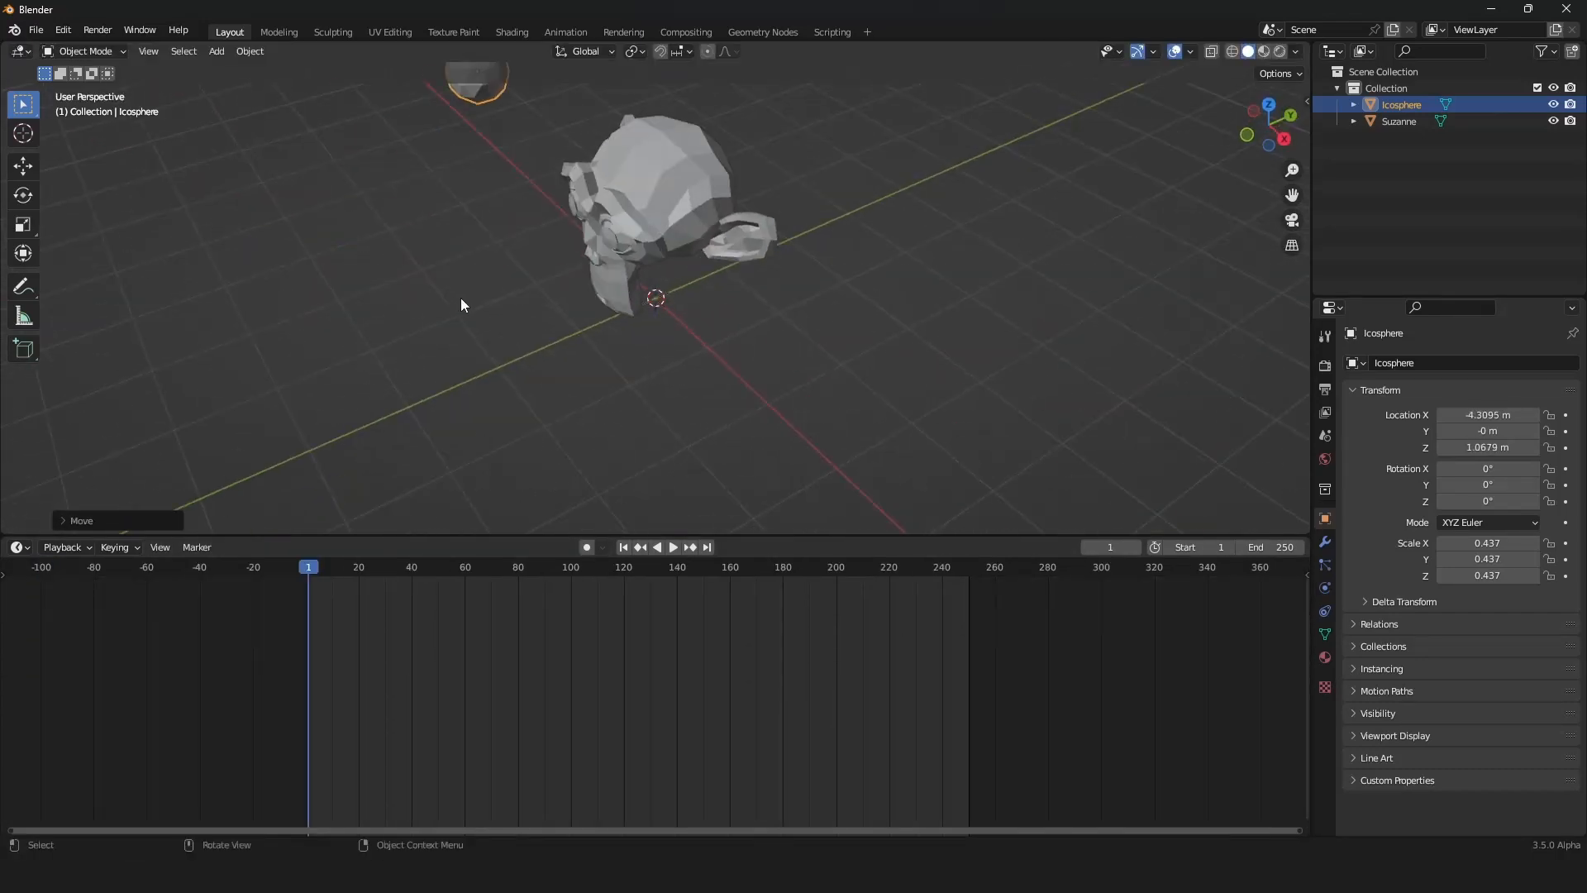
pyautogui.press('KP_7')
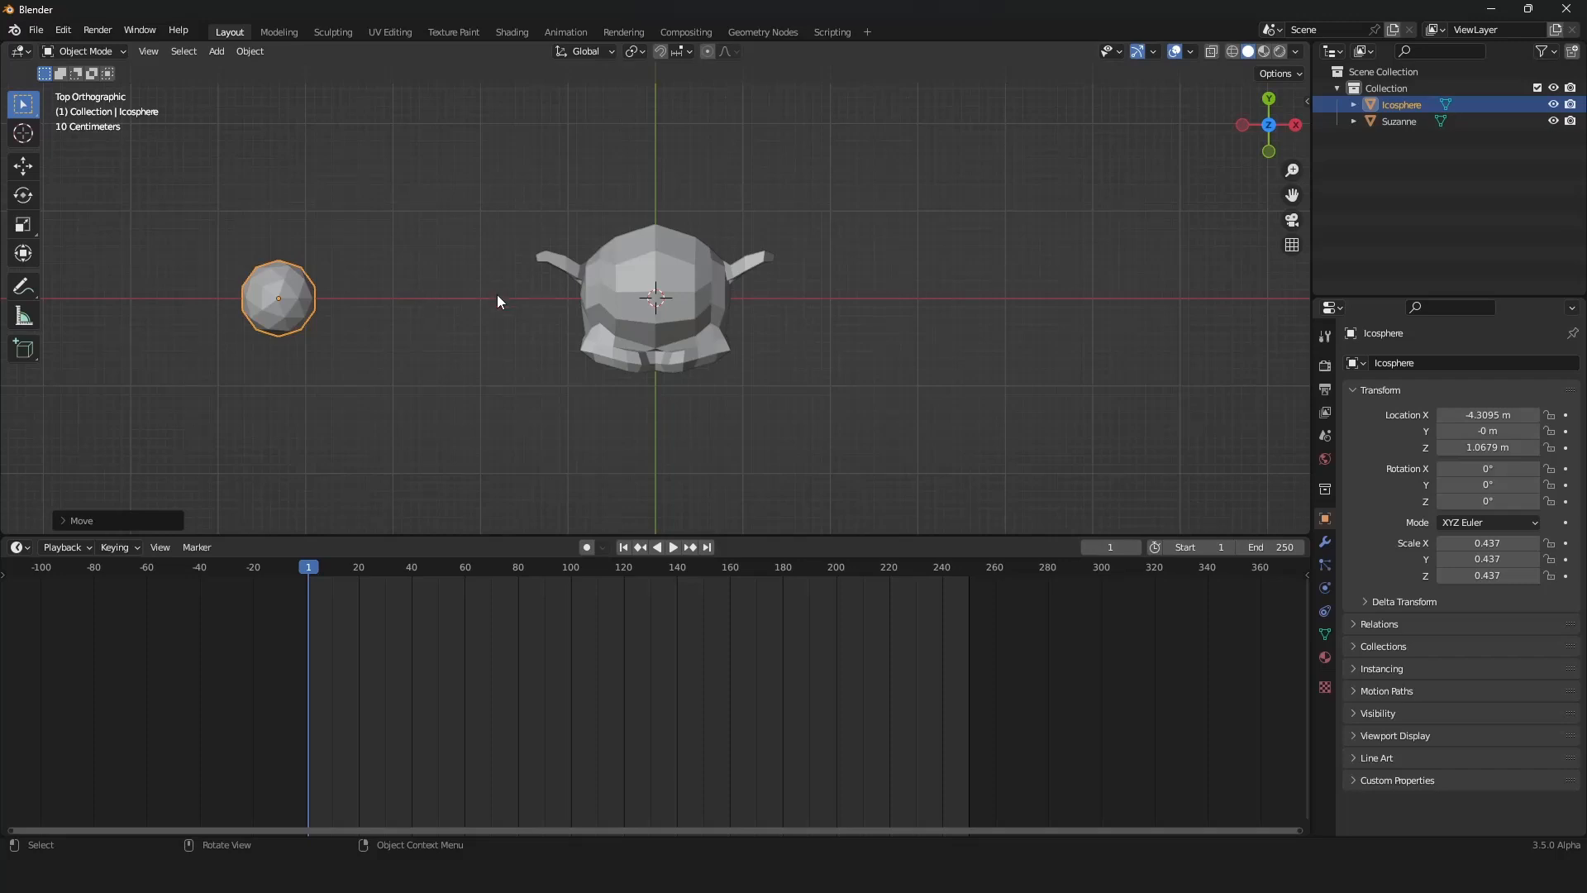
pyautogui.press('g')
pyautogui.click(512, 413)
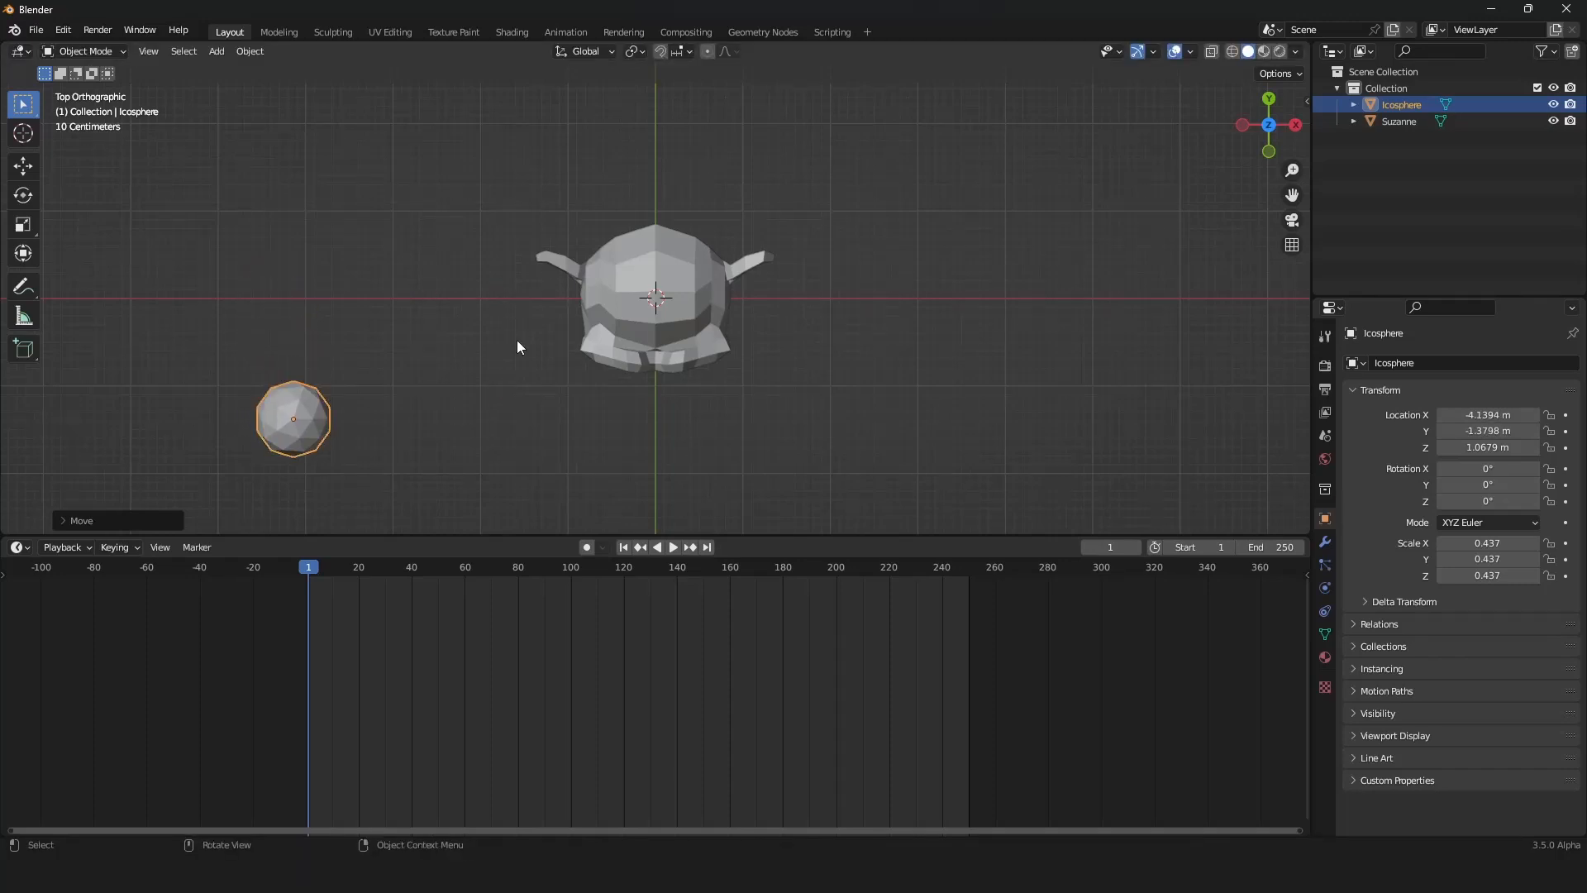
pyautogui.press('i')
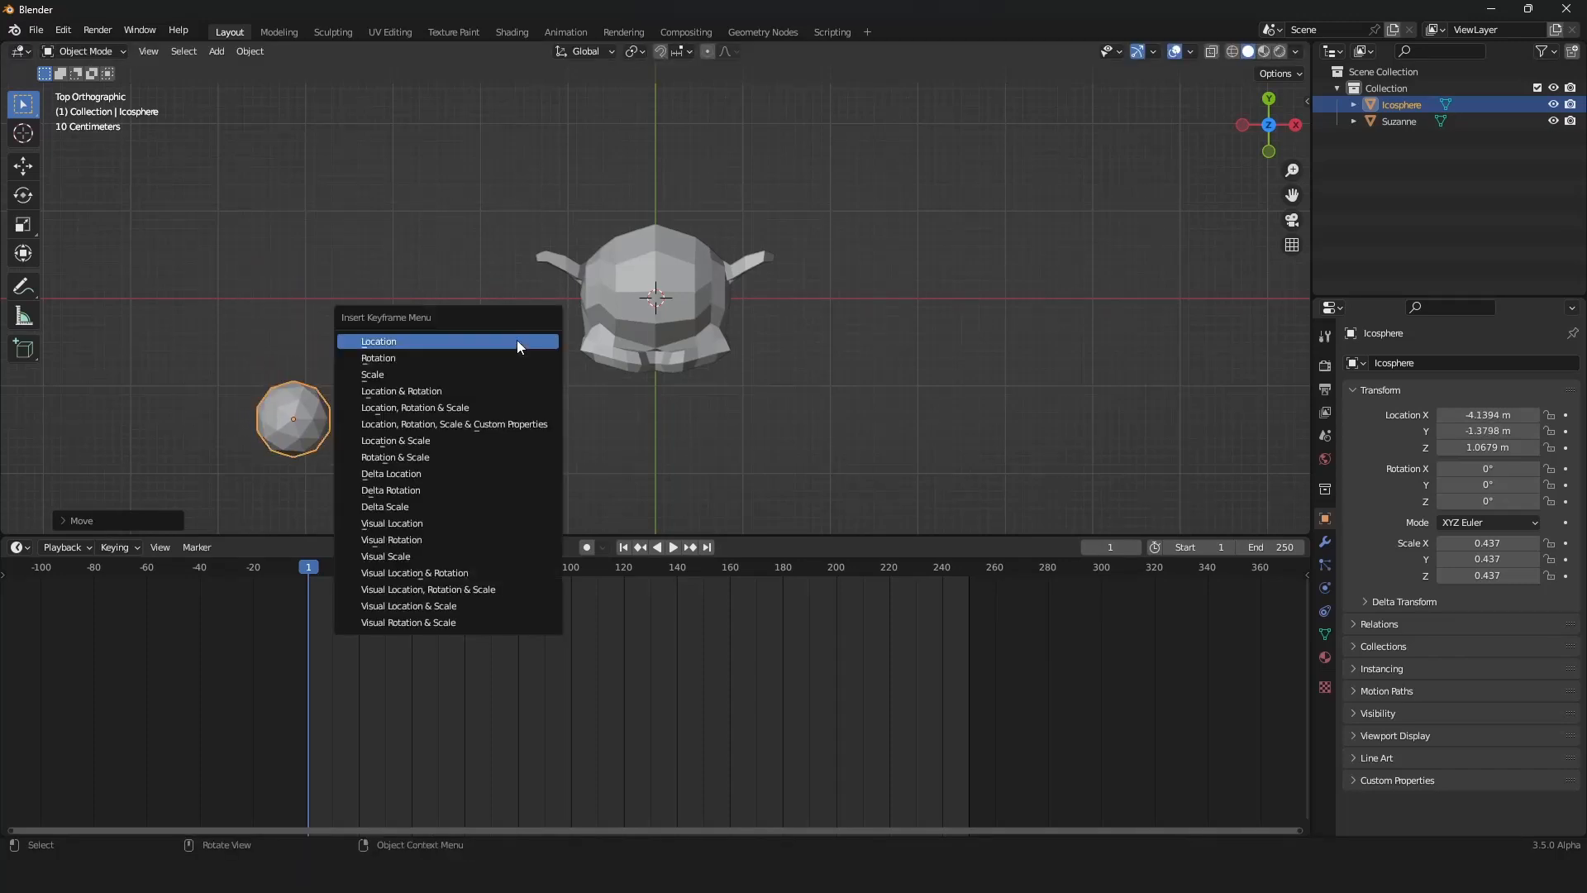
pyautogui.click(518, 339)
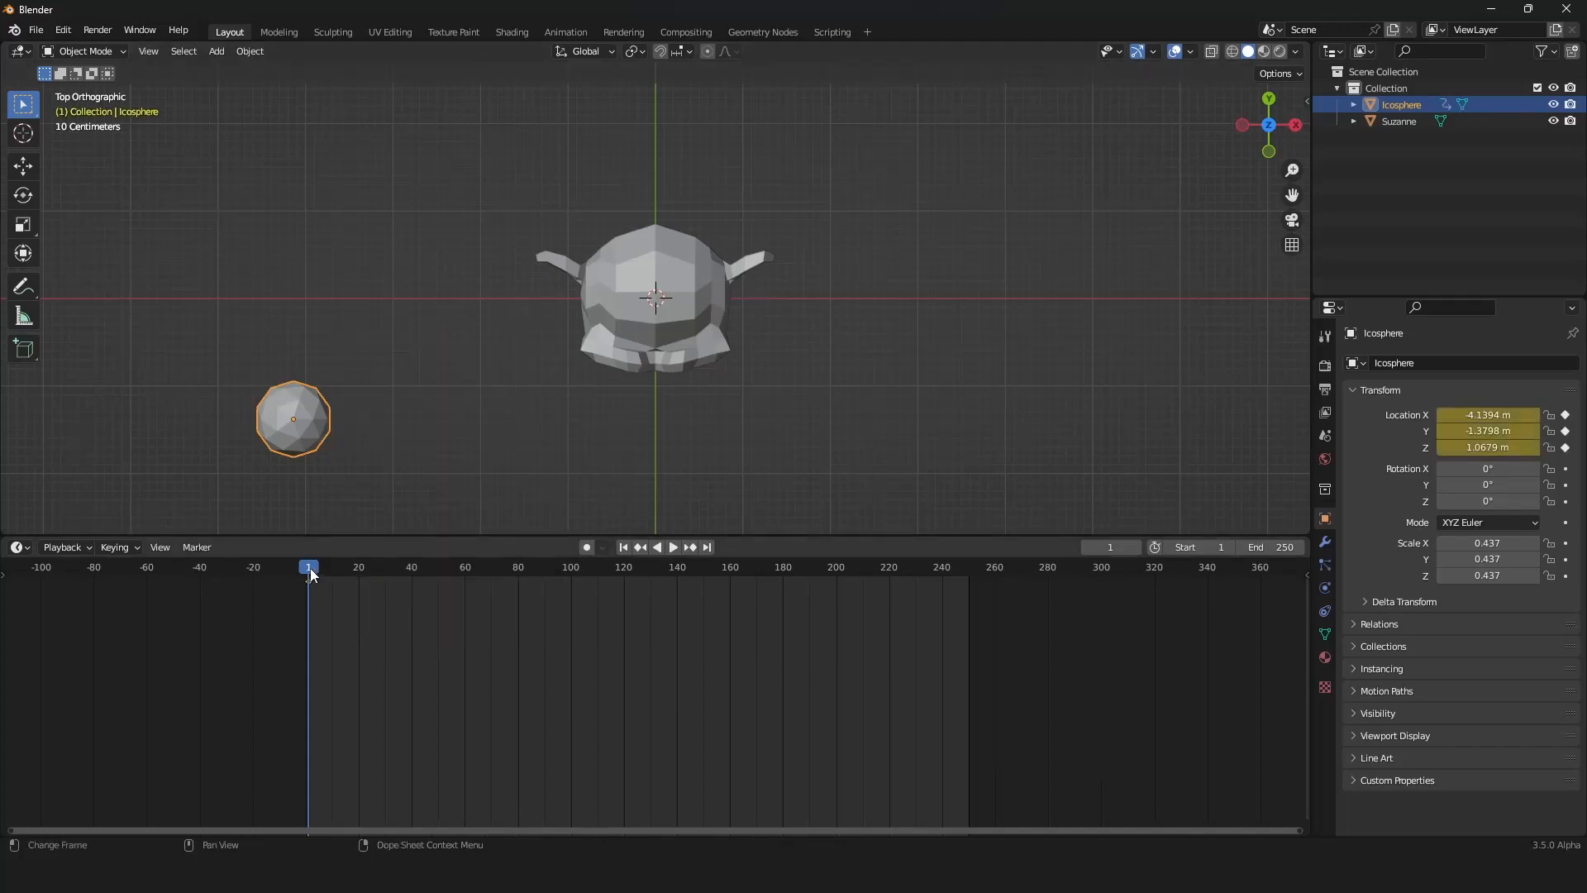
# Step: At frame 250, move the ico sphere to about X 4.39 m, Y -1.46 m and insert a location keyframe
pyautogui.moveTo(310, 567); pyautogui.dragTo(966, 618)
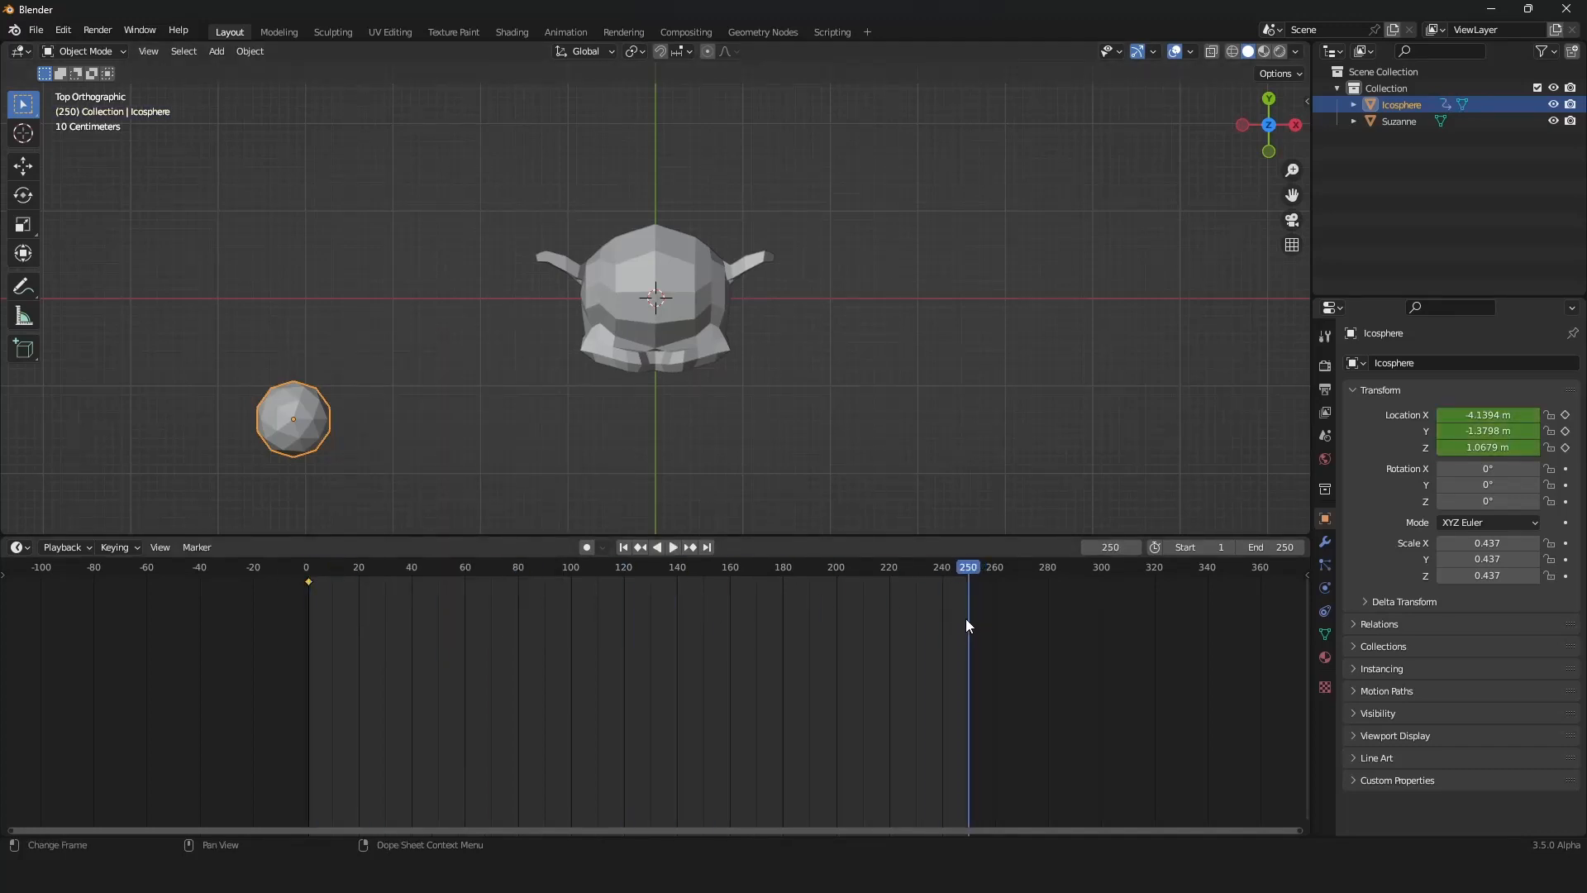
pyautogui.press('g')
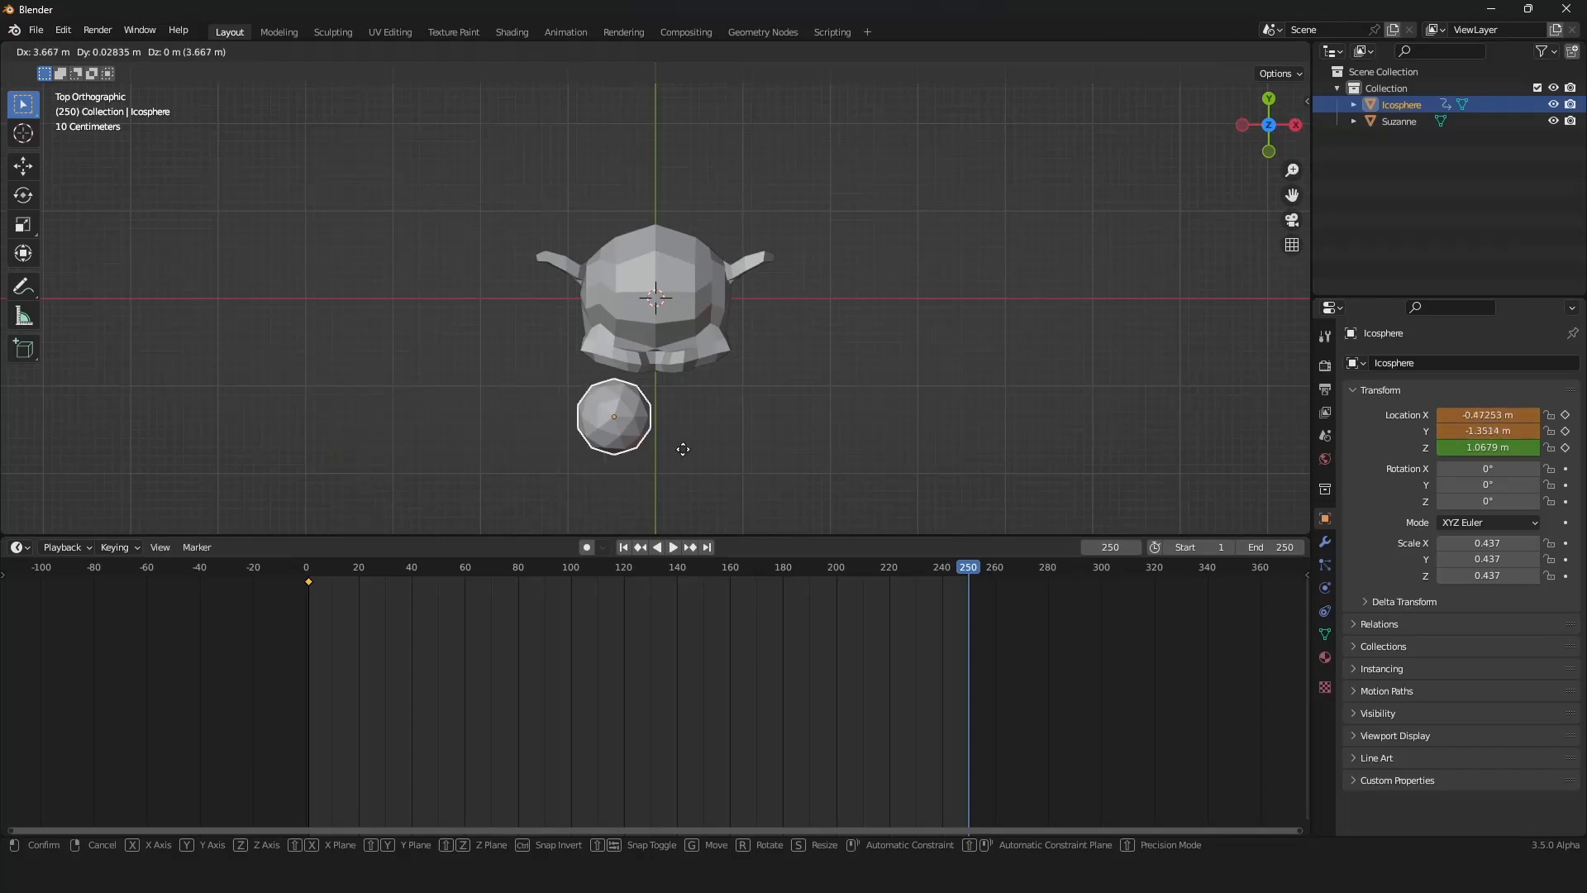
pyautogui.click(1084, 458)
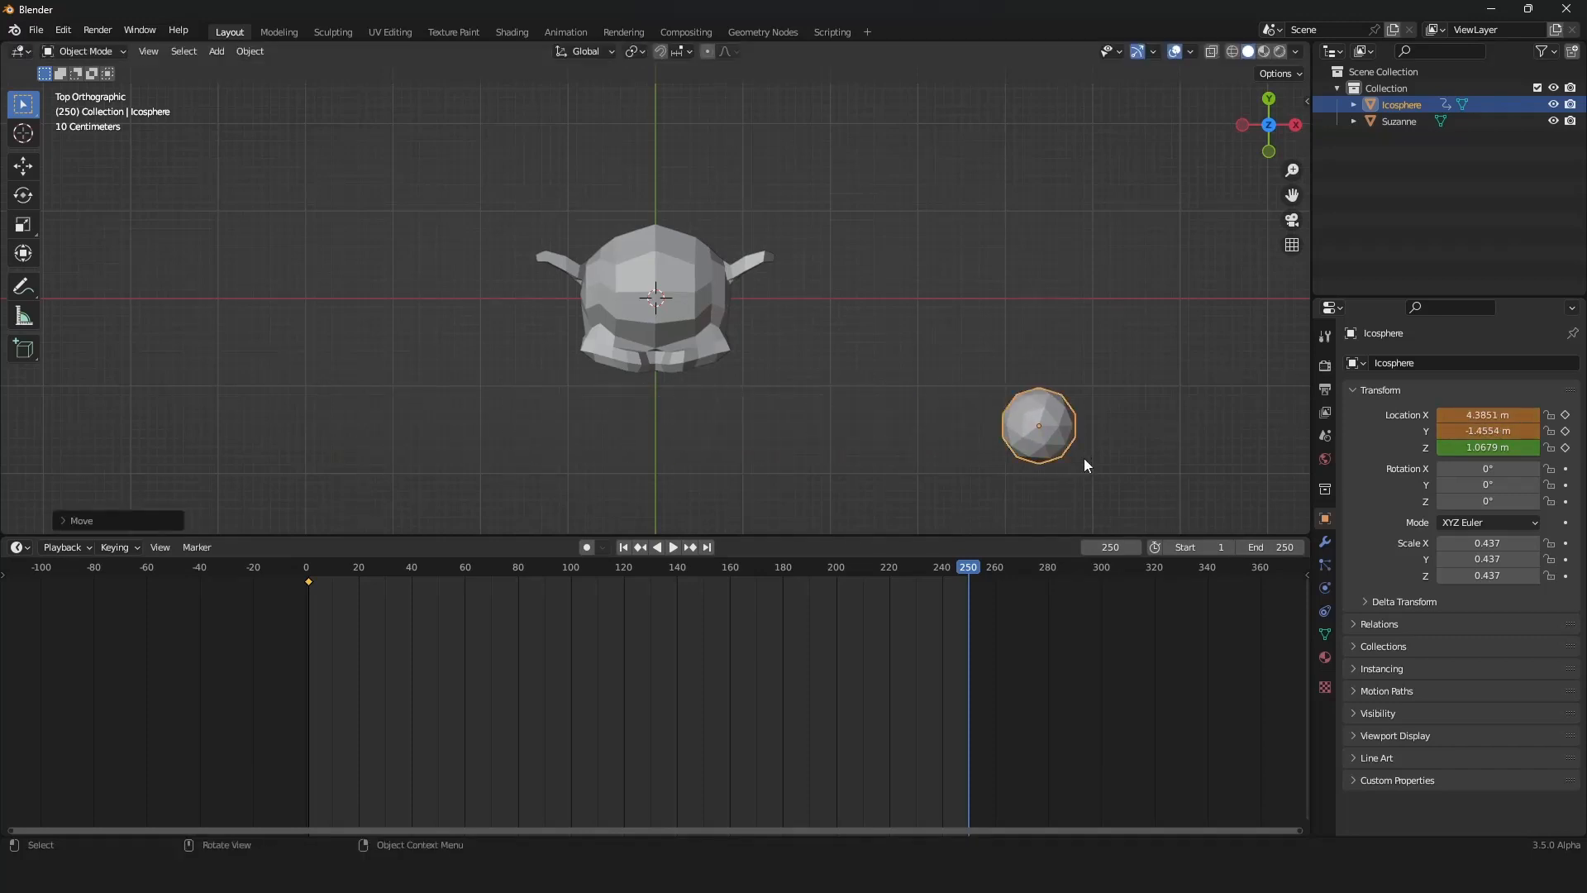
pyautogui.press('i')
pyautogui.click(1069, 453)
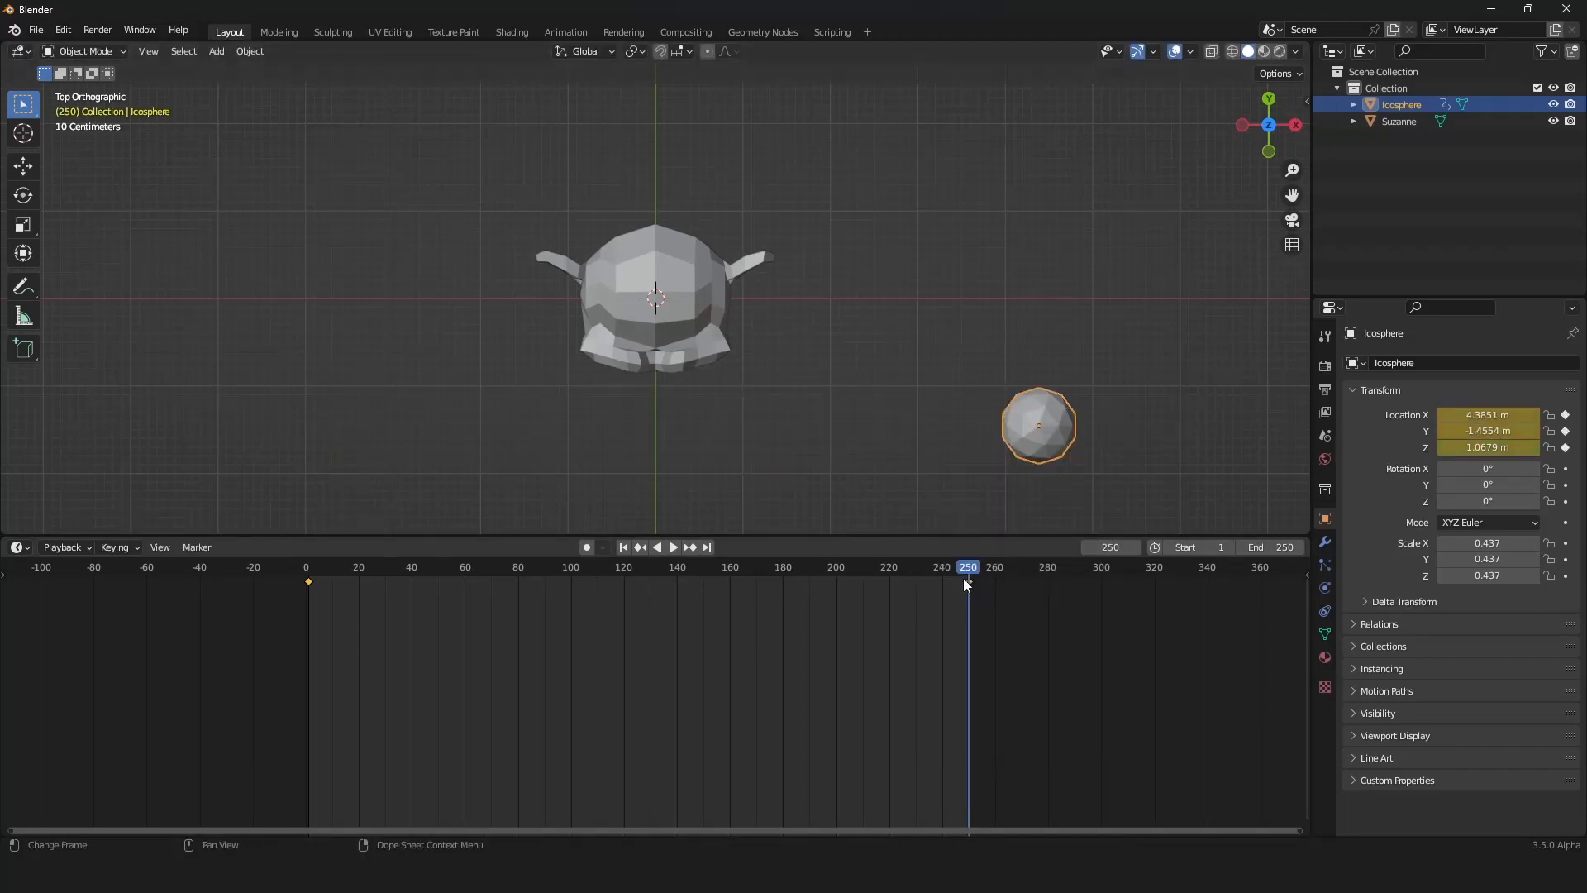
# Step: Scrub through the animation to check the sphere's path past the monkey's face, stopping at frame 138
pyautogui.moveTo(964, 578); pyautogui.dragTo(681, 582)
pyautogui.moveTo(769, 462); pyautogui.dragTo(711, 336, button='middle')
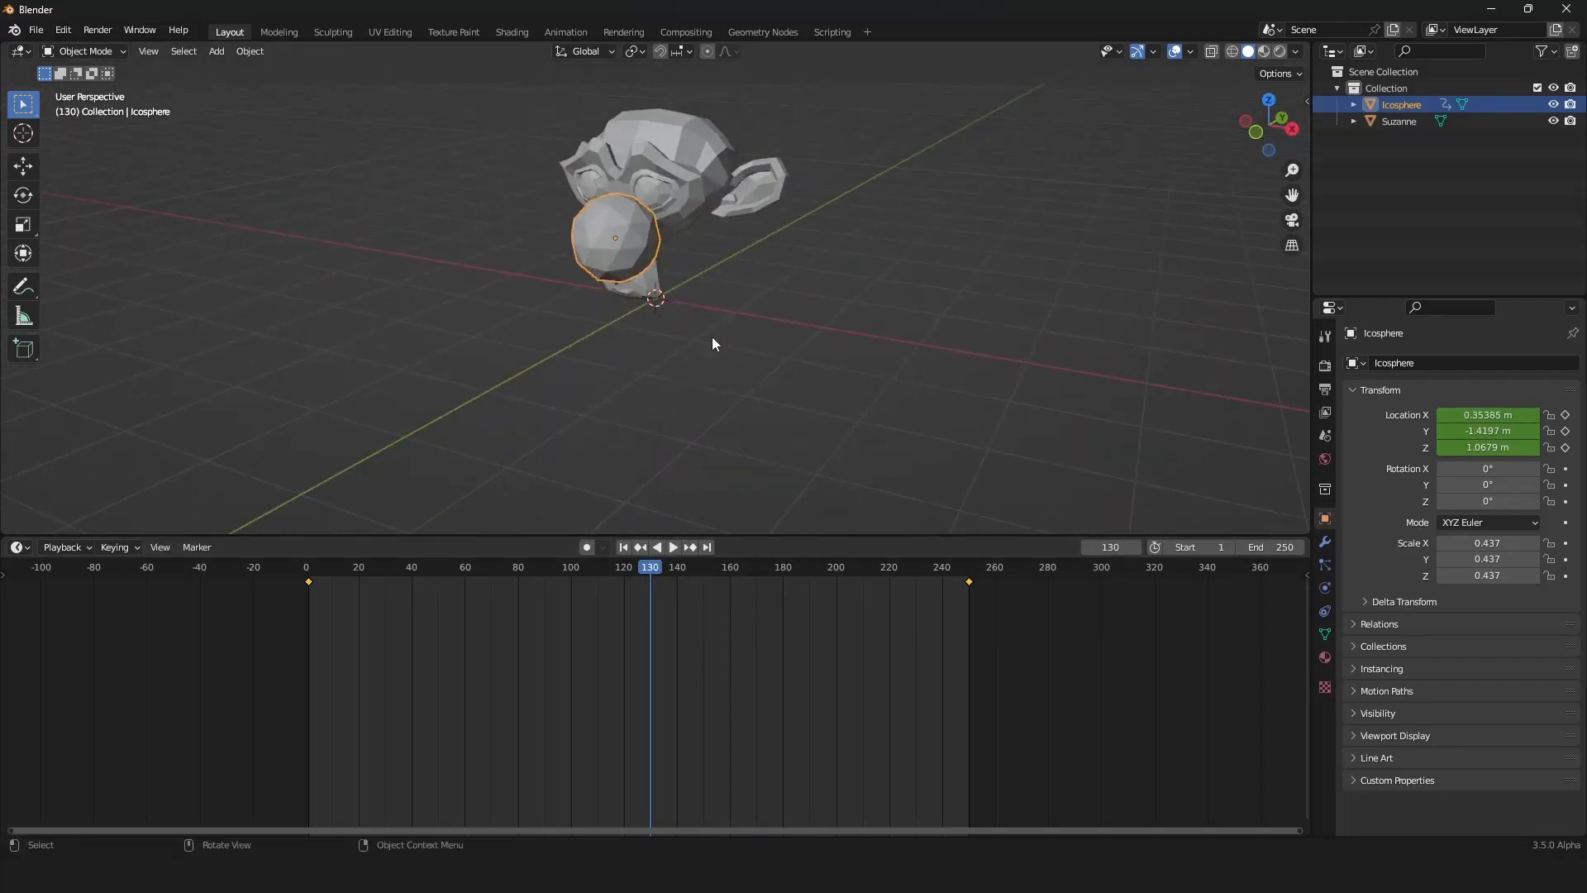
pyautogui.moveTo(450, 568); pyautogui.dragTo(671, 578)
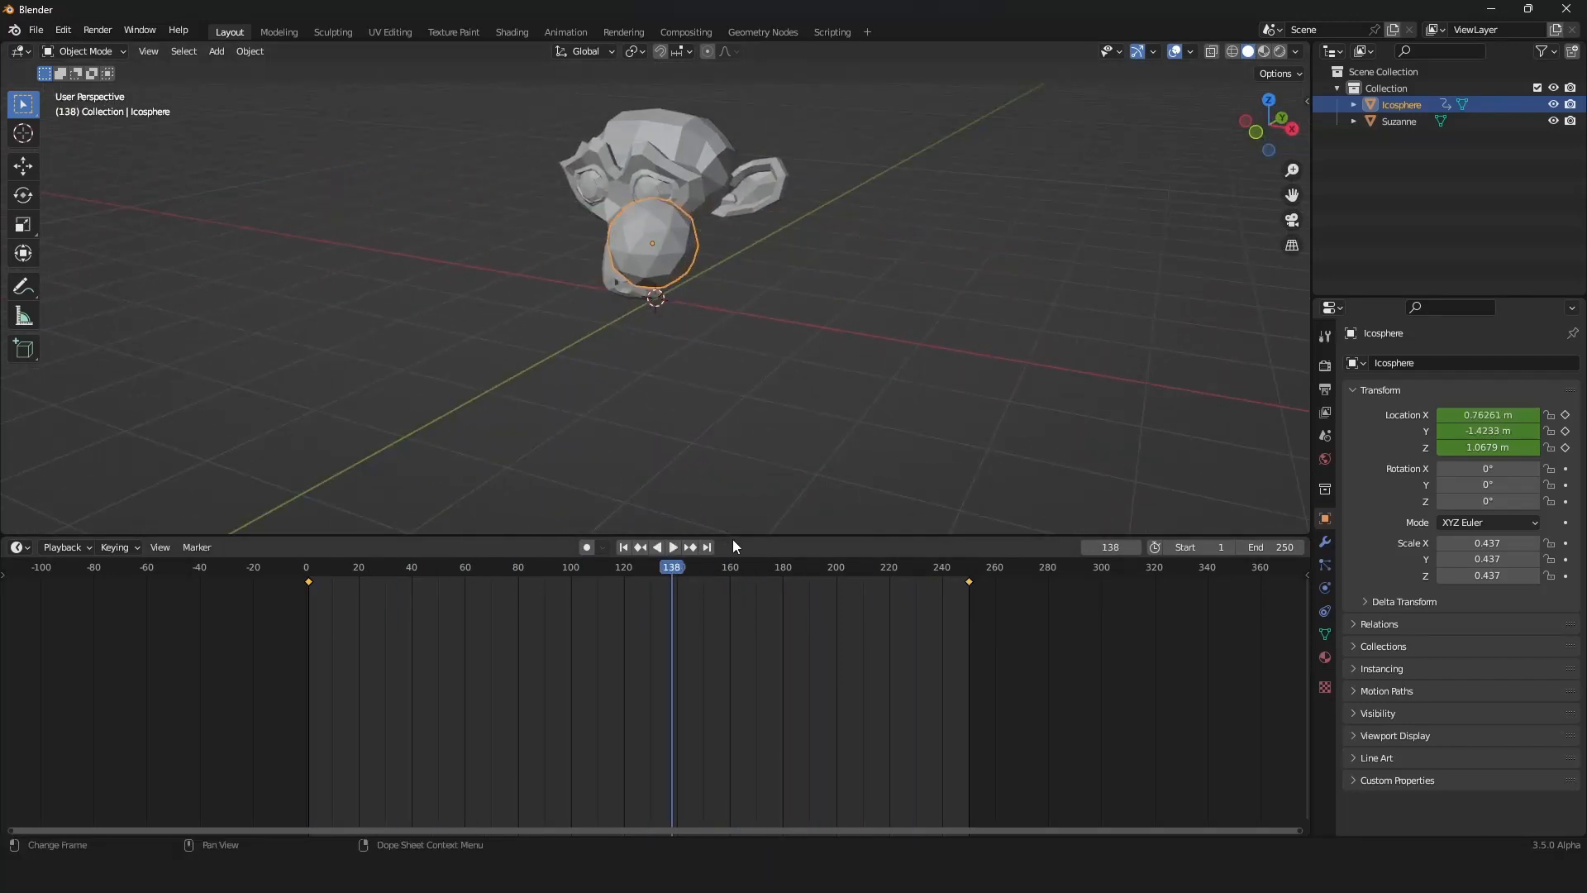
pyautogui.moveTo(742, 537); pyautogui.dragTo(742, 607)
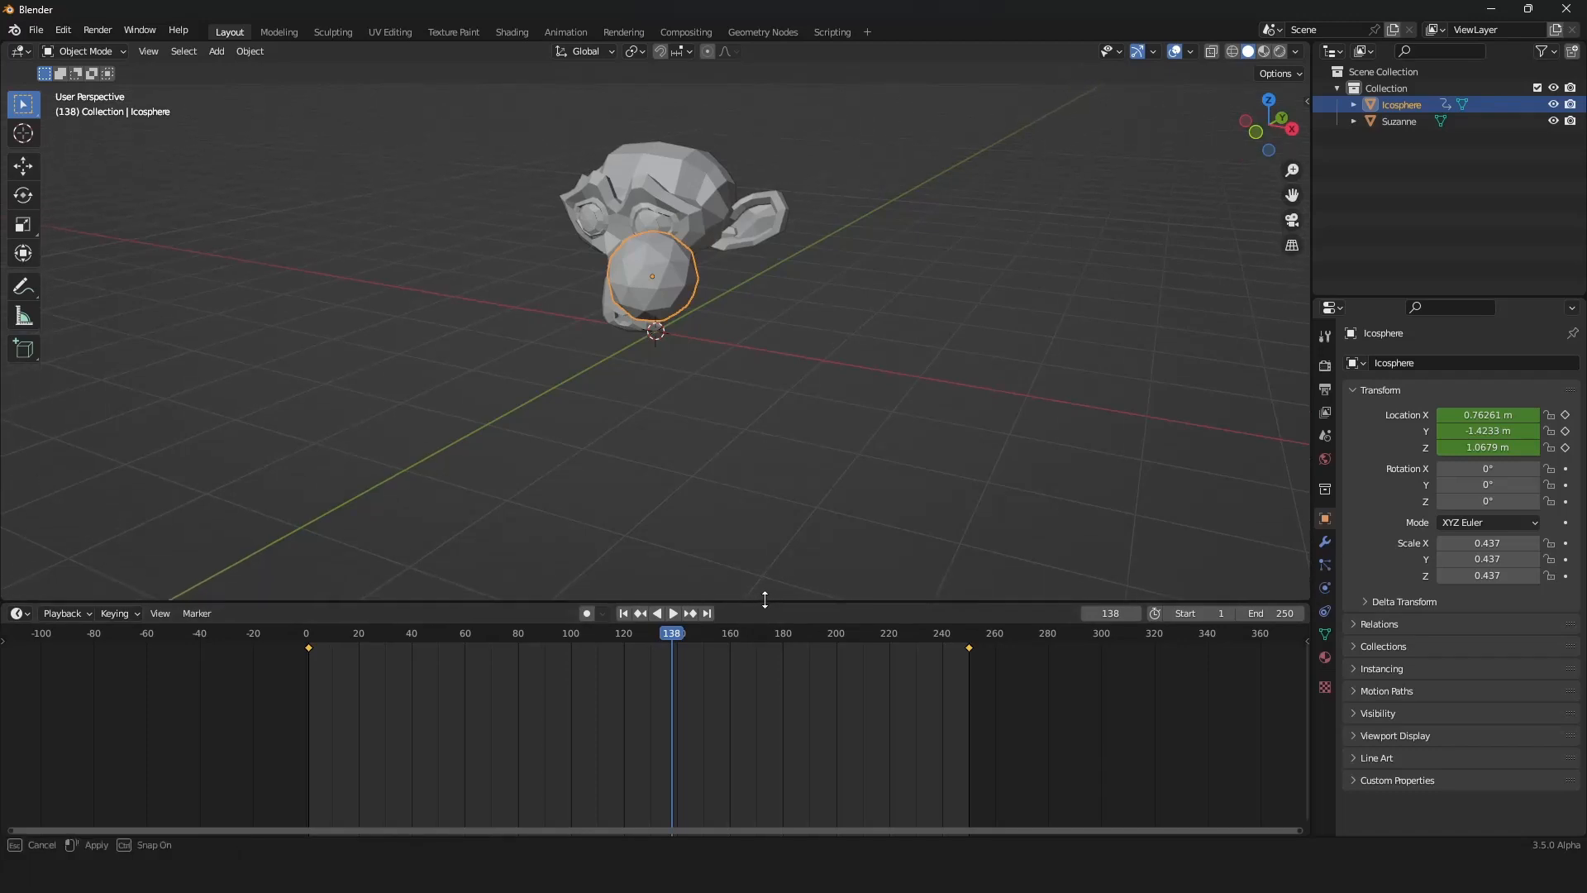
pyautogui.moveTo(719, 414); pyautogui.dragTo(777, 365, button='middle')
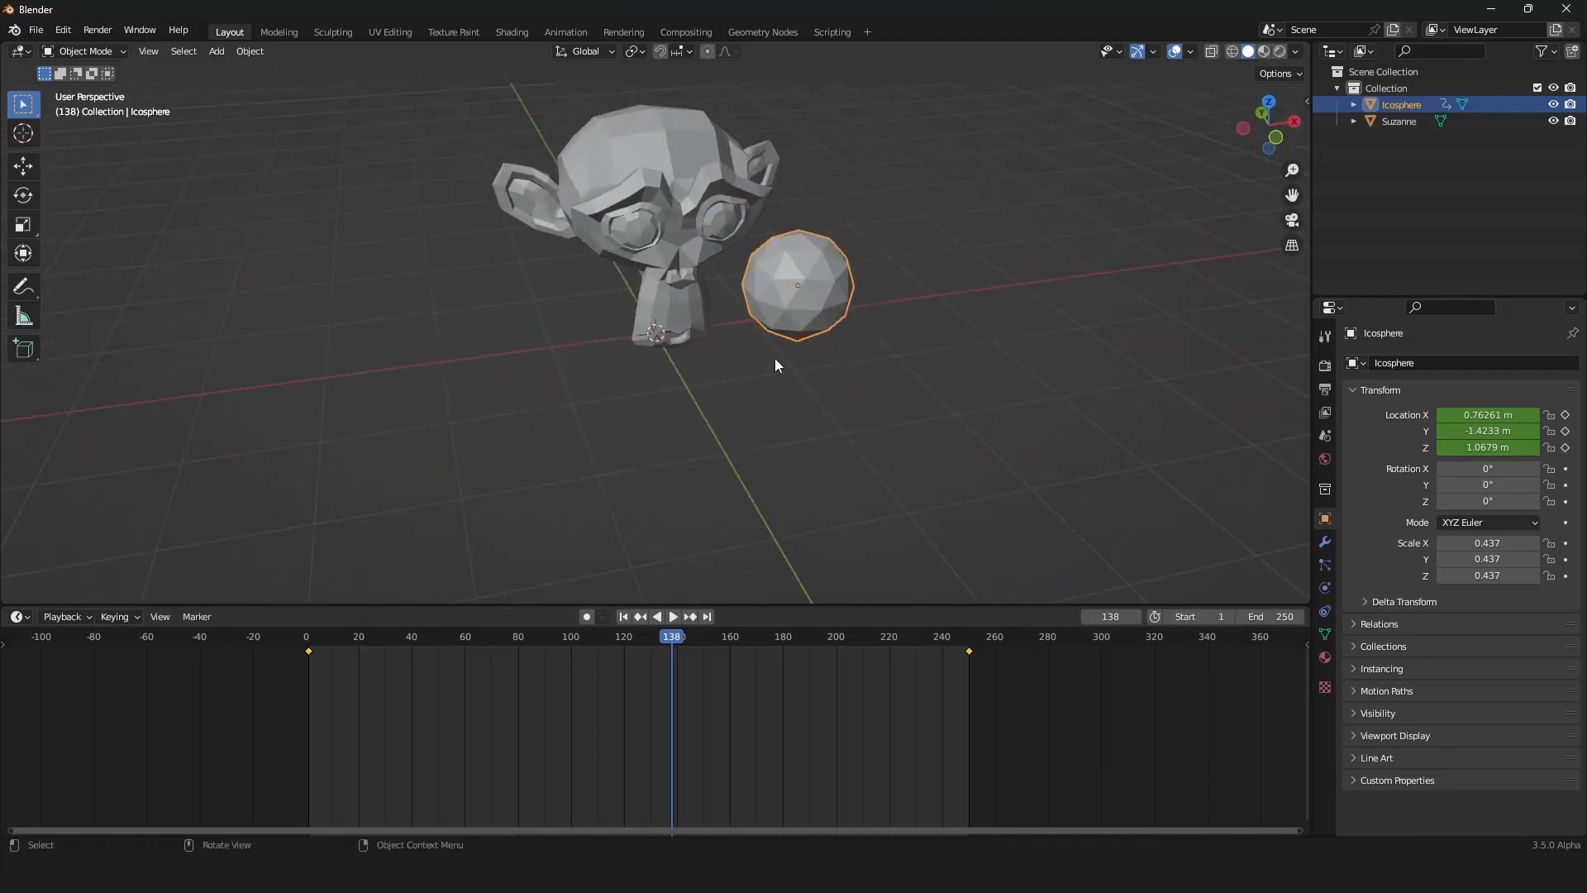
# Step: Select the monkey head and frame it in the 3D viewport
pyautogui.click(702, 212)
pyautogui.press('KP_Decimal')
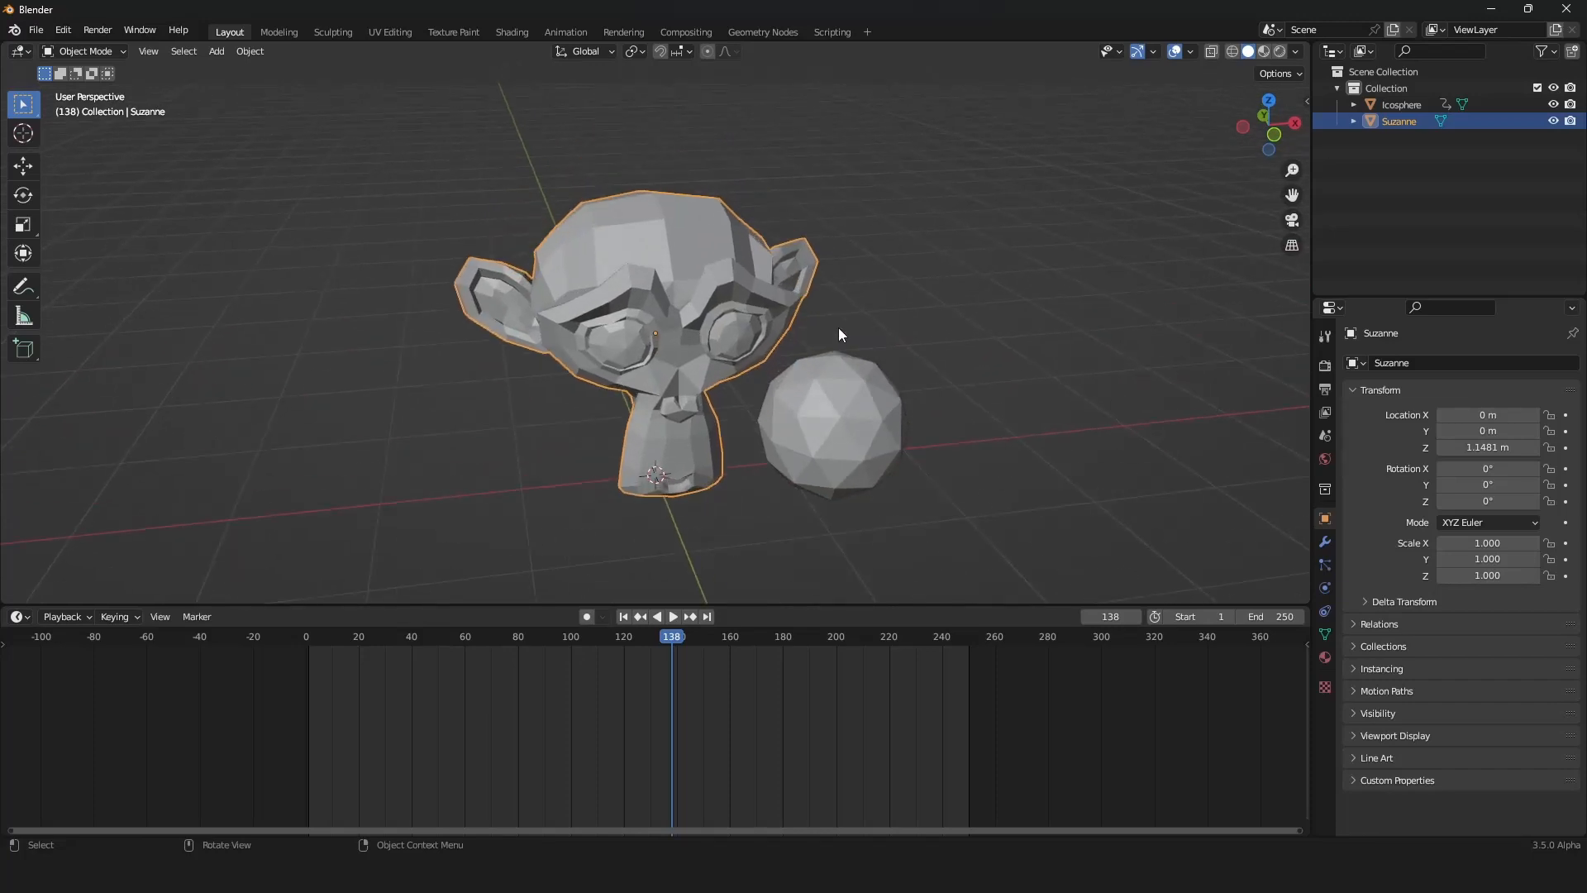
pyautogui.scroll(-1, 839, 328)
pyautogui.moveTo(838, 327); pyautogui.dragTo(839, 318, button='middle')
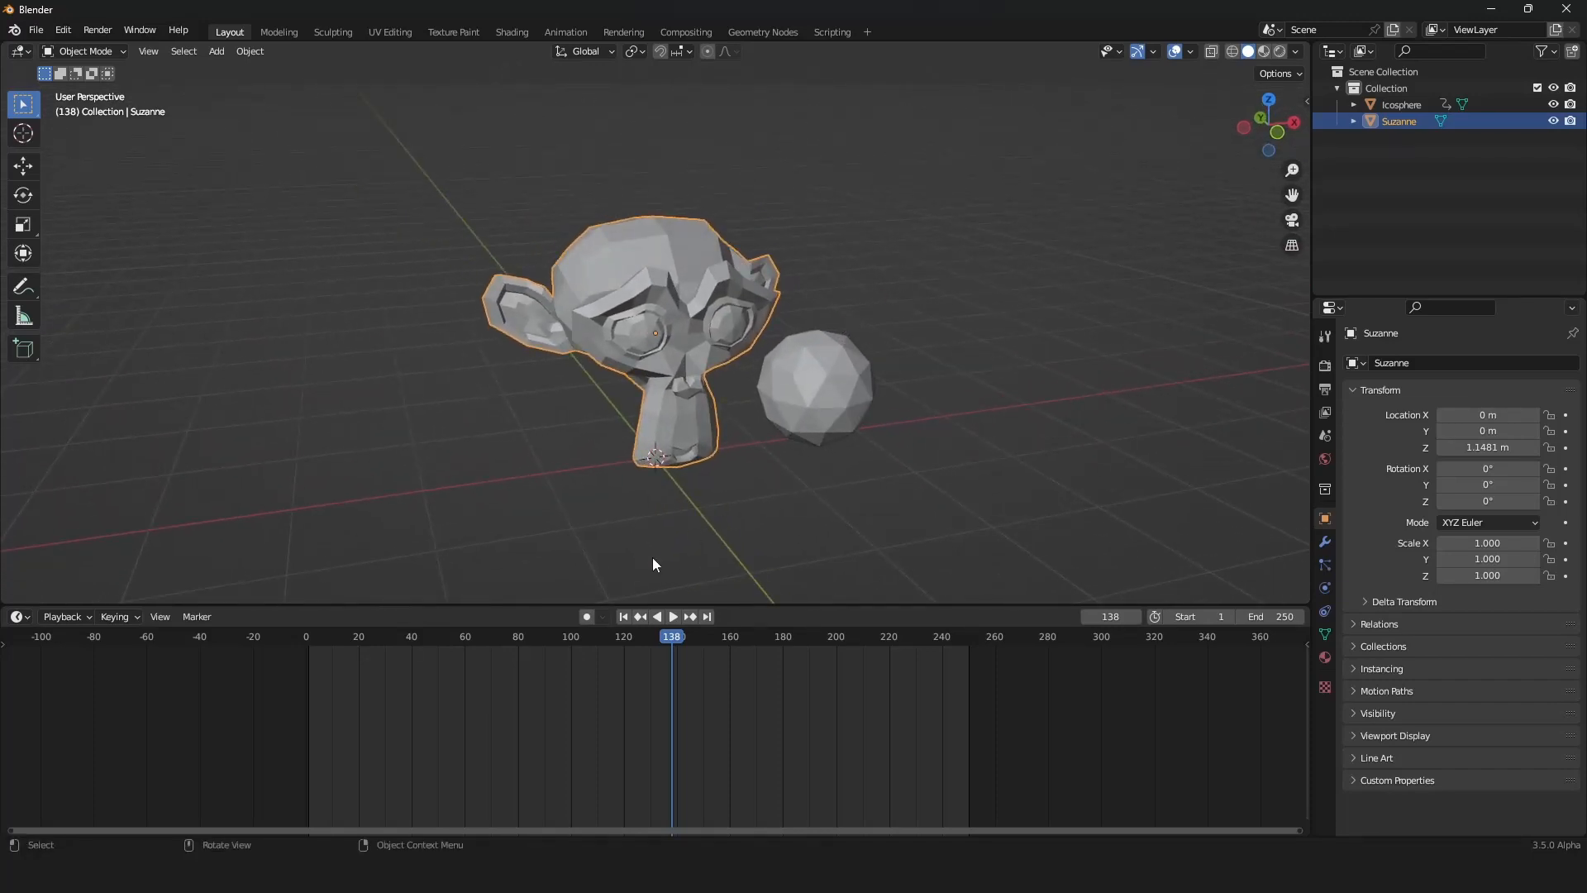
# Step: Enlarge the timeline area and turn it into a Geometry Node Editor with the sidebar hidden
pyautogui.moveTo(611, 602); pyautogui.dragTo(616, 440)
pyautogui.click(18, 454)
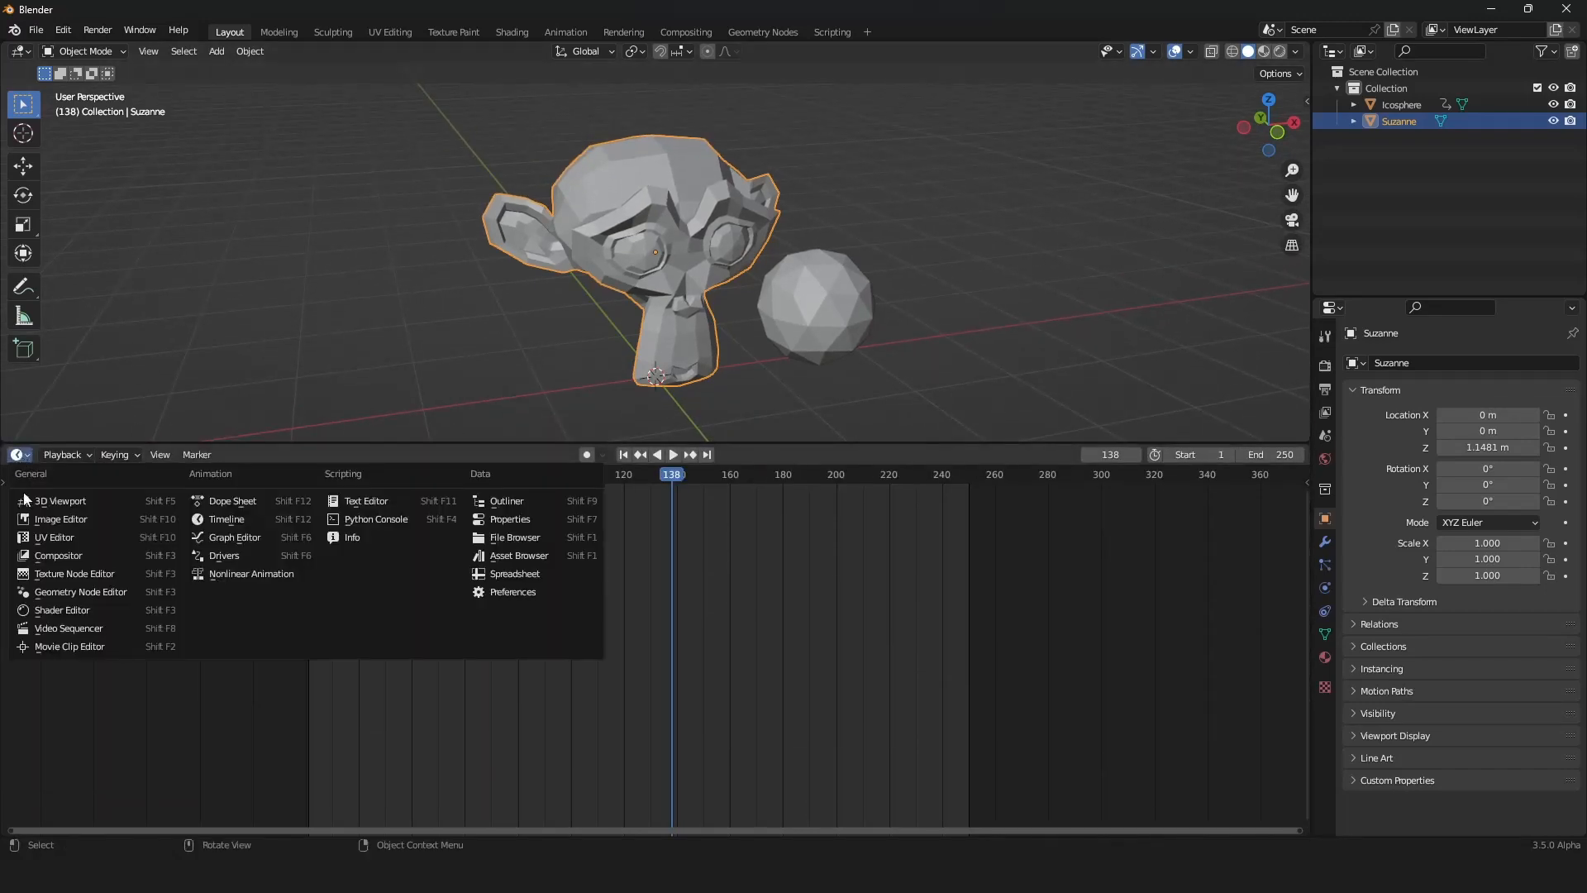
pyautogui.click(98, 592)
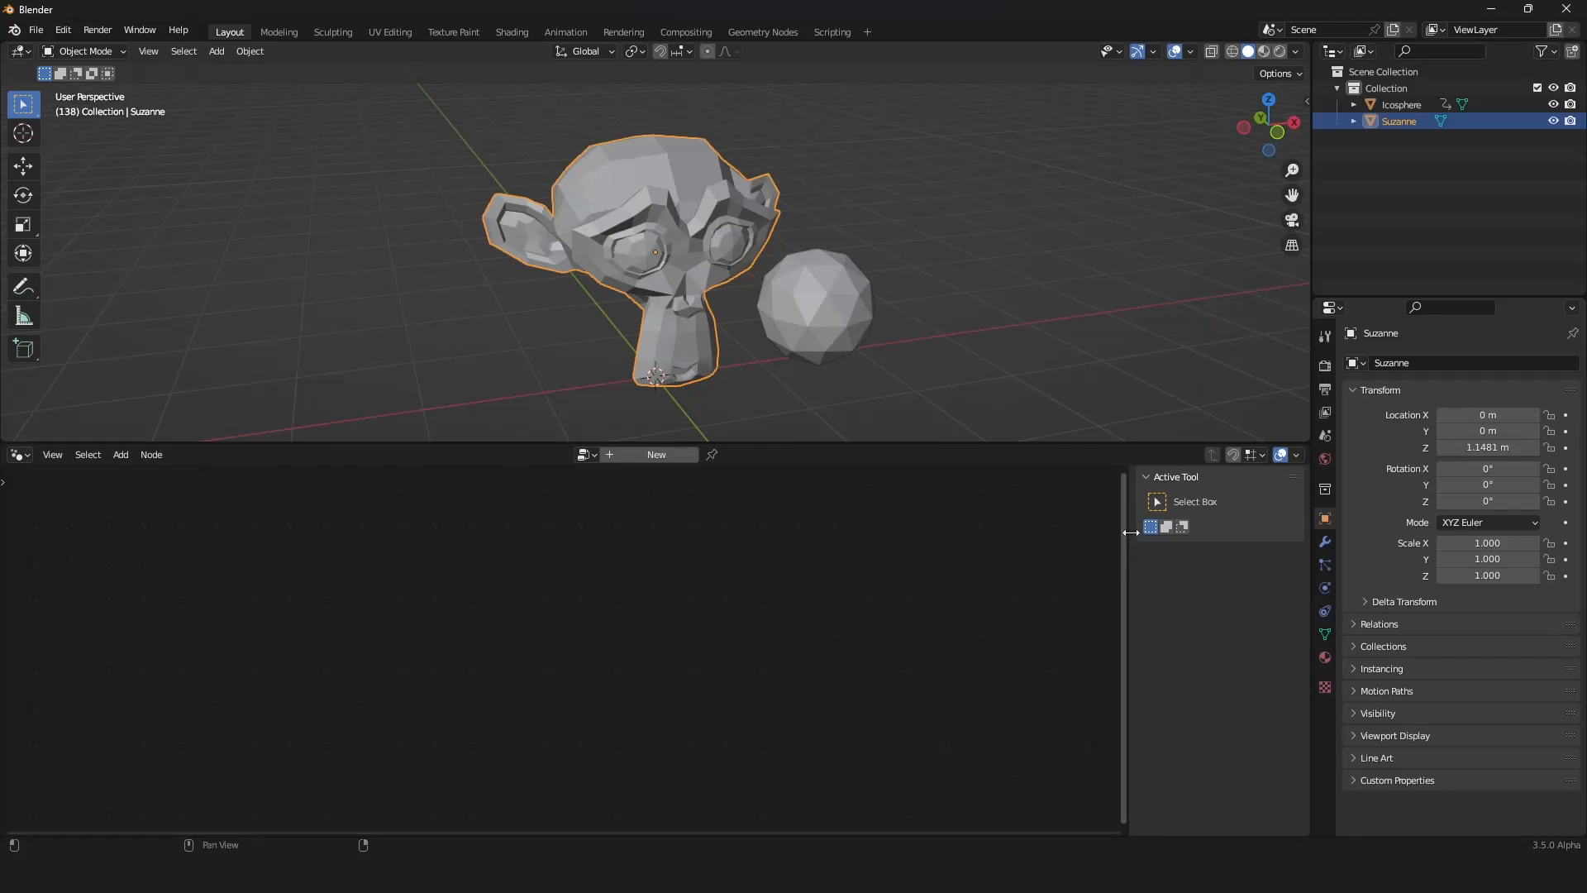
pyautogui.press('n')
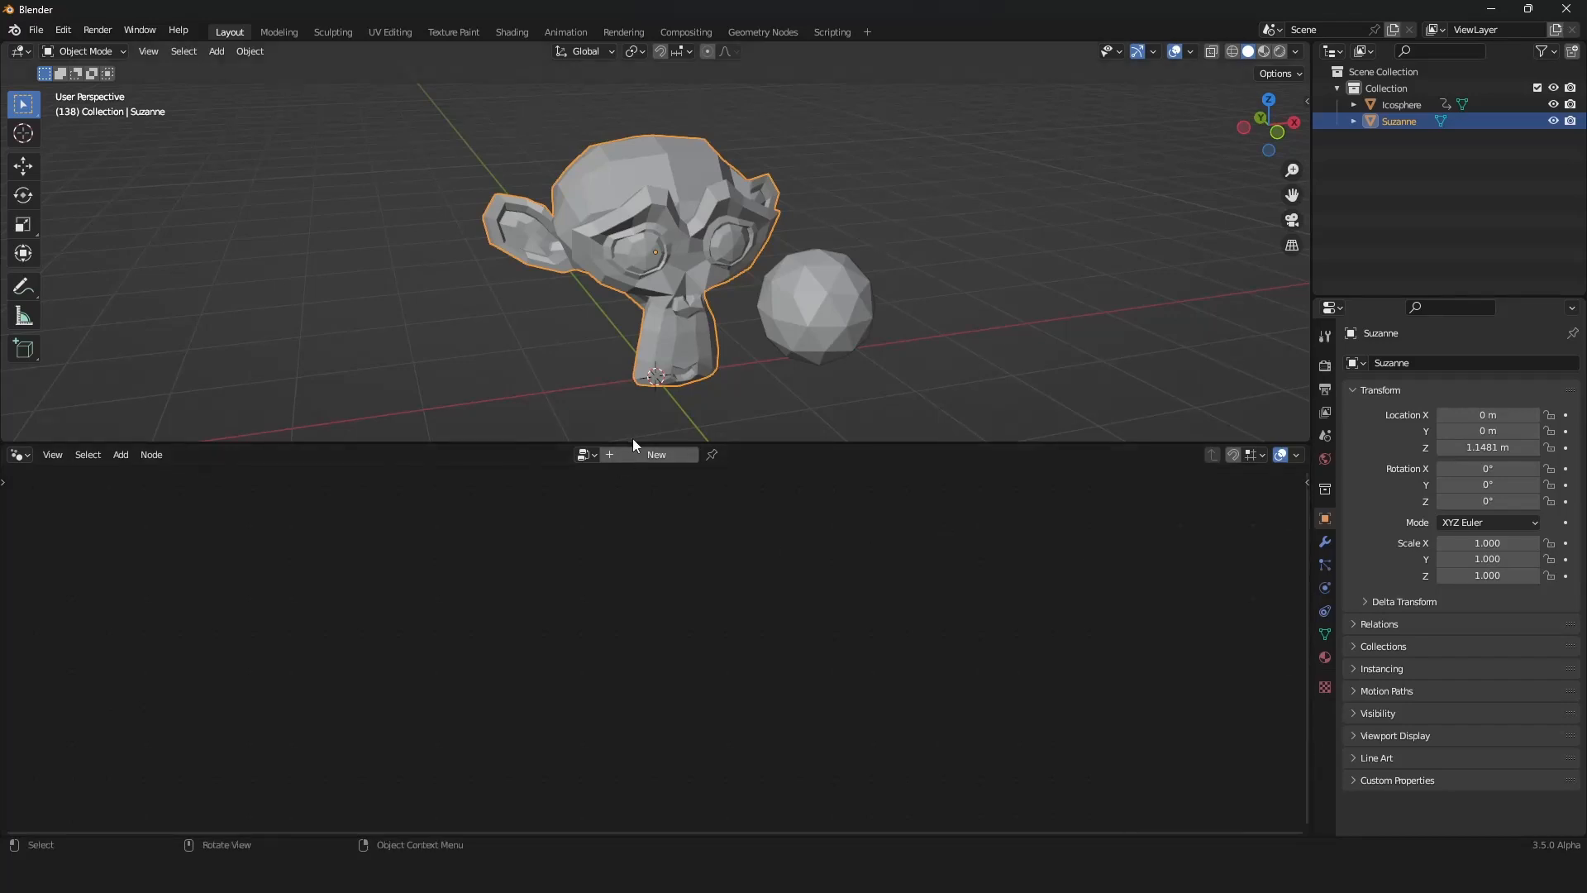
# Step: Create a new geometry node tree on the monkey head and spread its Group Input and Group Output nodes far apart
pyautogui.click(627, 460)
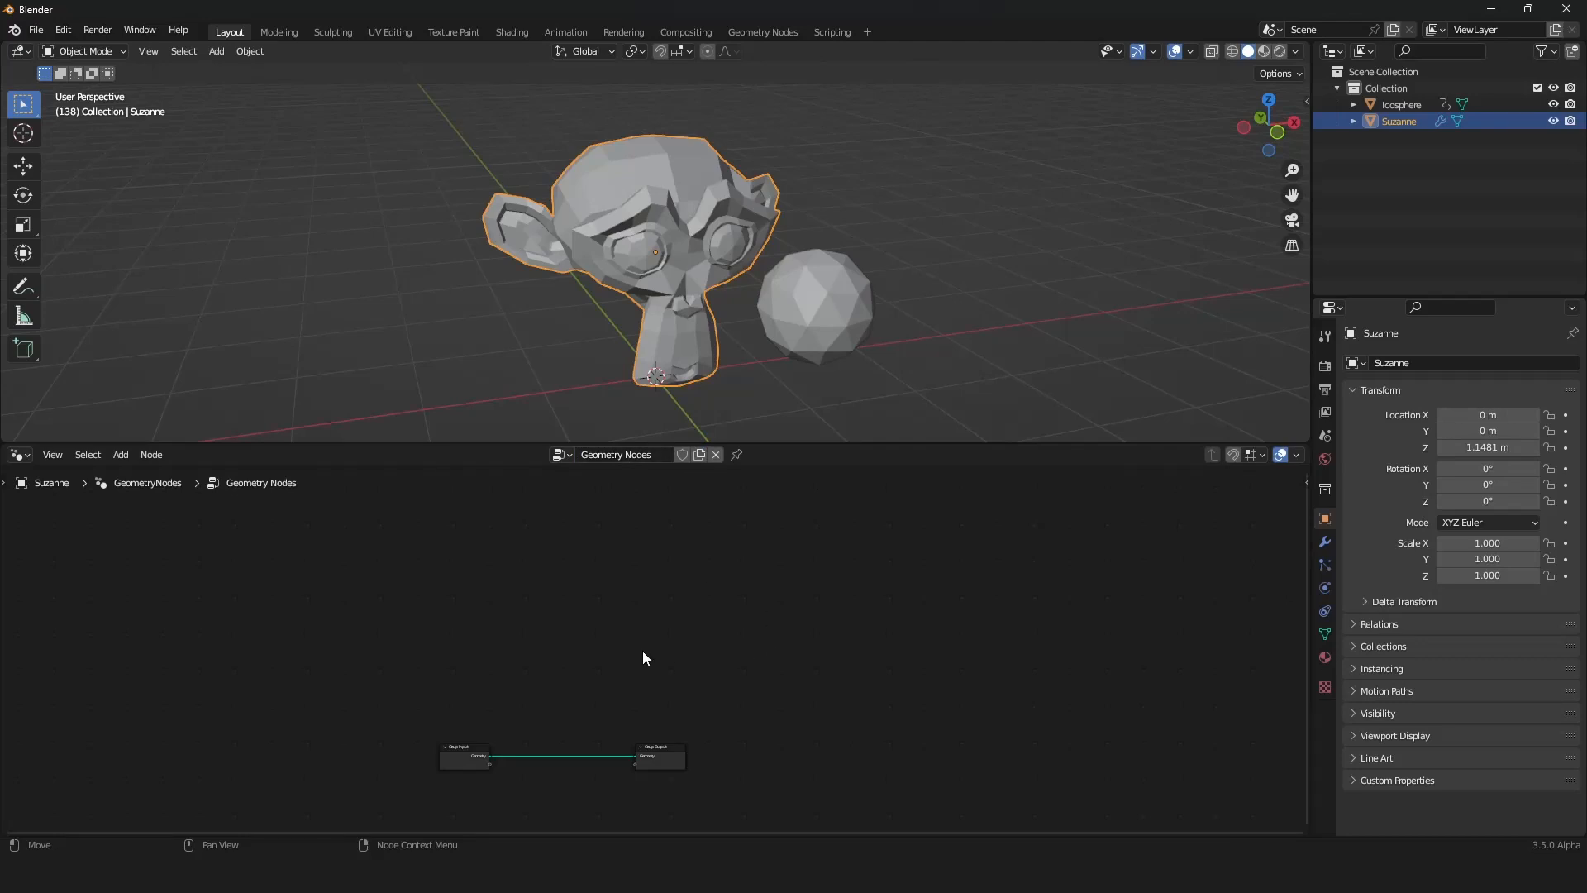
pyautogui.press('a')
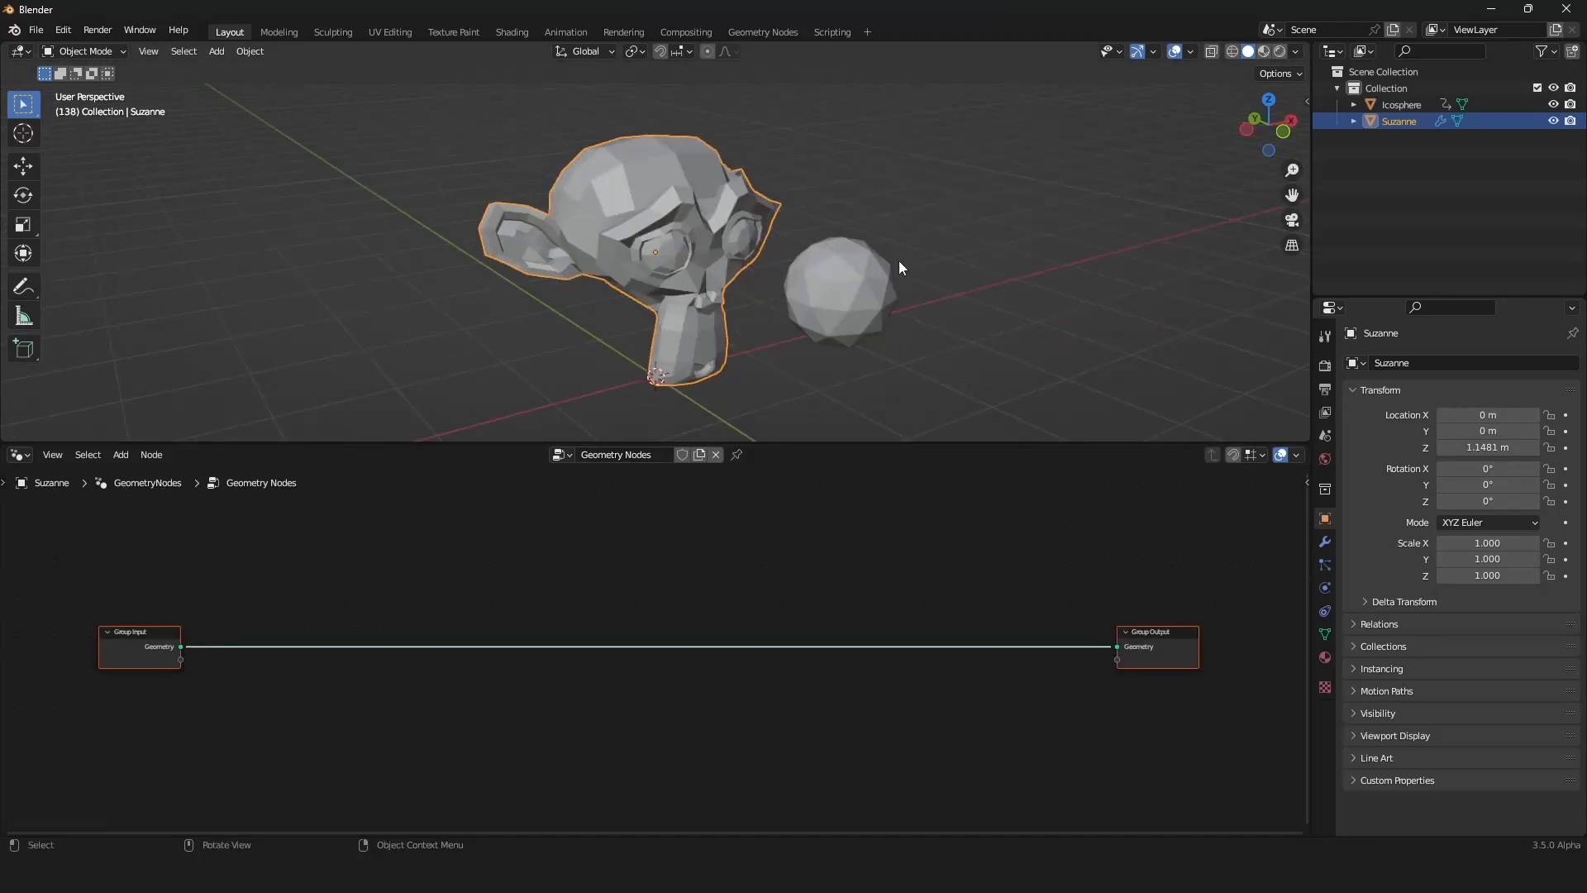
pyautogui.moveTo(893, 261); pyautogui.dragTo(855, 302, button='middle')
pyautogui.scroll(2, 854, 302)
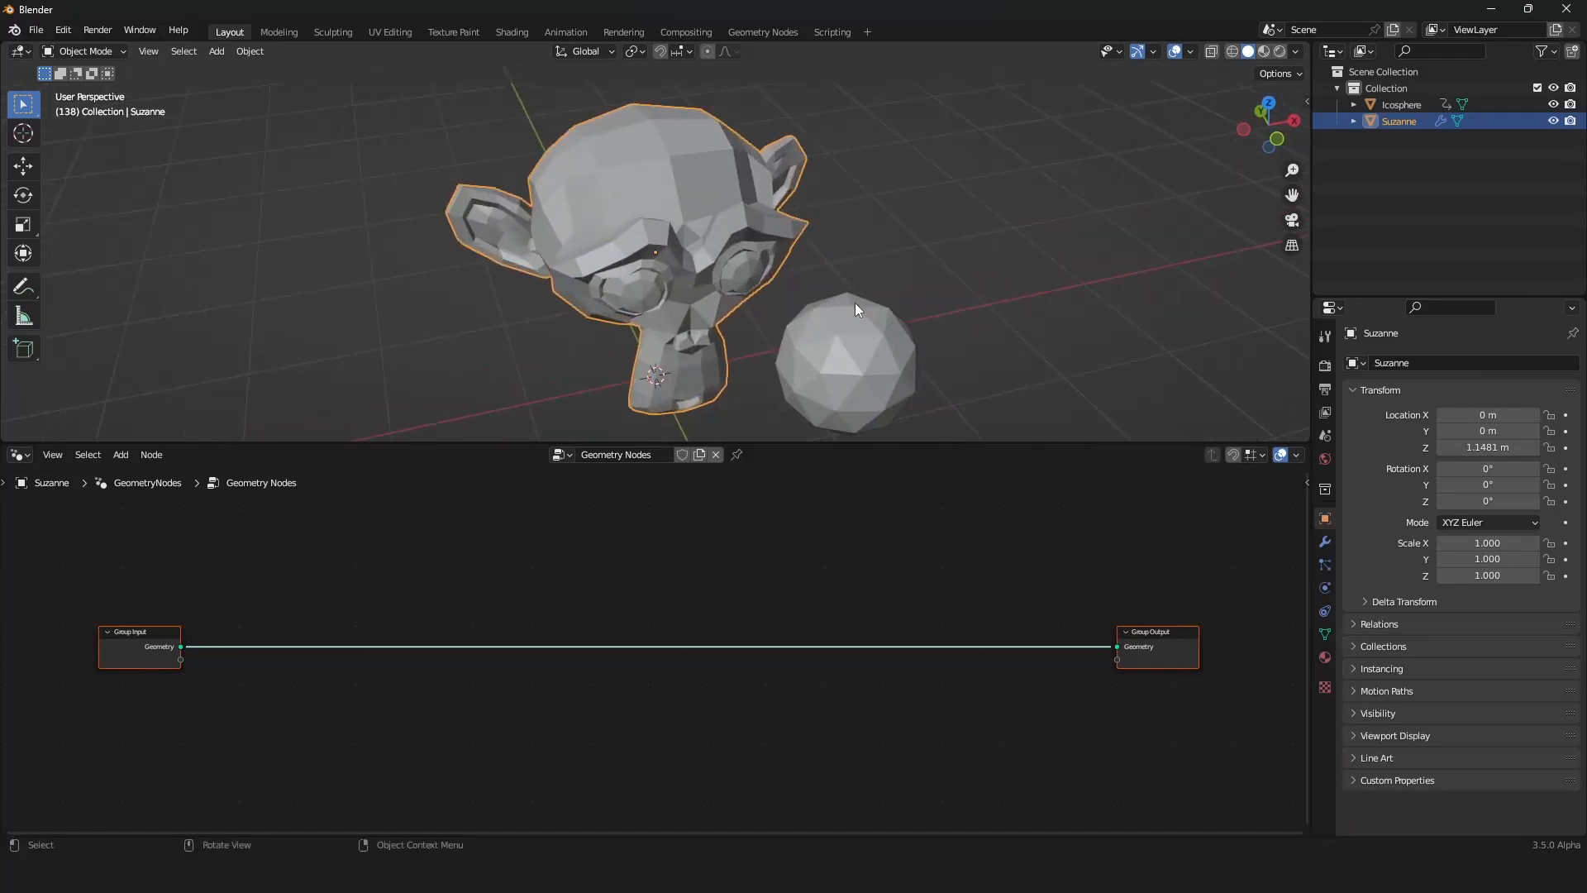
pyautogui.scroll(1, 855, 303)
pyautogui.moveTo(666, 281); pyautogui.dragTo(682, 266, button='middle')
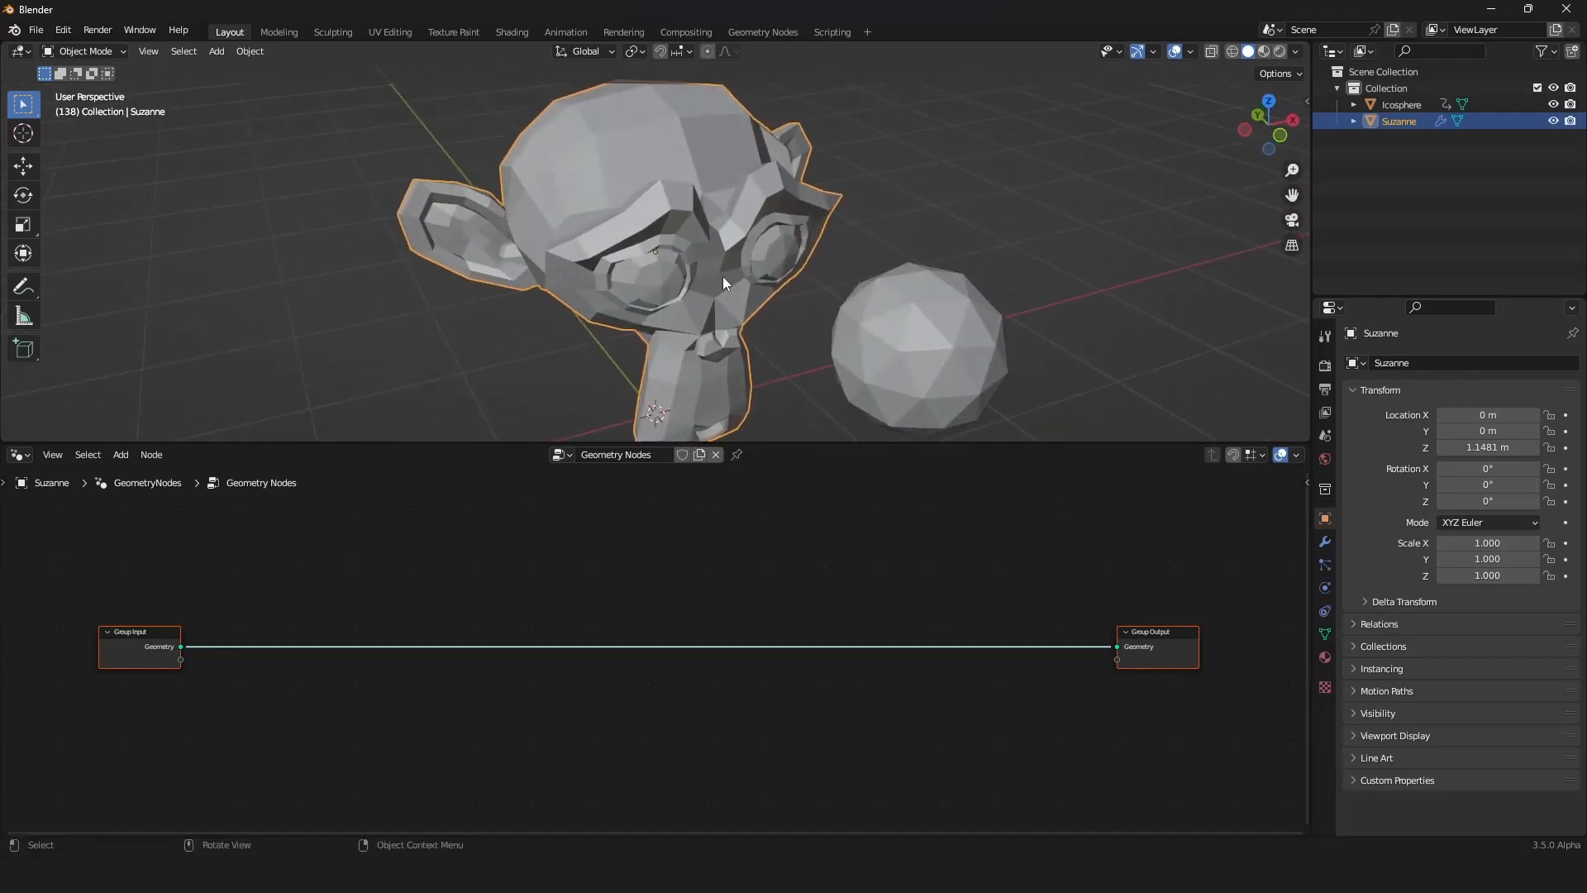
pyautogui.scroll(-2, 716, 266)
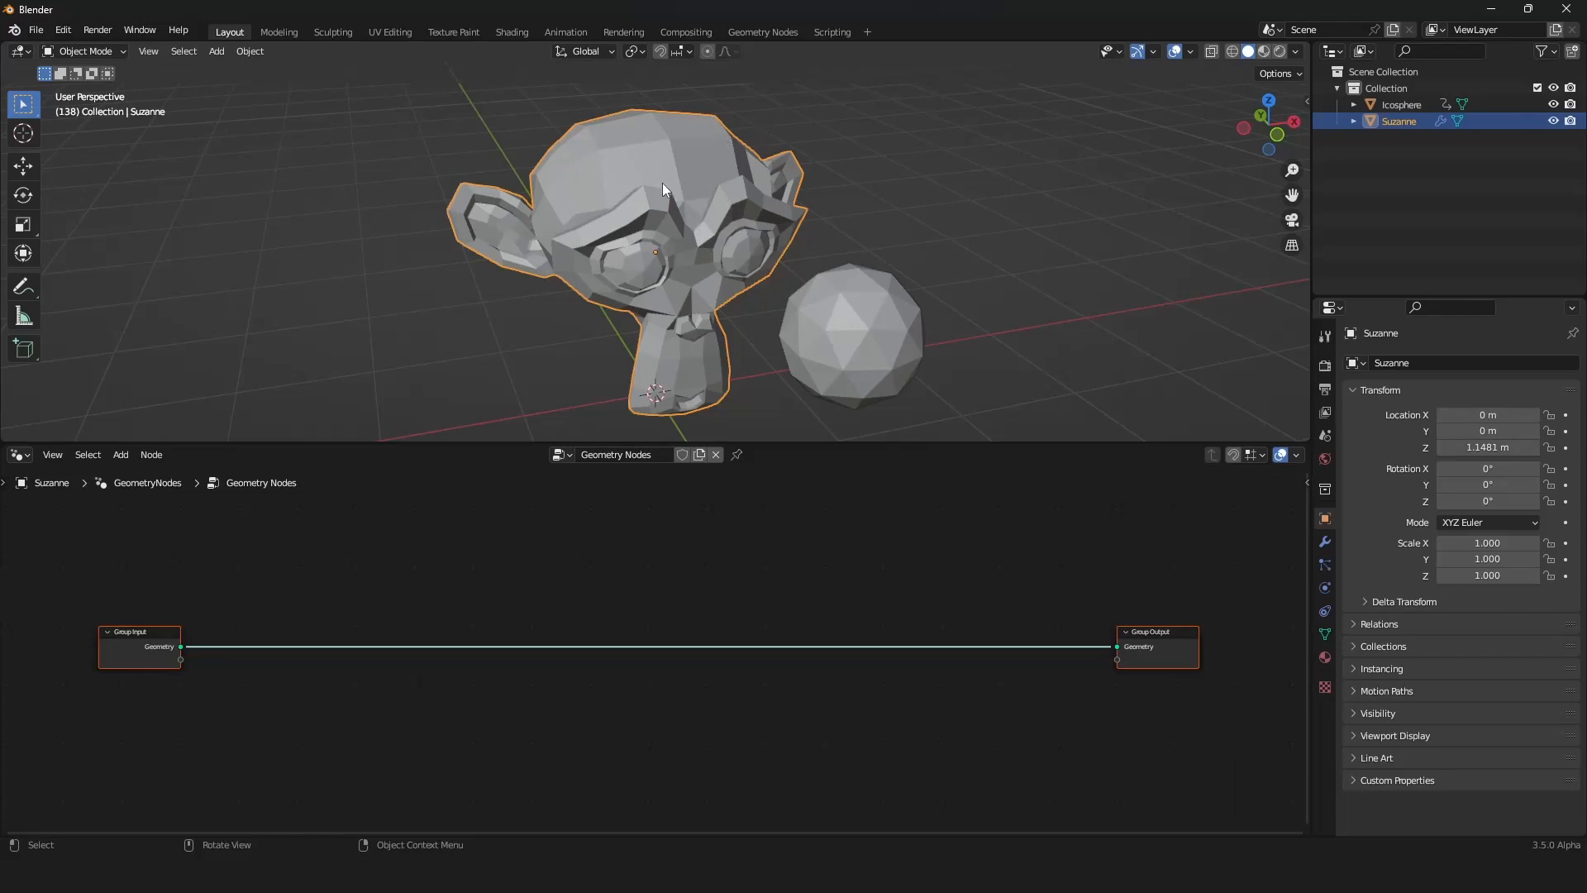
pyautogui.moveTo(662, 182); pyautogui.dragTo(845, 350, button='middle')
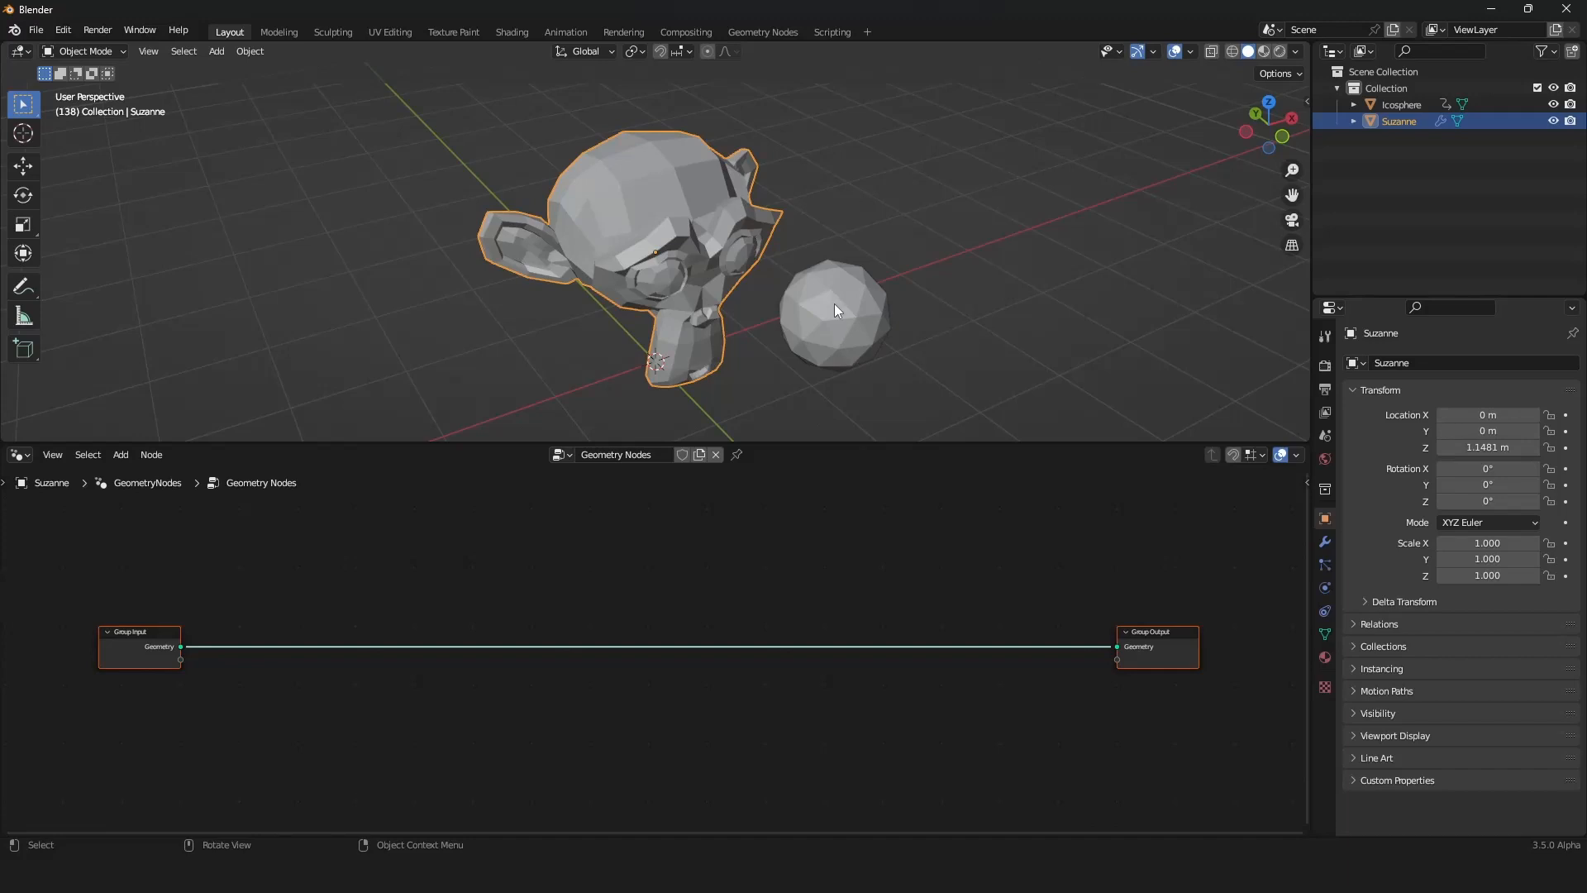
# Step: Add a Split Edges node on the link between Group Input and Group Output
pyautogui.moveTo(834, 305); pyautogui.dragTo(840, 302, button='middle')
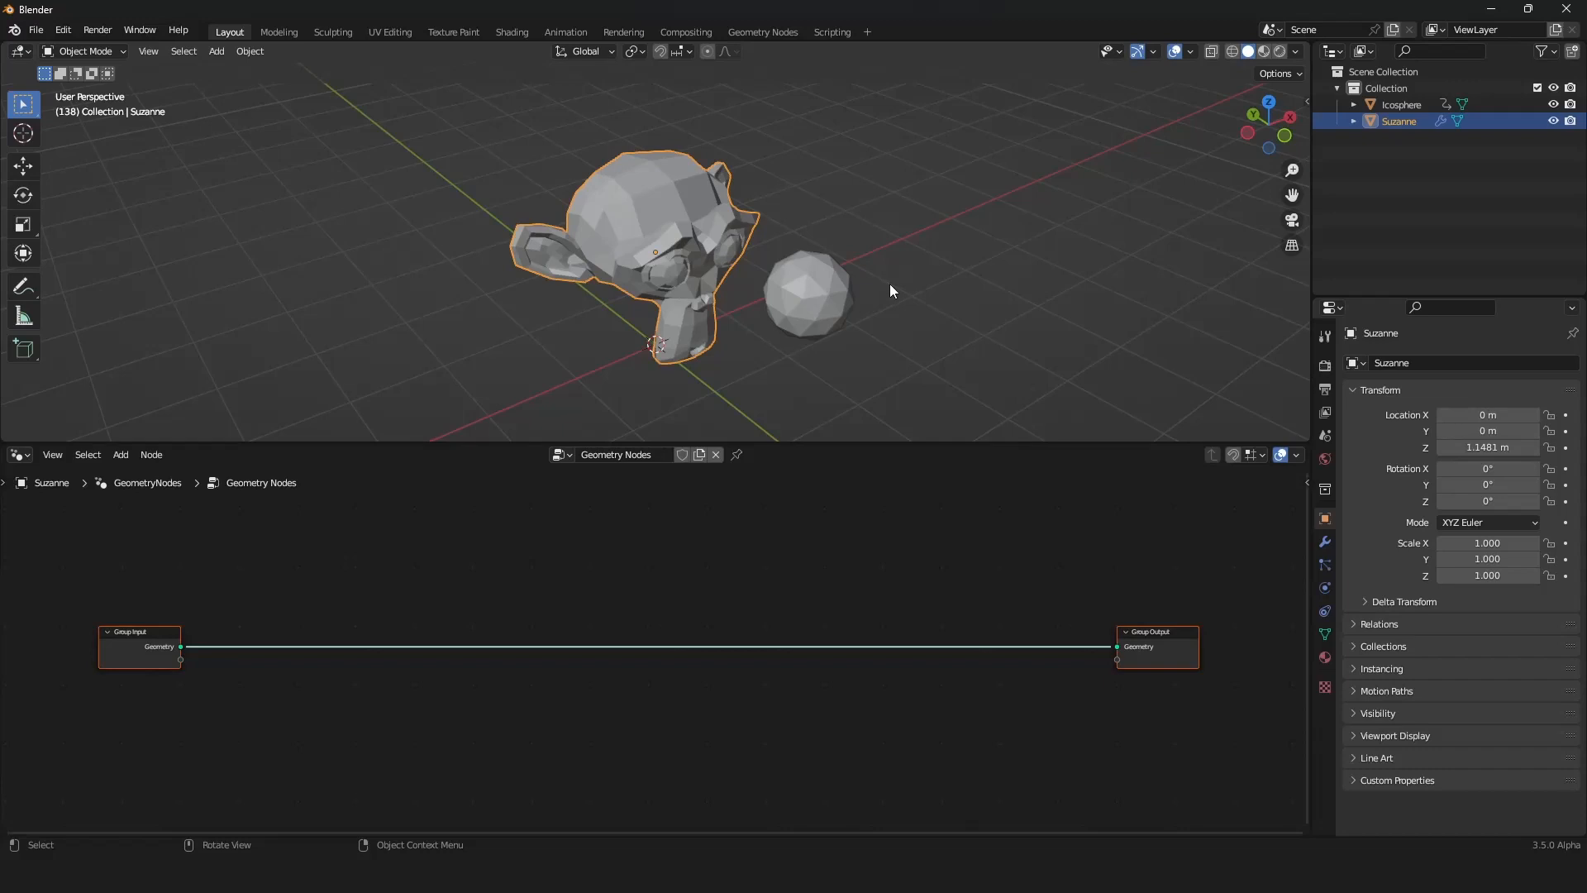
pyautogui.scroll(1, 860, 537)
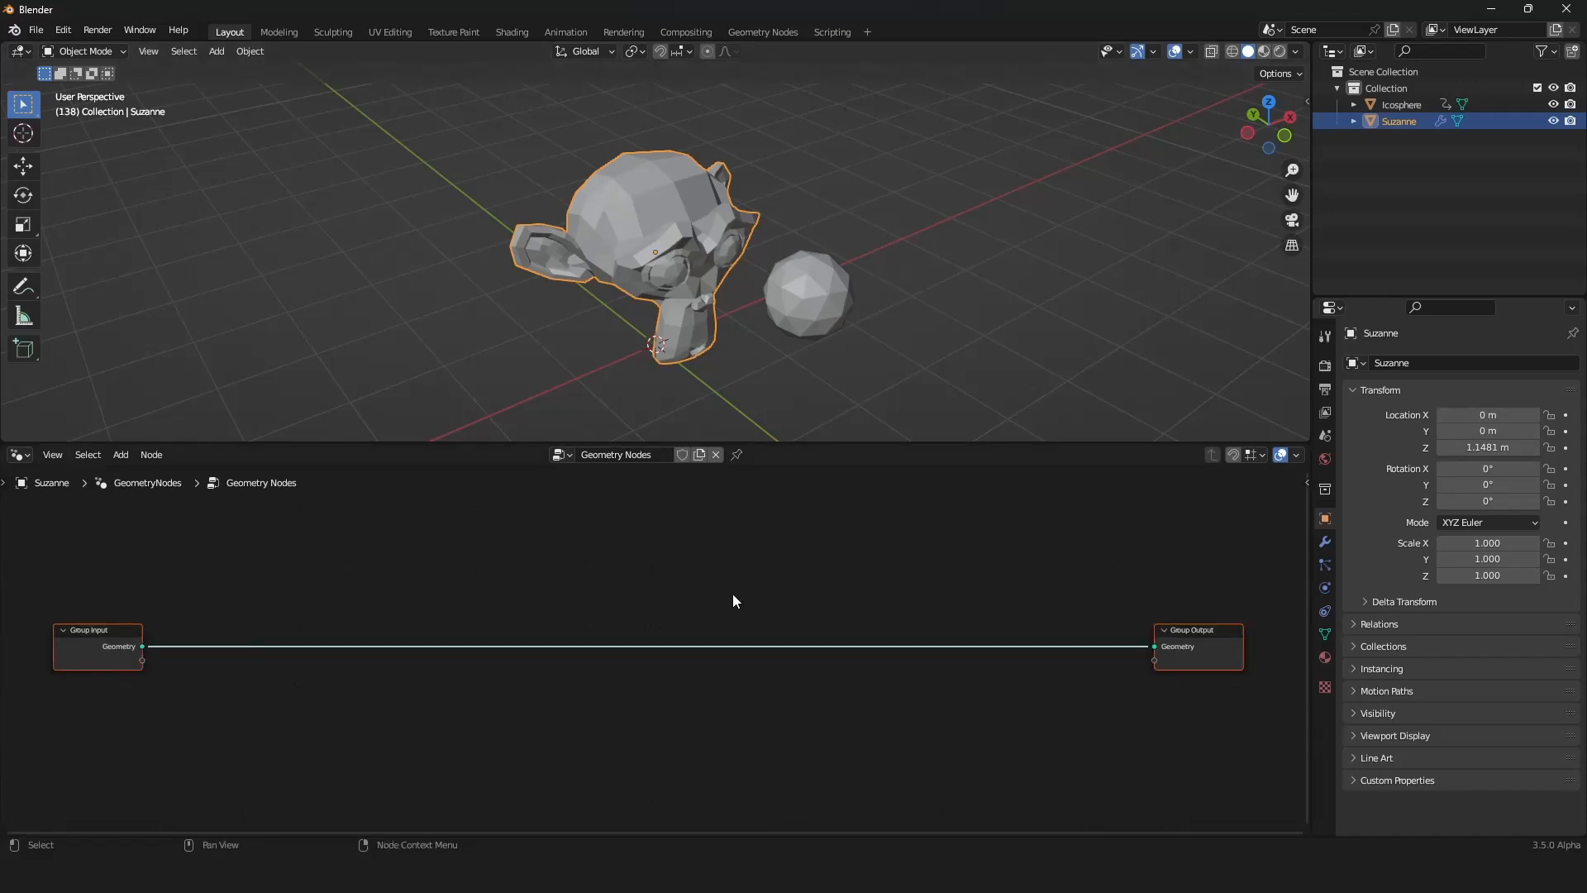
pyautogui.moveTo(732, 594); pyautogui.dragTo(725, 592, button='middle')
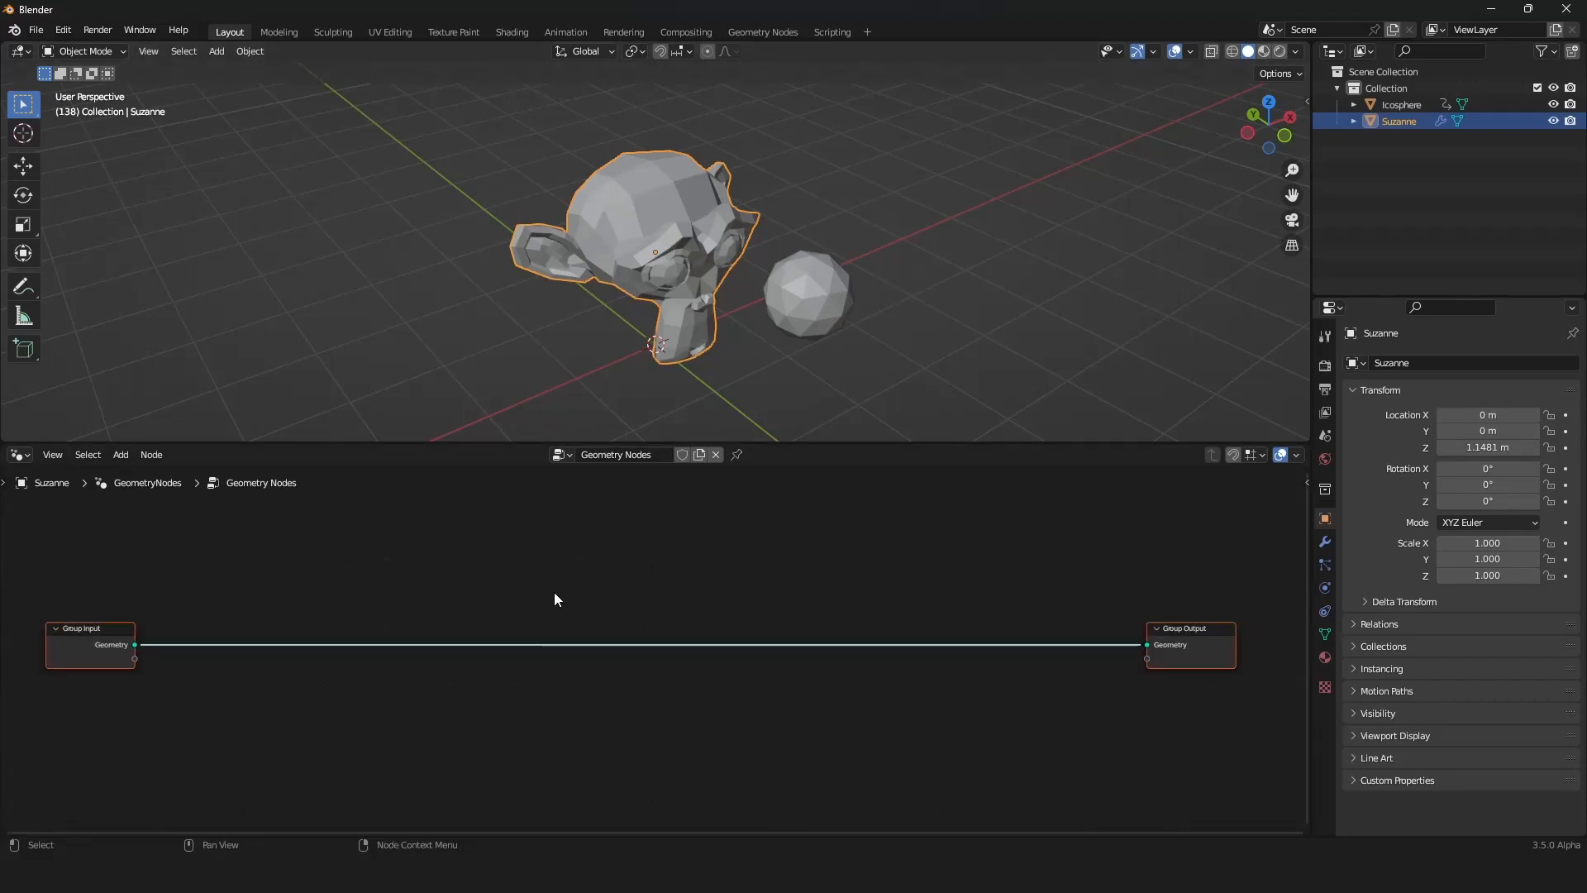
pyautogui.hotkey('shift', 'a')
pyautogui.moveTo(513, 482)
pyautogui.hotkey('shift', 'a')
pyautogui.moveTo(444, 542)
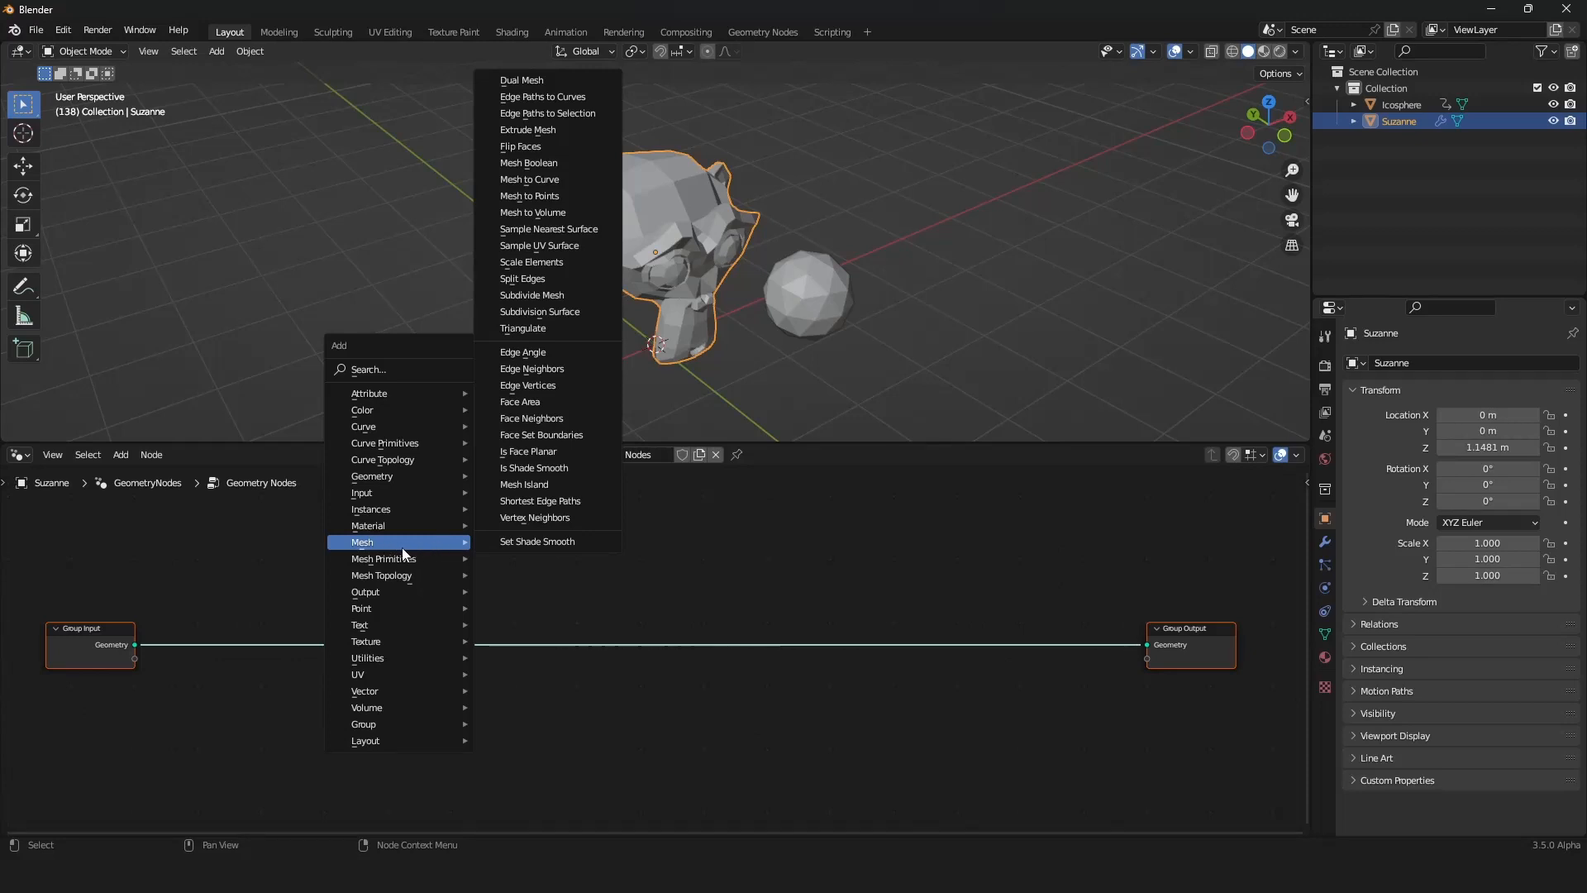
pyautogui.click(517, 280)
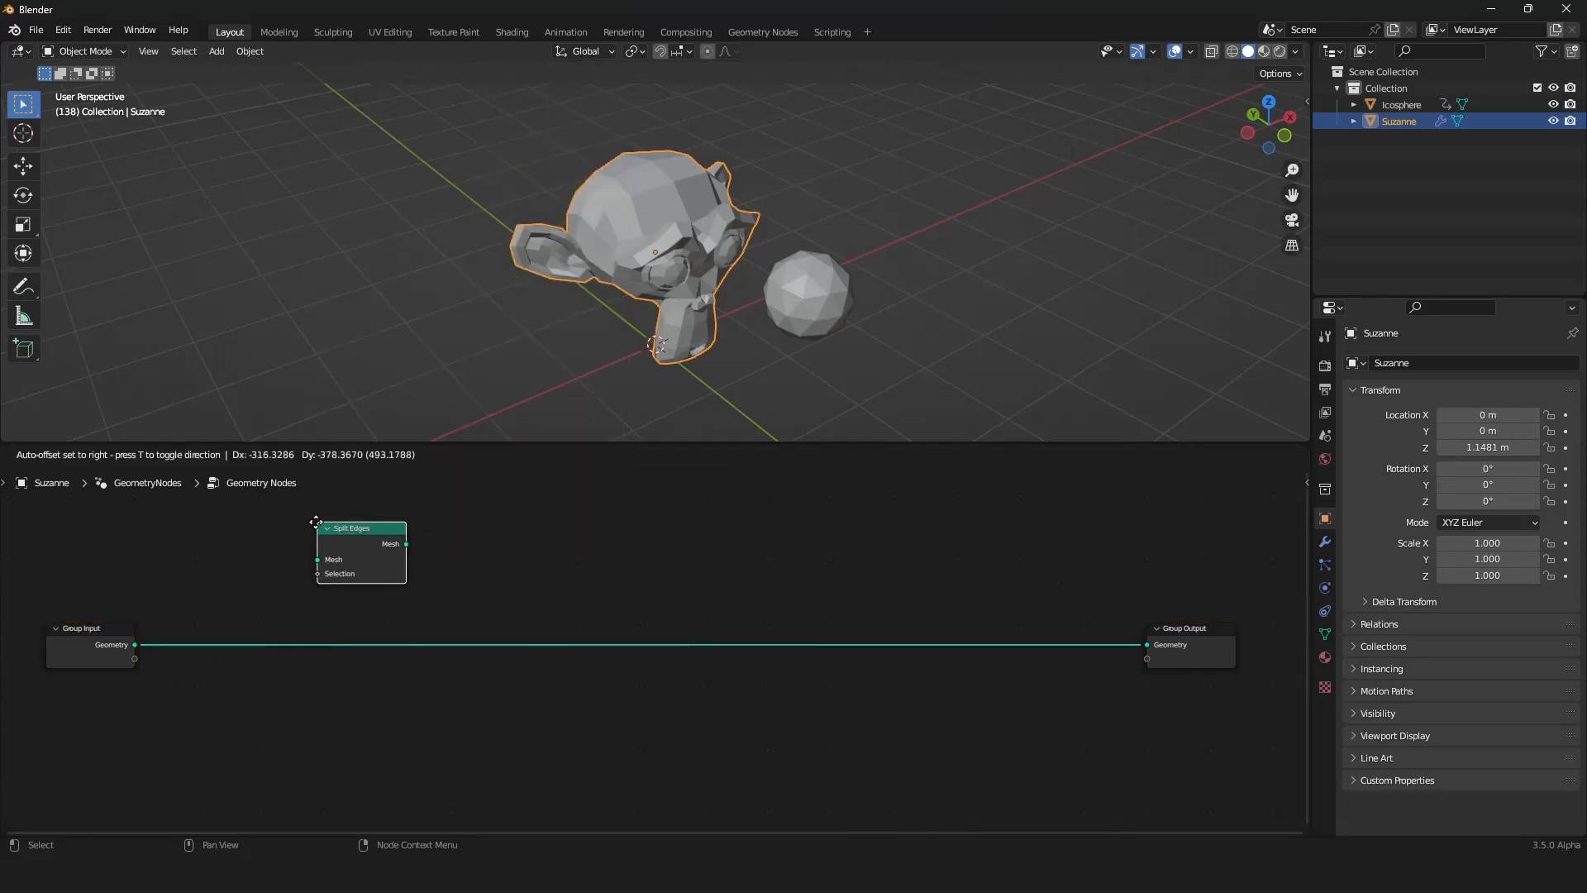
pyautogui.click(203, 622)
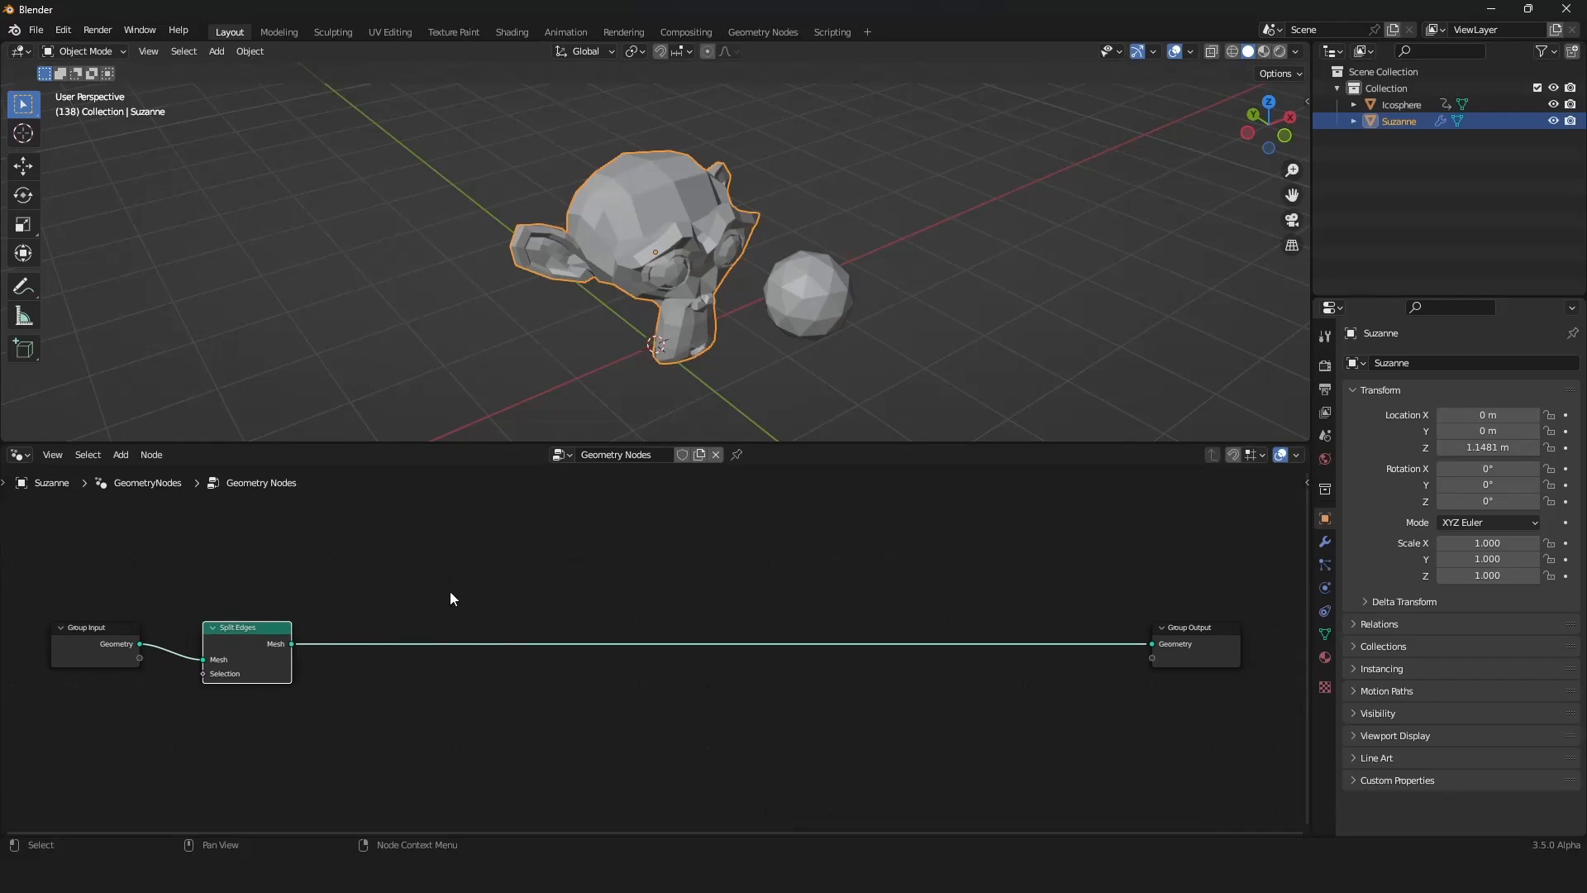
# Step: Insert a Scale Elements node between Split Edges and Group Output, with Face and Uniform as its modes
pyautogui.hotkey('shift', 'a')
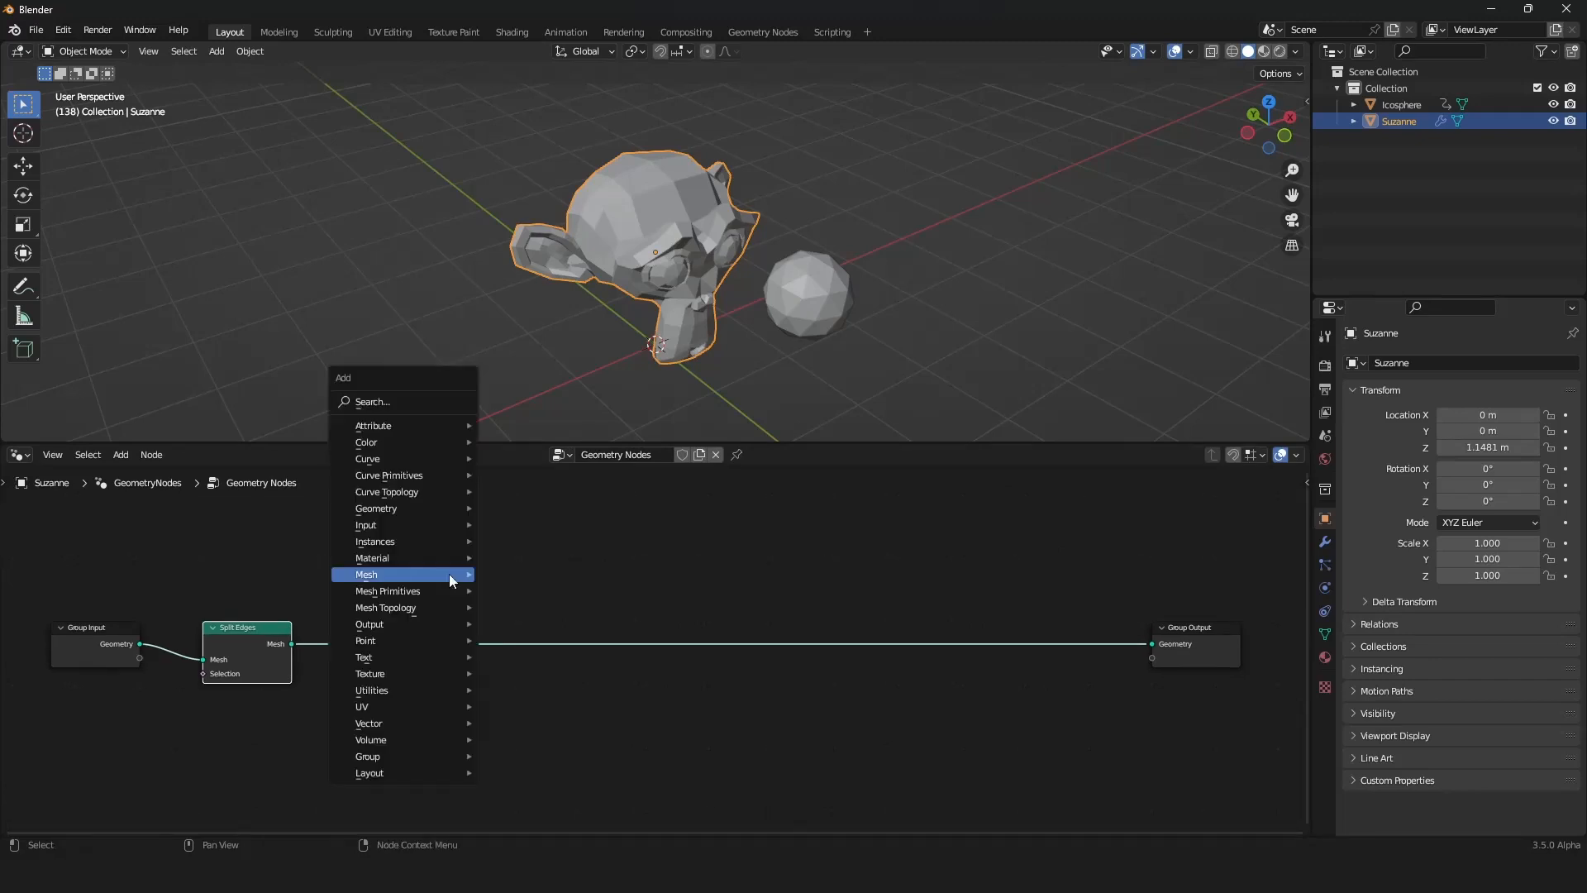
pyautogui.moveTo(449, 573)
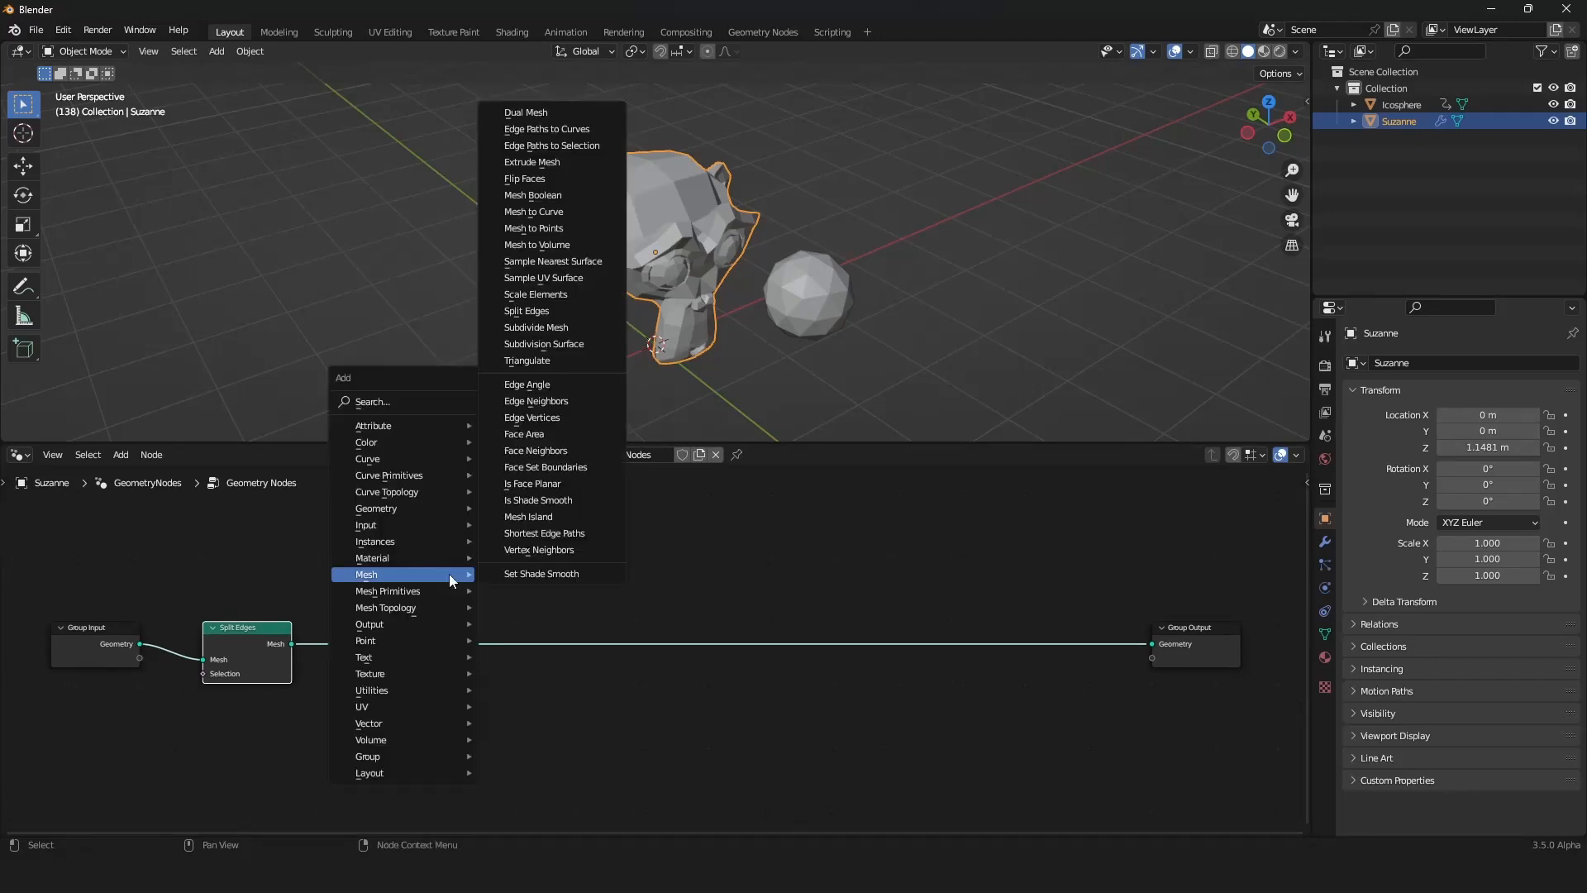
pyautogui.click(563, 295)
pyautogui.click(405, 586)
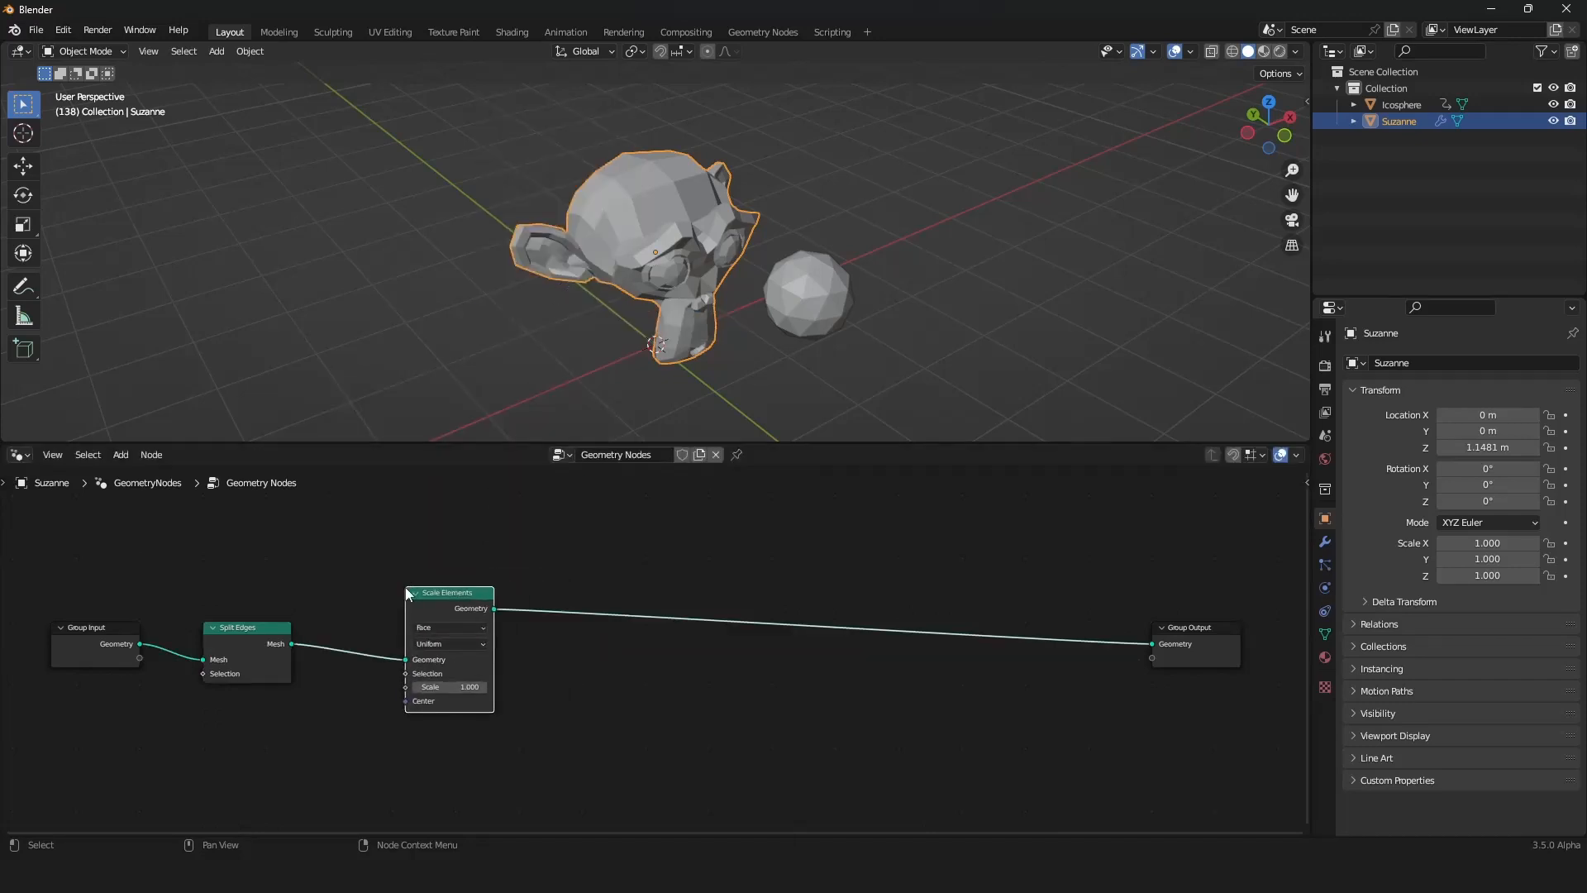
# Step: Try the Scale Elements node's scale with the Split Edges node temporarily muted
pyautogui.moveTo(580, 679); pyautogui.dragTo(621, 683, button='middle')
pyautogui.press('a')
pyautogui.press('KP_Decimal')
pyautogui.scroll(9, 621, 682)
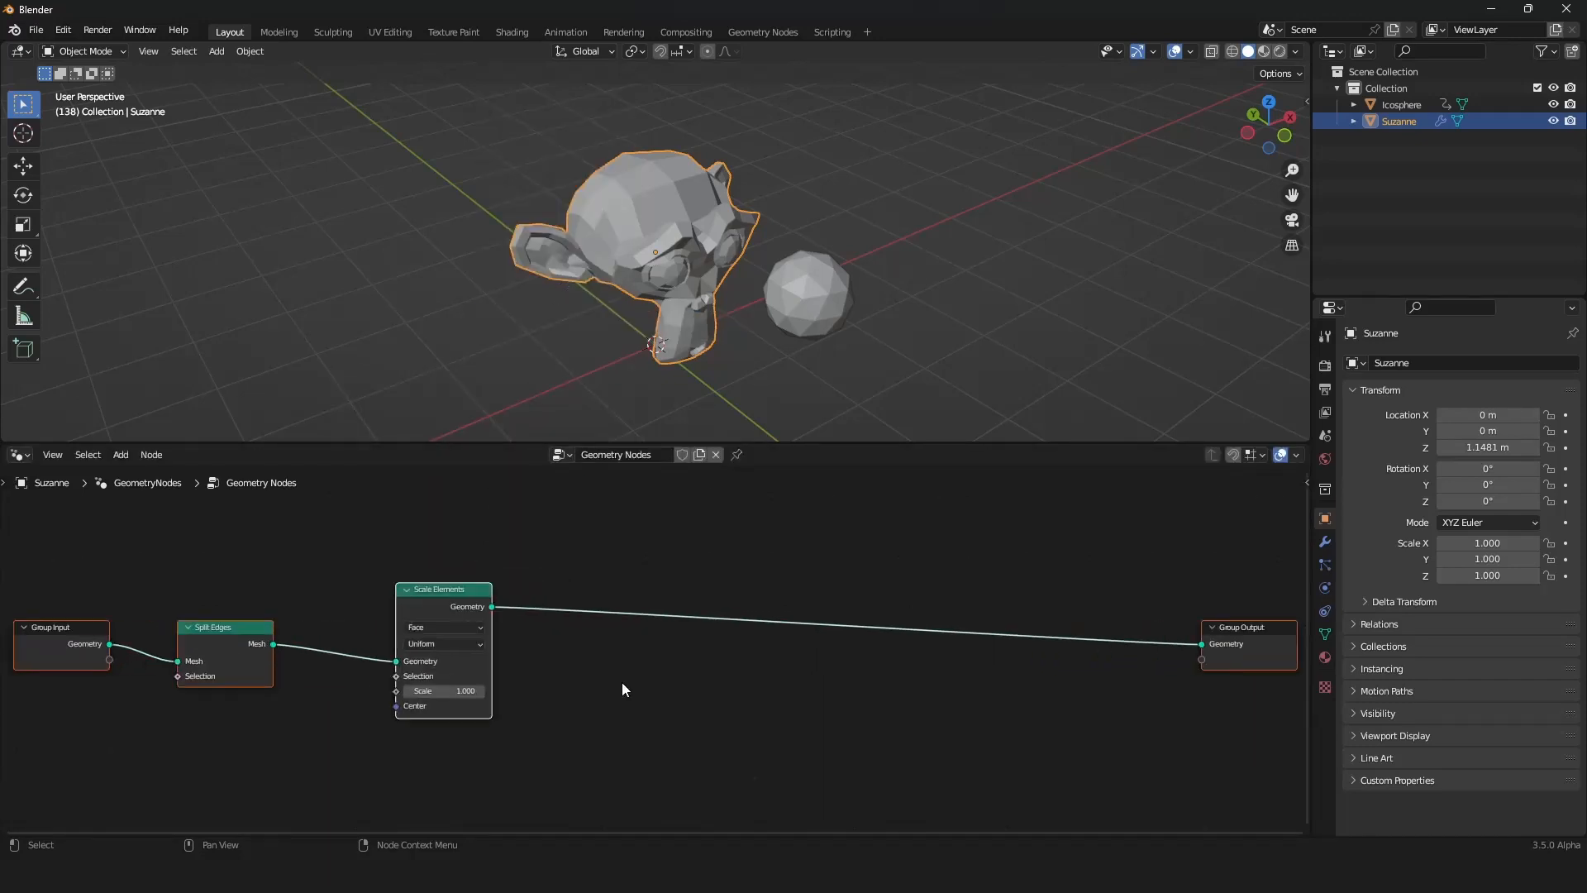
pyautogui.moveTo(431, 695); pyautogui.dragTo(772, 681, button='middle')
pyautogui.scroll(2, 811, 722)
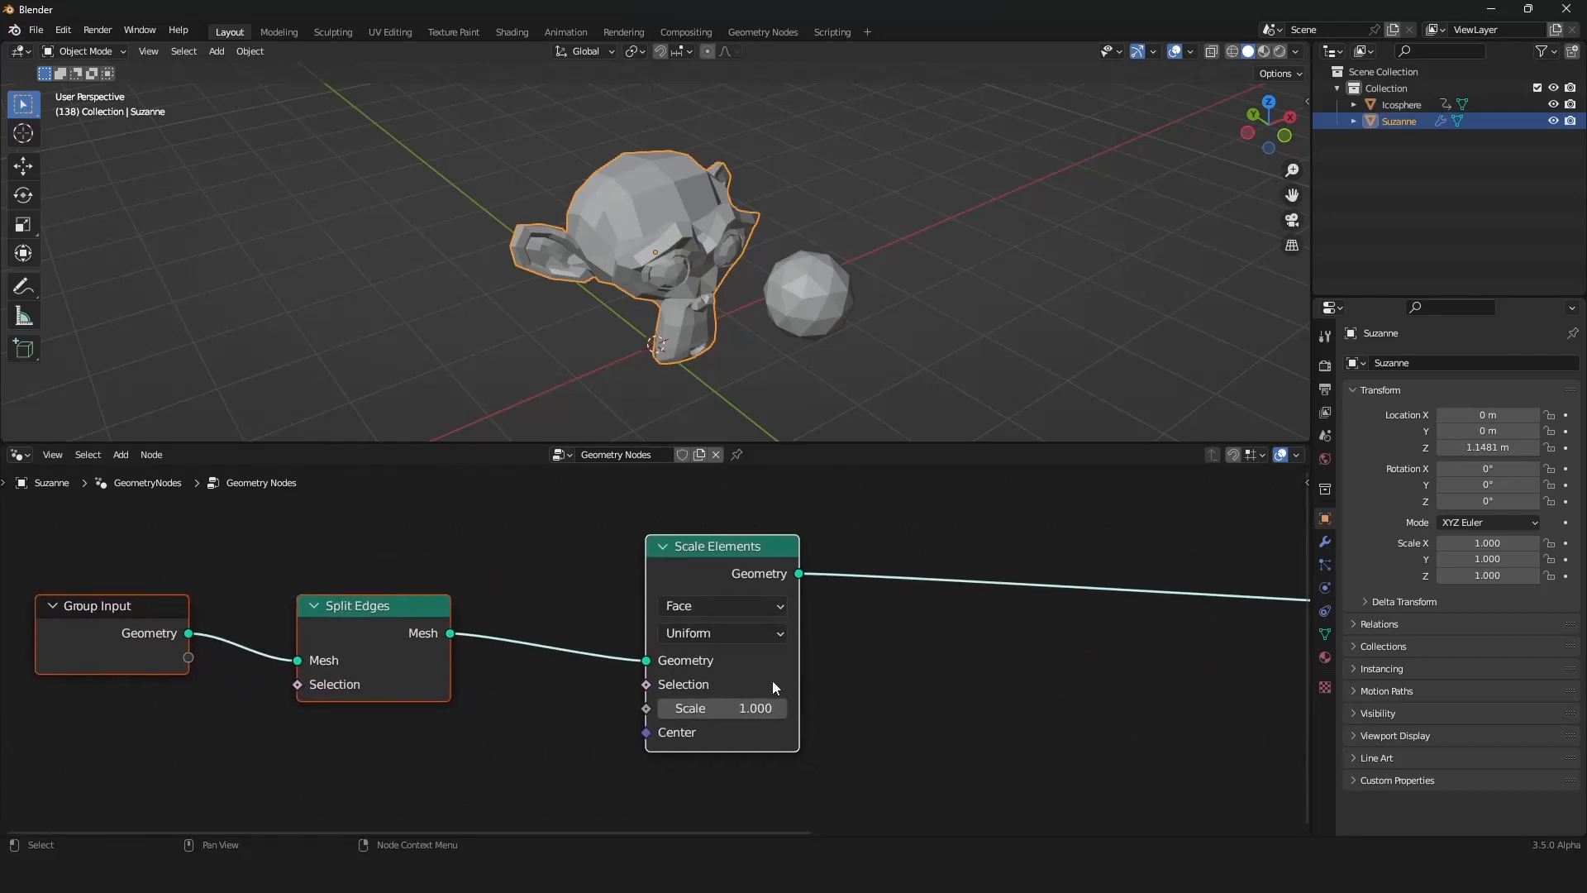
pyautogui.click(363, 638)
pyautogui.press('m')
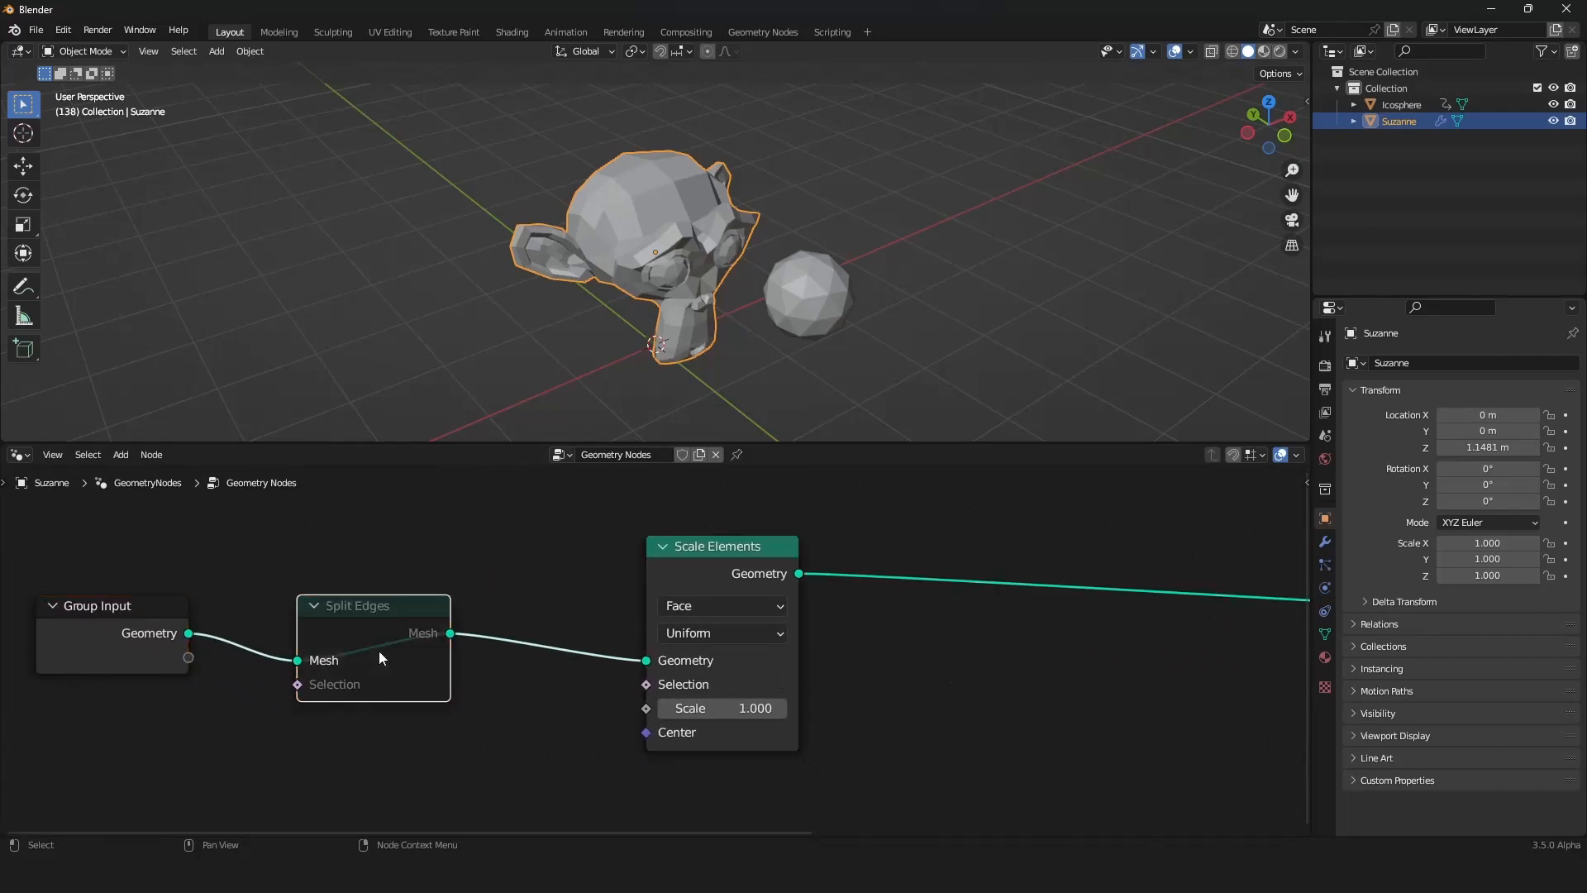
pyautogui.moveTo(355, 676); pyautogui.dragTo(325, 664, button='middle')
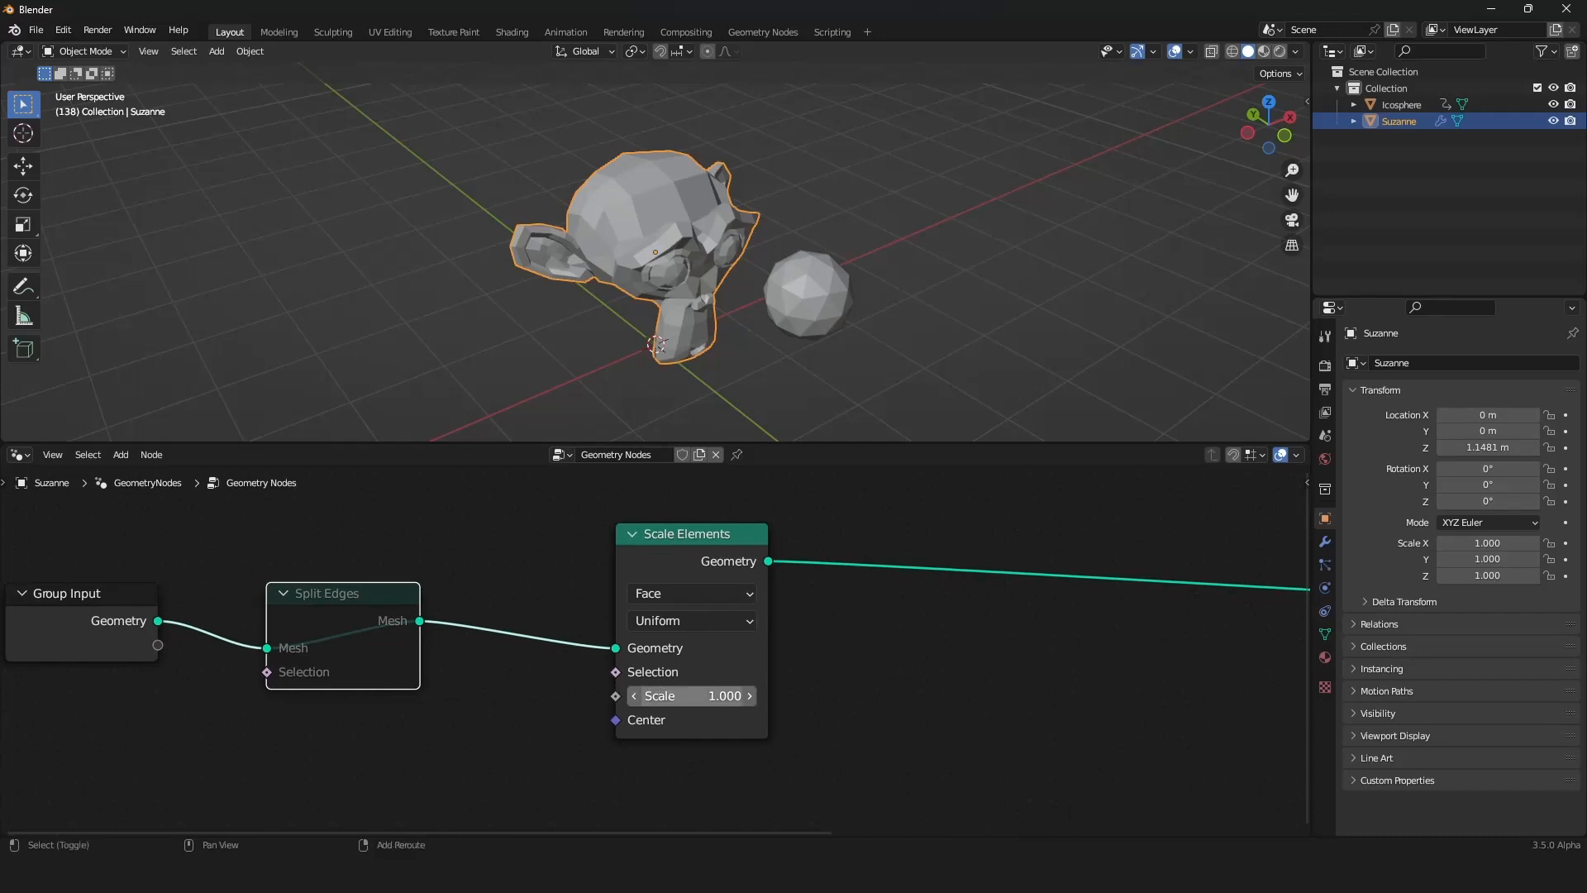
pyautogui.moveTo(646, 697)
pyautogui.mouseDown()
pyautogui.moveTo(582, 697)
pyautogui.moveTo(672, 697)
pyautogui.moveTo(585, 697)
pyautogui.moveTo(643, 697)
pyautogui.mouseUp()
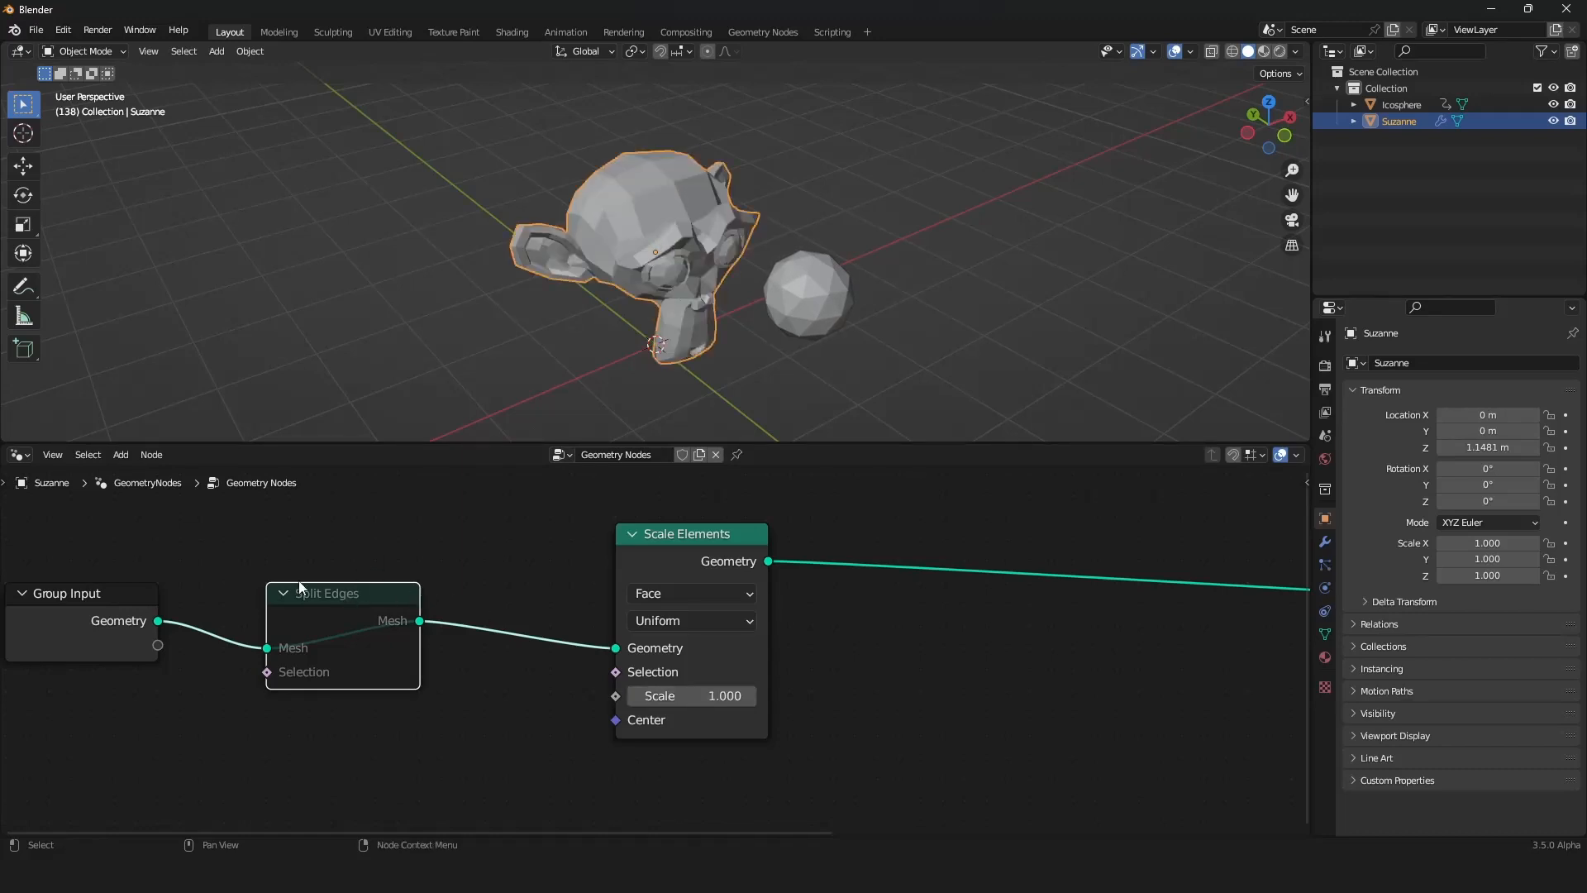
pyautogui.press('m')
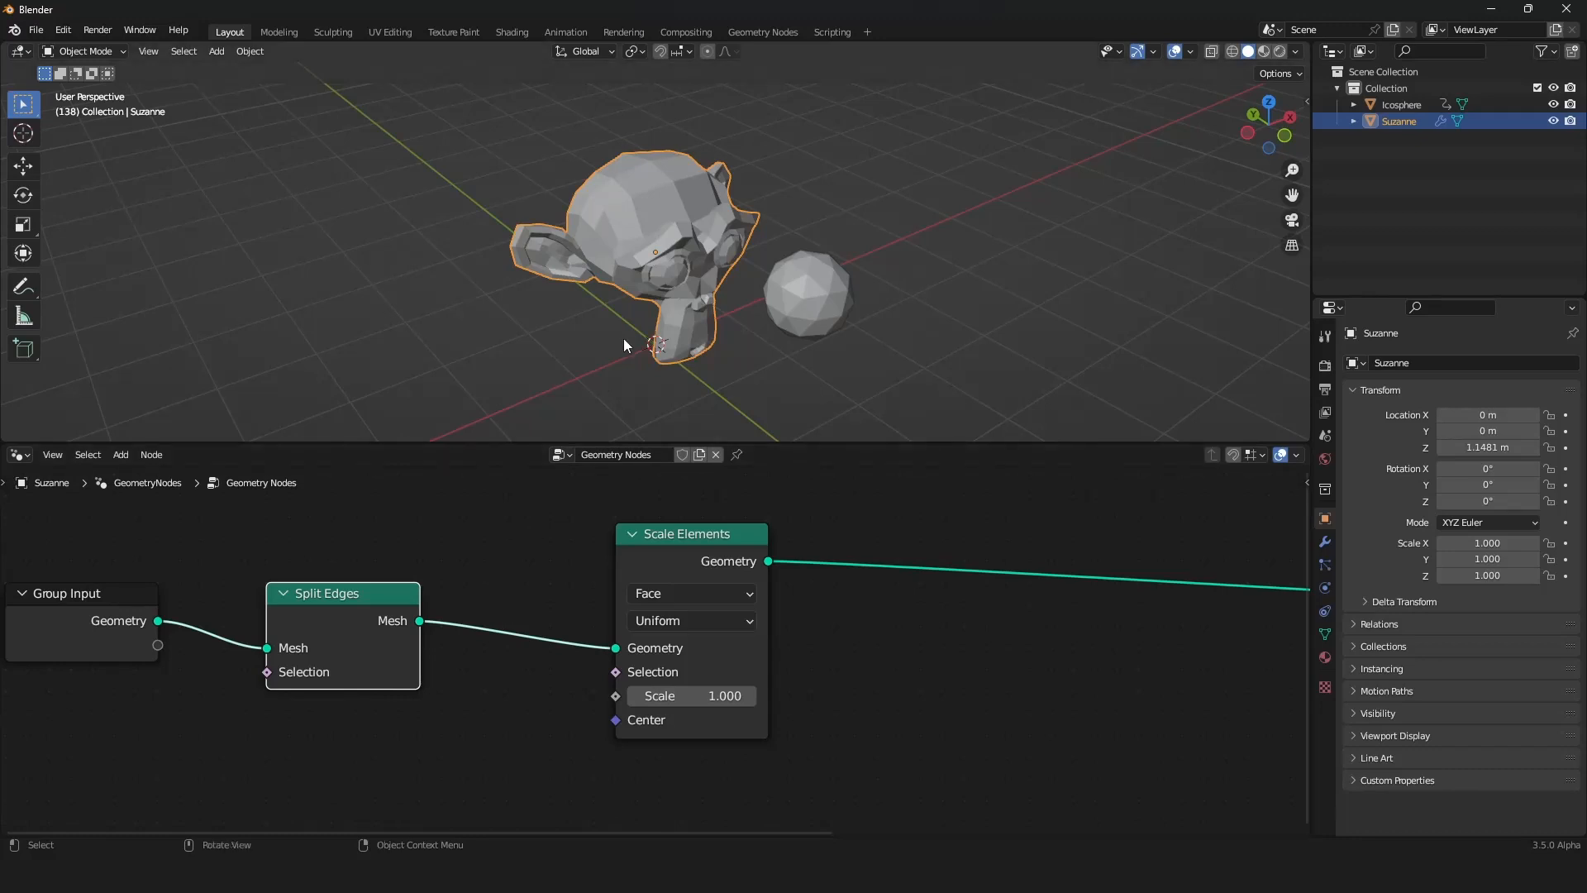
# Step: Try different scale values on the Scale Elements node with Split Edges active, and cancel the change
pyautogui.moveTo(666, 326)
pyautogui.mouseDown(button='middle')
pyautogui.moveTo(686, 333)
pyautogui.moveTo(668, 321)
pyautogui.mouseUp(button='middle')
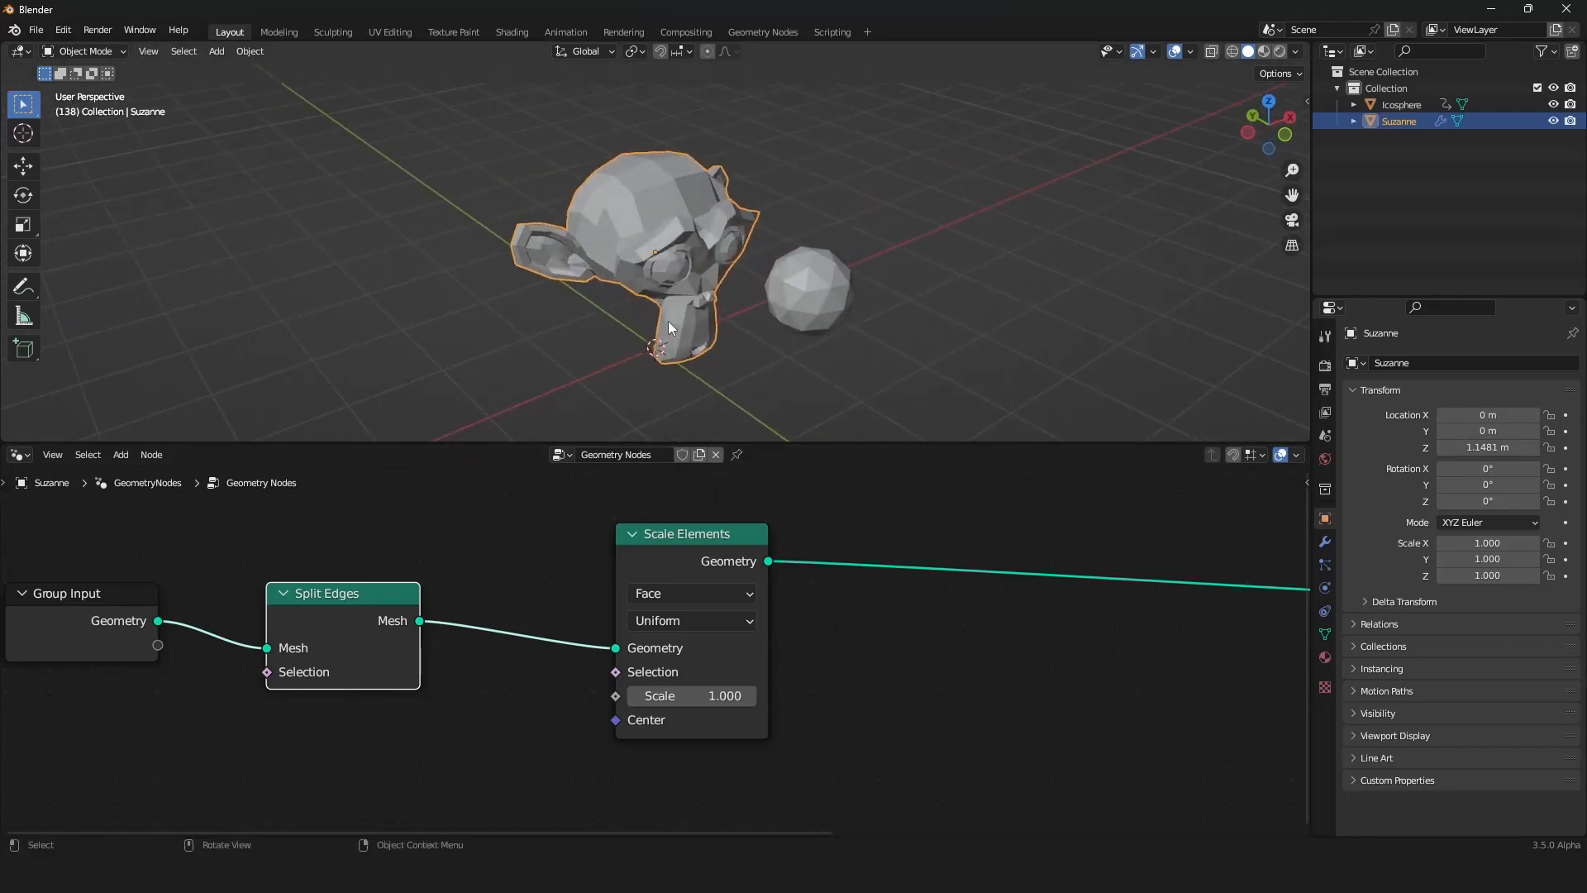
pyautogui.moveTo(692, 696); pyautogui.dragTo(614, 695)
pyautogui.rightClick(708, 694)
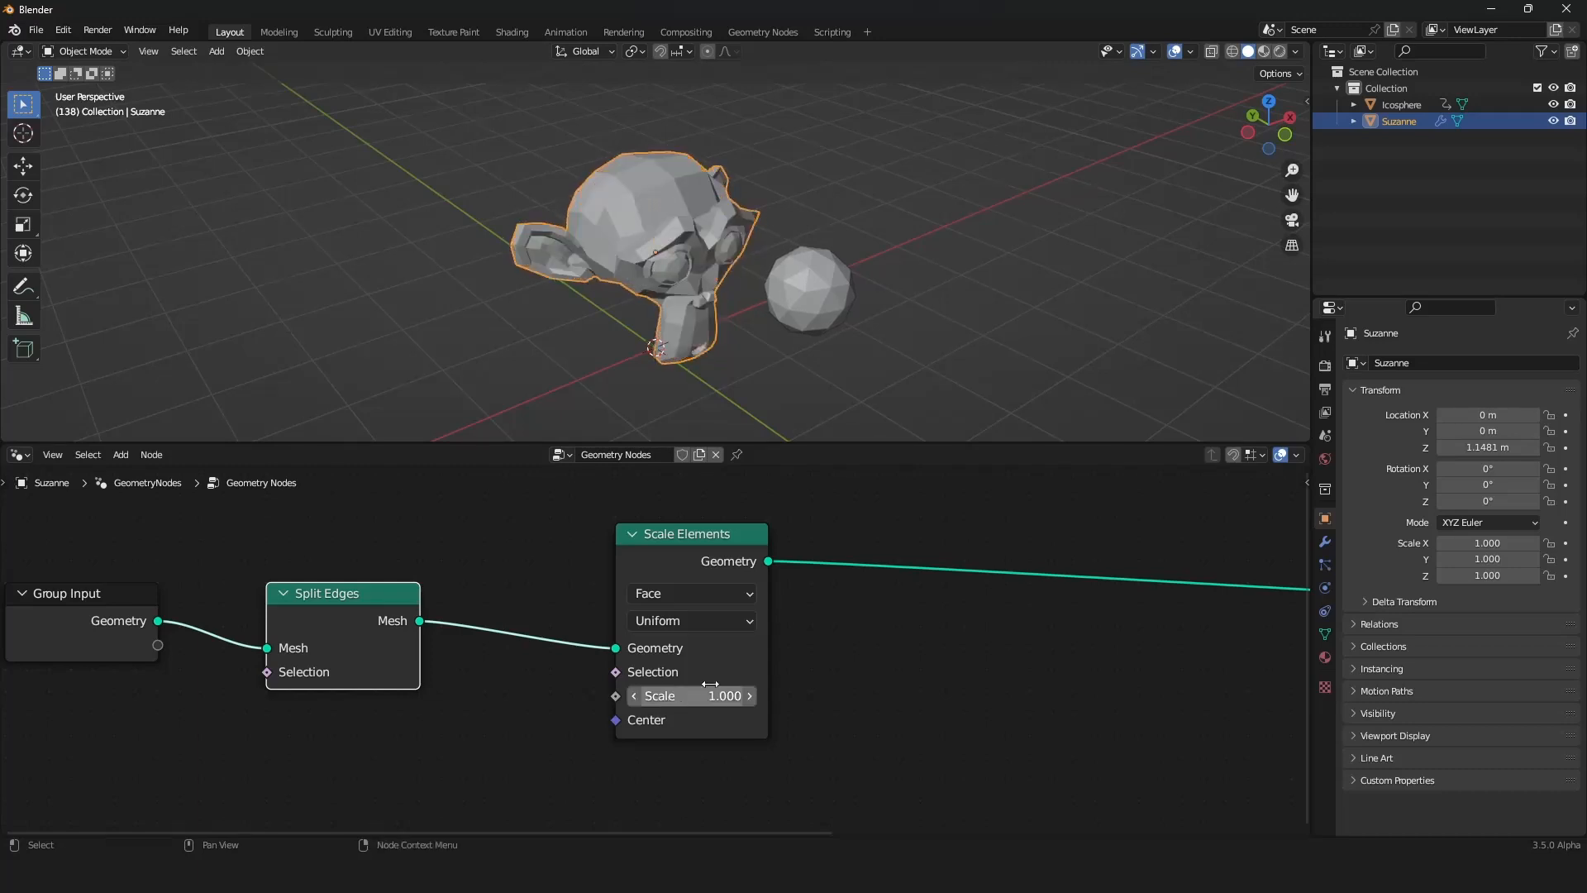
# Step: Move the Scale Elements node well away from Split Edges to make room for nodes between them
pyautogui.scroll(-4, 702, 579)
pyautogui.moveTo(702, 578); pyautogui.dragTo(554, 542, button='middle')
pyautogui.moveTo(533, 543); pyautogui.dragTo(467, 586)
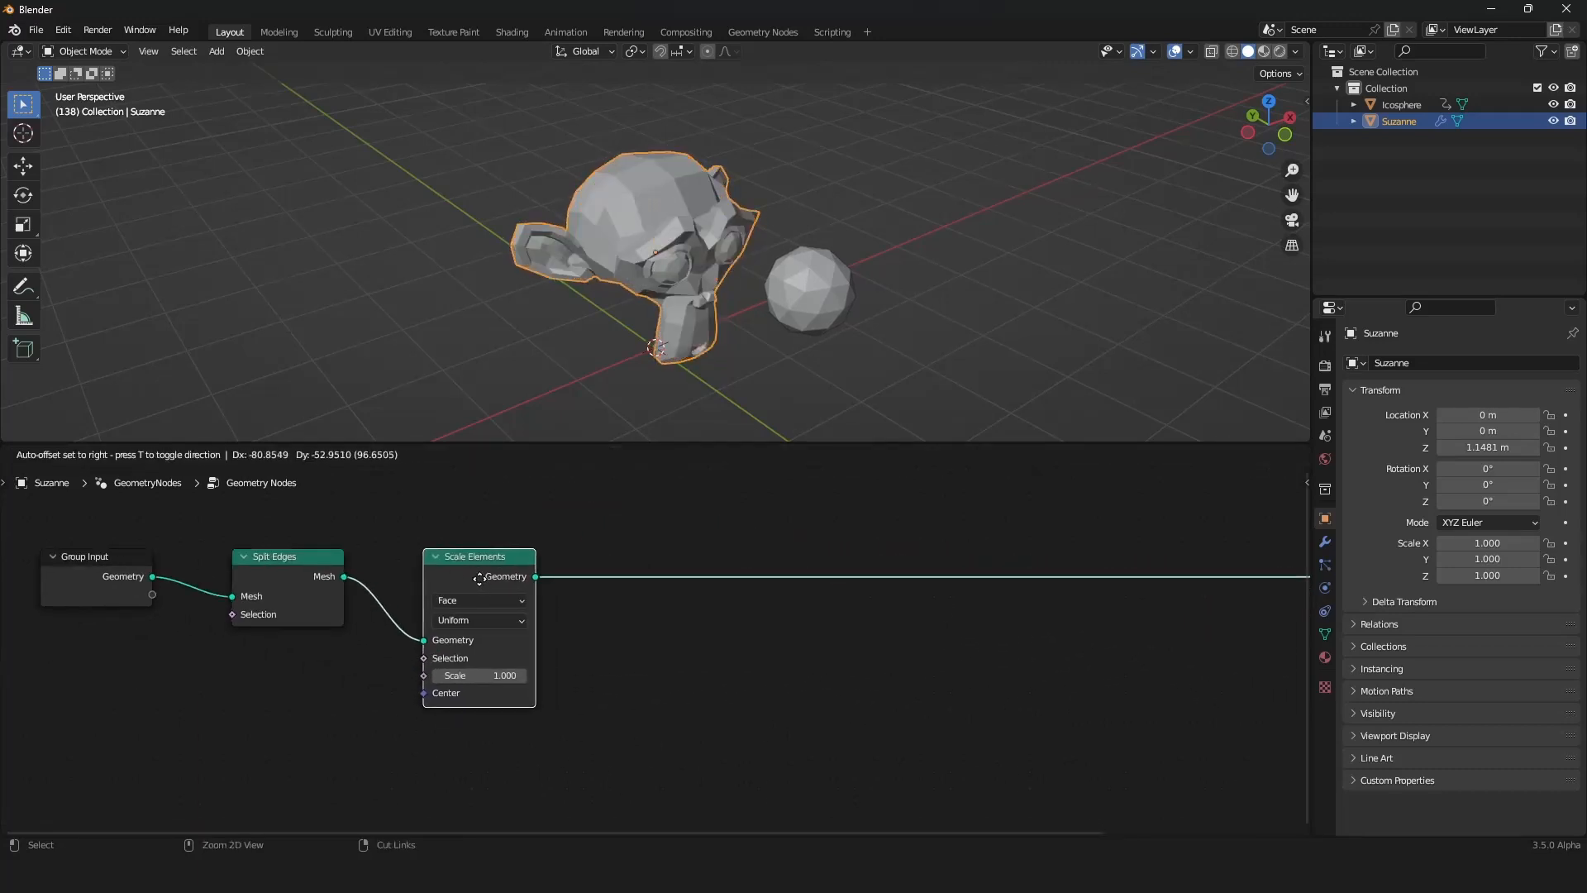
pyautogui.moveTo(266, 567); pyautogui.dragTo(234, 567)
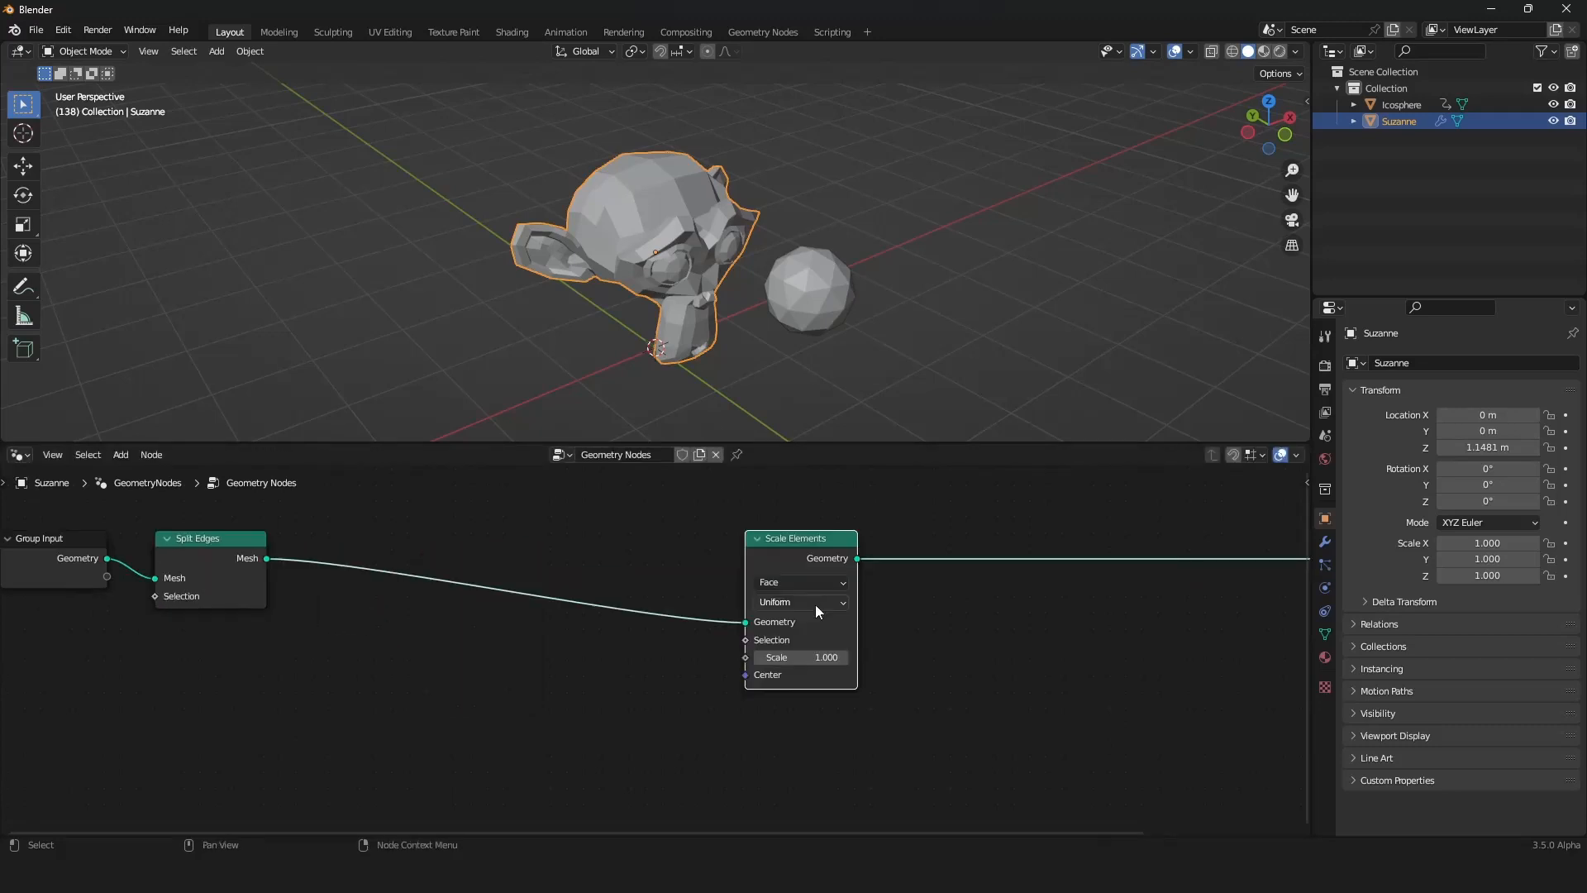
# Step: Bring the Icosphere into the monkey head's node tree as an Object Info node below Split Edges and set it to Relative
pyautogui.click(815, 297)
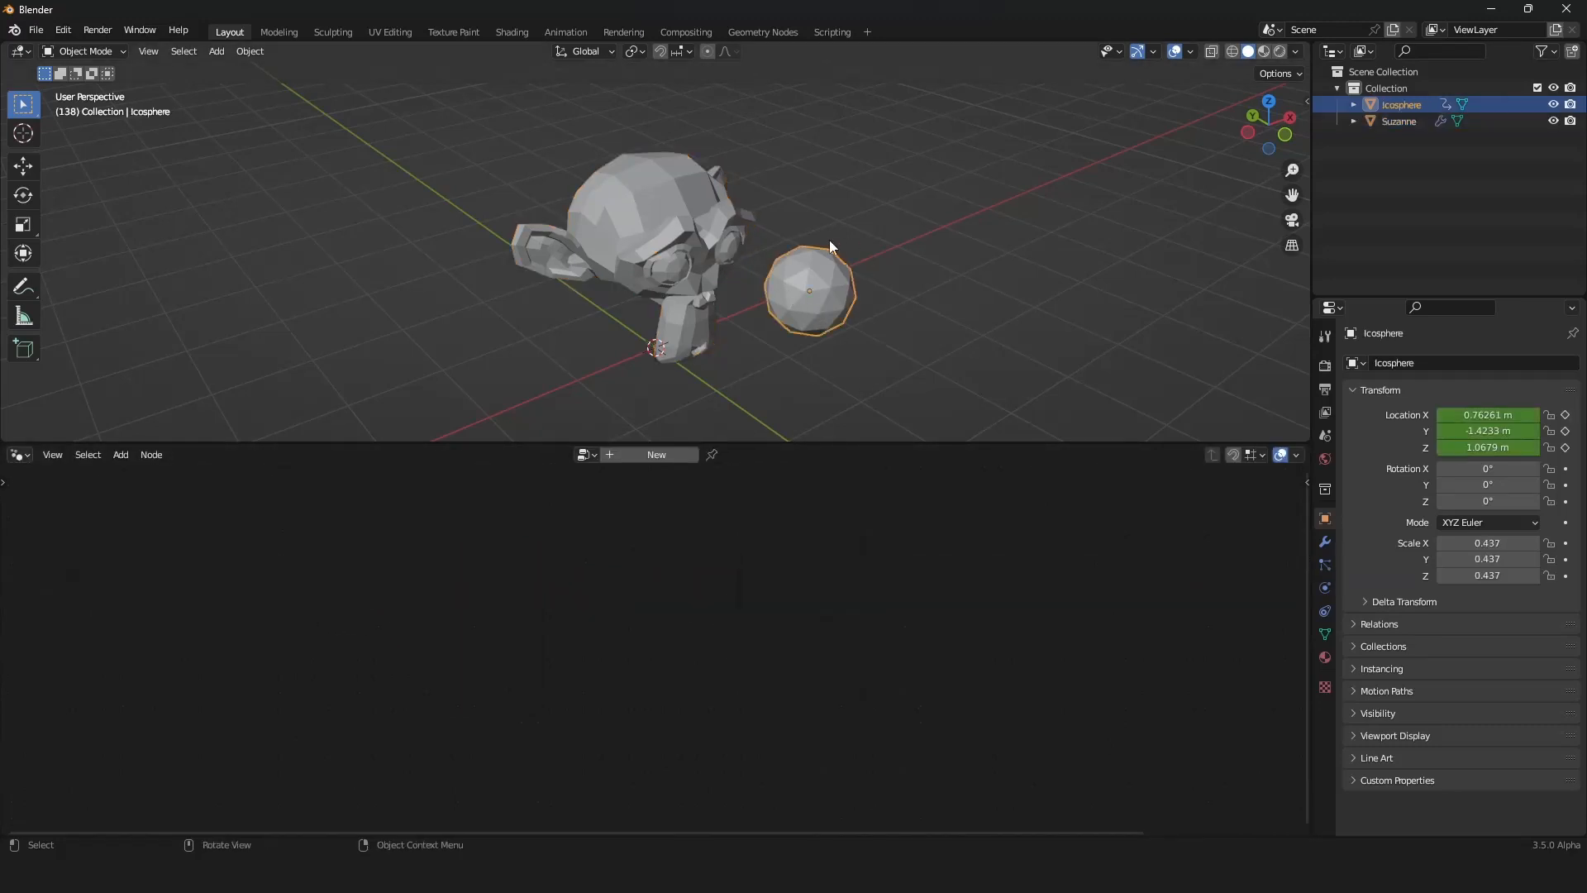
pyautogui.click(694, 259)
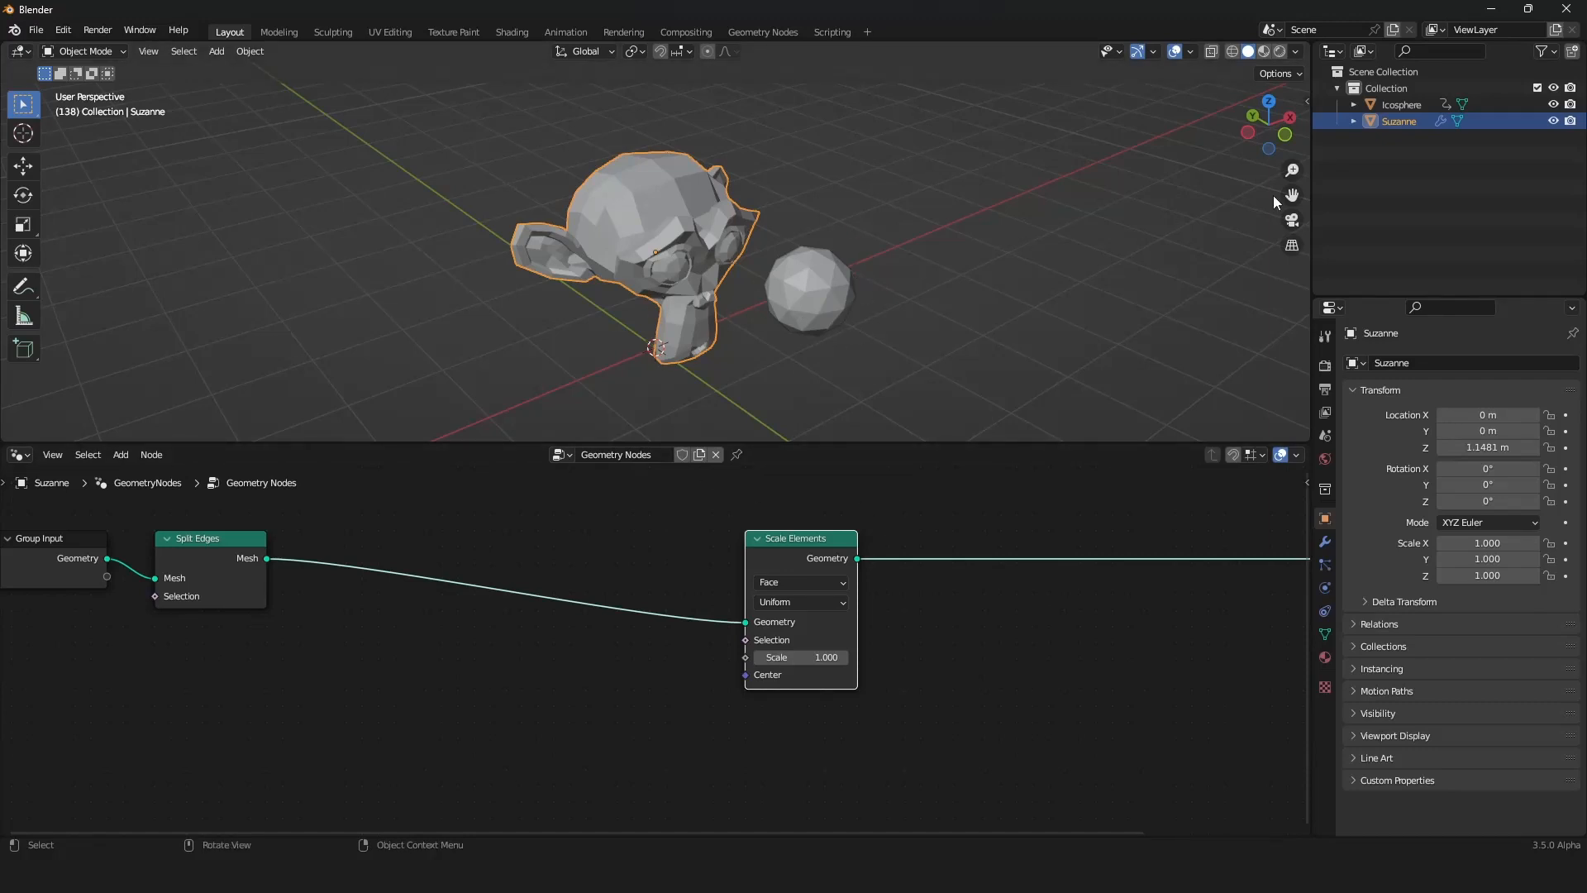
pyautogui.moveTo(1407, 105); pyautogui.dragTo(384, 692)
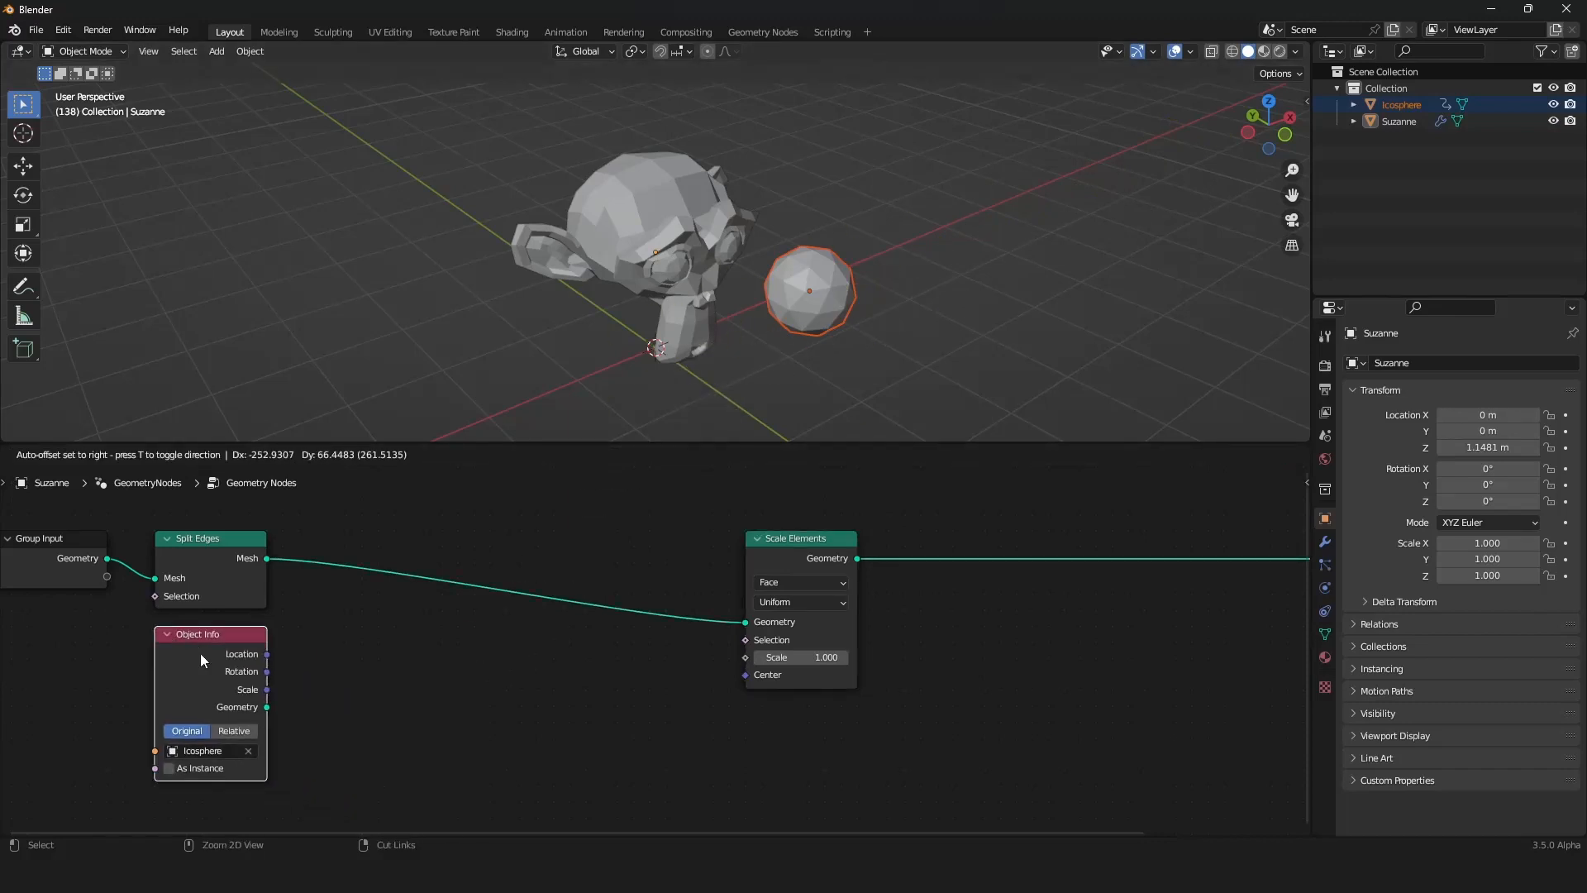
pyautogui.click(200, 653)
pyautogui.click(240, 732)
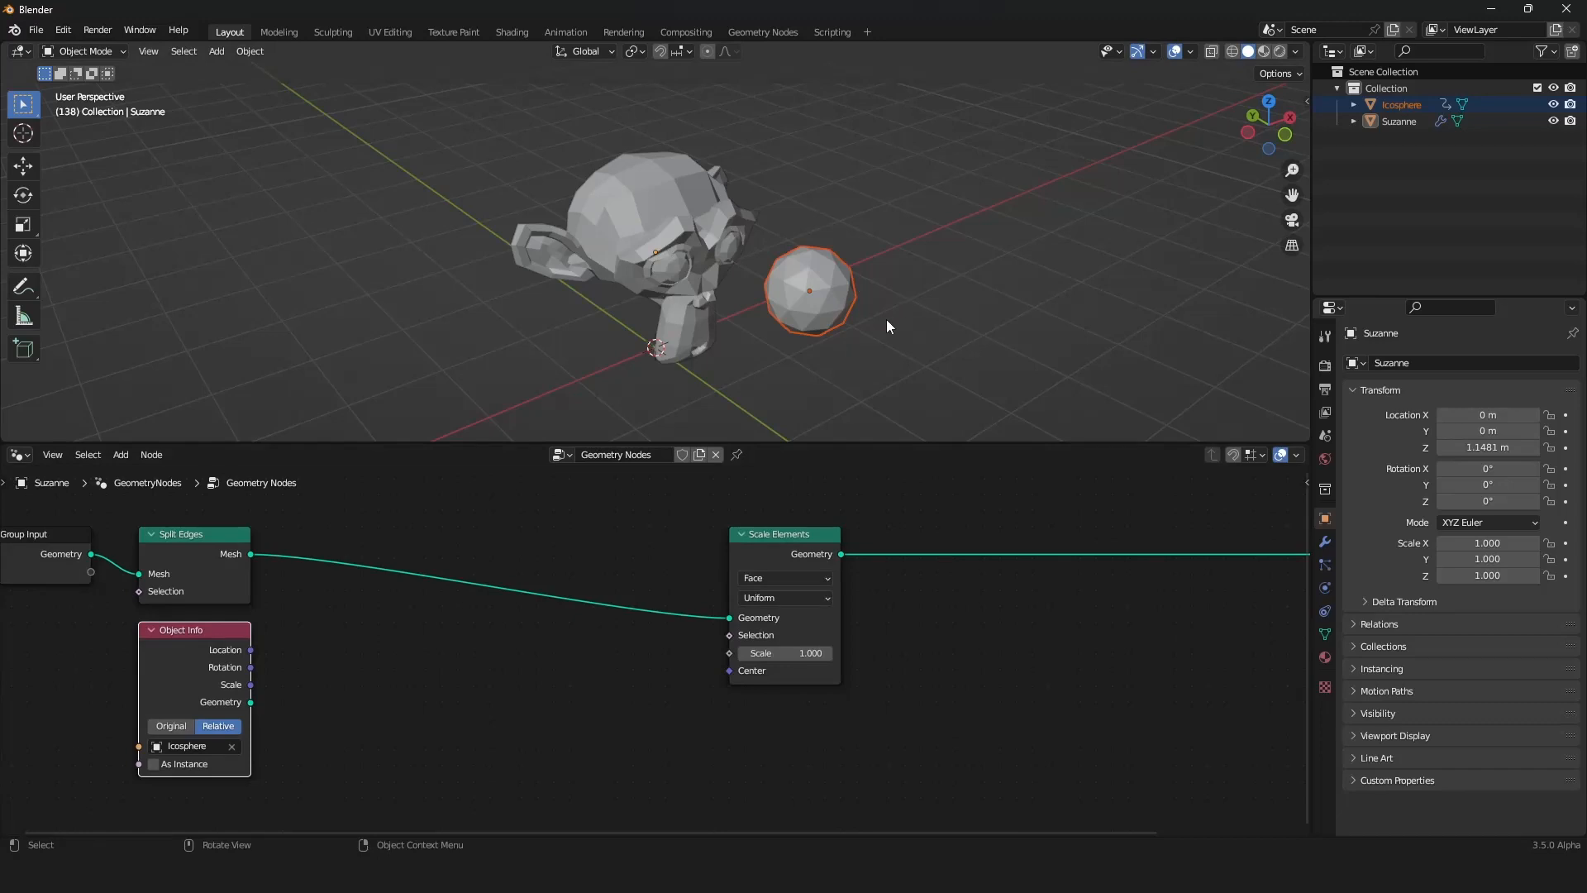
# Step: Add a Geometry Proximity node beside Object Info and link the Icosphere's Geometry to its Target
pyautogui.moveTo(404, 614); pyautogui.dragTo(440, 612, button='middle')
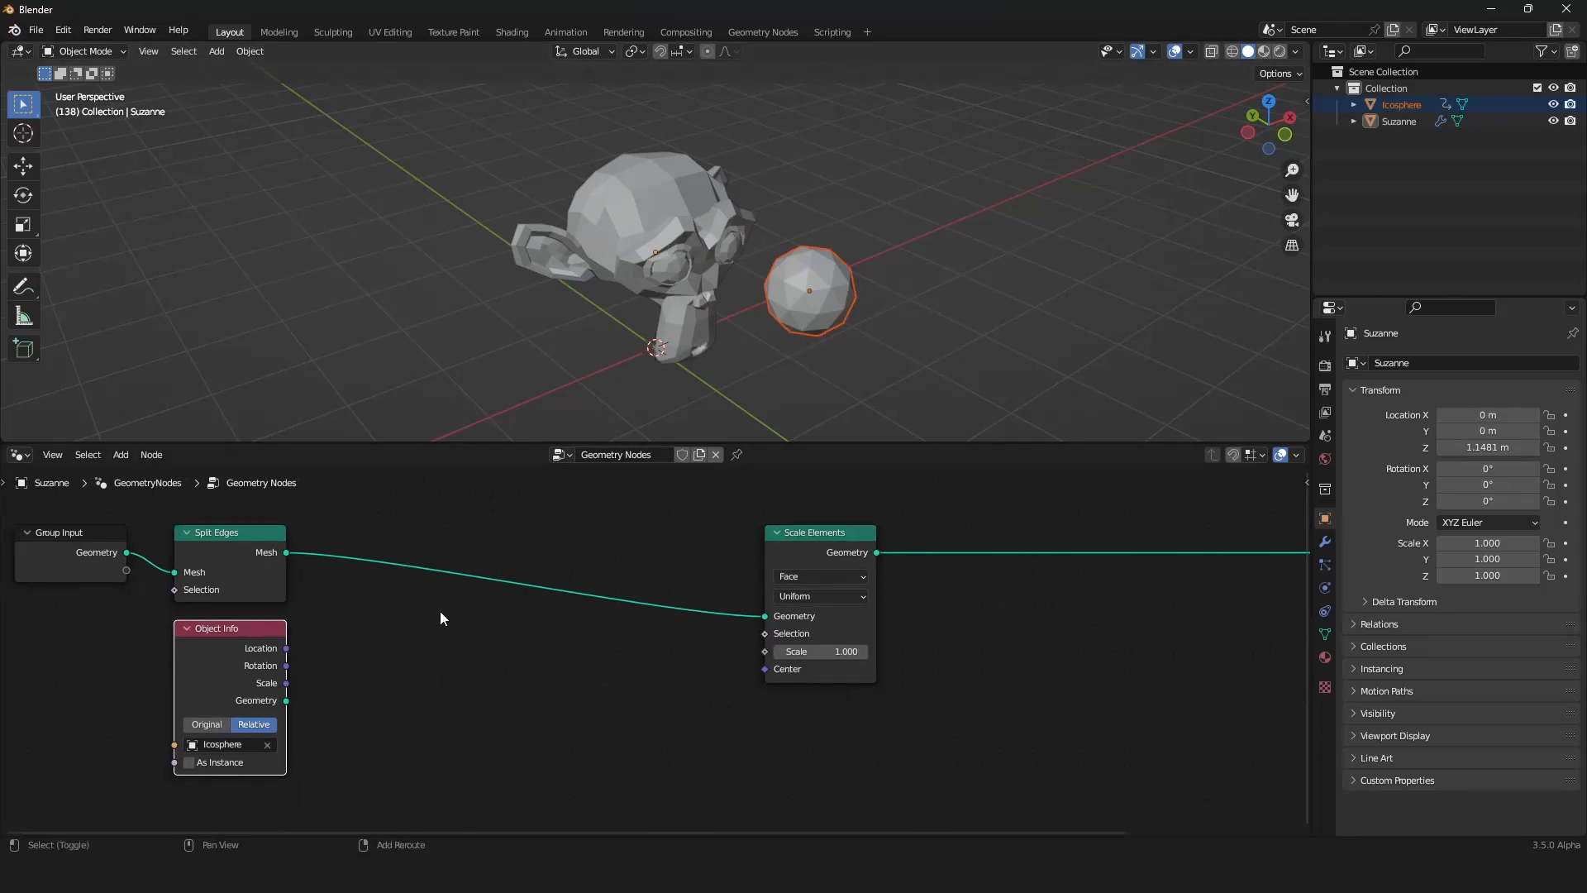
pyautogui.hotkey('shift', 'a')
pyautogui.moveTo(384, 551)
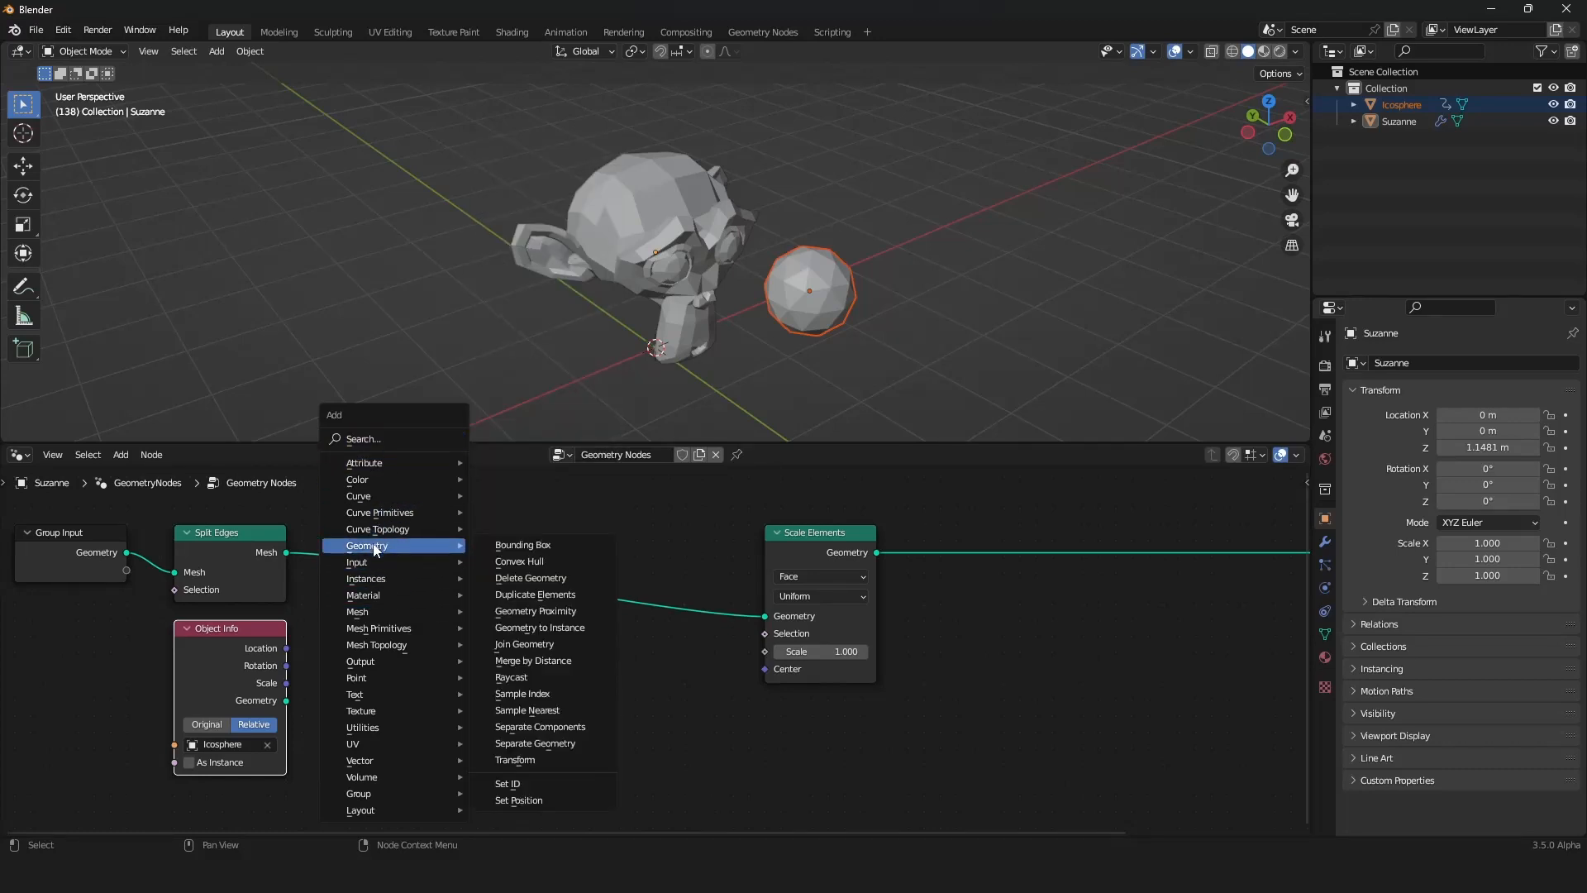
pyautogui.click(539, 611)
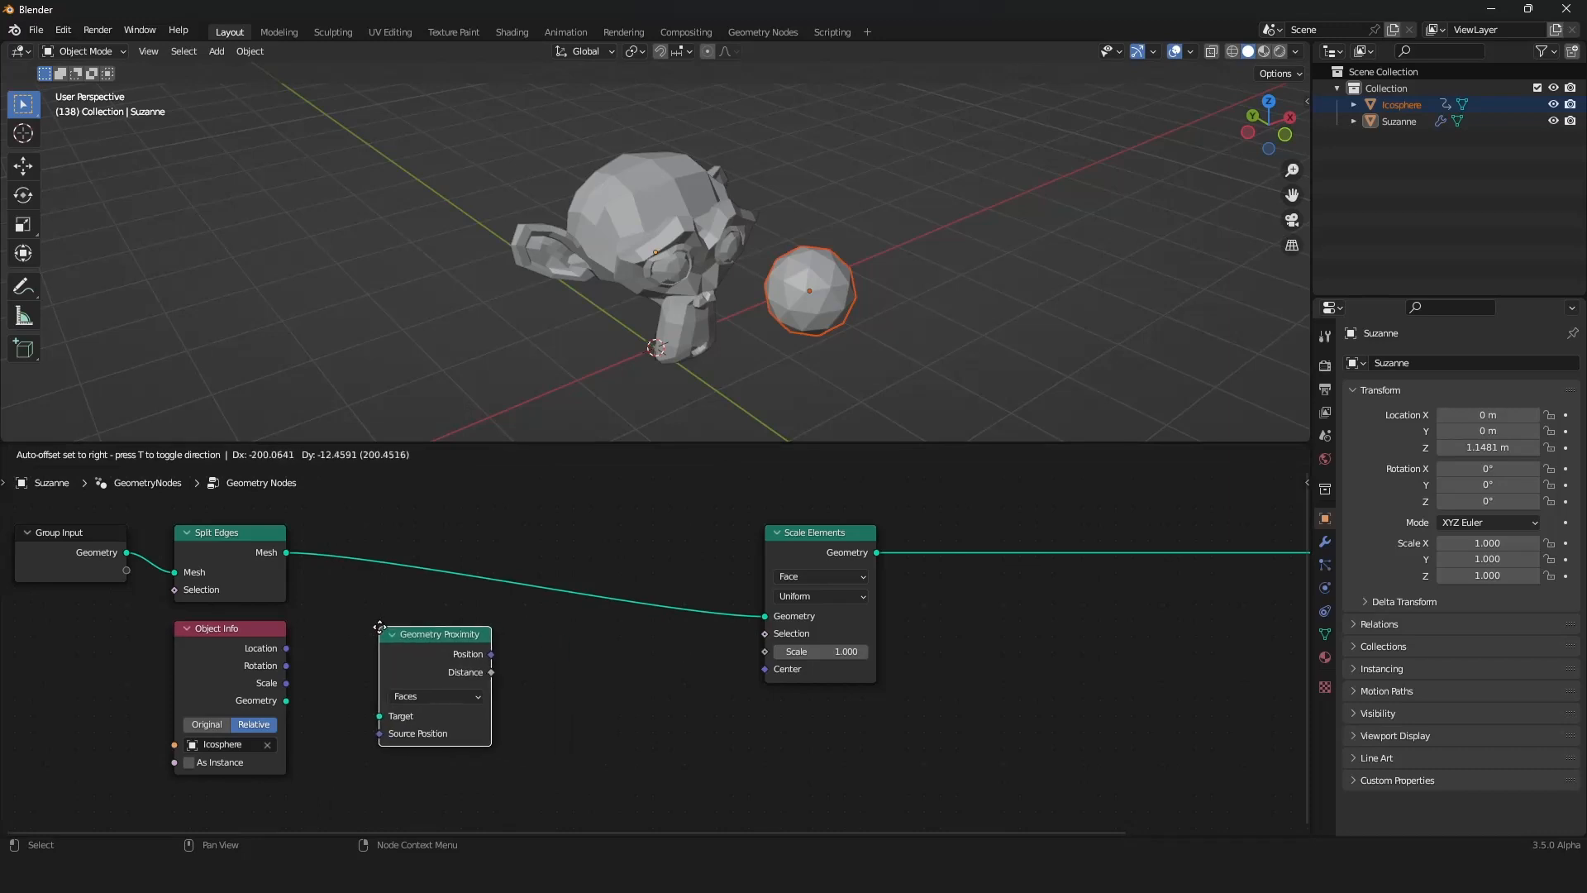
pyautogui.click(389, 618)
pyautogui.moveTo(286, 700); pyautogui.dragTo(382, 709)
pyautogui.moveTo(418, 657)
pyautogui.mouseDown()
pyautogui.moveTo(447, 647)
pyautogui.moveTo(417, 654)
pyautogui.mouseUp()
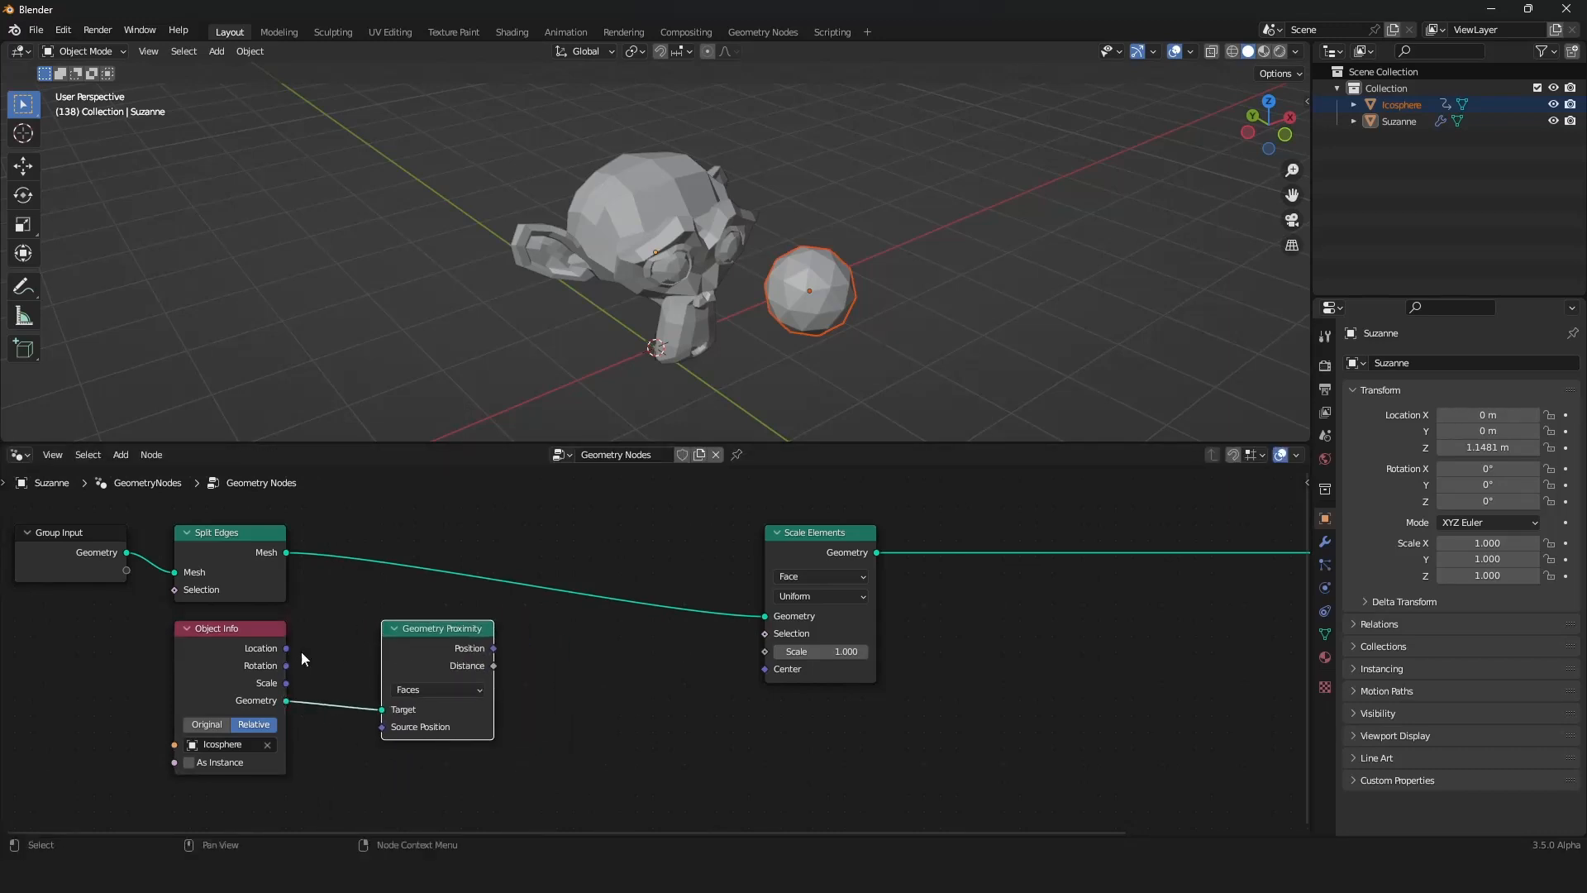
# Step: Connect the Geometry Proximity Distance output to the Scale input of Scale Elements
pyautogui.moveTo(222, 673); pyautogui.dragTo(236, 668)
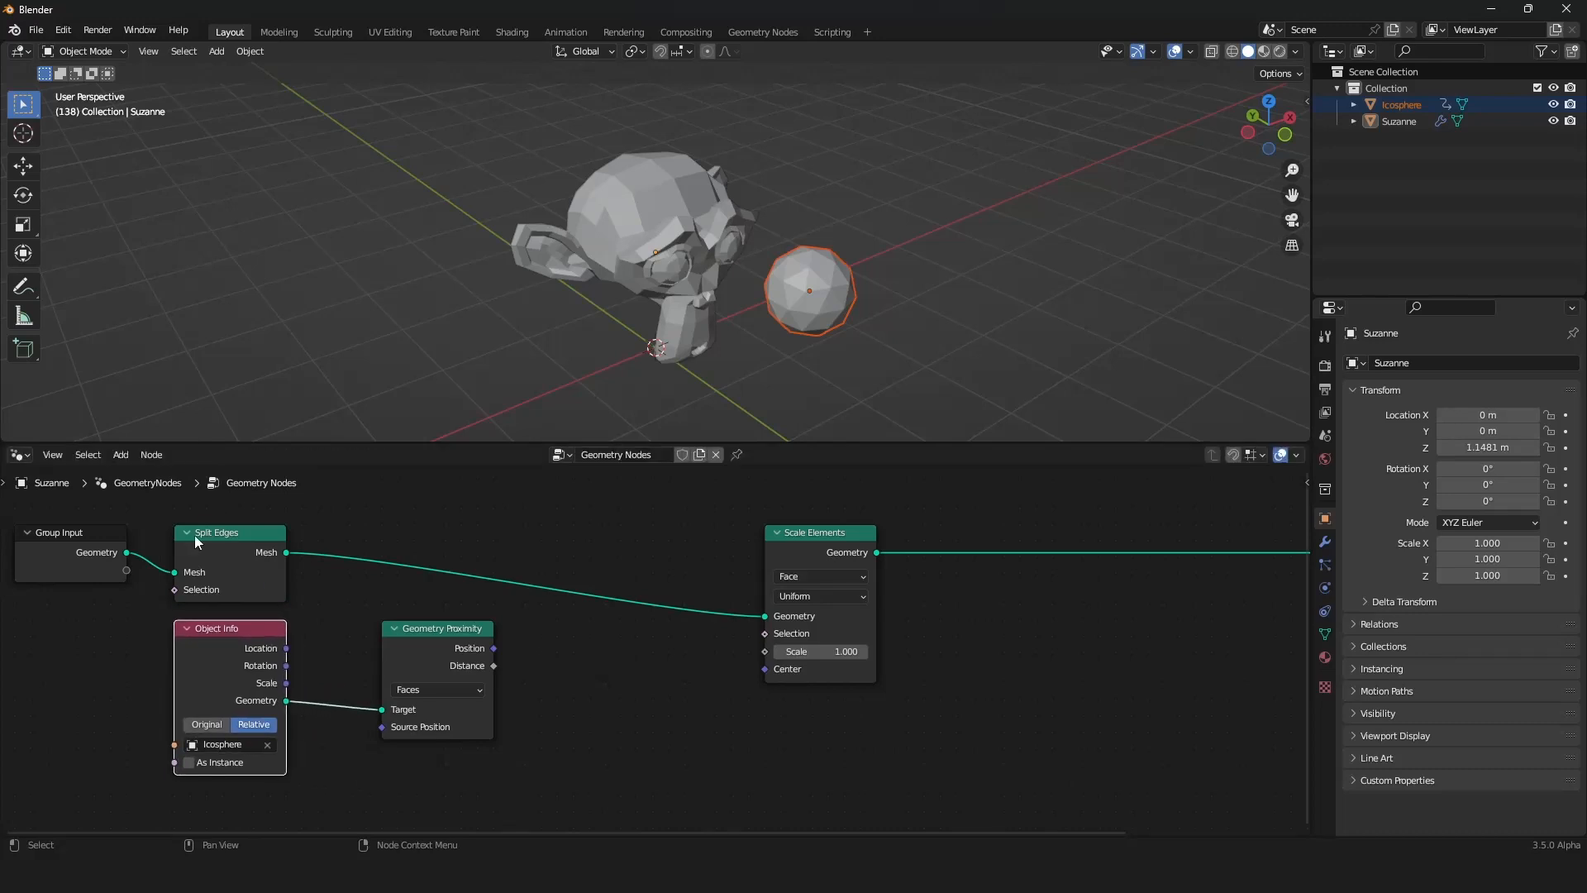
pyautogui.moveTo(88, 553)
pyautogui.mouseDown()
pyautogui.moveTo(102, 522)
pyautogui.moveTo(107, 552)
pyautogui.mouseUp()
pyautogui.rightClick(107, 553)
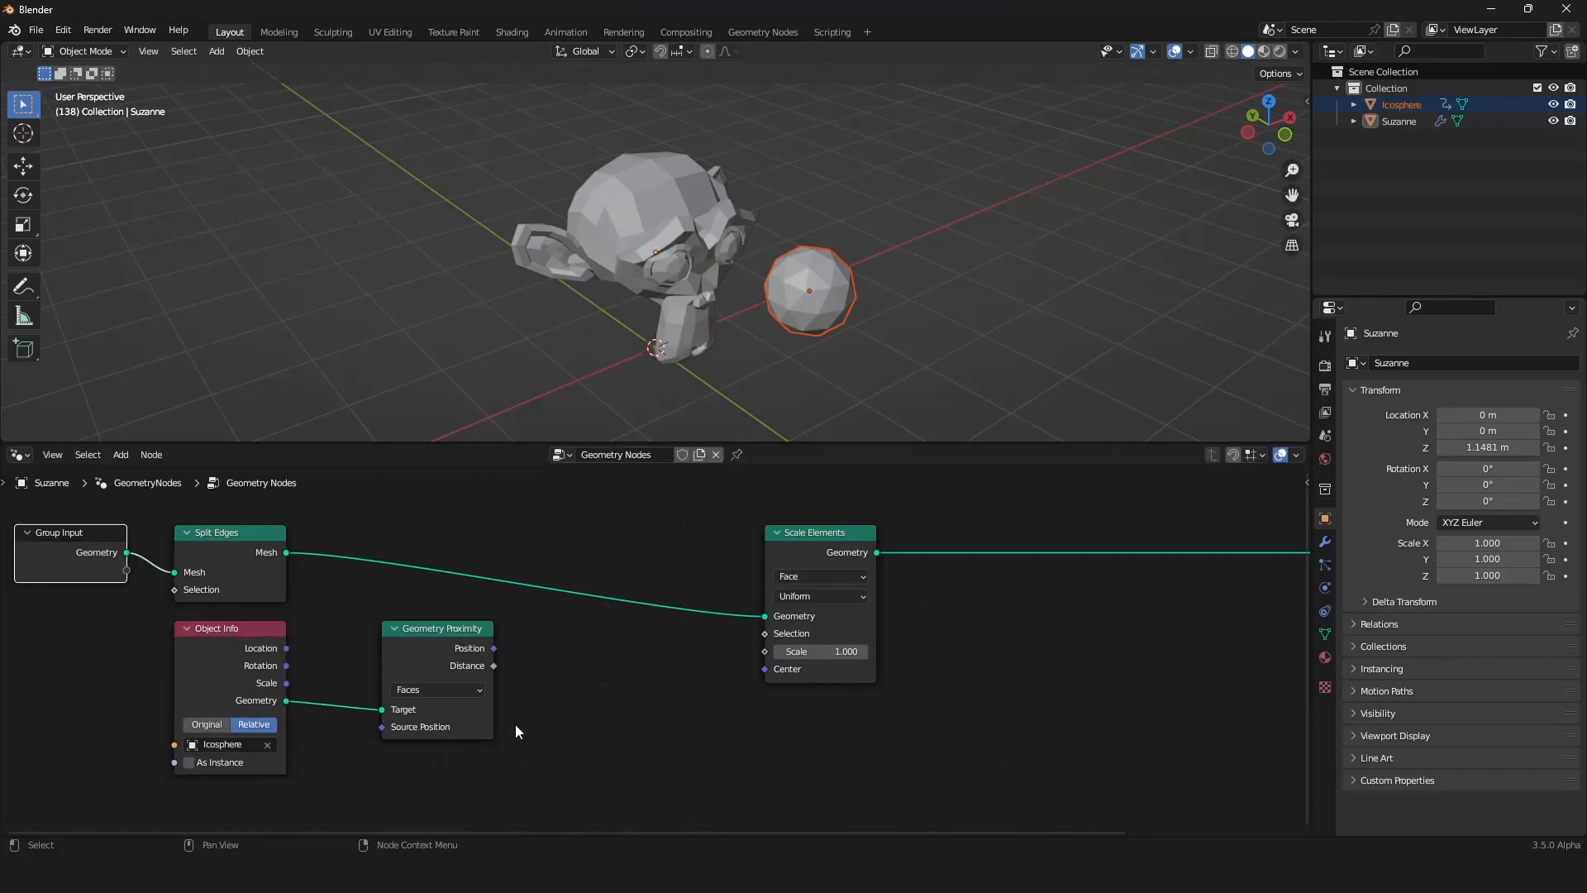
pyautogui.moveTo(494, 668); pyautogui.dragTo(767, 653)
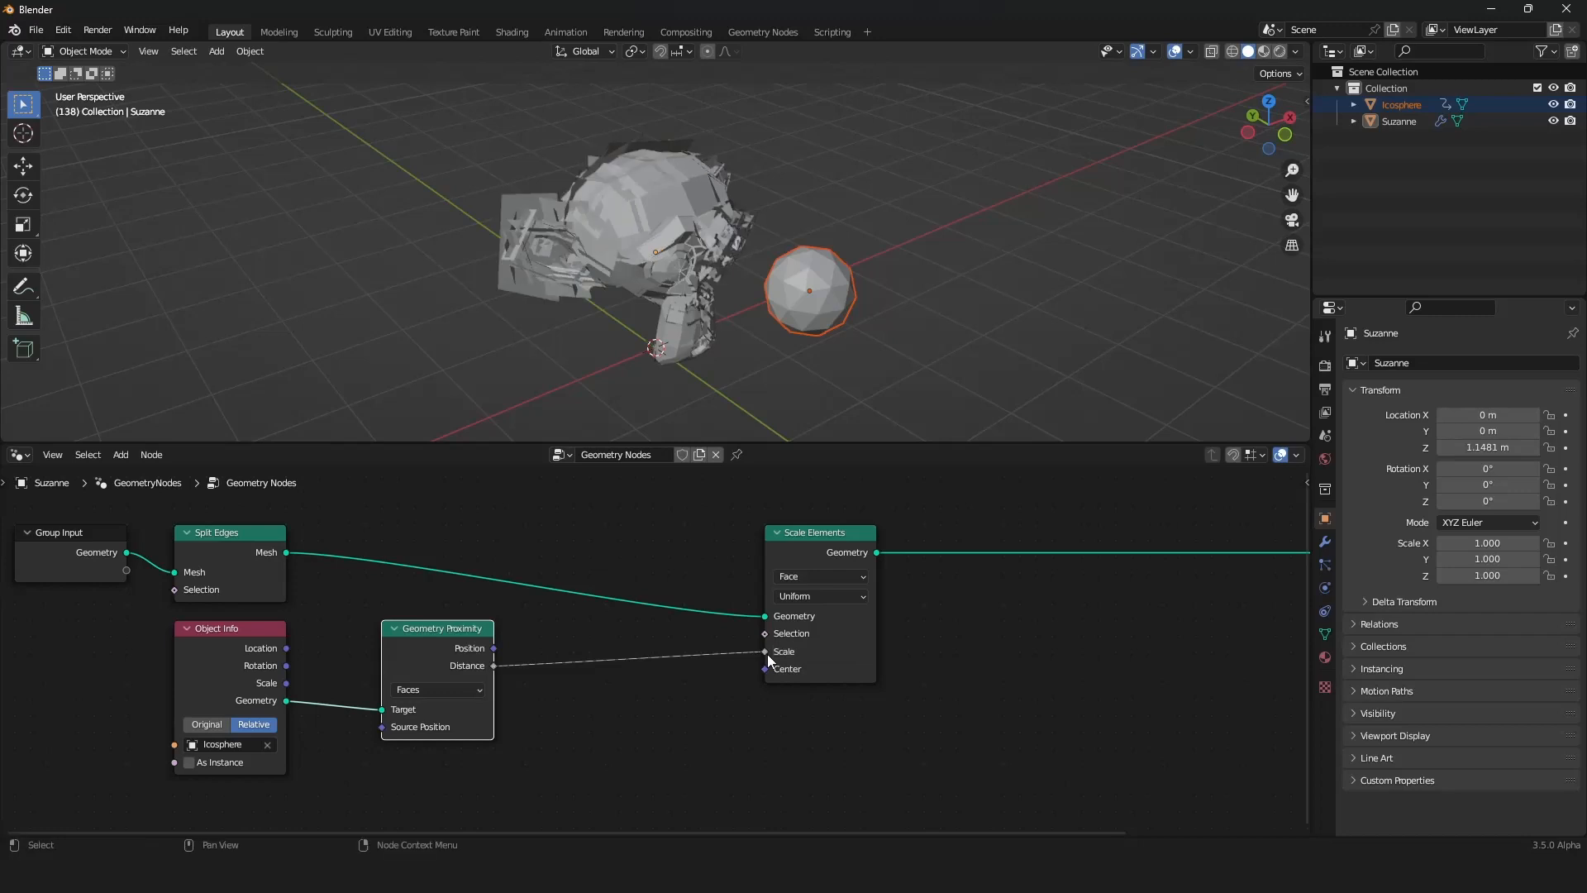
# Step: Try moving the icosphere around the monkey's face to test the scaling, cancel the move and reselect the head
pyautogui.click(830, 260)
pyautogui.press('g')
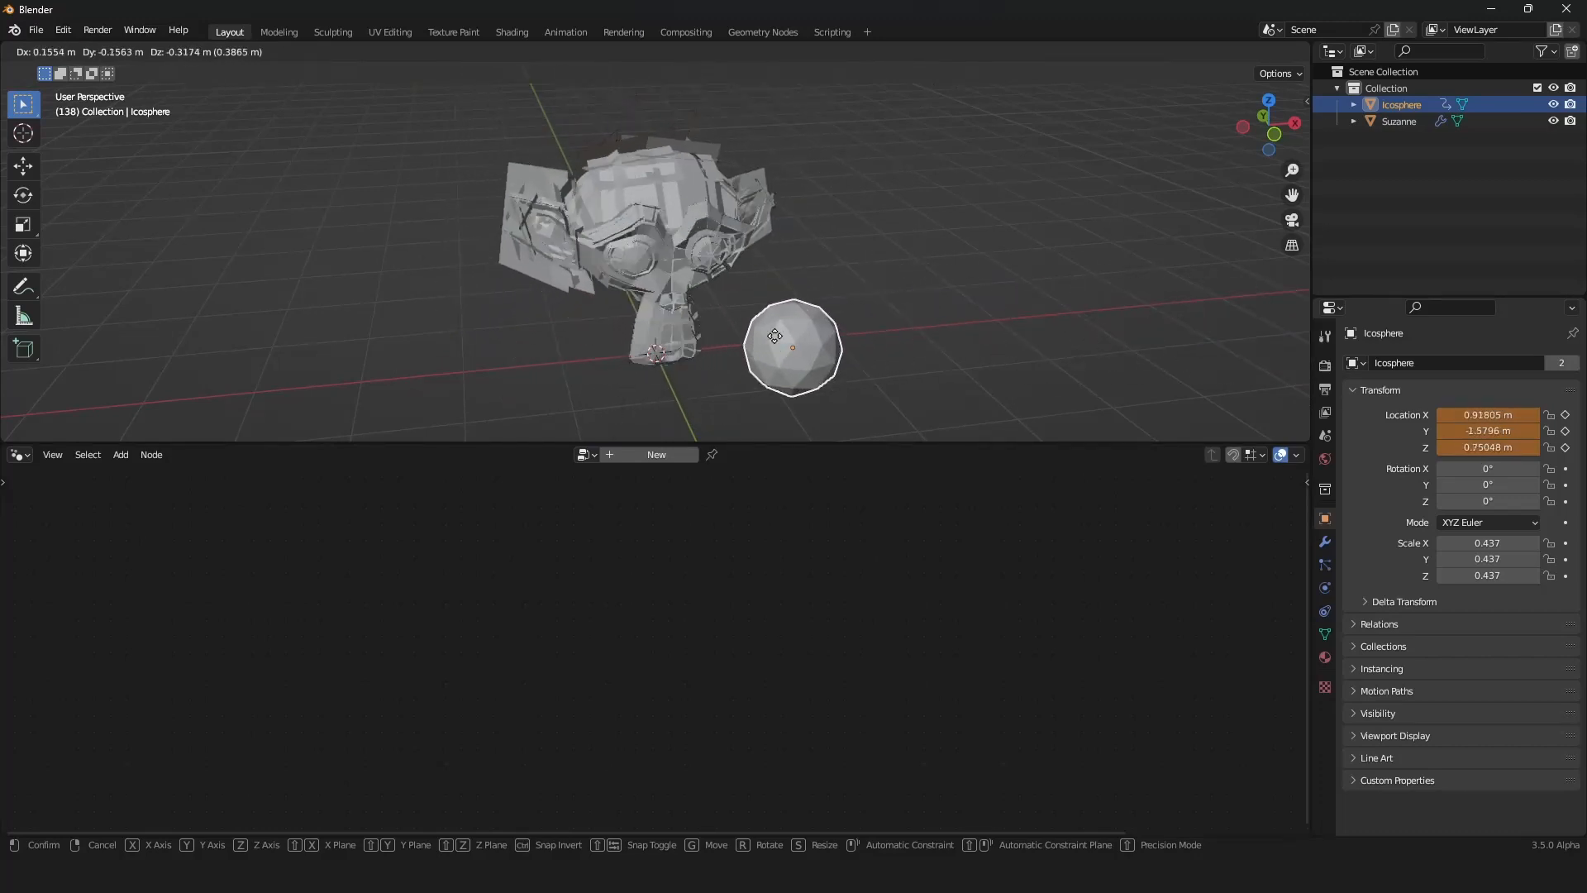
pyautogui.click(741, 321)
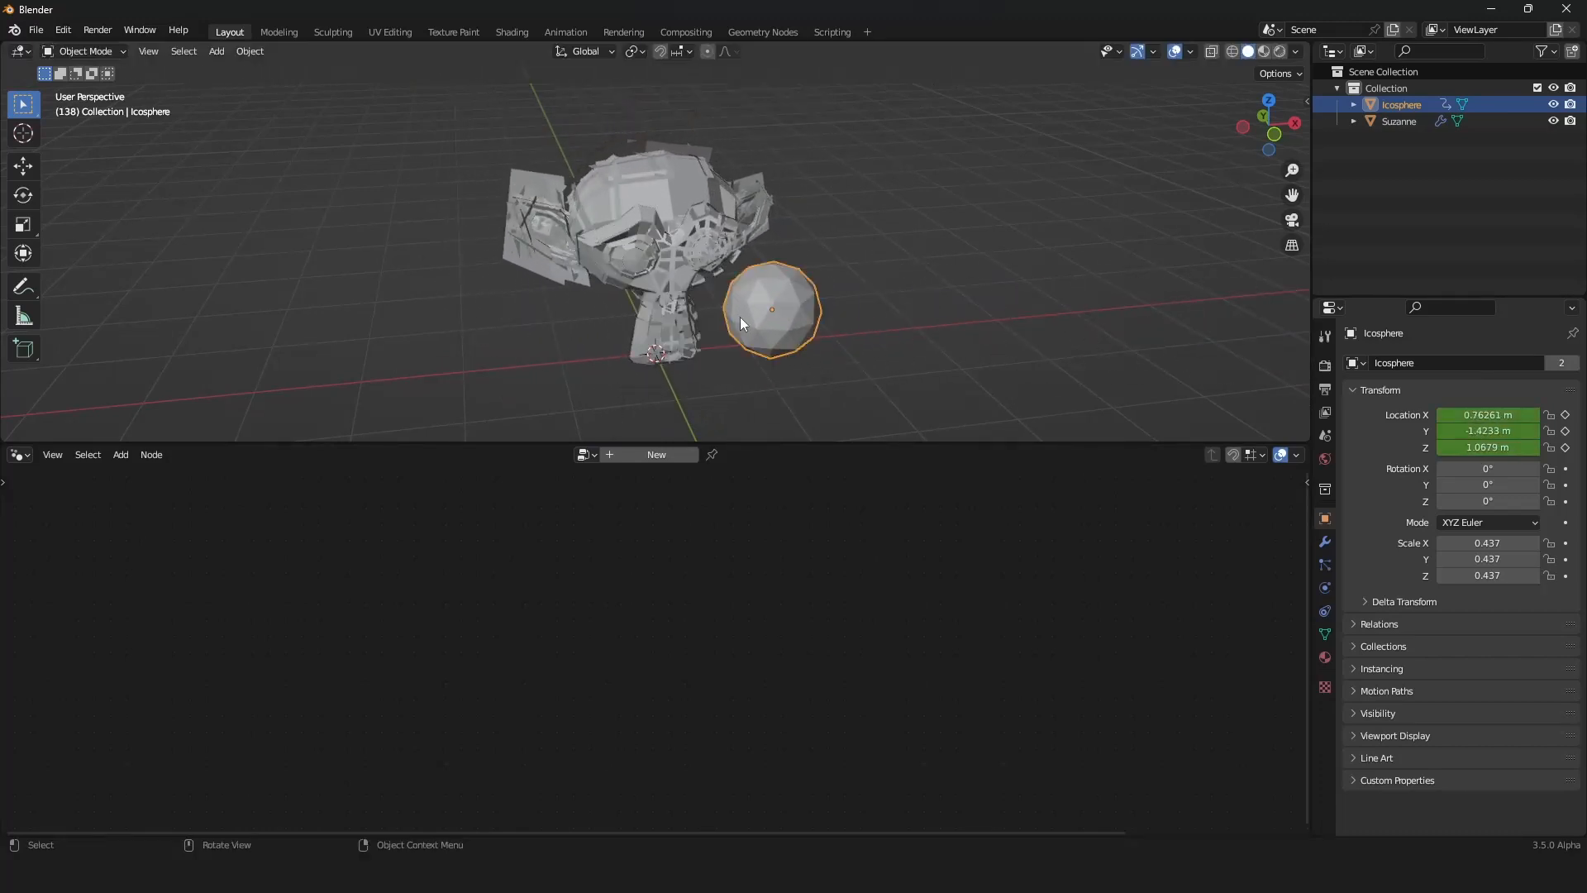
pyautogui.click(653, 266)
# Step: Insert a Map Range node between the Geometry Proximity Distance and the Scale input of Scale Elements
pyautogui.scroll(-2, 637, 604)
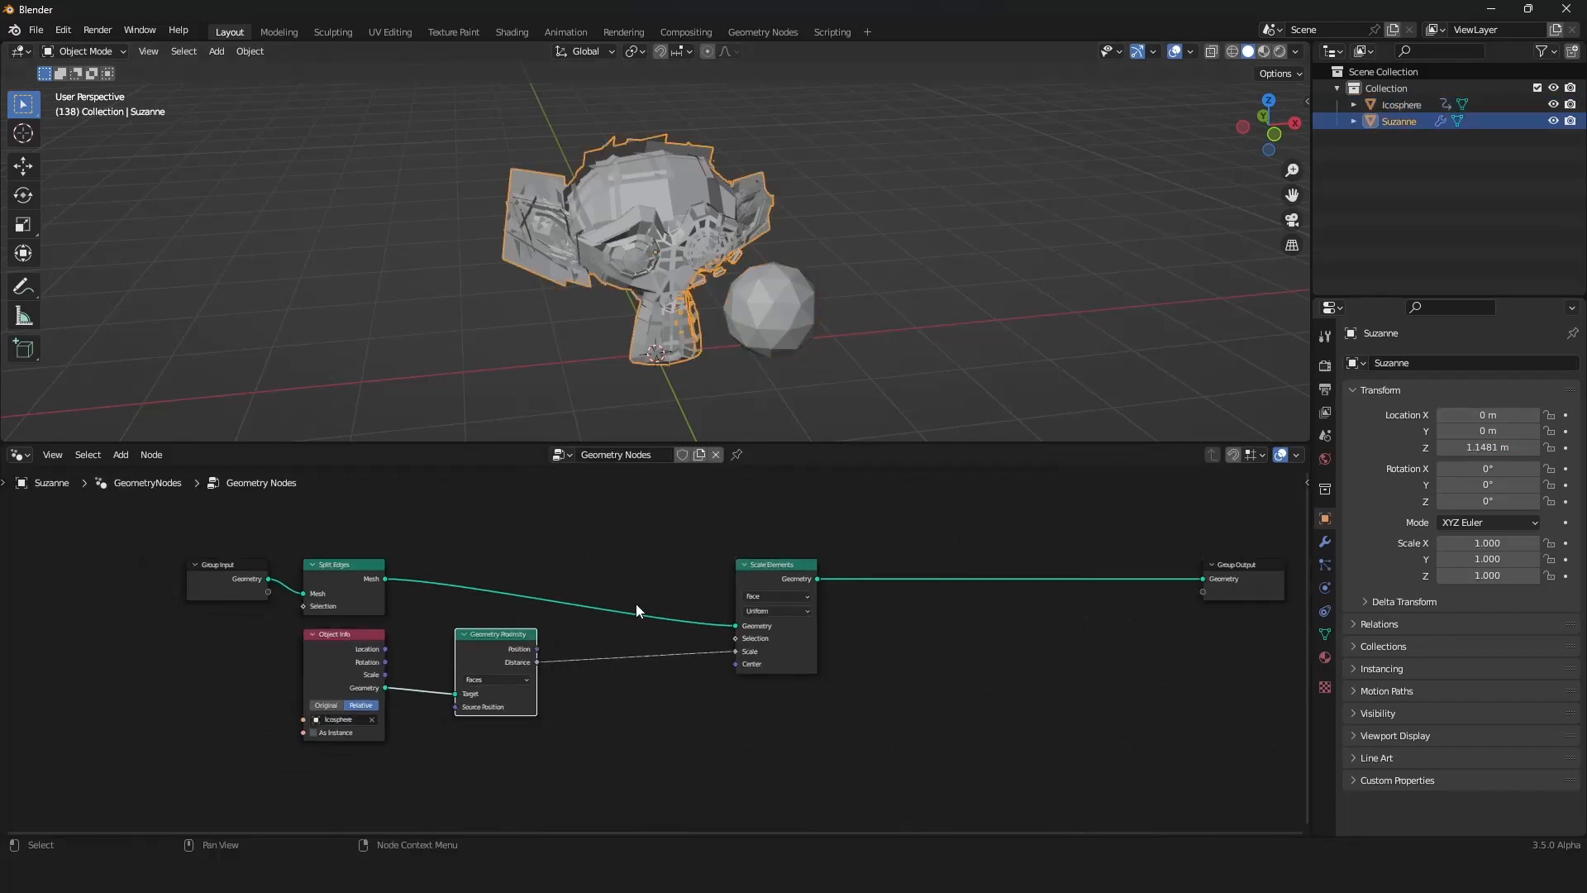
pyautogui.moveTo(636, 603); pyautogui.dragTo(633, 567, button='middle')
pyautogui.scroll(3, 633, 567)
pyautogui.hotkey('shift', 'a')
pyautogui.click(597, 420)
pyautogui.write('ma')
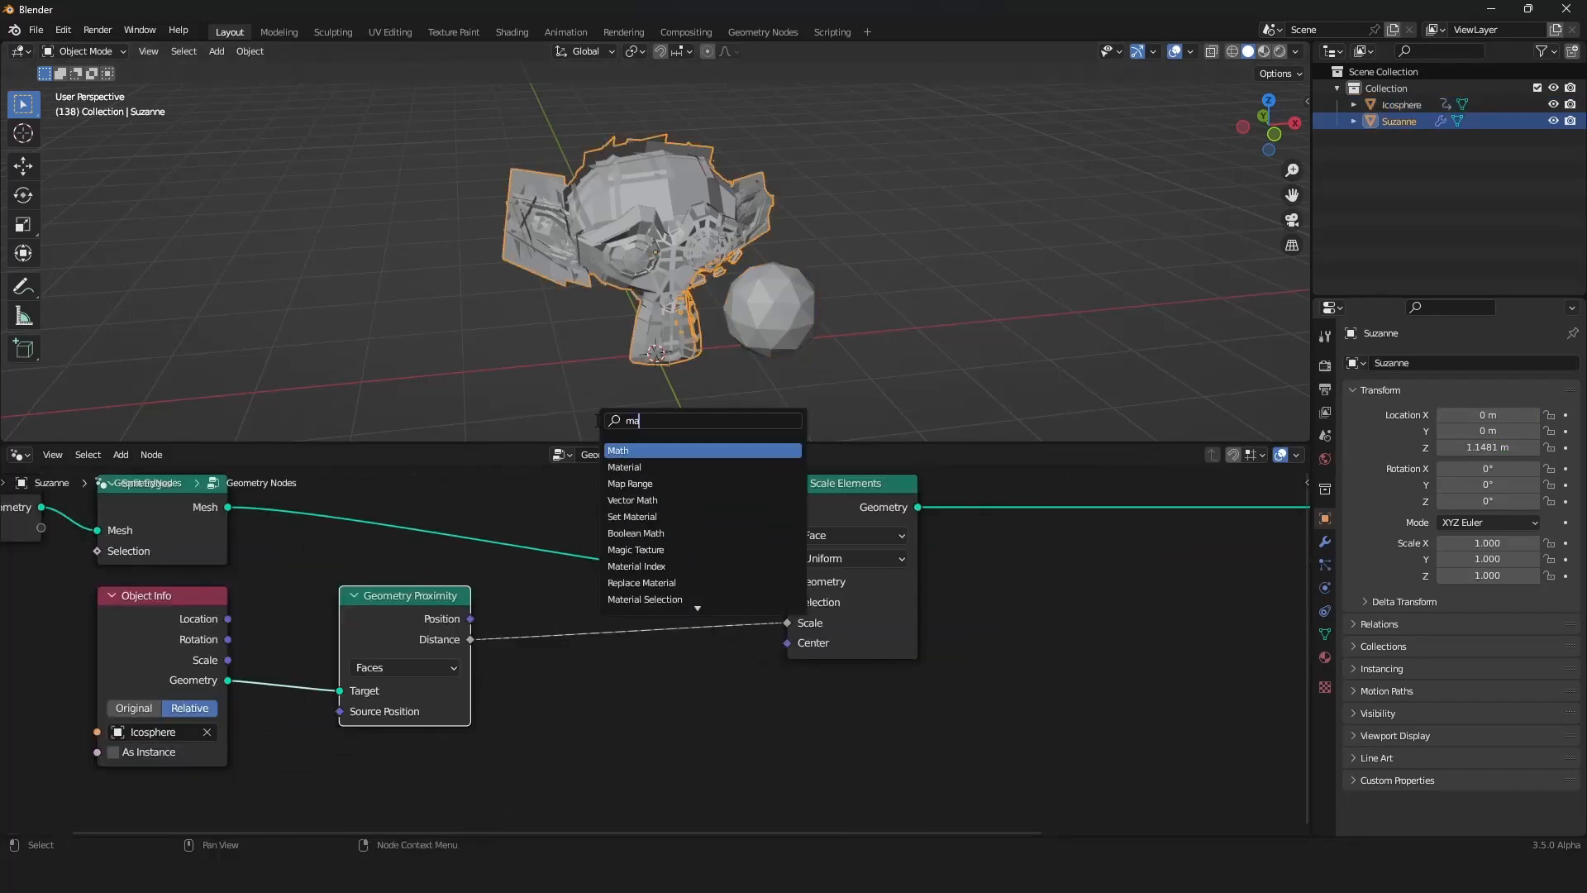
pyautogui.click(630, 484)
pyautogui.click(629, 611)
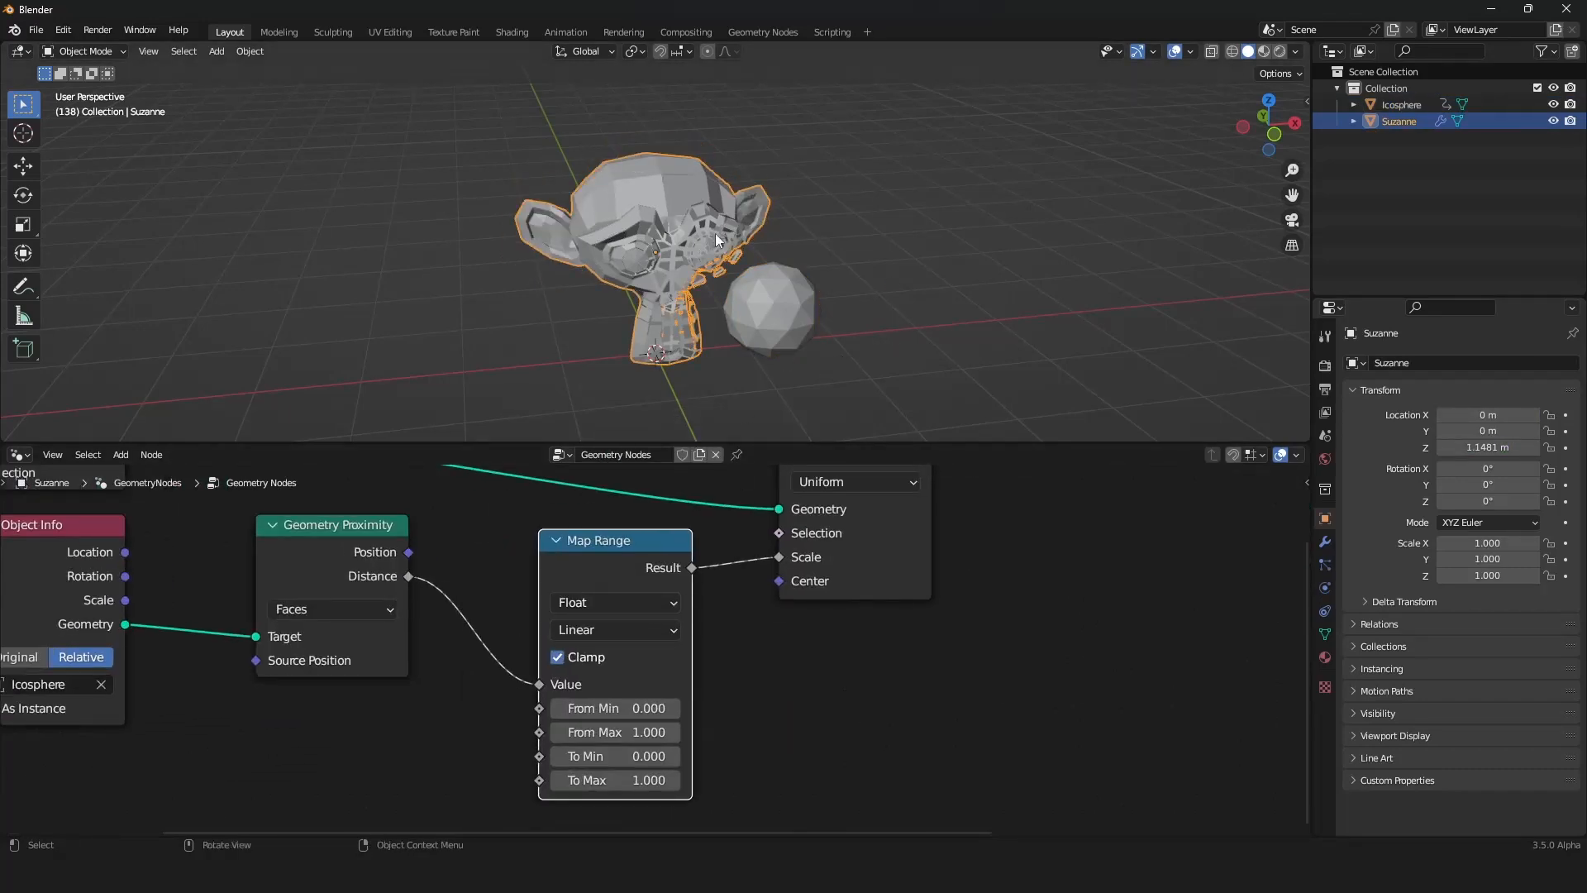
# Step: Set the Map Range node's interpolation type to Smooth Step
pyautogui.moveTo(716, 233); pyautogui.dragTo(757, 330, button='middle')
pyautogui.click(591, 631)
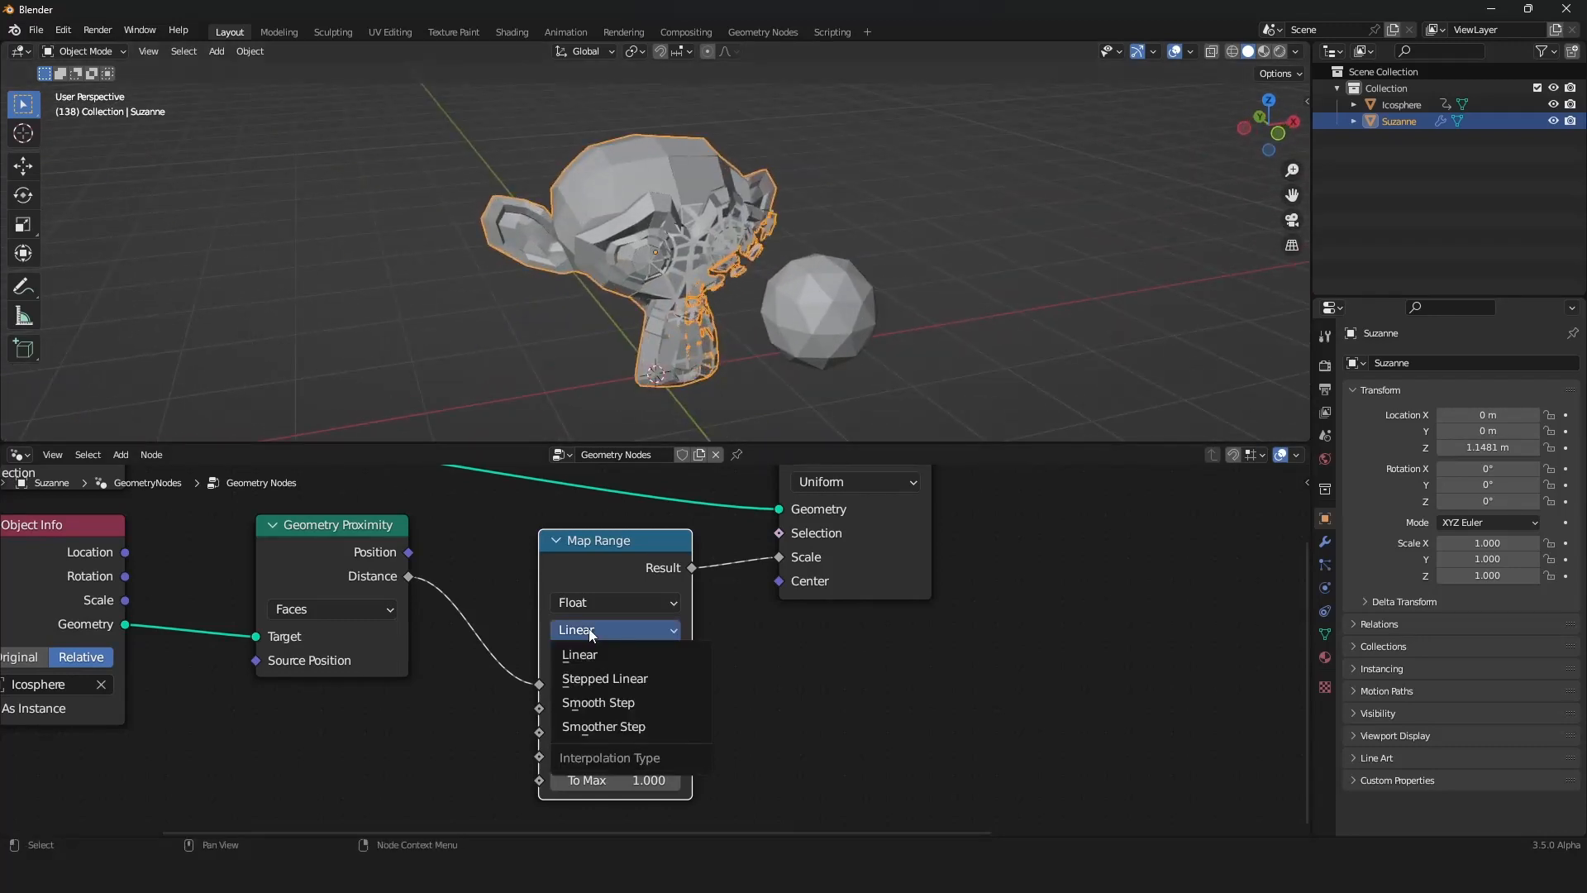
pyautogui.click(616, 703)
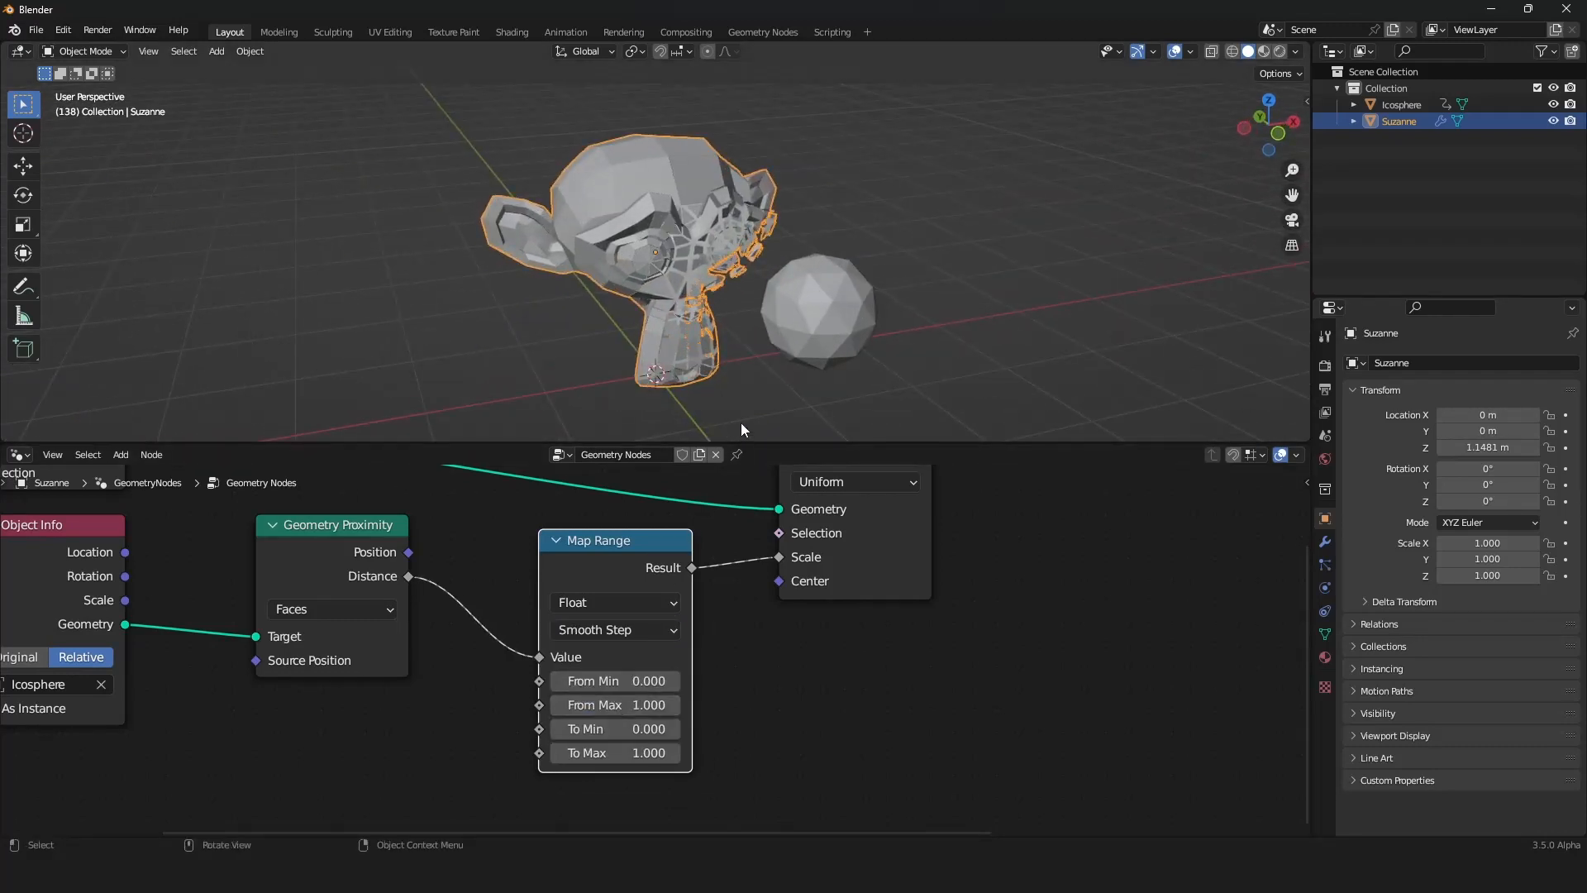
pyautogui.moveTo(741, 423)
pyautogui.mouseDown(button='middle')
pyautogui.moveTo(686, 413)
pyautogui.moveTo(756, 418)
pyautogui.mouseUp(button='middle')
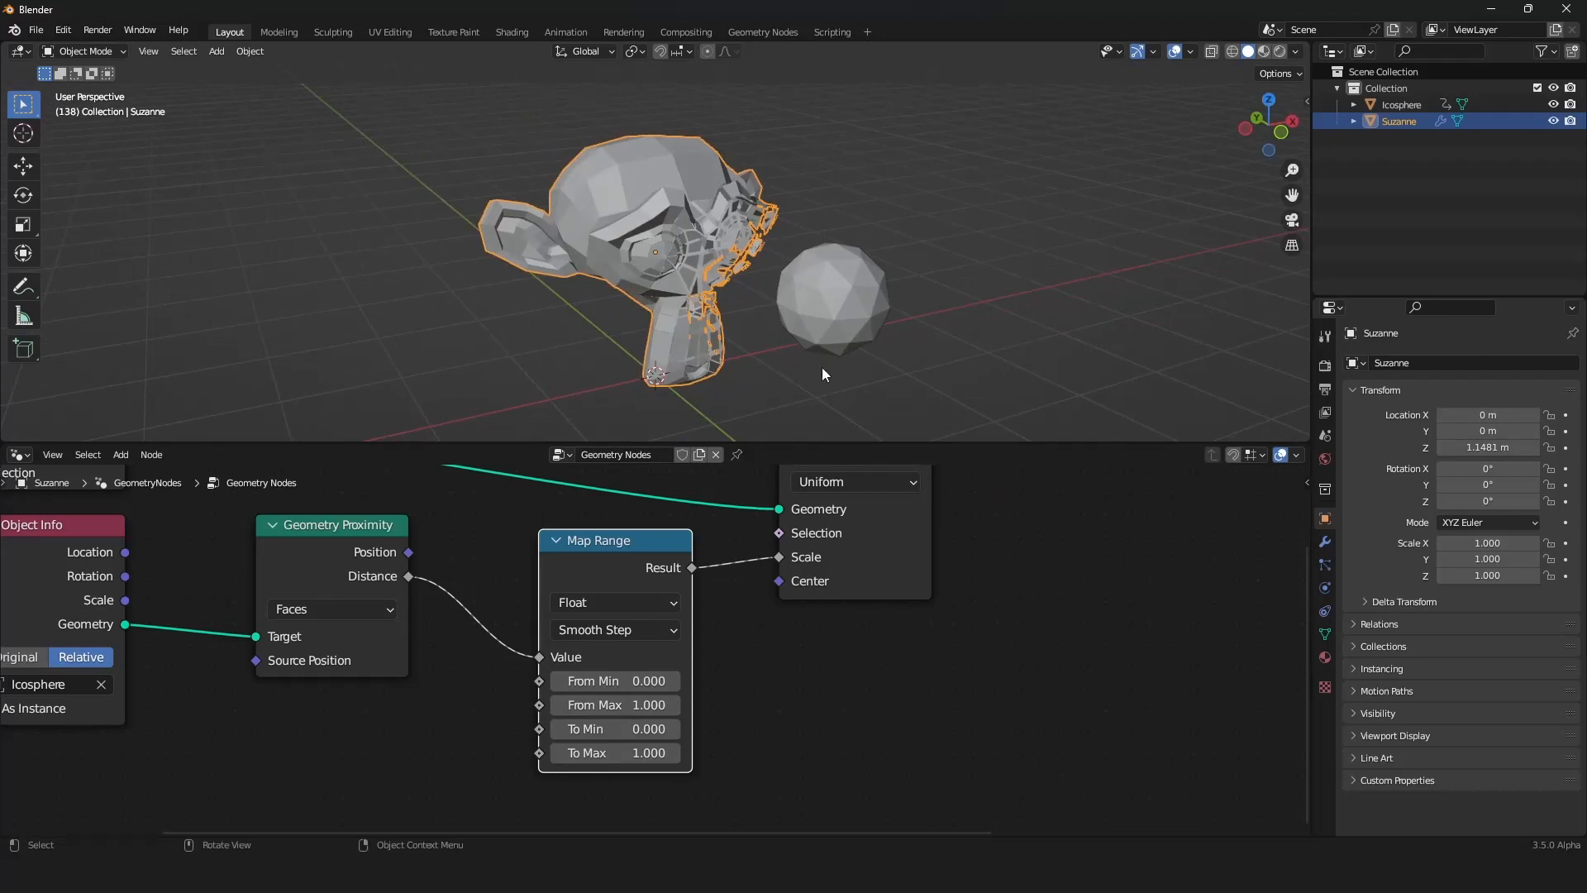
pyautogui.moveTo(812, 365); pyautogui.dragTo(777, 358, button='middle')
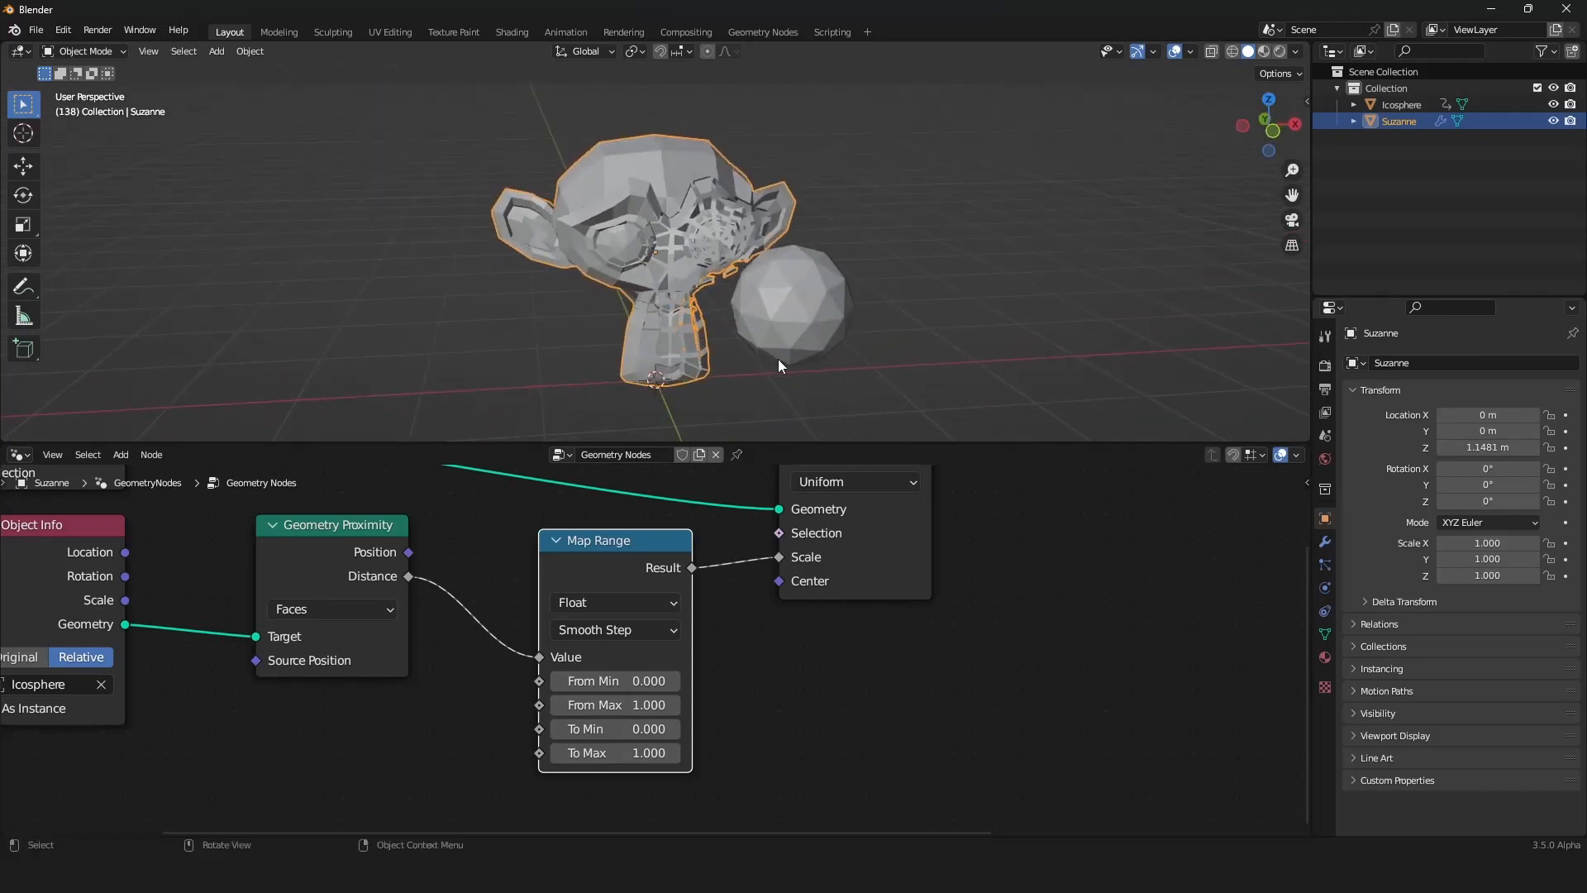
# Step: Move the icosphere in front of the monkey's face, to about X -0.26, Y -1.24, Z 1.18 m, and reselect the head
pyautogui.scroll(3, 827, 340)
pyautogui.click(830, 348)
pyautogui.press('g')
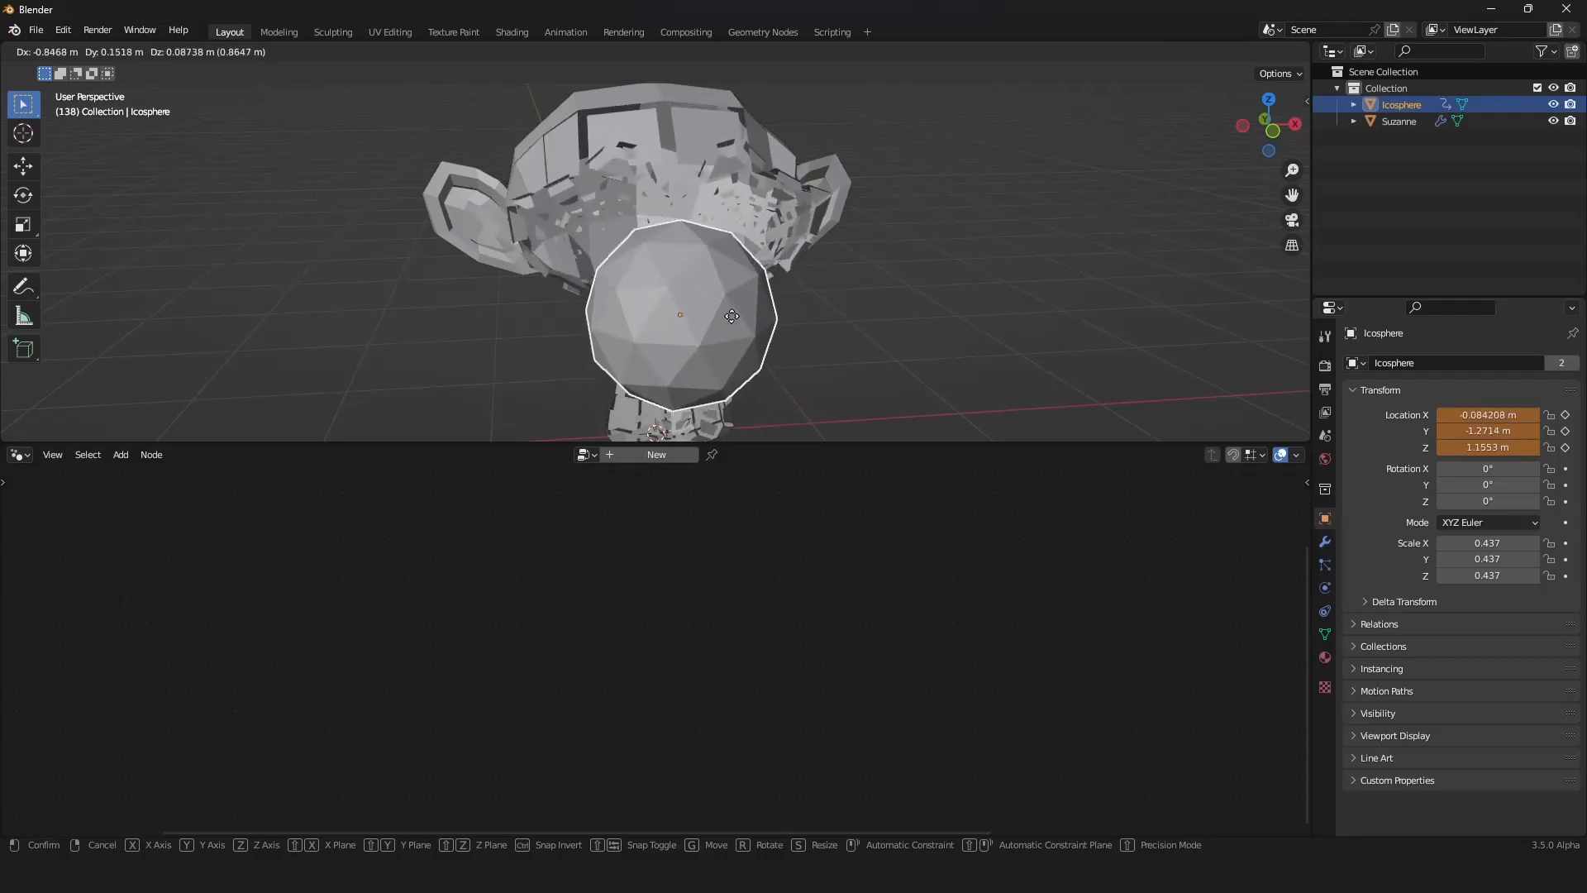
pyautogui.click(630, 322)
pyautogui.moveTo(711, 317); pyautogui.dragTo(696, 267, button='middle')
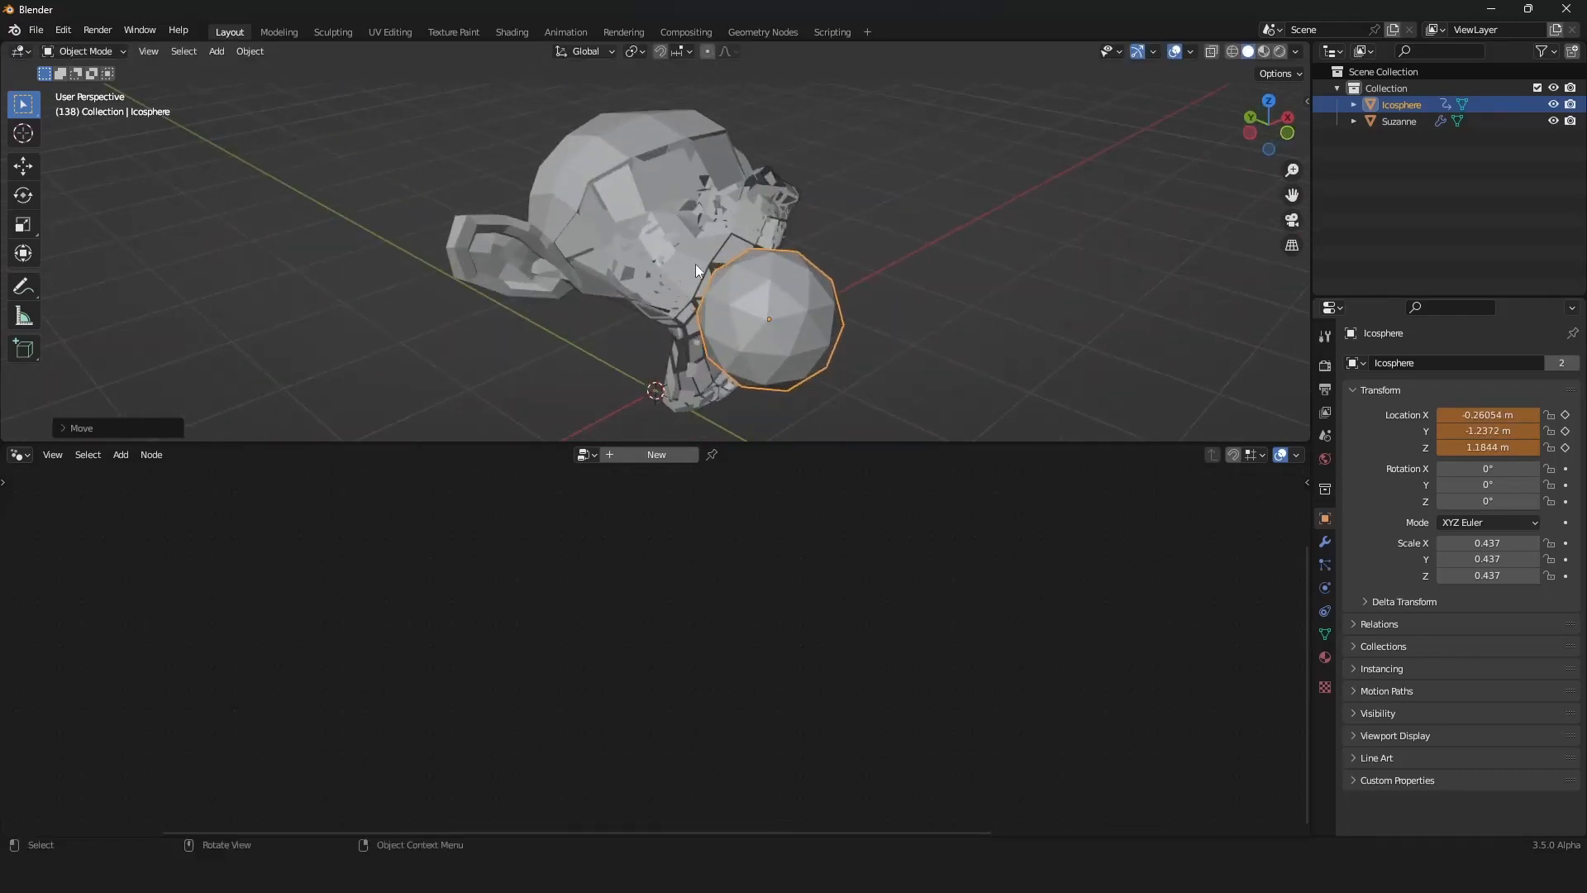
pyautogui.click(686, 192)
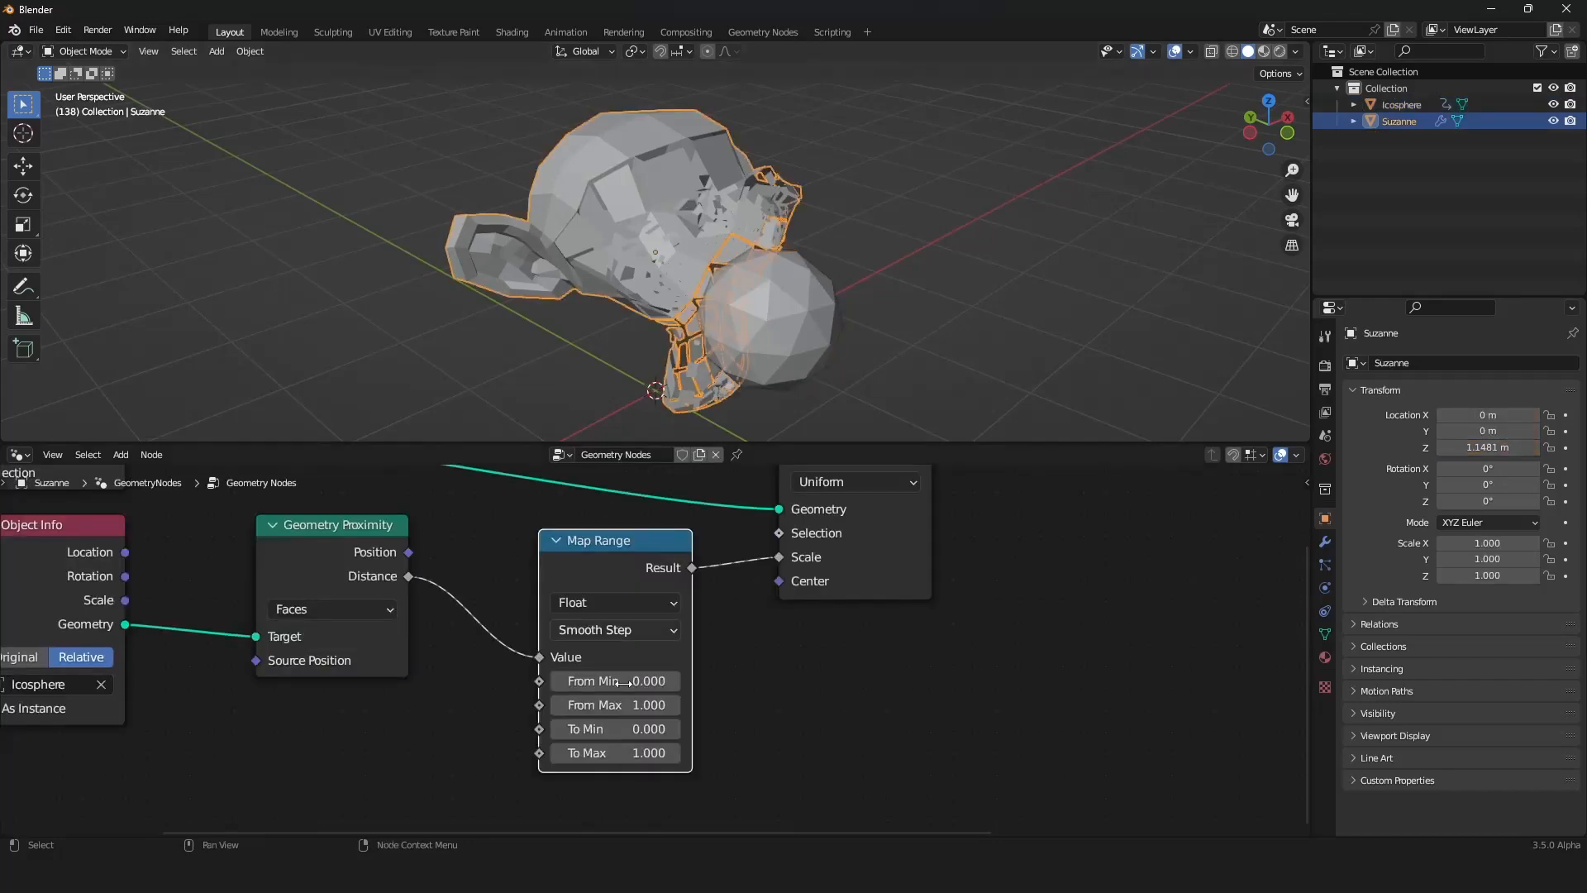
# Step: Invert the Map Range output by setting To Min to 1 and To Max to 0
pyautogui.click(628, 729)
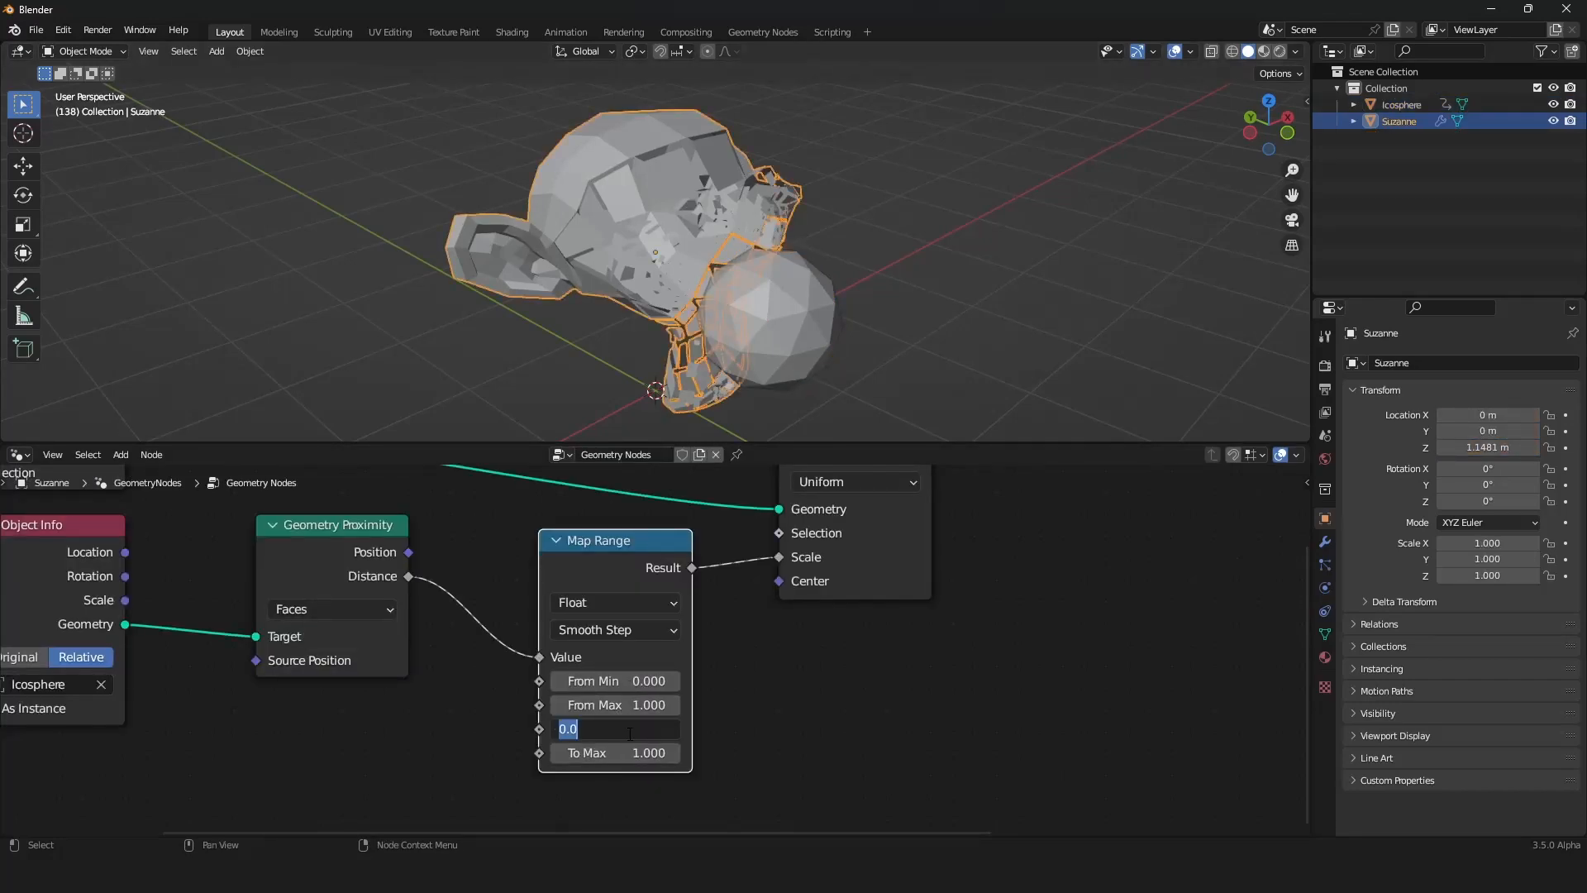
pyautogui.write('1')
pyautogui.press('Return')
pyautogui.click(650, 753)
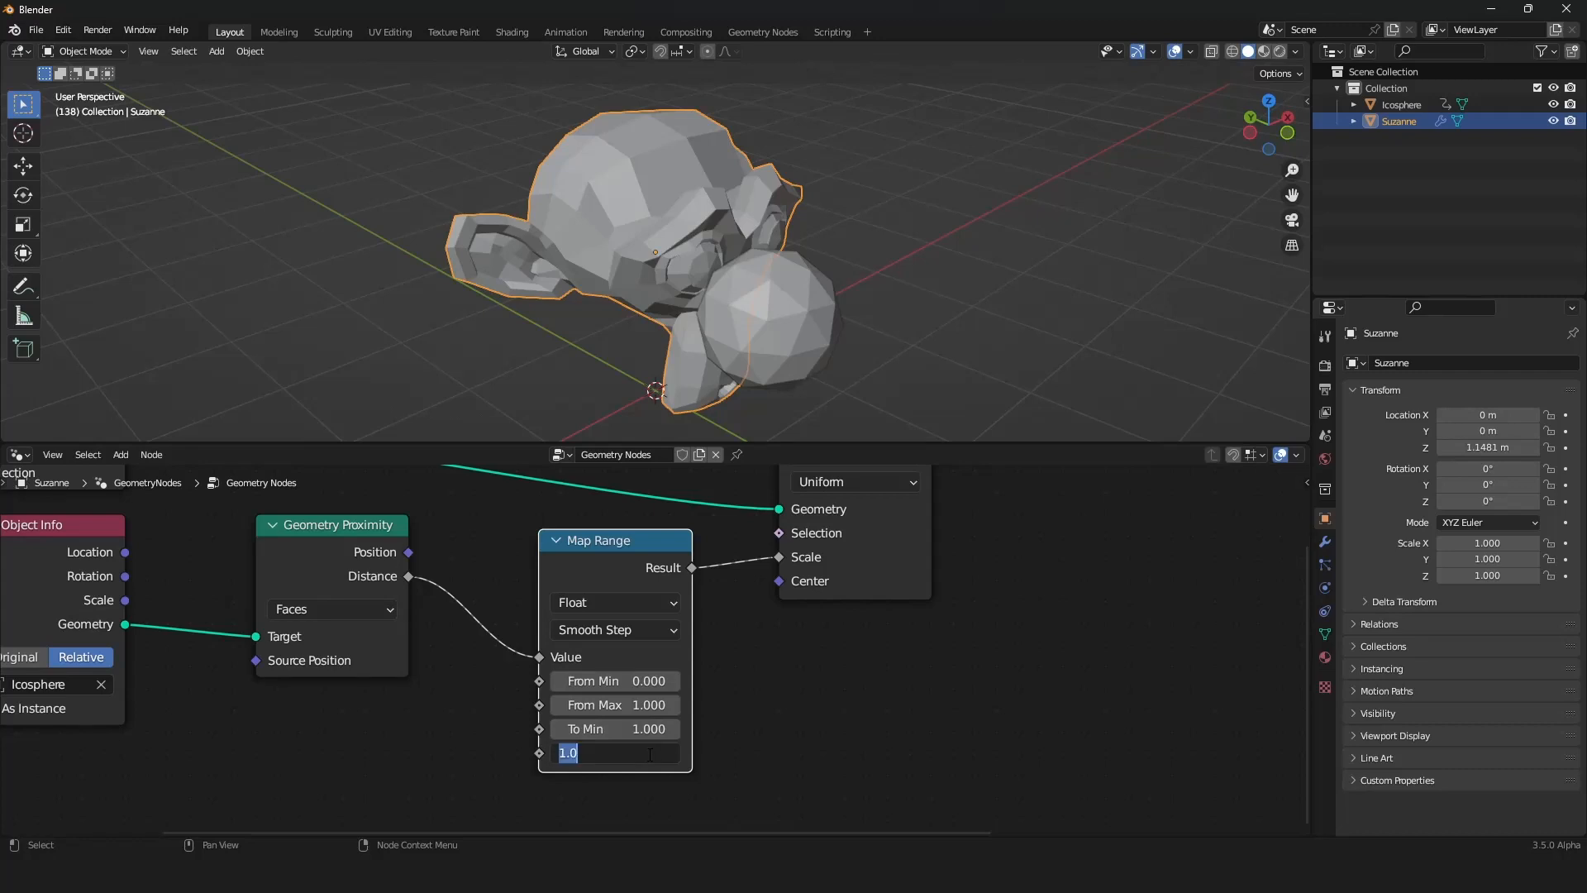
pyautogui.write('0')
pyautogui.press('Return')
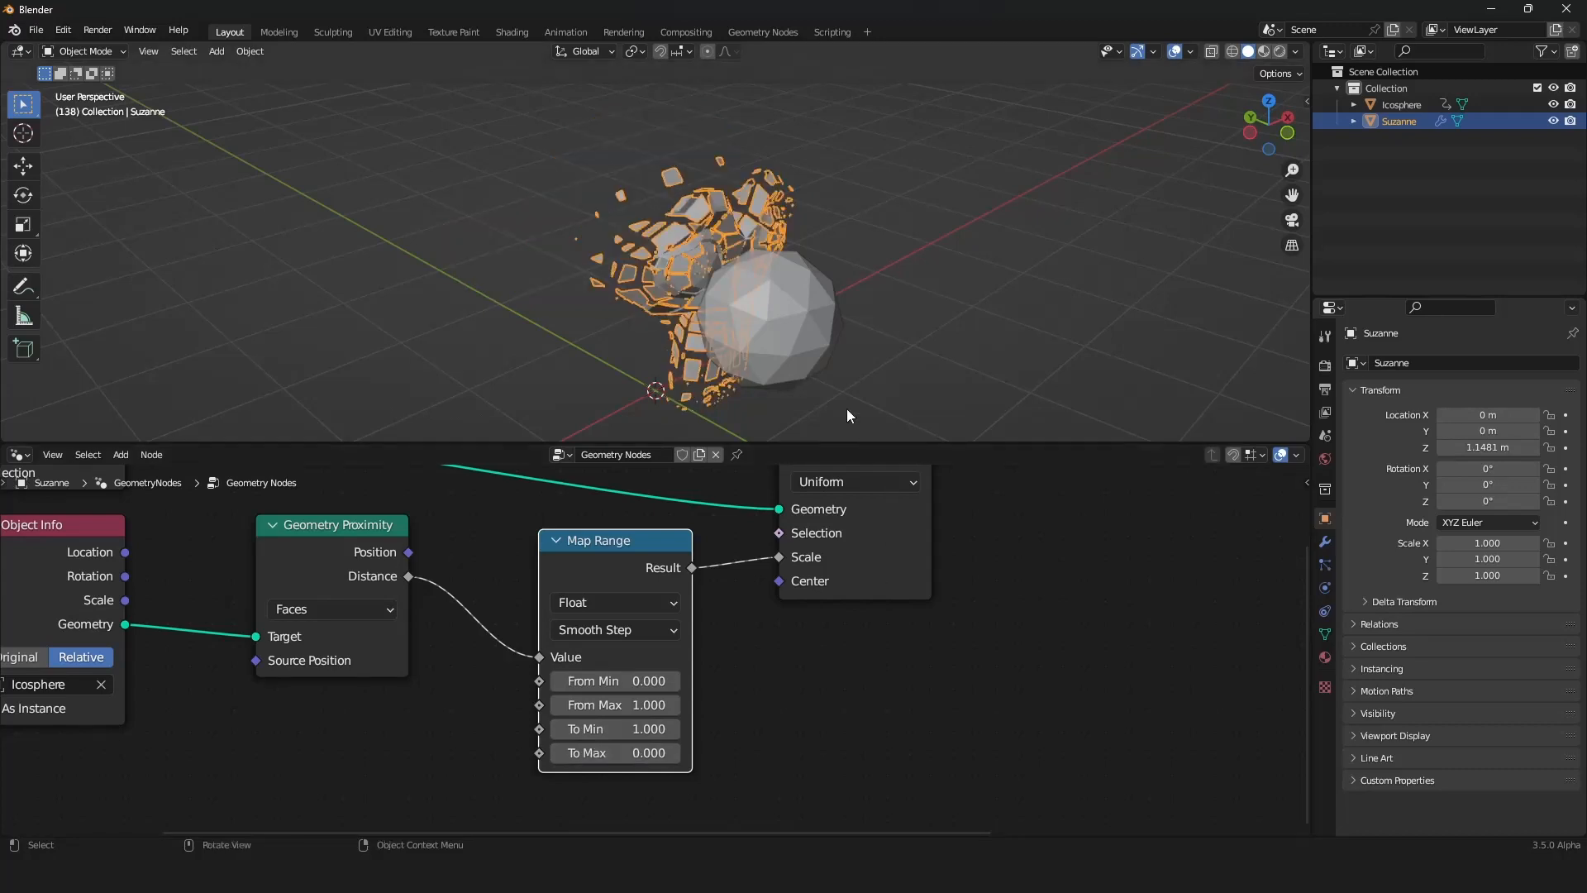
# Step: Try moving the icosphere around the face to test the inverted scaling, and reselect the monkey head
pyautogui.click(791, 334)
pyautogui.press('g')
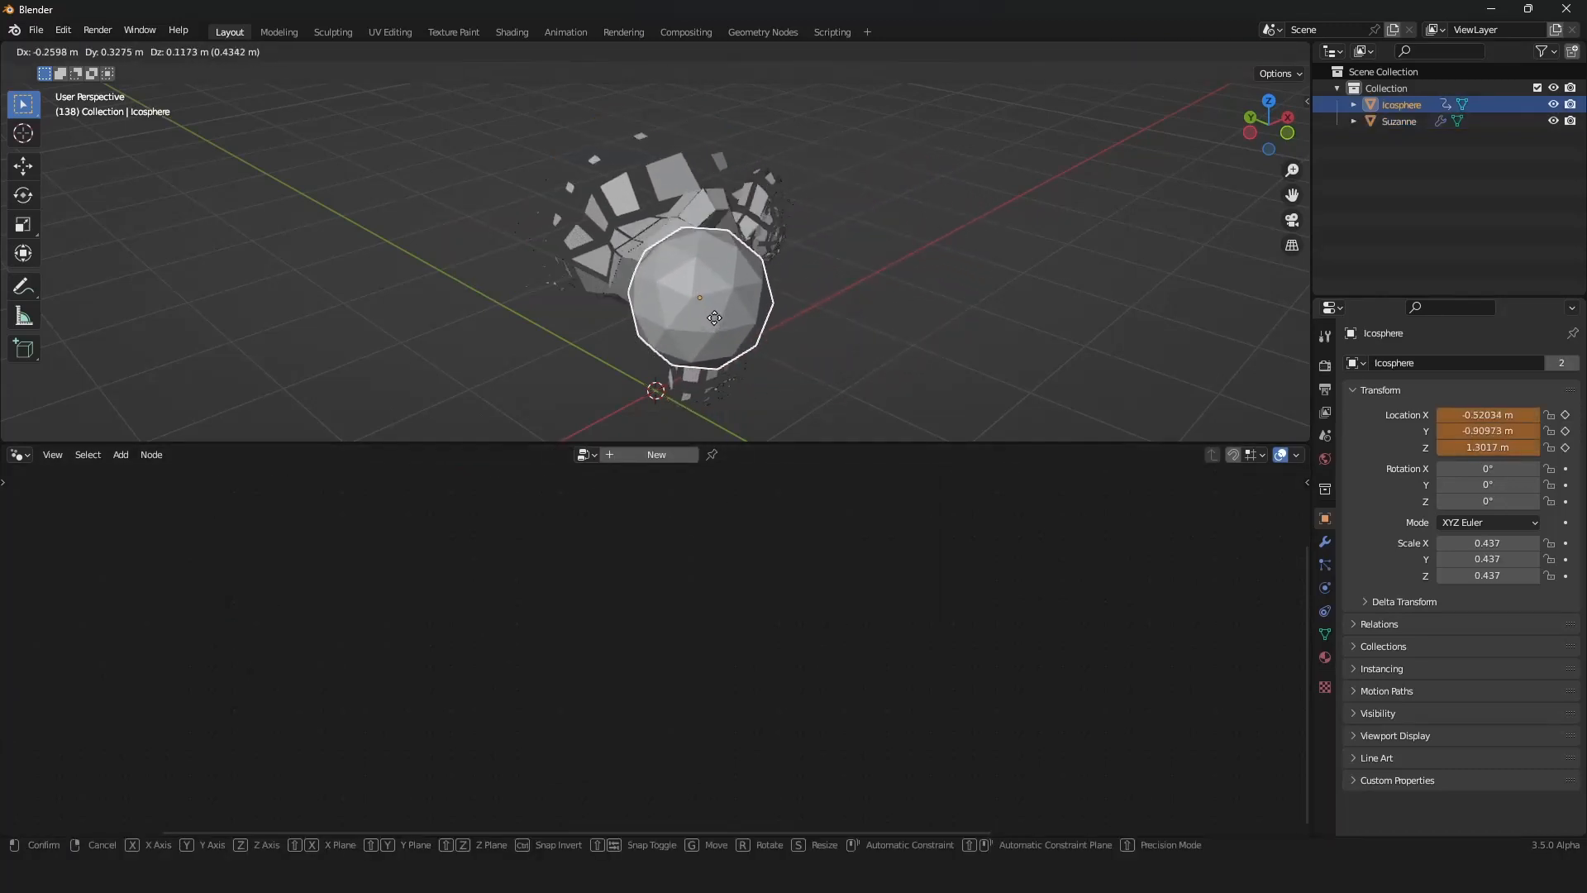
pyautogui.click(816, 338)
pyautogui.moveTo(864, 306); pyautogui.dragTo(697, 299, button='middle')
pyautogui.click(660, 296)
# Step: Tune the Map Range input limits to From Min 0.150 and From Max 2.490, testing with the icosphere
pyautogui.scroll(-3, 716, 669)
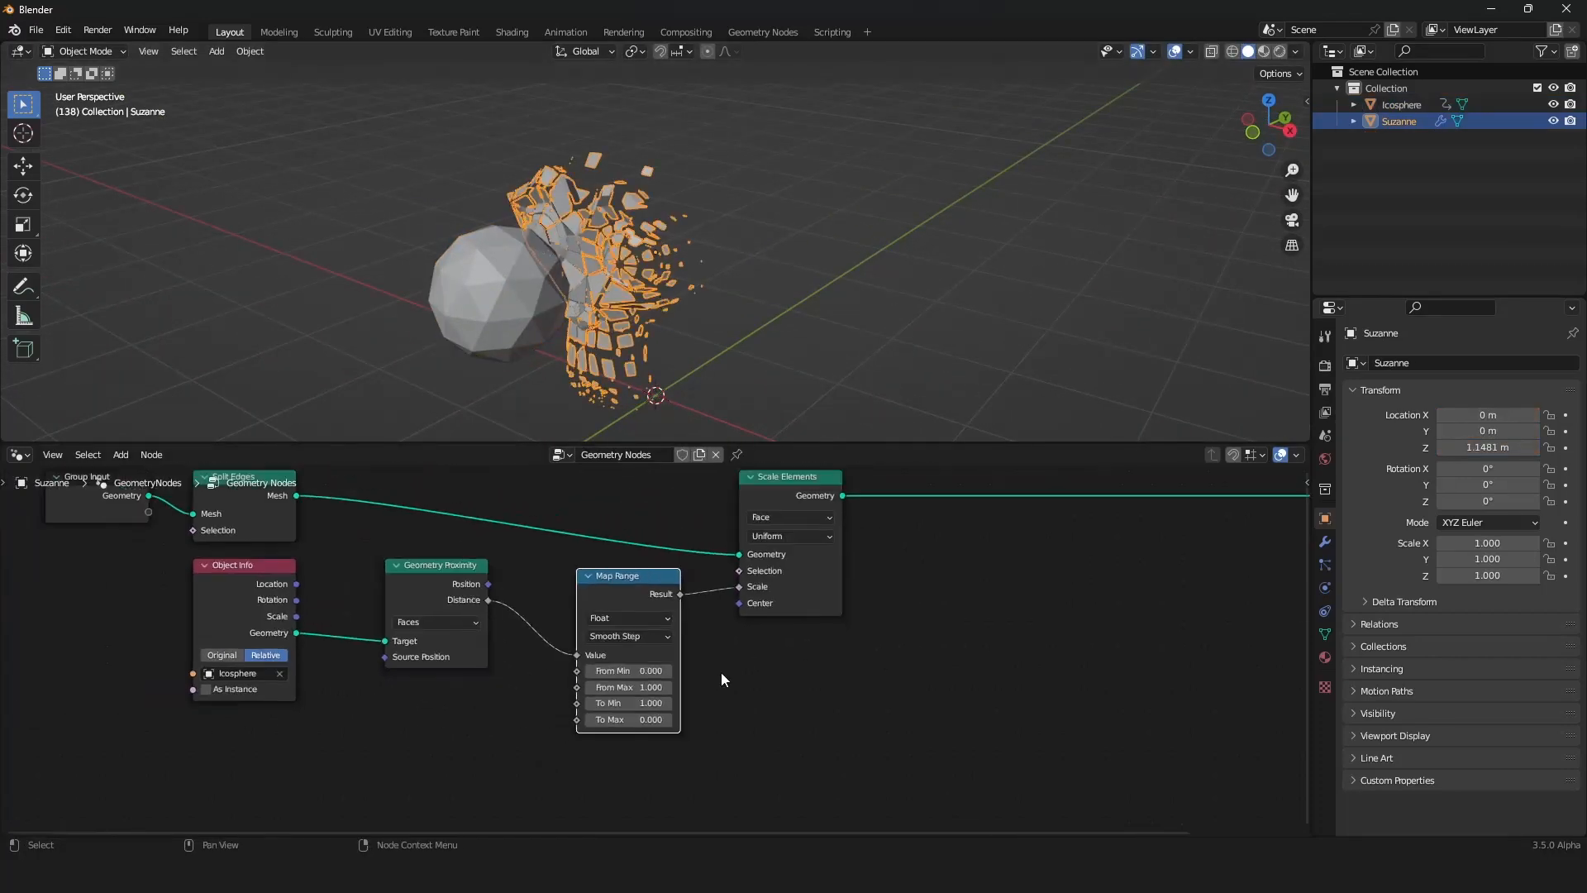
pyautogui.moveTo(721, 672); pyautogui.dragTo(742, 712, button='middle')
pyautogui.scroll(-4, 741, 713)
pyautogui.scroll(3, 740, 713)
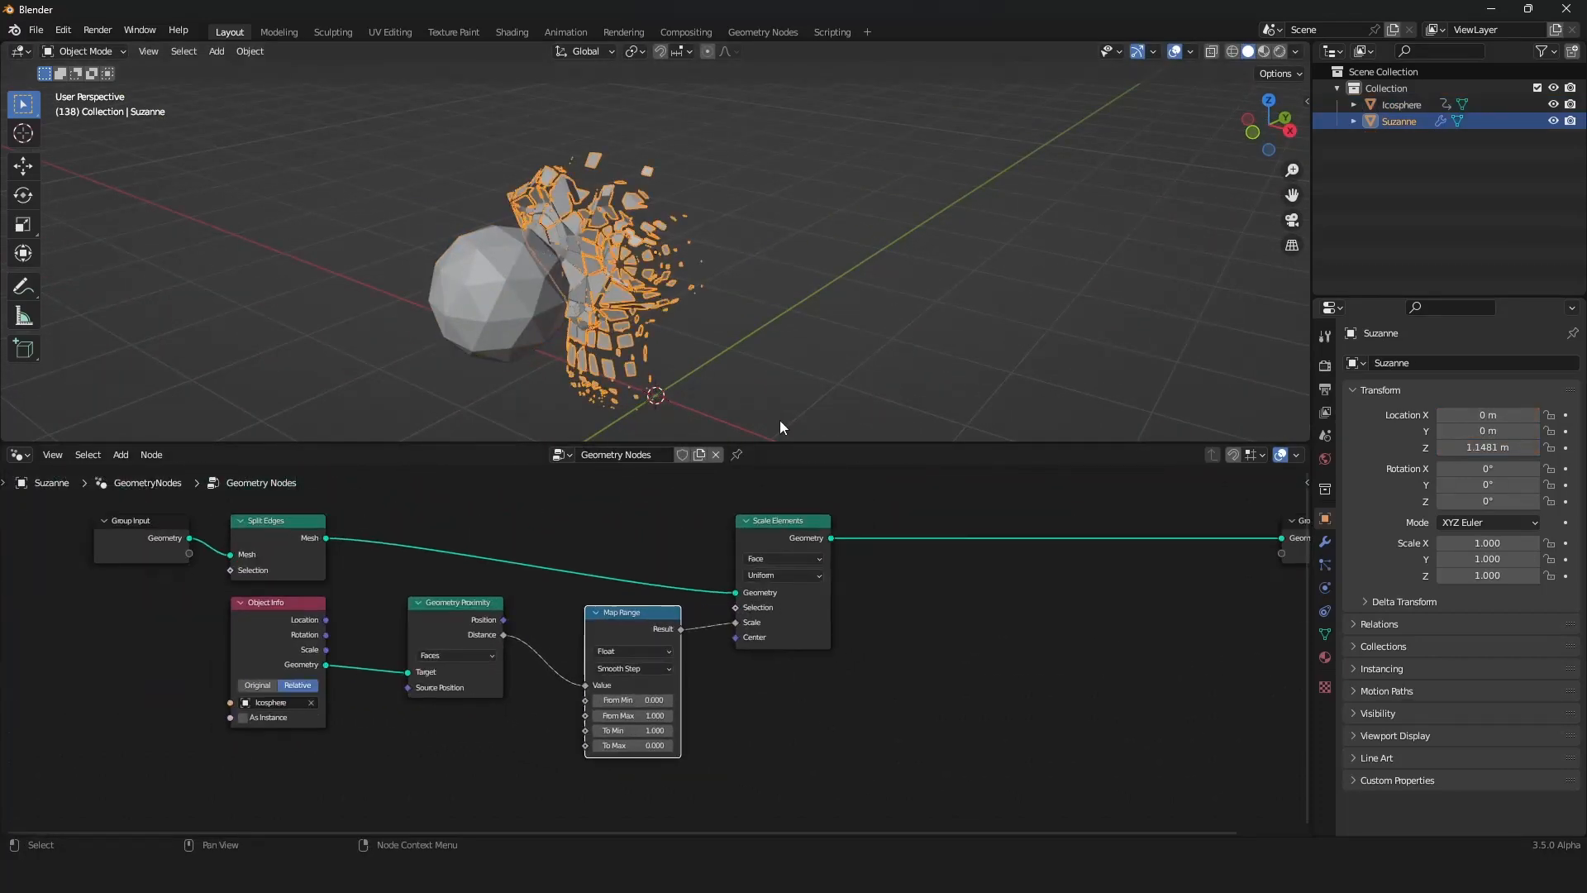
pyautogui.scroll(2, 732, 661)
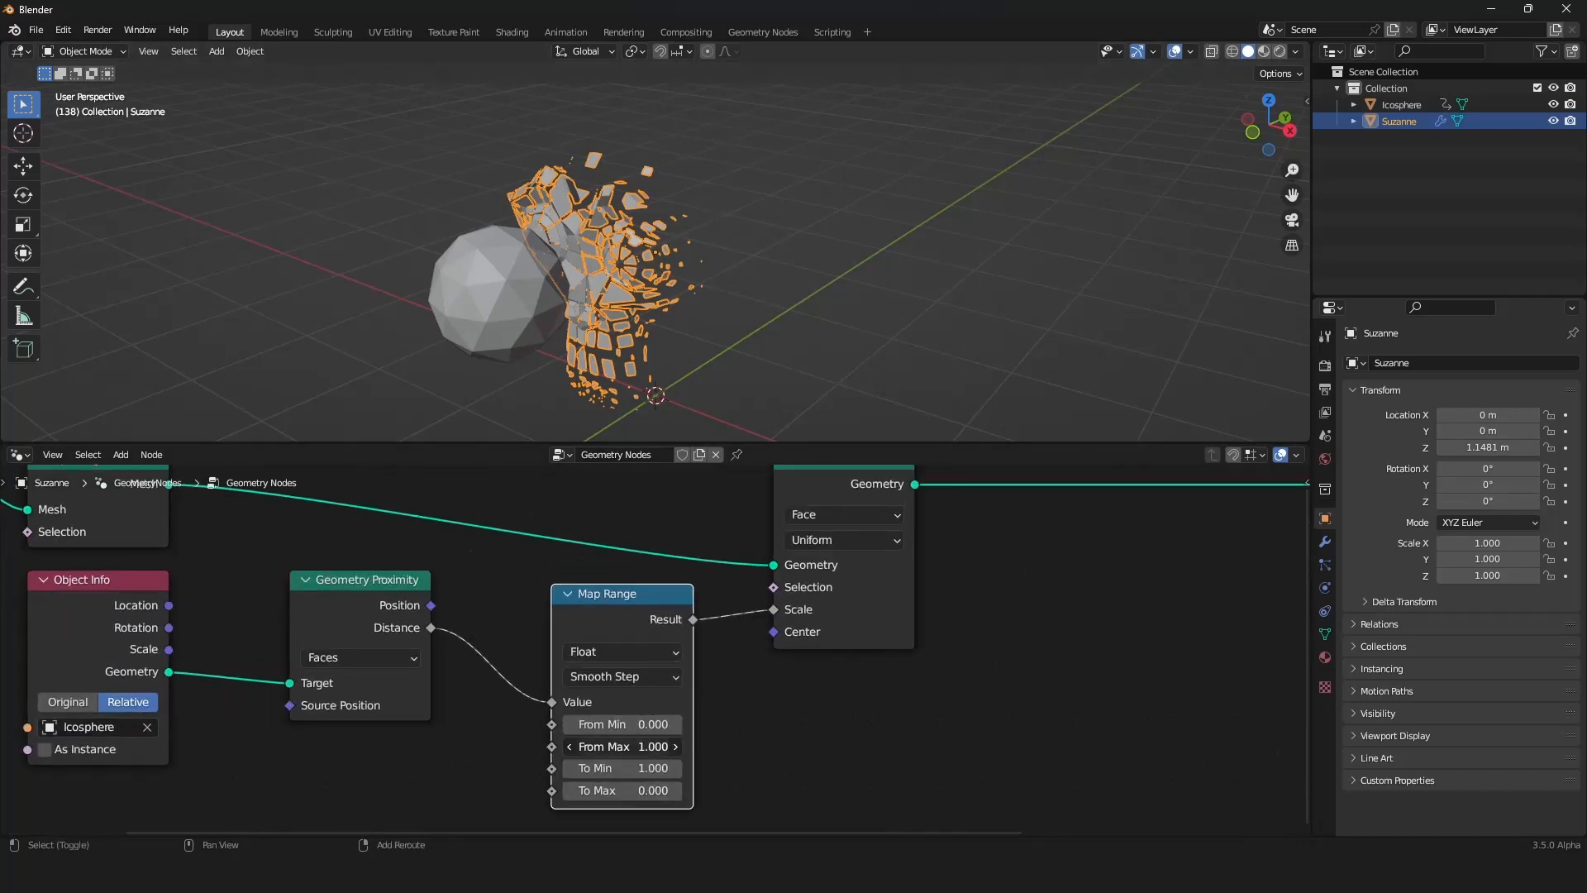
pyautogui.moveTo(624, 746); pyautogui.dragTo(659, 733)
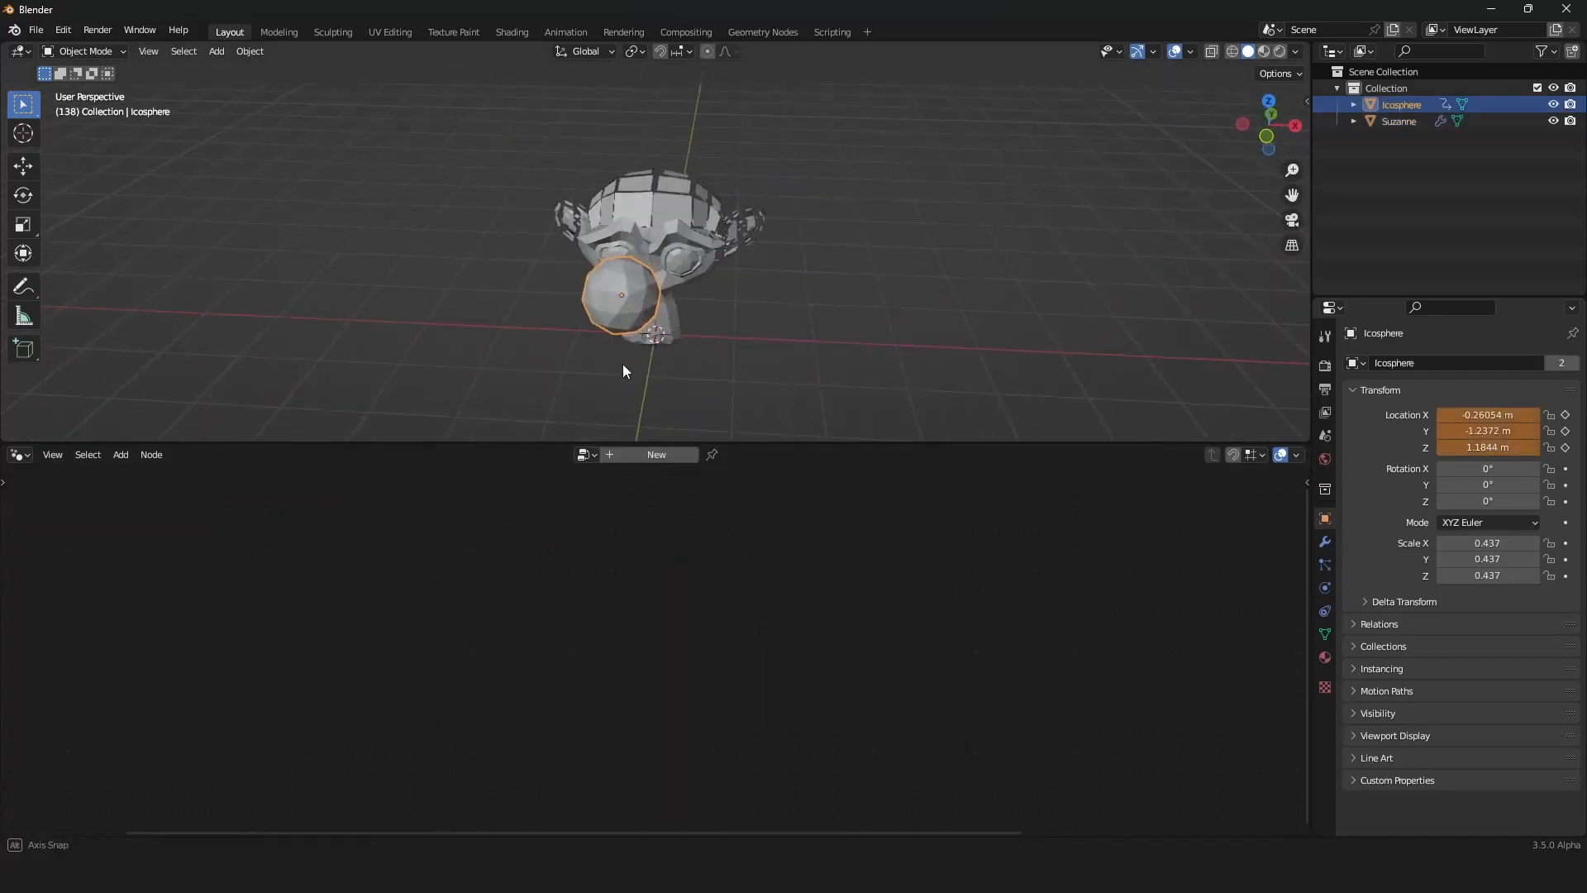
pyautogui.press('g')
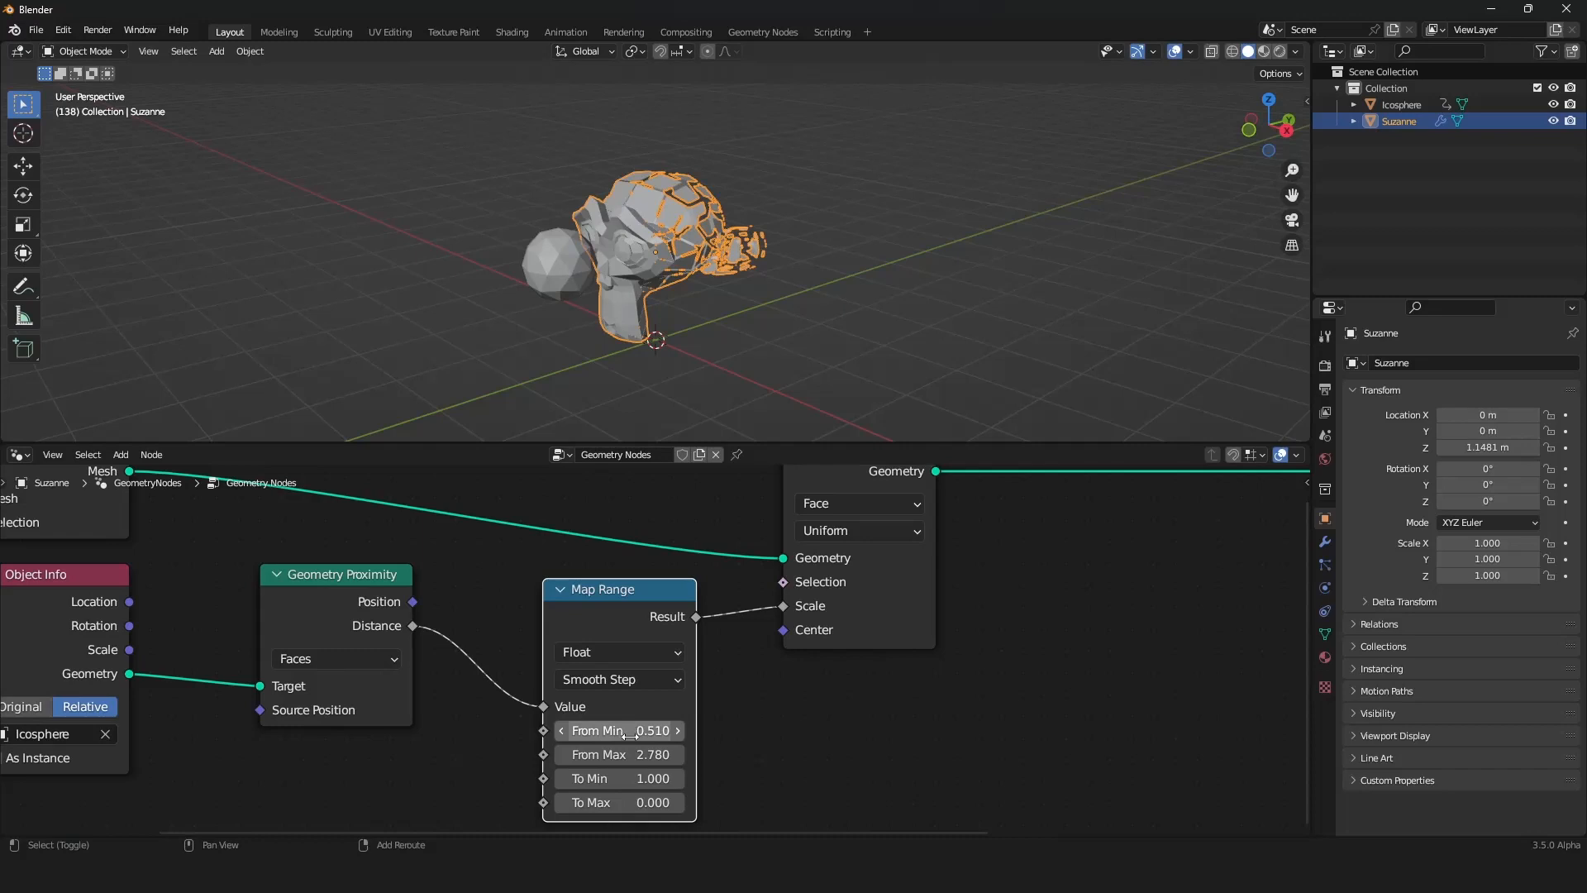
pyautogui.moveTo(653, 754); pyautogui.dragTo(633, 754)
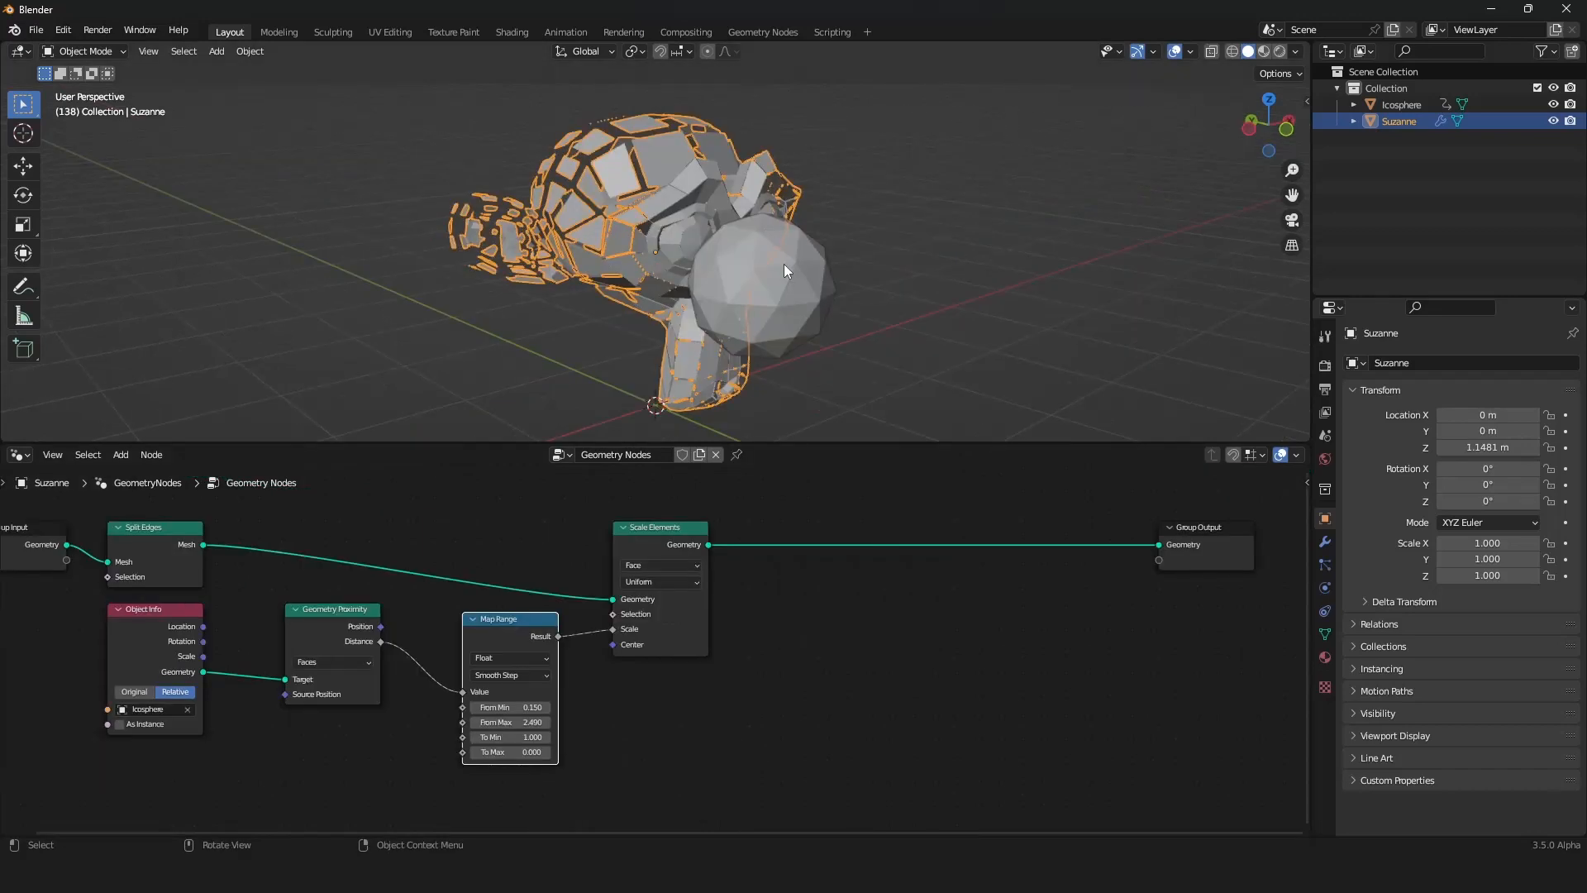
# Step: Examine the proximity-scaled faces of the monkey head from several angles alongside the node setup
pyautogui.moveTo(784, 265); pyautogui.dragTo(744, 279, button='middle')
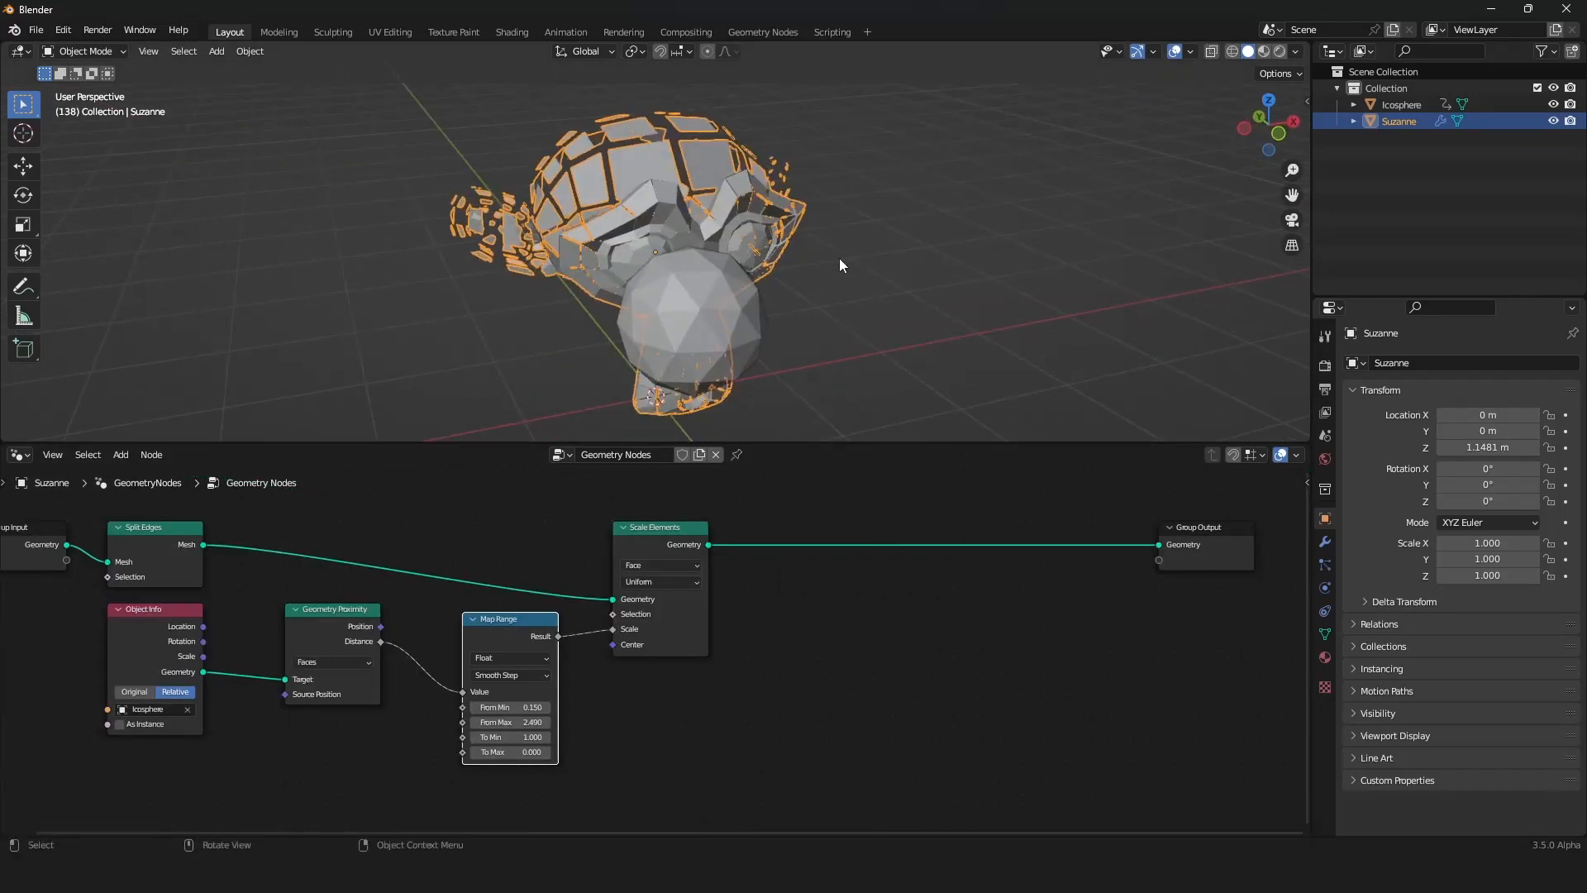
pyautogui.moveTo(839, 259); pyautogui.dragTo(746, 268, button='middle')
pyautogui.moveTo(527, 244); pyautogui.dragTo(671, 279, button='middle')
pyautogui.scroll(-2, 693, 290)
pyautogui.scroll(-3, 739, 595)
pyautogui.moveTo(744, 598); pyautogui.dragTo(698, 614, button='middle')
pyautogui.scroll(2, 699, 614)
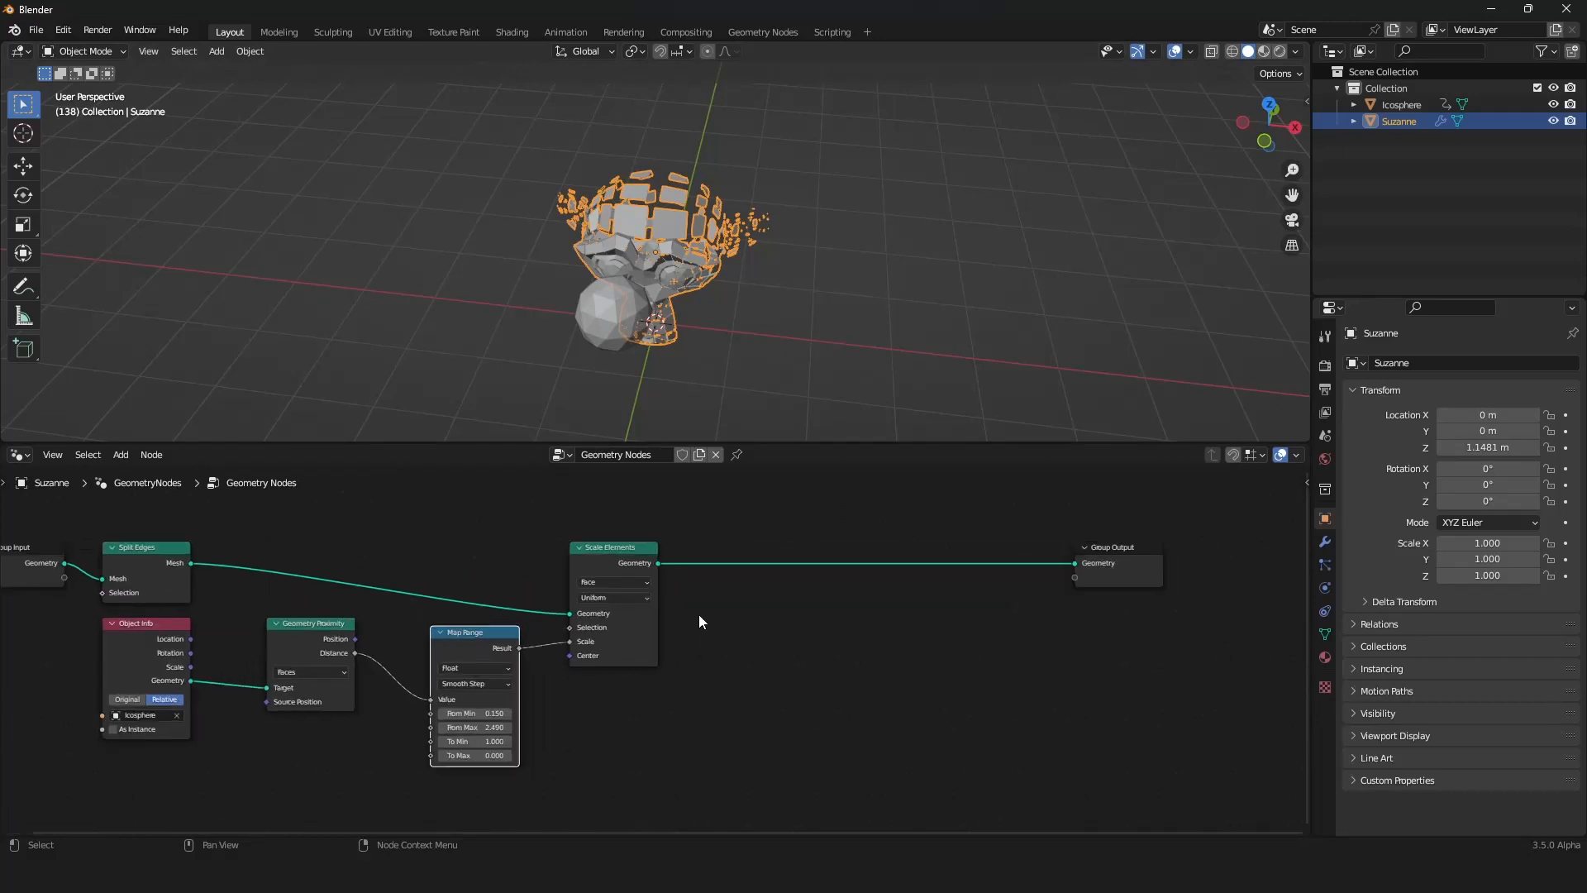
pyautogui.scroll(1, 698, 621)
pyautogui.moveTo(628, 272); pyautogui.dragTo(666, 280, button='middle')
pyautogui.scroll(2, 656, 256)
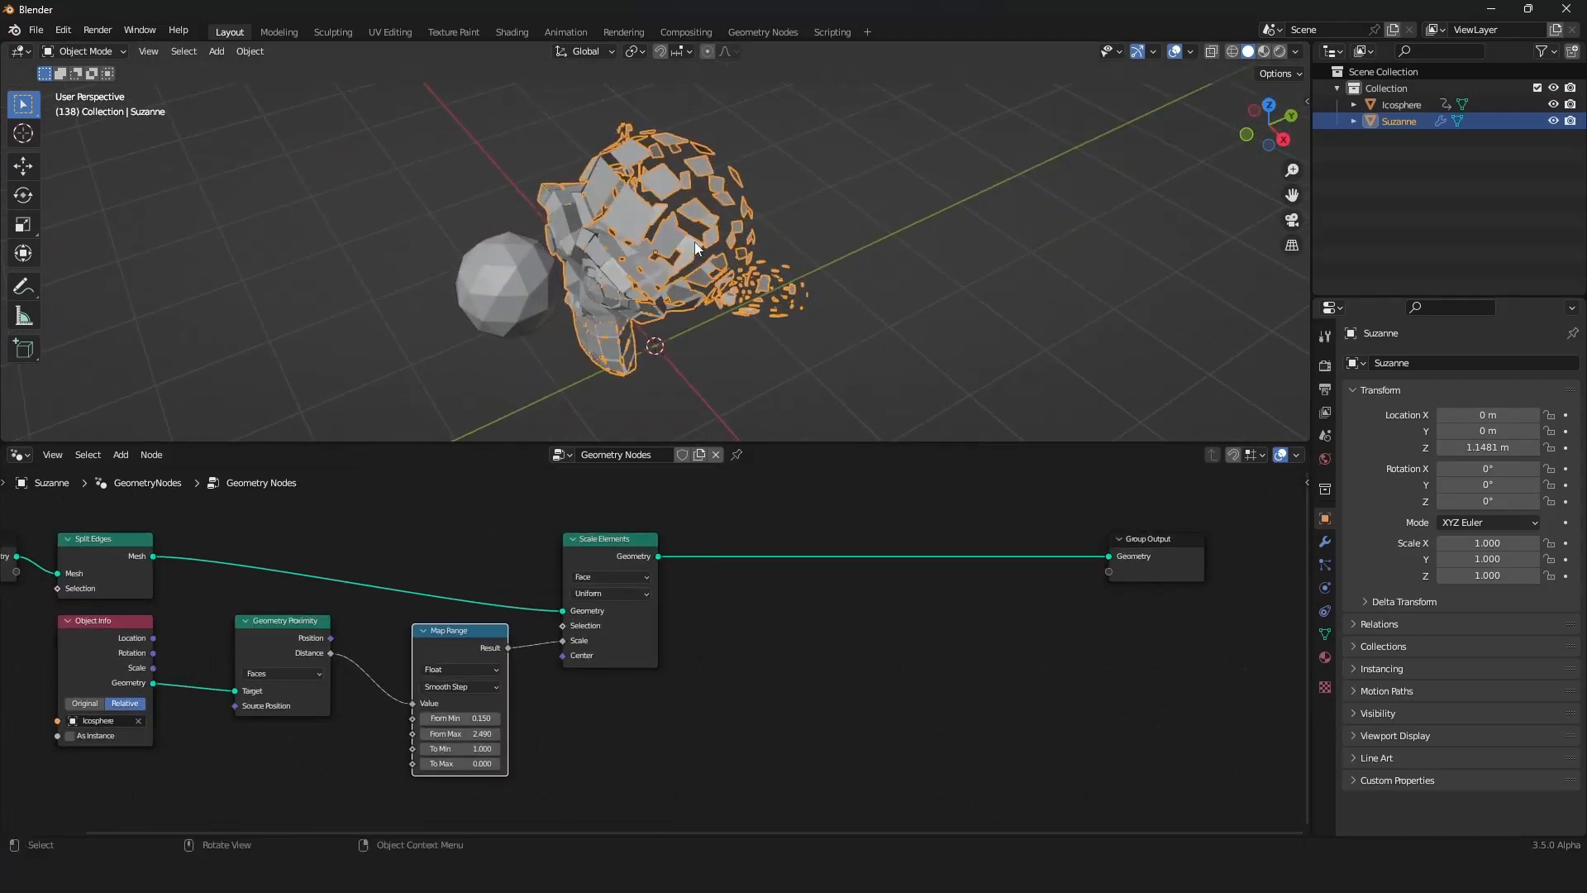
# Step: Insert a Set Position node between Scale Elements and Group Output, leaving a wide gap after Scale Elements
pyautogui.scroll(-2, 702, 580)
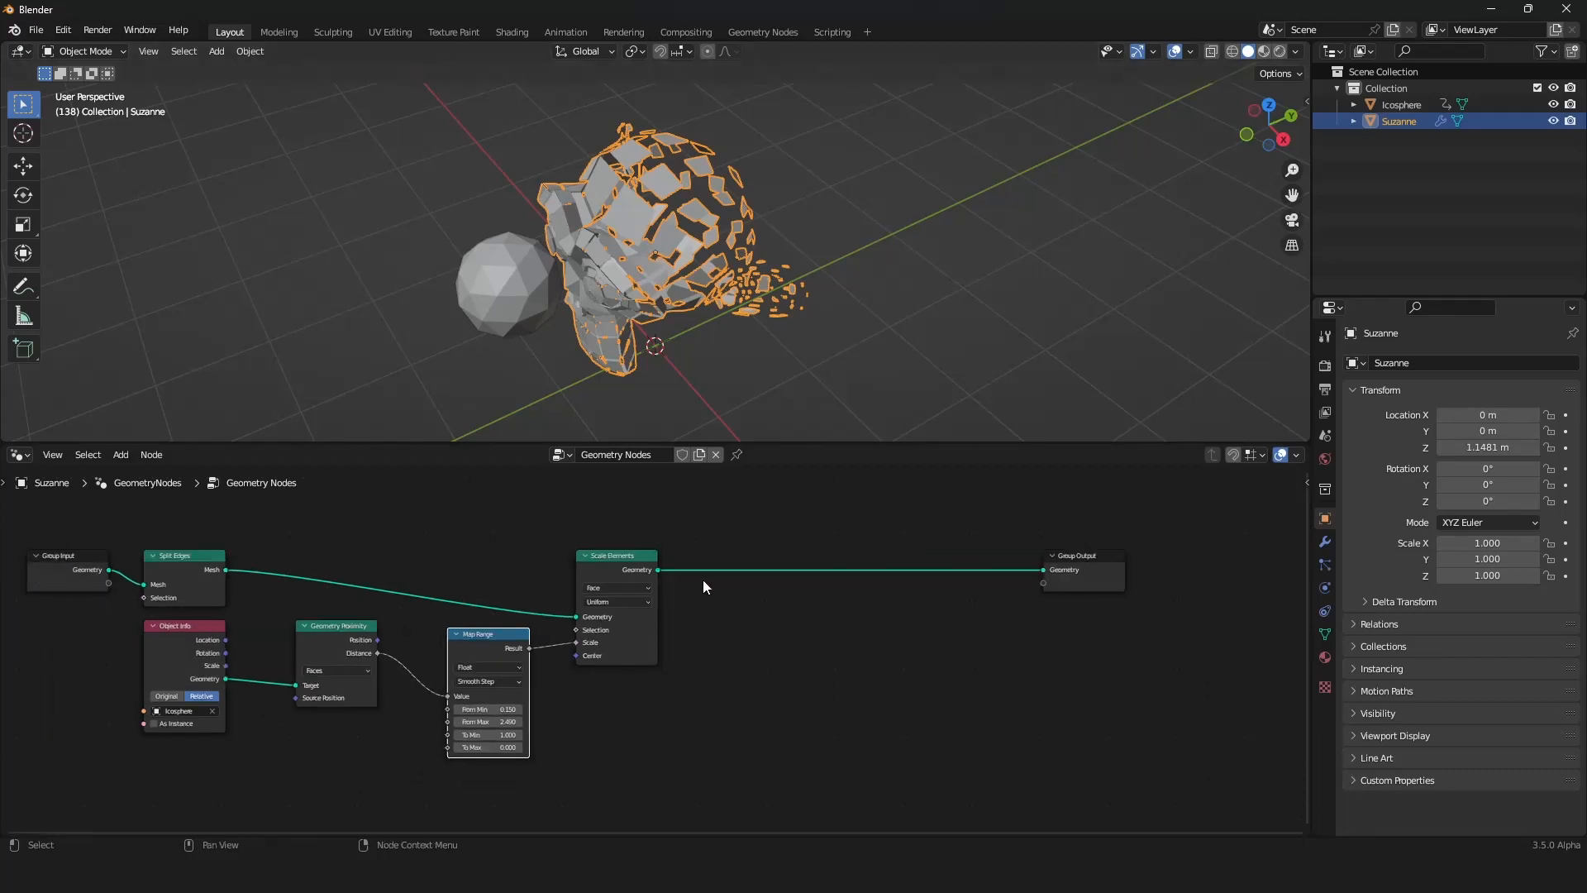
pyautogui.moveTo(703, 580); pyautogui.dragTo(709, 581, button='middle')
pyautogui.scroll(2, 710, 581)
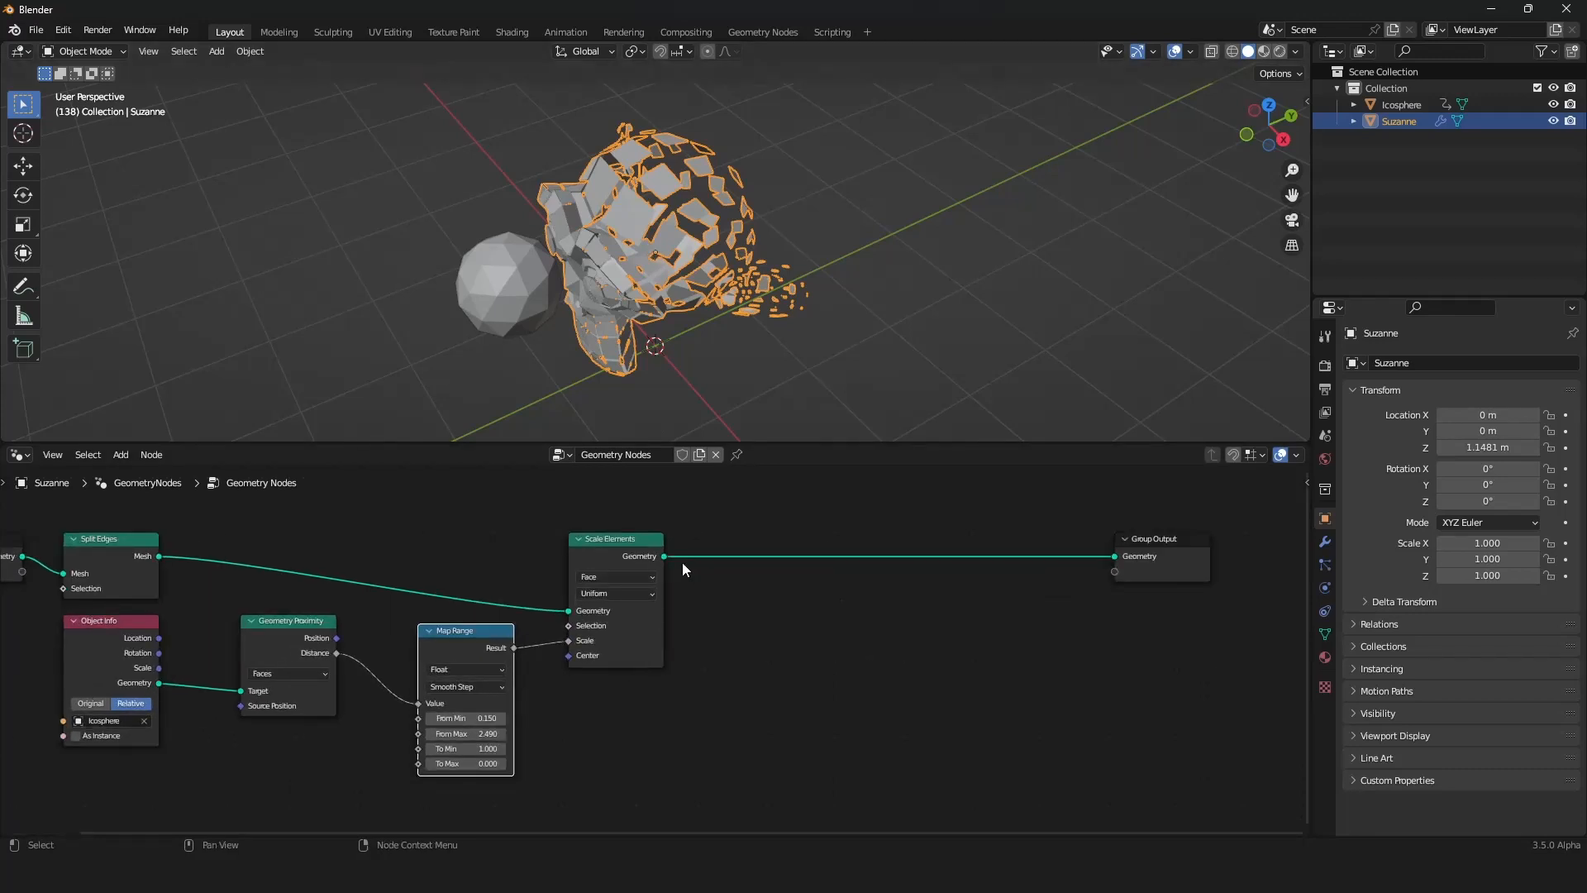
pyautogui.hotkey('shift', 'a')
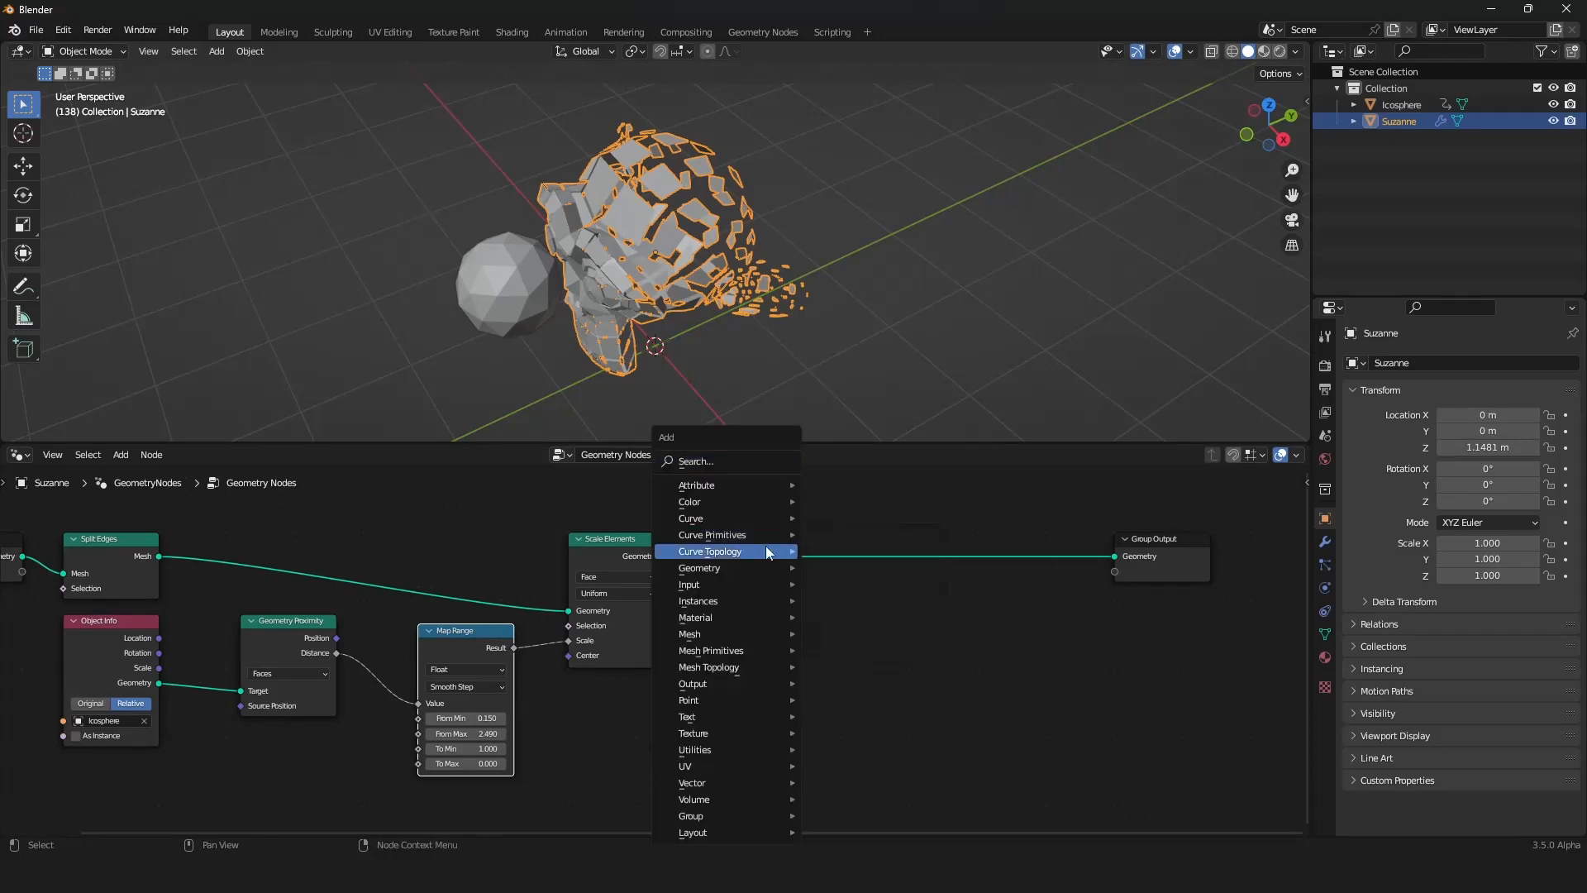
pyautogui.moveTo(744, 569)
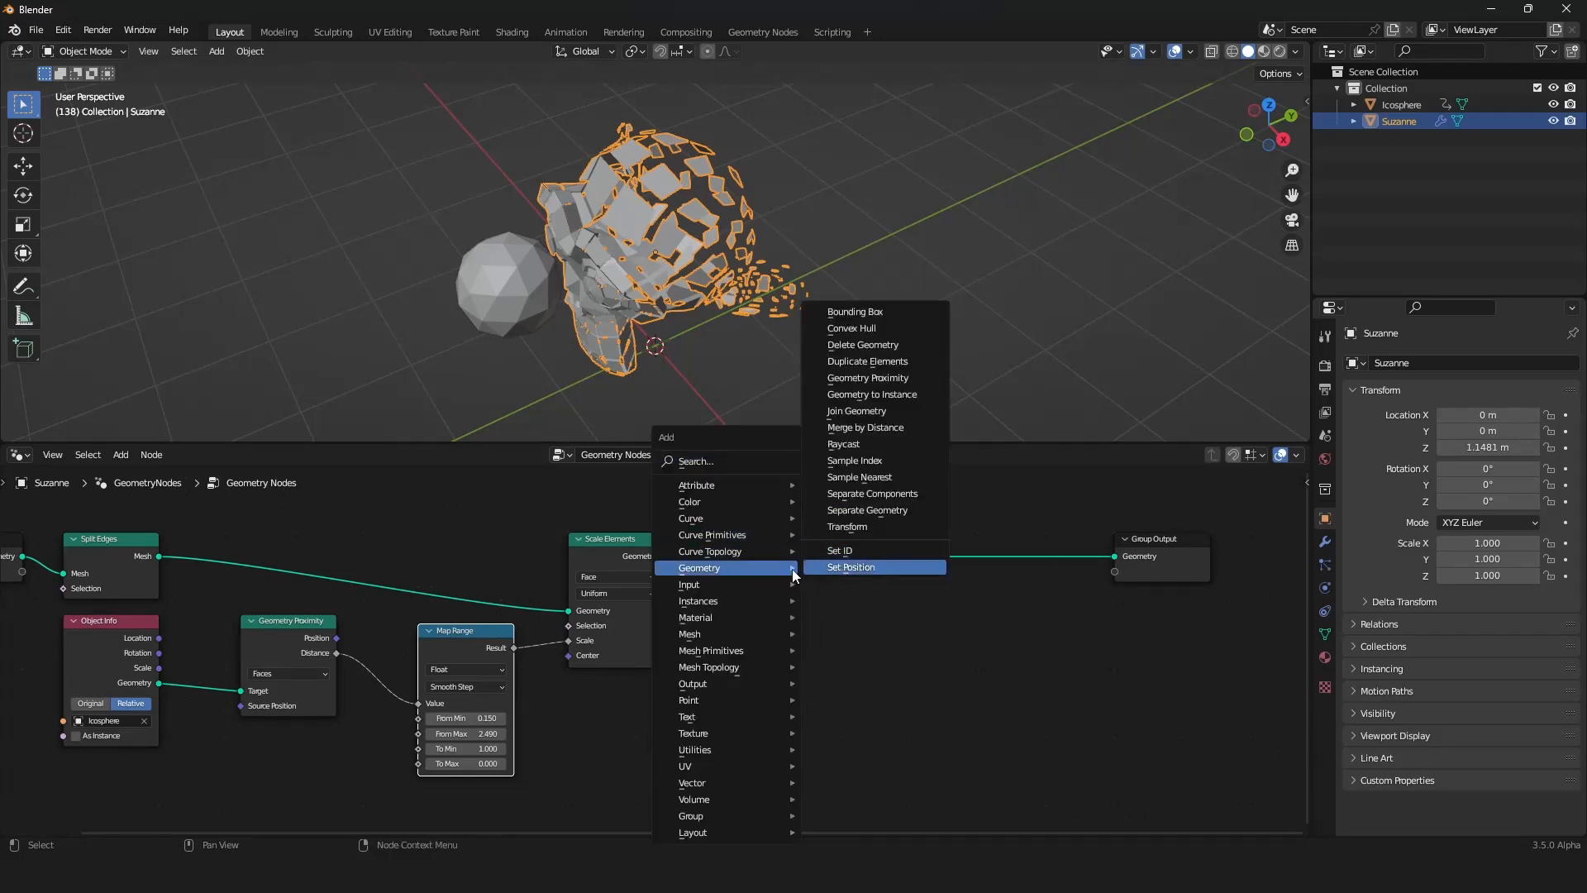
pyautogui.click(840, 567)
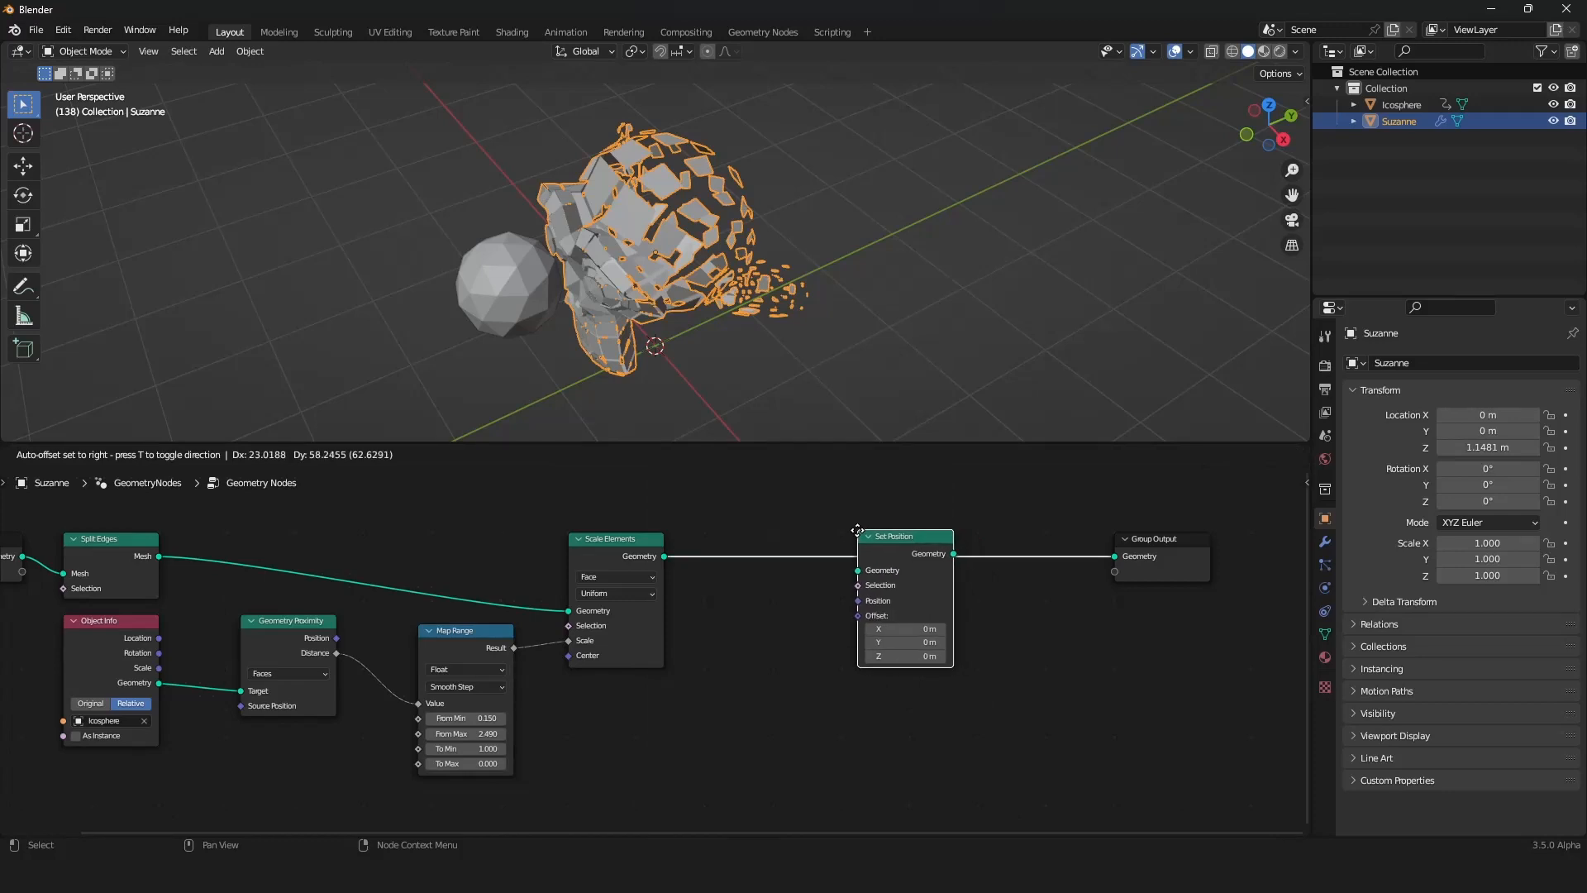
pyautogui.click(901, 554)
pyautogui.moveTo(900, 553); pyautogui.dragTo(808, 557)
pyautogui.scroll(-4, 818, 621)
pyautogui.moveTo(822, 628); pyautogui.dragTo(733, 633, button='middle')
pyautogui.moveTo(719, 610); pyautogui.dragTo(845, 608)
pyautogui.scroll(6, 868, 605)
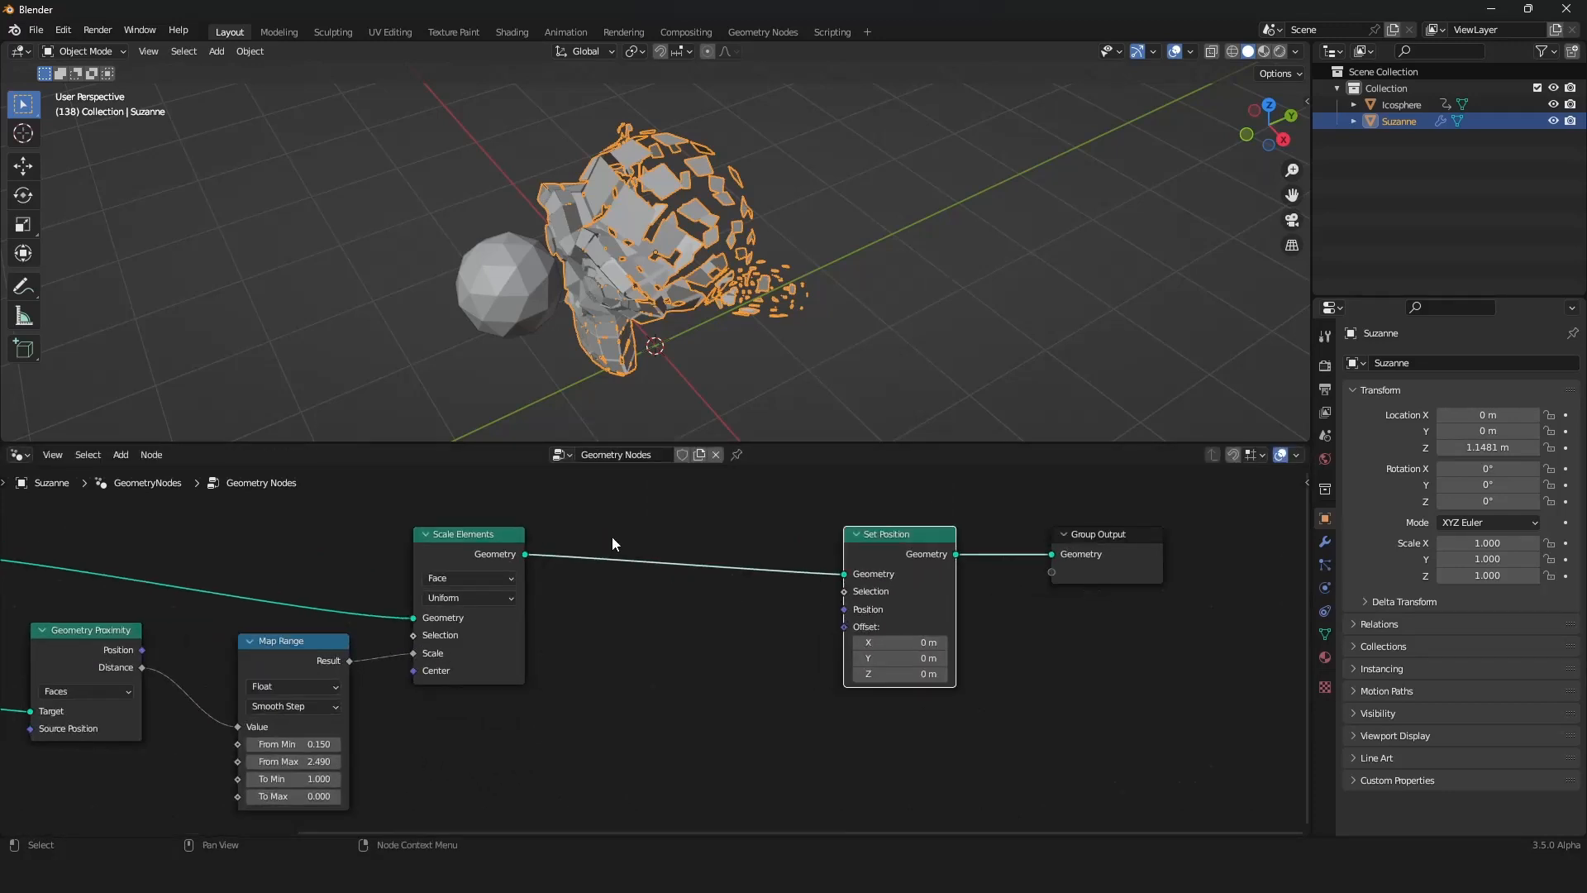
# Step: Add a Normal input node below the geometry link and connect it to the Offset of Set Position
pyautogui.hotkey('shift', 'a')
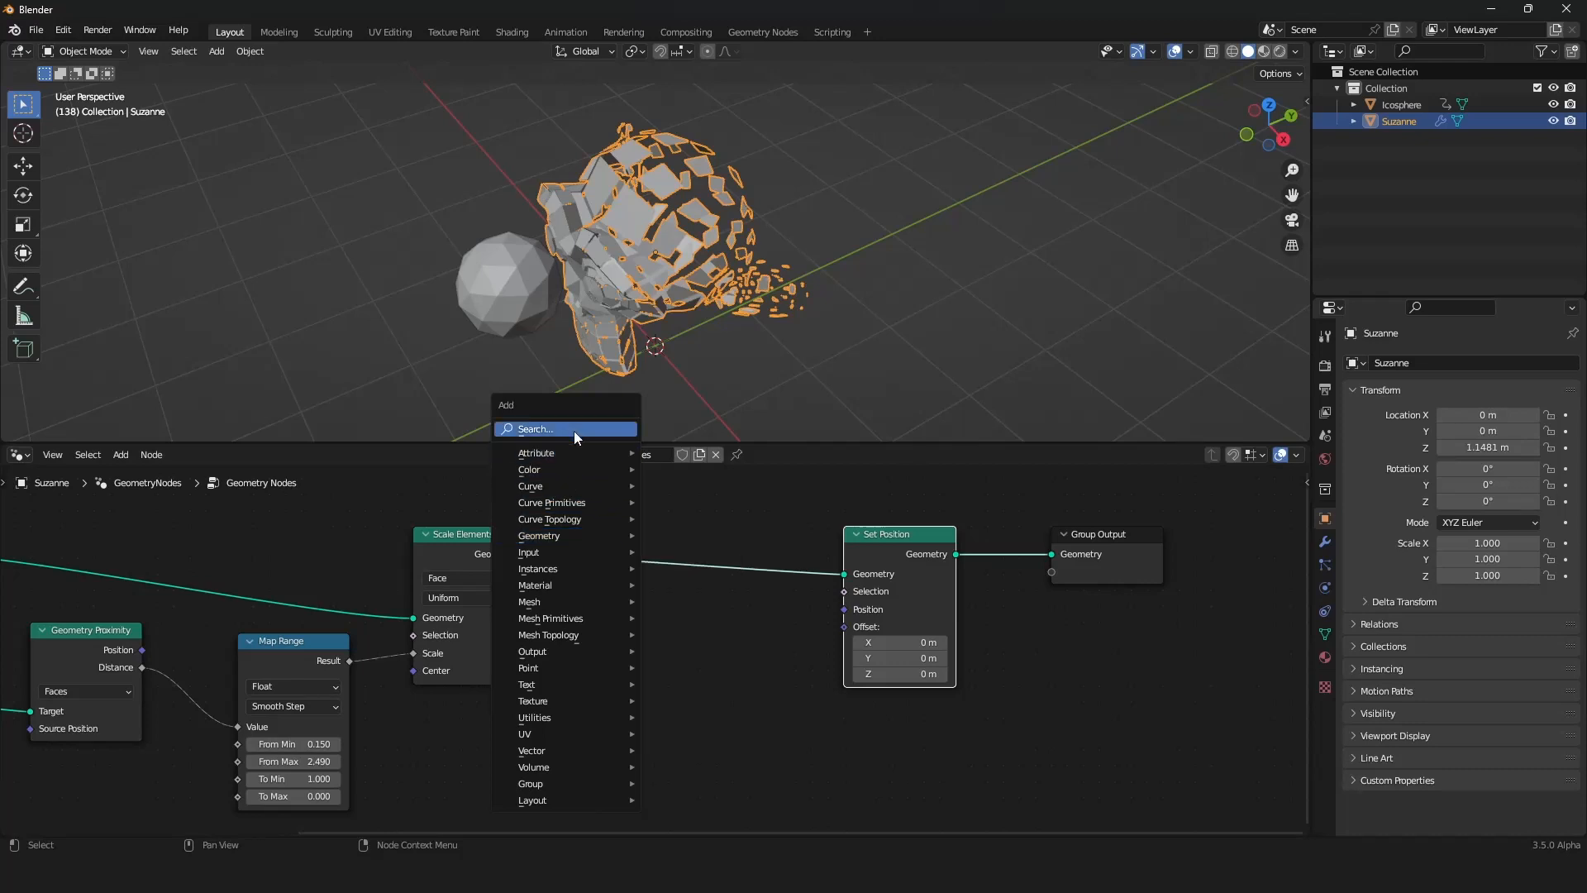
pyautogui.moveTo(550, 552)
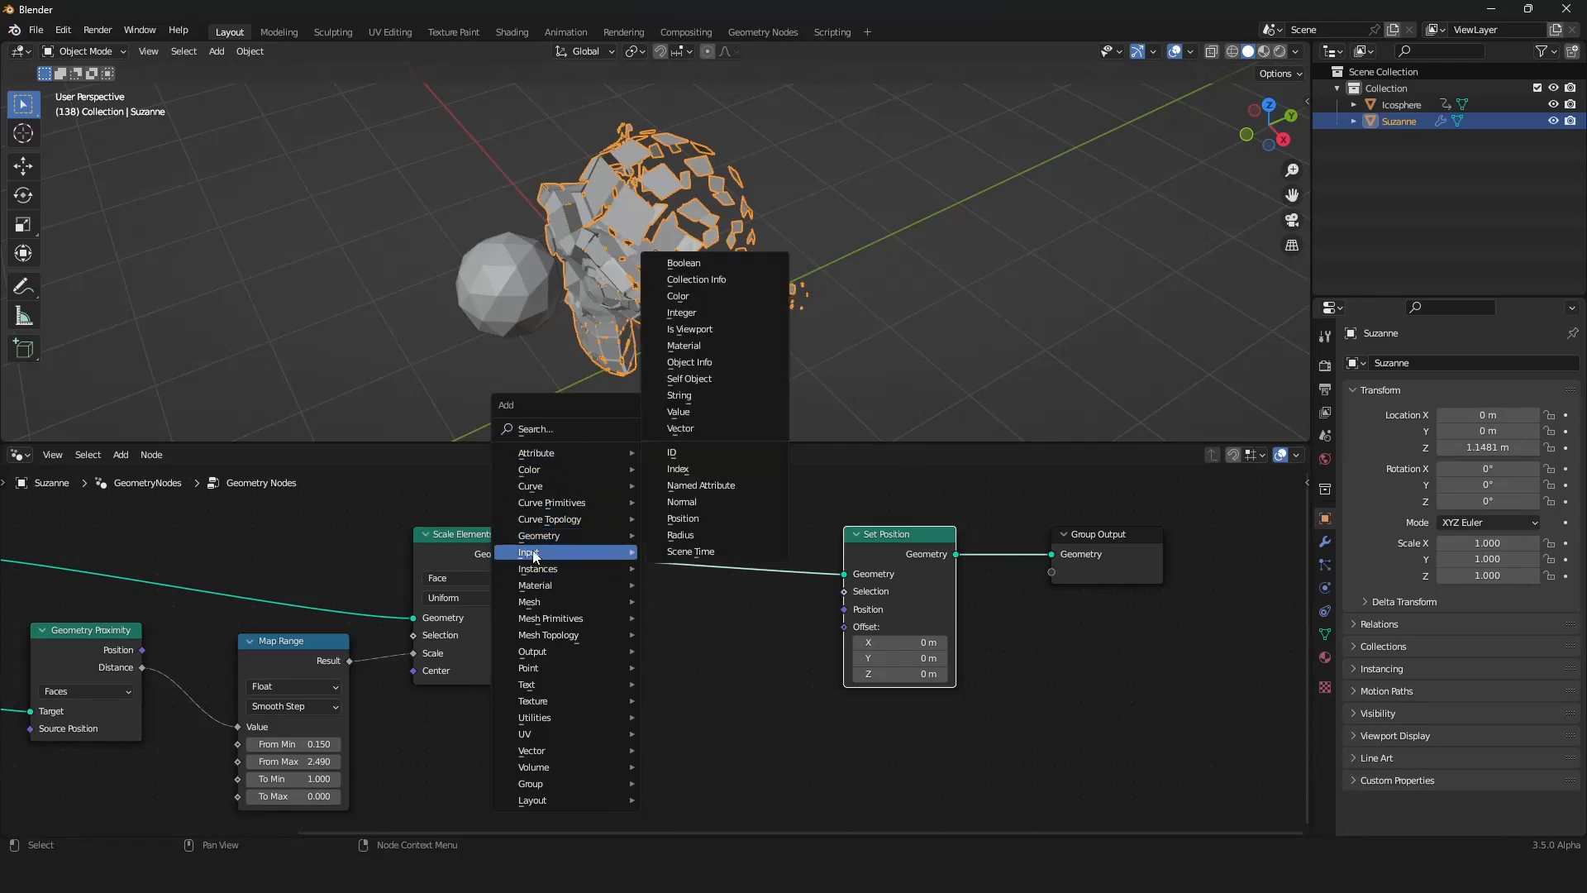
pyautogui.click(706, 502)
pyautogui.click(675, 622)
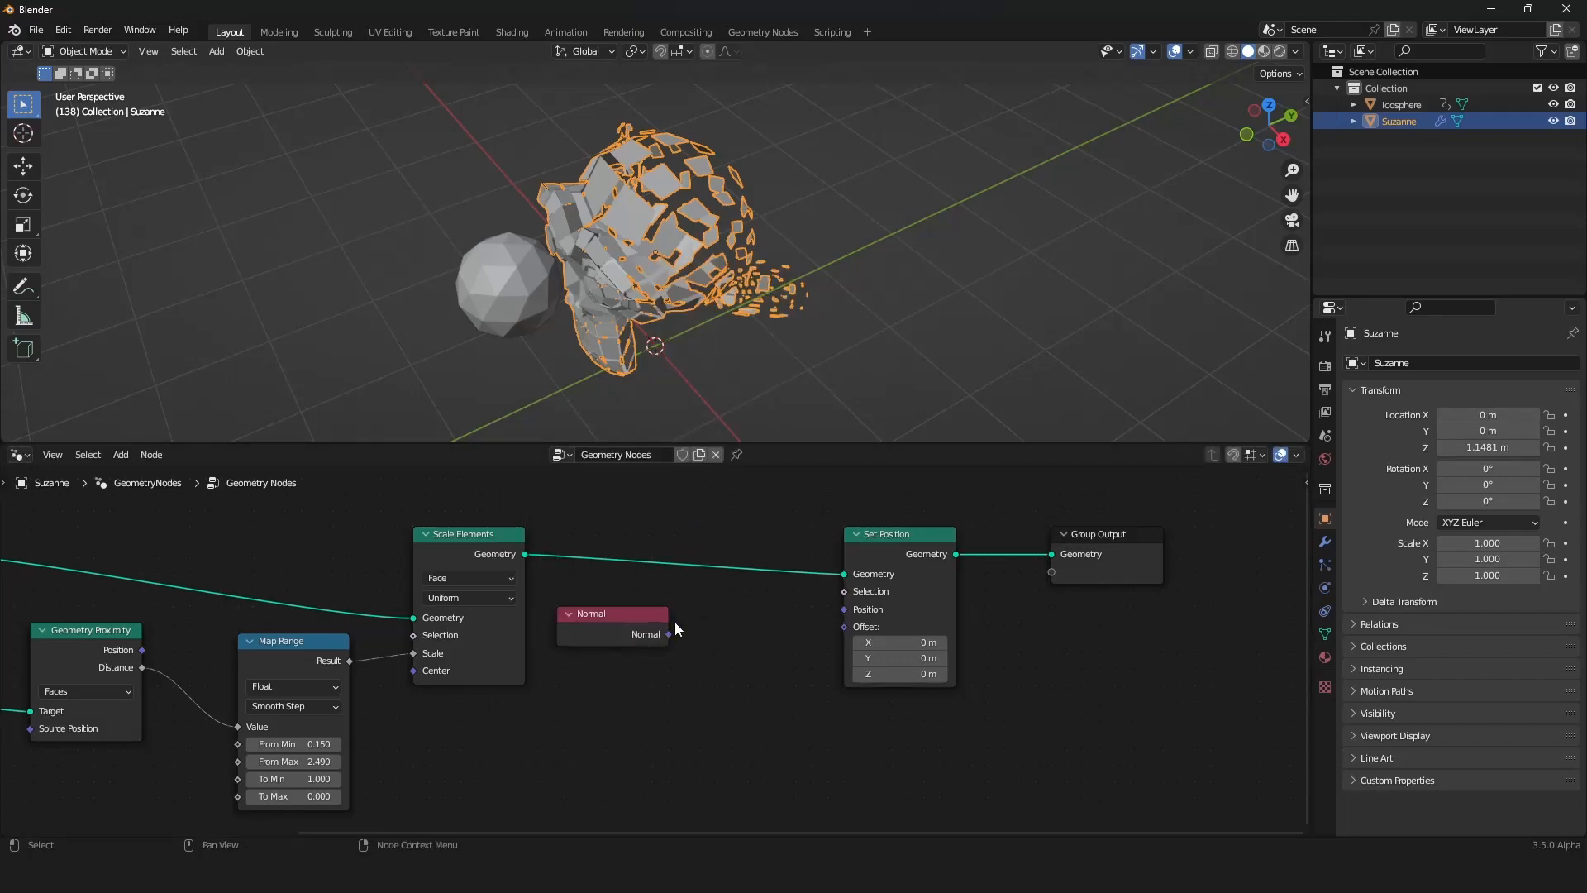
pyautogui.moveTo(669, 633); pyautogui.dragTo(844, 626)
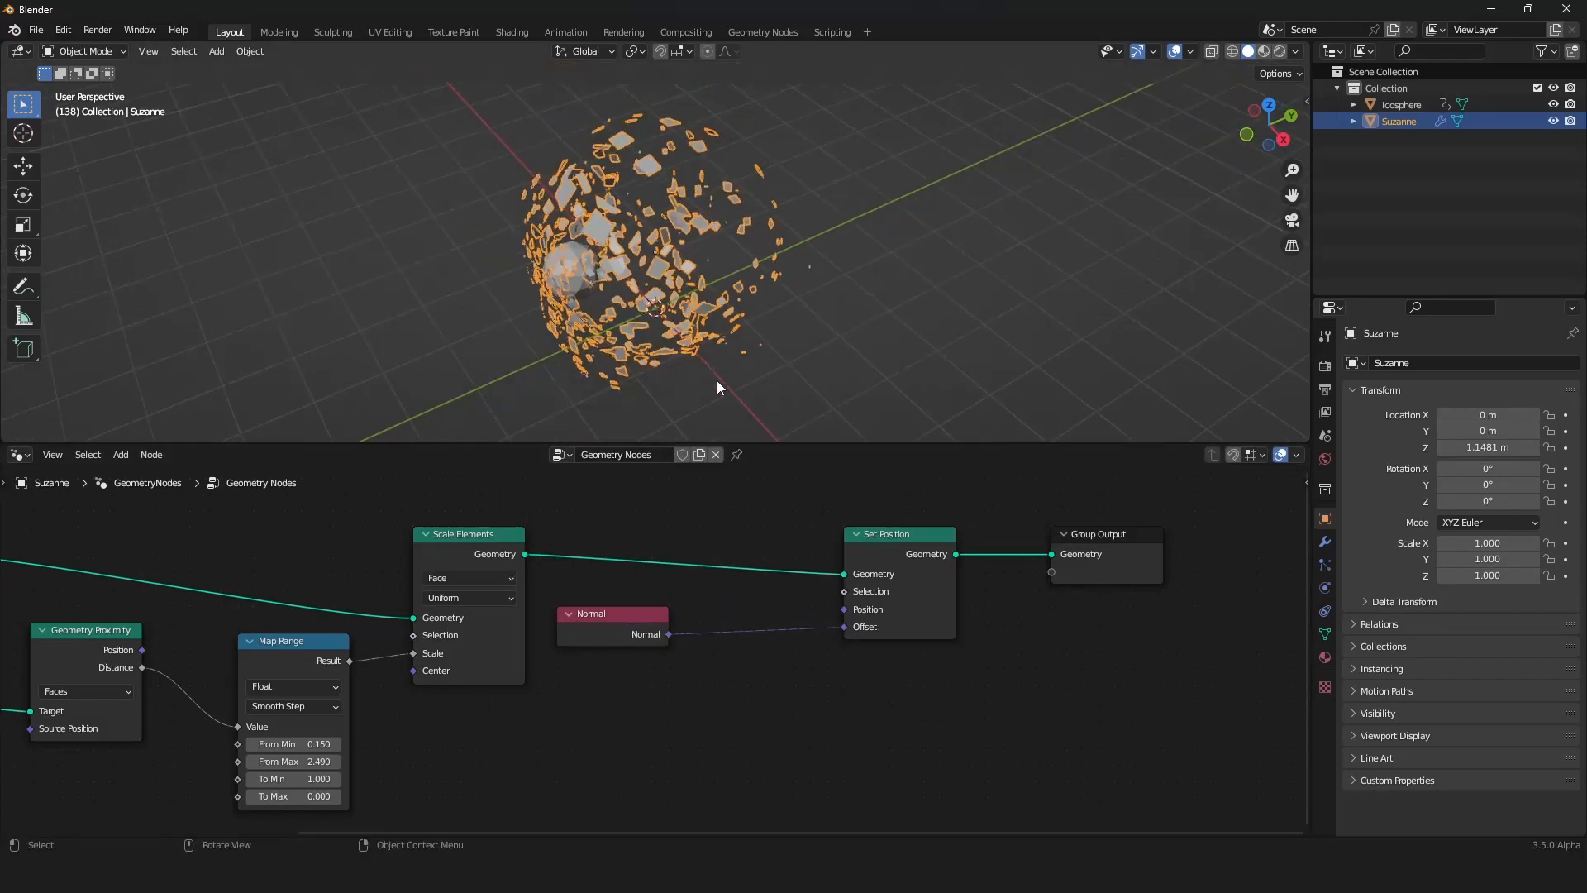
# Step: Insert a Vector Math node set to Scale between the Normal node and the Offset of Set Position
pyautogui.moveTo(716, 387); pyautogui.dragTo(790, 355, button='middle')
pyautogui.scroll(-2, 697, 616)
pyautogui.scroll(1, 693, 621)
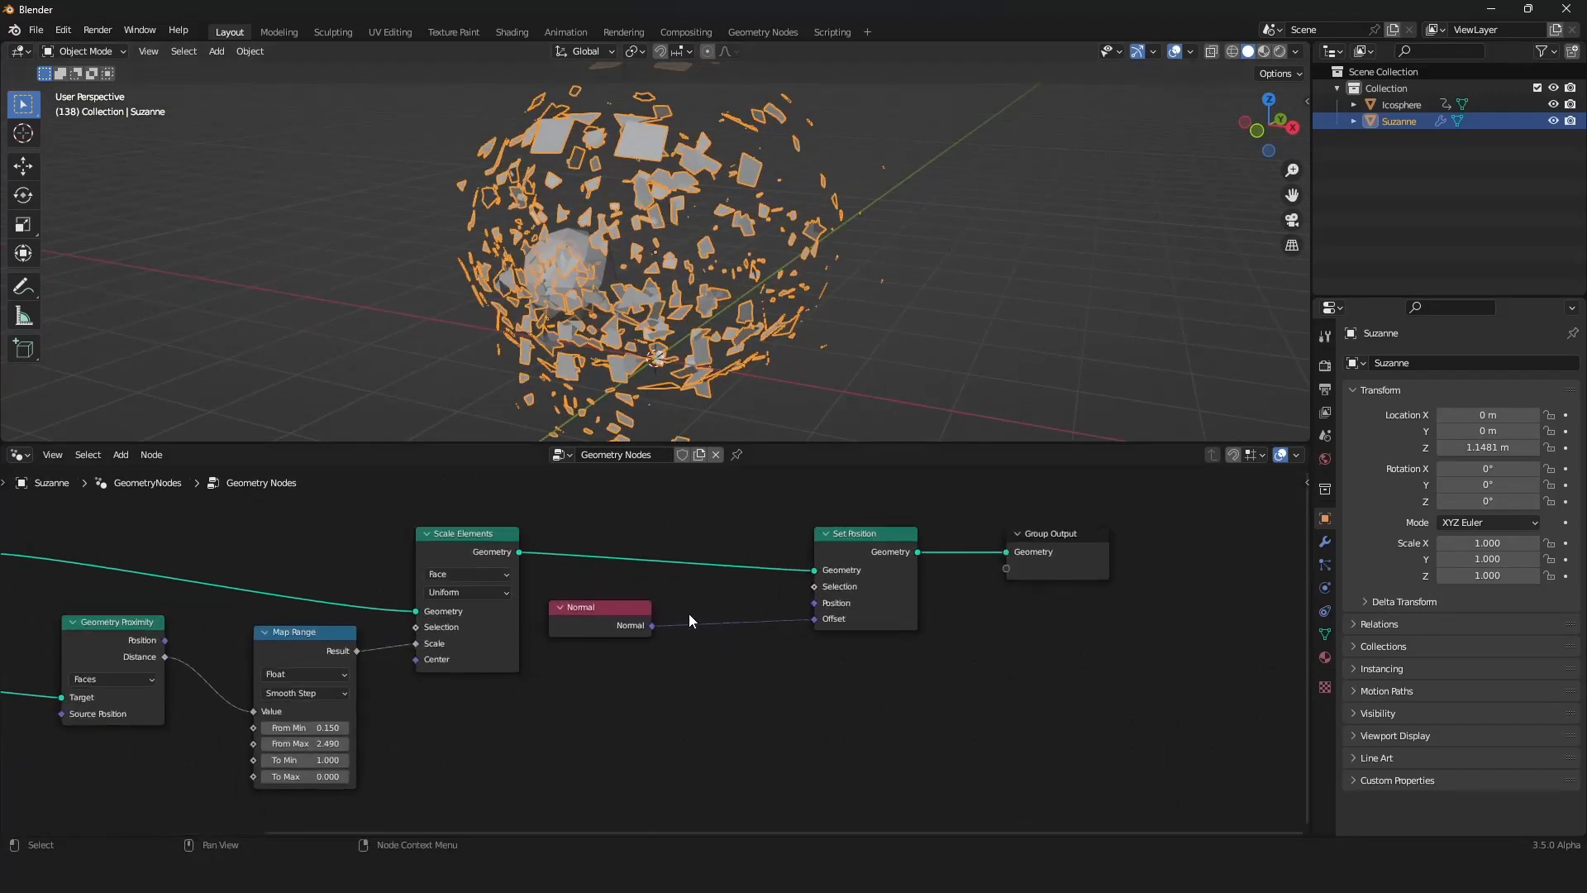
pyautogui.moveTo(588, 627); pyautogui.dragTo(573, 597)
pyautogui.hotkey('shift', 'a')
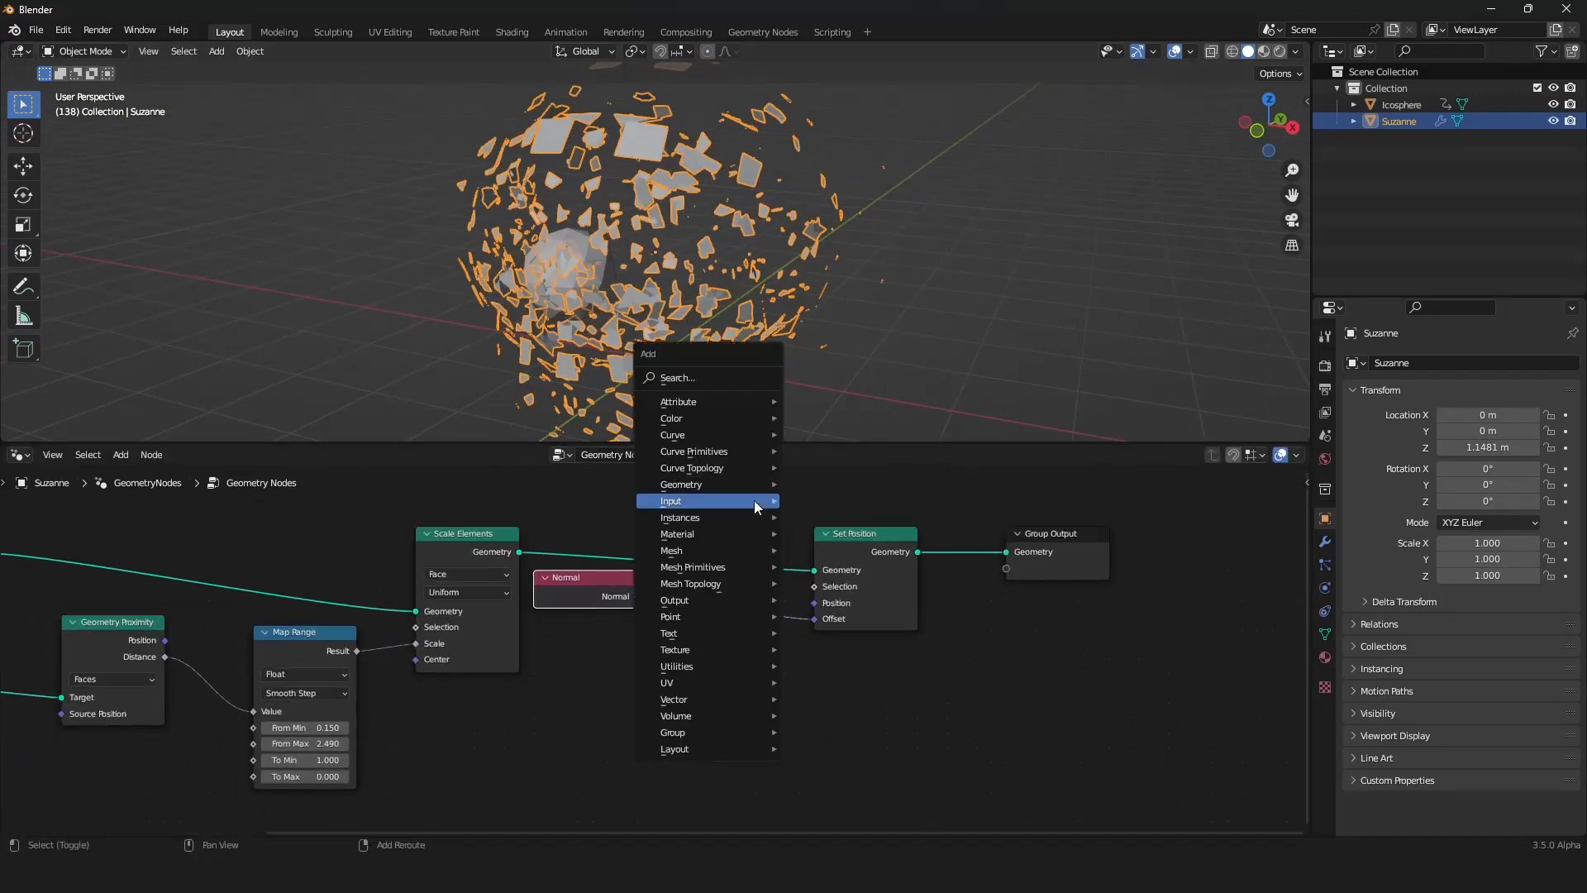
pyautogui.click(724, 377)
pyautogui.write('ve')
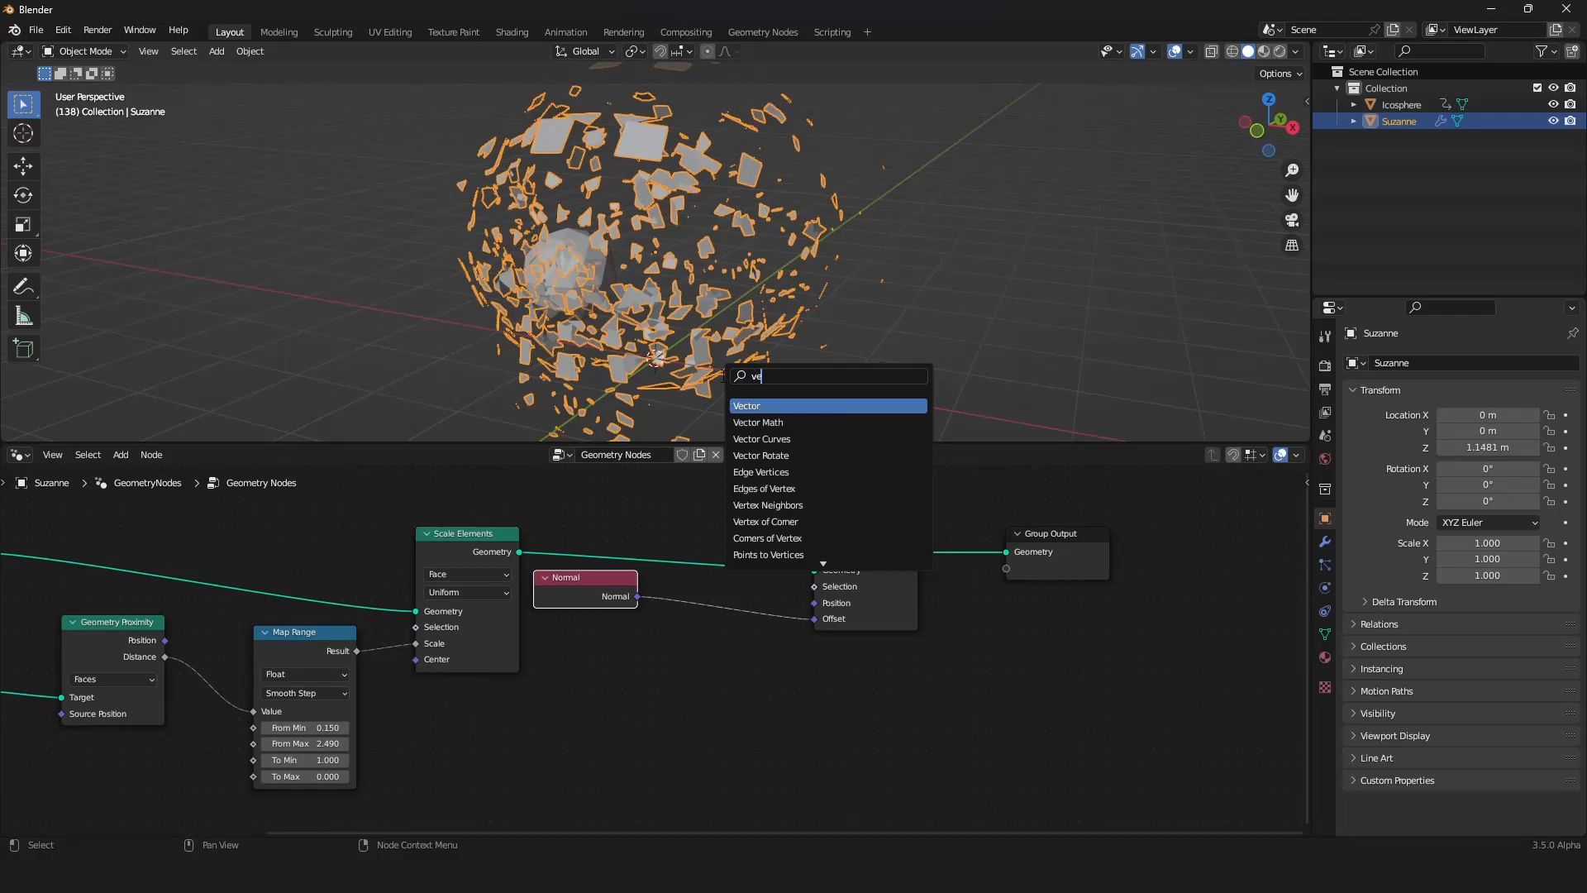
pyautogui.press('BackSpace')
pyautogui.press('BackSpace')
pyautogui.write('vect')
pyautogui.click(779, 422)
pyautogui.click(748, 643)
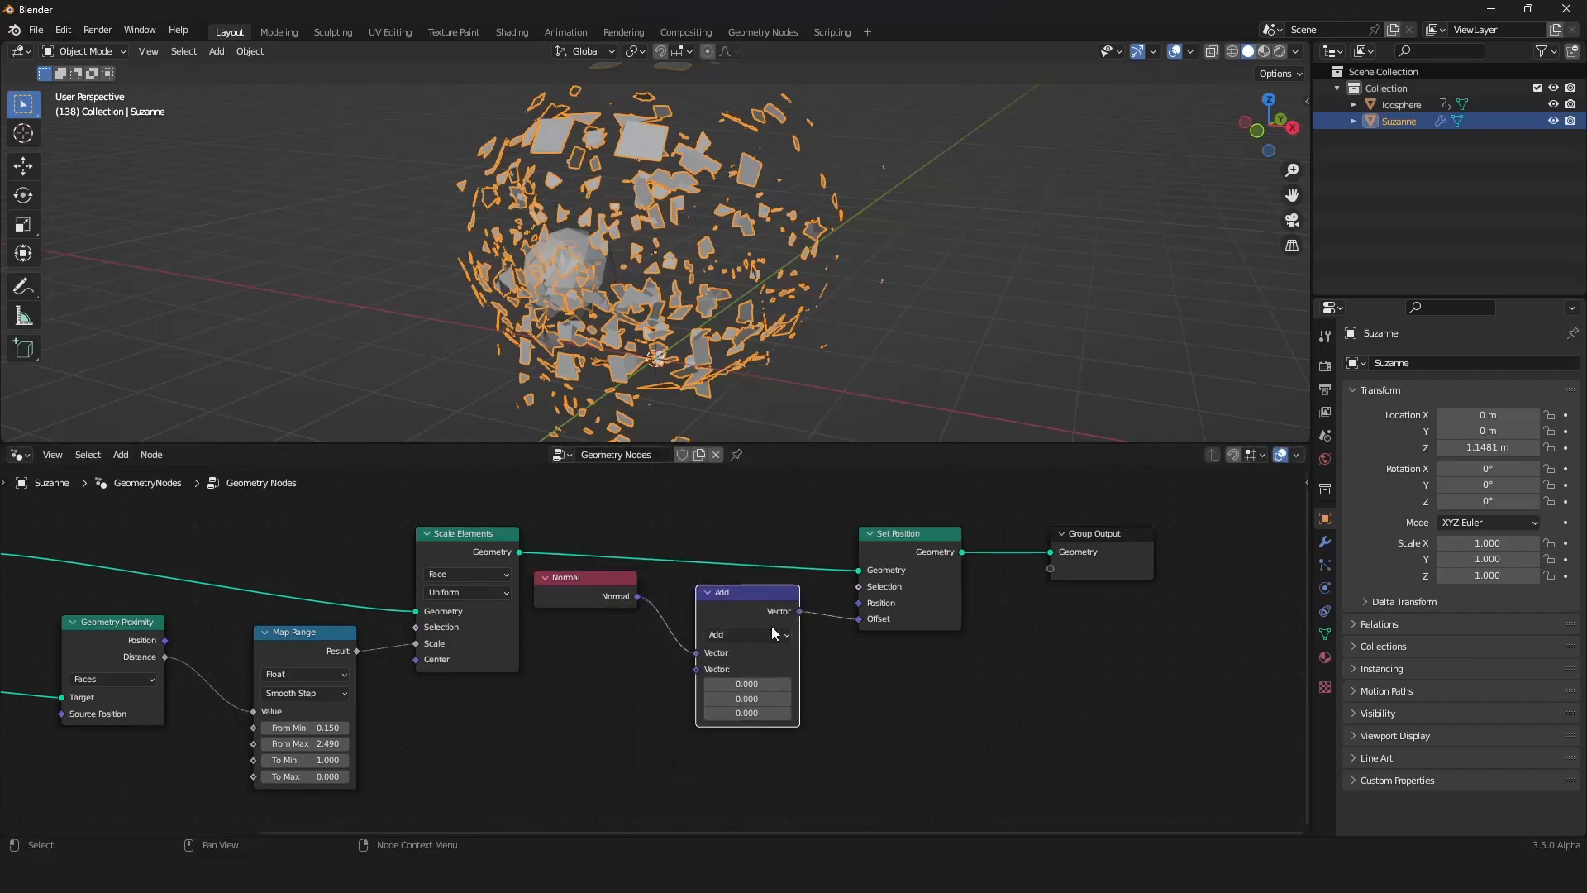
pyautogui.click(774, 641)
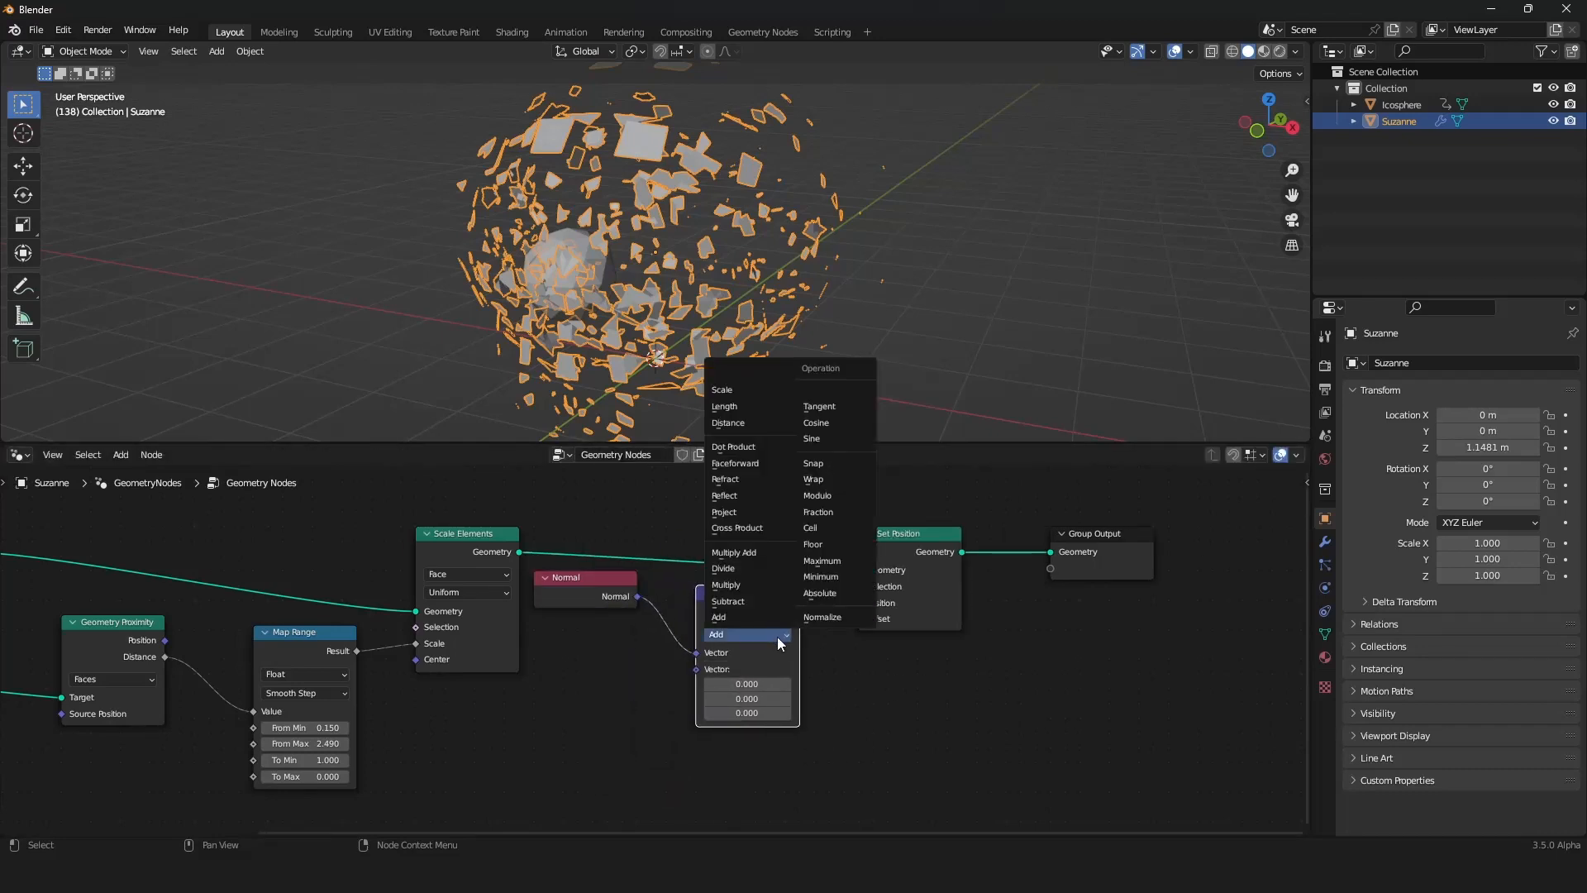
pyautogui.click(740, 390)
# Step: Connect Geometry Proximity's Distance to the Scale node's Scale input, routing the link beneath the Map Range node with two reroutes
pyautogui.moveTo(426, 738); pyautogui.dragTo(460, 698, button='middle')
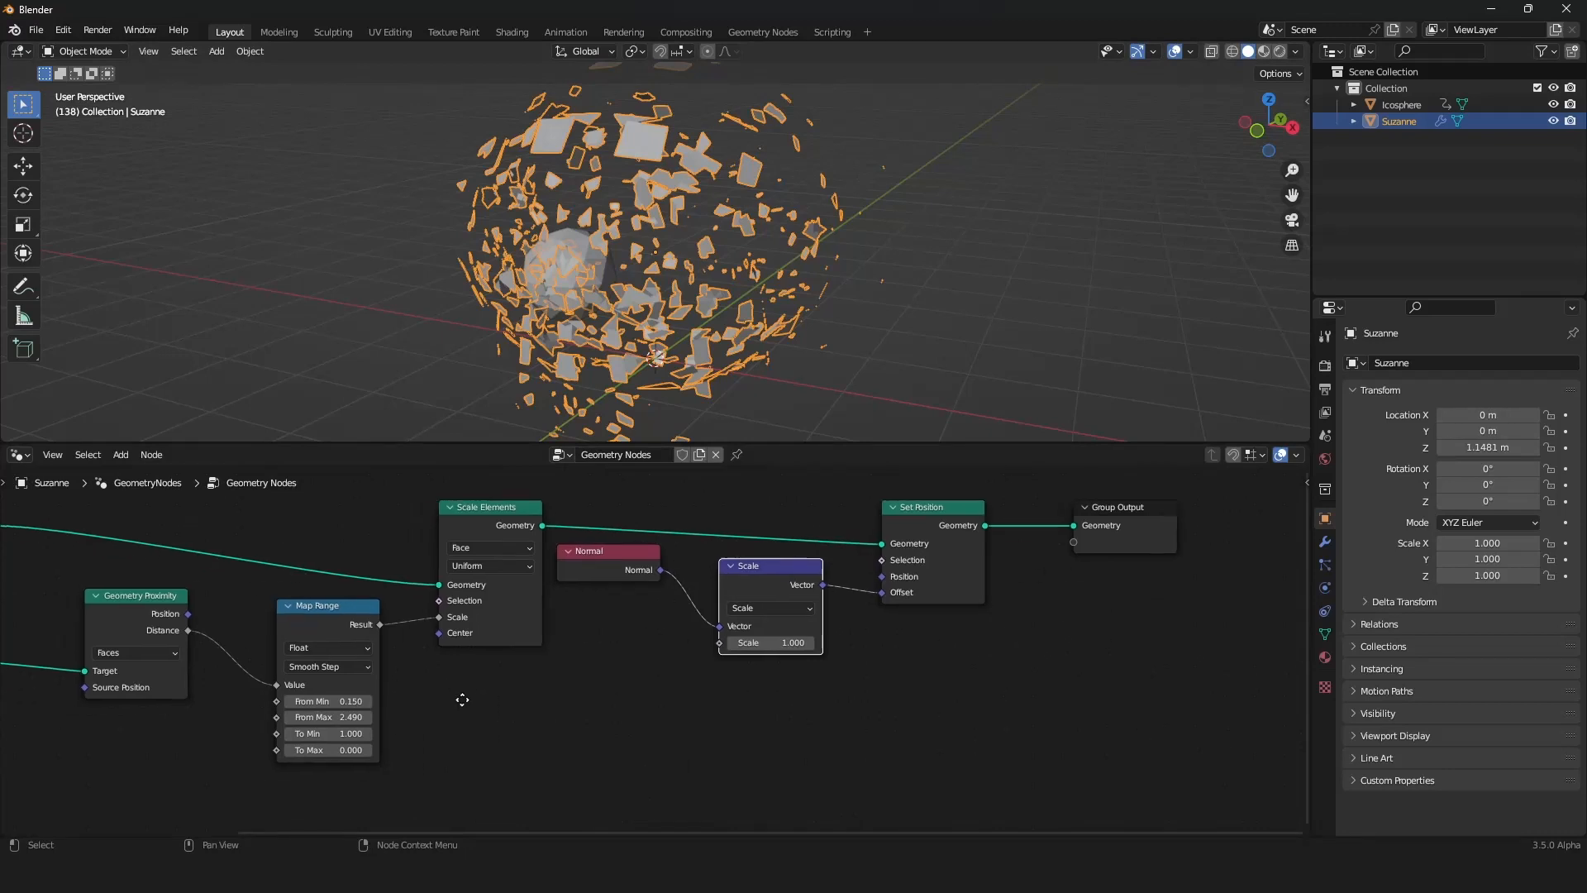
pyautogui.moveTo(192, 632); pyautogui.dragTo(725, 644)
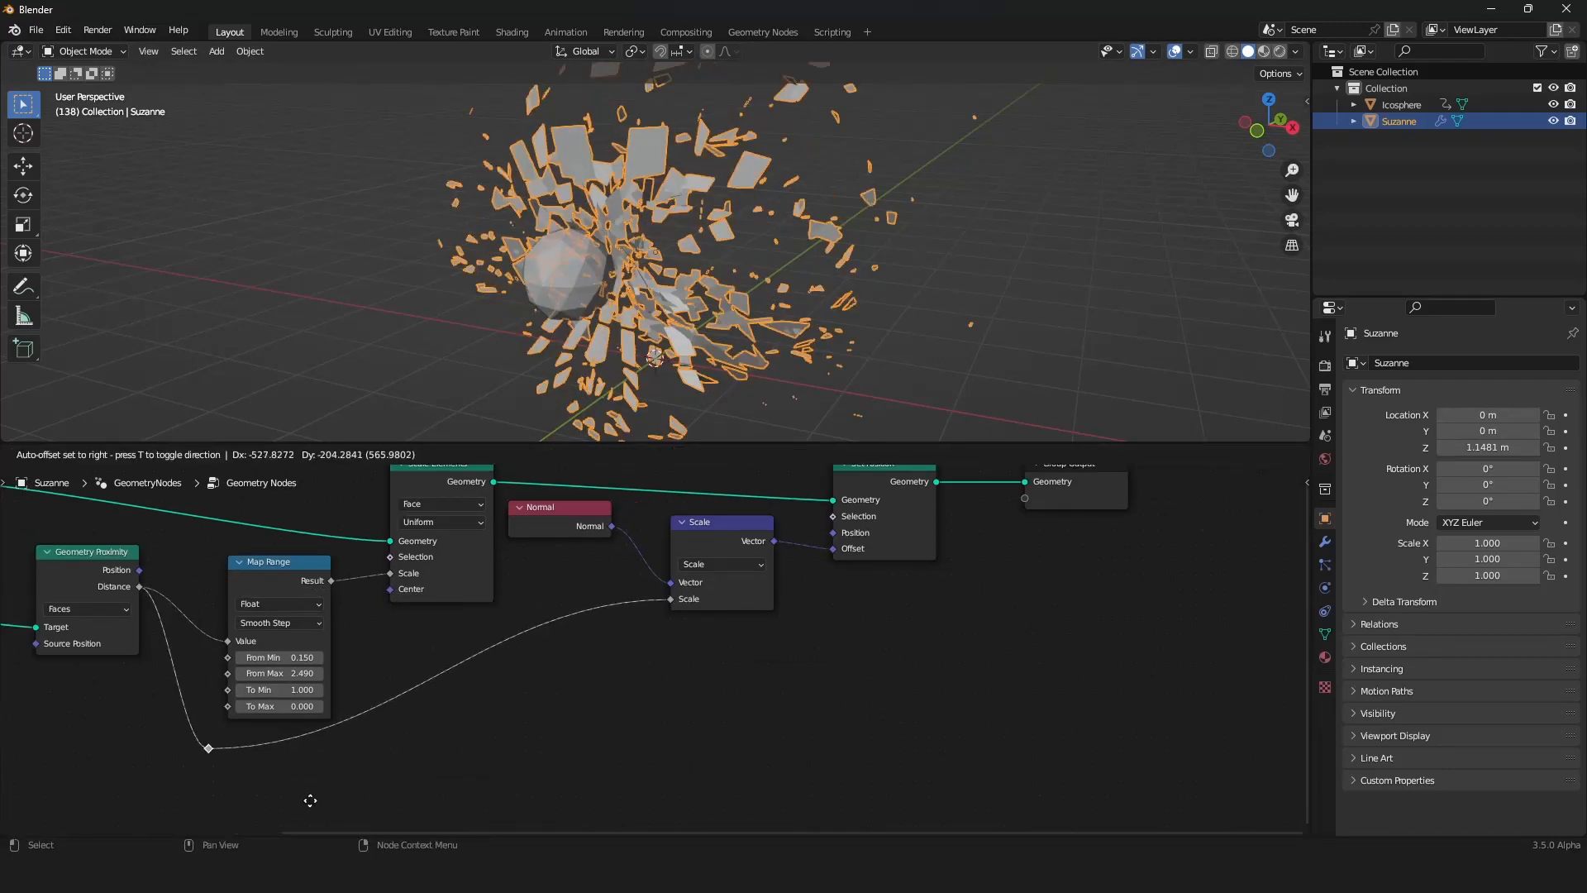
pyautogui.click(310, 799)
pyautogui.keyDown('shift'); pyautogui.moveTo(382, 668); pyautogui.dragTo(407, 758, button='right'); pyautogui.keyUp('shift')
pyautogui.press('g')
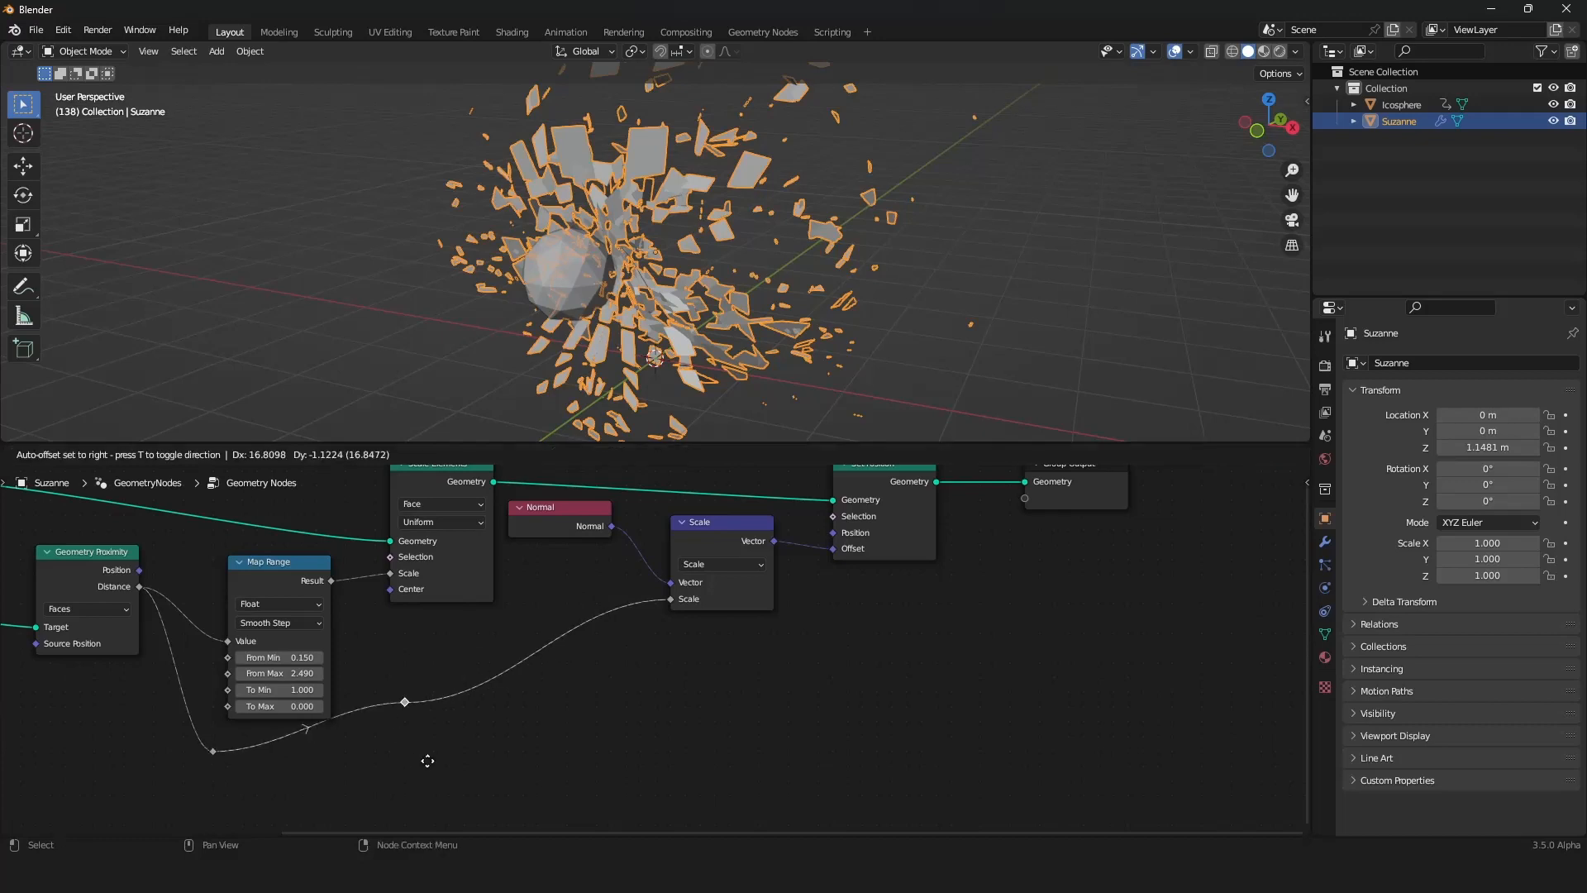
pyautogui.click(638, 807)
pyautogui.scroll(-4, 640, 801)
pyautogui.moveTo(697, 716); pyautogui.dragTo(839, 746, button='middle')
pyautogui.moveTo(897, 169); pyautogui.dragTo(936, 230, button='middle')
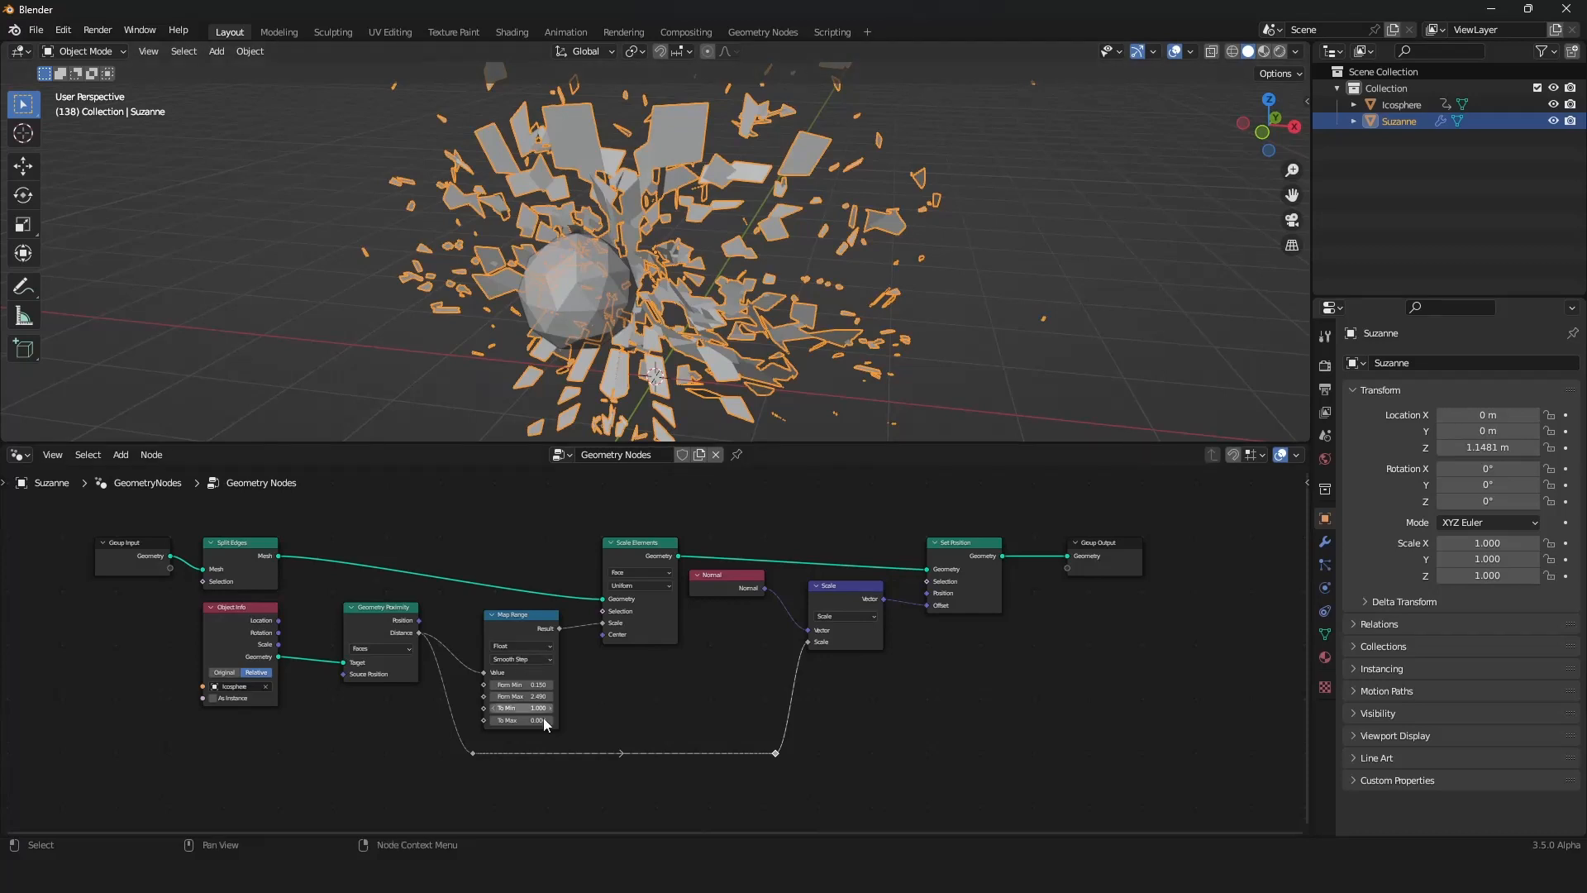
# Step: Insert a second Map Range node into the distance link between the two reroutes
pyautogui.scroll(3, 546, 695)
pyautogui.click(500, 558)
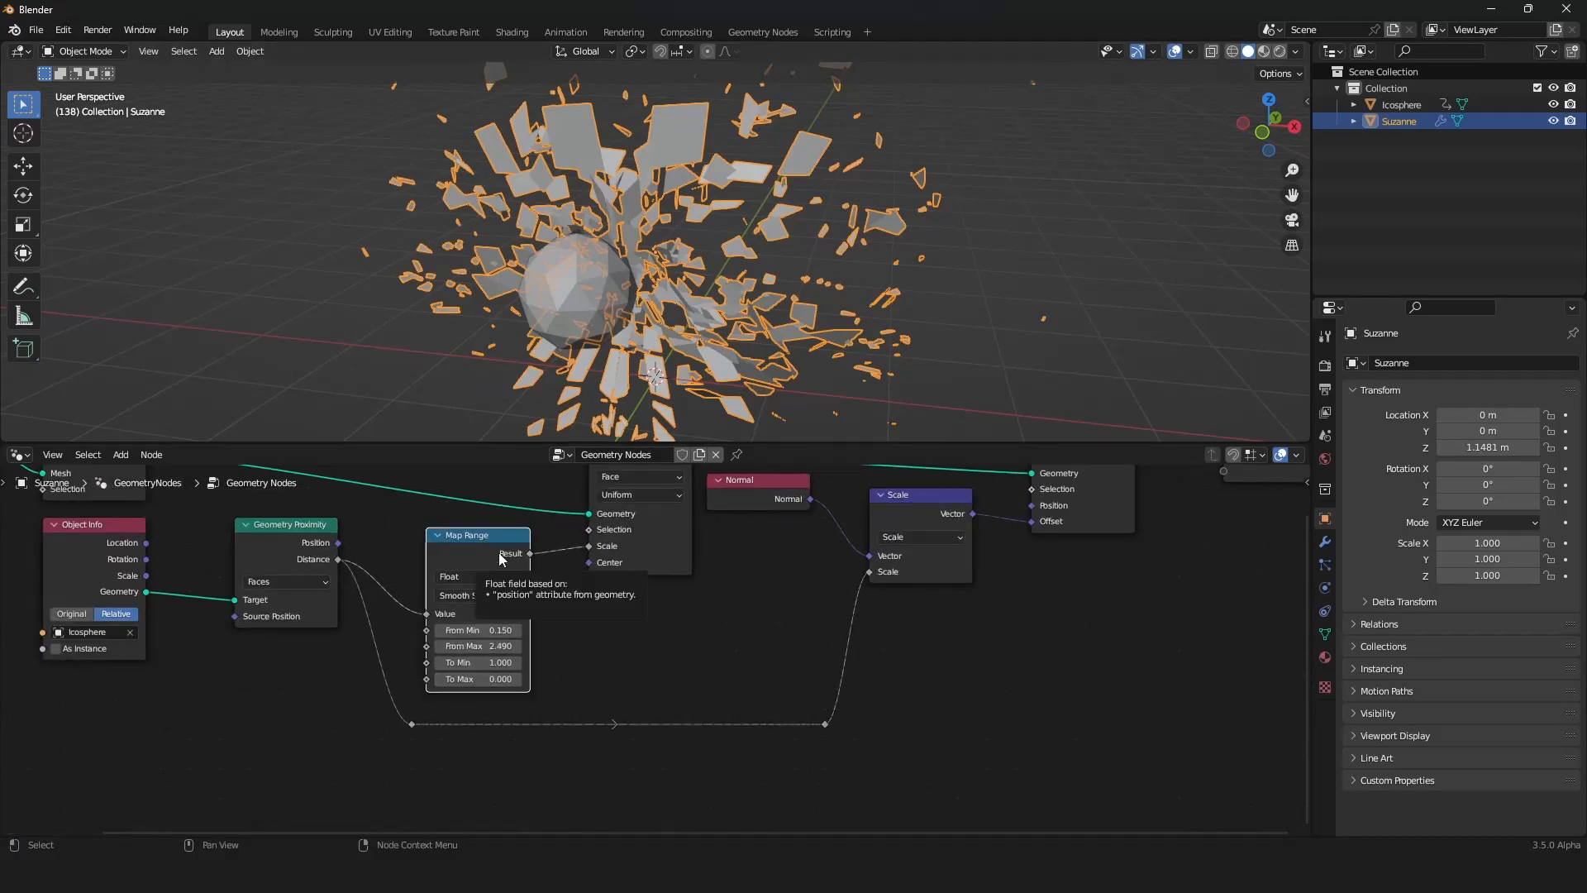
pyautogui.moveTo(680, 620); pyautogui.dragTo(653, 611, button='middle')
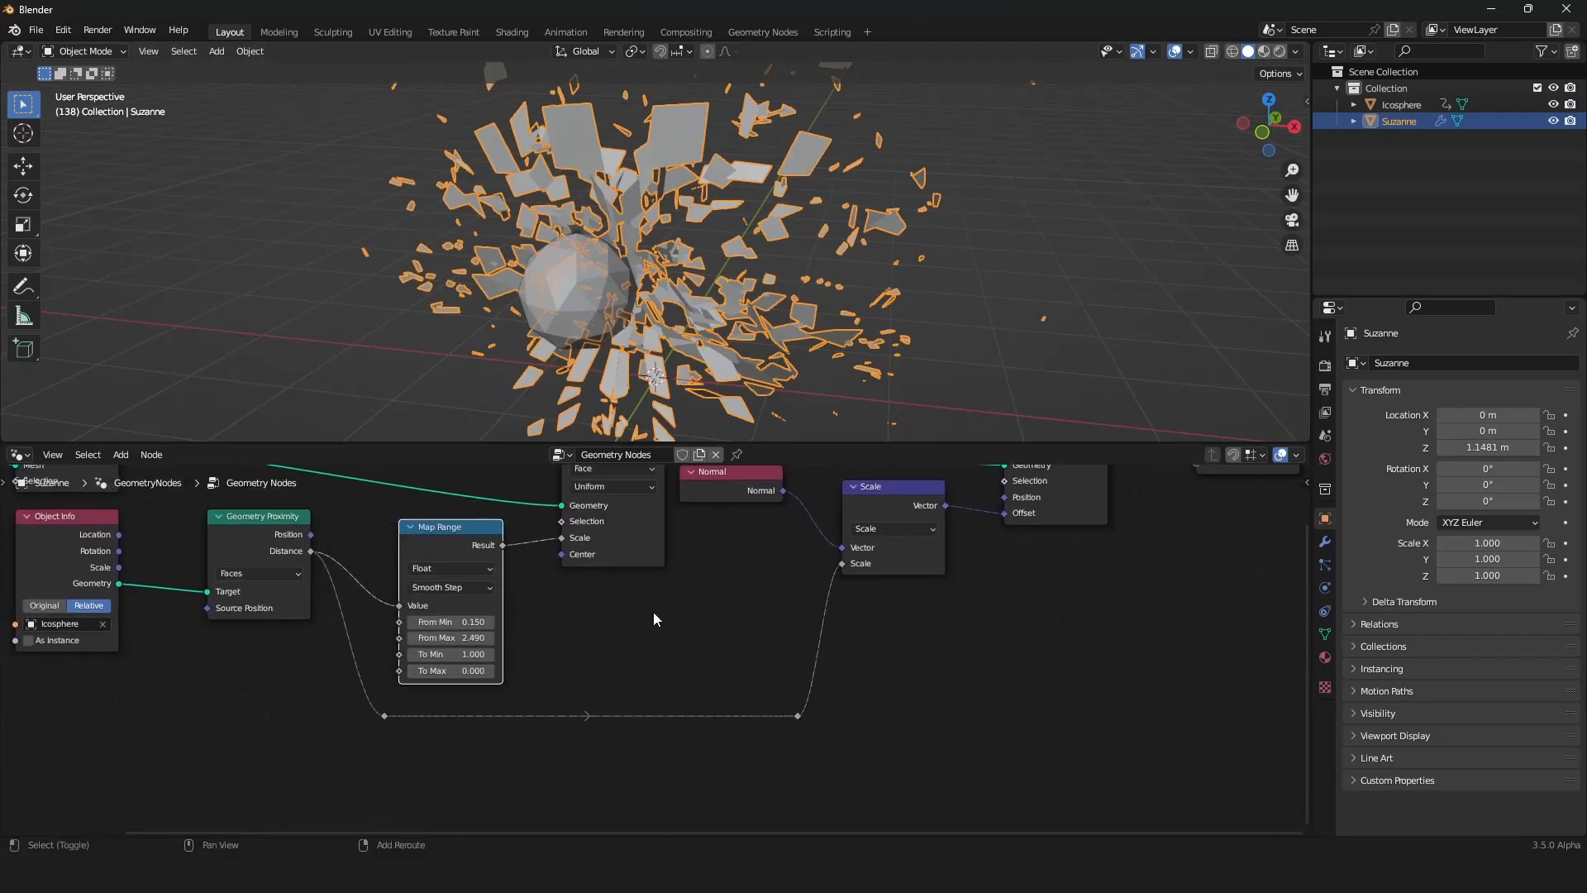
pyautogui.hotkey('shift', 'a')
pyautogui.write('mas')
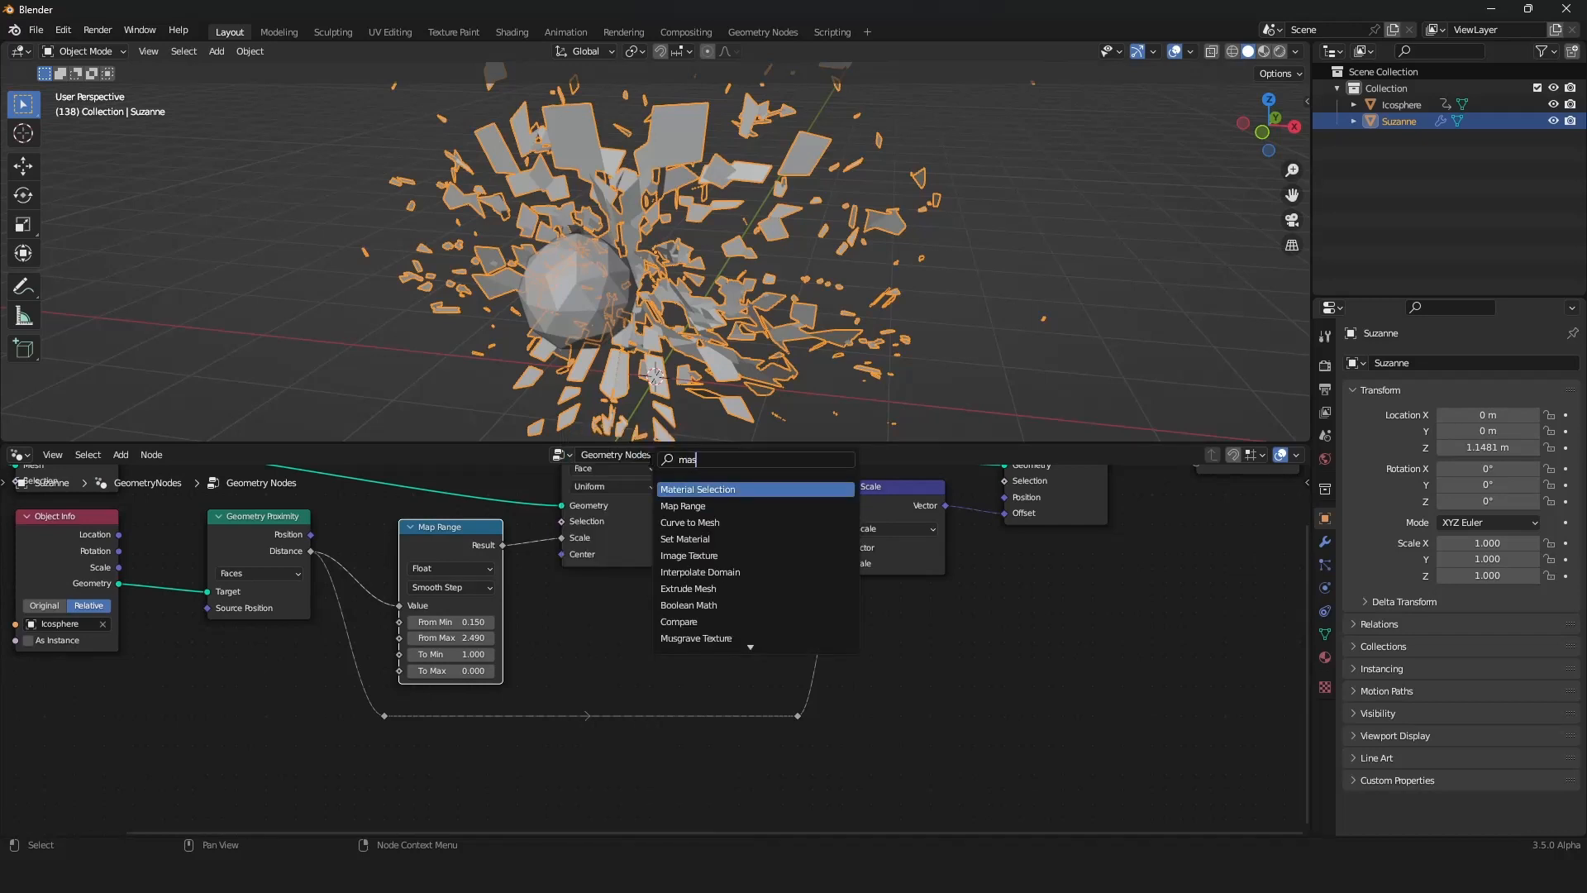
pyautogui.press('BackSpace')
pyautogui.write('p')
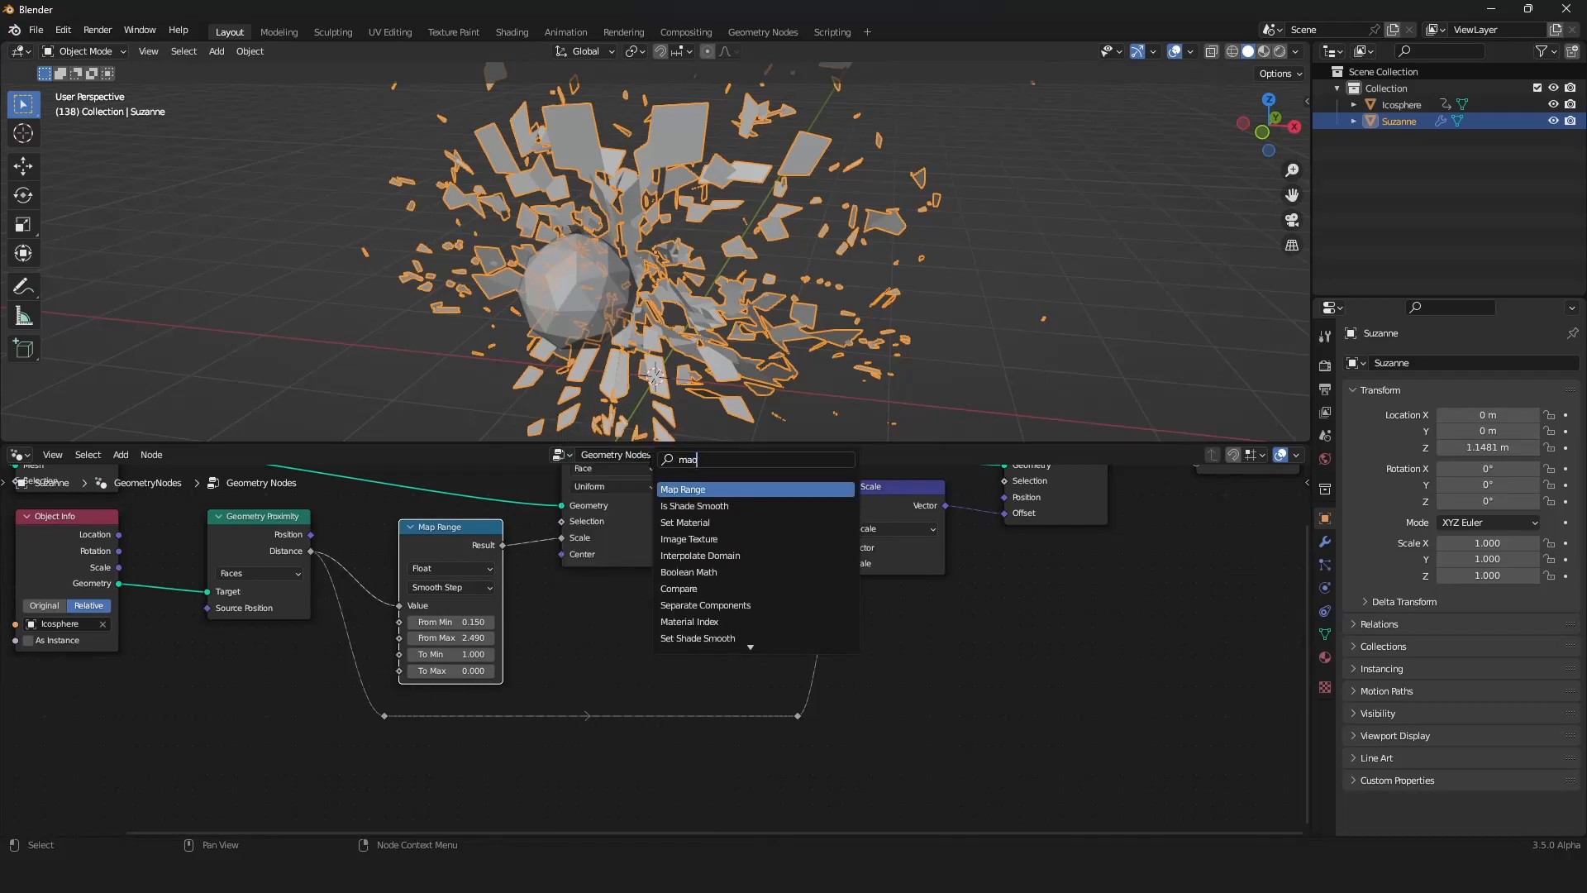
pyautogui.click(697, 489)
pyautogui.click(624, 688)
# Step: Set the second Map Range to Smooth Step interpolation with a From Max of 3.270
pyautogui.scroll(4, 595, 703)
pyautogui.moveTo(594, 703); pyautogui.dragTo(513, 595, button='middle')
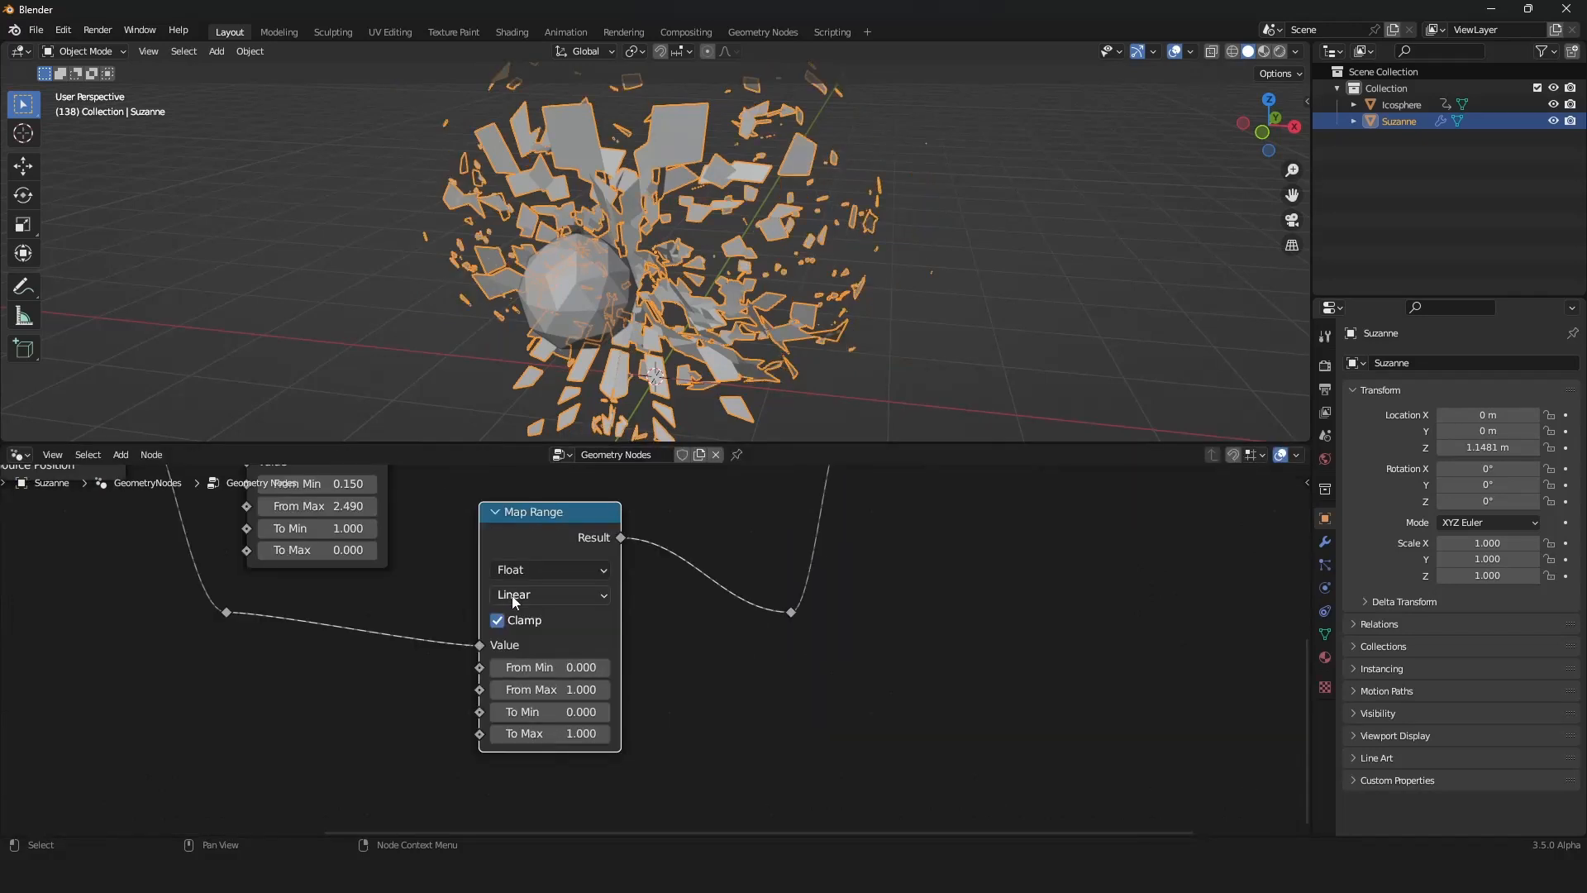
pyautogui.click(514, 596)
pyautogui.click(543, 659)
pyautogui.moveTo(543, 659)
pyautogui.mouseDown()
pyautogui.moveTo(588, 659)
pyautogui.moveTo(572, 659)
pyautogui.mouseUp()
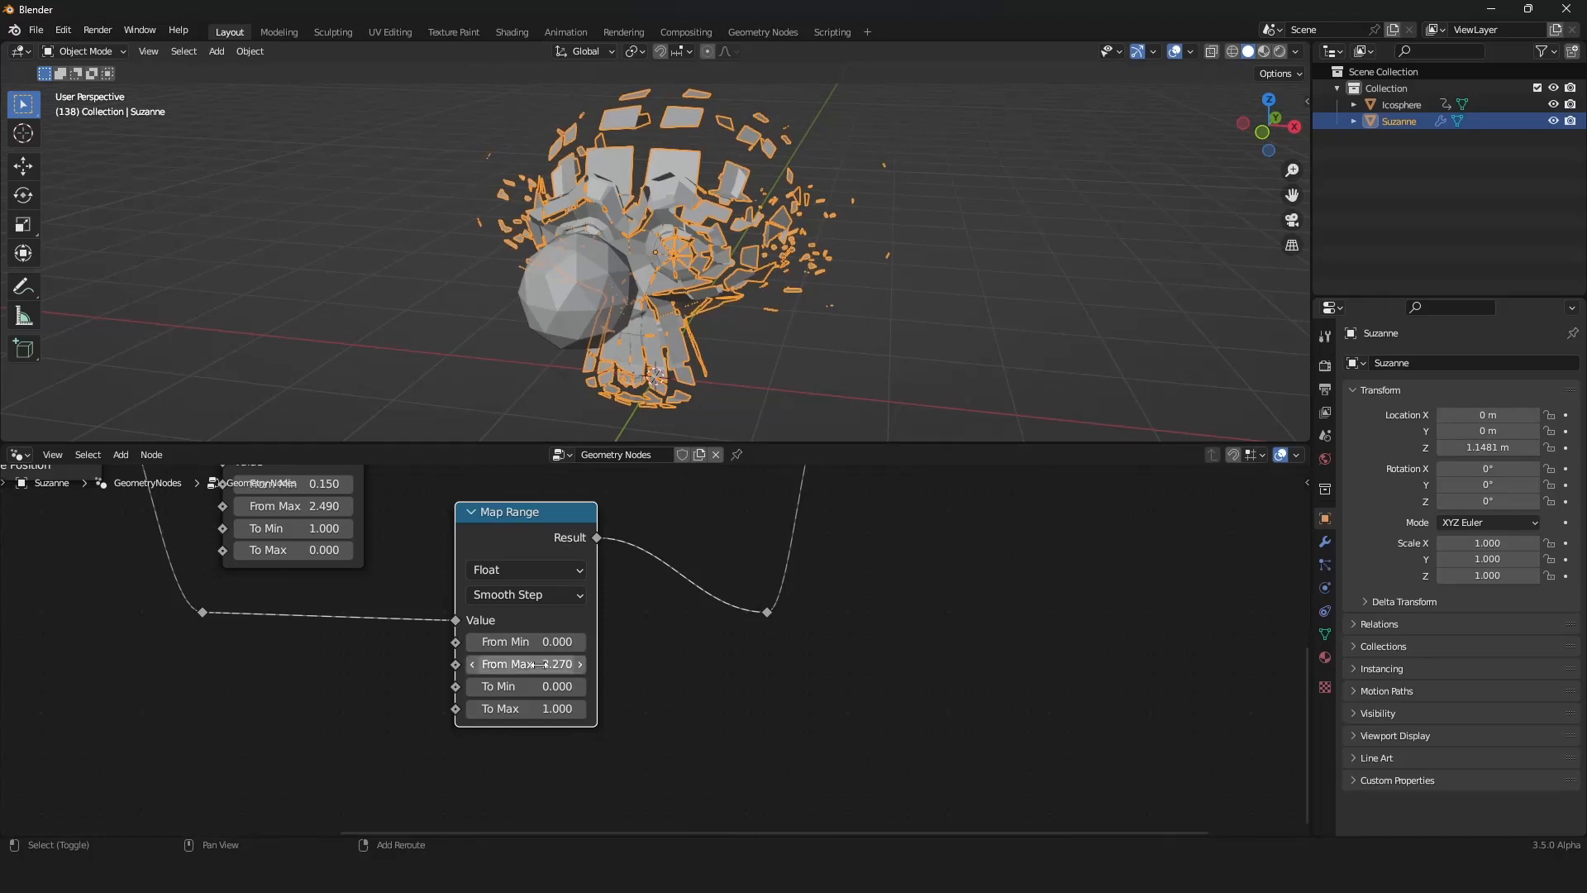
# Step: Test the face offset by moving the icosphere across the monkey head, cancel the move, and inspect the faces up close
pyautogui.click(583, 329)
pyautogui.press('g')
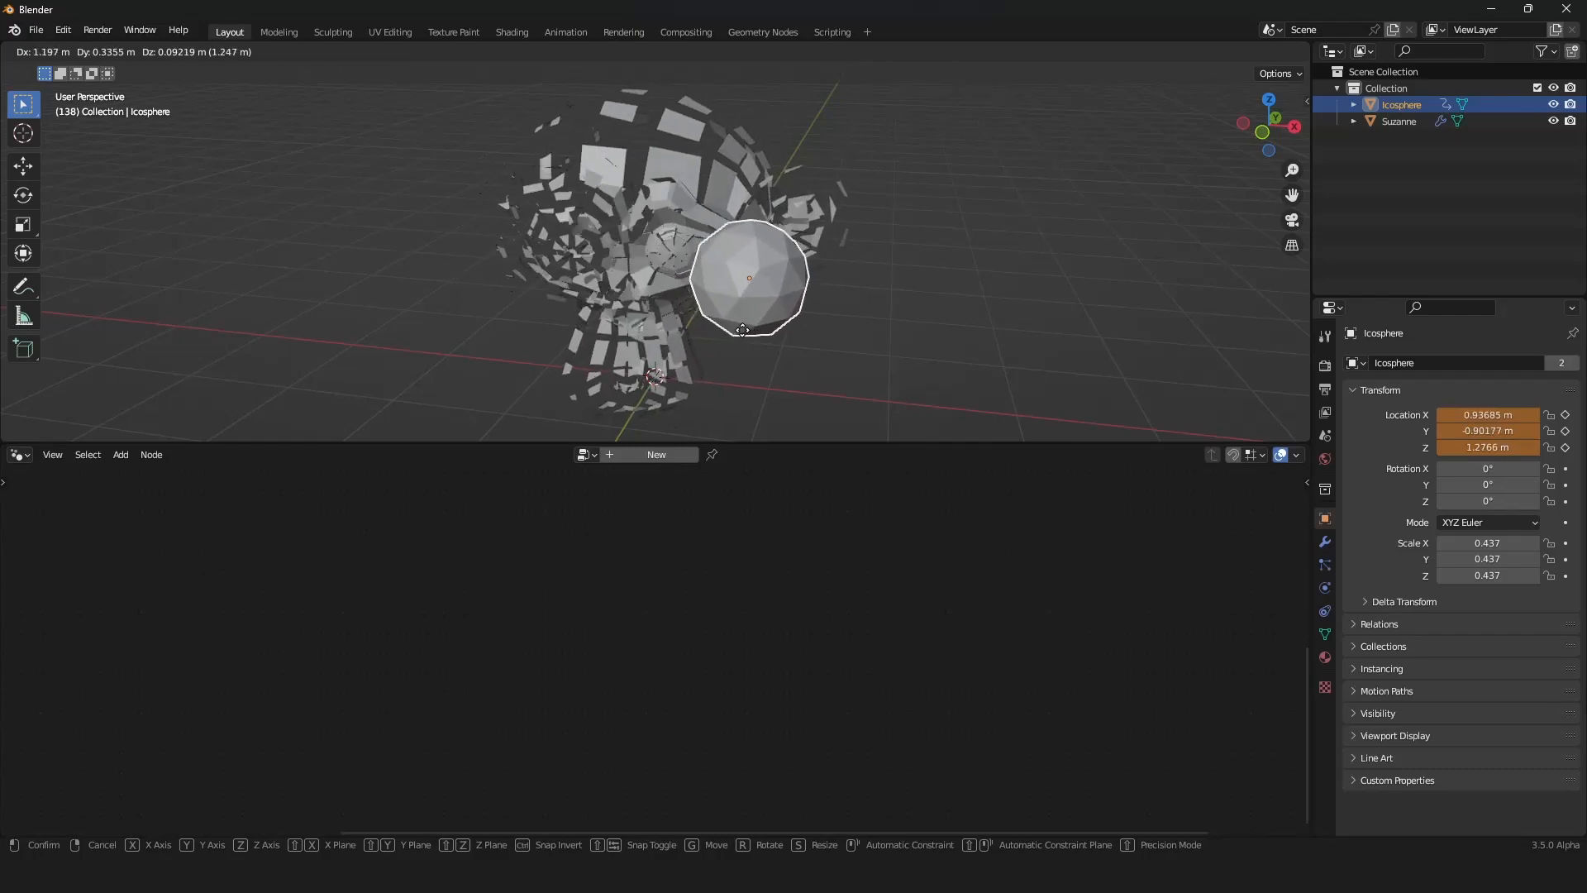
pyautogui.press('Escape')
pyautogui.click(771, 254)
pyautogui.scroll(4, 772, 255)
pyautogui.moveTo(772, 255); pyautogui.dragTo(793, 347, button='middle')
pyautogui.scroll(-3, 854, 592)
pyautogui.scroll(5, 855, 591)
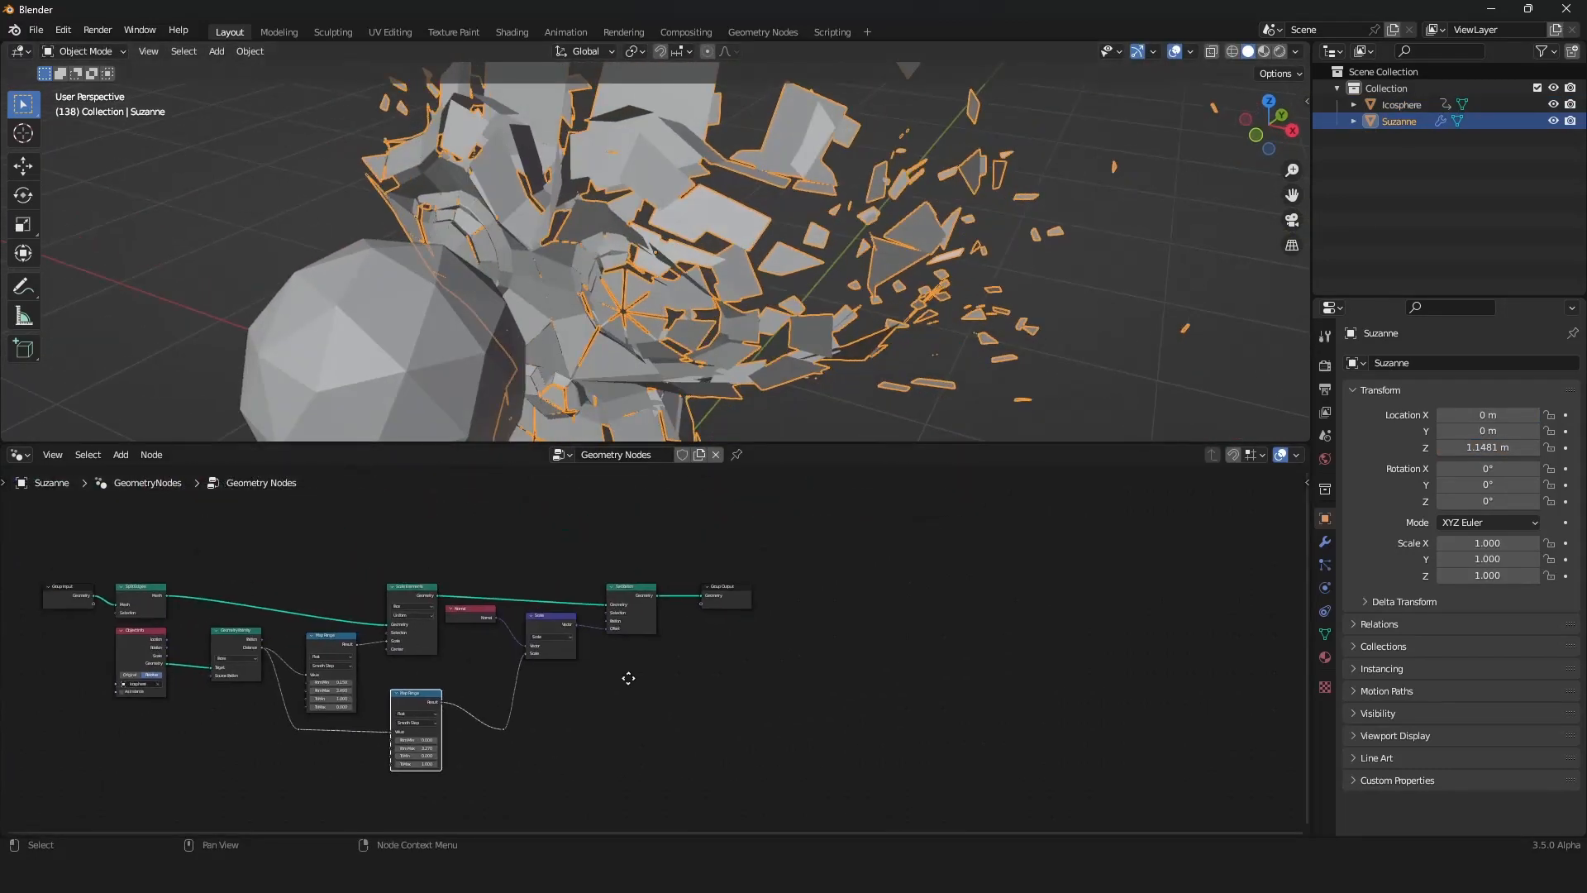
# Step: Move Group Output farther from Set Position and insert an Extrude Mesh node on the link between them
pyautogui.moveTo(712, 587); pyautogui.dragTo(994, 586)
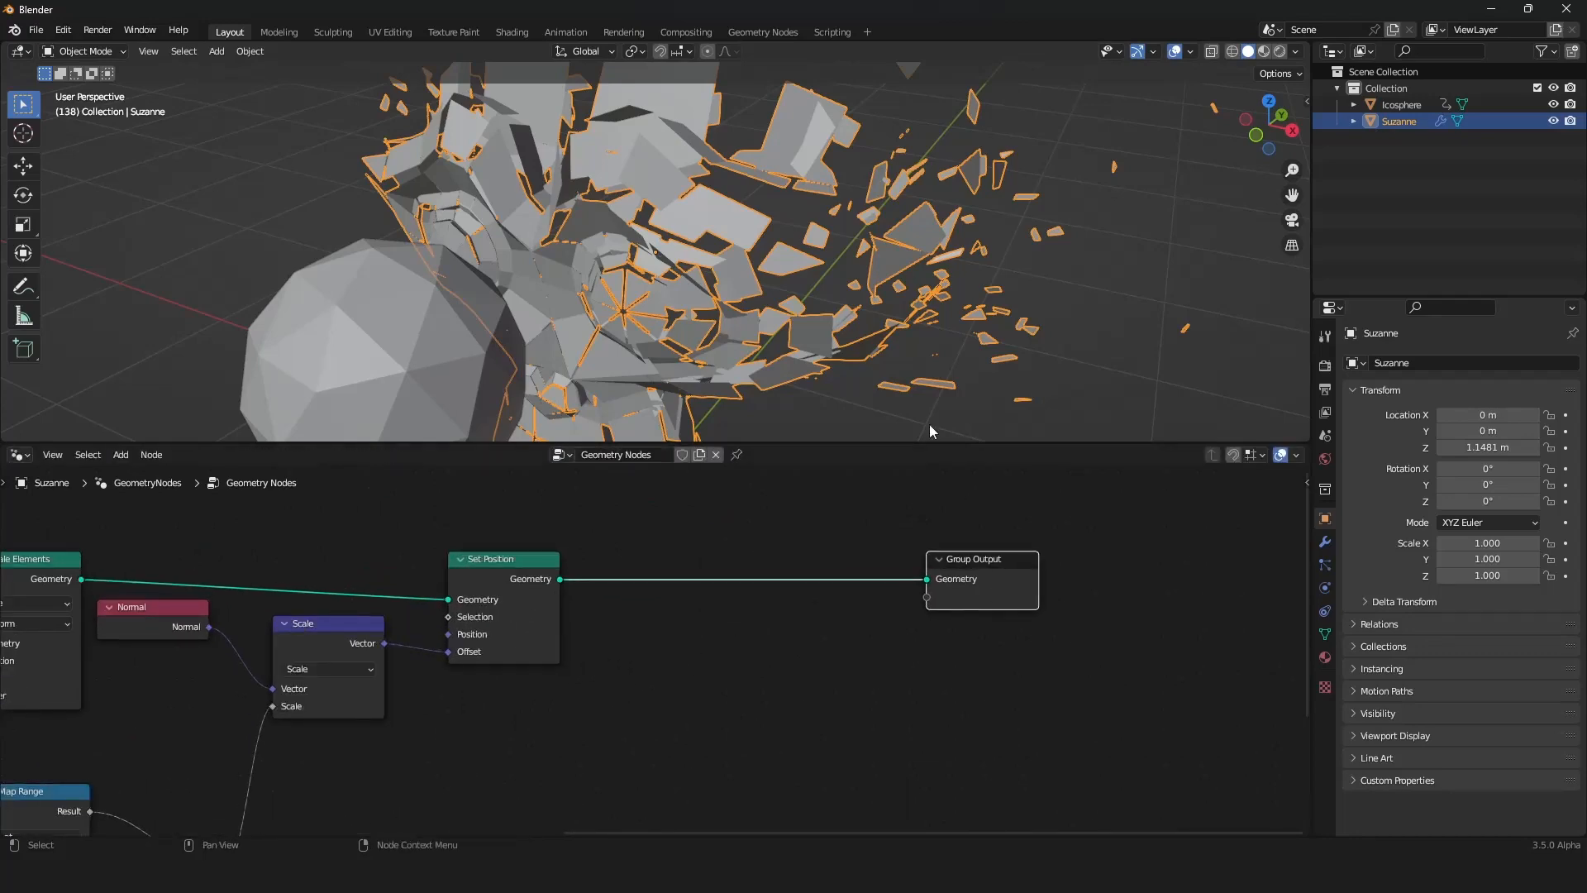
pyautogui.scroll(6, 836, 355)
pyautogui.scroll(-6, 790, 355)
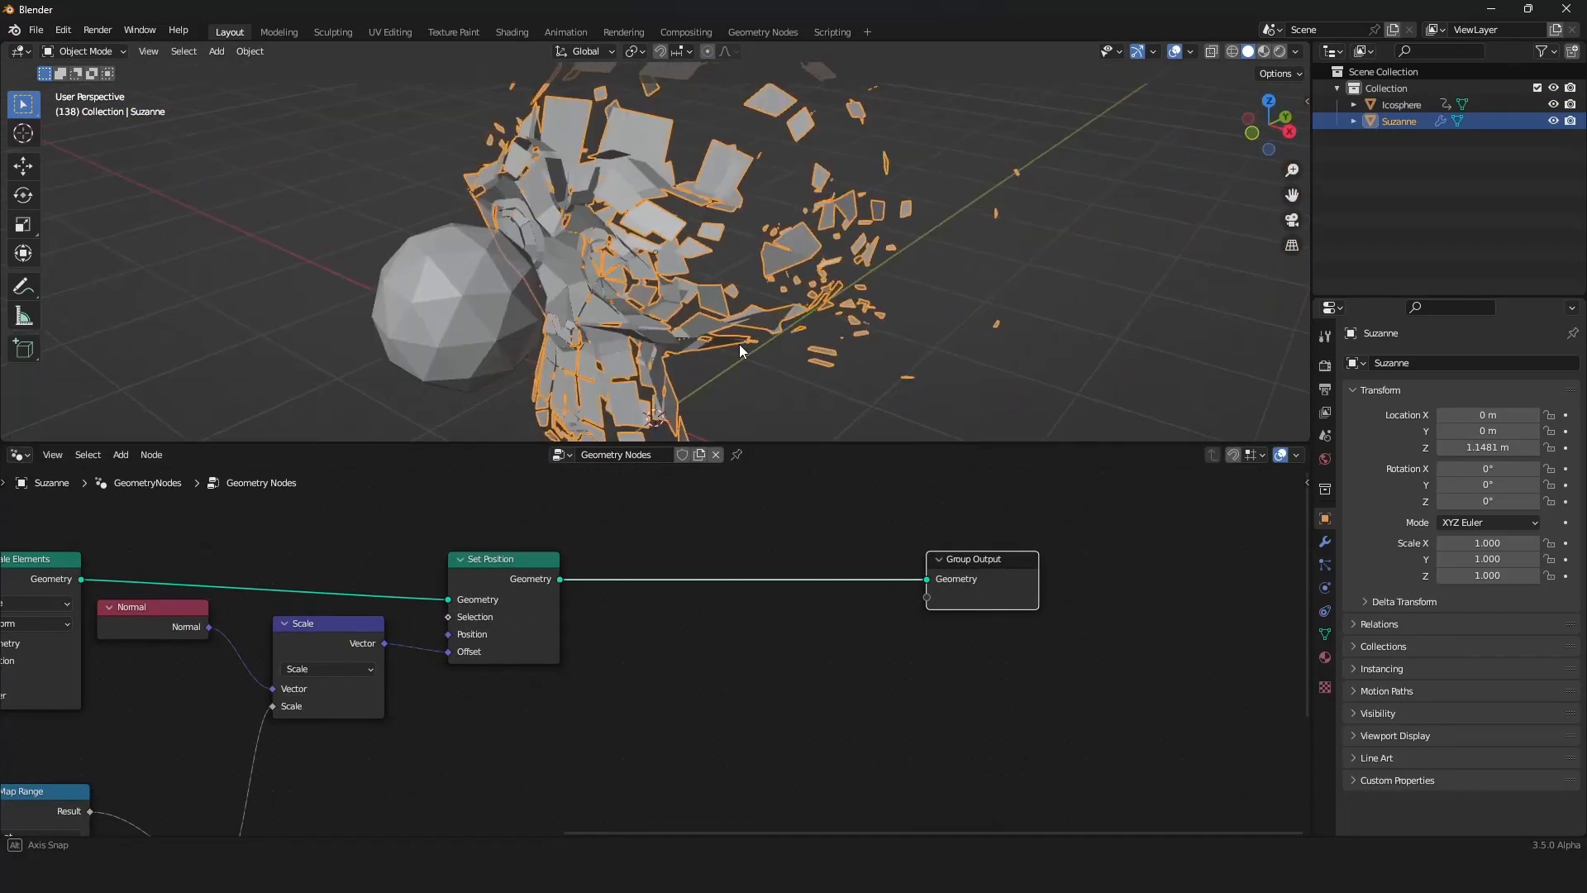
pyautogui.scroll(-2, 593, 622)
pyautogui.scroll(2, 623, 628)
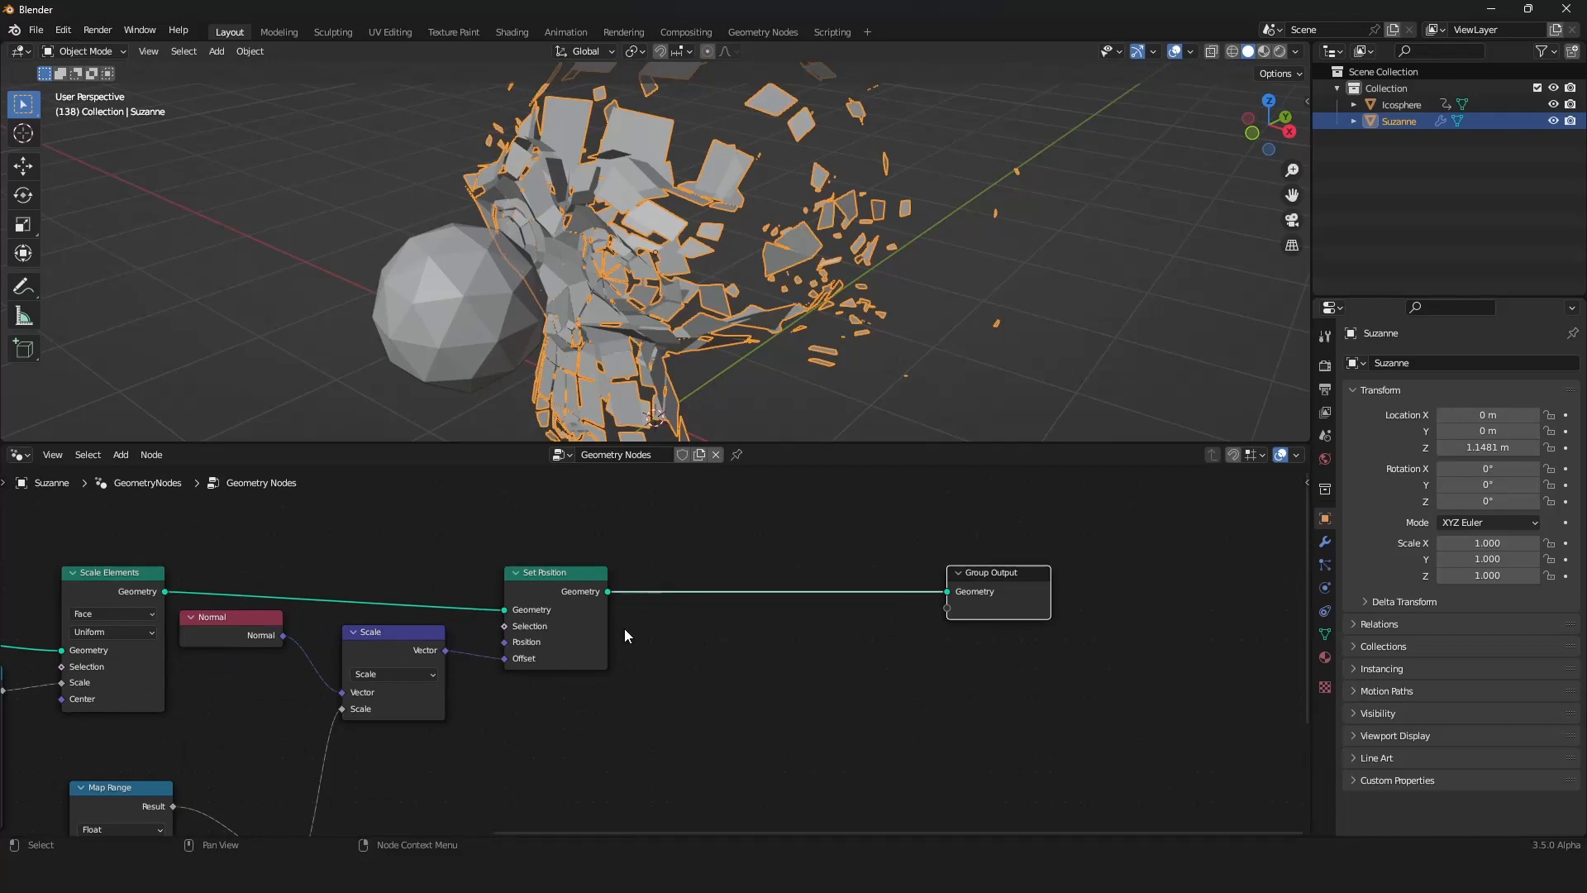
pyautogui.hotkey('shift', 'a')
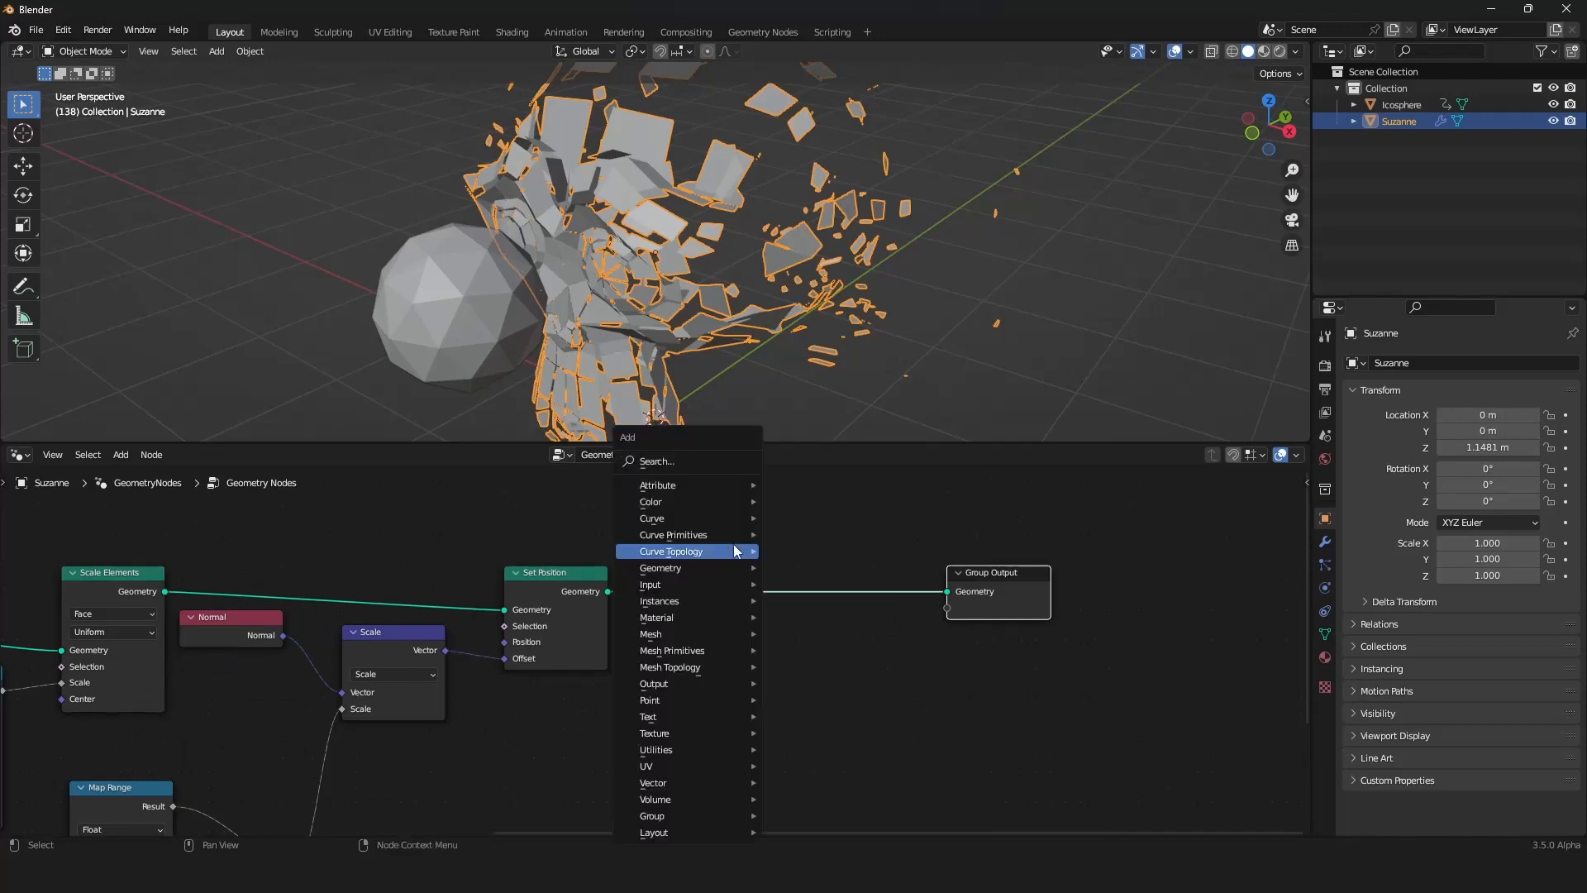
pyautogui.moveTo(703, 639)
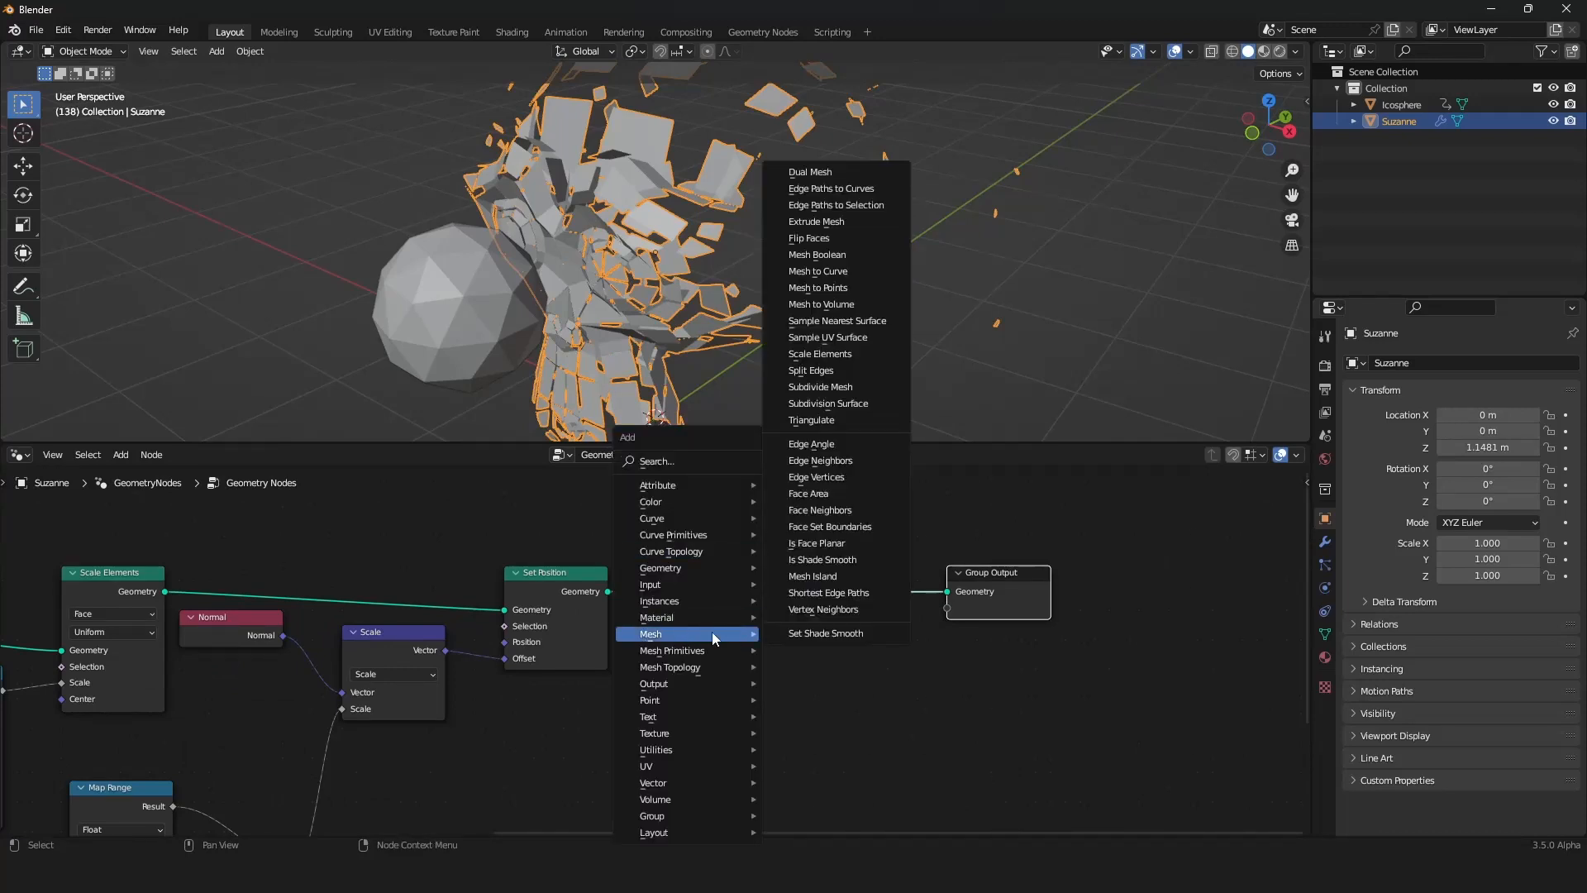
pyautogui.click(850, 221)
pyautogui.click(648, 545)
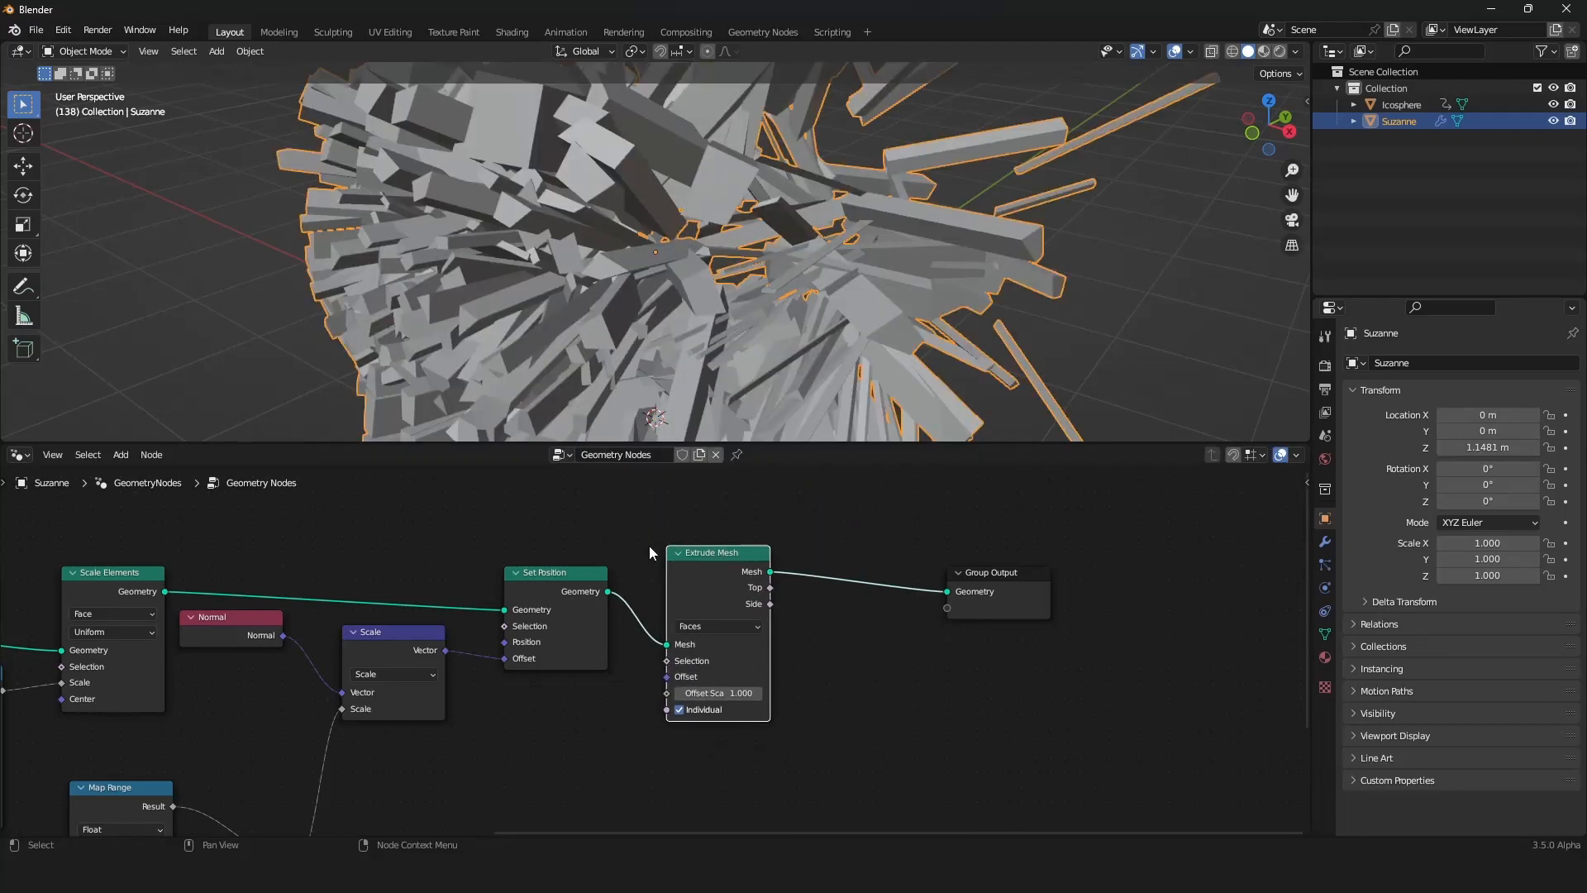
# Step: Reduce the Extrude Mesh Offset Scale to -0.030, checking the thickness of the extruded faces
pyautogui.moveTo(724, 691); pyautogui.dragTo(726, 691)
pyautogui.scroll(-4, 696, 306)
pyautogui.moveTo(696, 306)
pyautogui.mouseDown(button='middle')
pyautogui.moveTo(813, 306)
pyautogui.moveTo(671, 288)
pyautogui.mouseUp(button='middle')
pyautogui.scroll(4, 733, 285)
pyautogui.moveTo(721, 693); pyautogui.dragTo(688, 693)
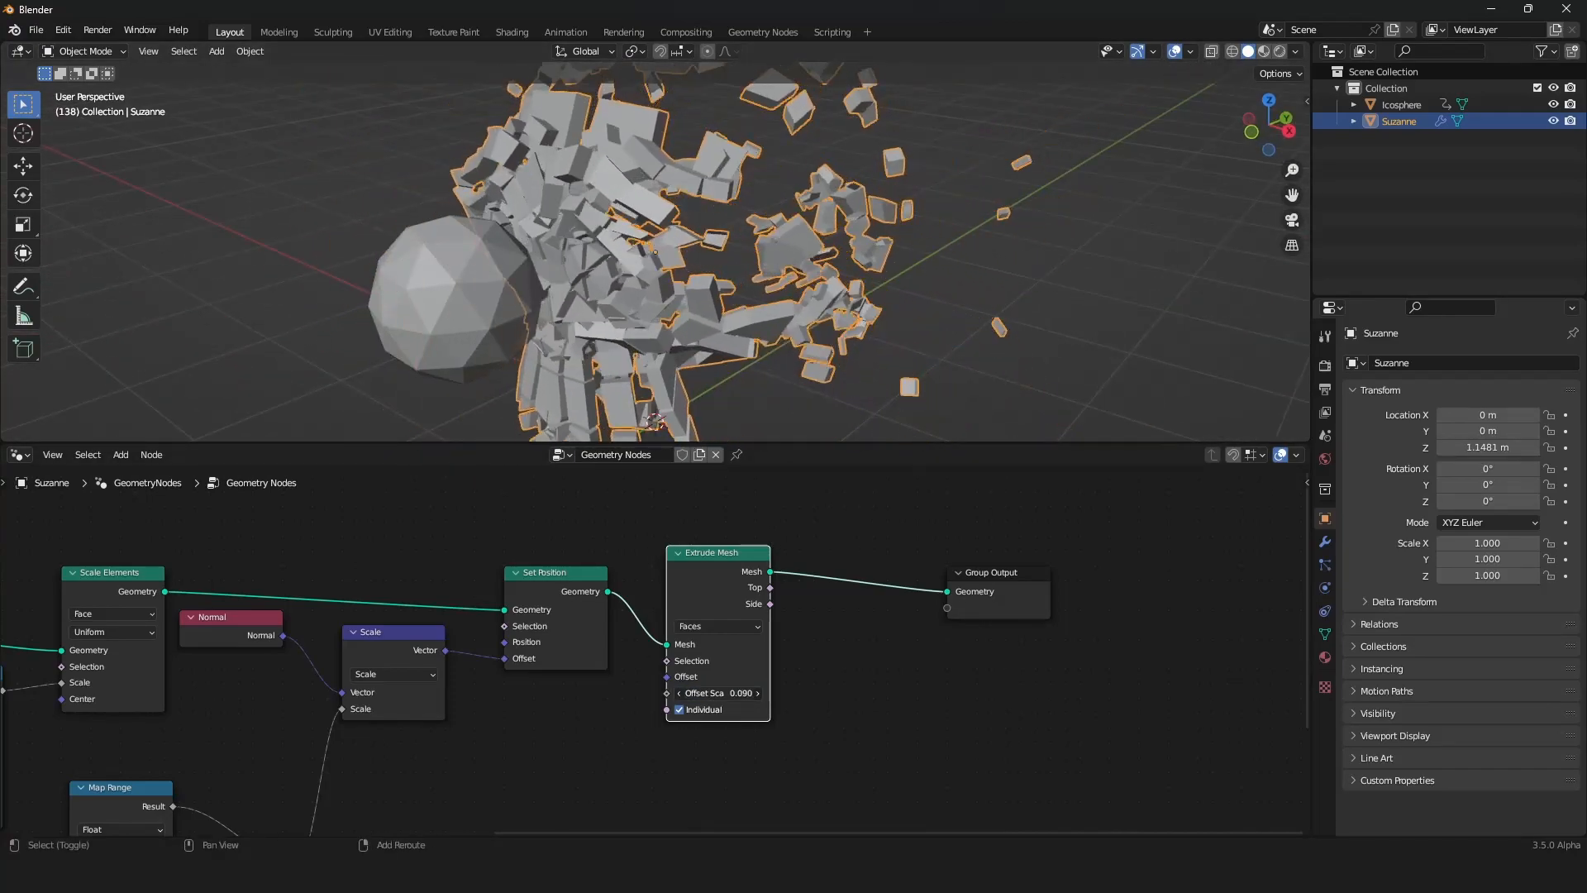
pyautogui.scroll(4, 681, 315)
pyautogui.moveTo(681, 315); pyautogui.dragTo(719, 322, button='middle')
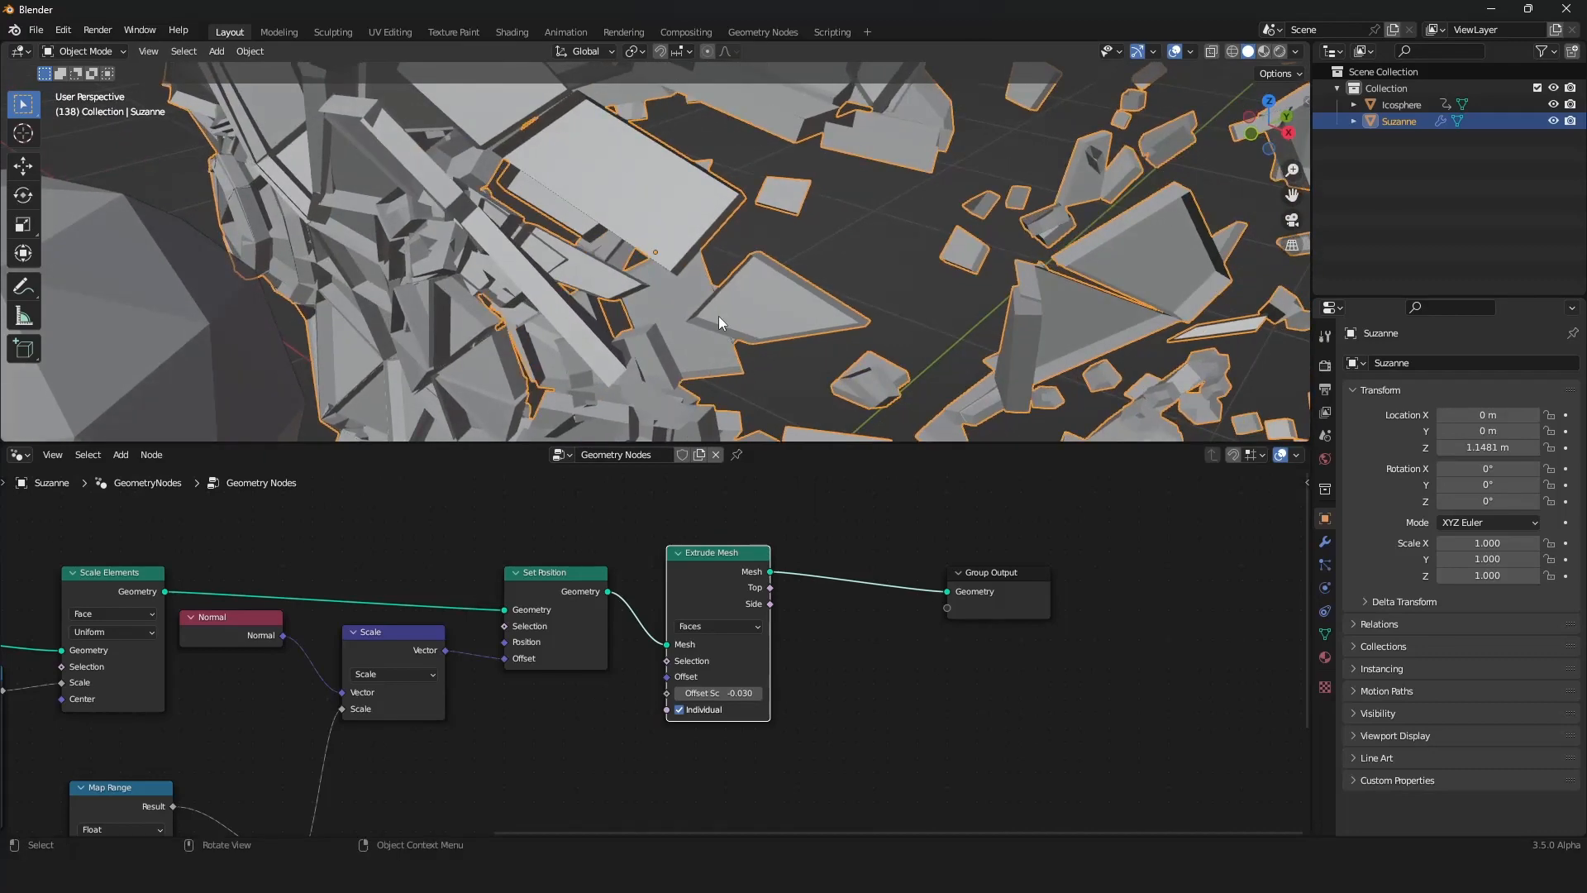
pyautogui.scroll(-4, 621, 207)
pyautogui.moveTo(622, 220); pyautogui.dragTo(604, 248, button='middle')
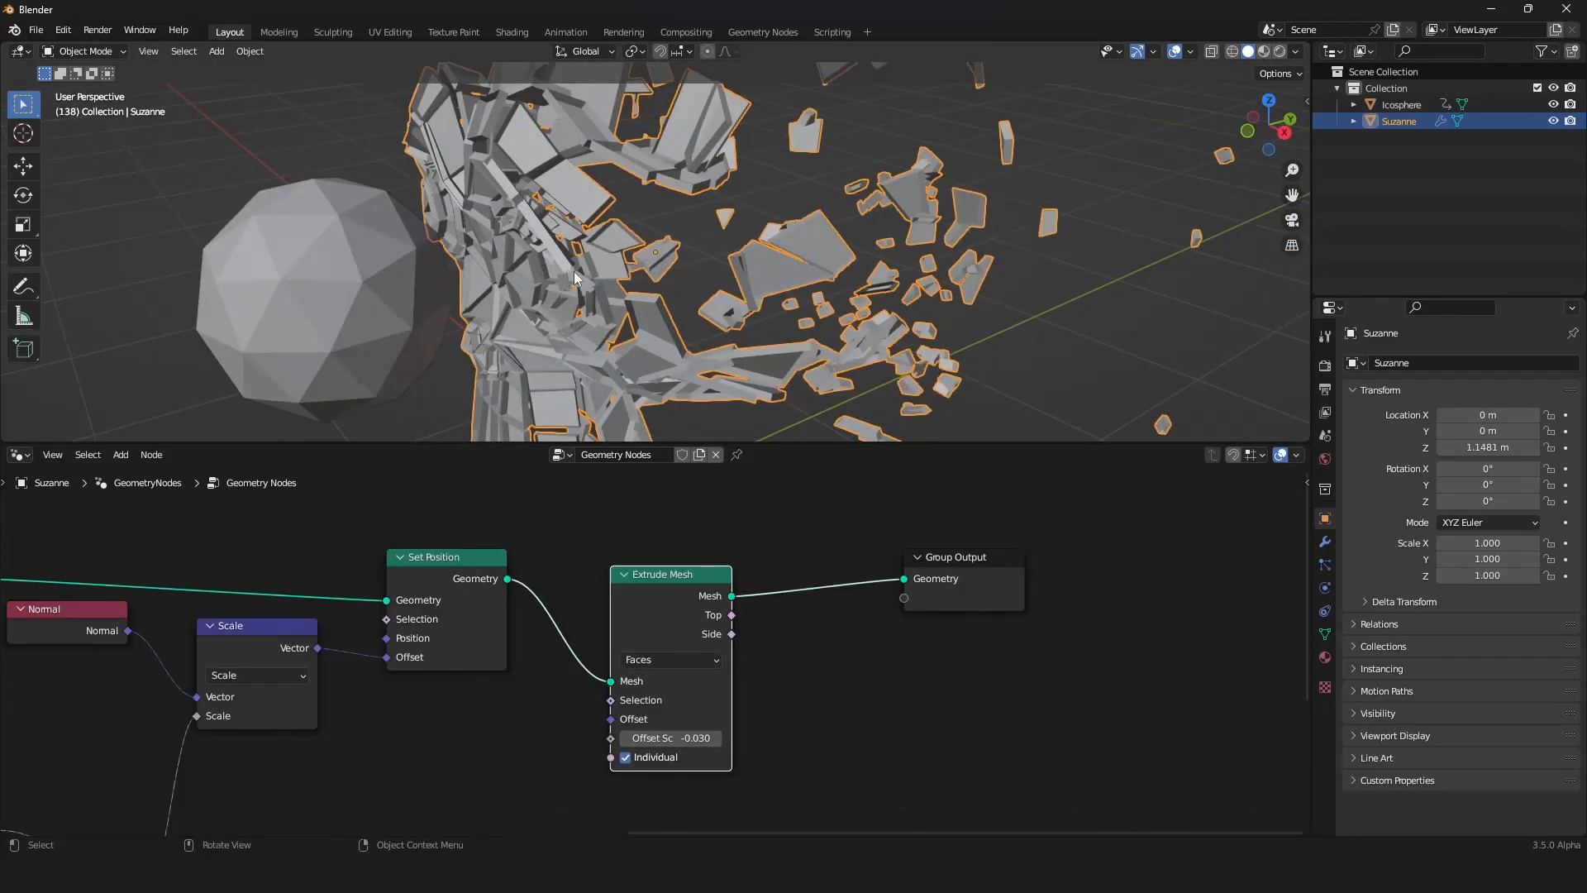
pyautogui.moveTo(574, 271); pyautogui.dragTo(637, 262, button='middle')
# Step: Insert a Join Geometry node after Extrude Mesh and also connect Set Position's Geometry output to it
pyautogui.hotkey('shift', 'a')
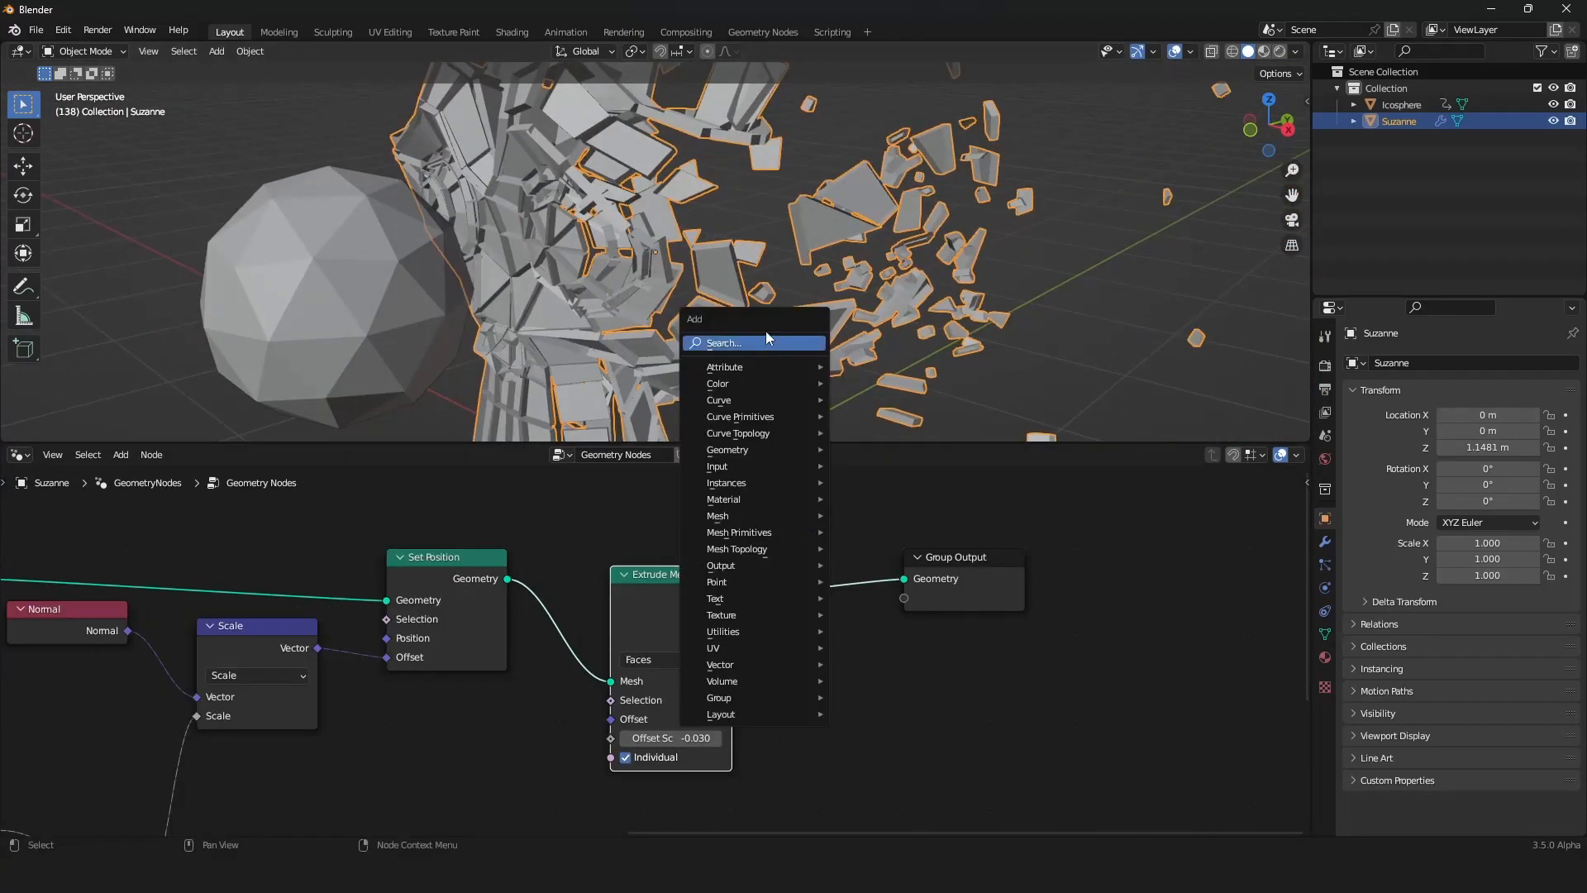
pyautogui.moveTo(752, 453)
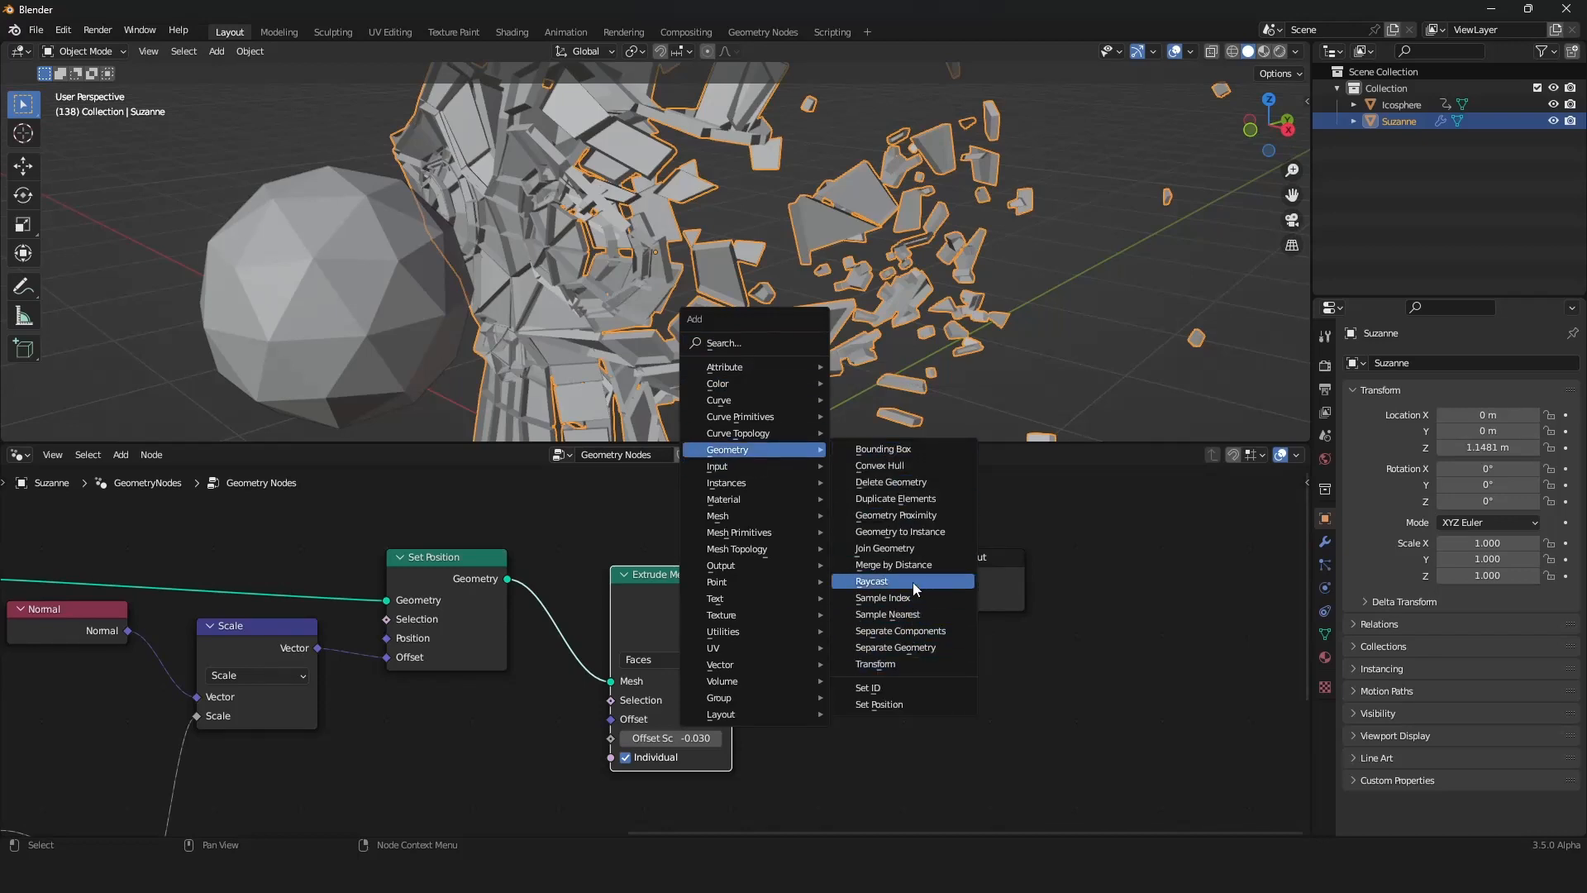
pyautogui.click(907, 553)
pyautogui.click(860, 570)
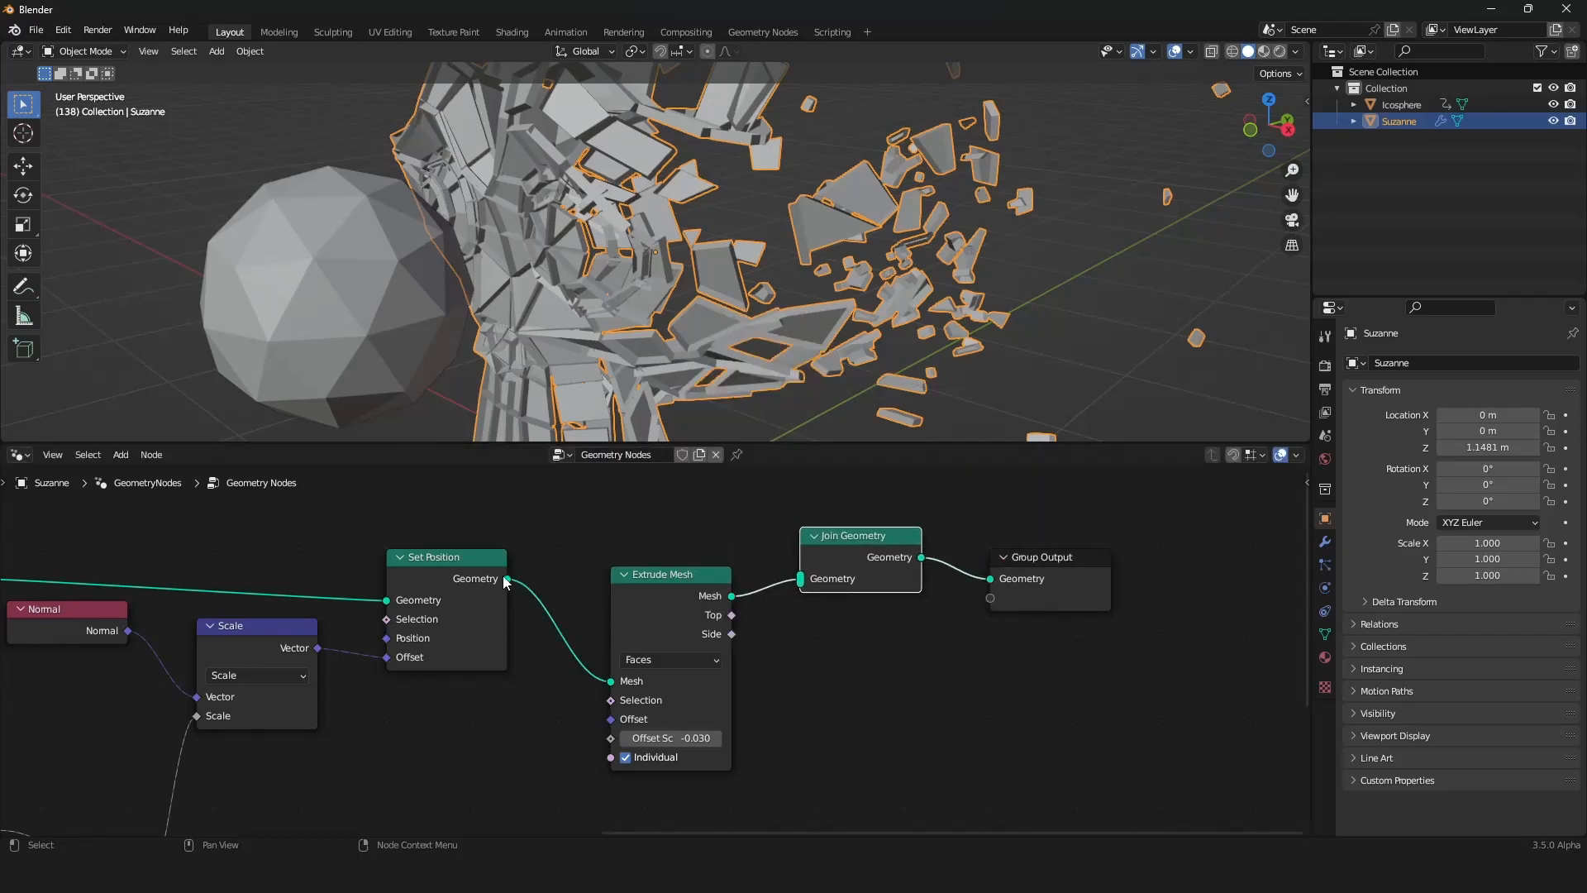
pyautogui.moveTo(507, 578); pyautogui.dragTo(803, 572)
# Step: Thin the extruded pieces by setting the Extrude Mesh Offset Scale to -0.010
pyautogui.scroll(-4, 697, 311)
pyautogui.moveTo(698, 310); pyautogui.dragTo(668, 316, button='middle')
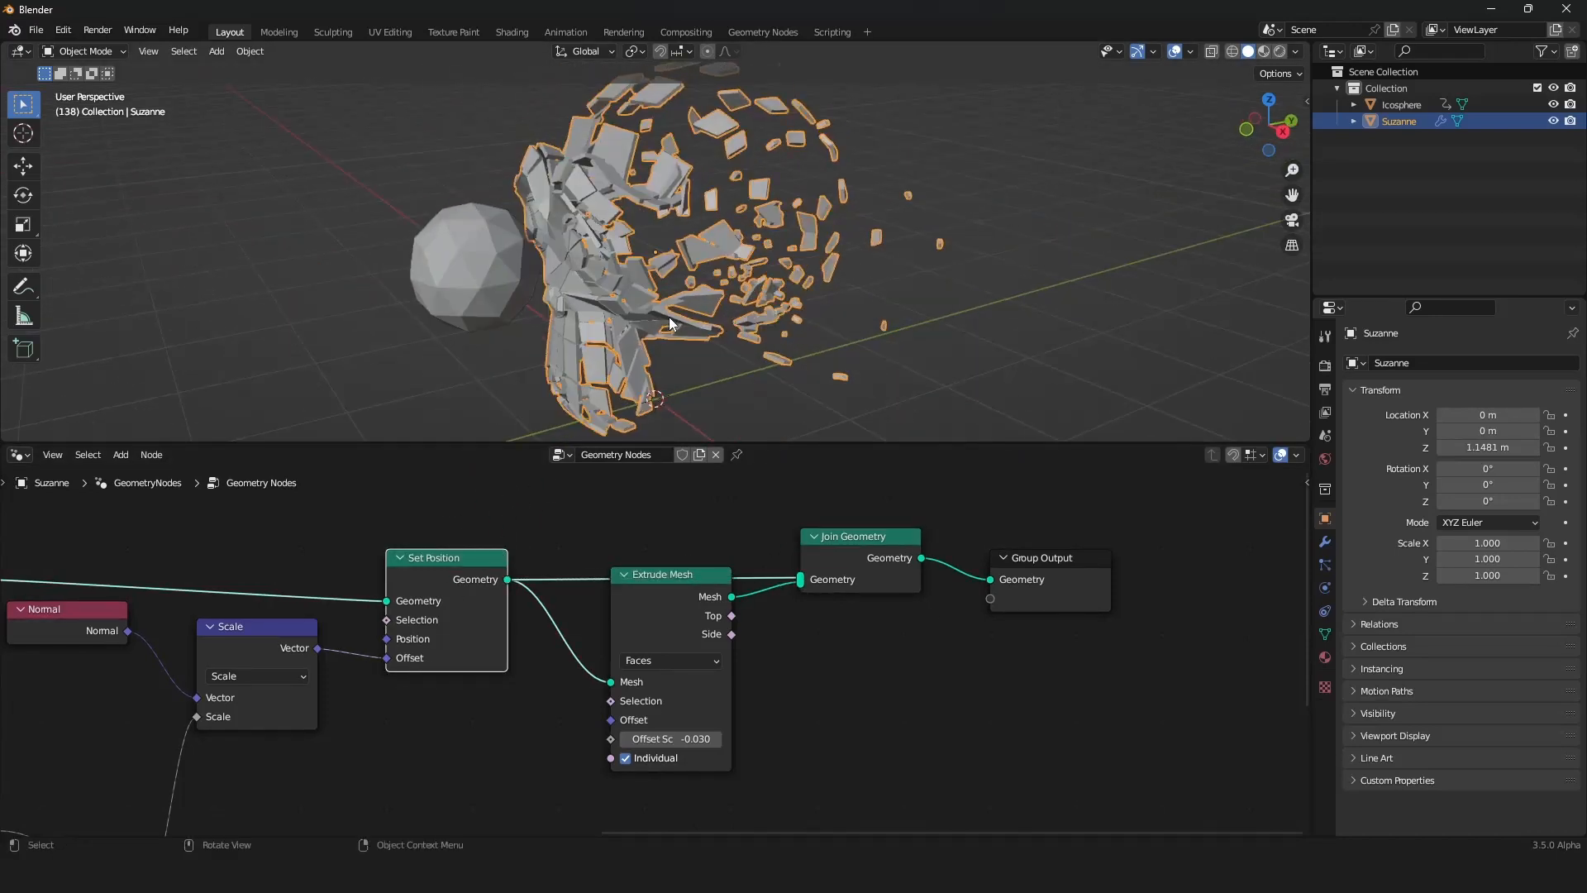
pyautogui.scroll(3, 675, 321)
pyautogui.scroll(4, 676, 323)
pyautogui.moveTo(682, 736)
pyautogui.keyDown('shift'); pyautogui.mouseDown()
pyautogui.moveTo(661, 736)
pyautogui.moveTo(698, 737)
pyautogui.mouseUp(); pyautogui.keyUp('shift')
pyautogui.scroll(-4, 676, 363)
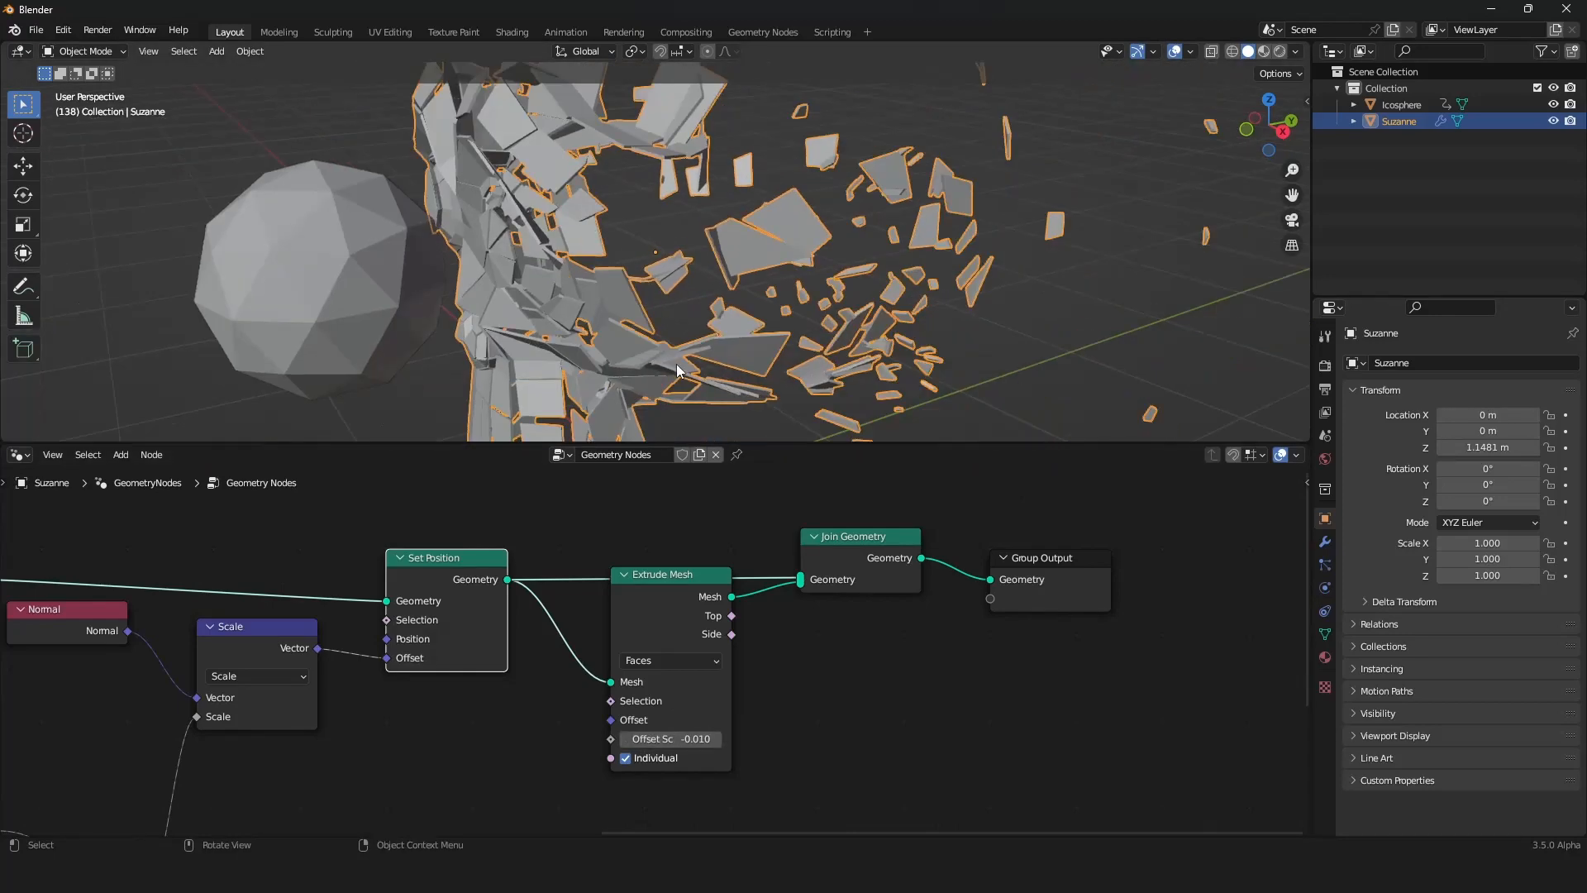
# Step: Test the thickened pieces by moving the icosphere around the head, cancel the move, and reselect the monkey head
pyautogui.moveTo(676, 363); pyautogui.dragTo(637, 256, button='middle')
pyautogui.scroll(3, 860, 379)
pyautogui.scroll(-3, 860, 379)
pyautogui.click(636, 256)
pyautogui.moveTo(791, 357); pyautogui.dragTo(709, 336, button='middle')
pyautogui.press('g')
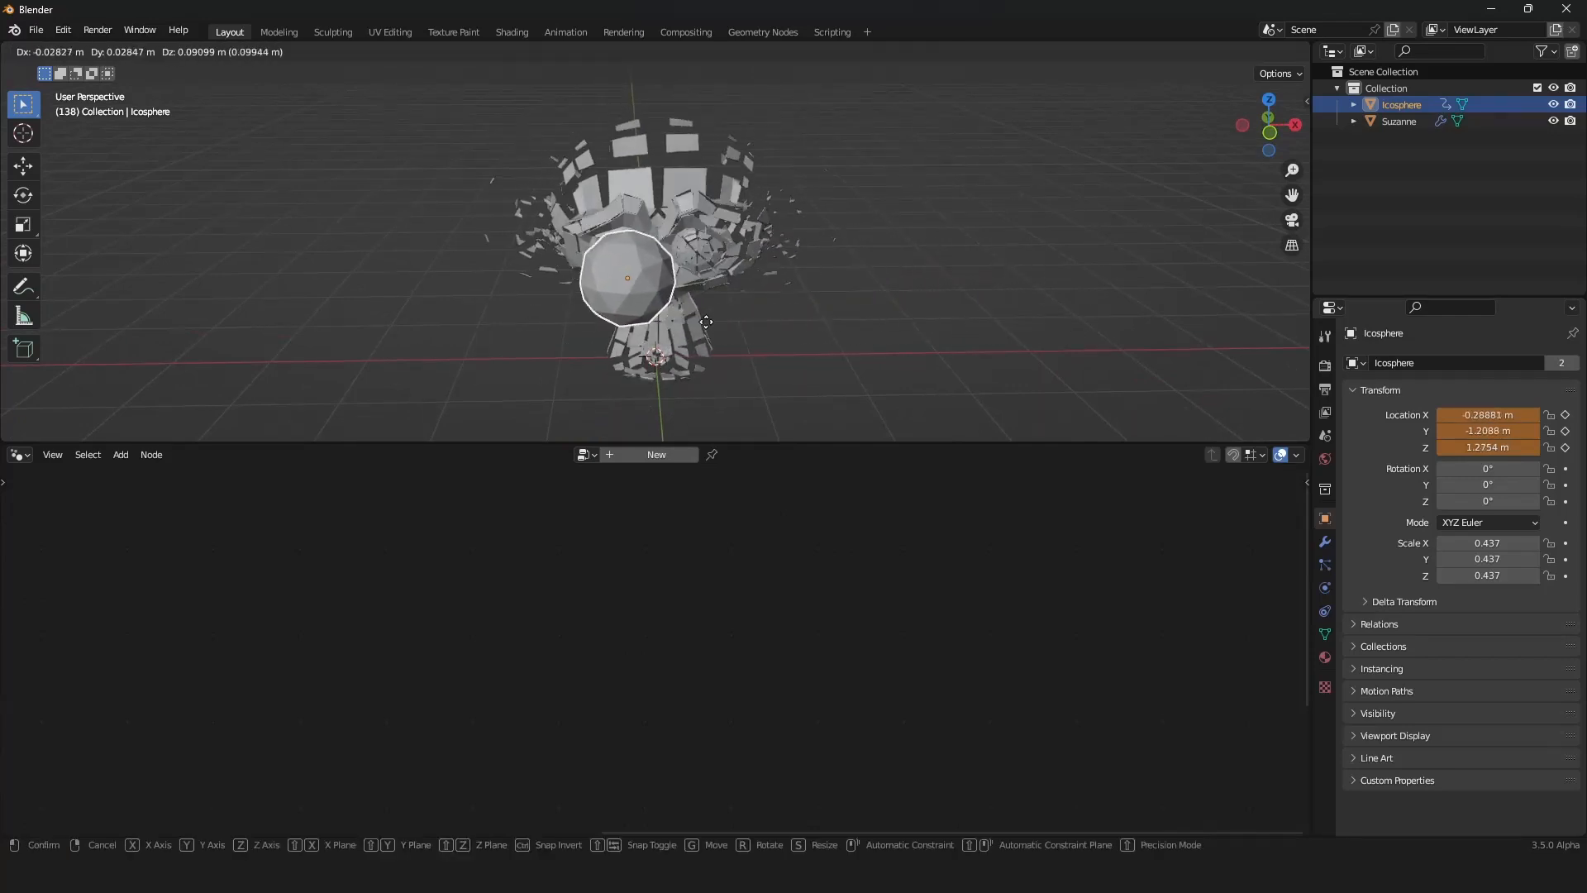
pyautogui.rightClick(557, 314)
pyautogui.click(781, 251)
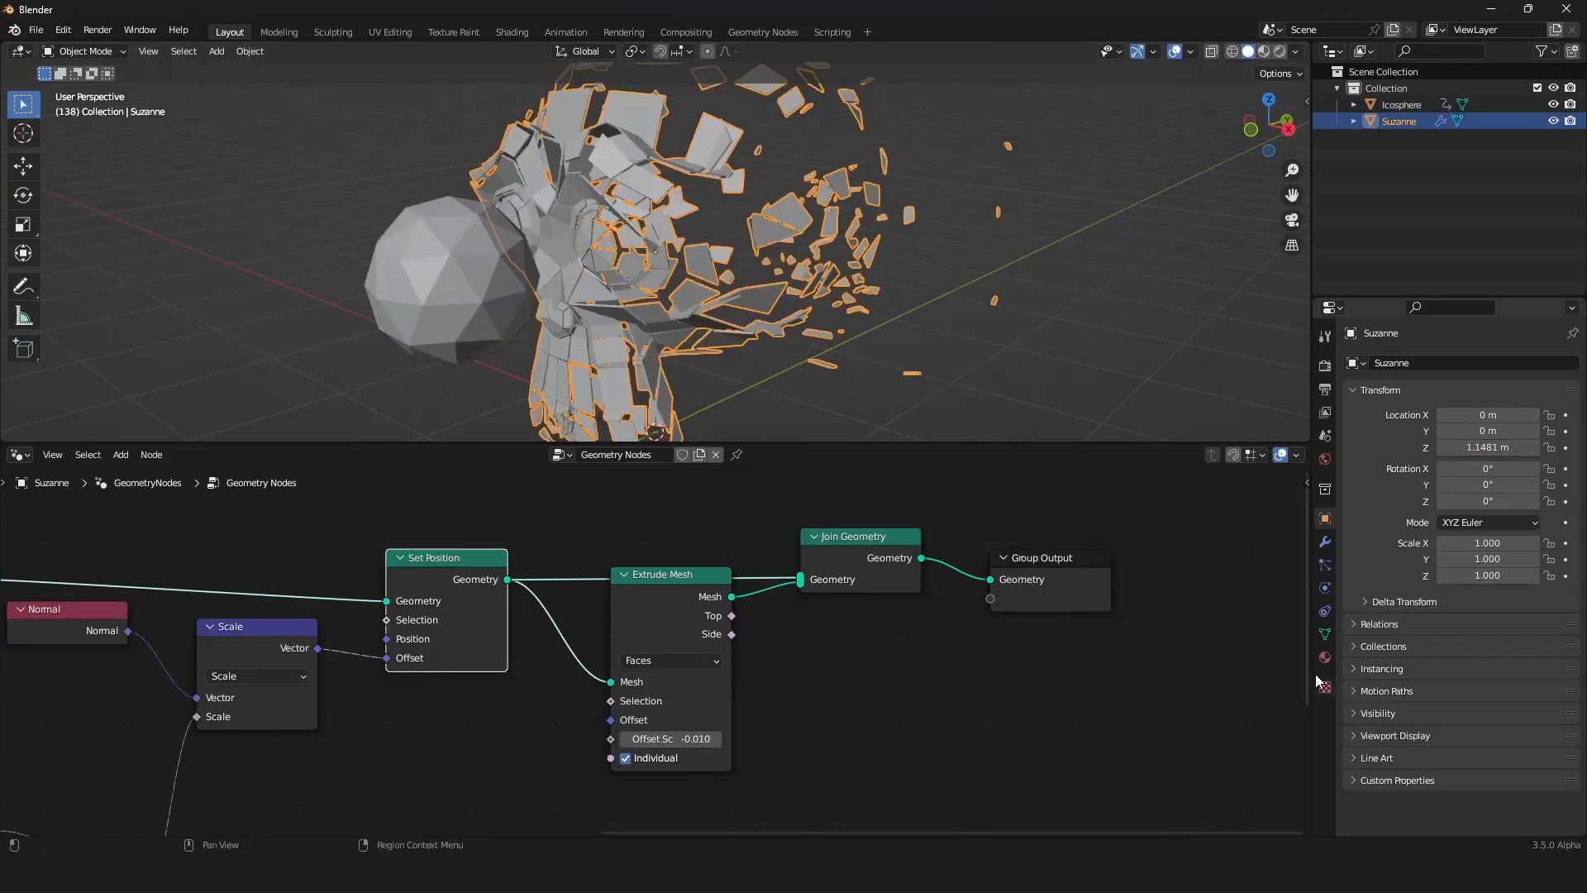
# Step: Create a new material for the monkey head
pyautogui.click(1325, 659)
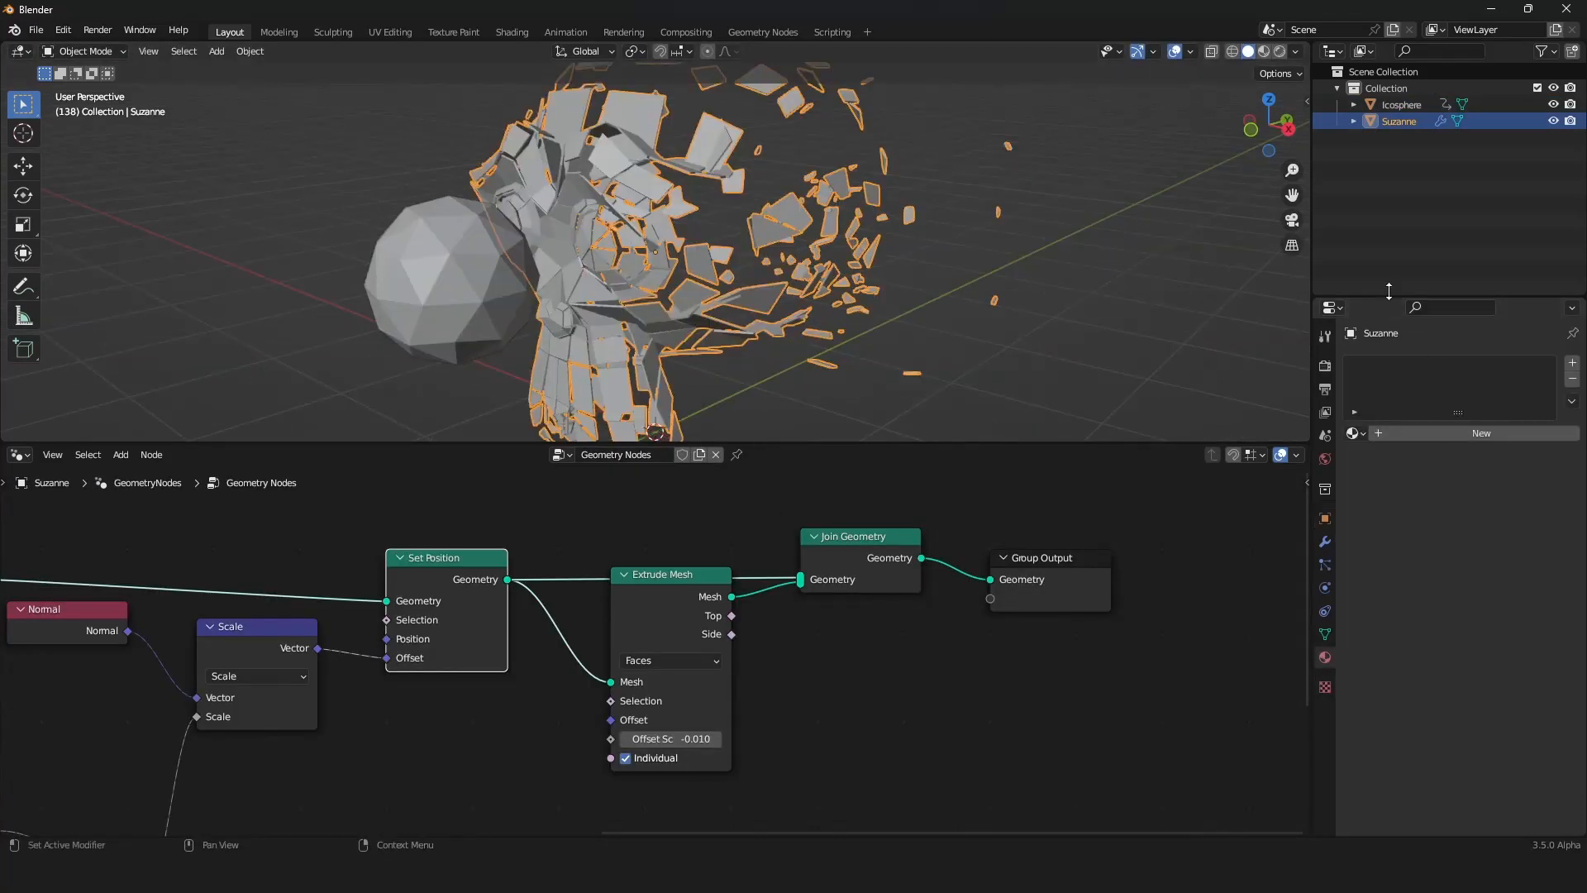
pyautogui.click(1403, 435)
pyautogui.scroll(-3, 851, 610)
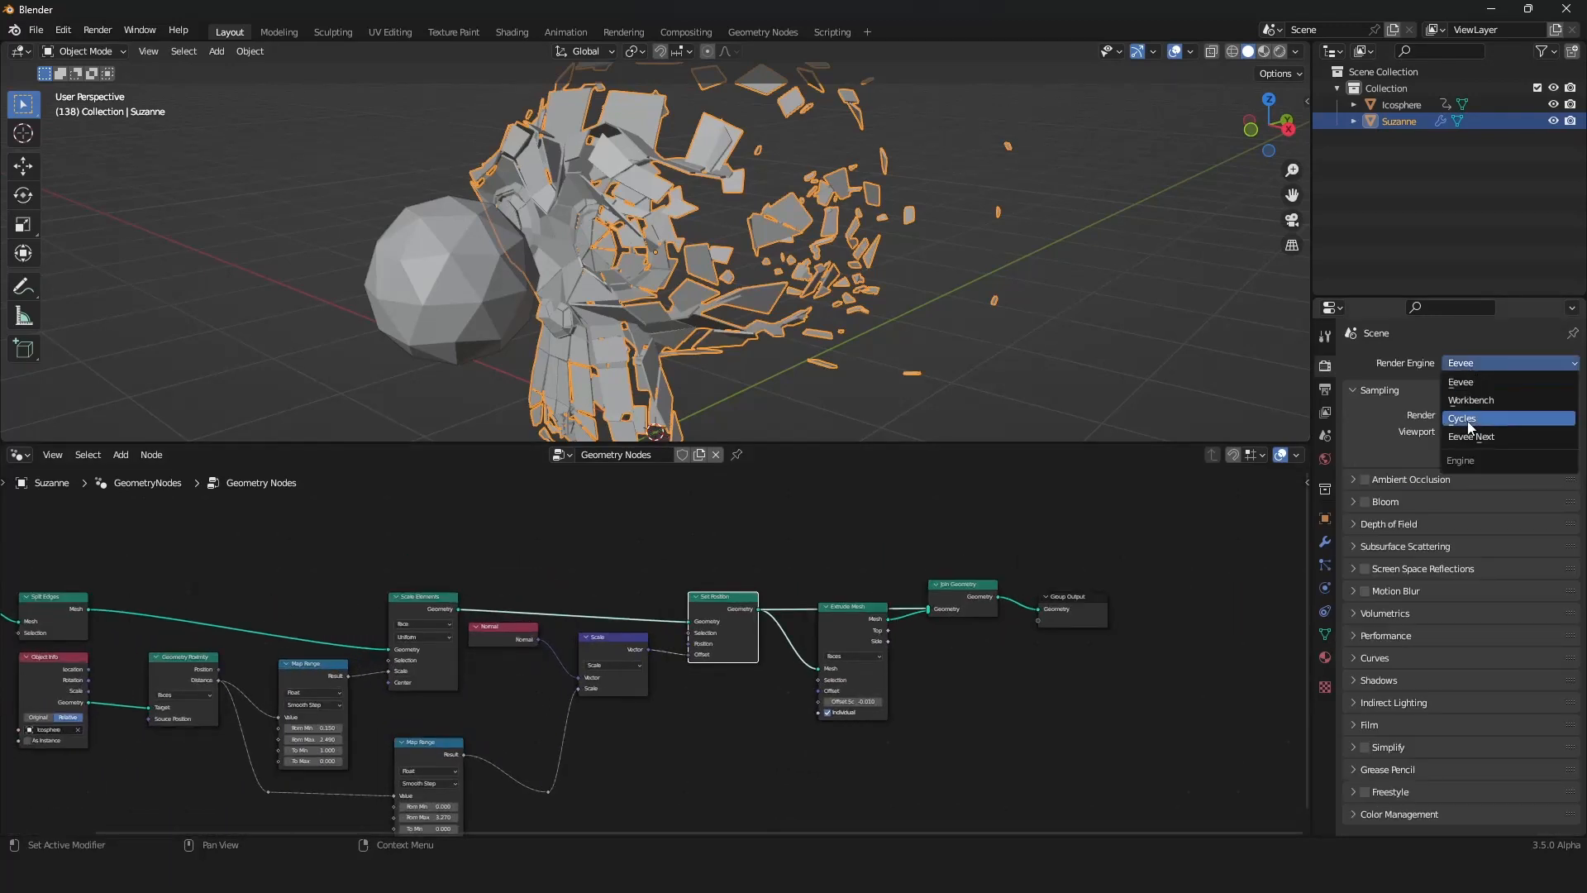
# Step: Set the render engine to Cycles on GPU Compute and show the viewport in Rendered shading
pyautogui.click(1472, 418)
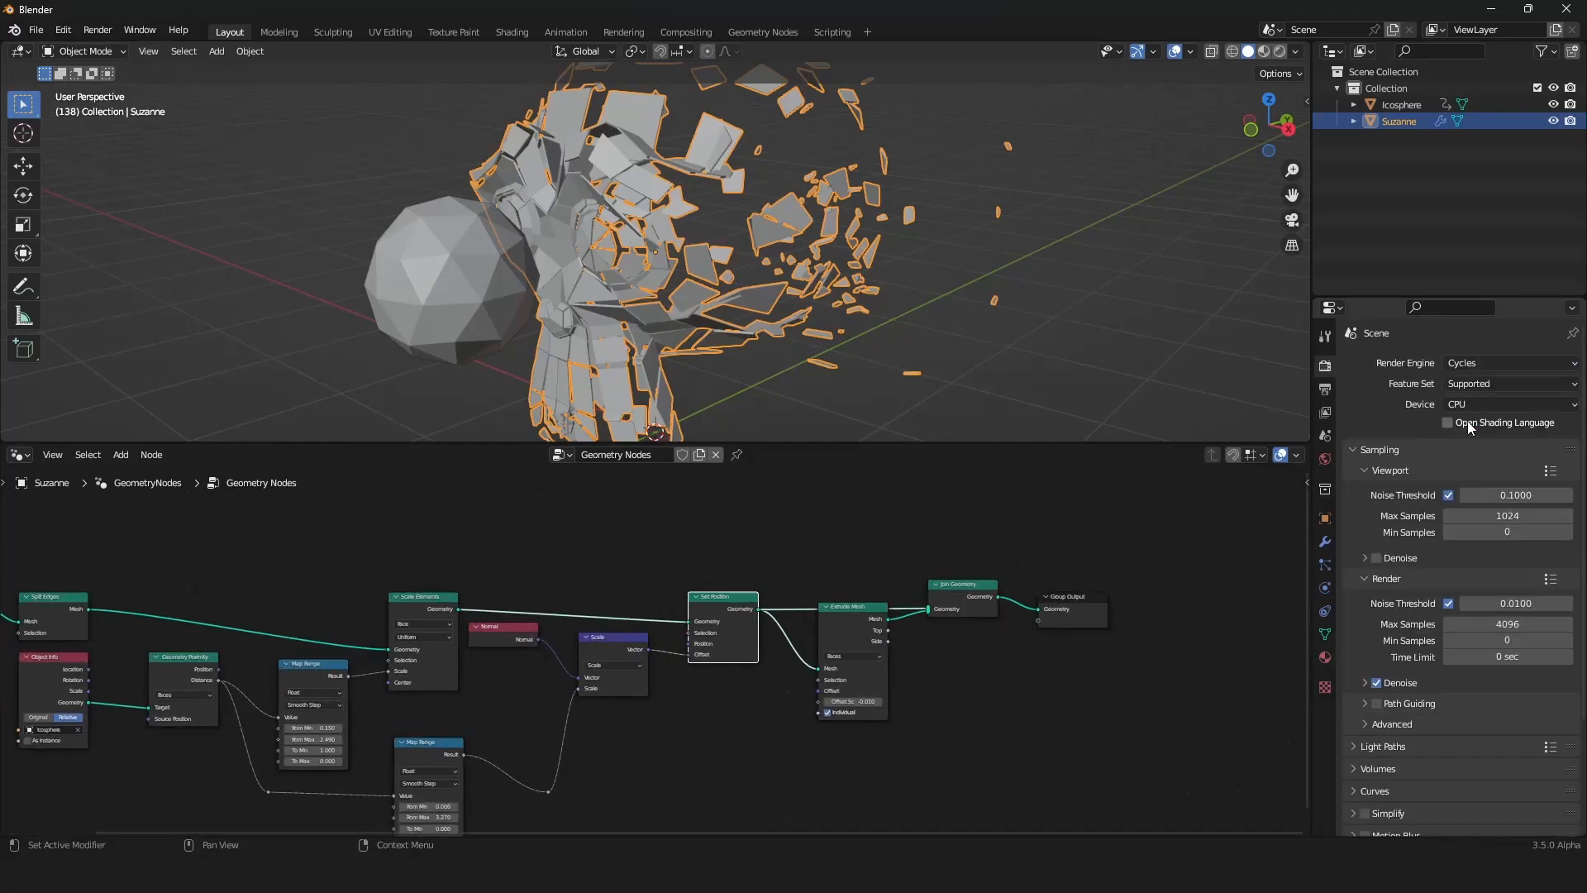
pyautogui.click(1465, 400)
pyautogui.click(1467, 438)
pyautogui.click(1279, 52)
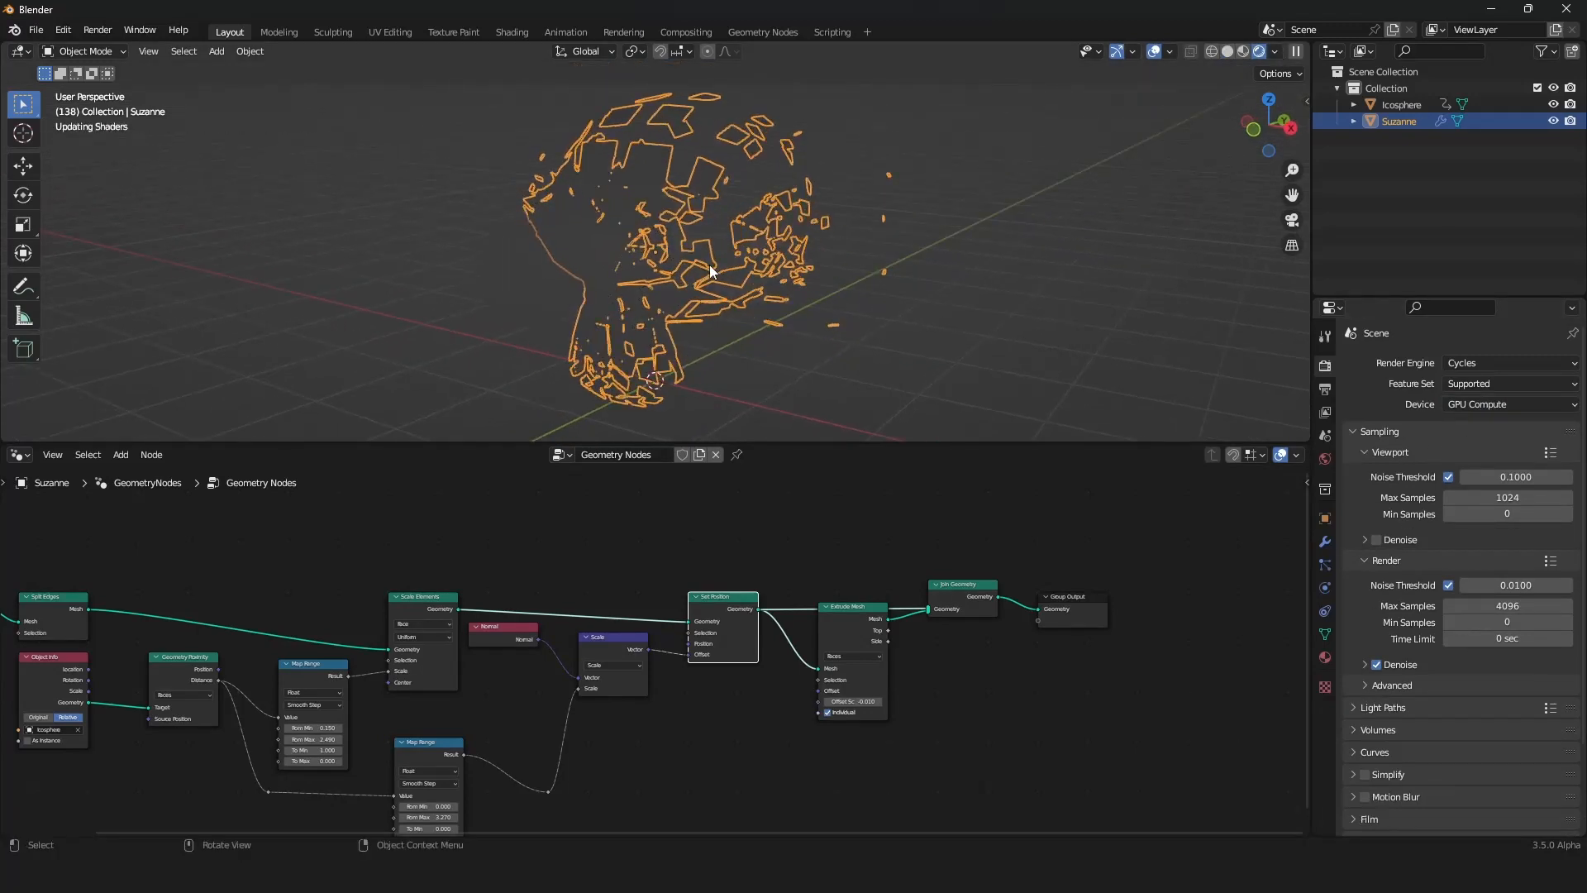
pyautogui.scroll(5, 709, 265)
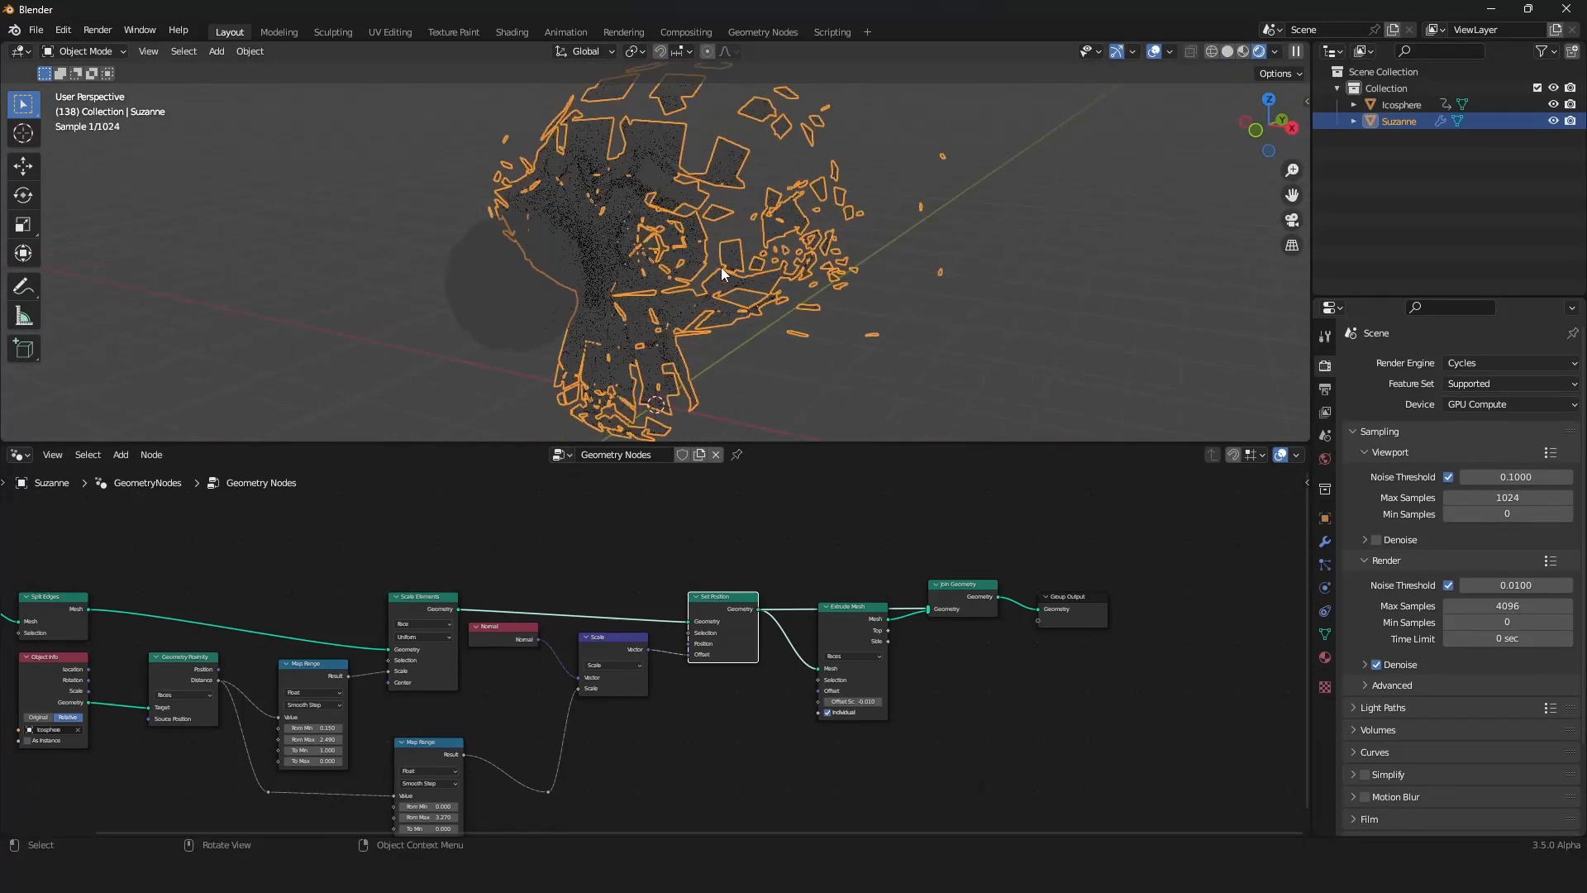
# Step: Switch the lower editor to the Shader Editor and darken the Principled BSDF's Base Color to a dark grey
pyautogui.click(19, 455)
pyautogui.click(80, 610)
pyautogui.scroll(-2, 618, 623)
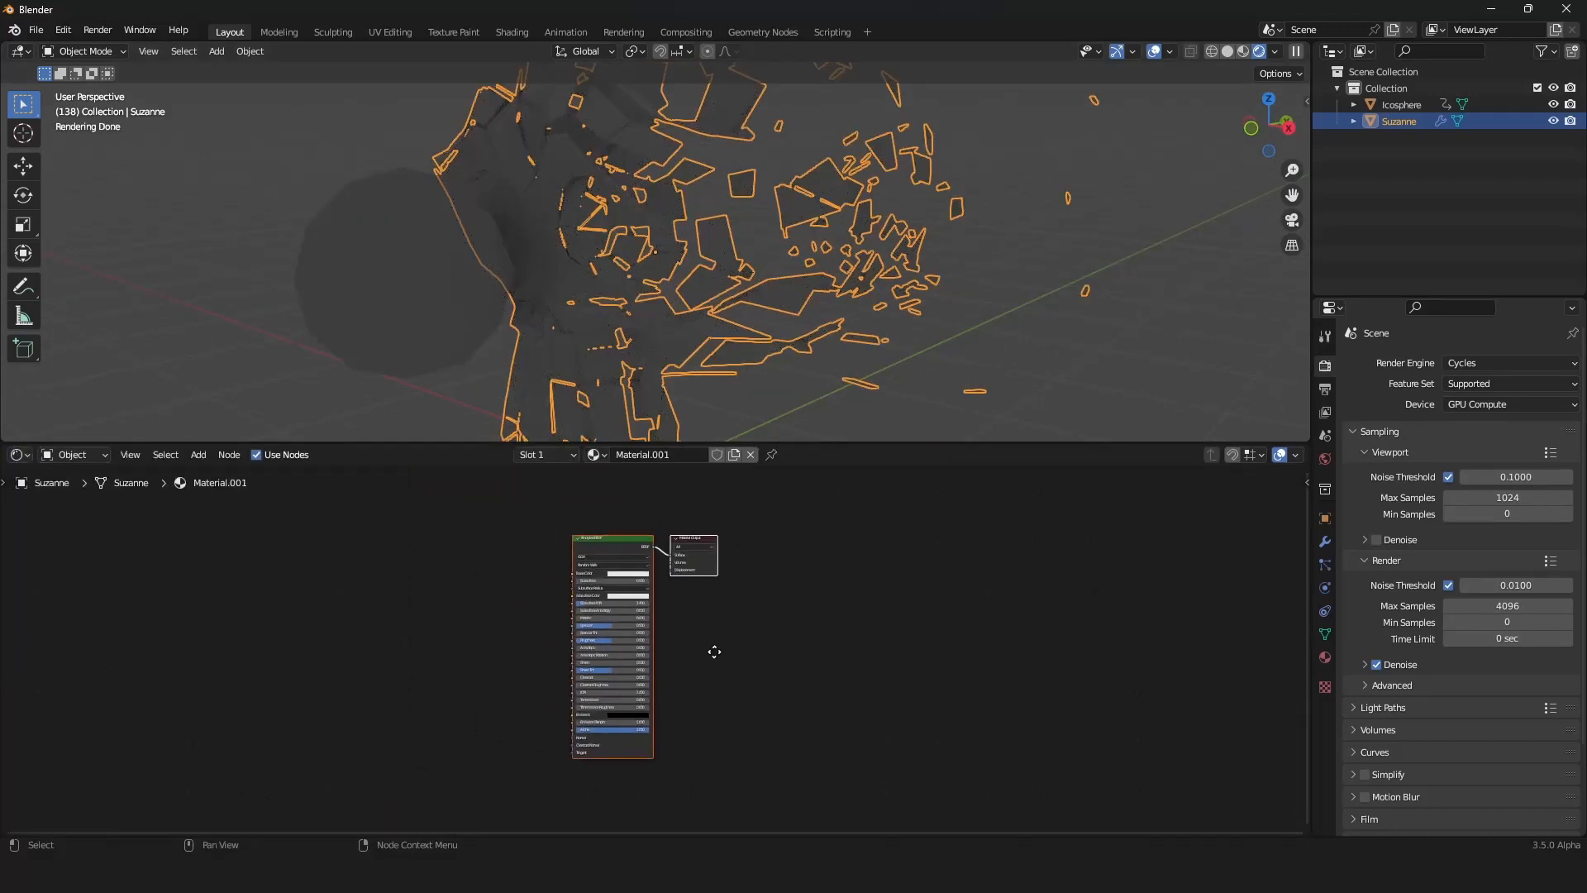
pyautogui.scroll(2, 630, 537)
pyautogui.click(631, 531)
pyautogui.moveTo(656, 502); pyautogui.dragTo(587, 502)
pyautogui.scroll(-4, 855, 289)
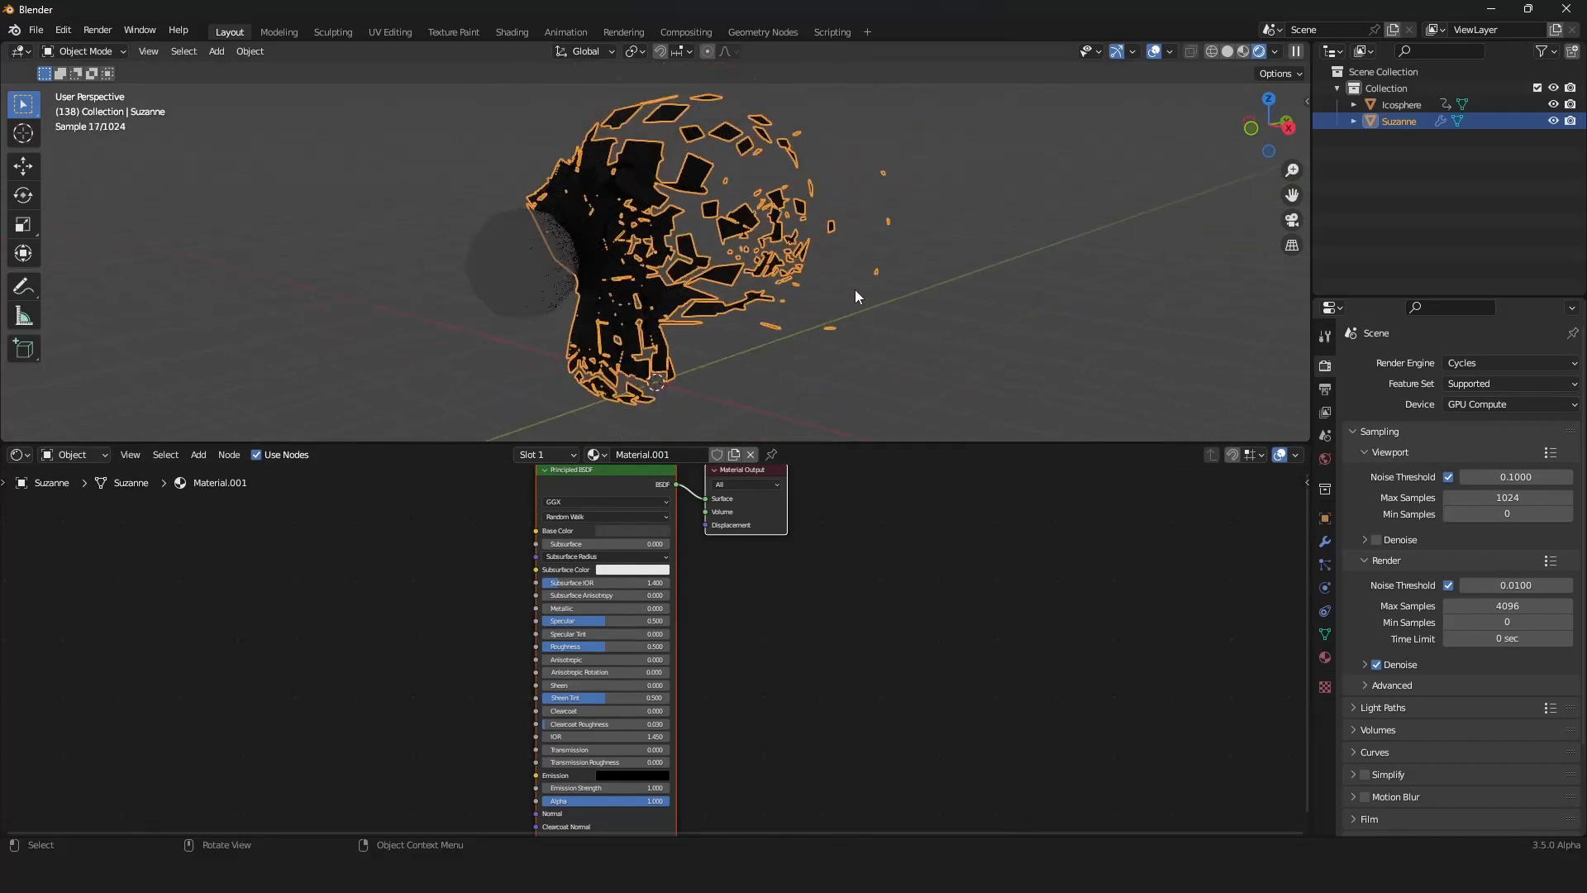
pyautogui.moveTo(861, 289); pyautogui.dragTo(888, 291, button='middle')
pyautogui.scroll(5, 673, 279)
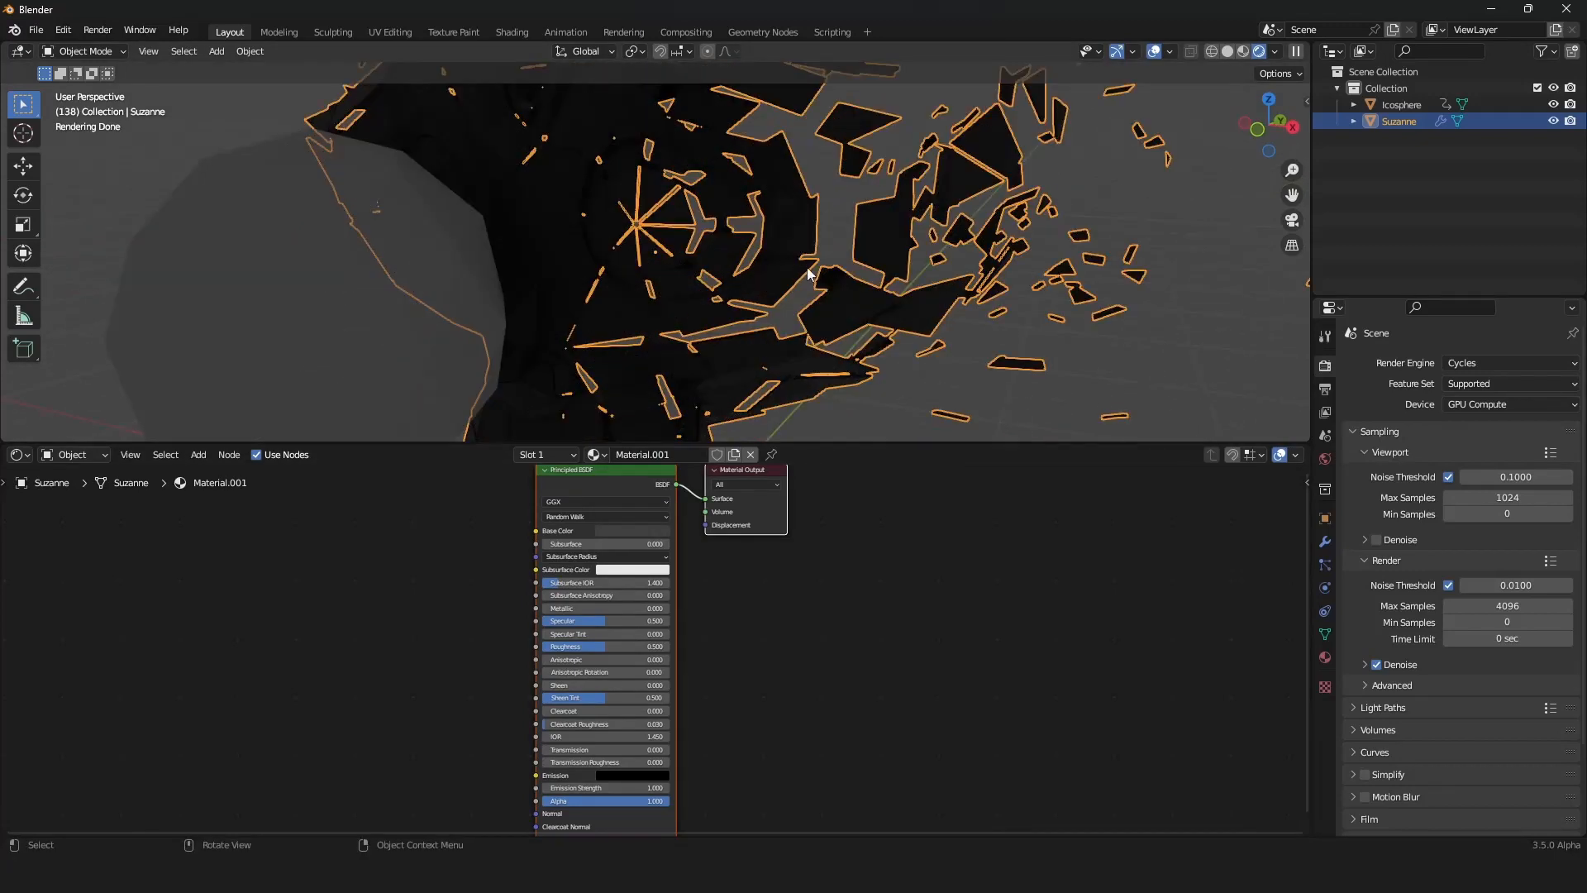
pyautogui.scroll(-6, 604, 563)
# Step: Add a Texture Coordinate node well to the left of the Principled BSDF
pyautogui.moveTo(602, 602); pyautogui.dragTo(720, 629, button='middle')
pyautogui.scroll(5, 721, 630)
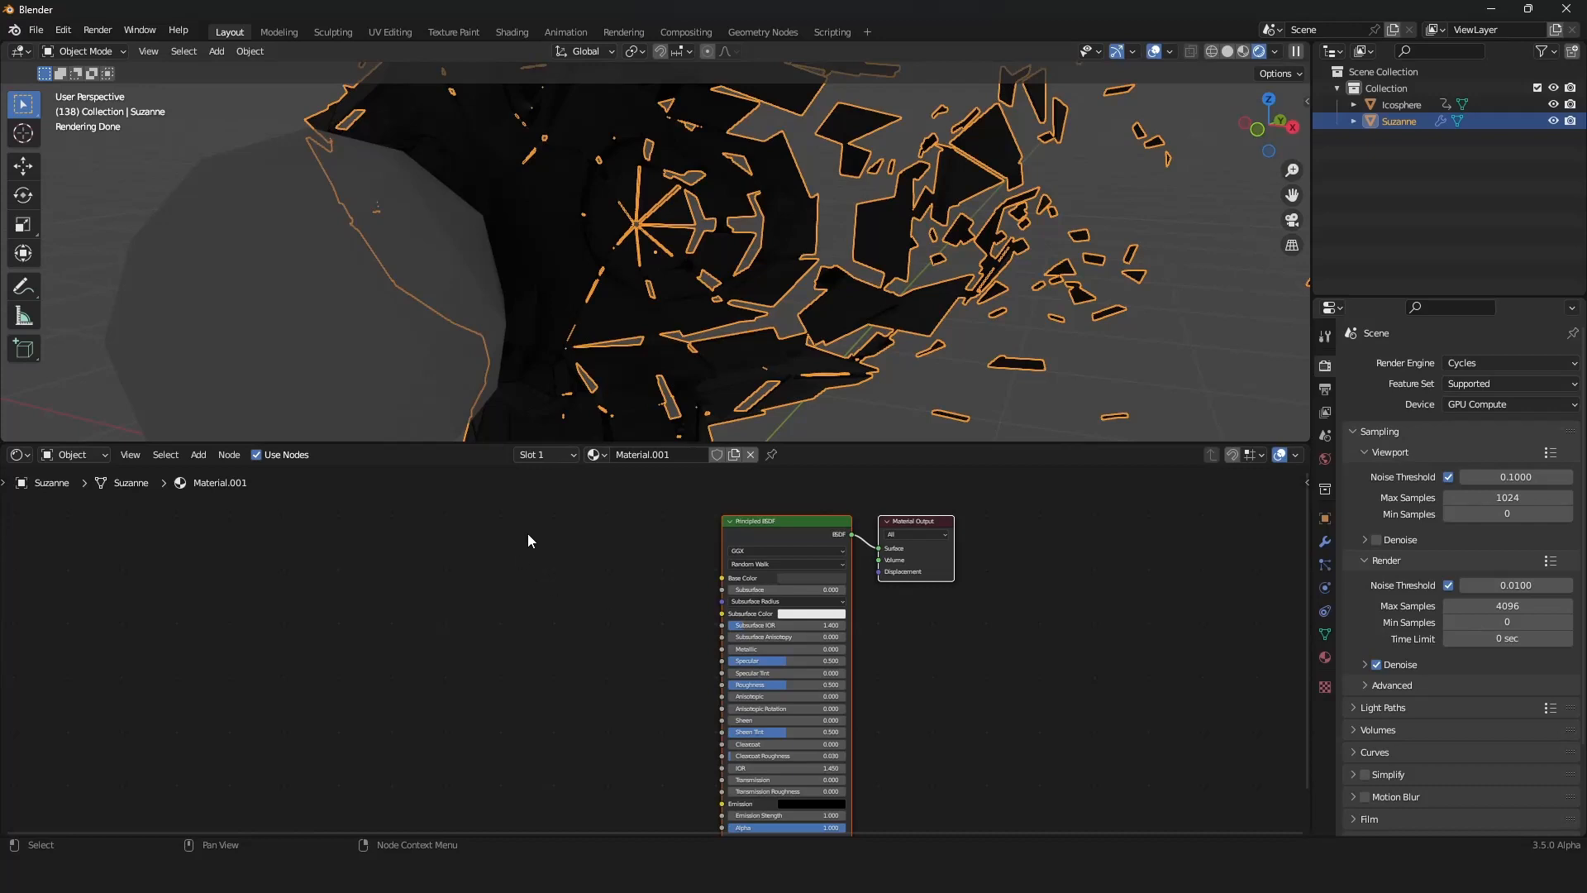
pyautogui.hotkey('shift', 'a')
pyautogui.click(434, 530)
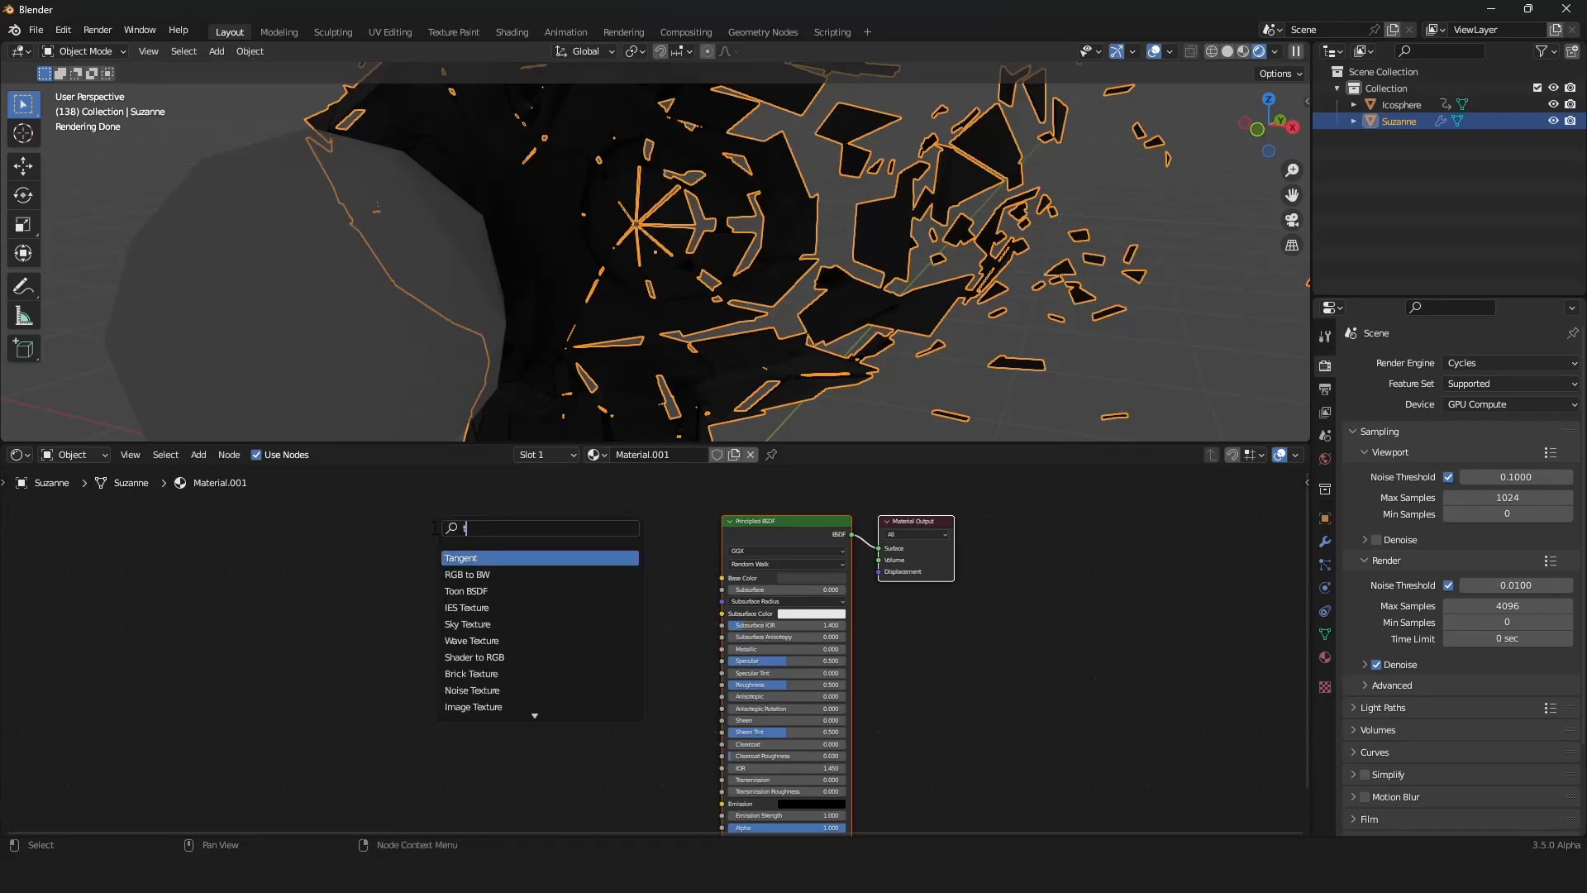
pyautogui.write('texco')
pyautogui.click(475, 556)
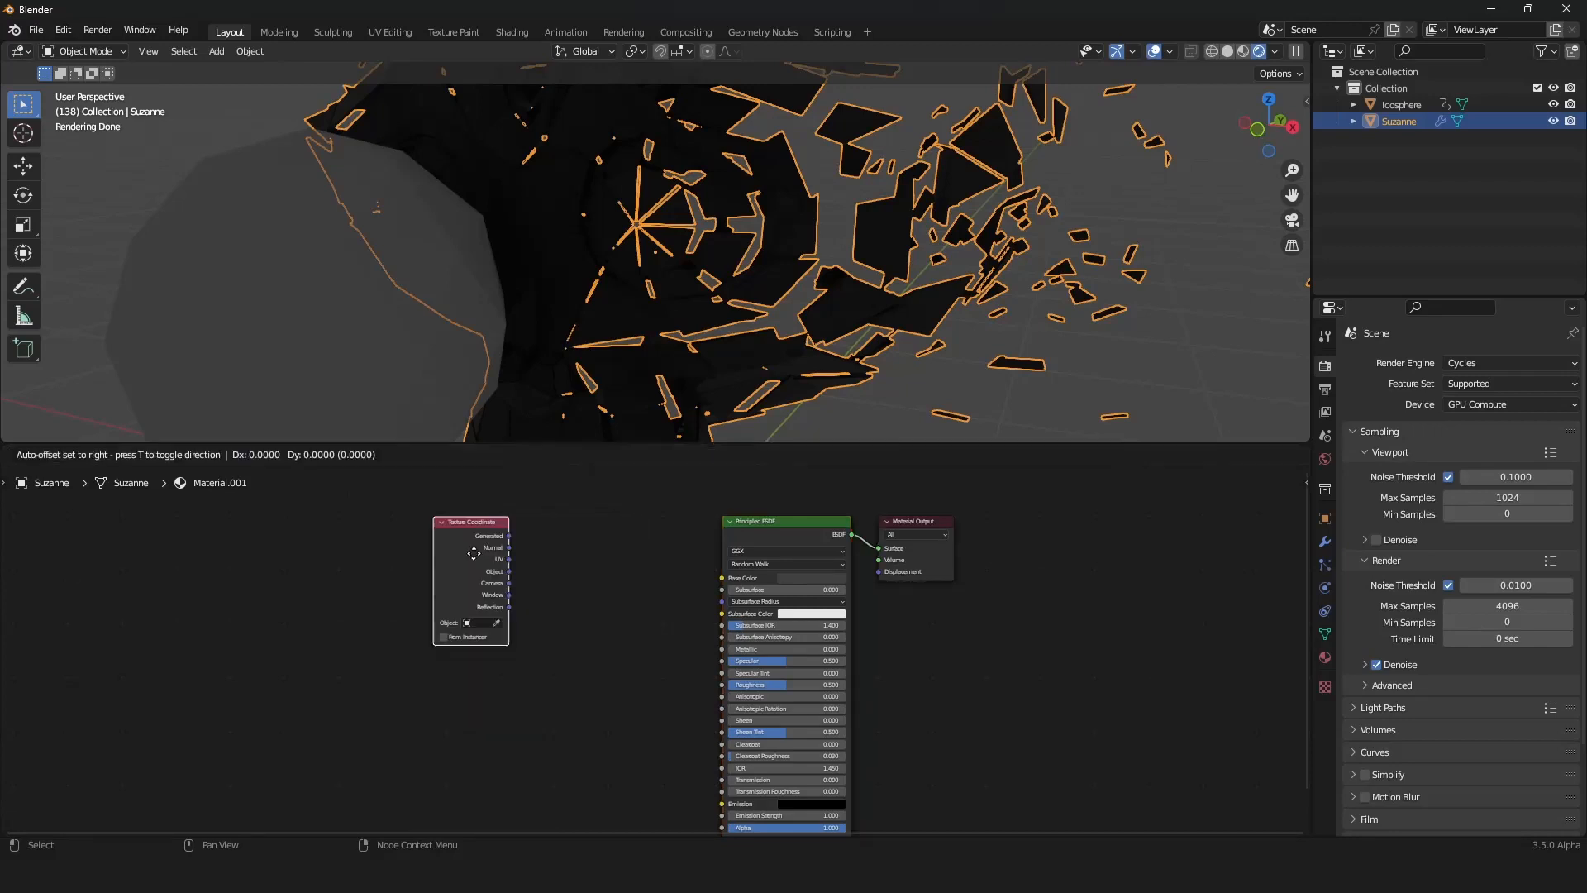
pyautogui.click(228, 616)
pyautogui.moveTo(408, 591); pyautogui.dragTo(425, 596, button='middle')
pyautogui.scroll(1, 425, 597)
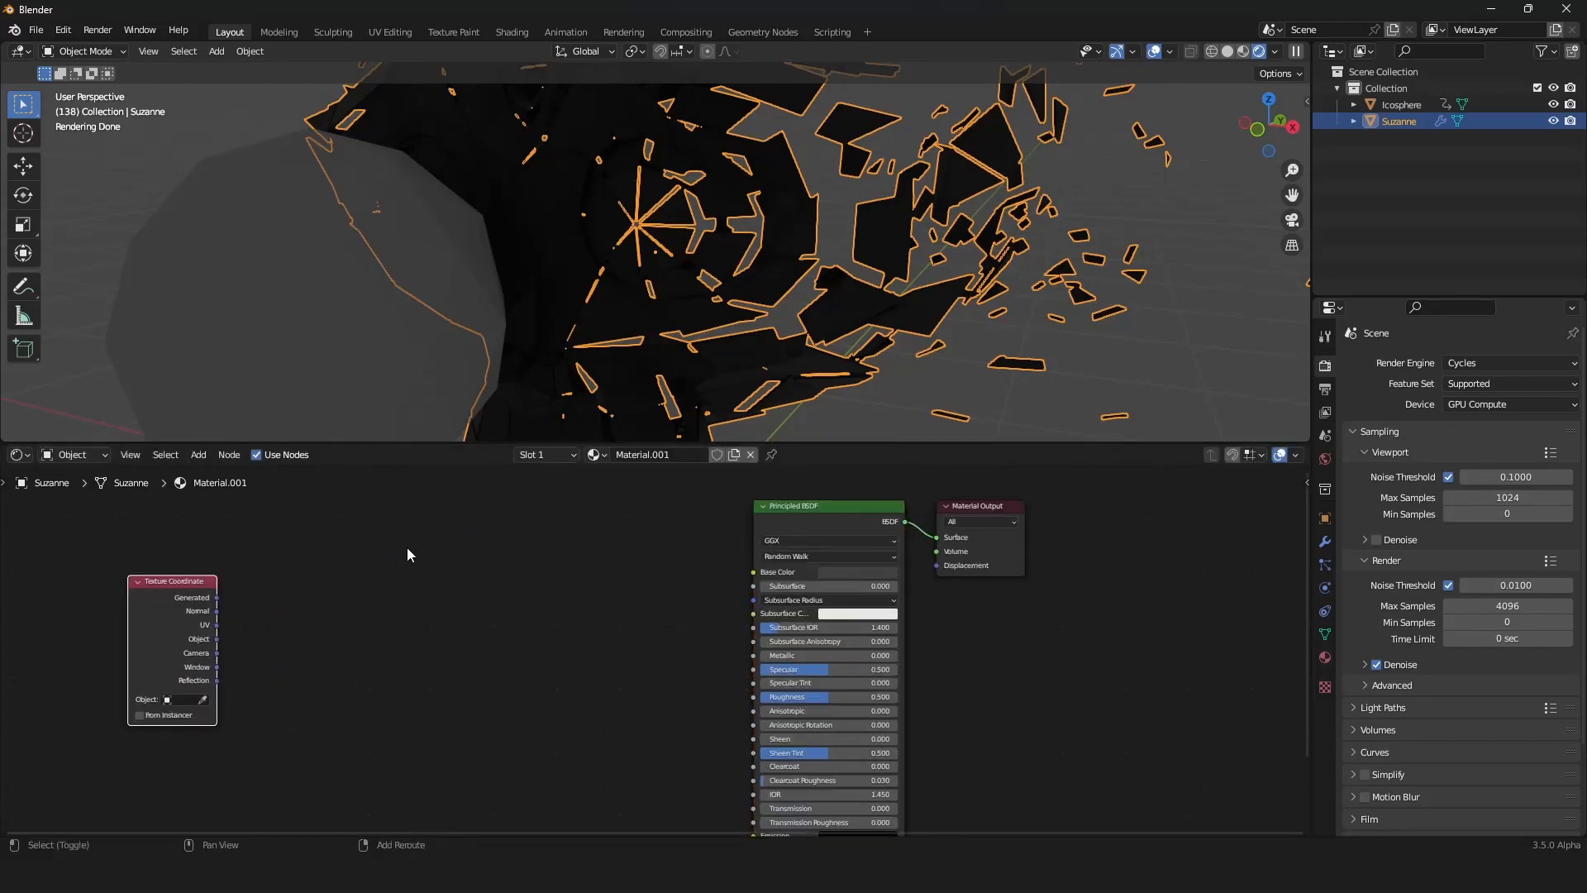
# Step: Add a Bevel node and connect the Texture Coordinate's Normal output to its Normal input
pyautogui.hotkey('shift', 'a')
pyautogui.click(406, 547)
pyautogui.write('beve')
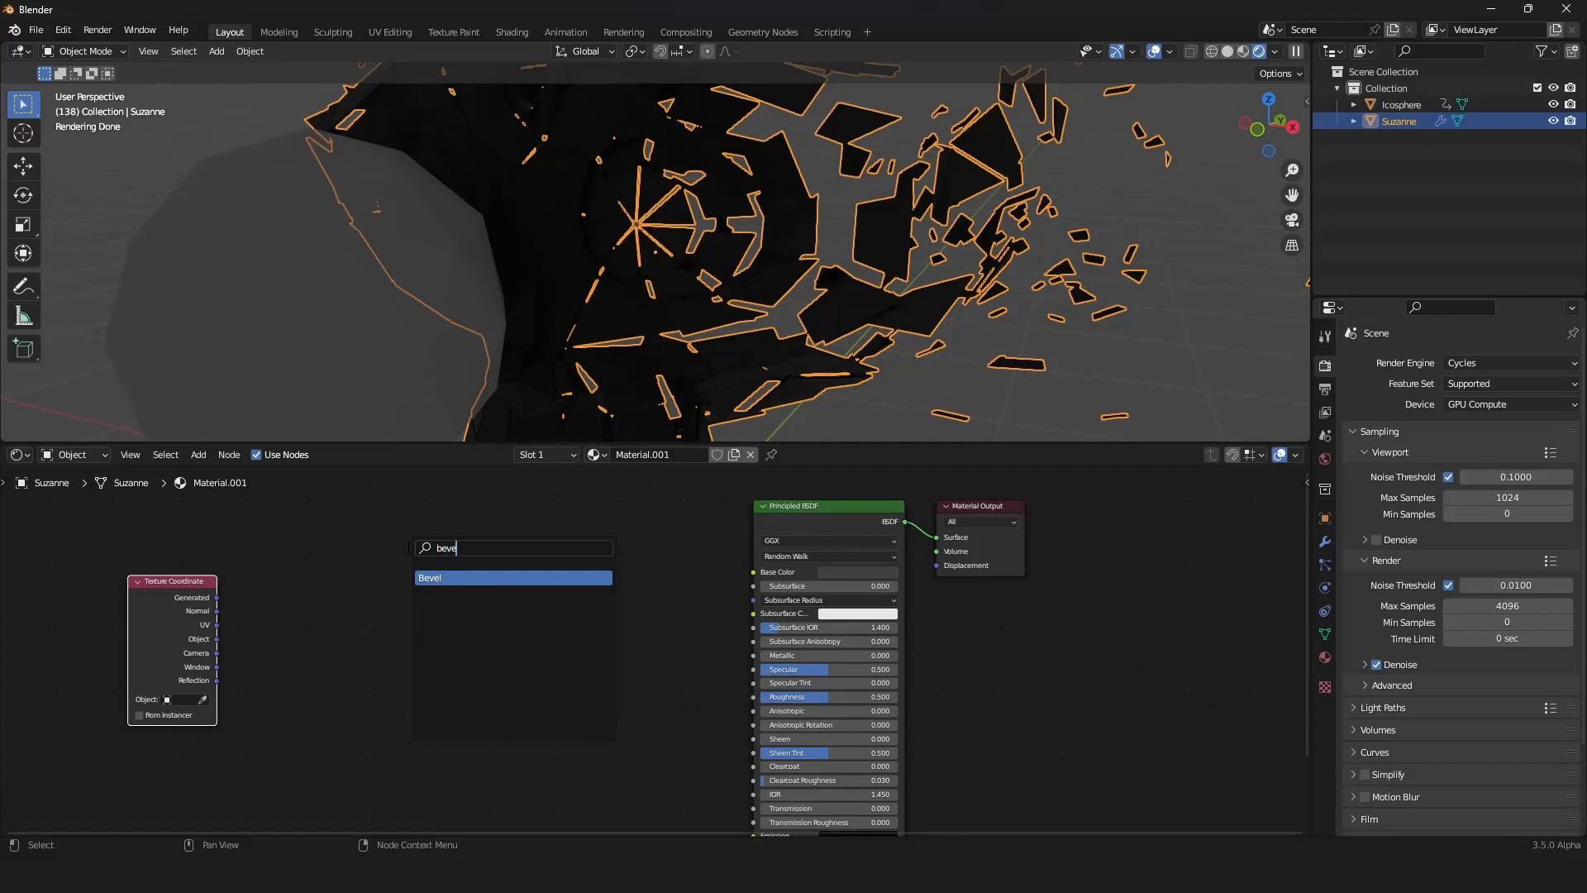
pyautogui.click(436, 575)
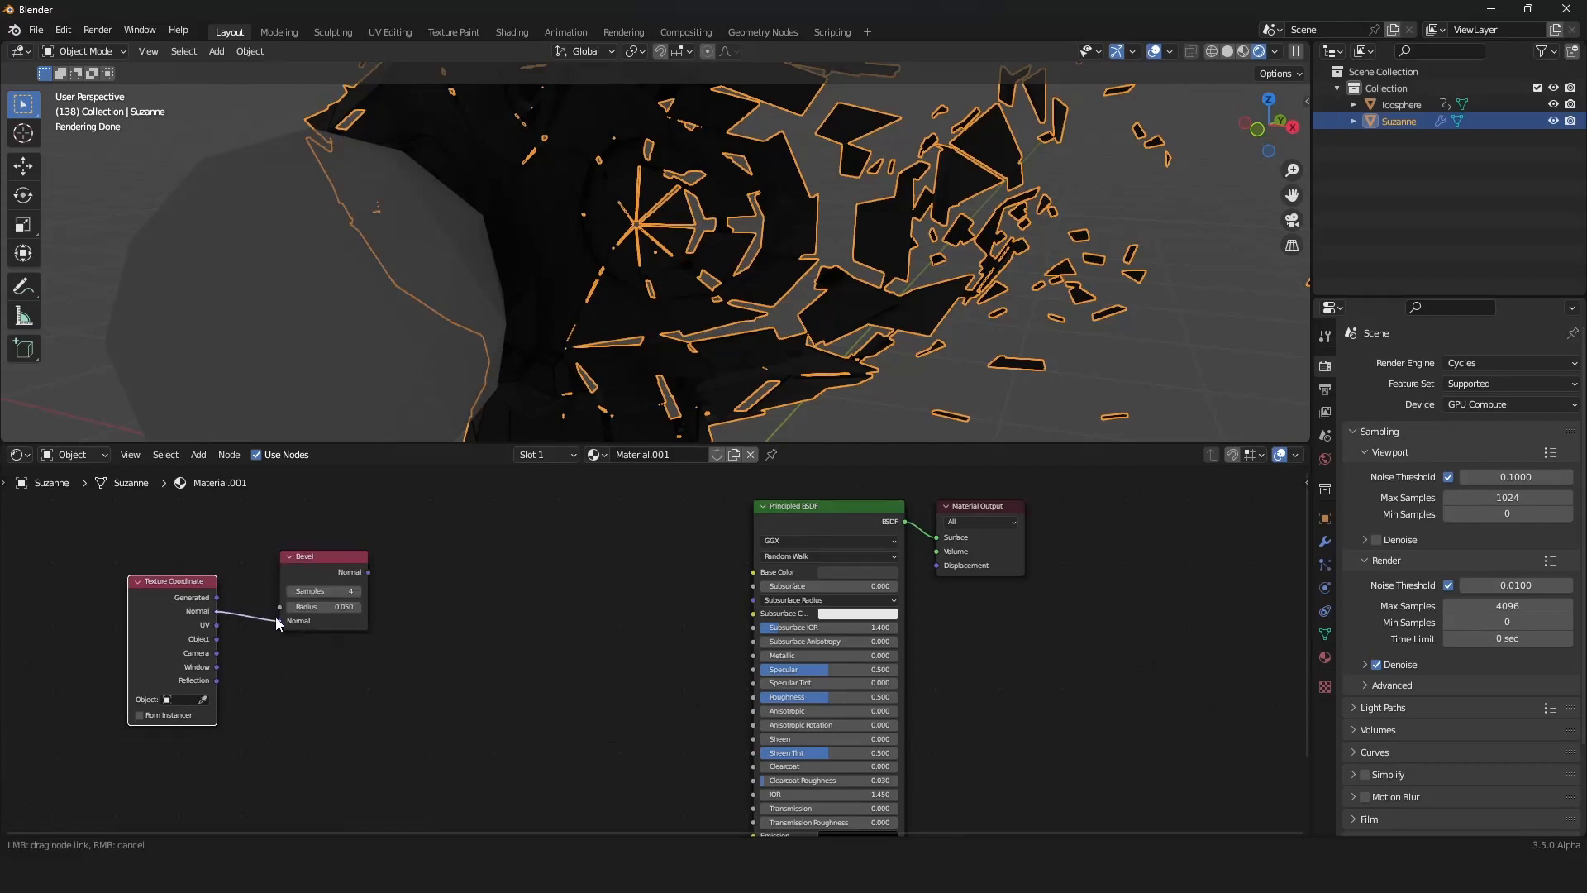
pyautogui.click(305, 563)
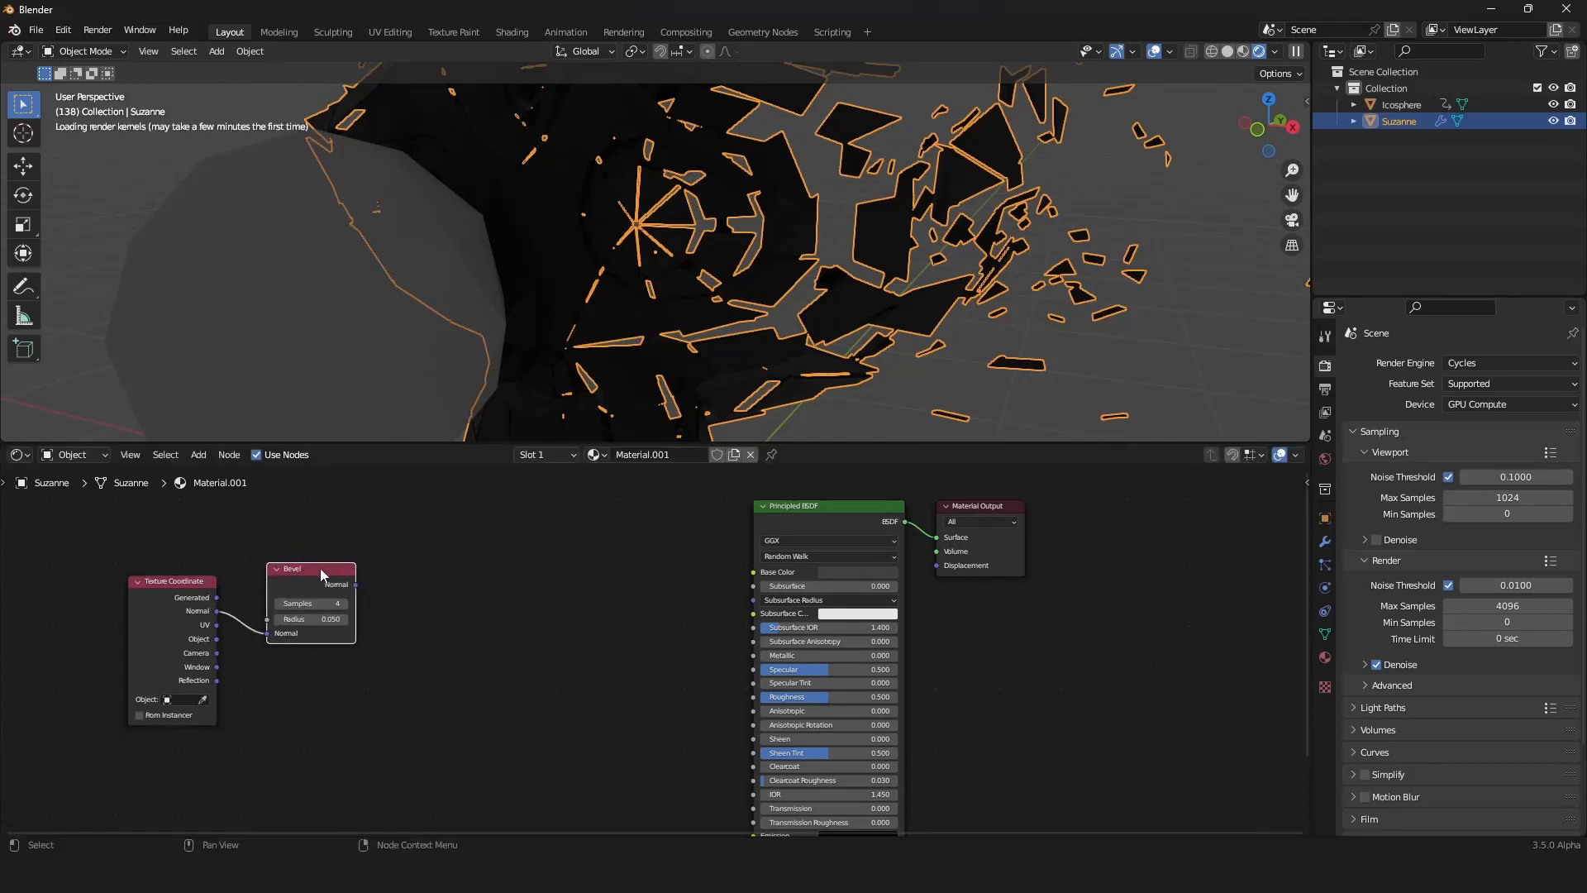
# Step: Add a Vector Math node set to Subtract and feed it the Bevel Normal first and the Texture Coordinate Normal second
pyautogui.hotkey('shift', 'a')
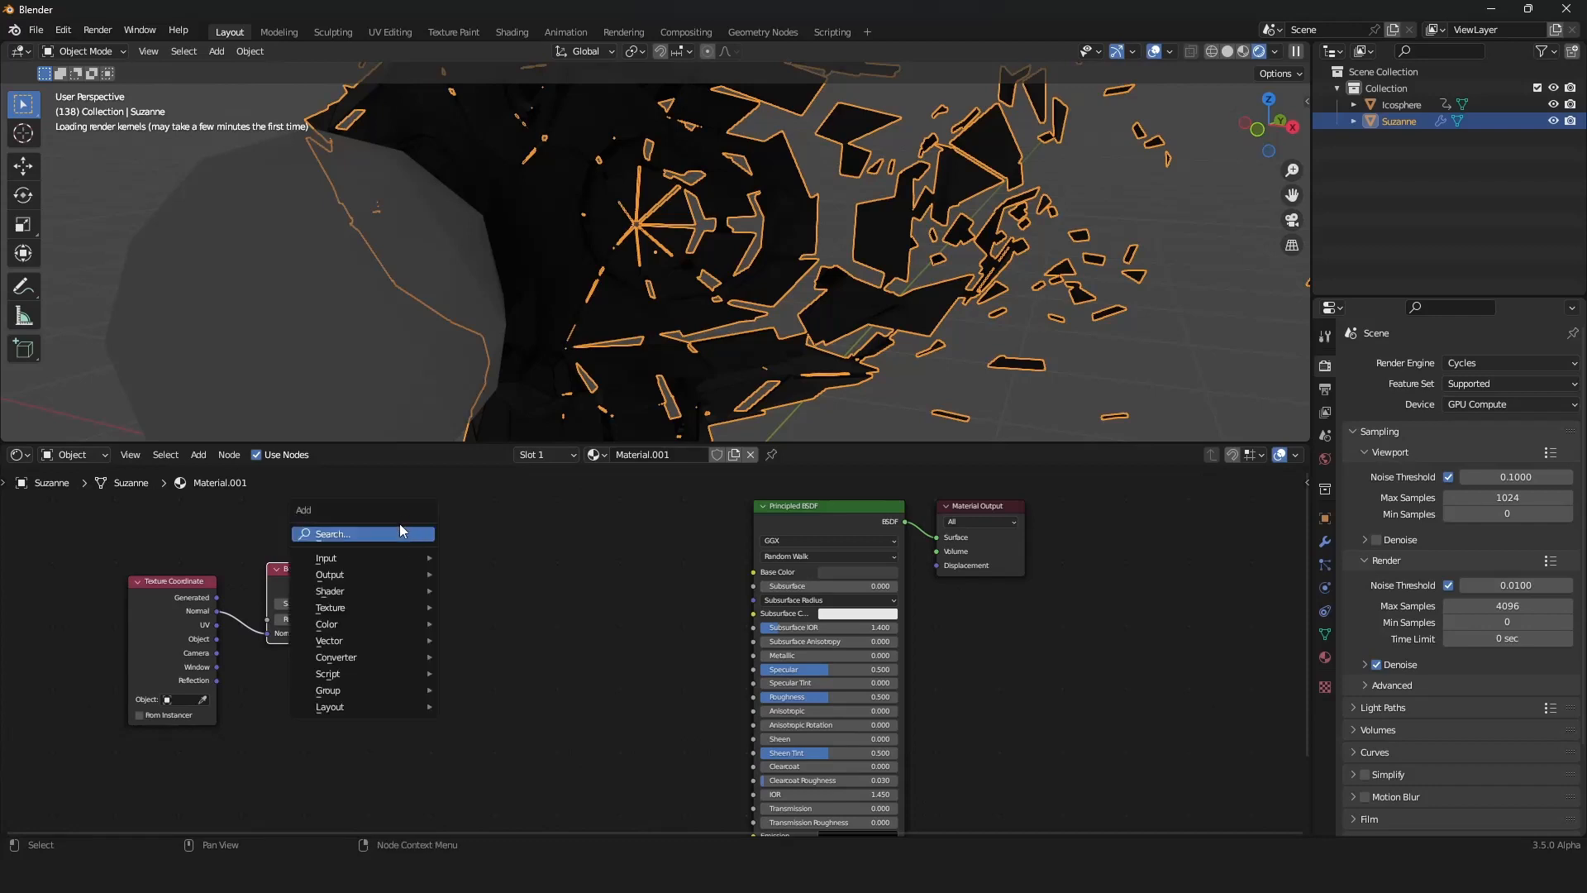
pyautogui.write('vect')
pyautogui.click(438, 553)
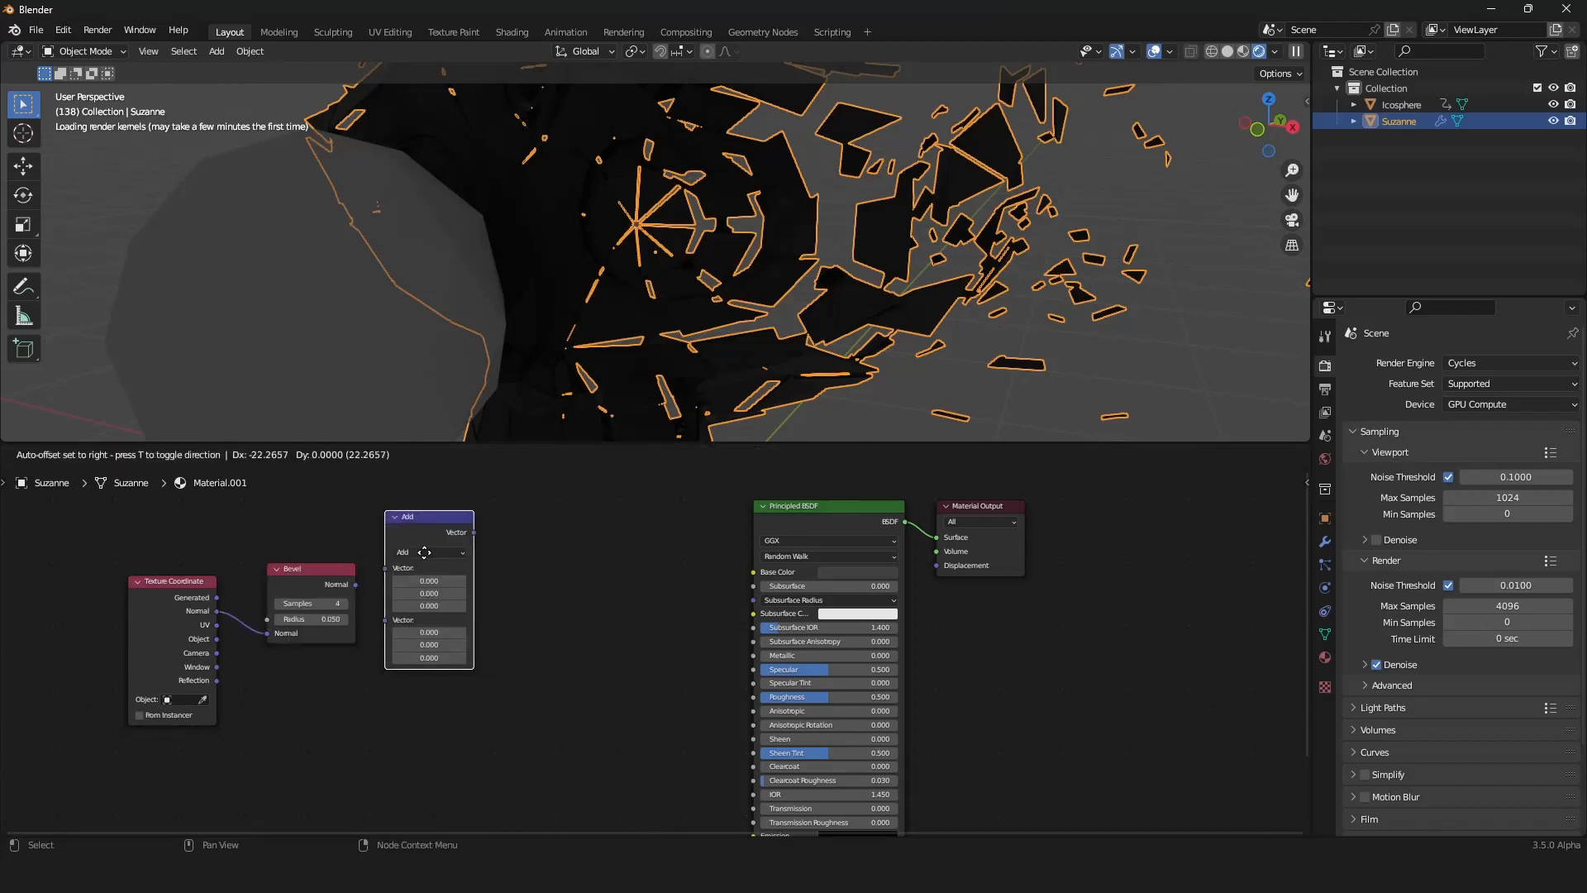
pyautogui.click(433, 562)
pyautogui.click(438, 566)
pyautogui.click(439, 593)
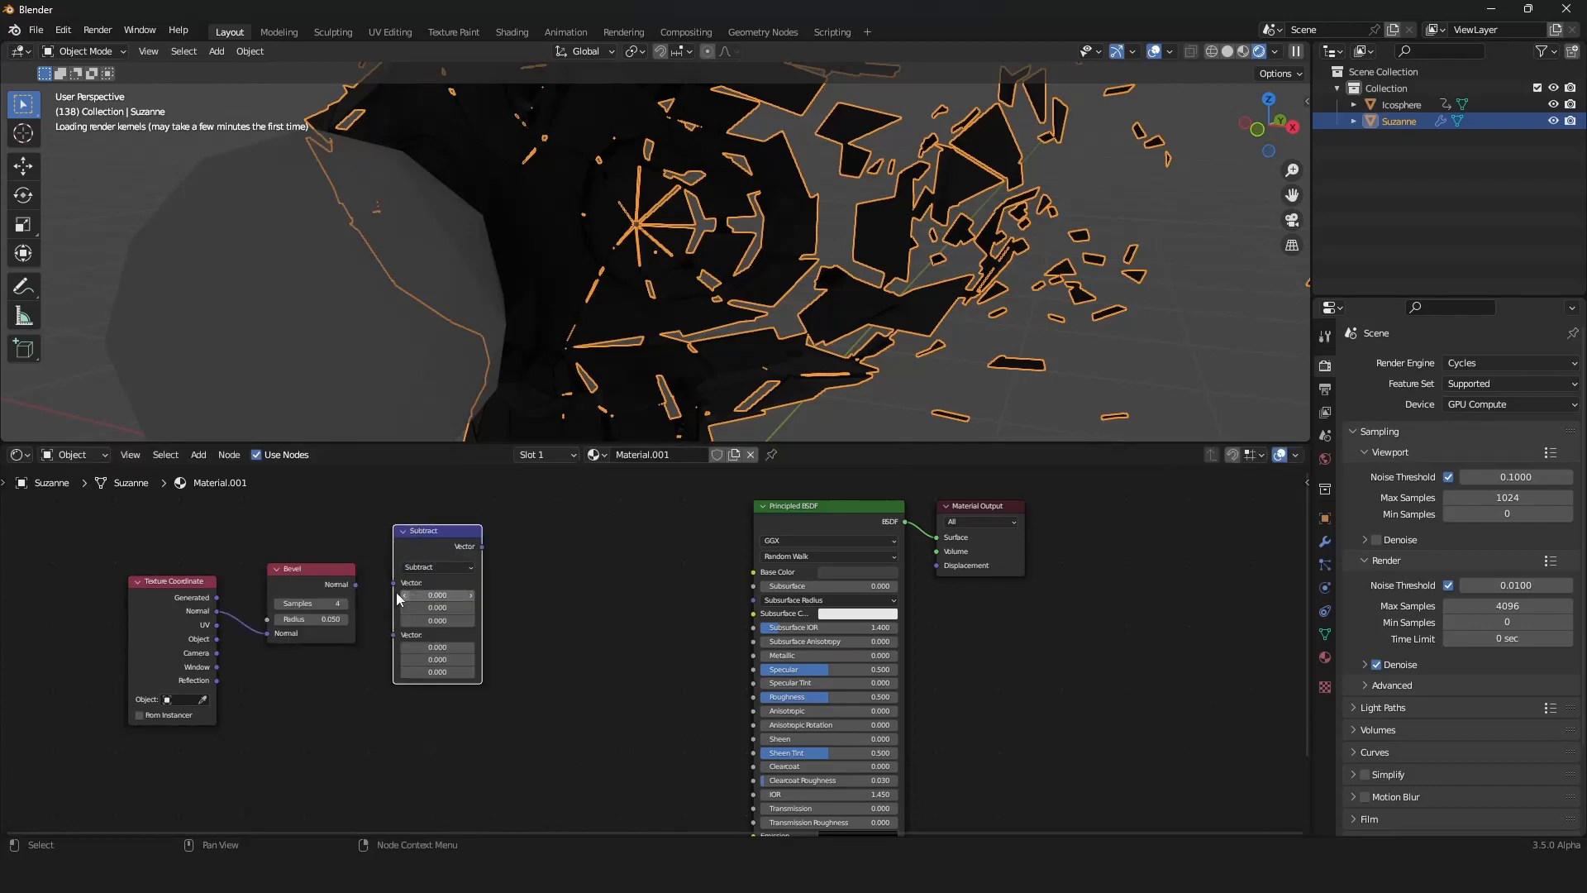
pyautogui.moveTo(355, 583); pyautogui.dragTo(393, 583)
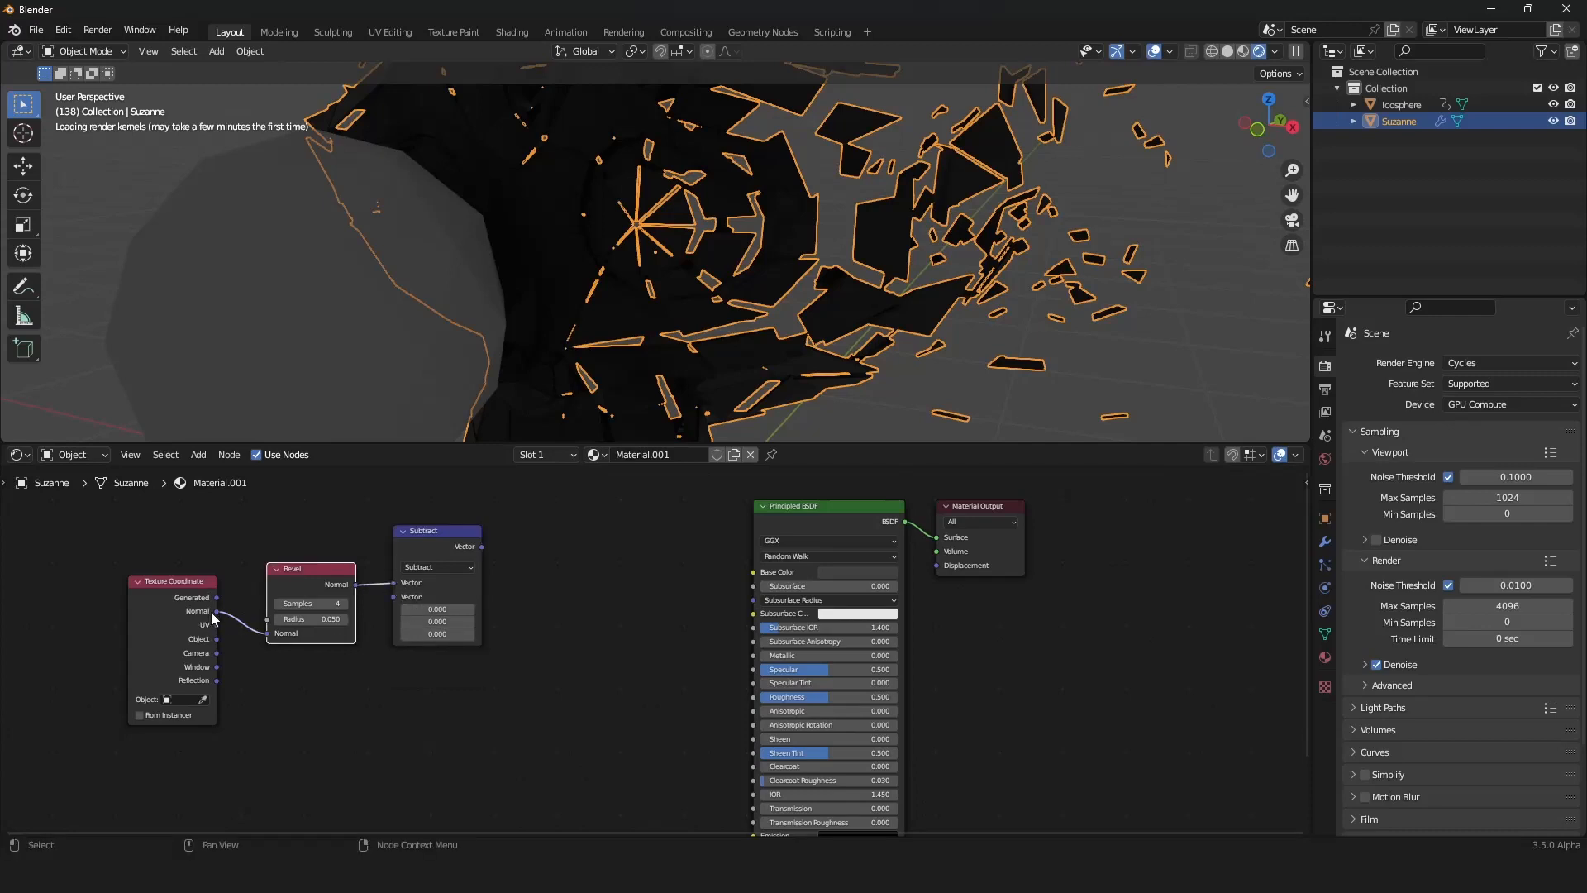
pyautogui.moveTo(215, 611); pyautogui.dragTo(408, 593)
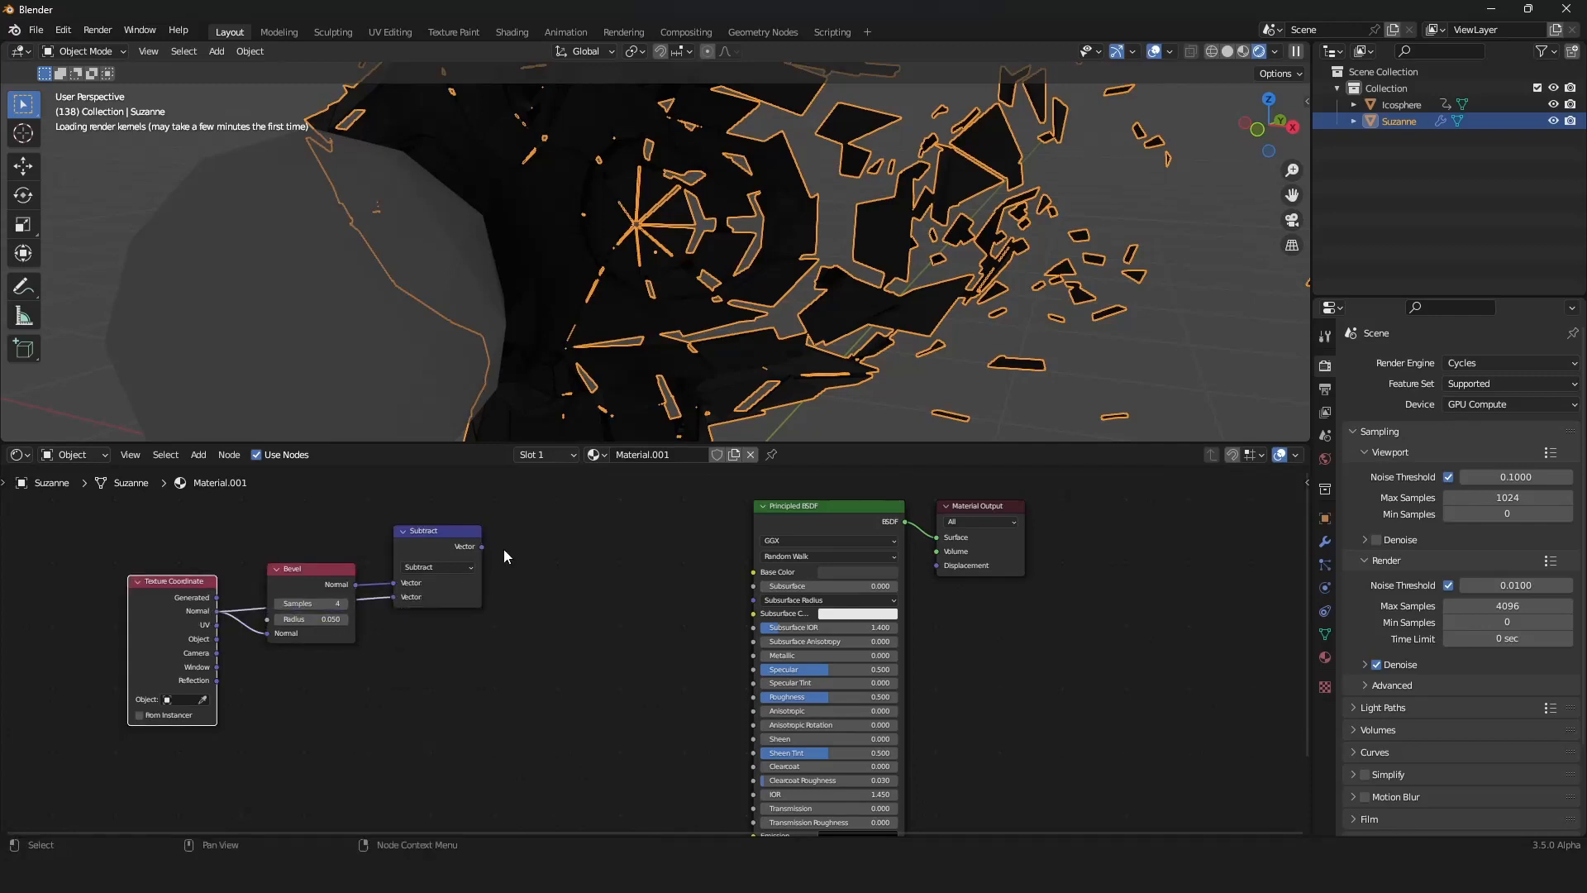
# Step: Duplicate the Subtract node, set the copy to Length, connect Subtract's Vector output to it, and move the Bevel node up
pyautogui.moveTo(504, 548); pyautogui.dragTo(459, 541, button='middle')
pyautogui.click(382, 529)
pyautogui.hotkey('shift', 'd')
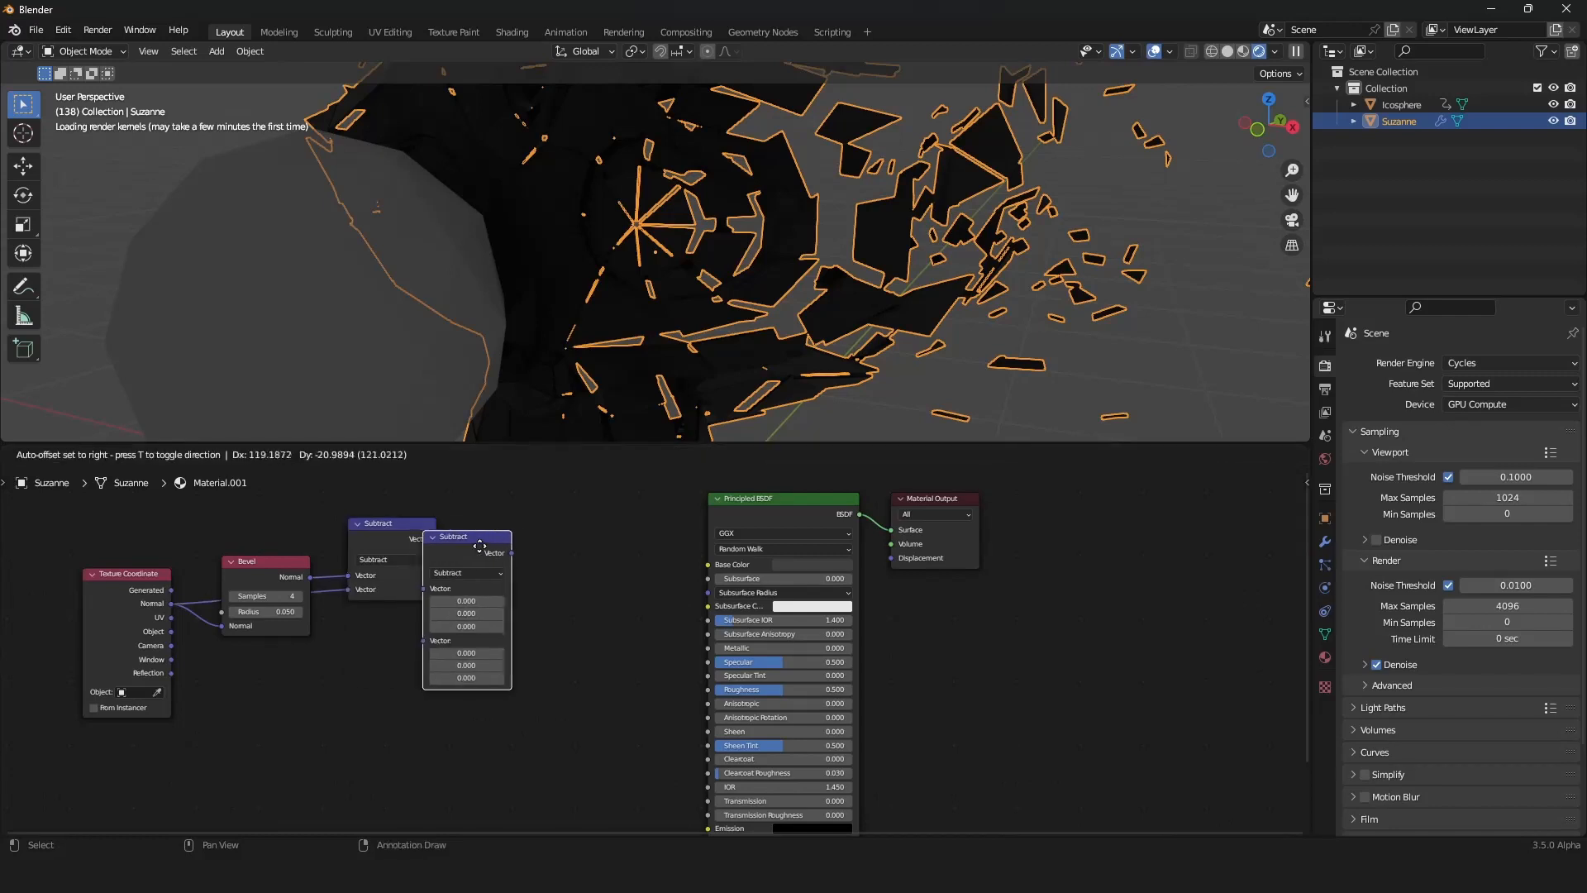
pyautogui.click(525, 519)
pyautogui.click(524, 549)
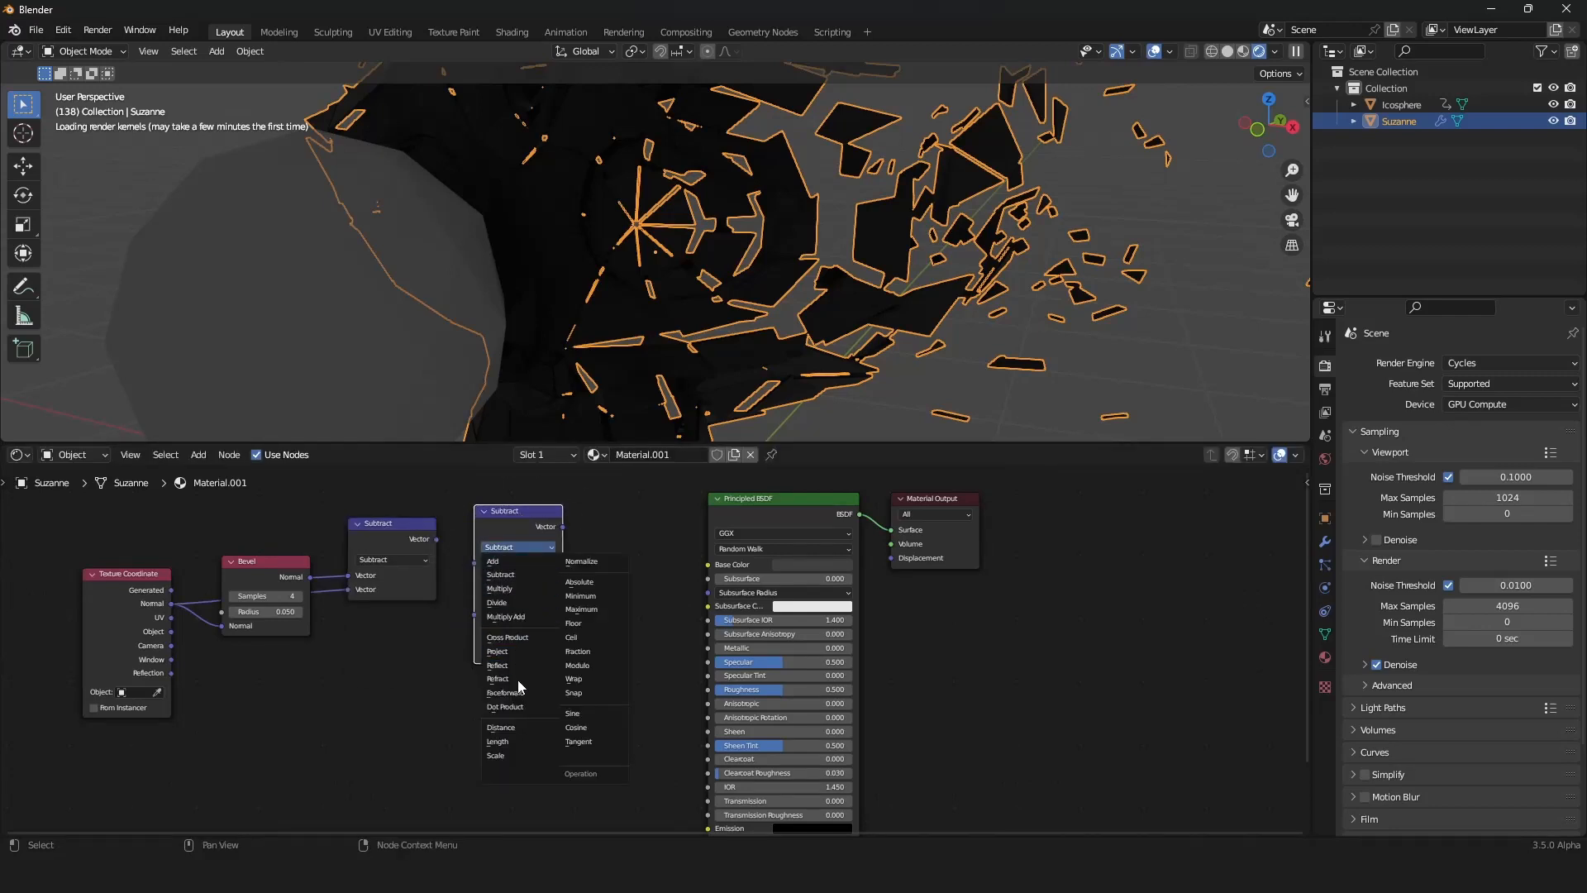
pyautogui.click(518, 741)
pyautogui.moveTo(433, 538); pyautogui.dragTo(474, 561)
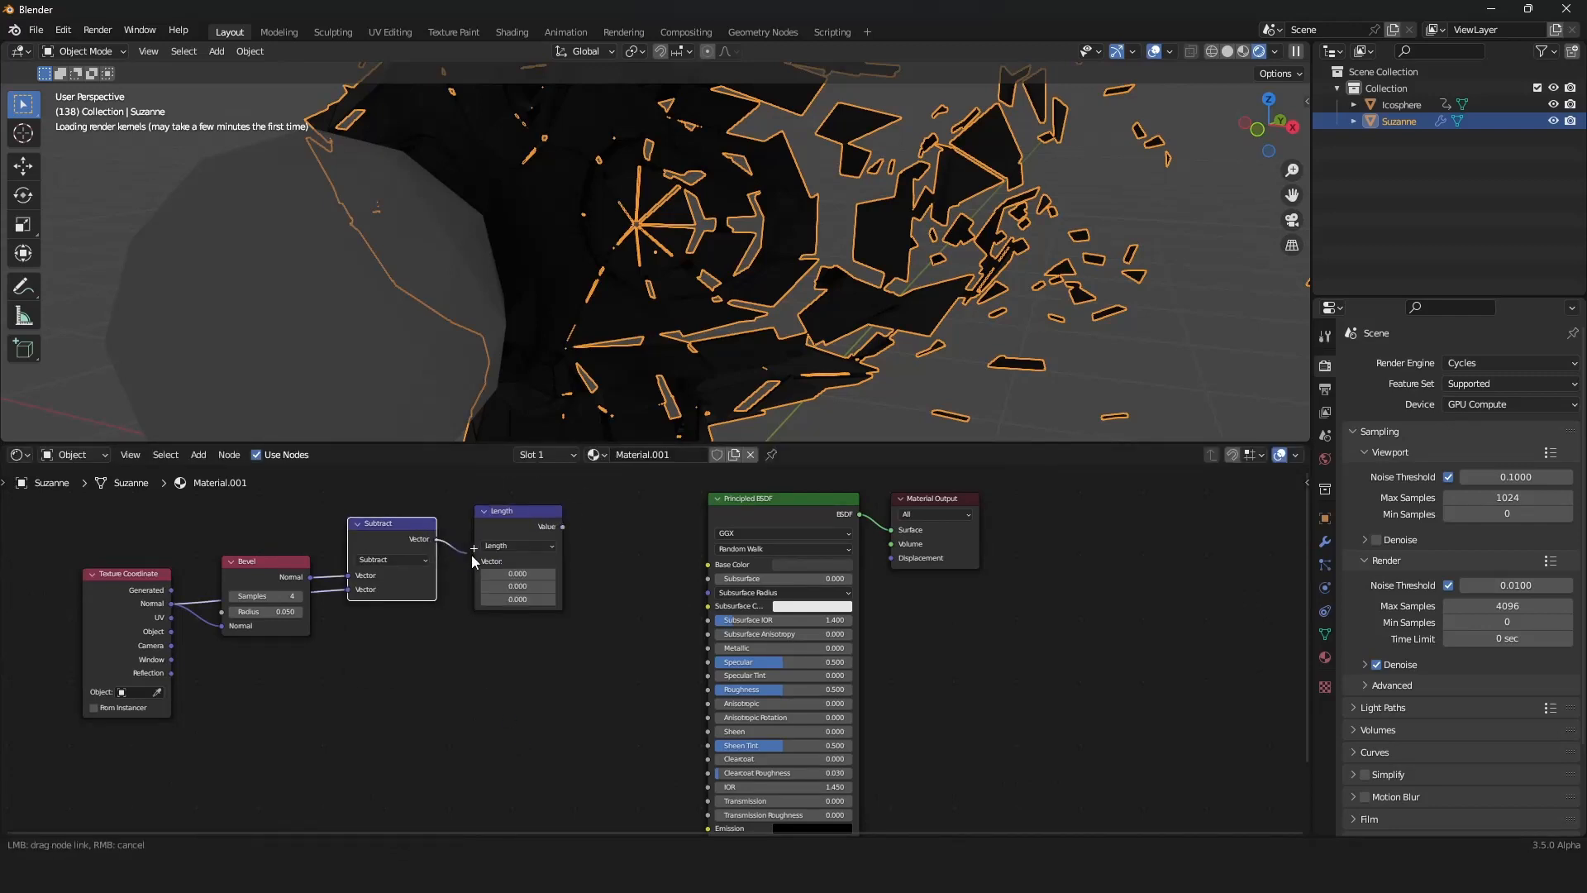
pyautogui.moveTo(227, 564); pyautogui.dragTo(215, 513)
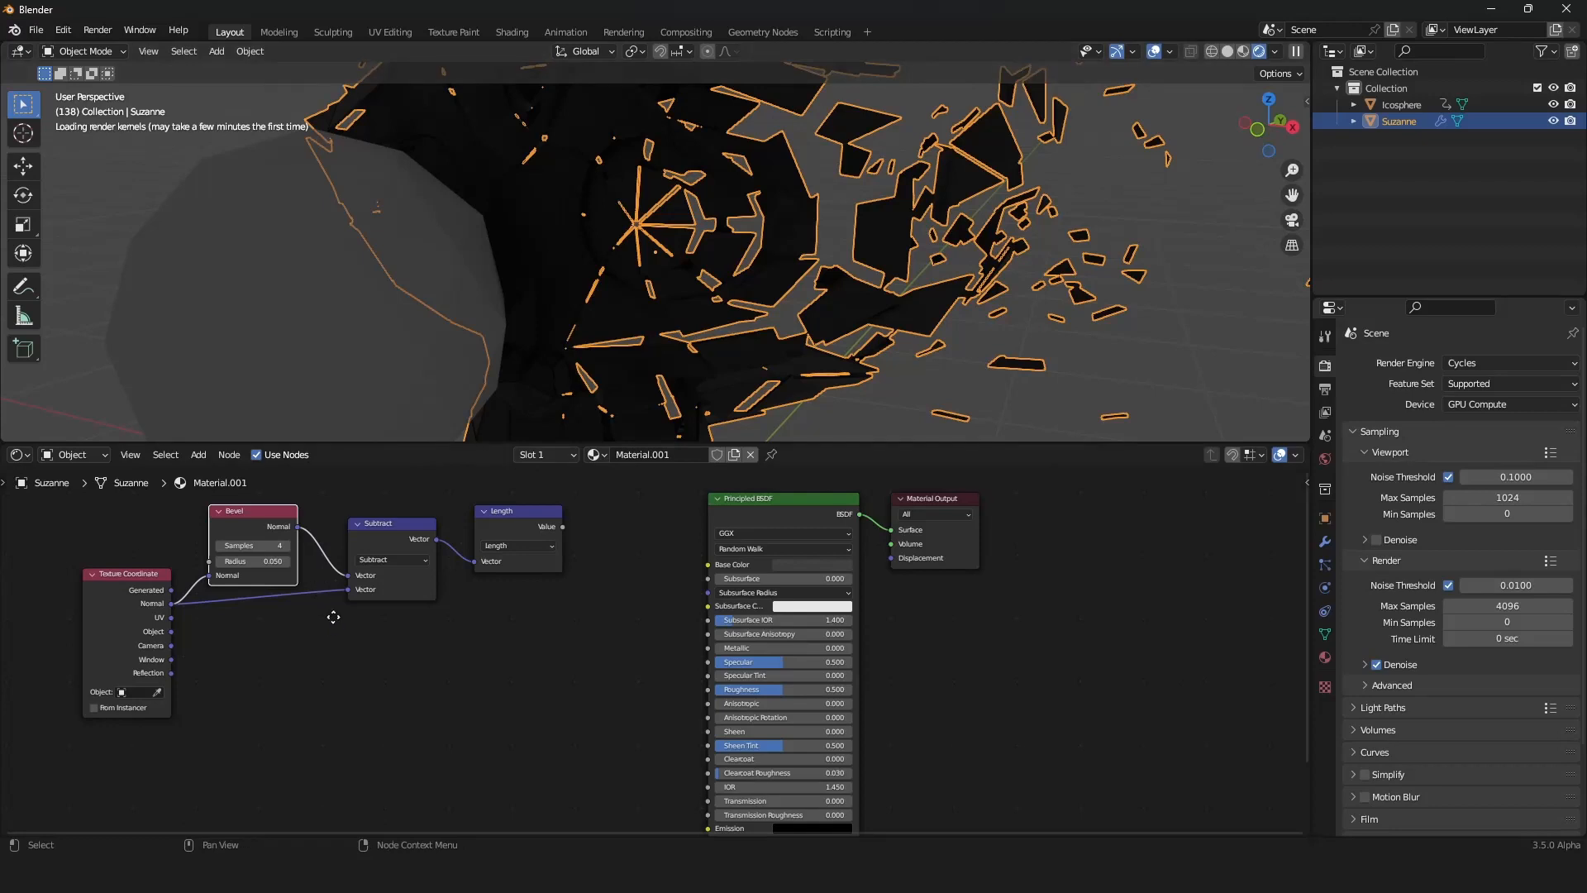
pyautogui.scroll(2, 376, 623)
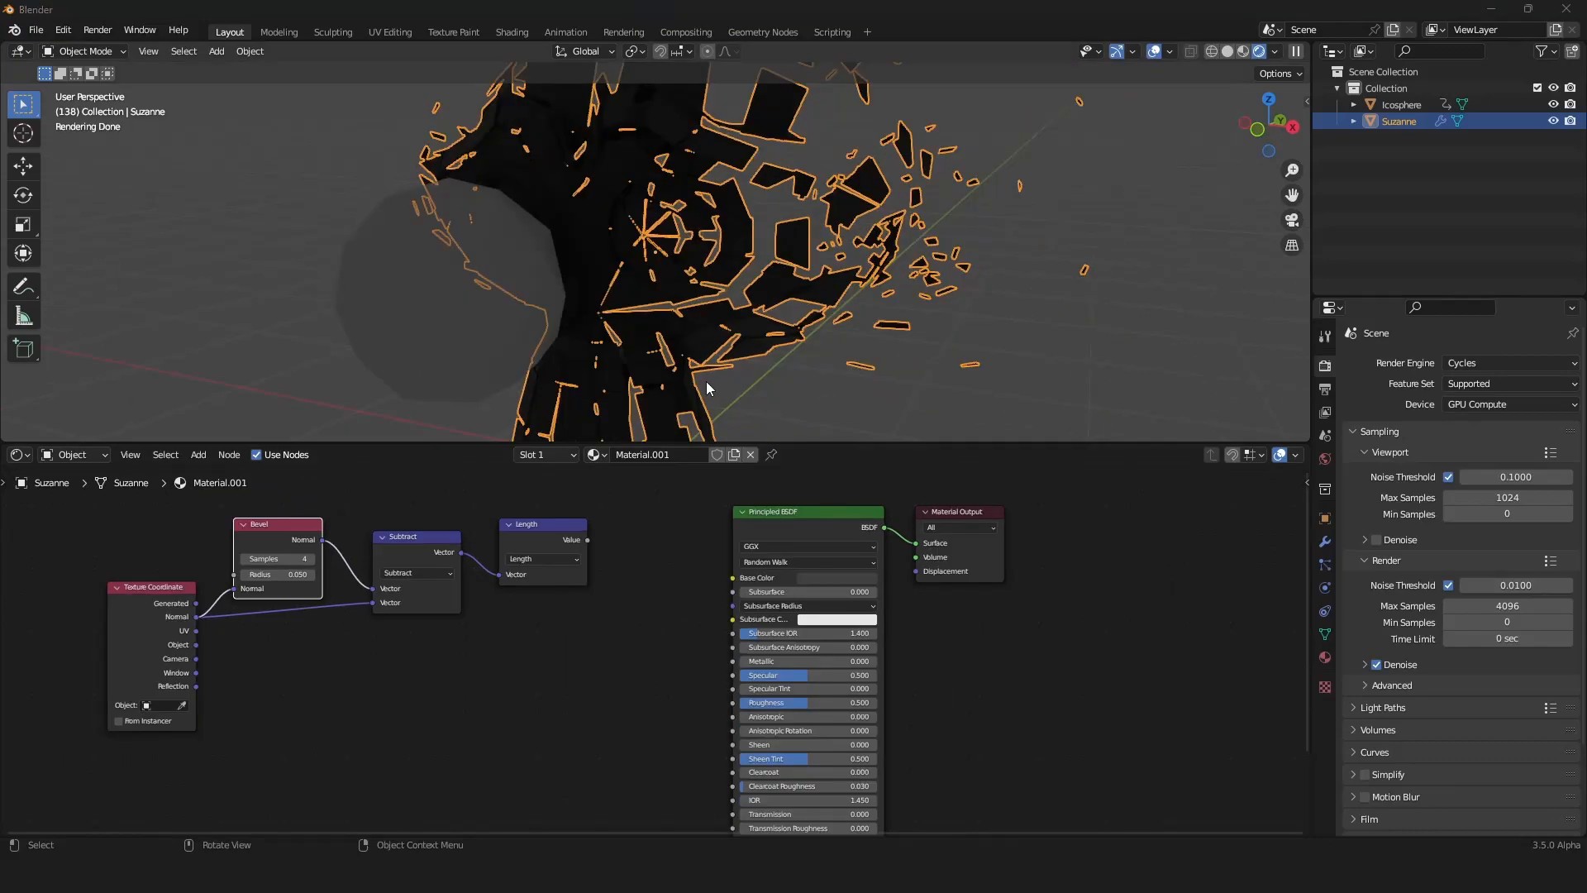
# Step: Preview the Length node's Value directly on the Material Output Surface and examine the edge mask on the pieces
pyautogui.keyDown('ctrl'); pyautogui.keyDown('shift'); pyautogui.click(543, 534); pyautogui.keyUp('shift'); pyautogui.keyUp('ctrl')
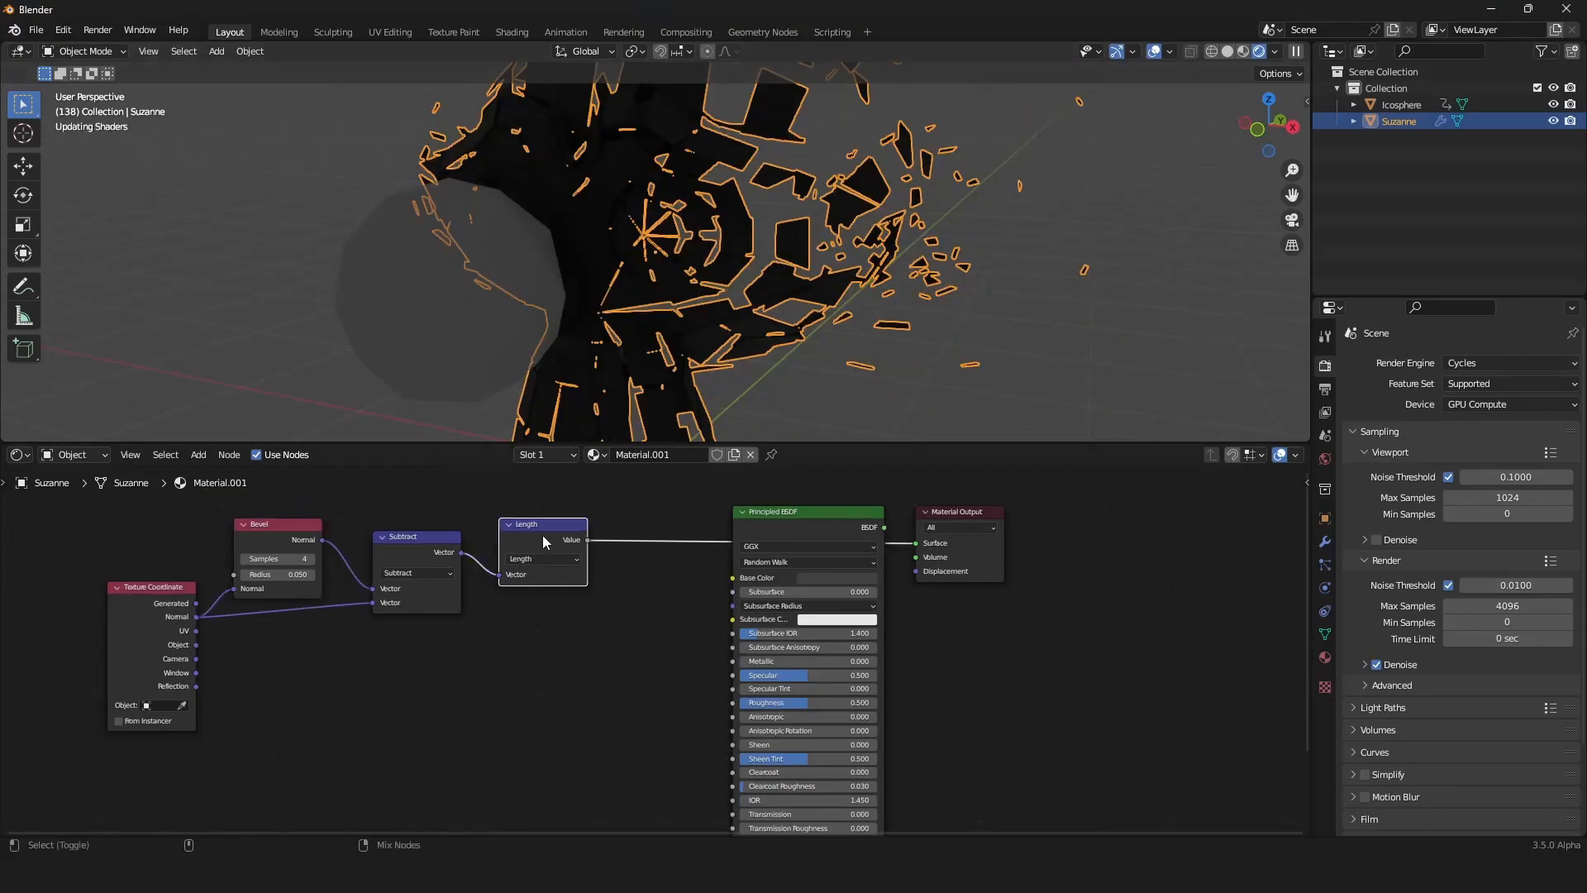
pyautogui.moveTo(696, 357); pyautogui.dragTo(729, 354, button='middle')
pyautogui.scroll(1, 693, 345)
pyautogui.scroll(2, 729, 333)
pyautogui.scroll(-5, 729, 335)
pyautogui.scroll(5, 728, 354)
# Step: Set the Bevel node's Radius to 0.020 and its Samples to 13
pyautogui.moveTo(284, 575); pyautogui.dragTo(254, 575)
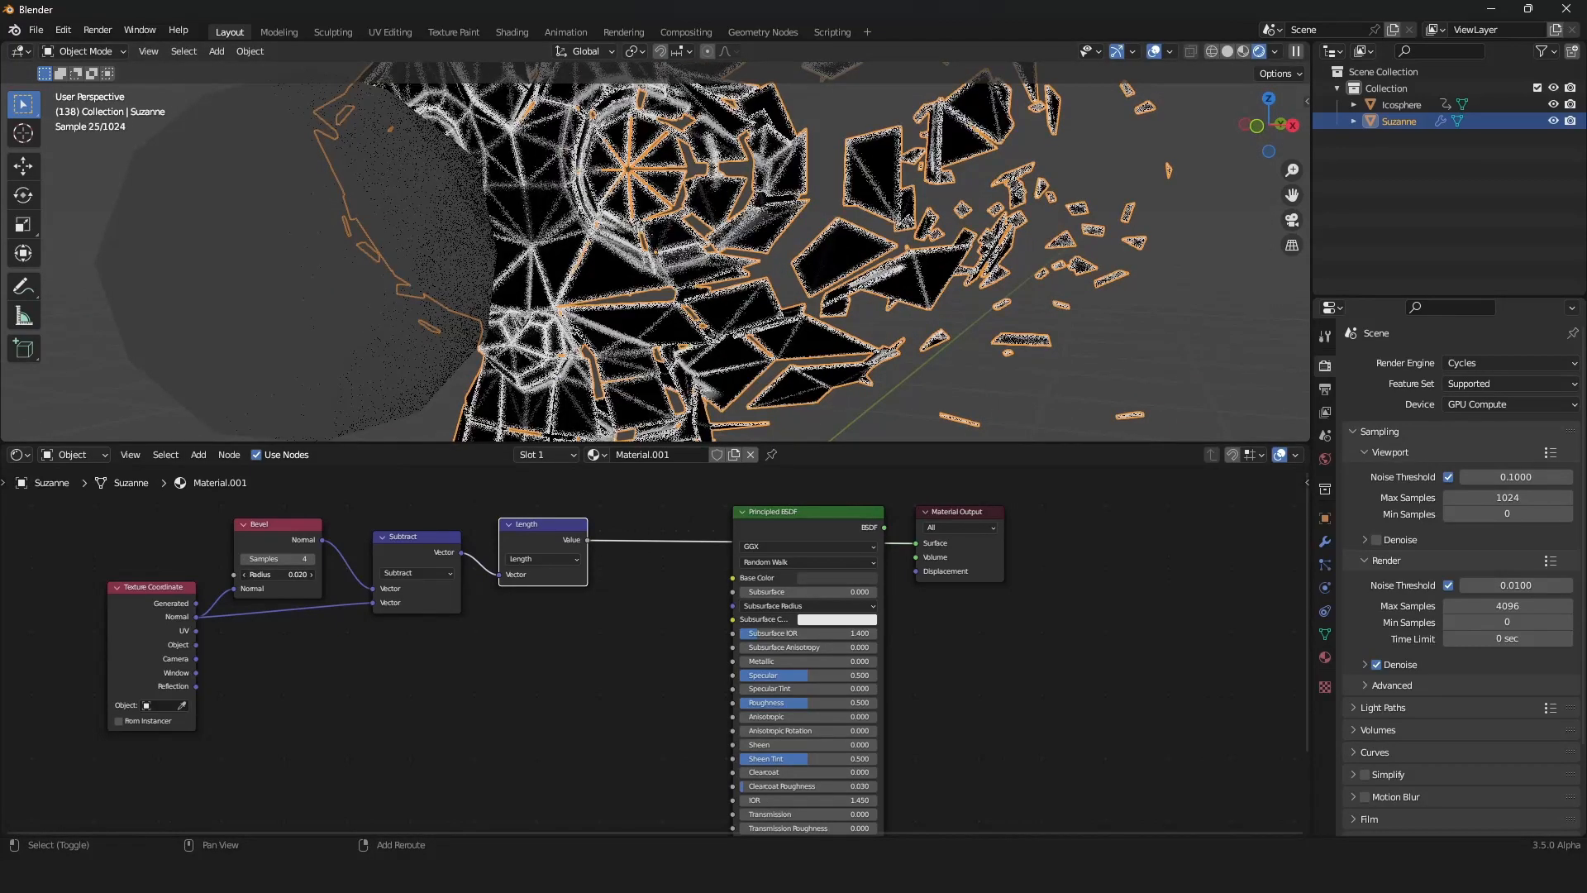
pyautogui.click(315, 562)
pyautogui.click(315, 562)
pyautogui.click(314, 562)
pyautogui.click(314, 562)
pyautogui.click(314, 562)
pyautogui.click(314, 562)
pyautogui.click(314, 562)
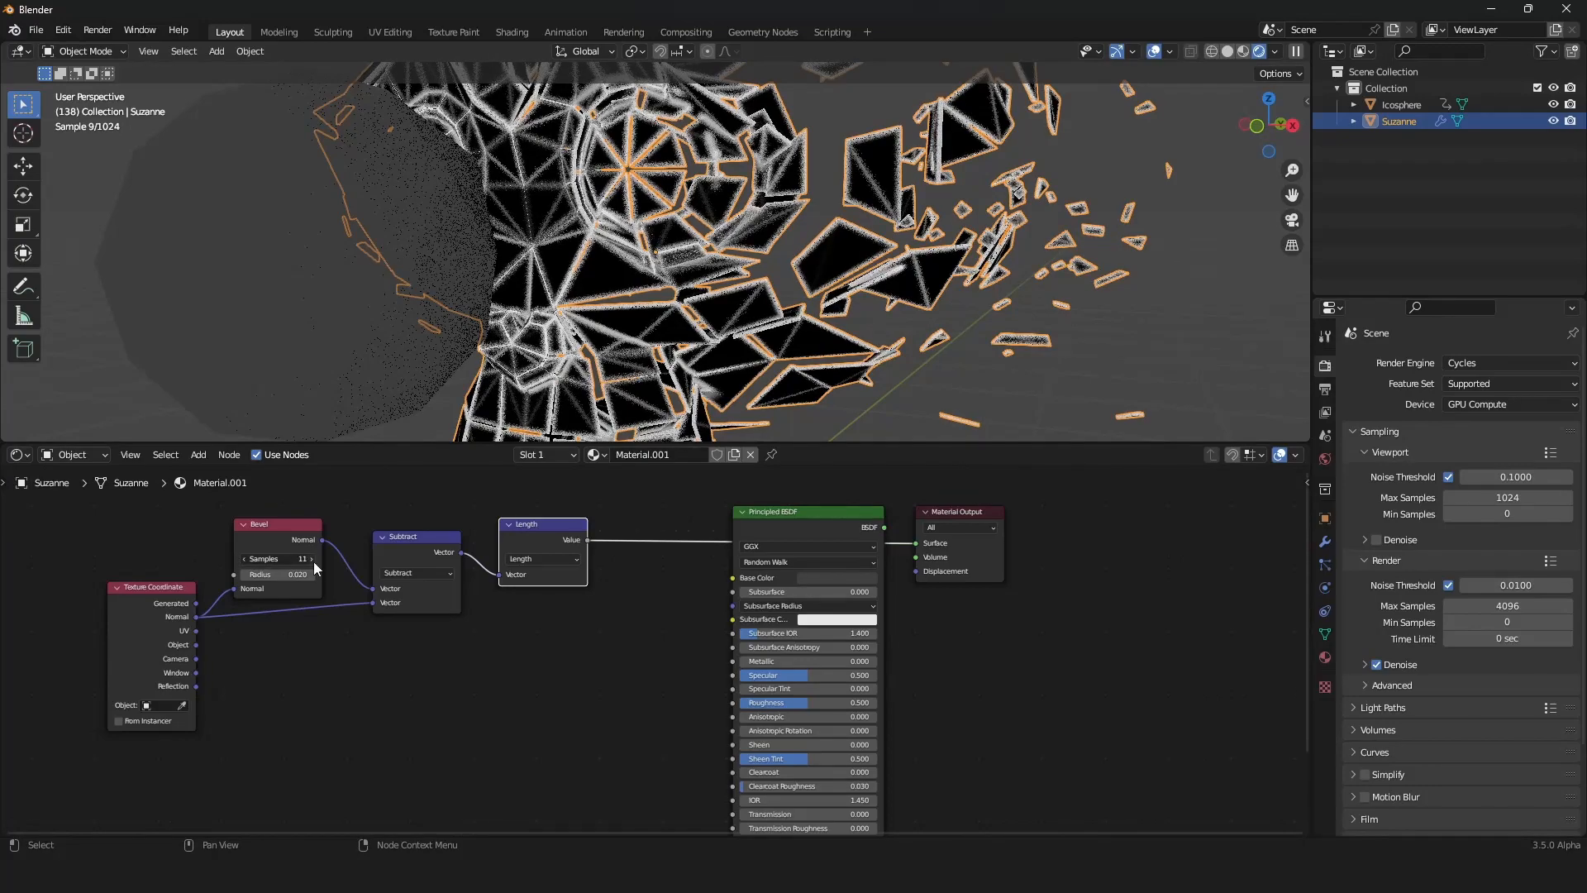
pyautogui.click(314, 562)
pyautogui.click(314, 562)
# Step: Thin the edge lines by setting the Bevel Radius to 0.010, and check the head from another angle
pyautogui.moveTo(300, 578); pyautogui.dragTo(292, 578)
pyautogui.scroll(-6, 815, 297)
pyautogui.moveTo(823, 303); pyautogui.dragTo(758, 326, button='middle')
pyautogui.scroll(3, 742, 295)
pyautogui.scroll(1, 742, 295)
pyautogui.scroll(-5, 759, 325)
pyautogui.scroll(-2, 609, 597)
# Step: Connect the Length node's Value to the Principled BSDF's Emission Strength and link the BSDF back to the Material Output Surface
pyautogui.moveTo(609, 597); pyautogui.dragTo(577, 552, button='middle')
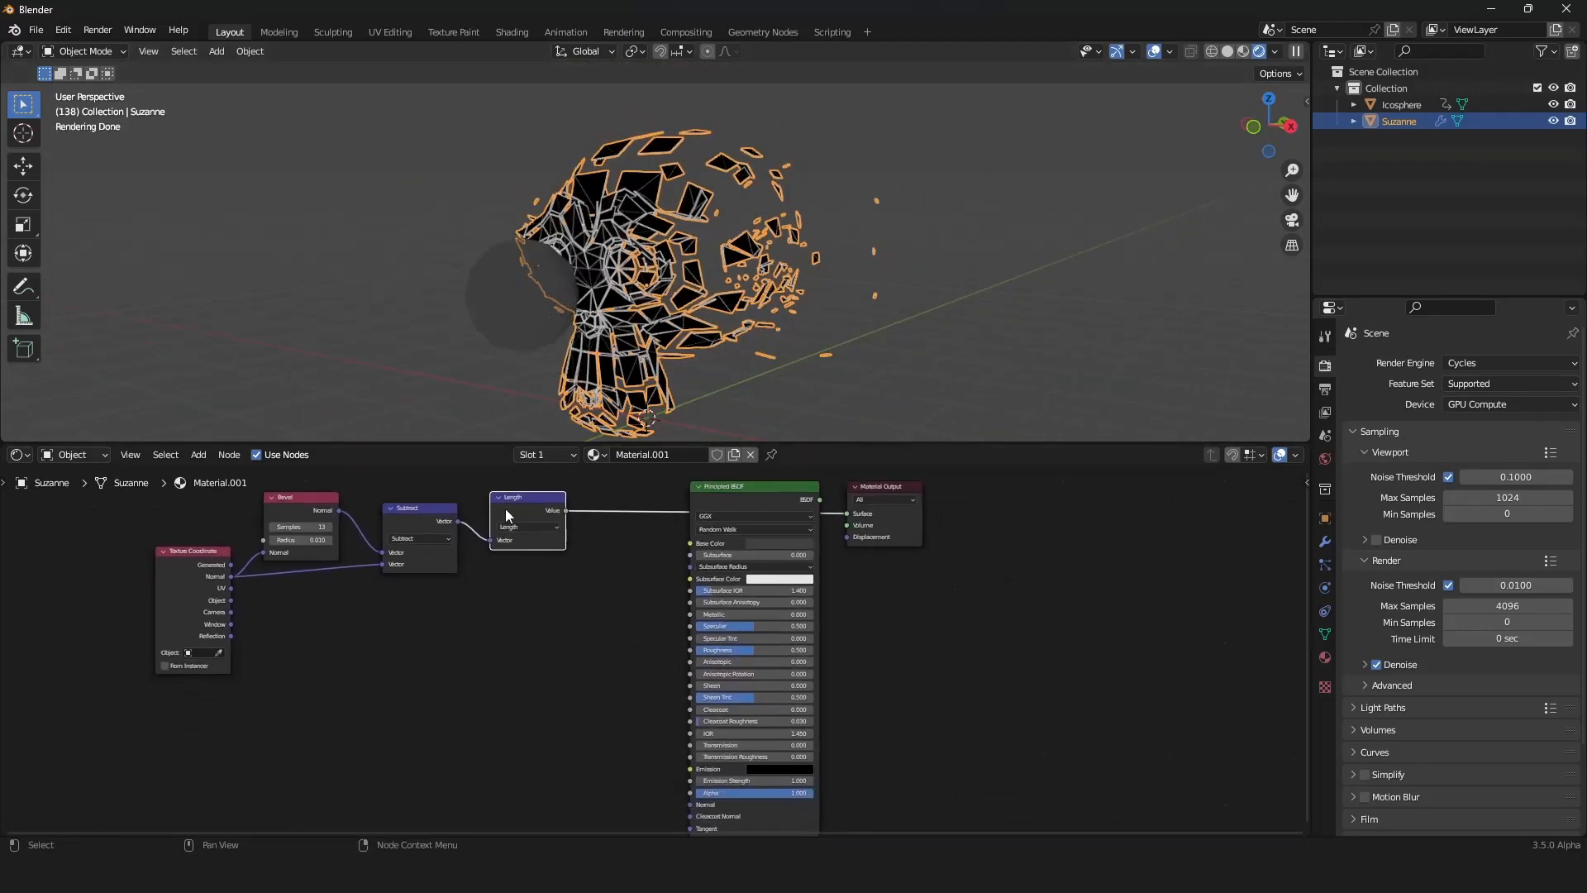
pyautogui.moveTo(509, 506); pyautogui.dragTo(498, 548)
pyautogui.moveTo(533, 575); pyautogui.dragTo(496, 516, button='middle')
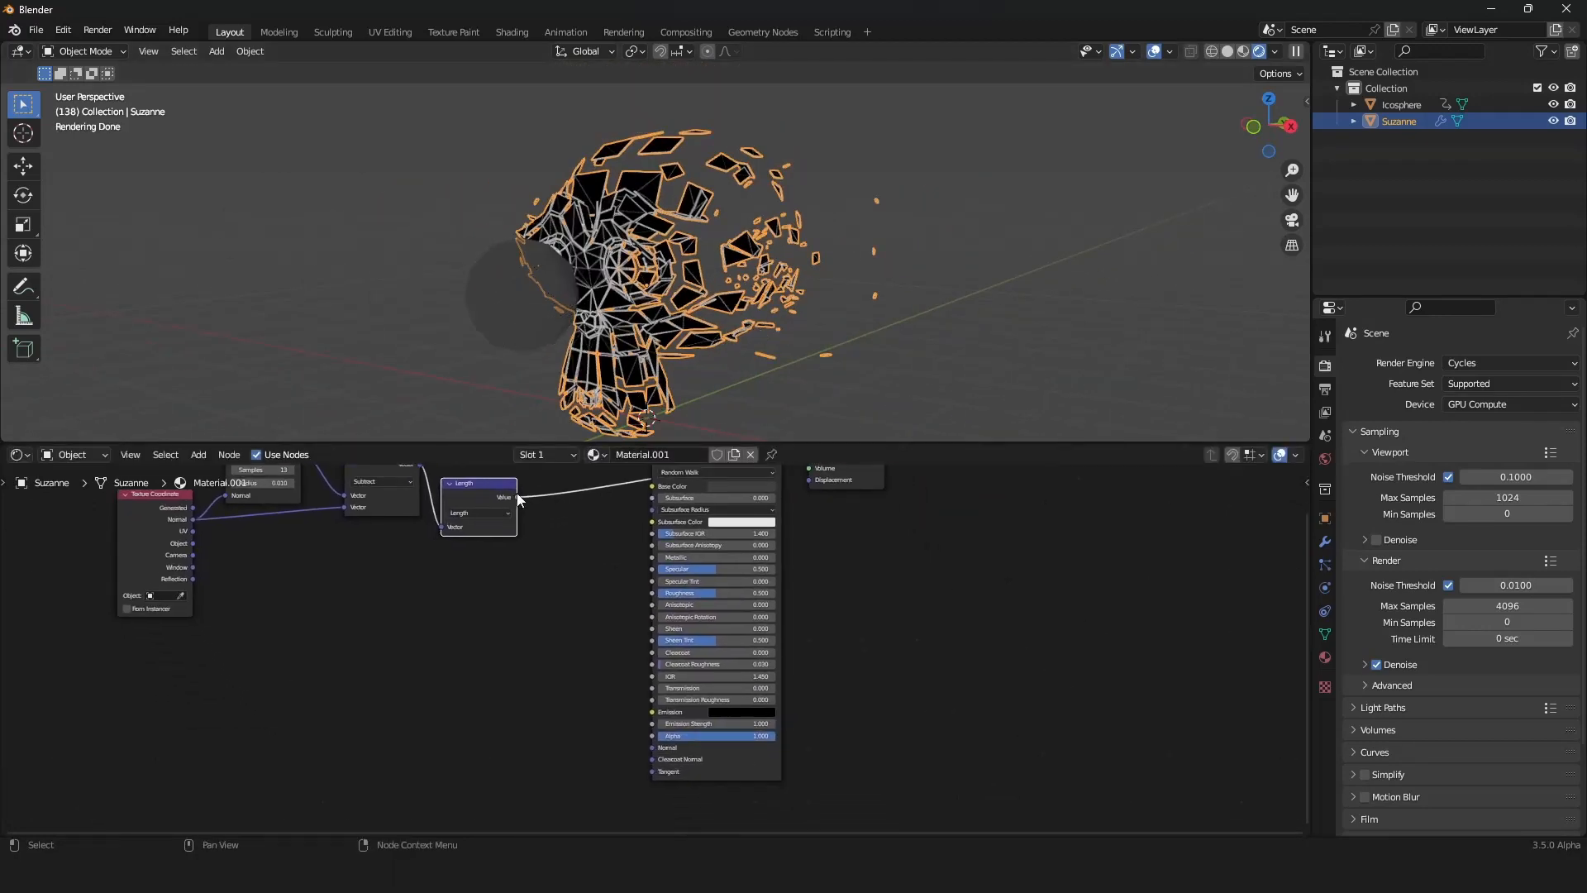
pyautogui.moveTo(517, 497); pyautogui.dragTo(652, 724)
# Step: Set the Principled BSDF's Emission color to white
pyautogui.scroll(2, 785, 578)
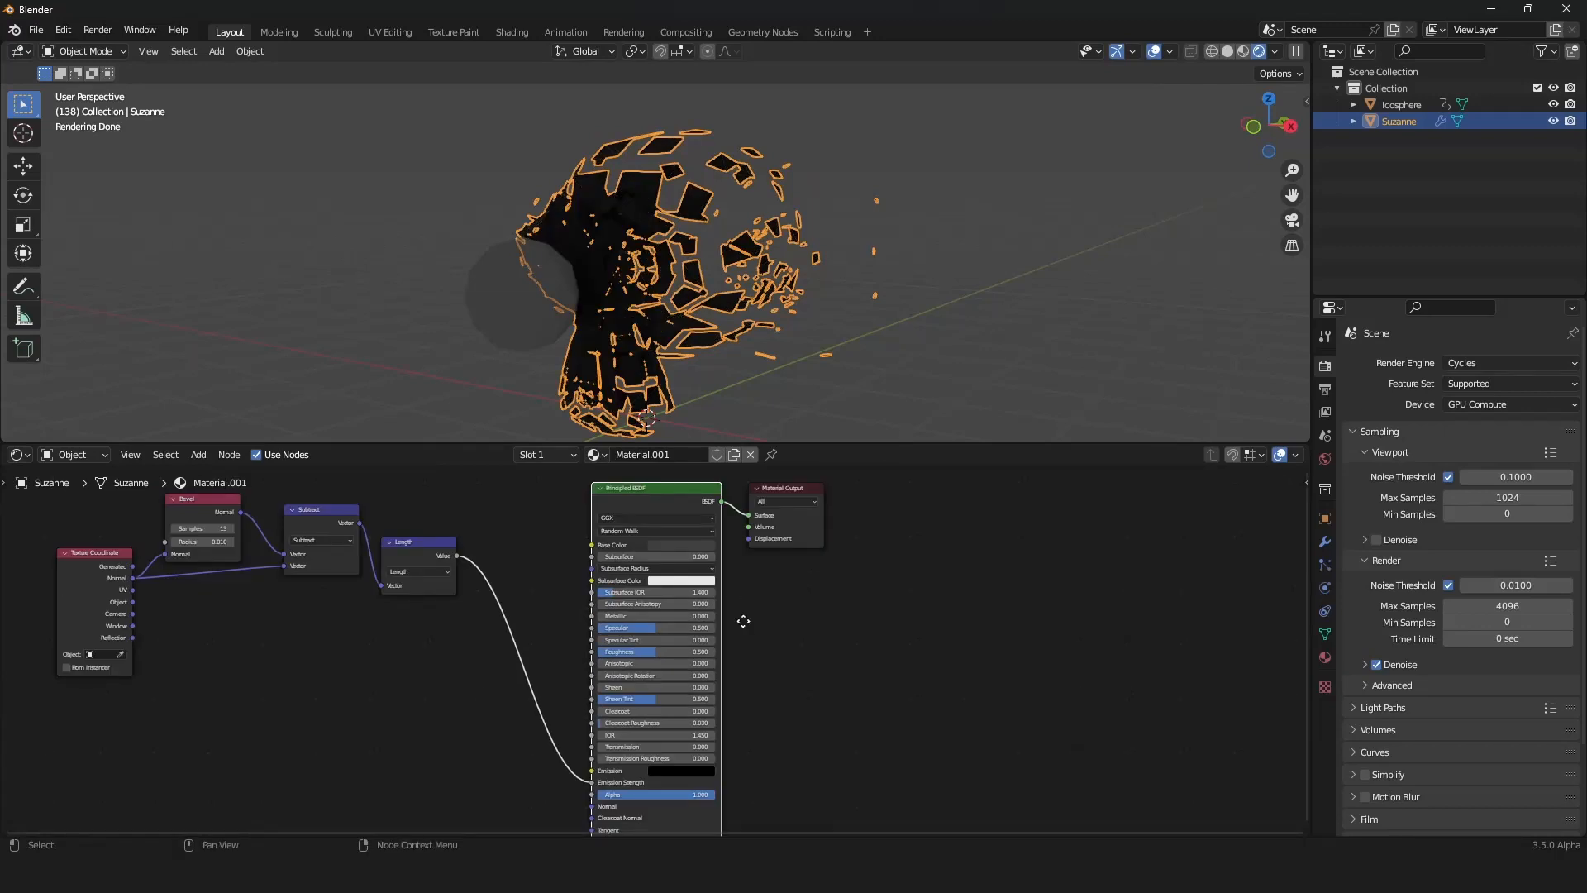
pyautogui.click(684, 707)
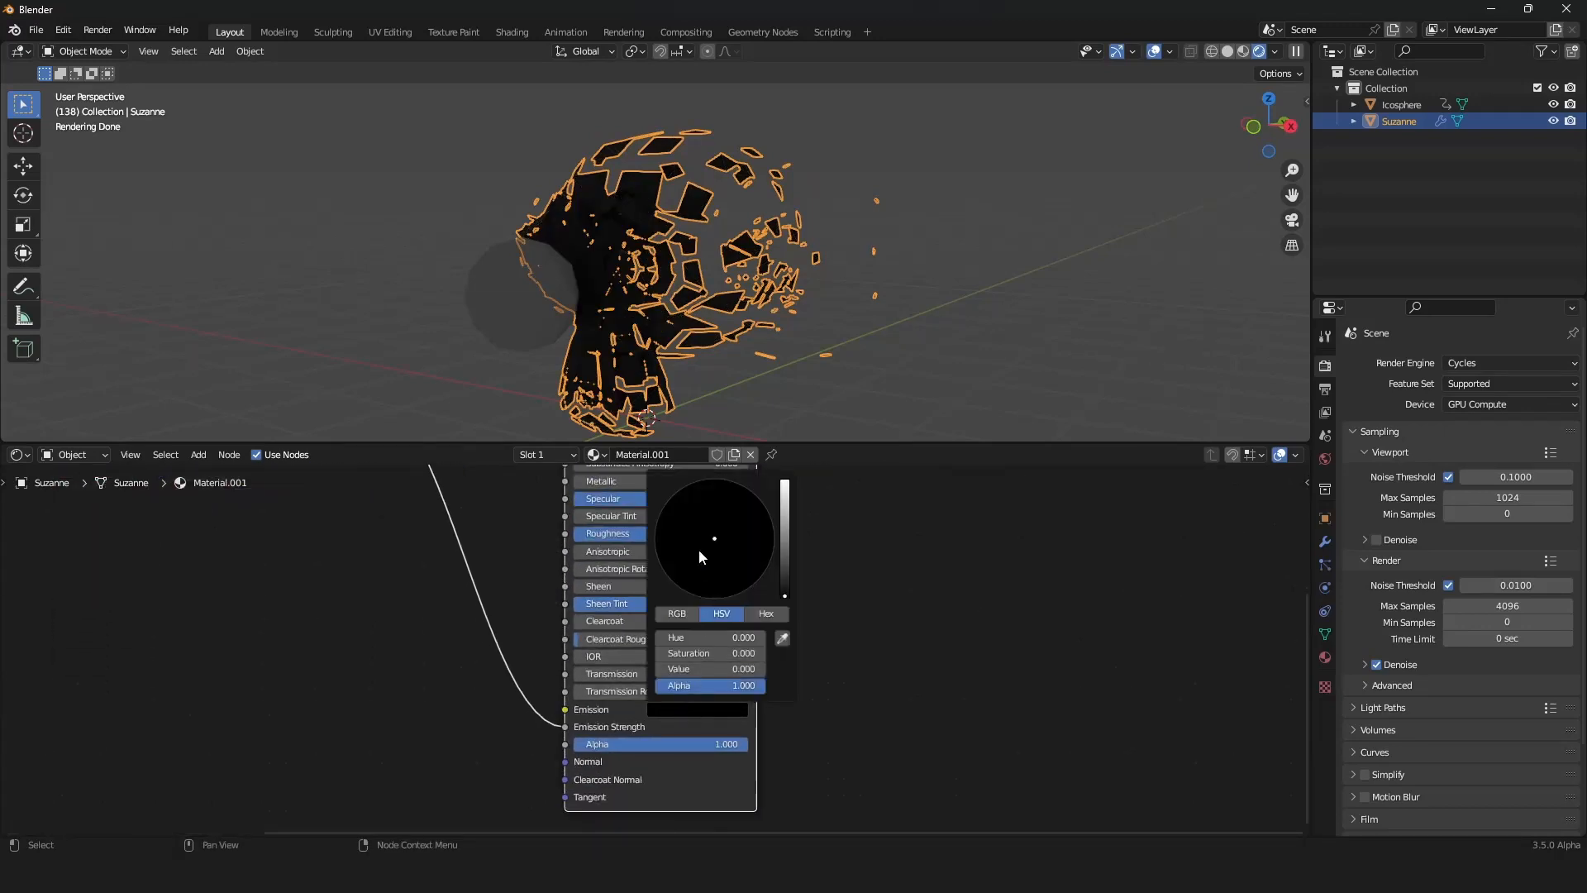
pyautogui.moveTo(781, 573); pyautogui.dragTo(795, 456)
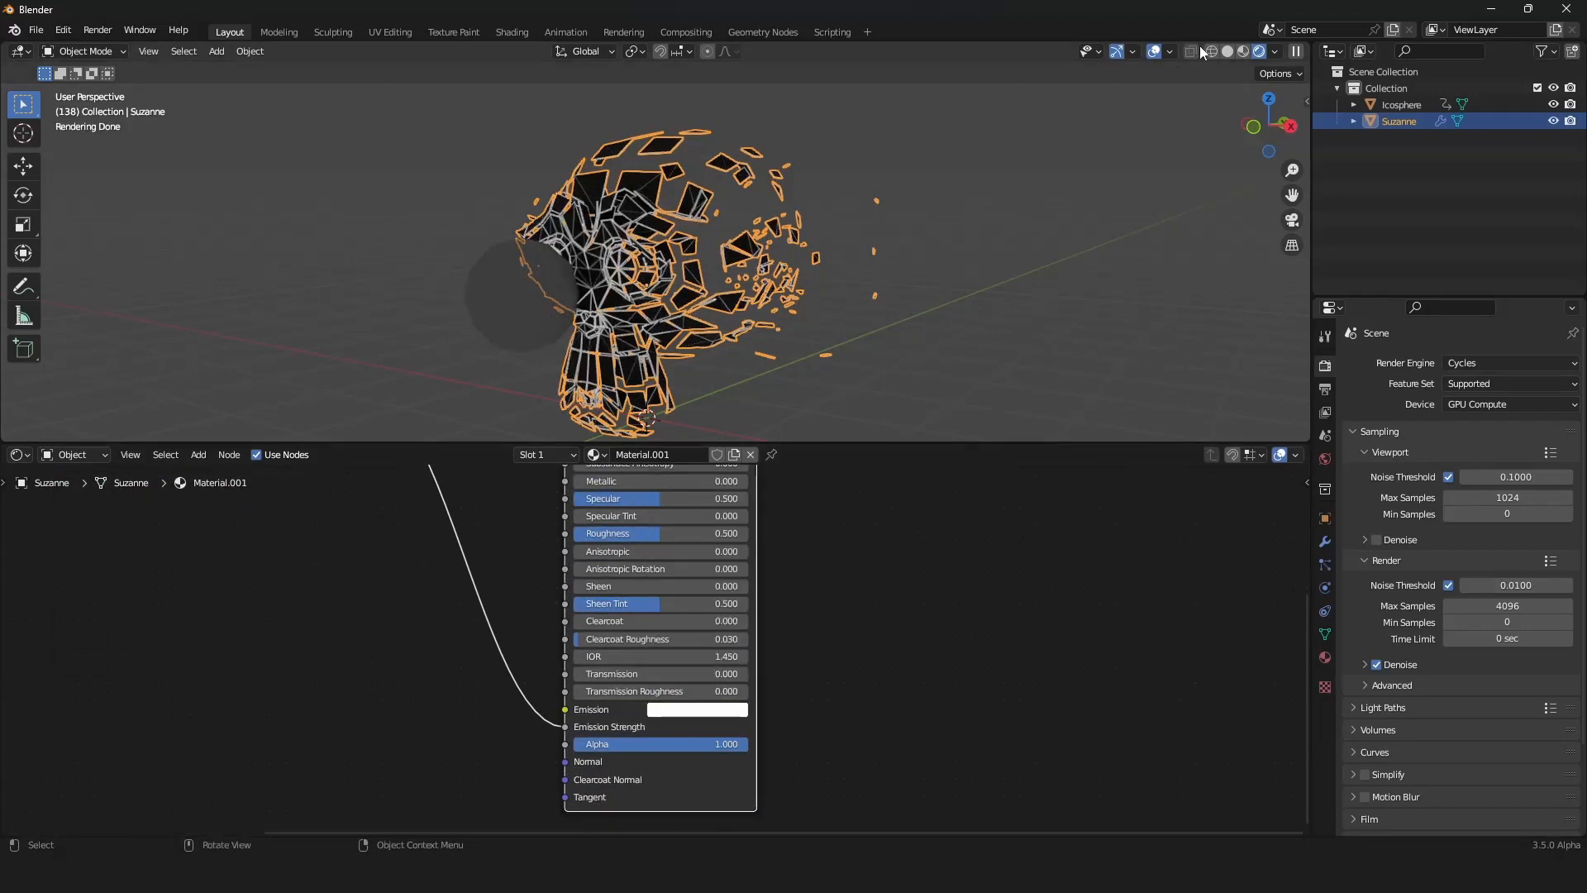
# Step: Hide the viewport overlays, examine the emissive edges from the head's other side, and show the overlays again
pyautogui.hotkey('shift', 'alt', 'z')
pyautogui.scroll(-2, 794, 281)
pyautogui.moveTo(785, 277); pyautogui.dragTo(891, 301, button='middle')
pyautogui.scroll(2, 865, 243)
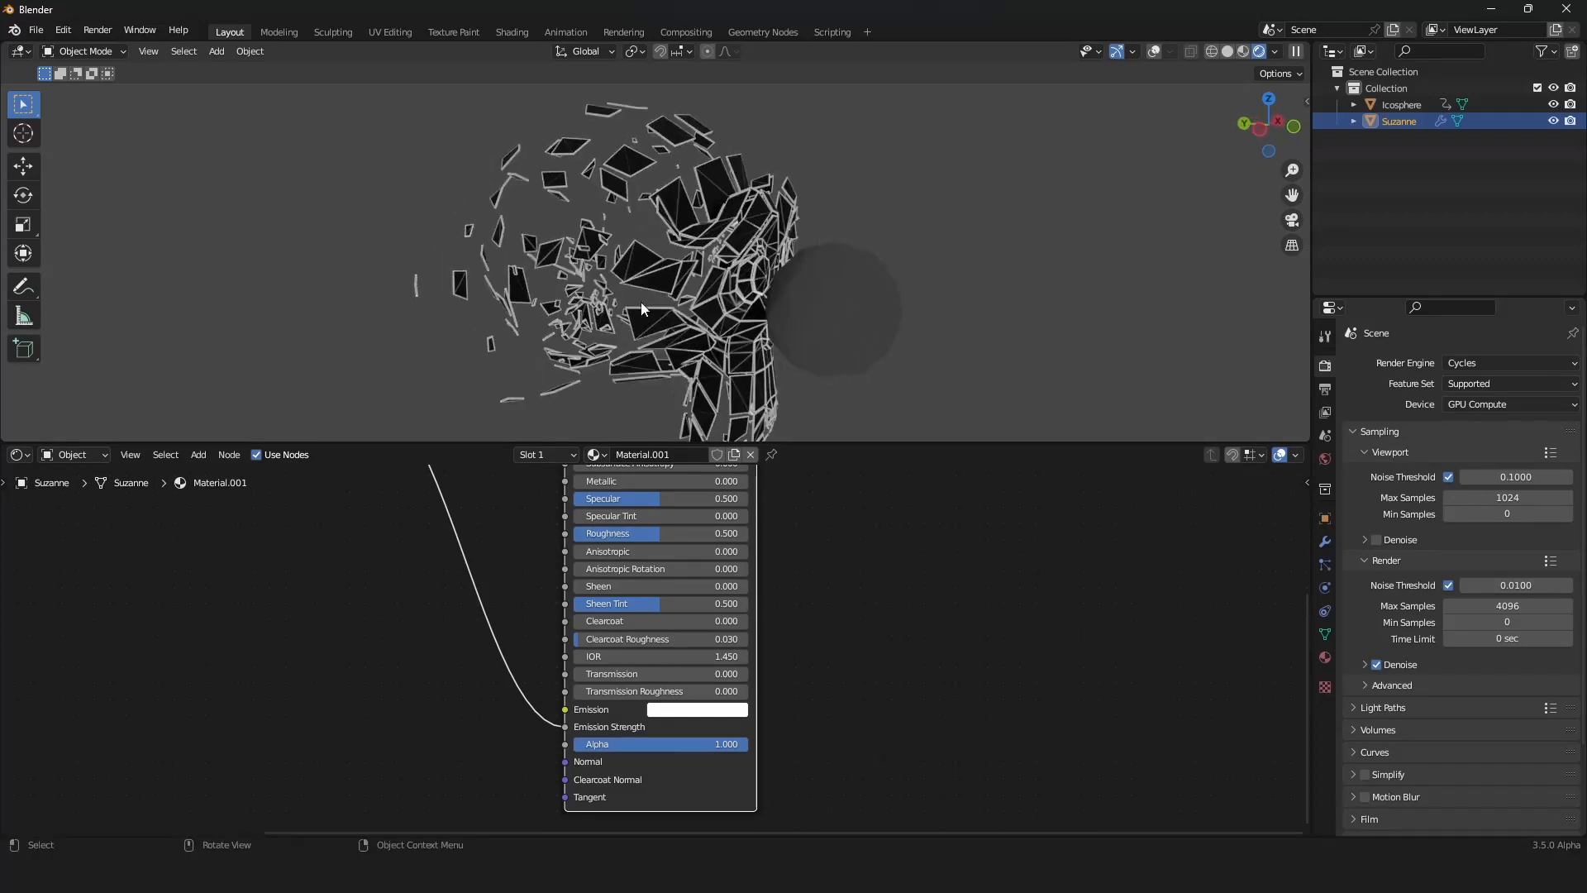
pyautogui.scroll(-4, 790, 581)
pyautogui.moveTo(791, 582); pyautogui.dragTo(831, 624, button='middle')
pyautogui.scroll(1, 831, 624)
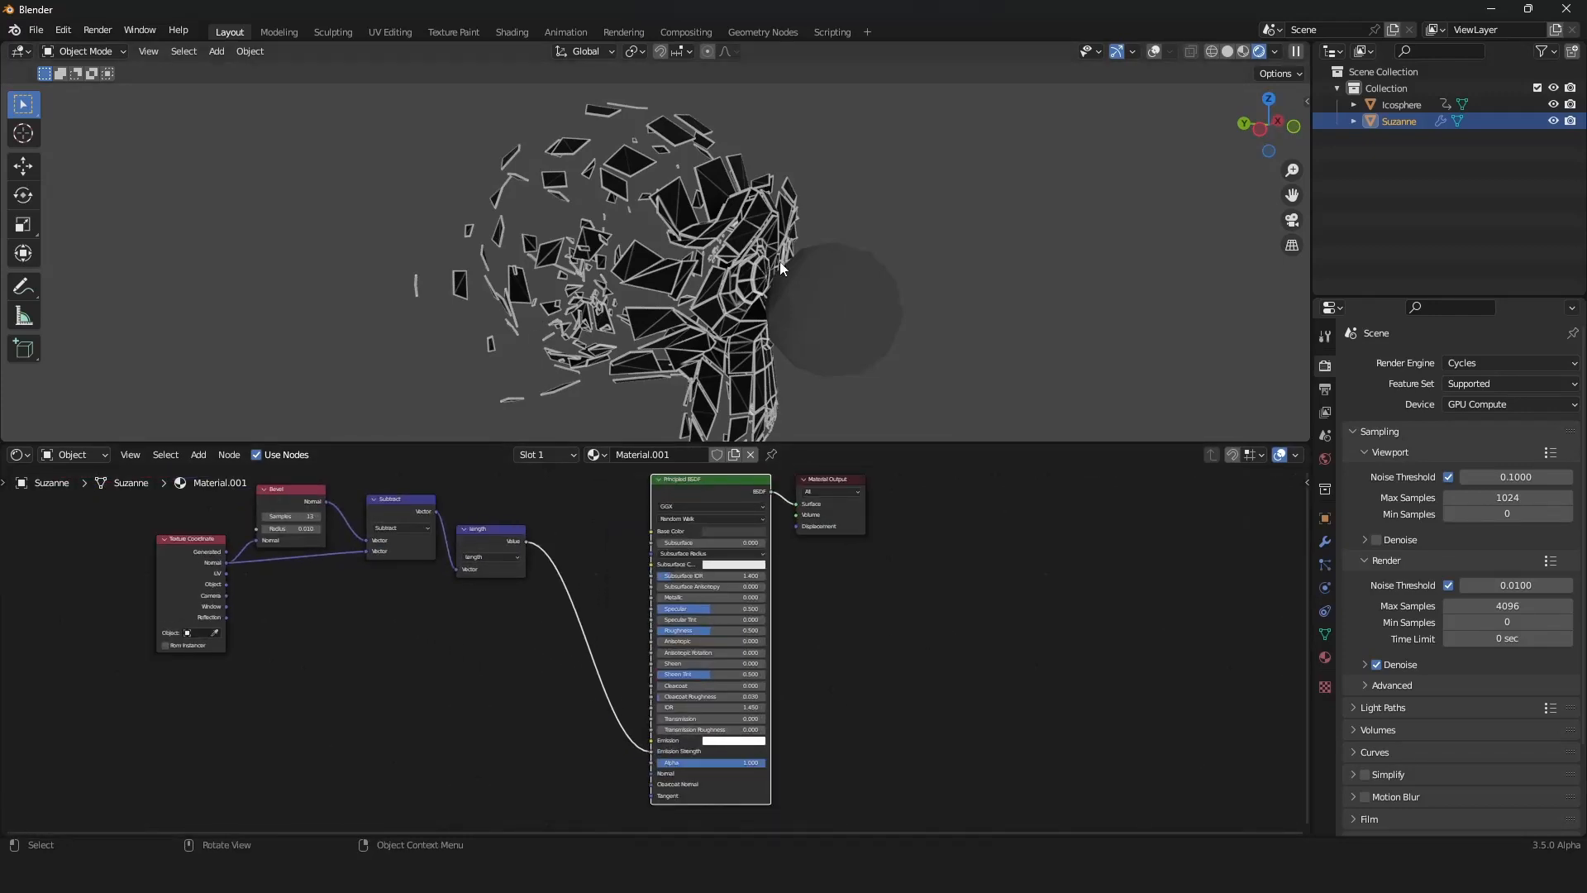
pyautogui.click(1150, 51)
# Step: Darken the environment by setting the World background Strength to 0.1
pyautogui.click(1324, 459)
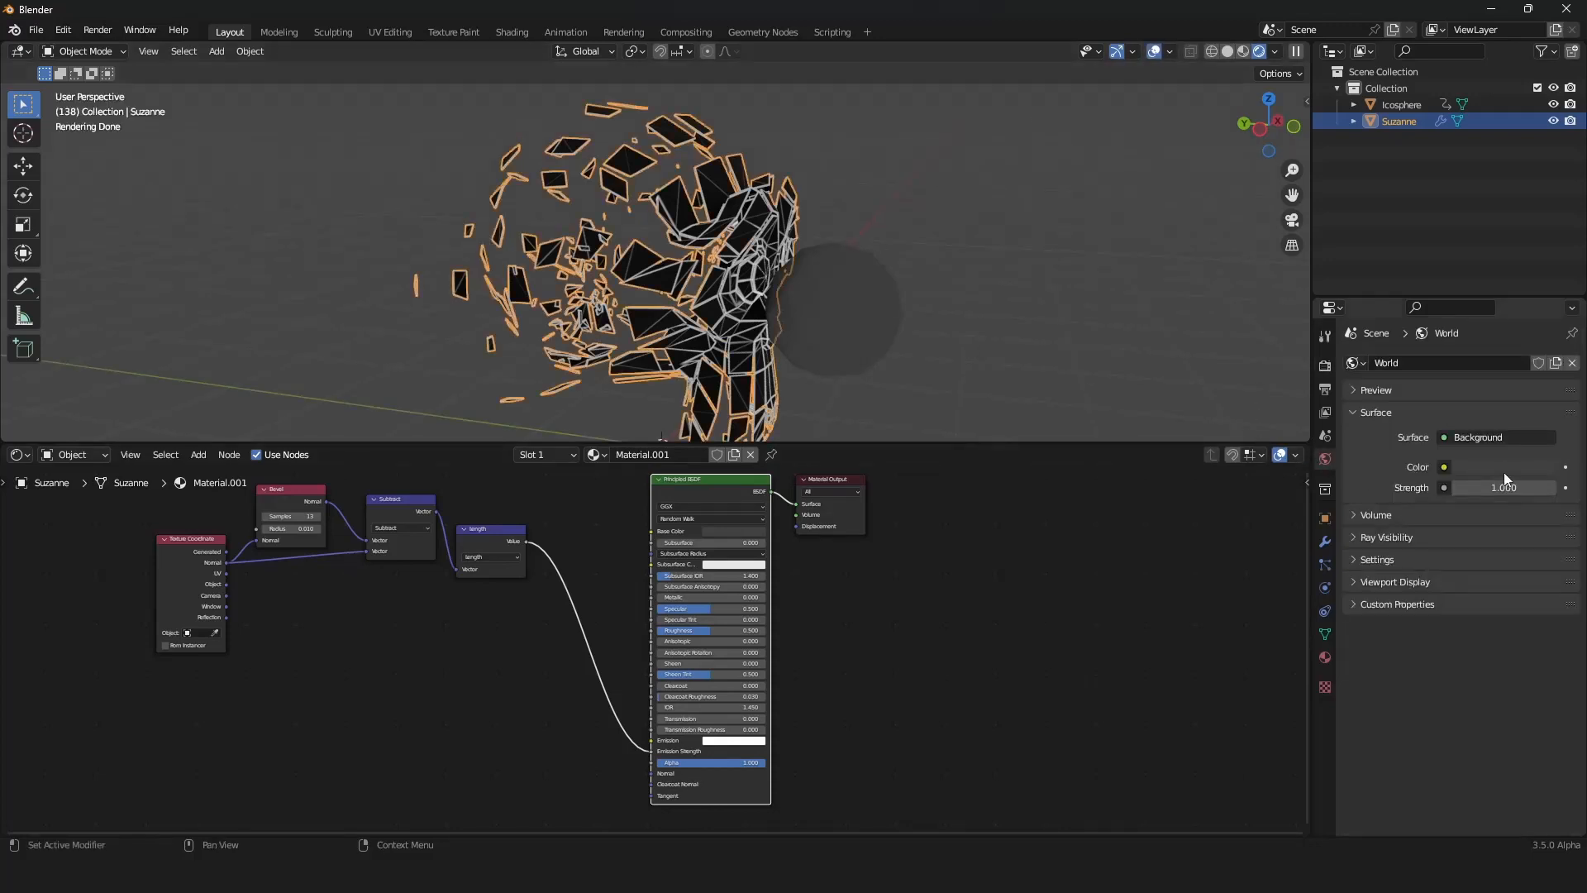
pyautogui.click(1500, 481)
pyautogui.press('Return')
pyautogui.doubleClick(1520, 493)
pyautogui.write('1')
pyautogui.press('Return')
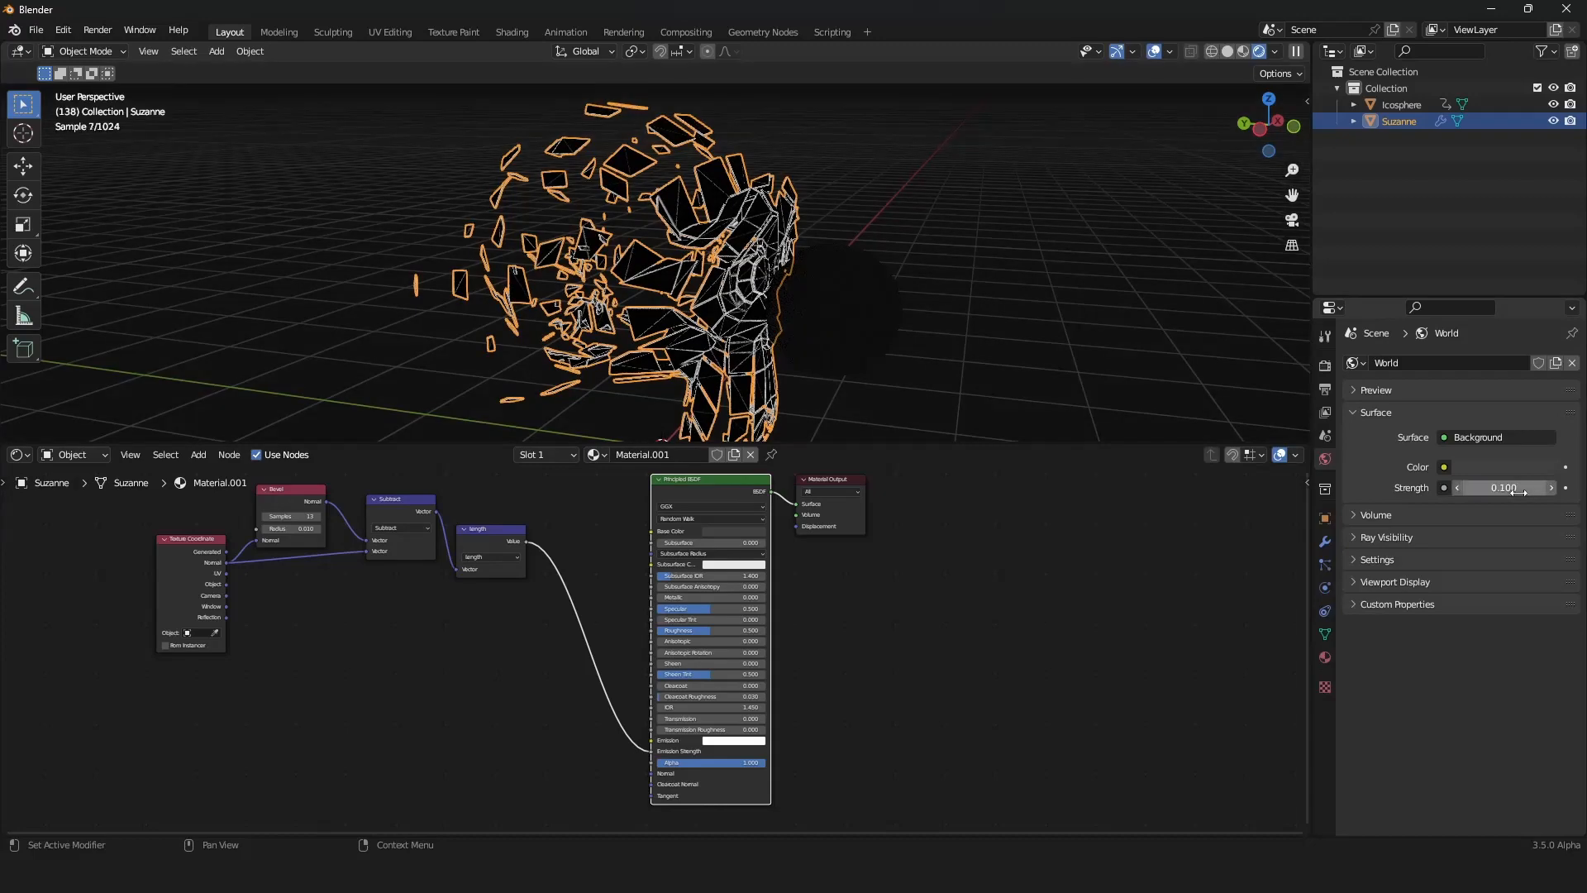
# Step: Hide the viewport overlays, inspect the glowing shards up close in the darkened environment, and show the overlays again
pyautogui.click(1151, 56)
pyautogui.scroll(-3, 915, 240)
pyautogui.moveTo(916, 240); pyautogui.dragTo(898, 240, button='middle')
pyautogui.scroll(4, 901, 240)
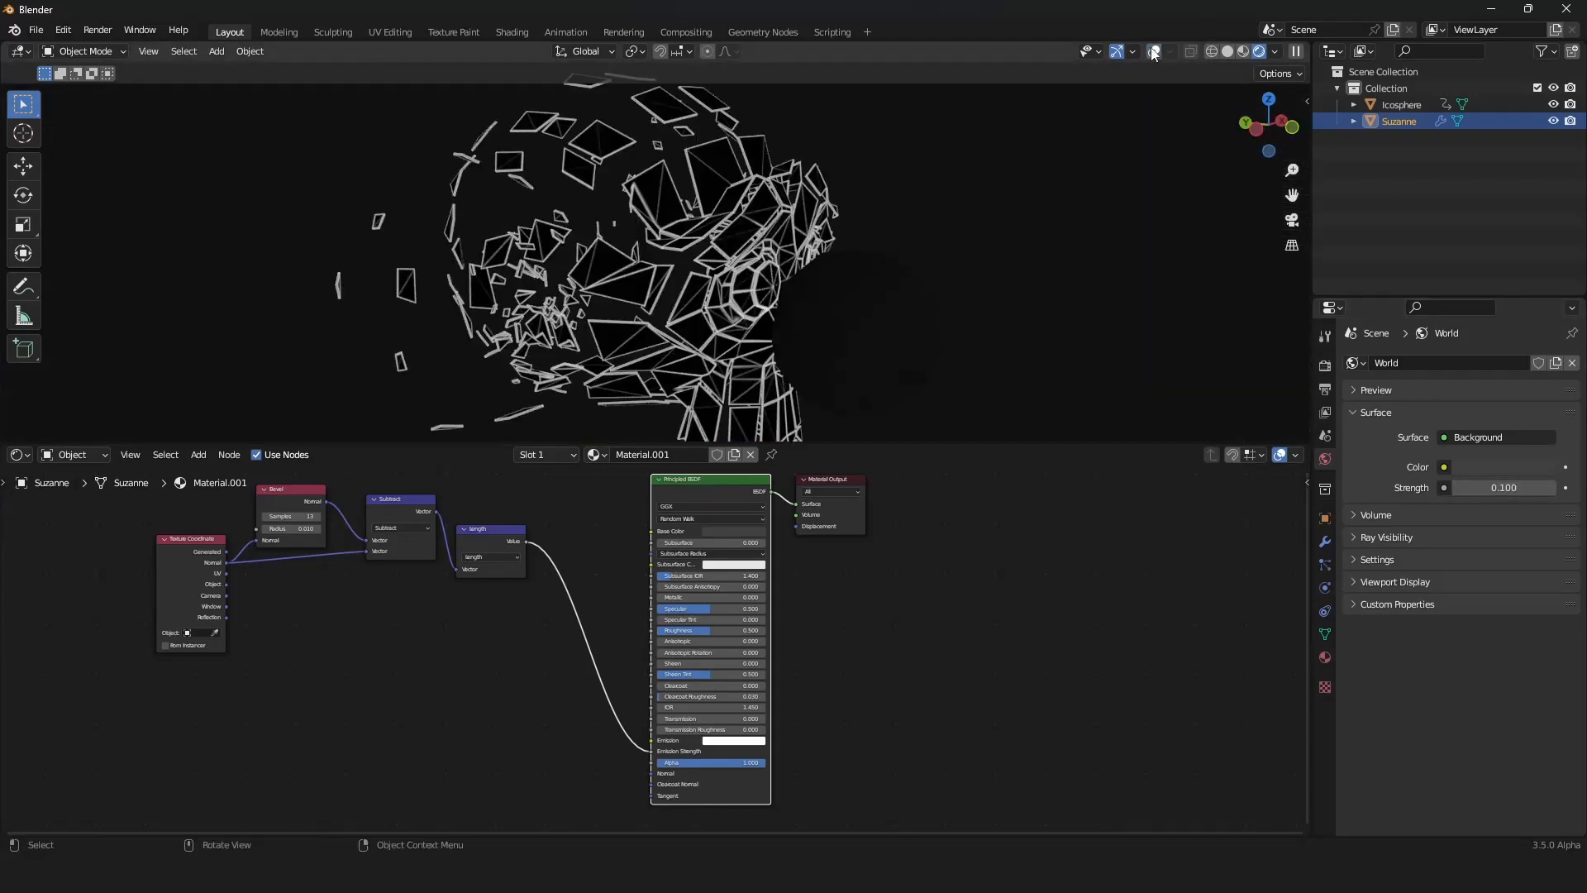
pyautogui.click(1152, 54)
# Step: Return to the Geometry Node Editor and connect the Geometry Proximity node's Distance to a new Group Output socket
pyautogui.click(18, 455)
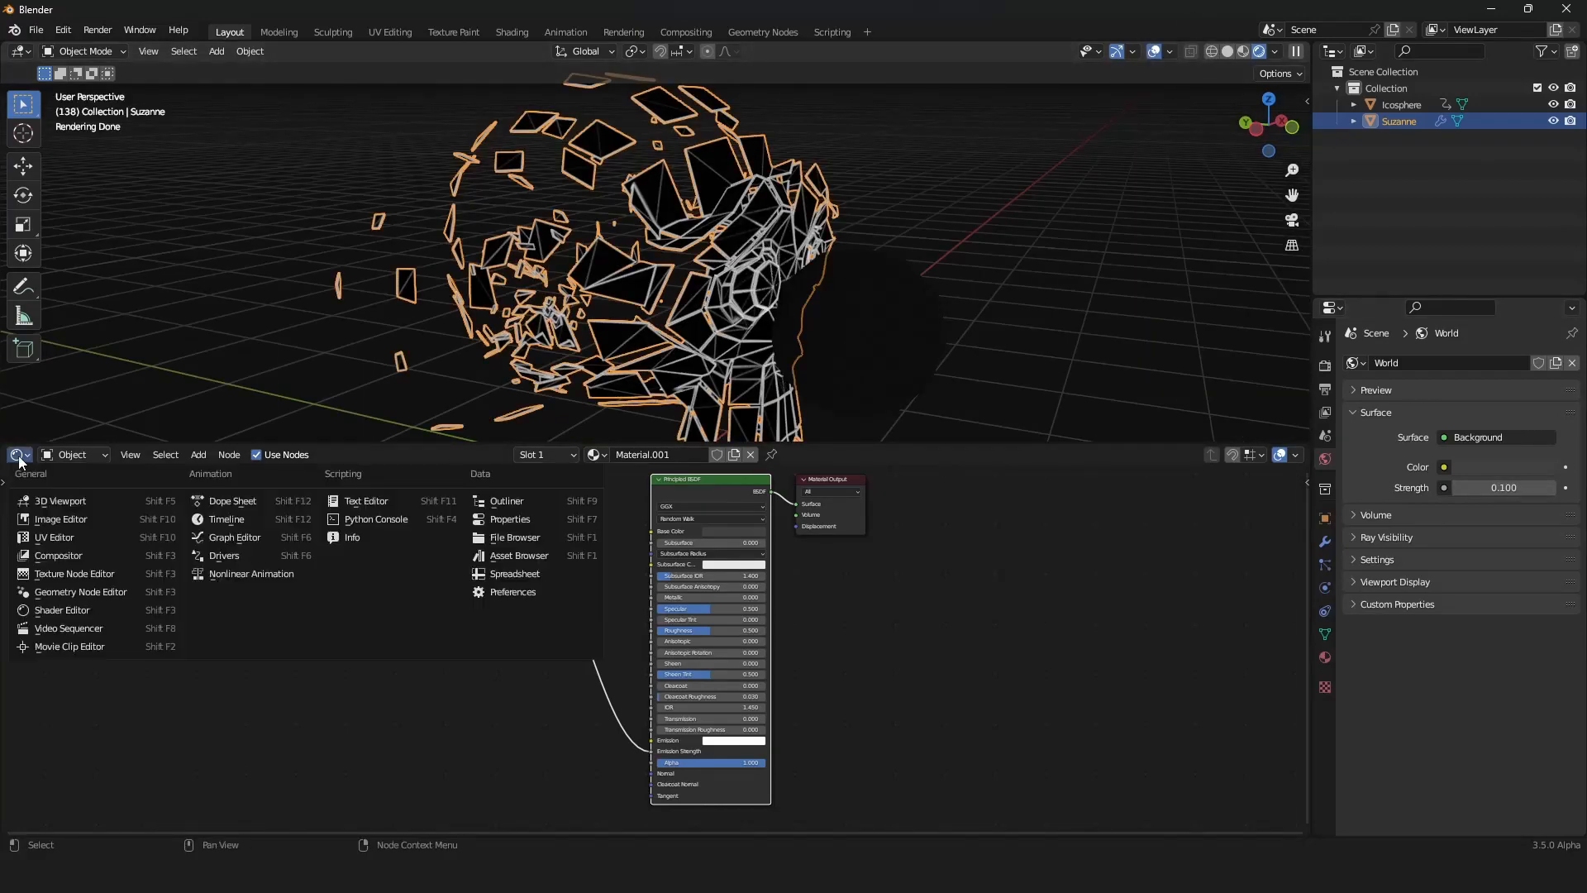
pyautogui.click(79, 591)
pyautogui.scroll(7, 428, 646)
pyautogui.moveTo(769, 708); pyautogui.dragTo(881, 671, button='middle')
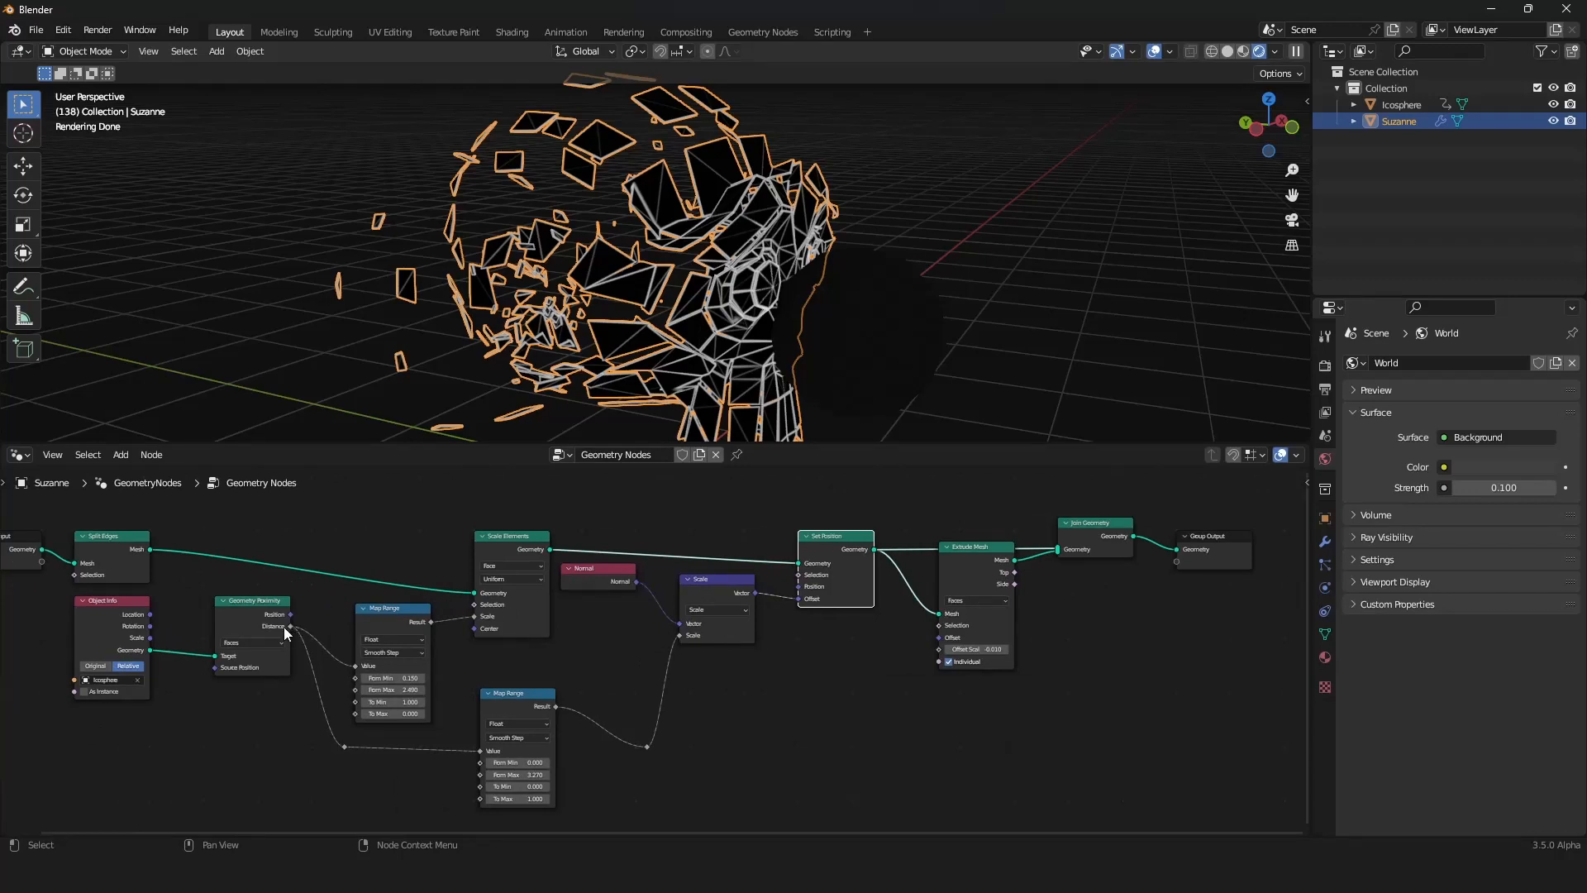
pyautogui.moveTo(285, 627); pyautogui.dragTo(323, 585)
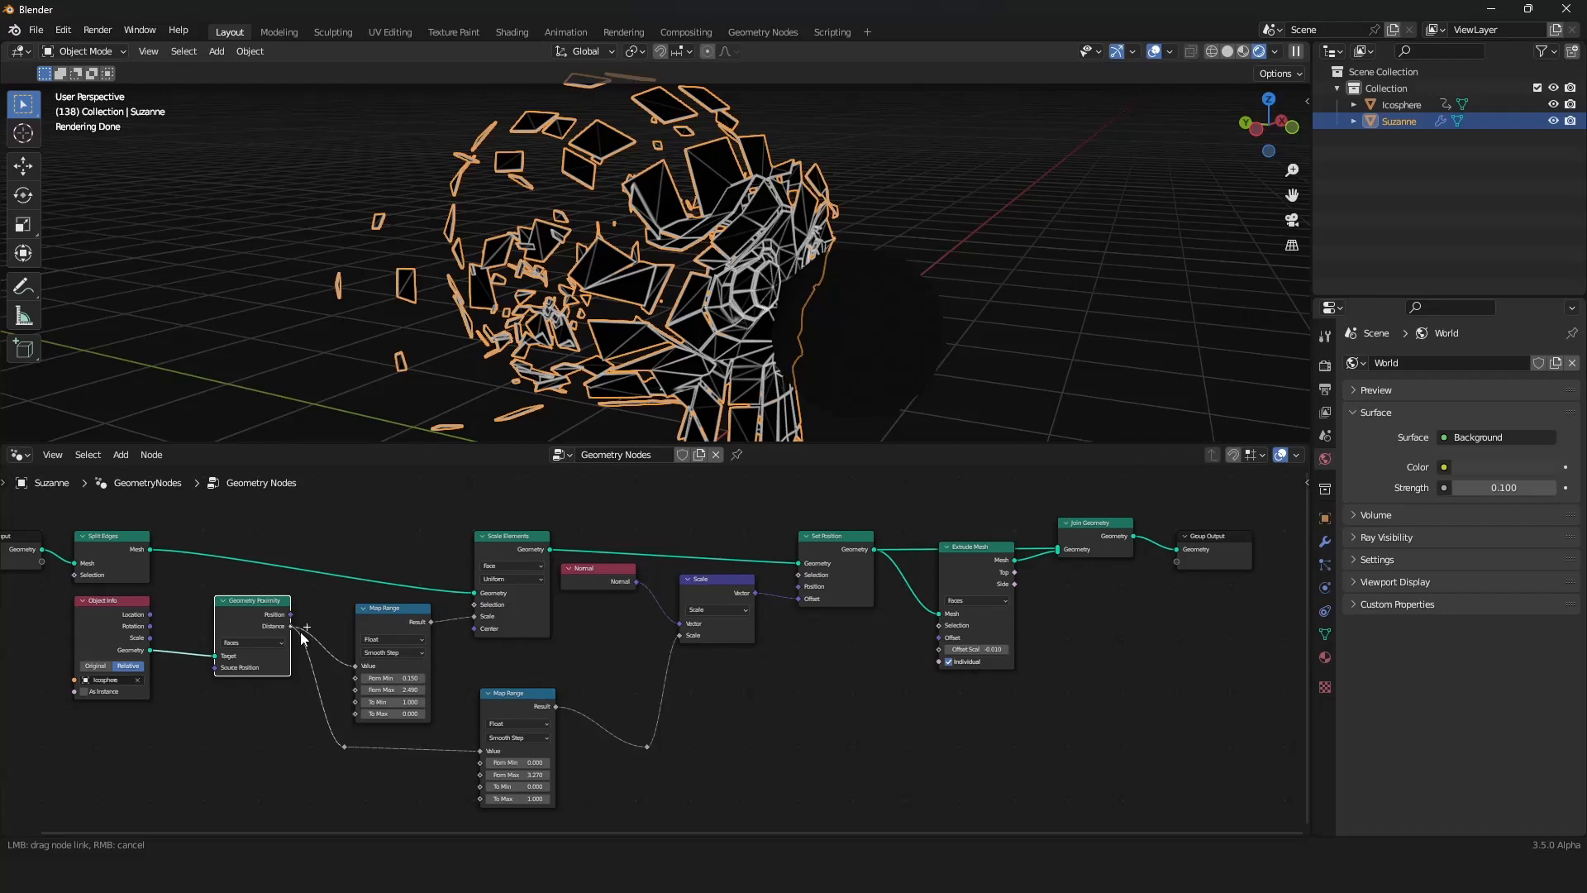
pyautogui.moveTo(639, 641); pyautogui.dragTo(354, 678)
pyautogui.moveTo(562, 642); pyautogui.dragTo(1181, 561)
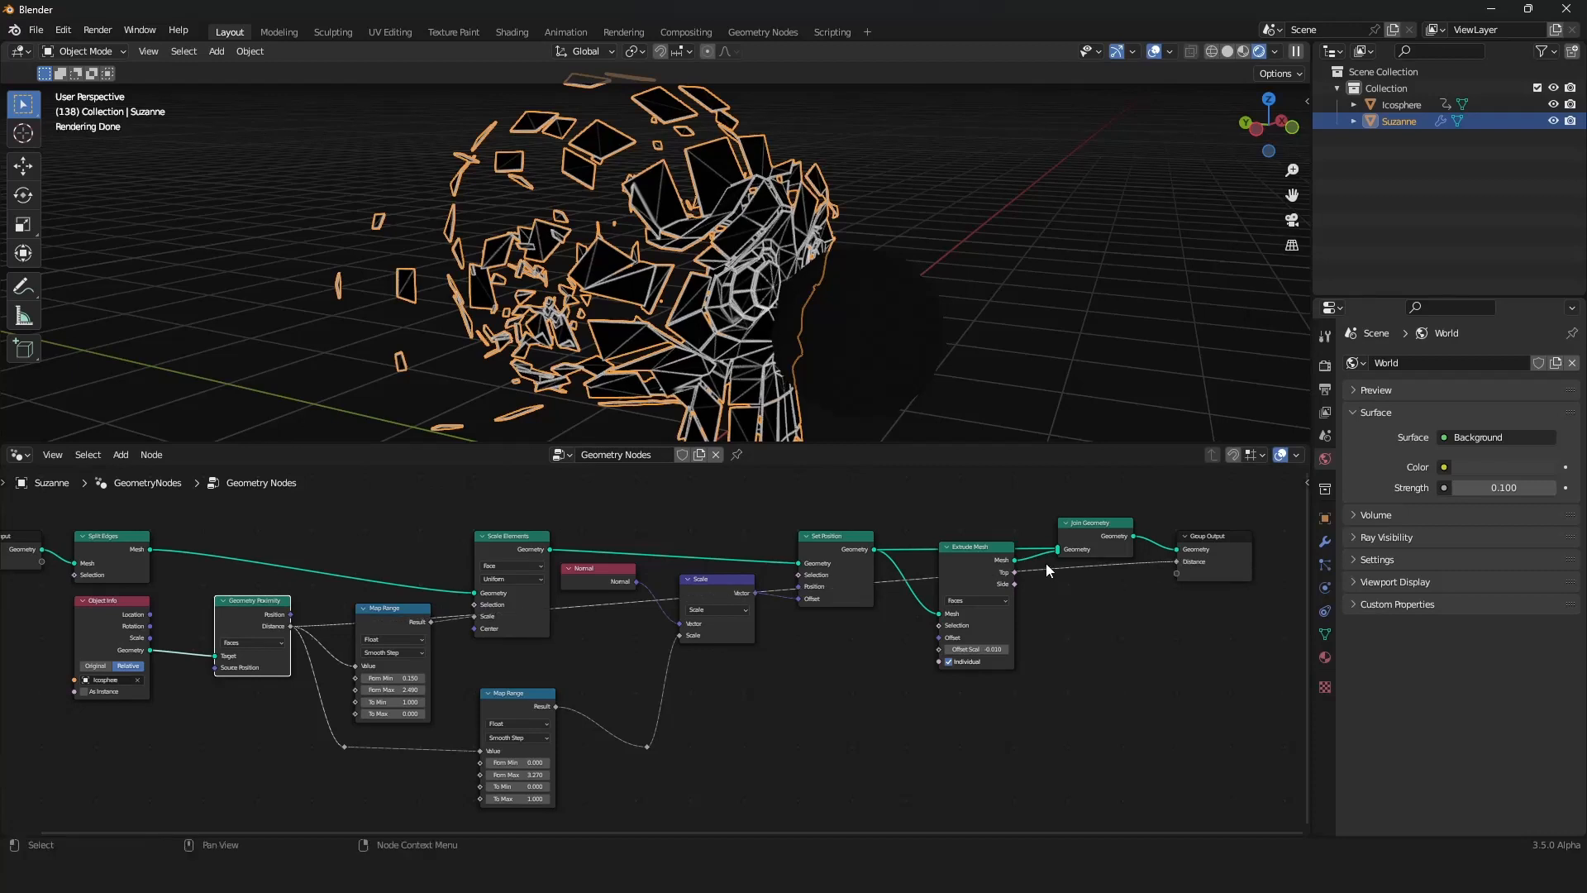
# Step: Add reroute points to the Distance link leading to the Group Output and route it beneath the other nodes
pyautogui.keyDown('shift'); pyautogui.moveTo(1046, 564); pyautogui.dragTo(1045, 647, button='right'); pyautogui.keyUp('shift')
pyautogui.press('g')
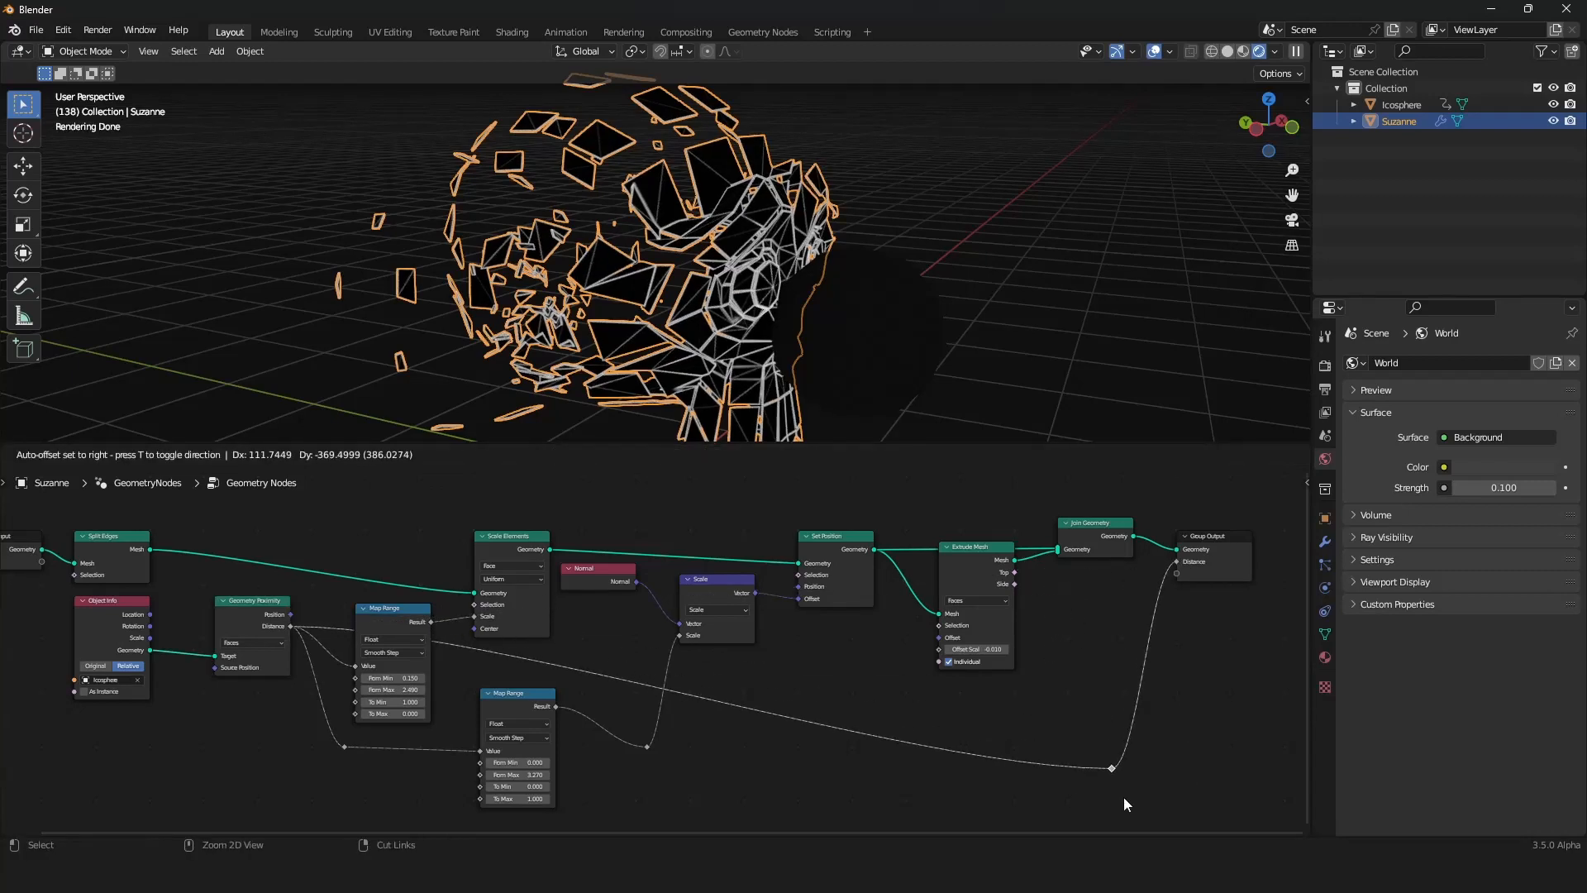
pyautogui.click(1123, 797)
pyautogui.keyDown('shift'); pyautogui.moveTo(821, 709); pyautogui.dragTo(819, 736, button='right'); pyautogui.keyUp('shift')
pyautogui.press('g')
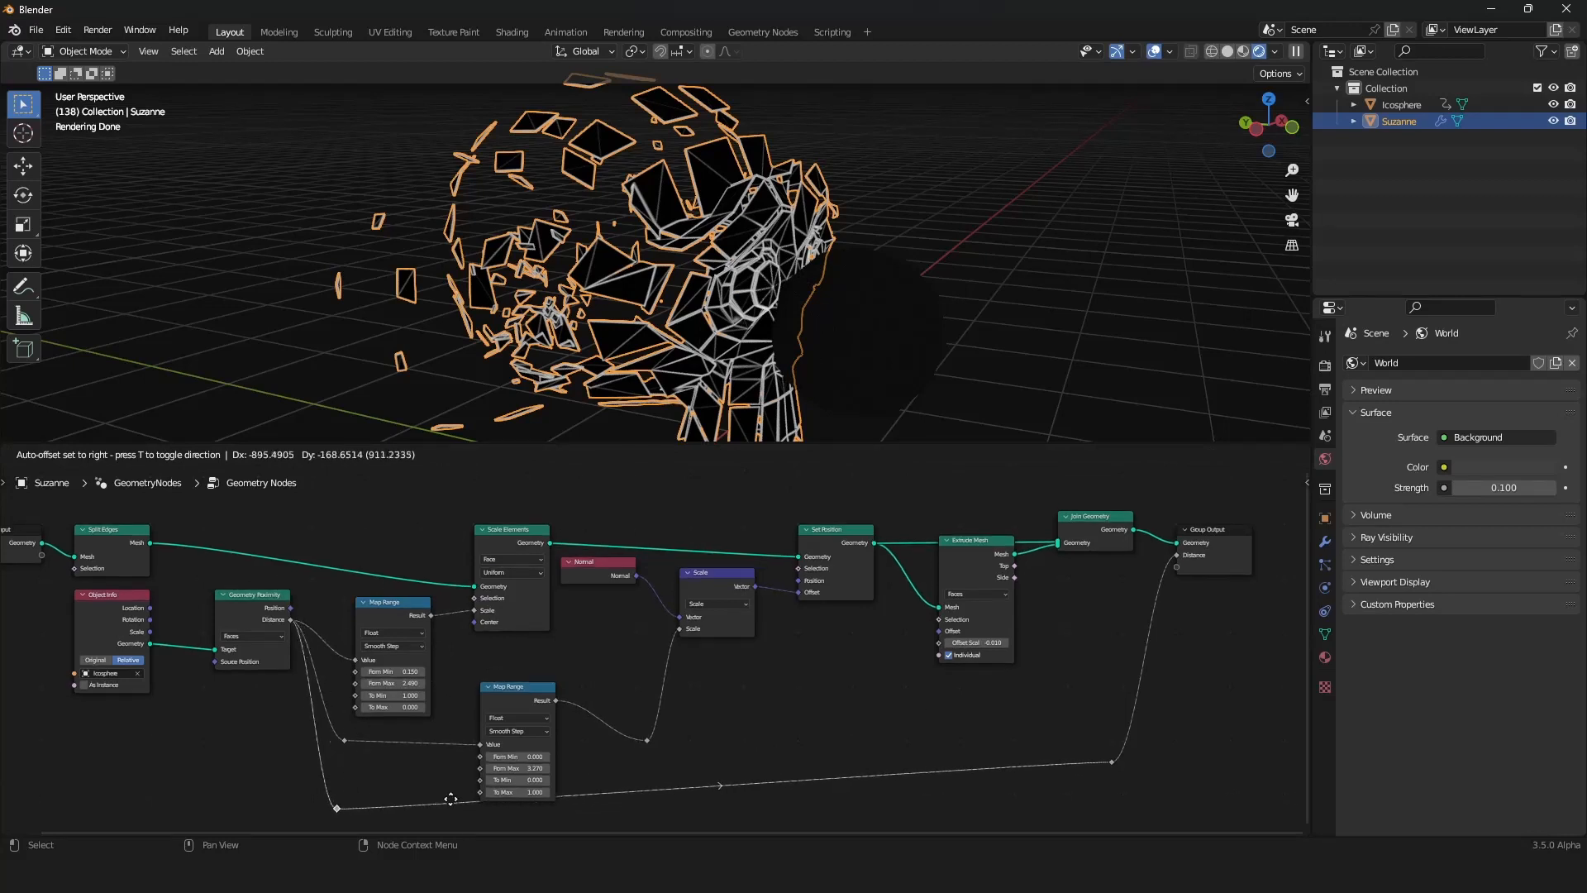
pyautogui.click(420, 800)
pyautogui.click(1112, 763)
pyautogui.press('g')
pyautogui.click(1067, 797)
# Step: Name the modifier's Distance output attribute "strawberry"
pyautogui.scroll(2, 1163, 490)
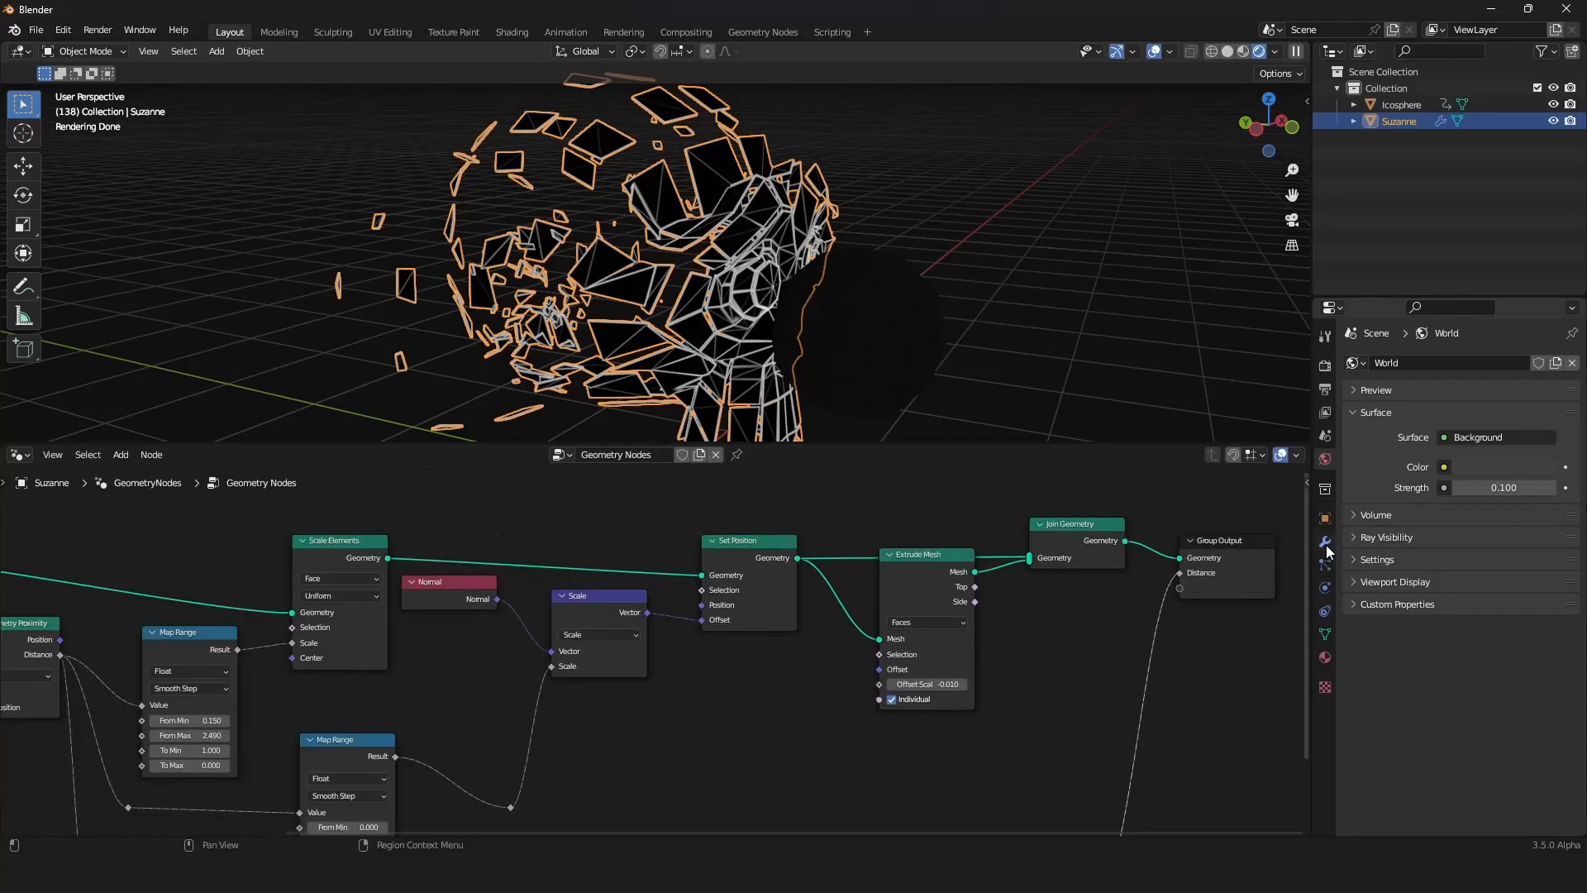
pyautogui.click(1325, 548)
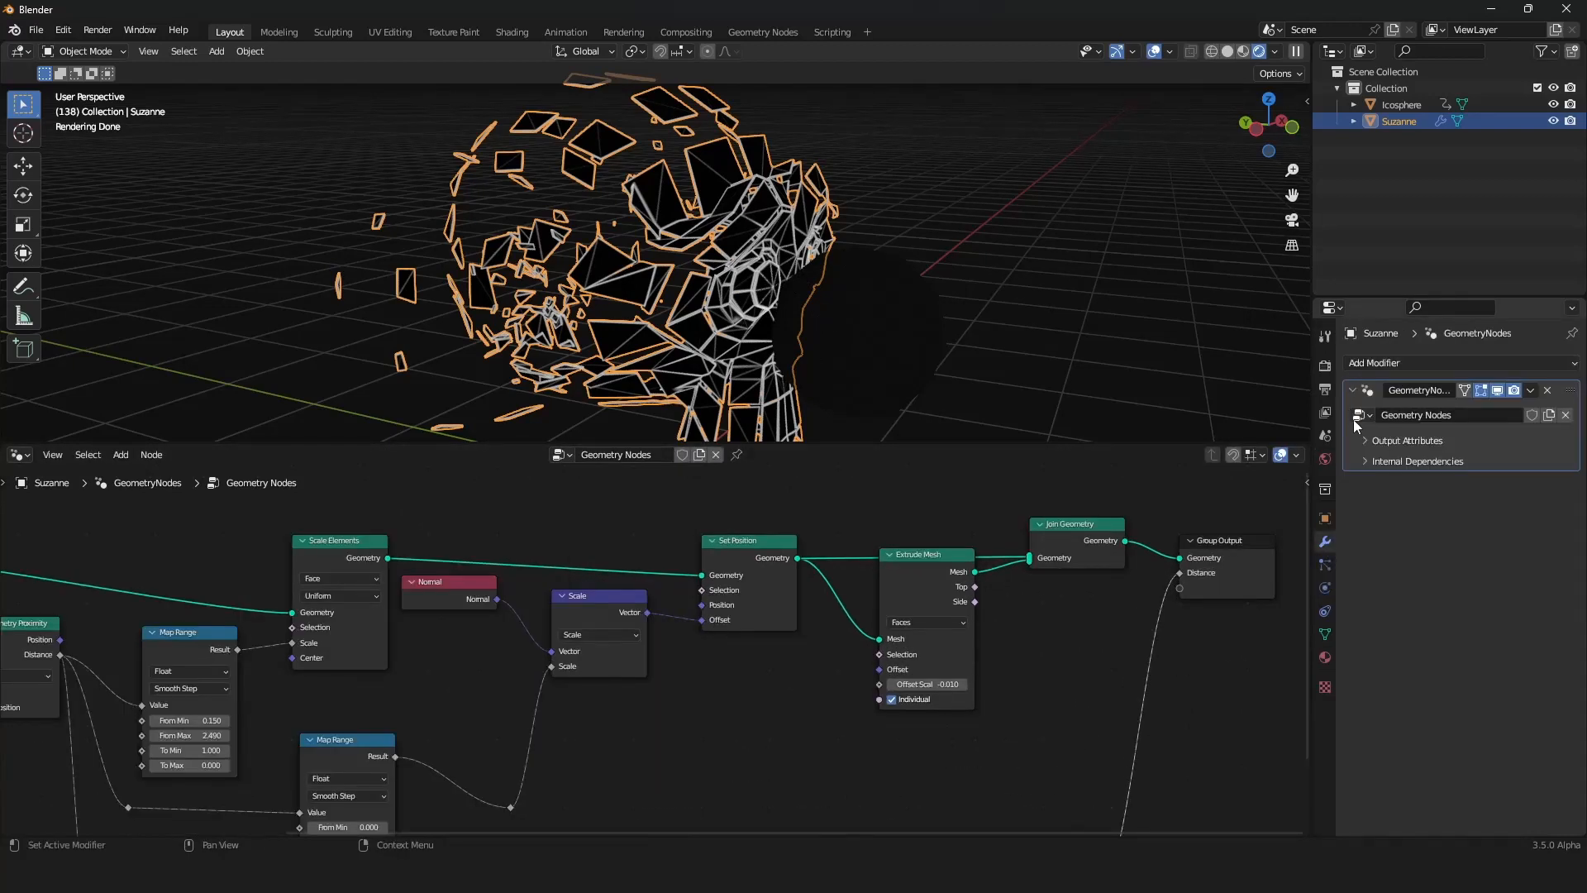
pyautogui.click(1369, 440)
pyautogui.moveTo(1134, 644); pyautogui.dragTo(1010, 650, button='middle')
pyautogui.scroll(1, 1010, 649)
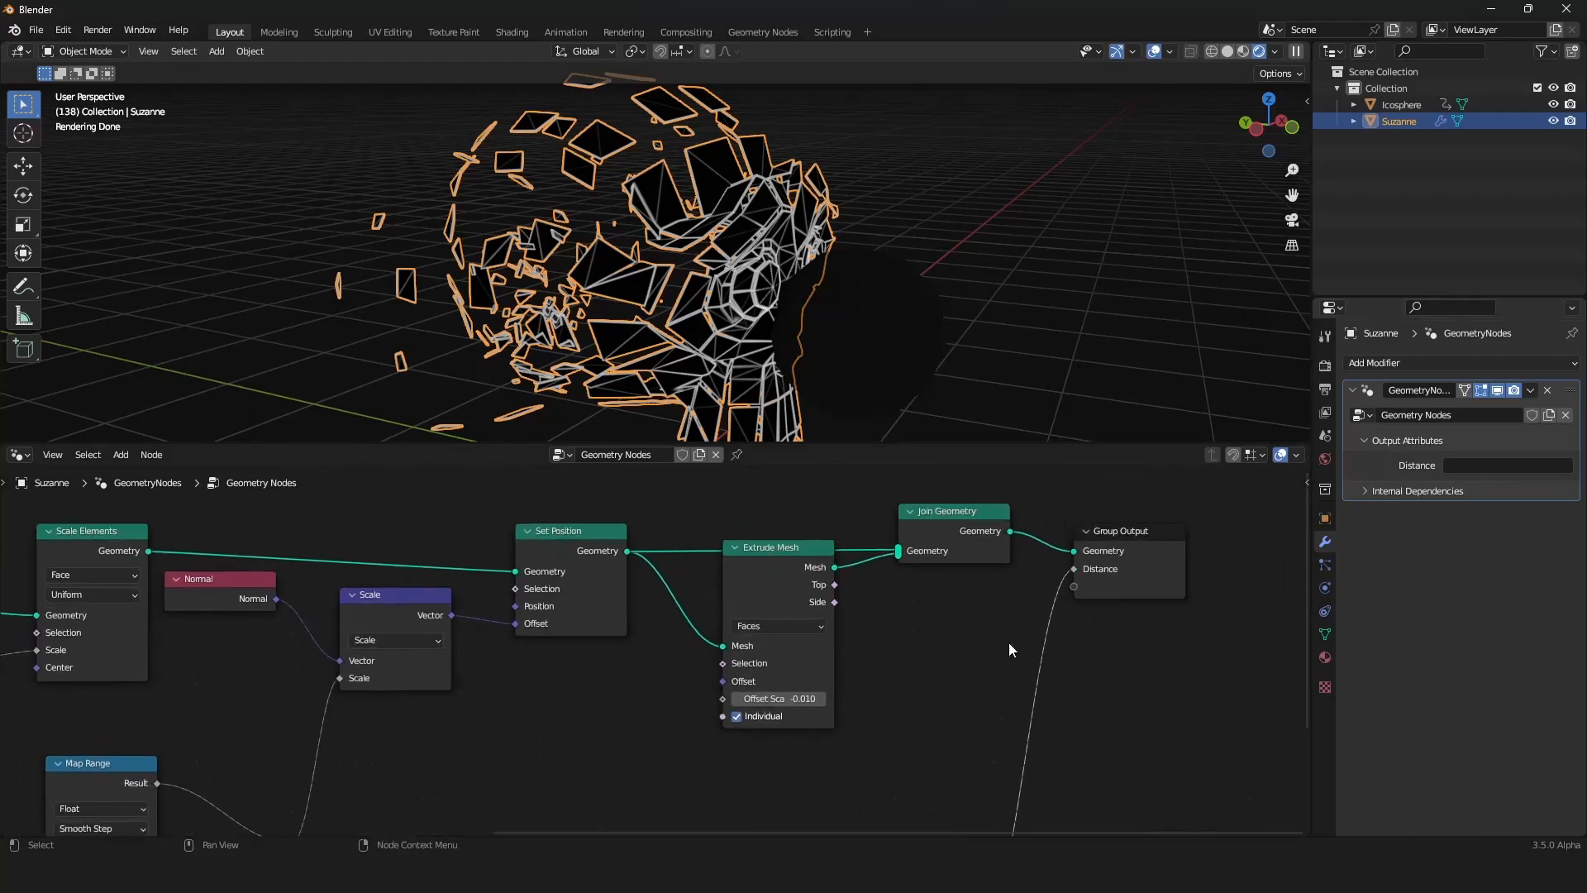
pyautogui.click(1492, 467)
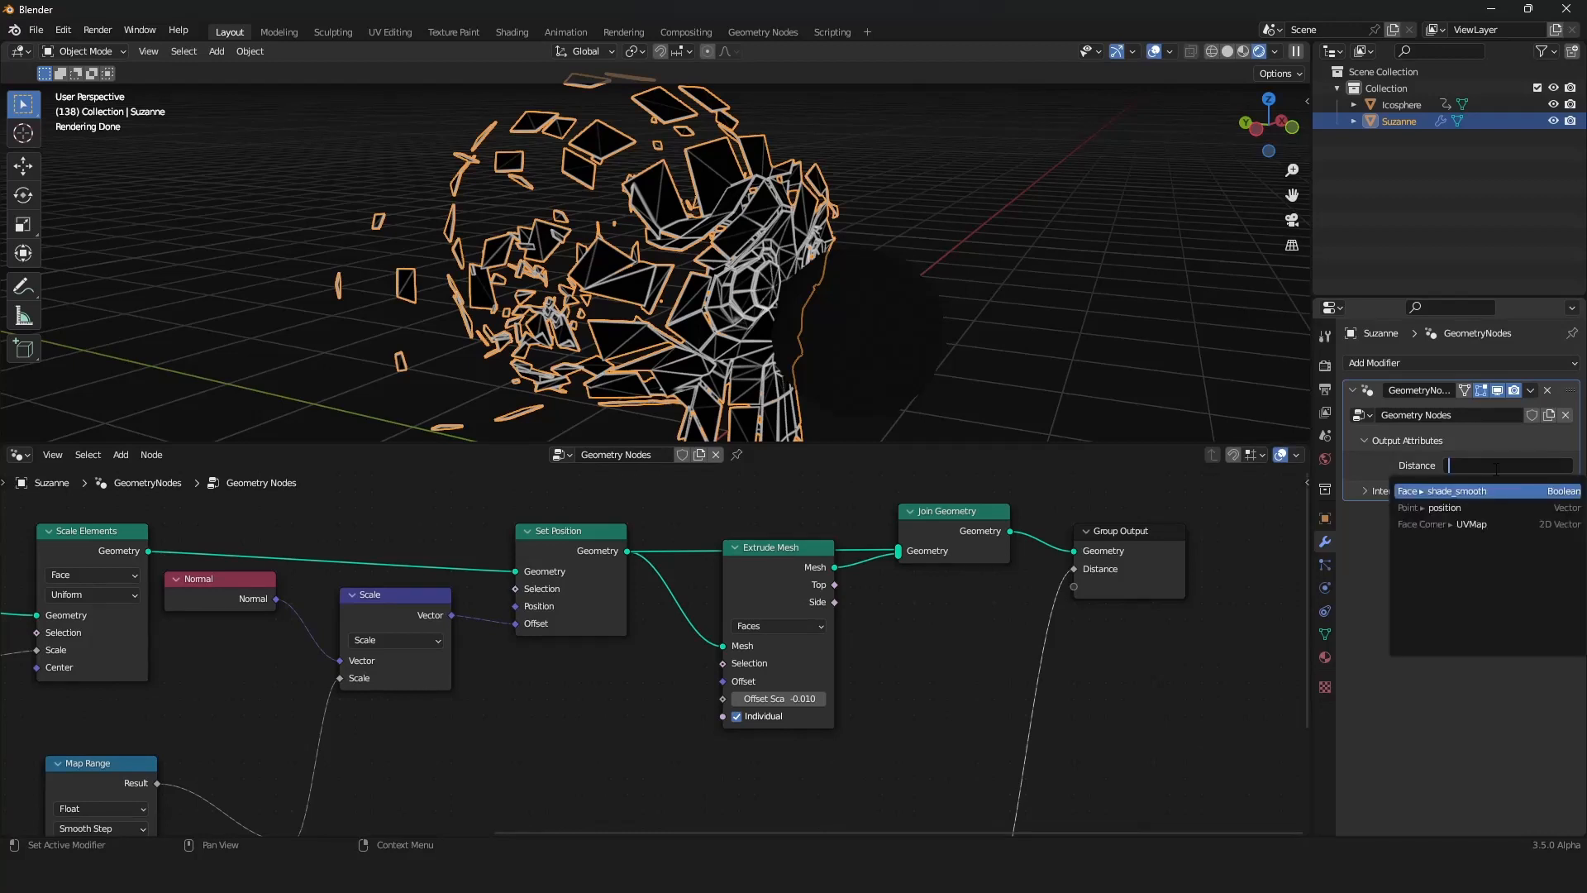
pyautogui.write('strawberr')
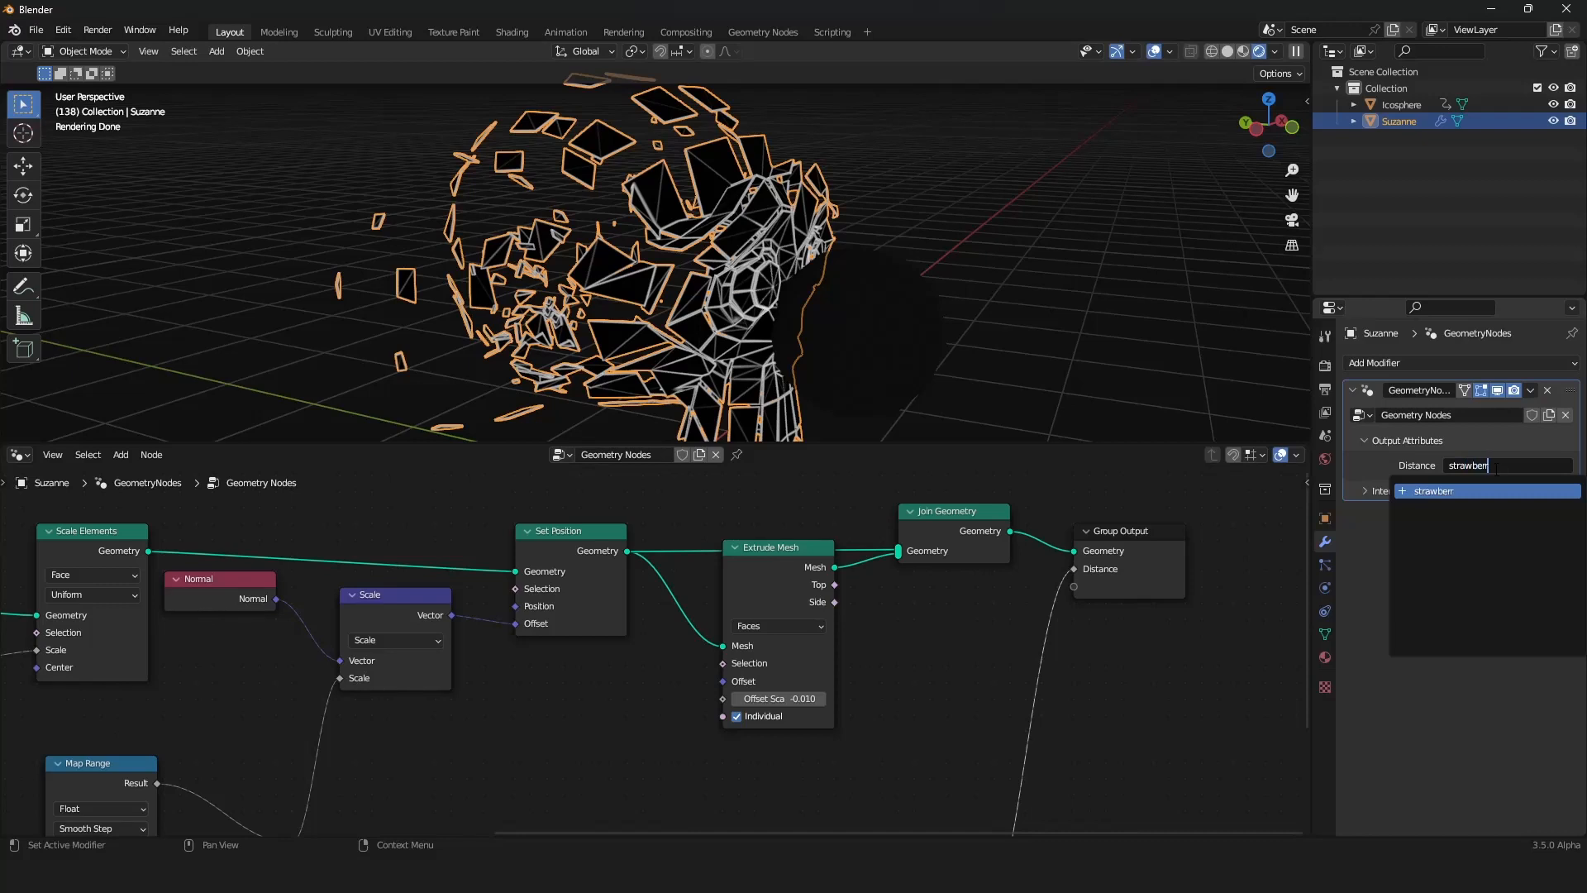
pyautogui.write('y')
pyautogui.press('Return')
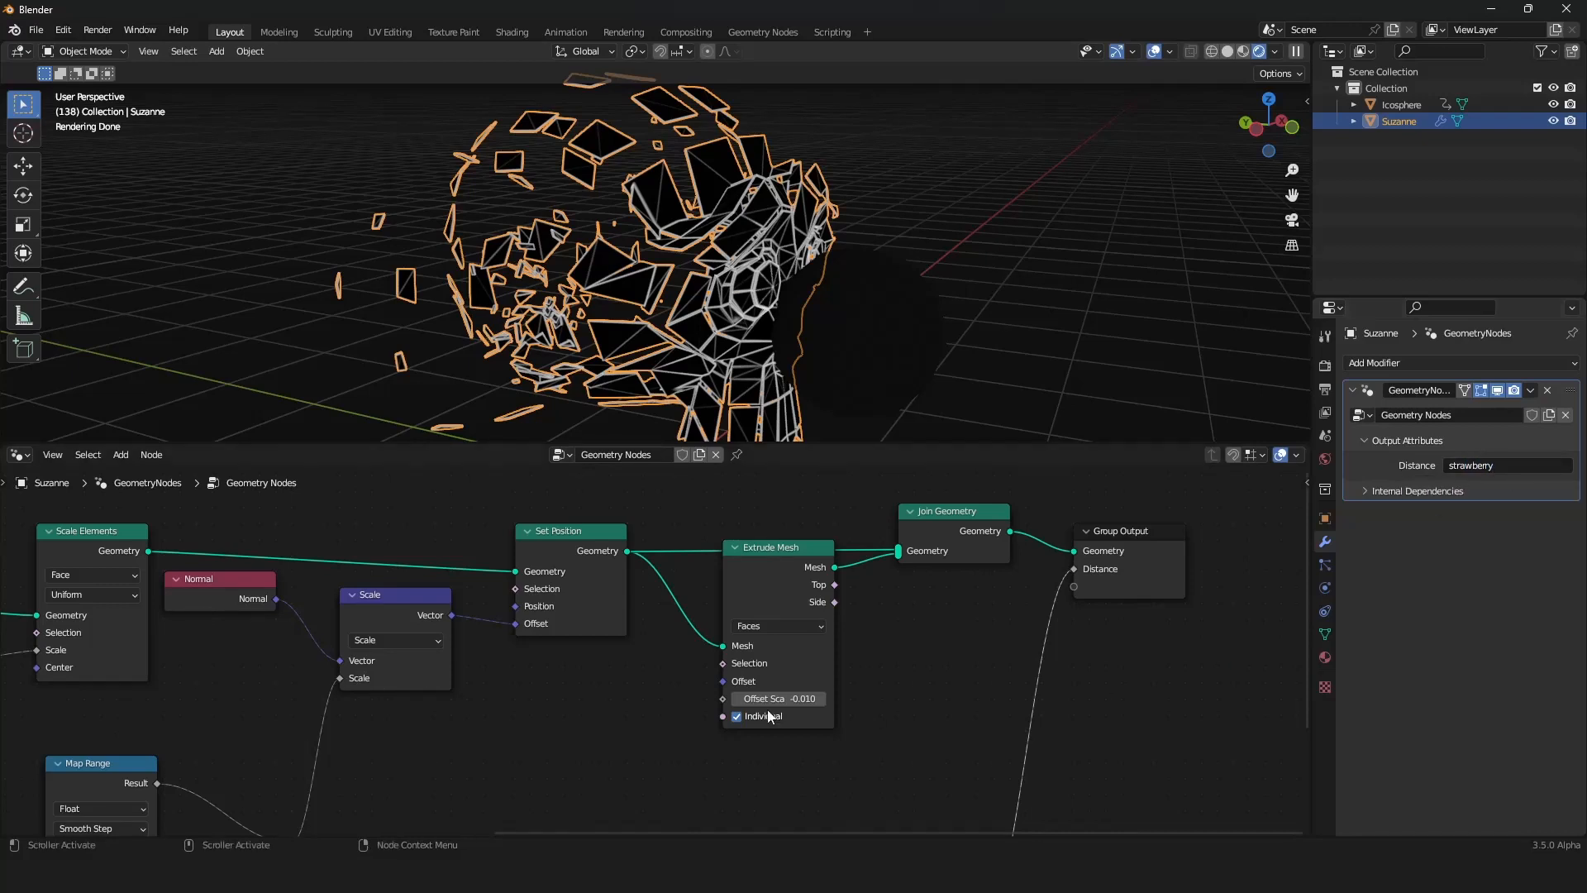
# Step: Return to the Shader Editor and add an Attribute node below the Texture Coordinate node
pyautogui.click(18, 454)
pyautogui.click(62, 612)
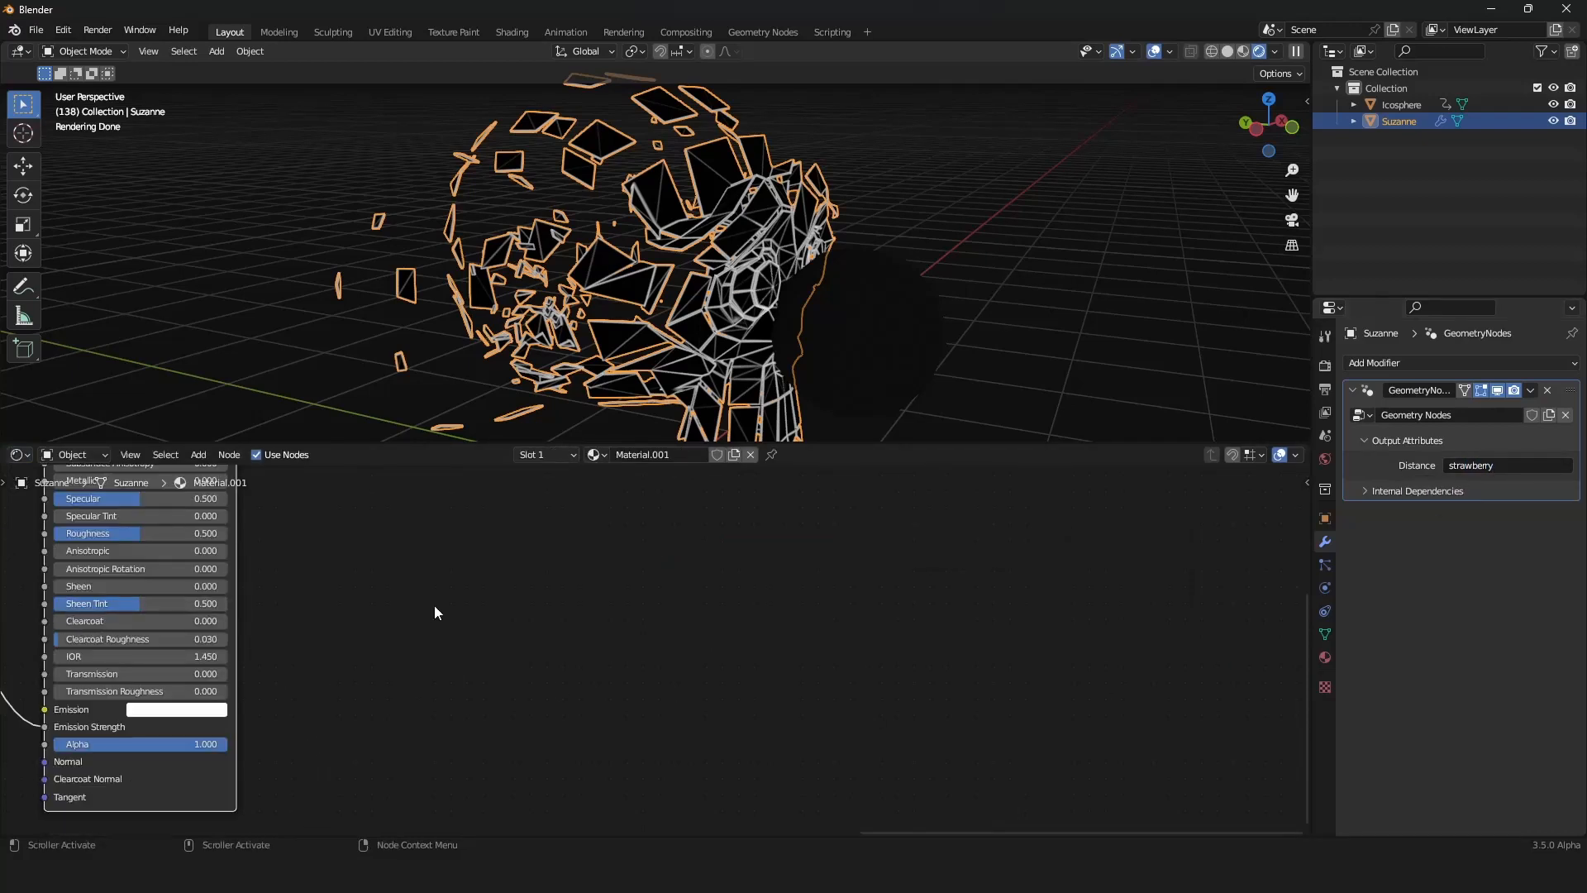
pyautogui.press('Home')
pyautogui.scroll(2, 777, 672)
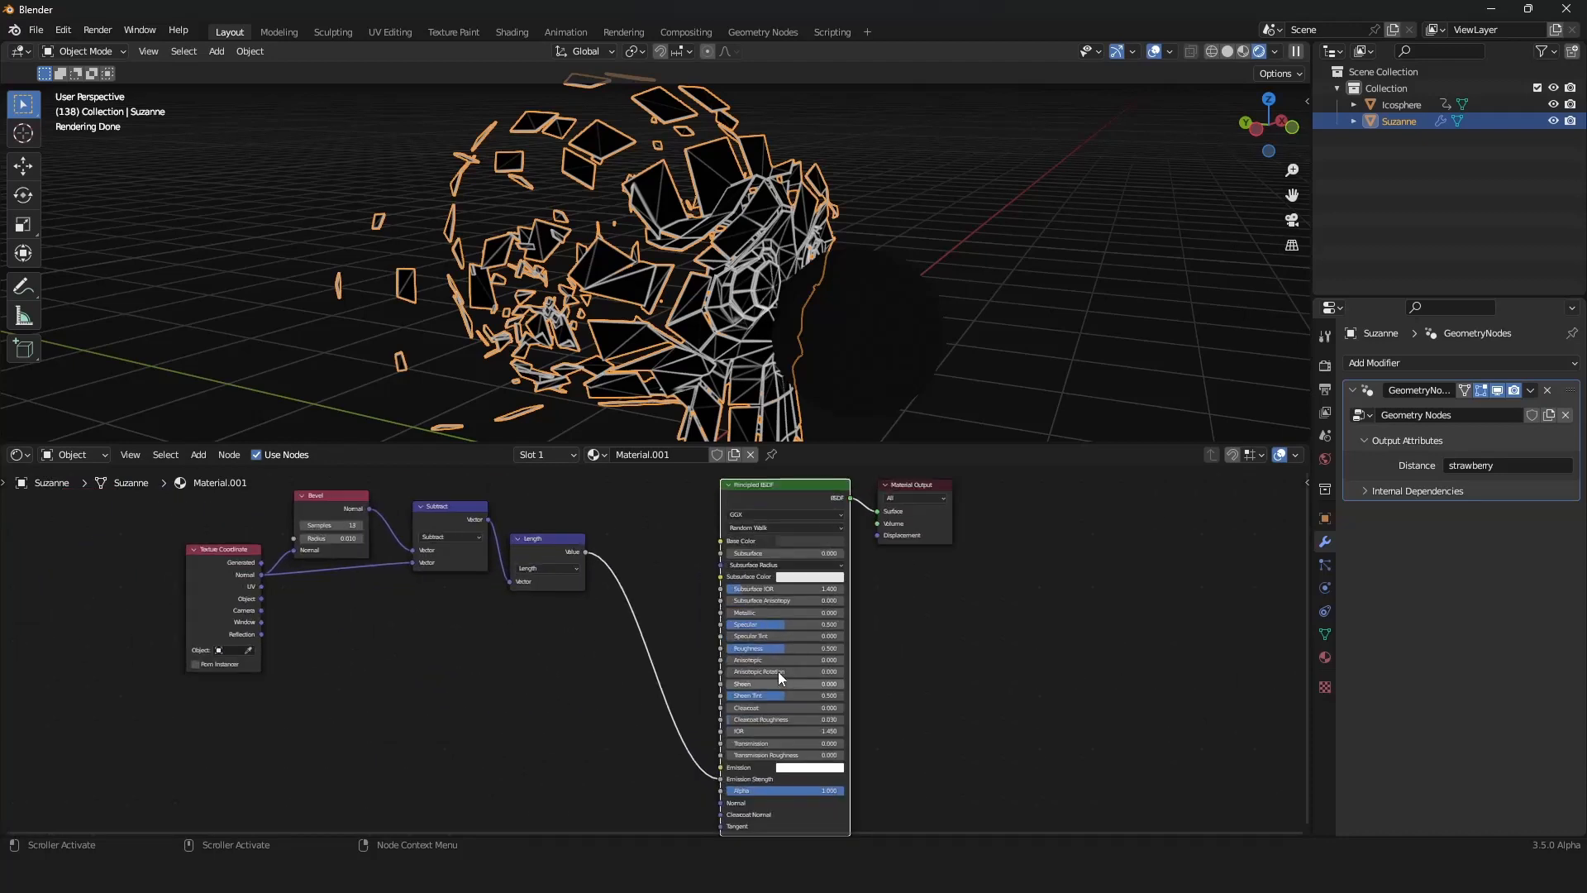
pyautogui.keyDown('shift'); pyautogui.scroll(-2, 628, 698); pyautogui.keyUp('shift')
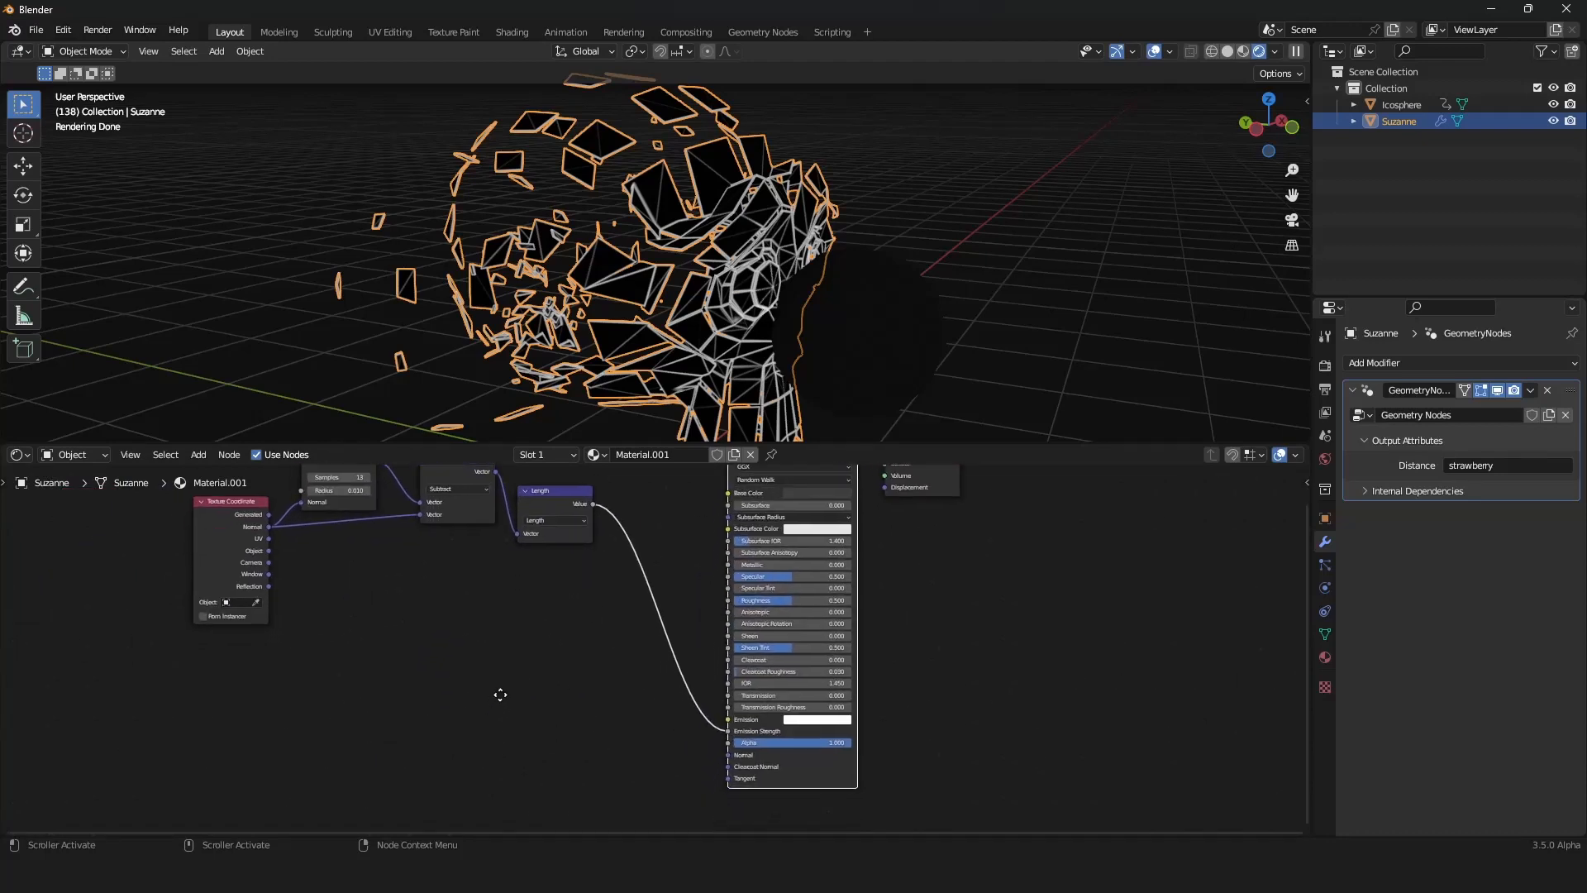
pyautogui.hotkey('shift', 'a')
pyautogui.click(399, 592)
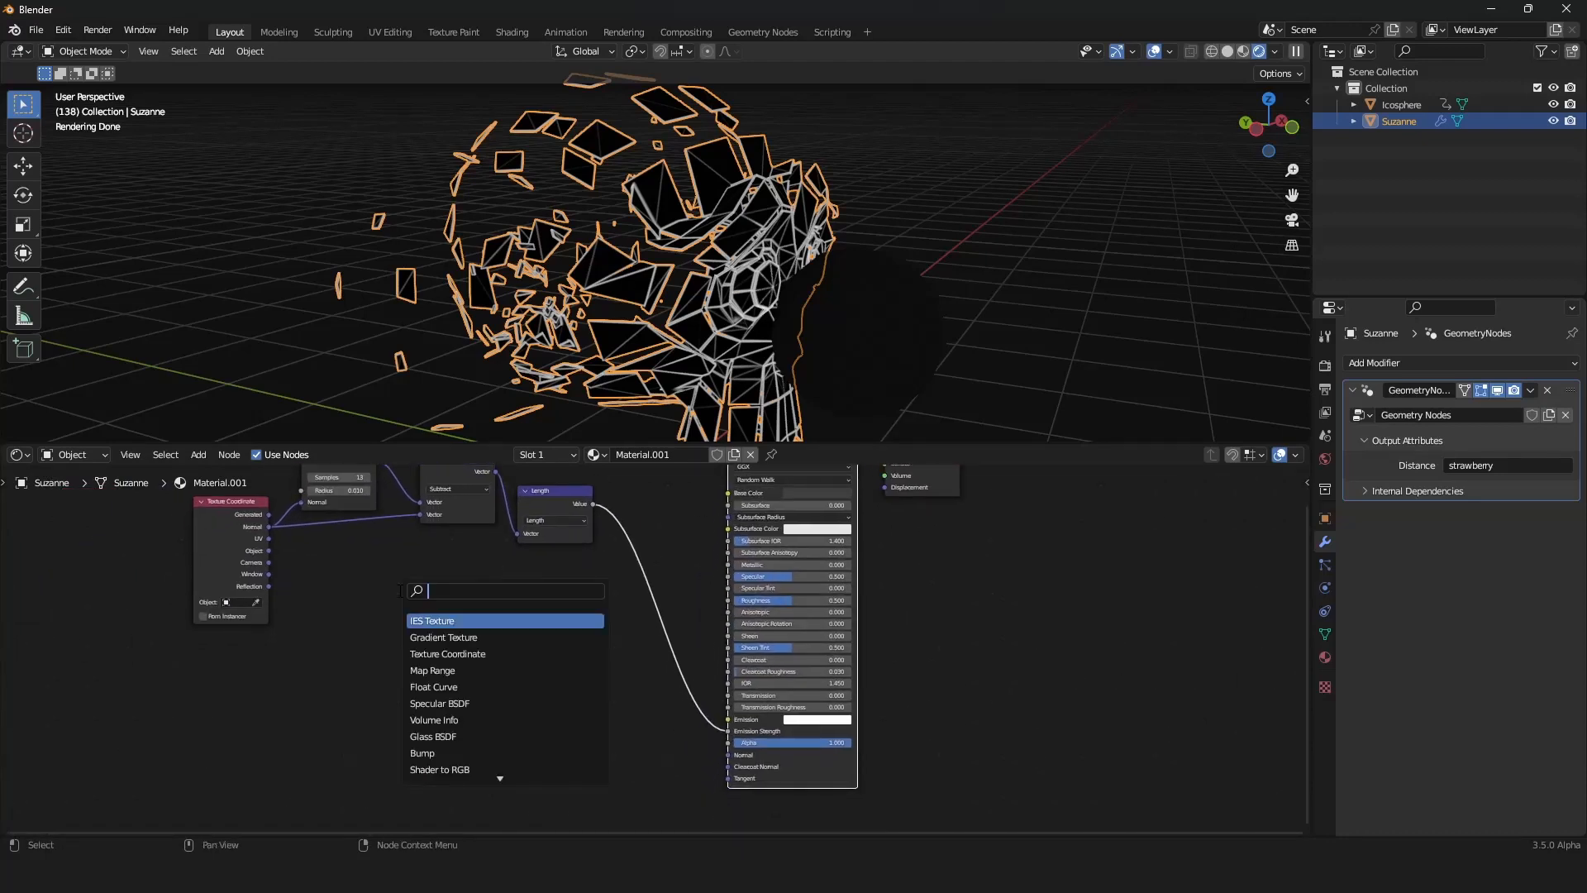
pyautogui.write('attr')
pyautogui.press('Return')
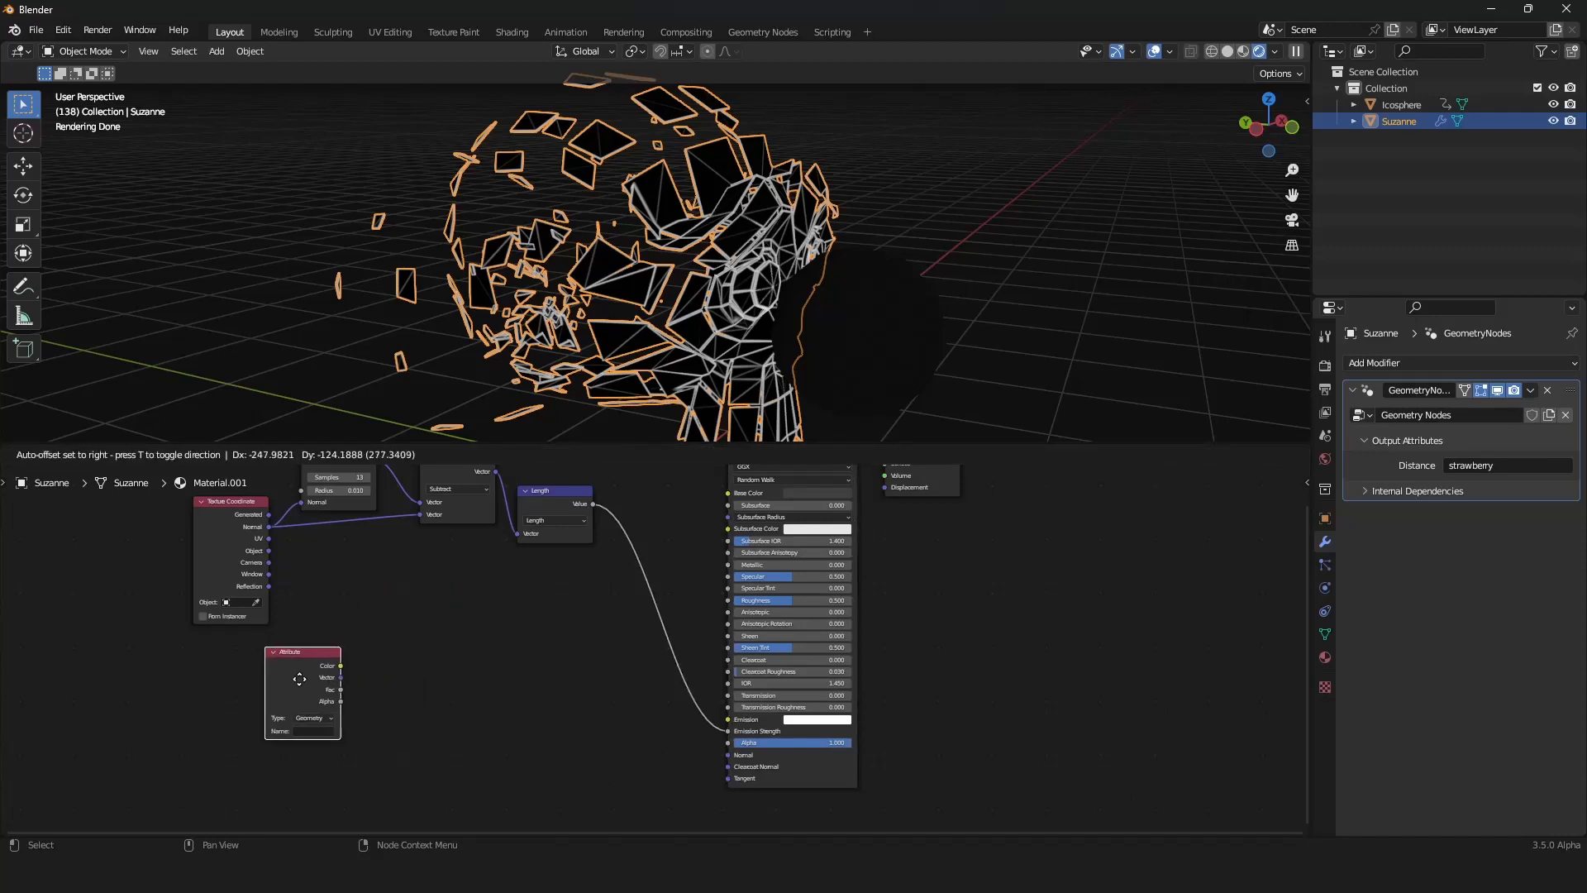
pyautogui.click(300, 679)
# Step: Preview the Attribute node's Color on the model and set the attribute Name to "strawberry"
pyautogui.keyDown('ctrl'); pyautogui.keyDown('shift'); pyautogui.click(307, 678); pyautogui.keyUp('shift'); pyautogui.keyUp('ctrl')
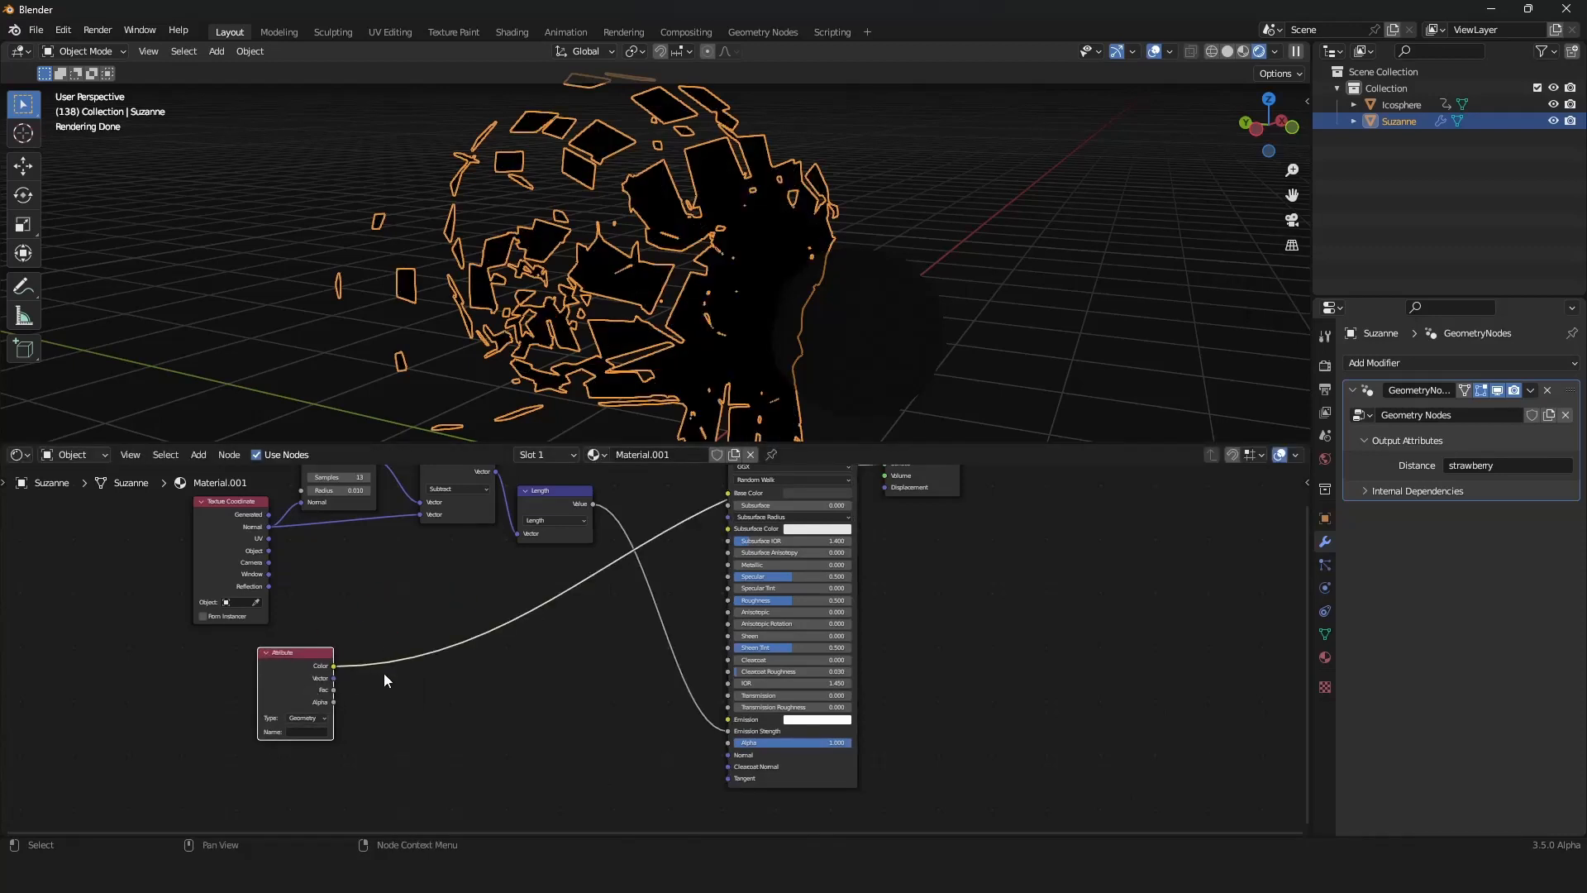
pyautogui.moveTo(383, 673); pyautogui.dragTo(383, 662, button='middle')
pyautogui.scroll(-3, 397, 658)
pyautogui.scroll(5, 401, 656)
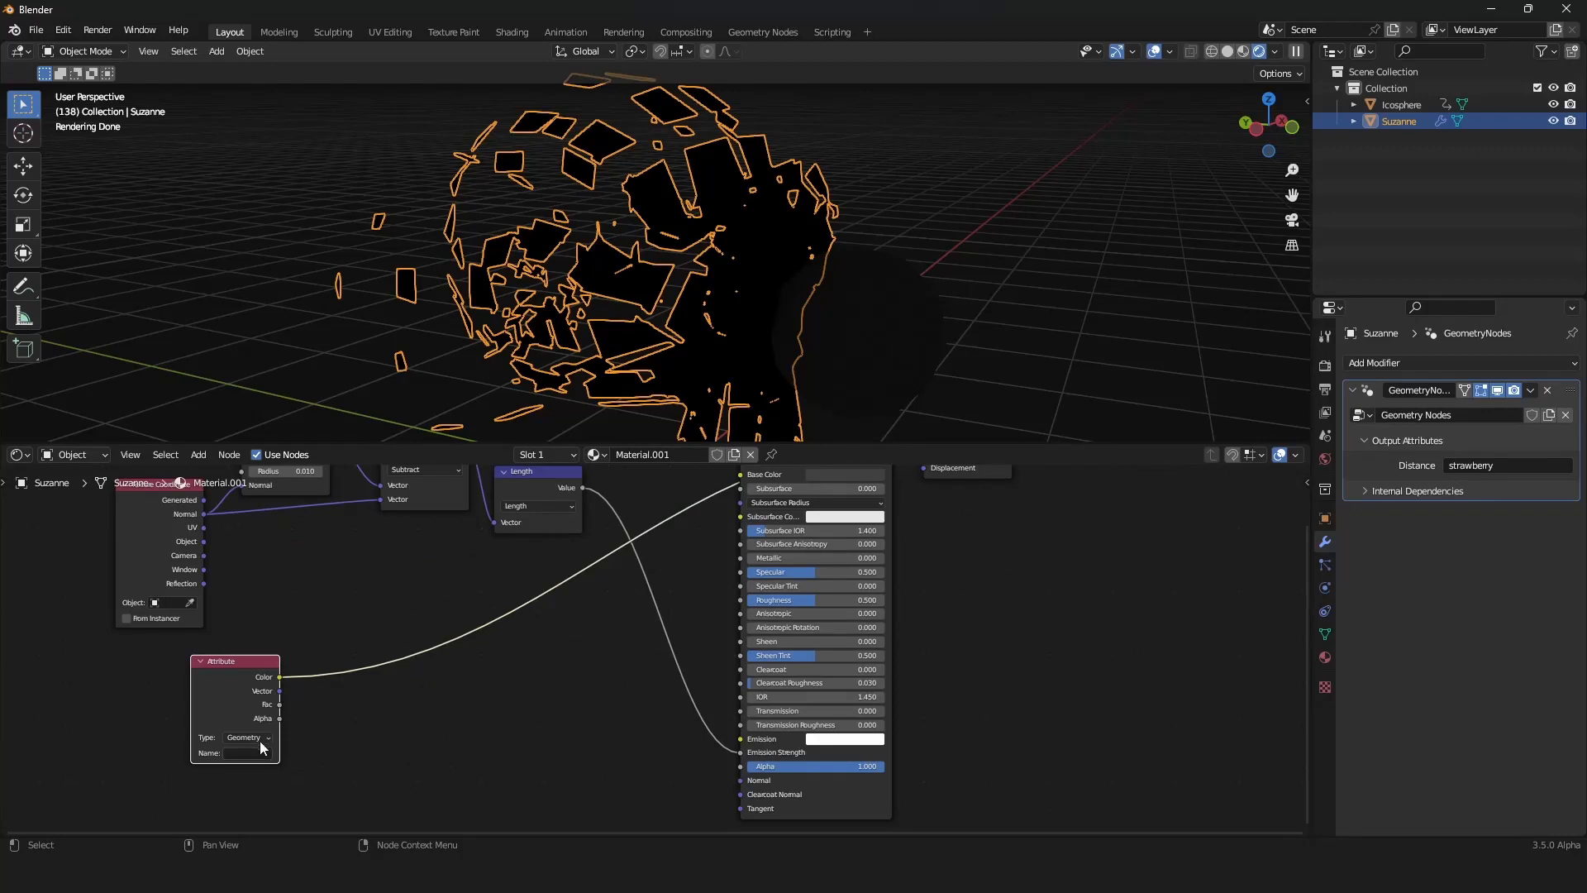
pyautogui.click(252, 749)
pyautogui.press('Return')
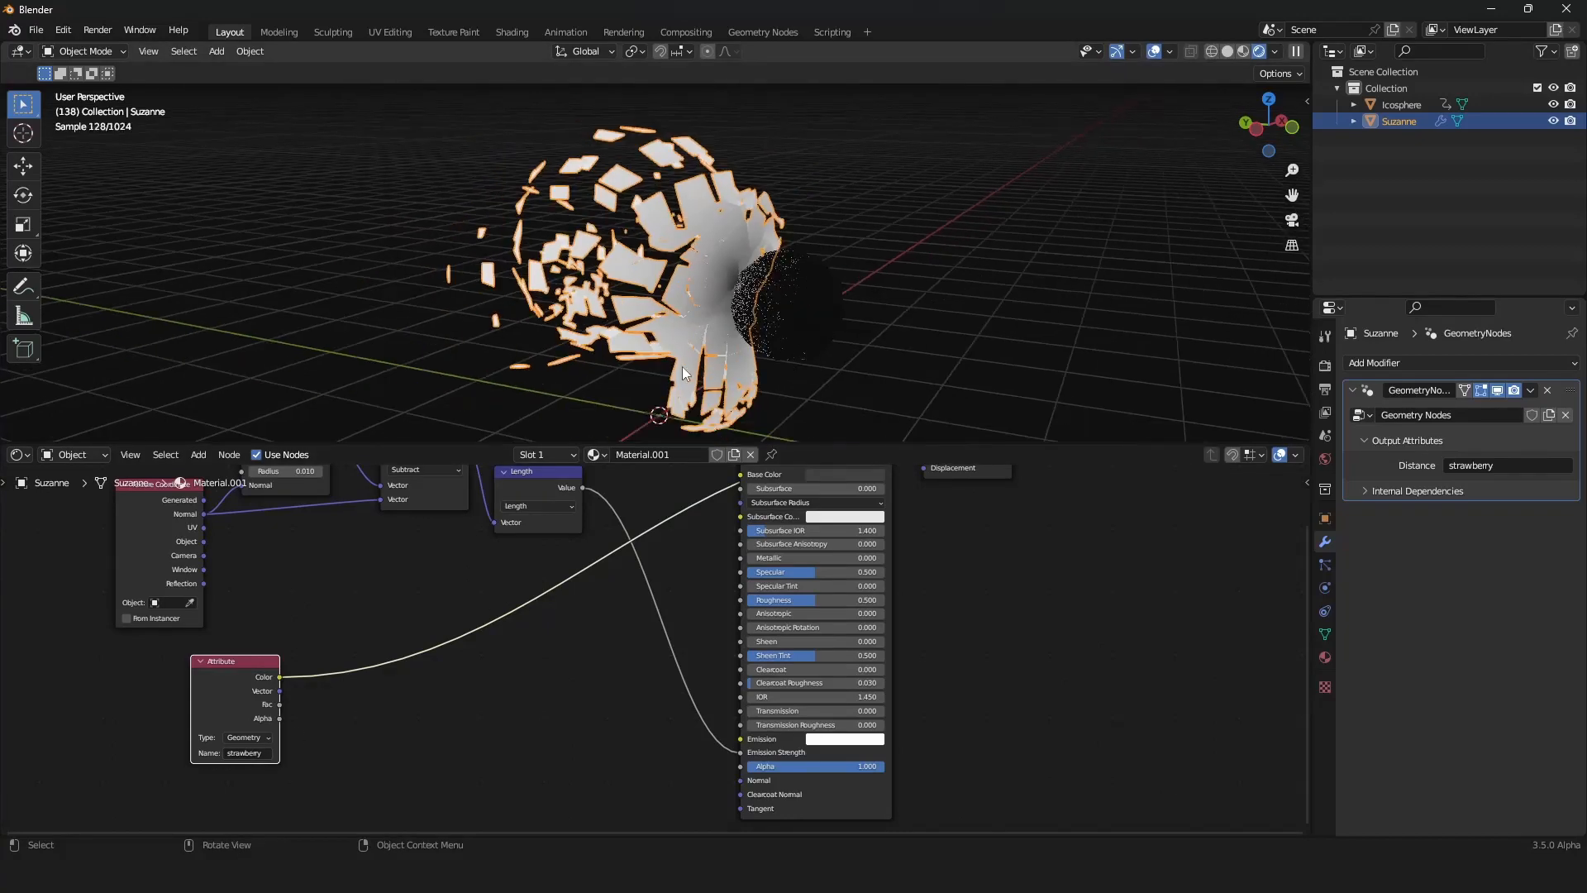
pyautogui.scroll(2, 747, 273)
pyautogui.scroll(-4, 619, 515)
# Step: Connect the Attribute node's Color to the Principled BSDF's Emission and link the BSDF back to the Material Output Surface
pyautogui.moveTo(551, 686); pyautogui.dragTo(506, 684, button='middle')
pyautogui.scroll(4, 429, 679)
pyautogui.moveTo(218, 675); pyautogui.dragTo(680, 736)
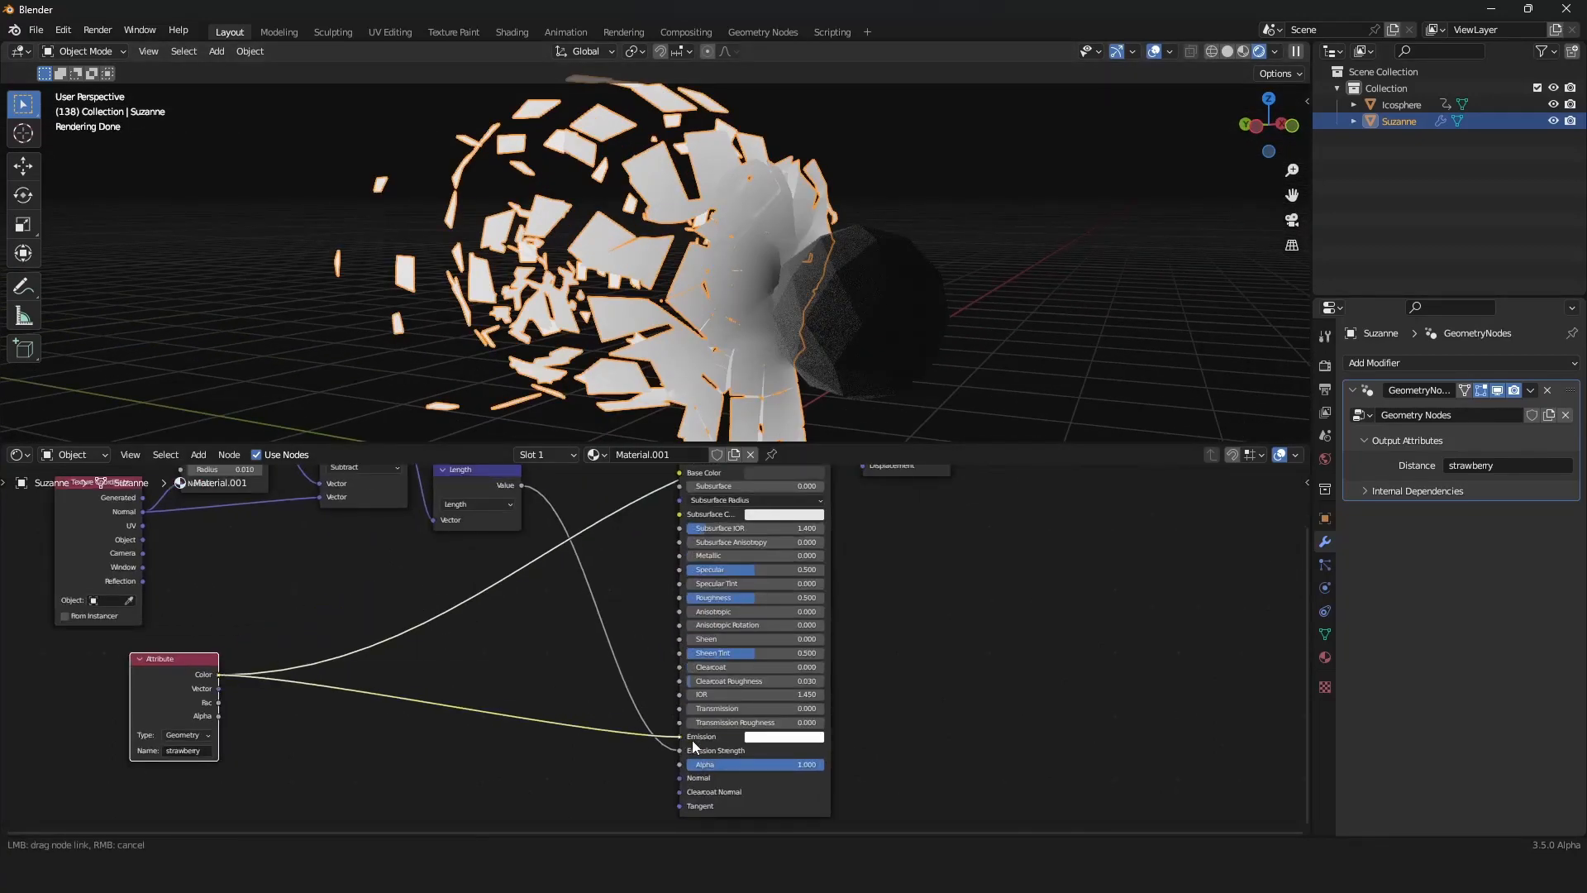
pyautogui.moveTo(692, 741); pyautogui.dragTo(651, 800, button='middle')
pyautogui.keyDown('ctrl'); pyautogui.keyDown('shift'); pyautogui.click(721, 482); pyautogui.keyUp('shift'); pyautogui.keyUp('ctrl')
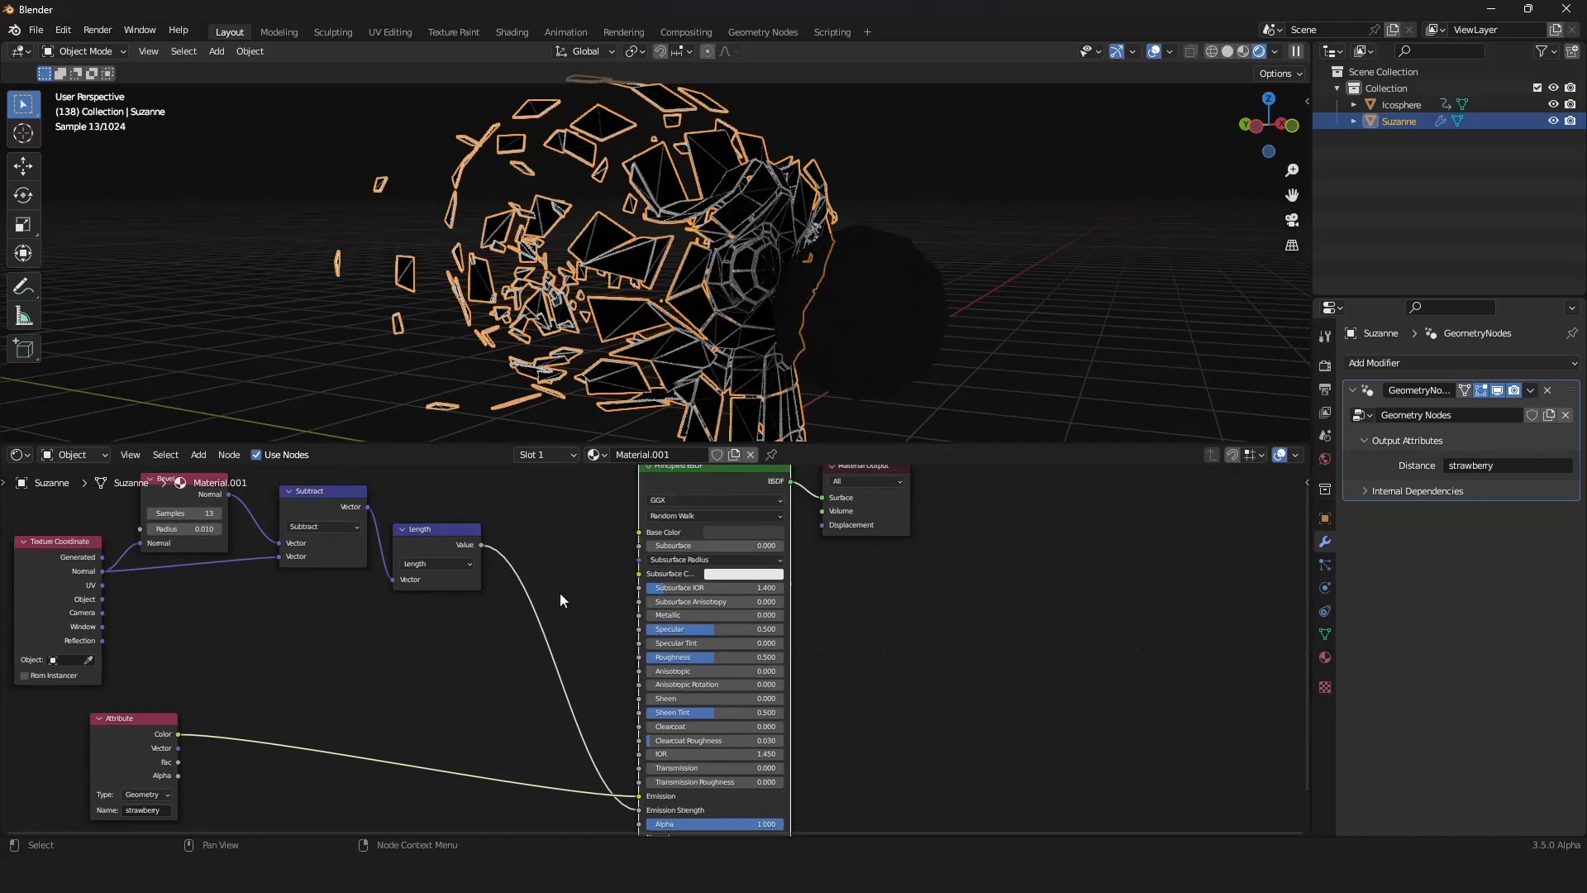
# Step: Insert a ColorRamp node between the Attribute node's Color and the Principled BSDF's Emission
pyautogui.scroll(-4, 558, 592)
pyautogui.moveTo(506, 625); pyautogui.dragTo(573, 570, button='middle')
pyautogui.scroll(5, 558, 573)
pyautogui.hotkey('shift', 'a')
pyautogui.write('colo')
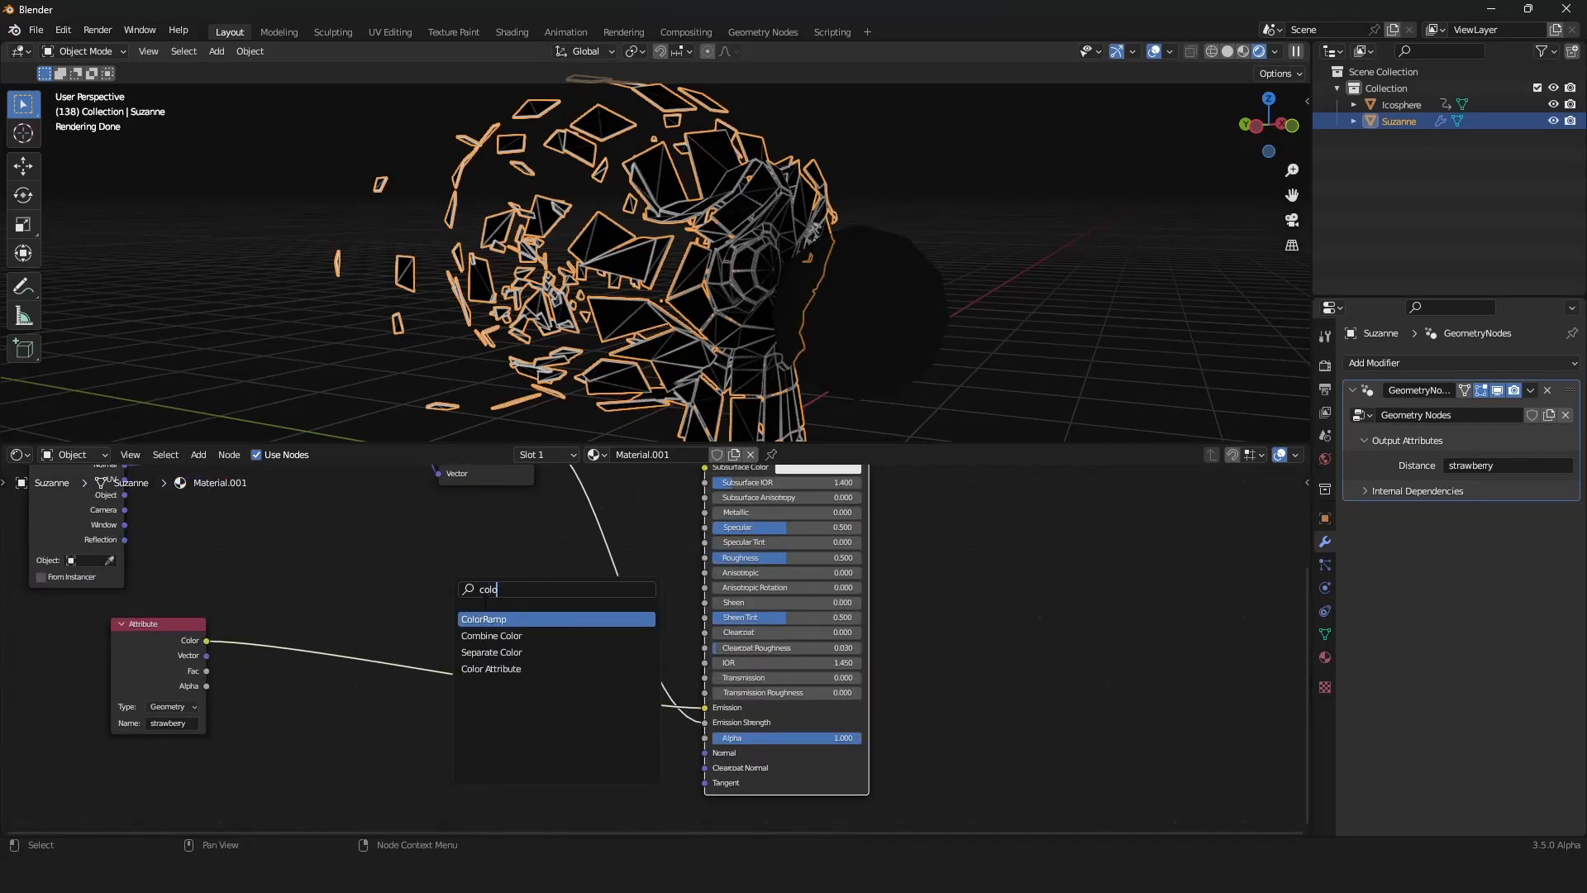
pyautogui.press('Return')
pyautogui.click(453, 678)
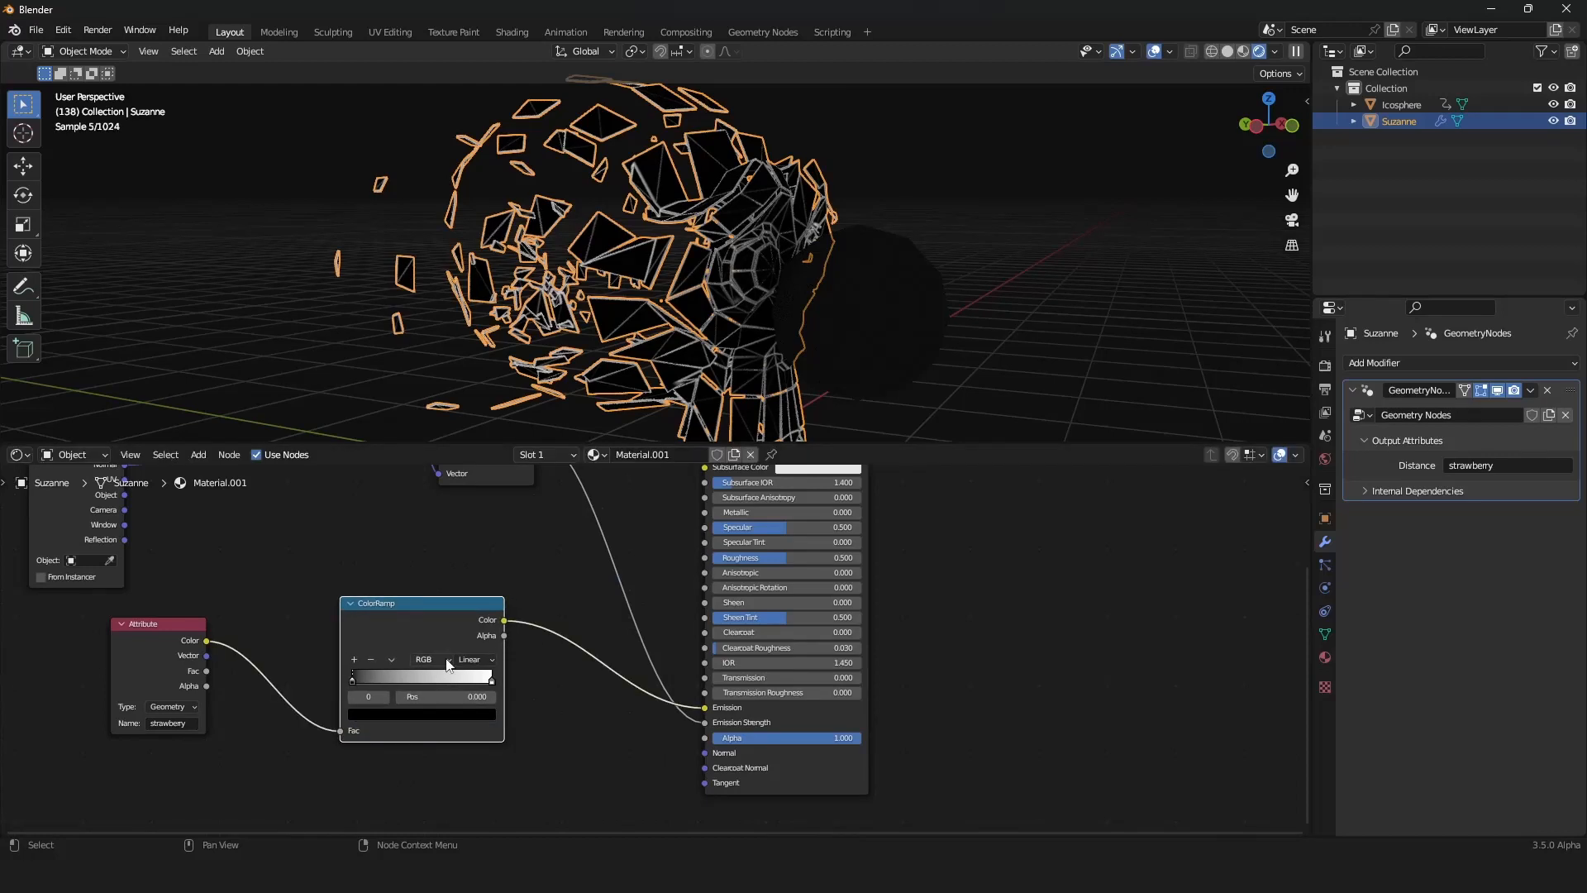
# Step: Set the ColorRamp's first stop to orange and its last stop to light blue, with Ease interpolation
pyautogui.click(444, 714)
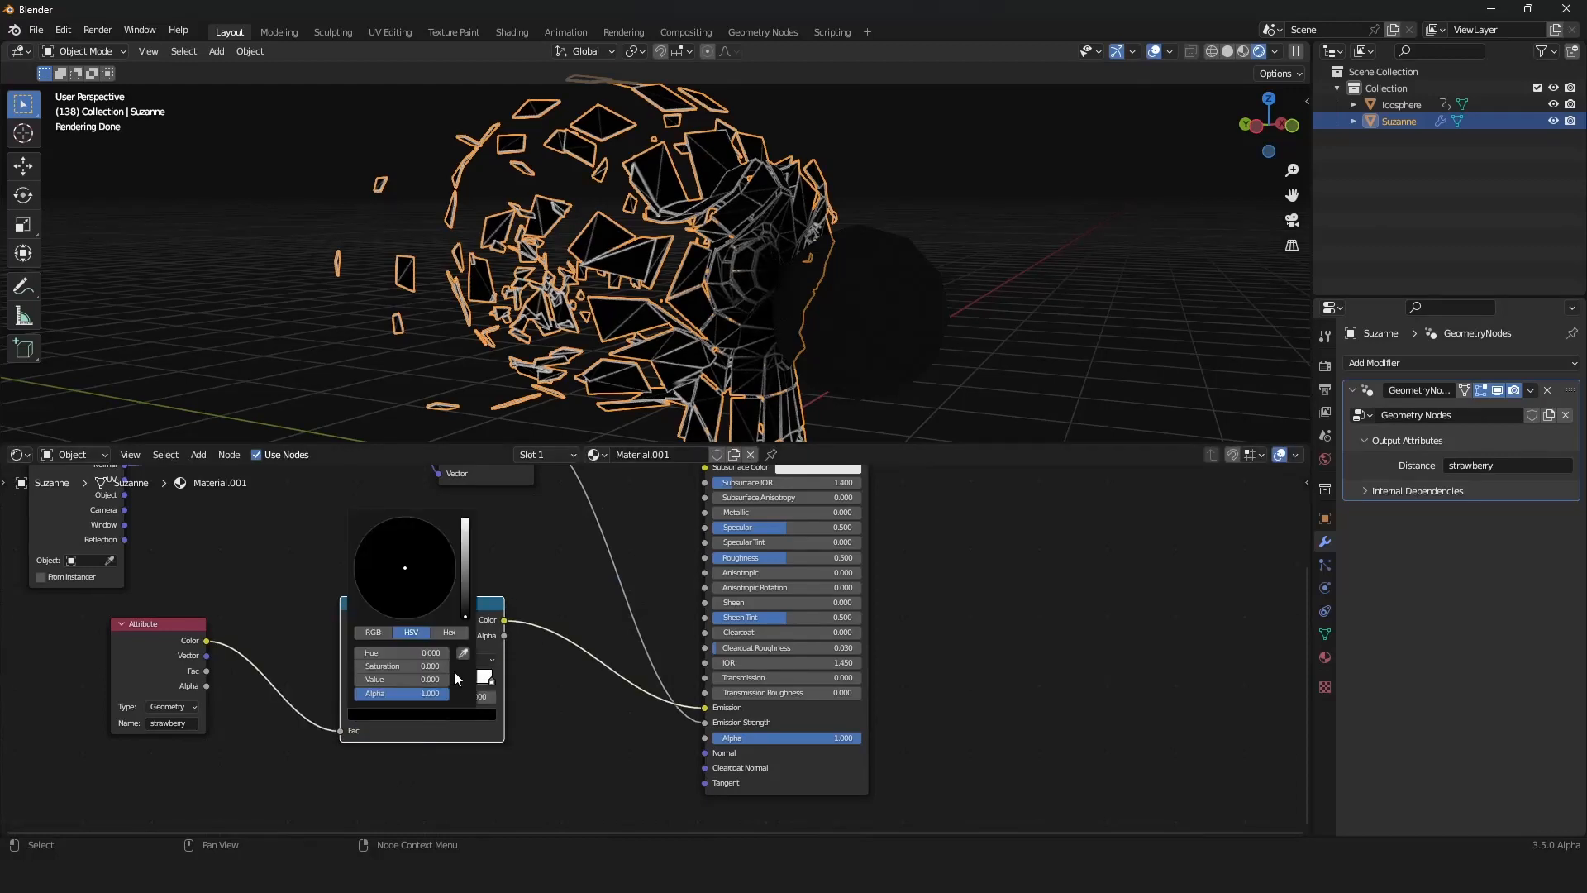
pyautogui.moveTo(468, 539); pyautogui.dragTo(466, 519)
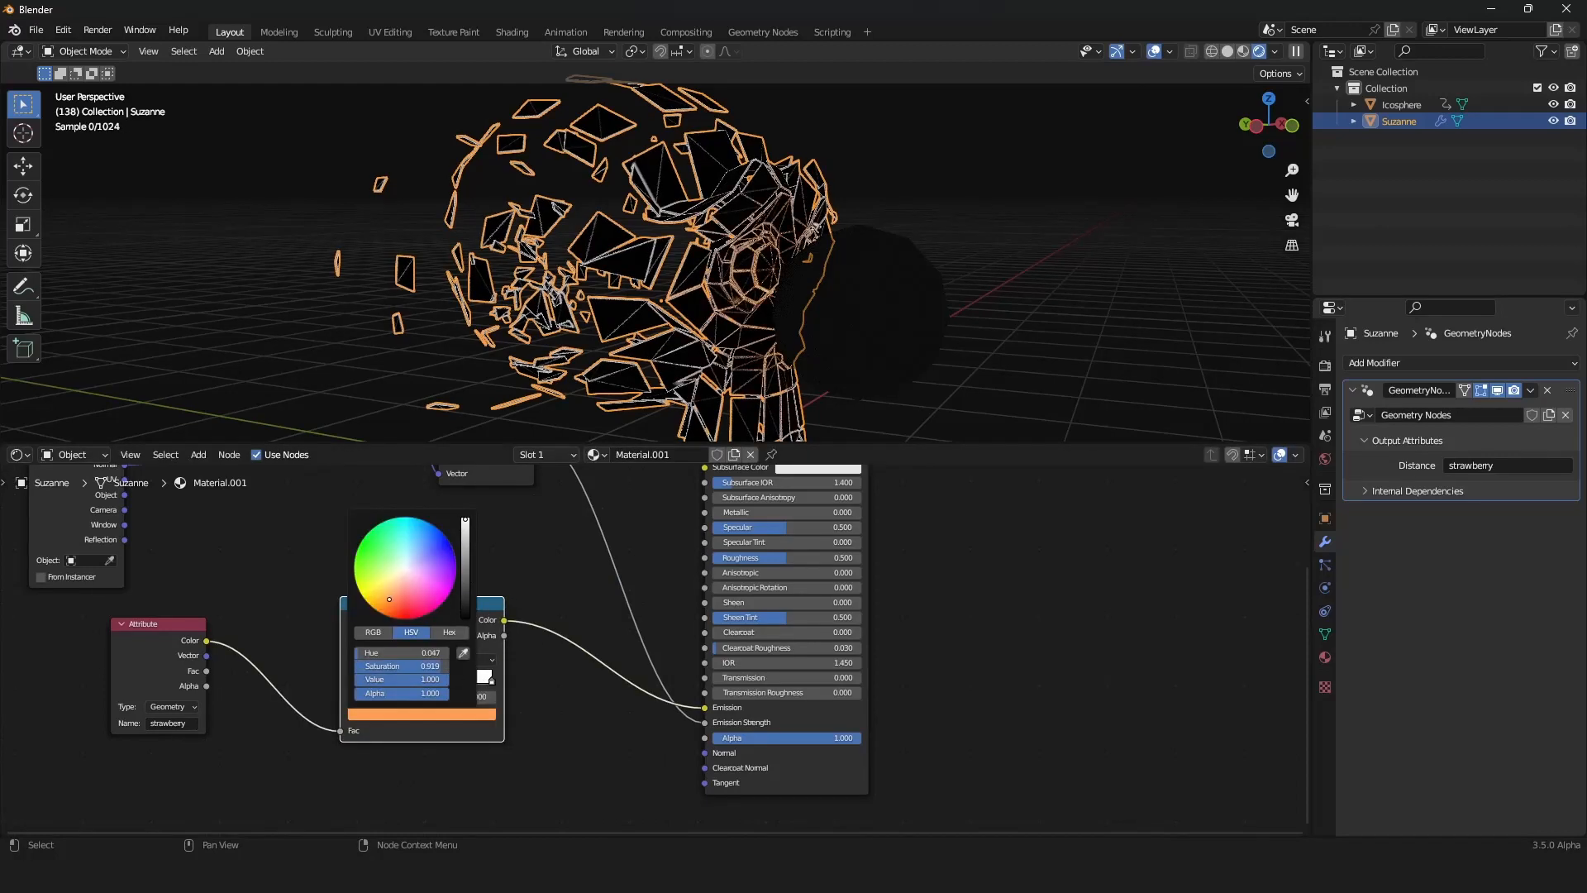
pyautogui.click(490, 677)
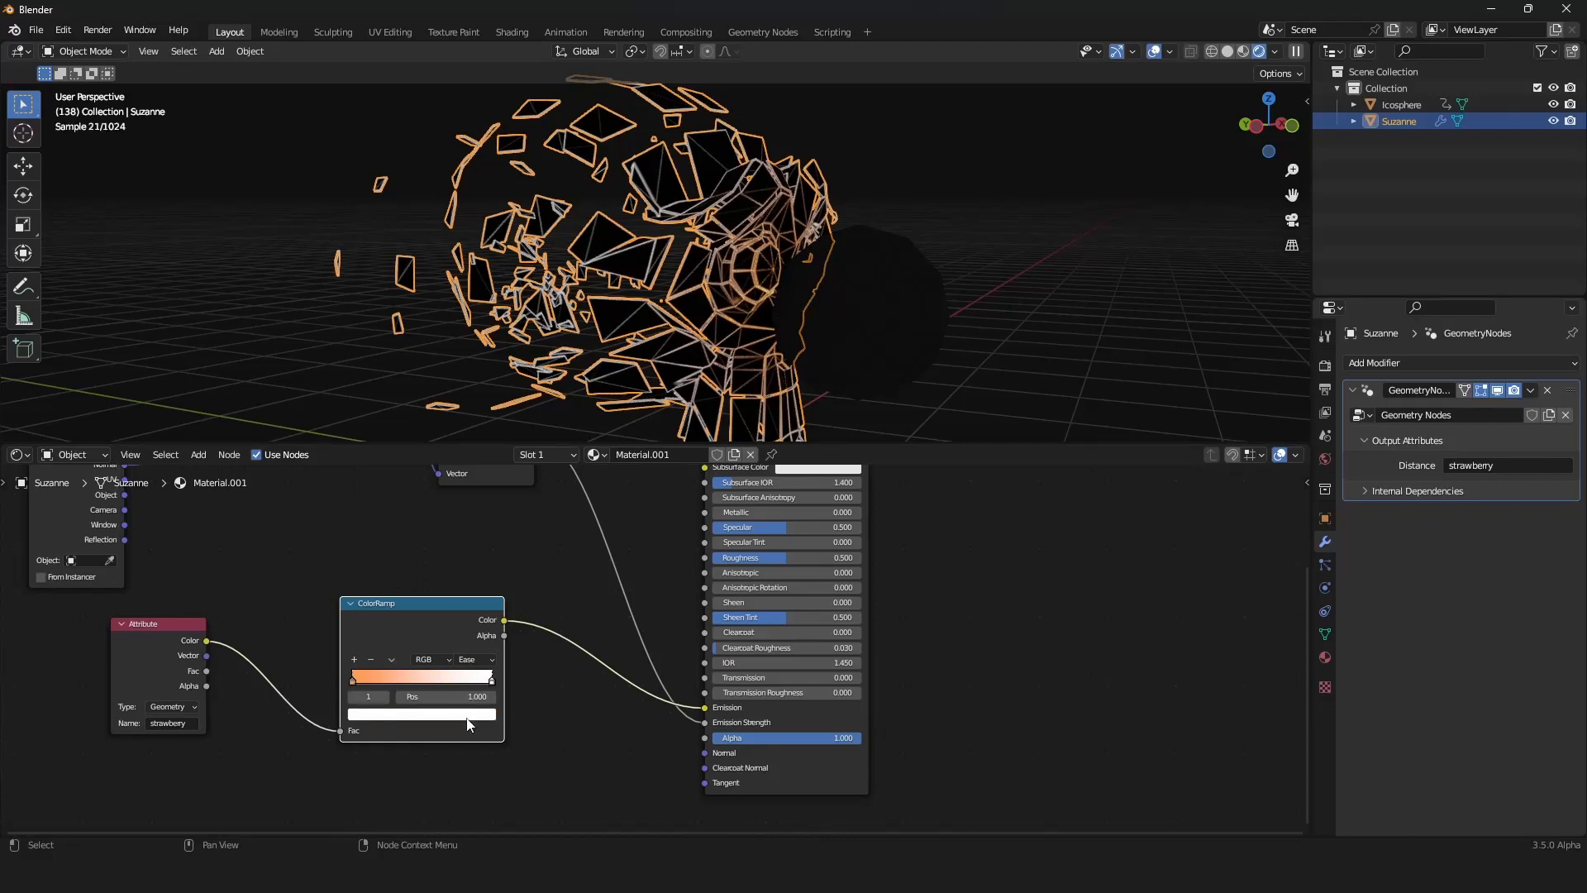
pyautogui.click(468, 717)
pyautogui.click(404, 533)
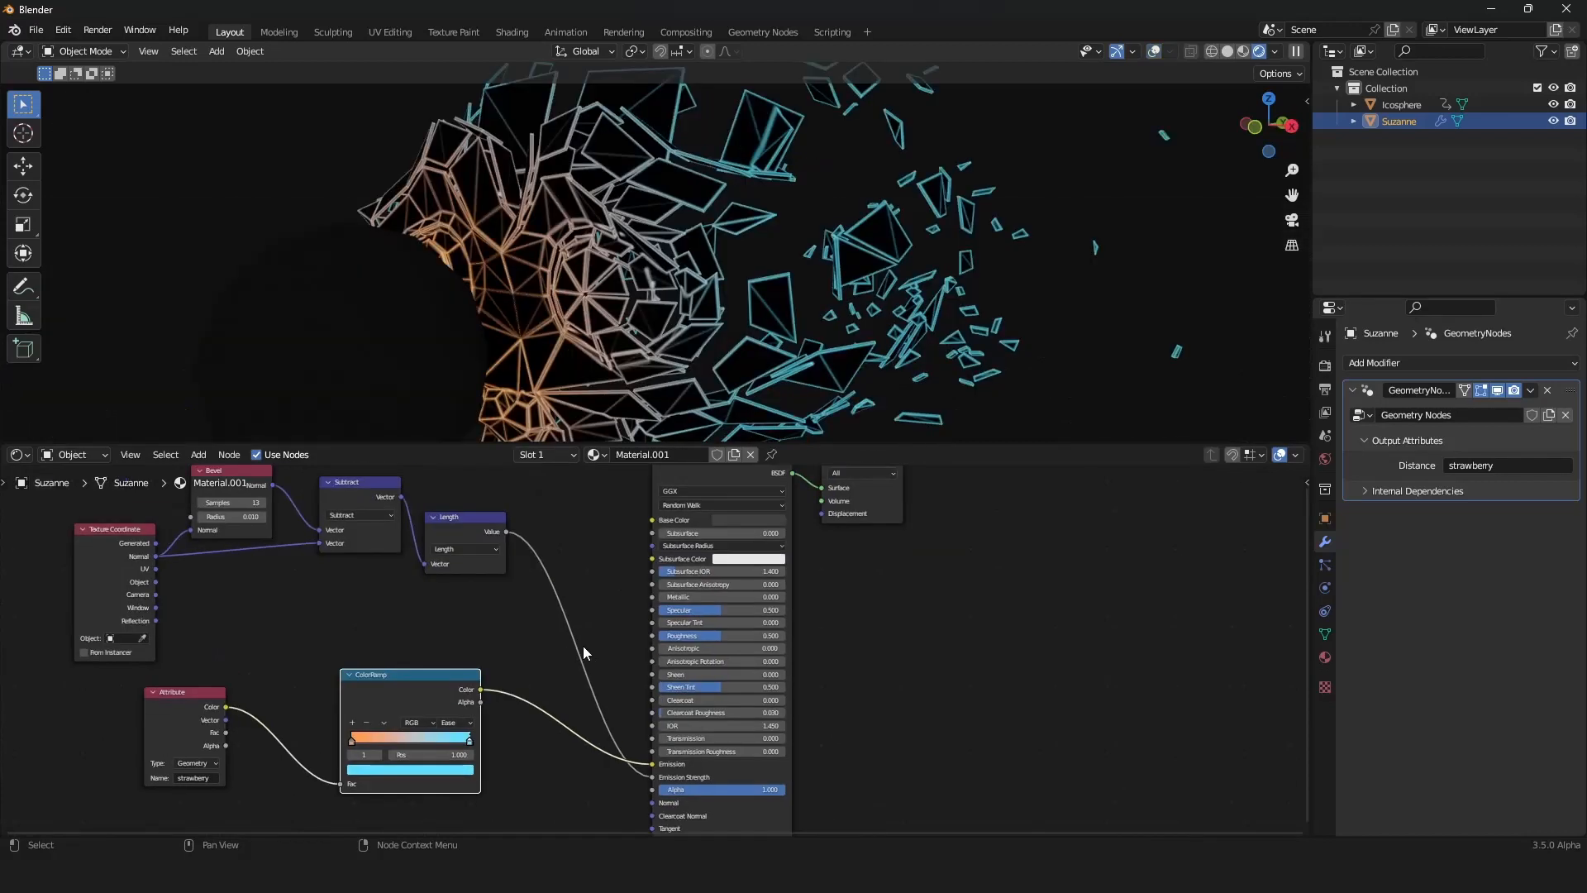
# Step: Set the Principled BSDF's Clearcoat to 1.000, Transmission to 1.000 and Roughness to 0.000
pyautogui.scroll(1, 582, 646)
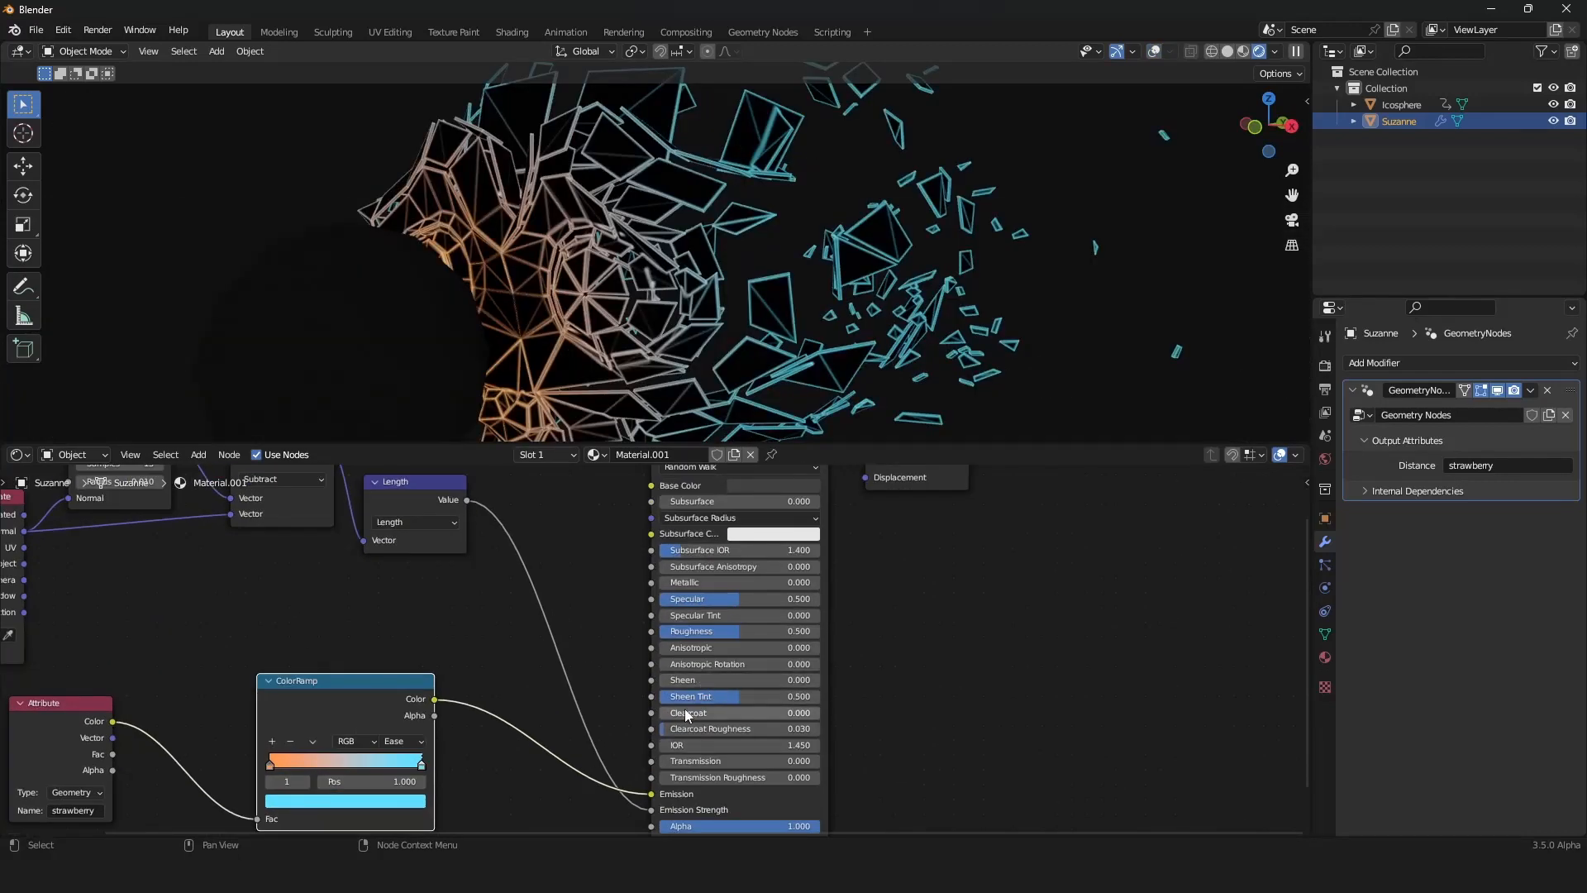
pyautogui.moveTo(686, 713); pyautogui.dragTo(824, 646)
pyautogui.scroll(-3, 725, 241)
pyautogui.moveTo(725, 241); pyautogui.dragTo(825, 275, button='middle')
pyautogui.scroll(4, 825, 274)
pyautogui.moveTo(703, 762); pyautogui.dragTo(830, 764)
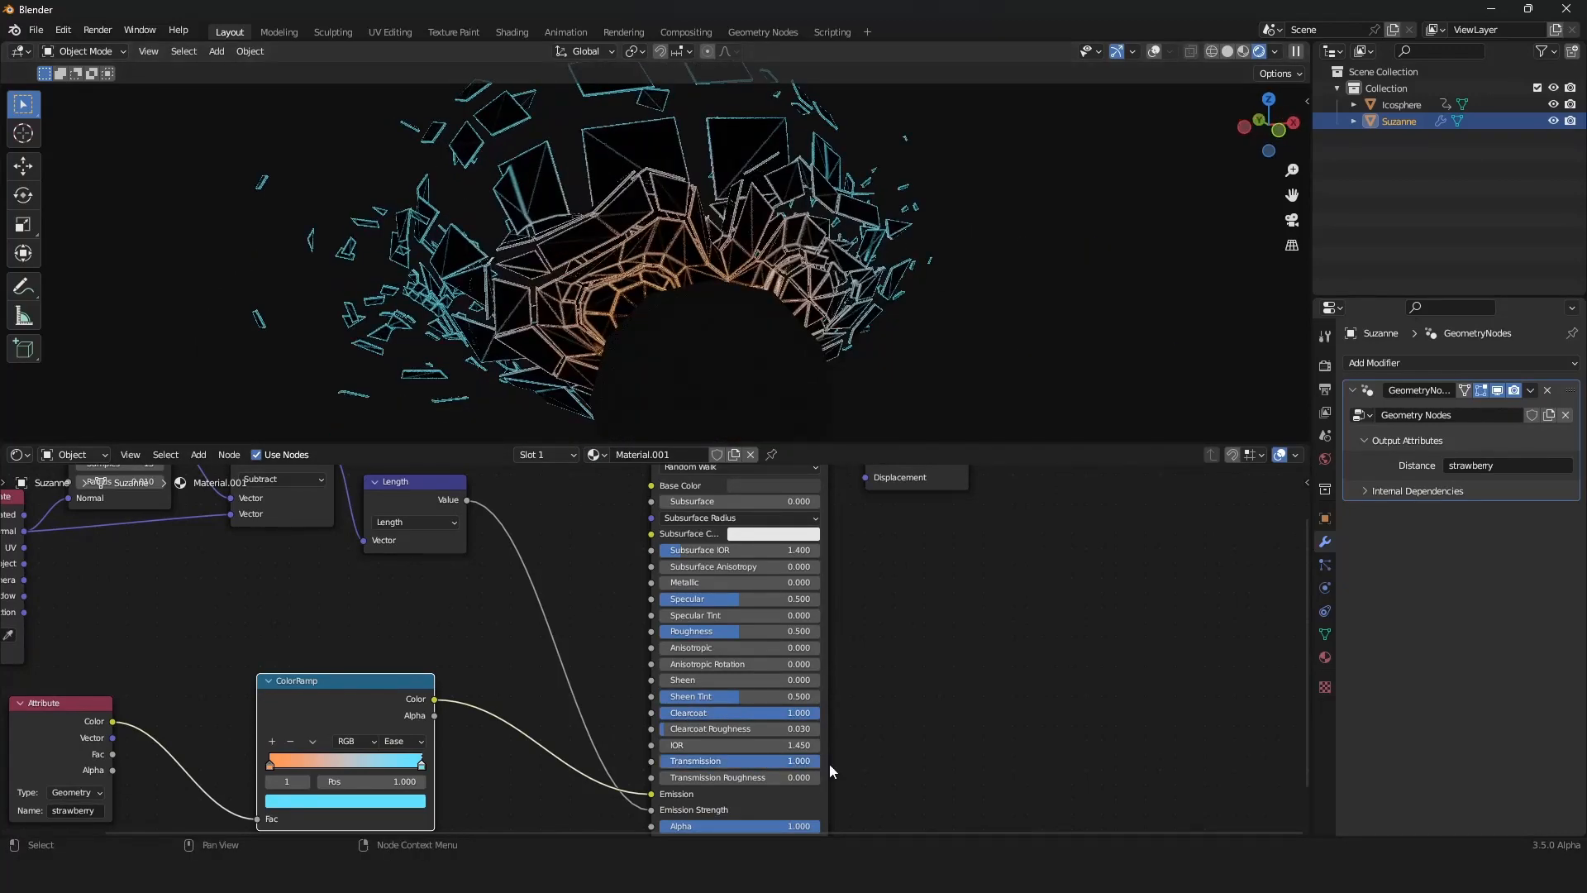
pyautogui.moveTo(728, 636); pyautogui.dragTo(688, 636)
pyautogui.moveTo(688, 636); pyautogui.dragTo(644, 636)
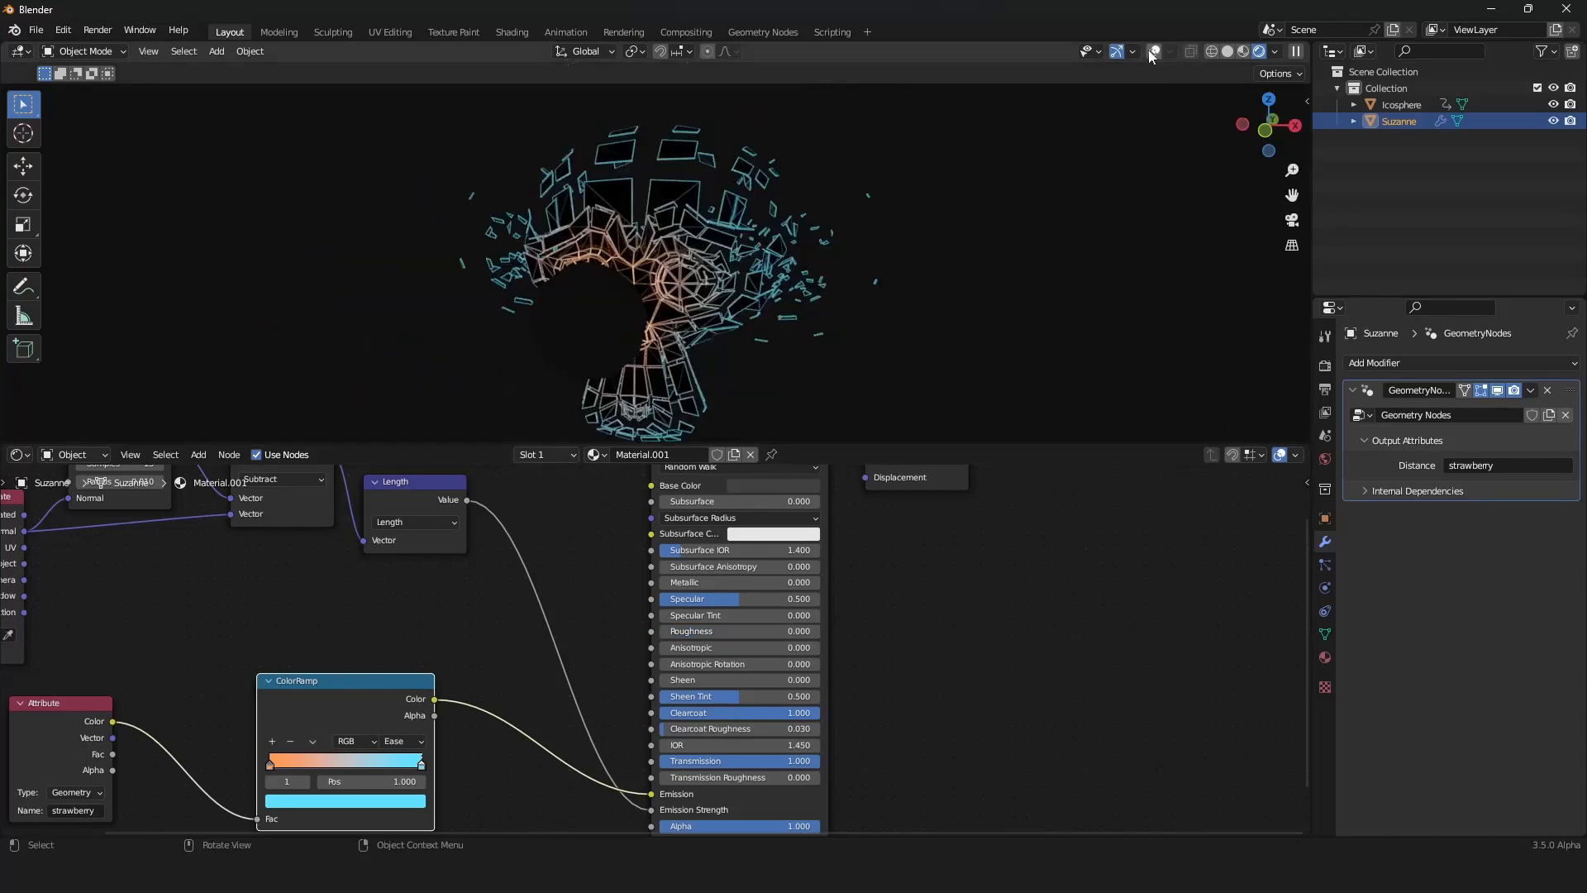
# Step: With the viewport overlays shown, add a cylinder and move it straight down along Z to below the monkey head
pyautogui.click(1155, 53)
pyautogui.scroll(-1, 676, 285)
pyautogui.scroll(-2, 676, 286)
pyautogui.moveTo(676, 285); pyautogui.dragTo(668, 244, button='middle')
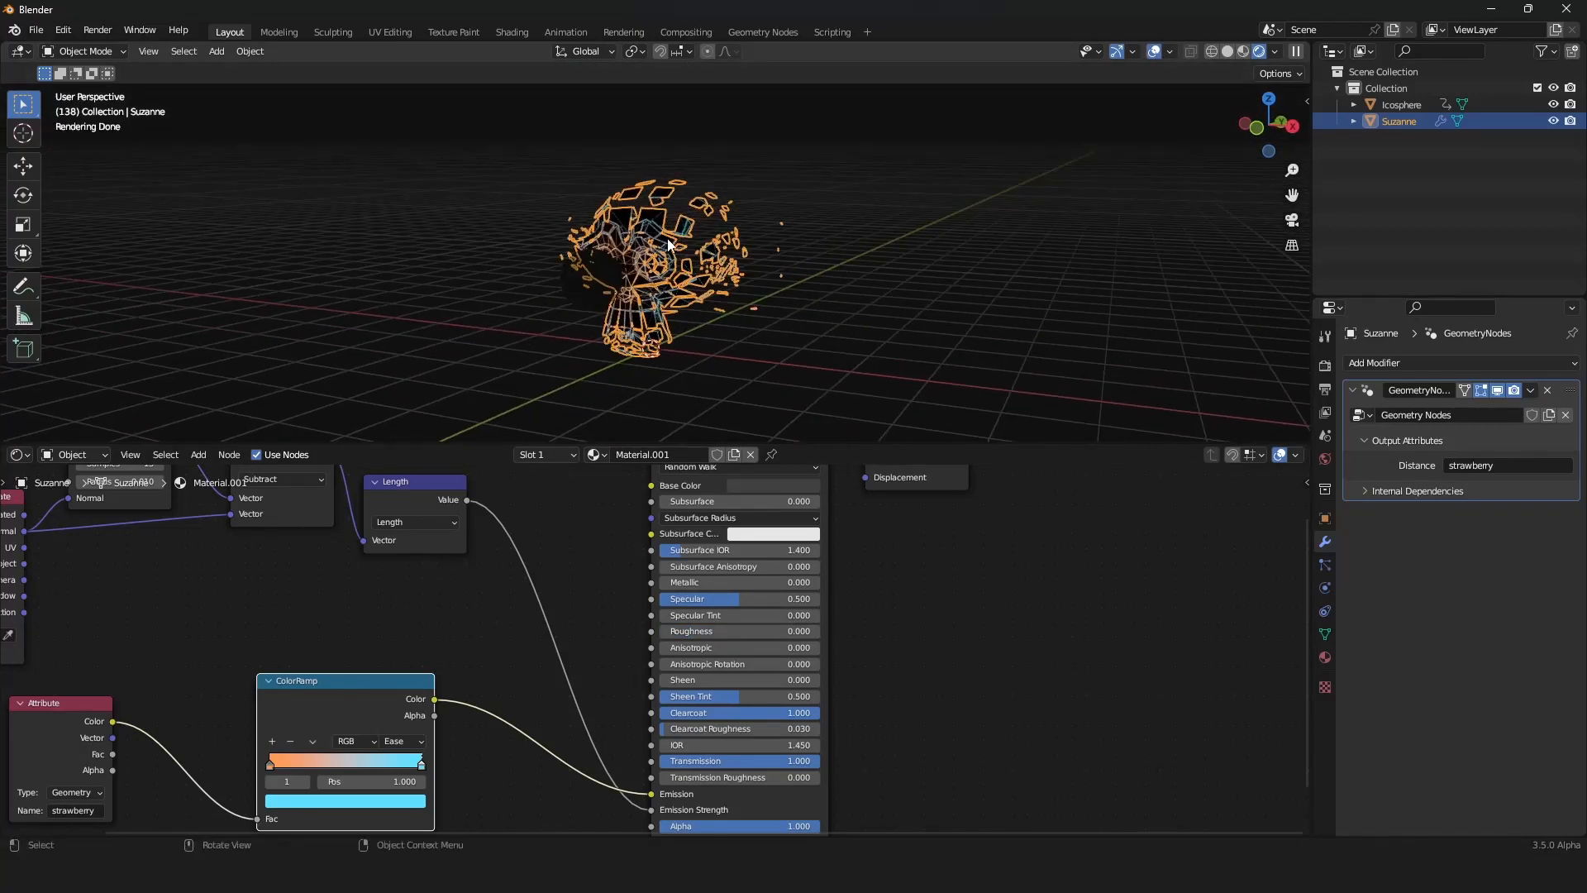
pyautogui.hotkey('shift', 'a')
pyautogui.moveTo(698, 263)
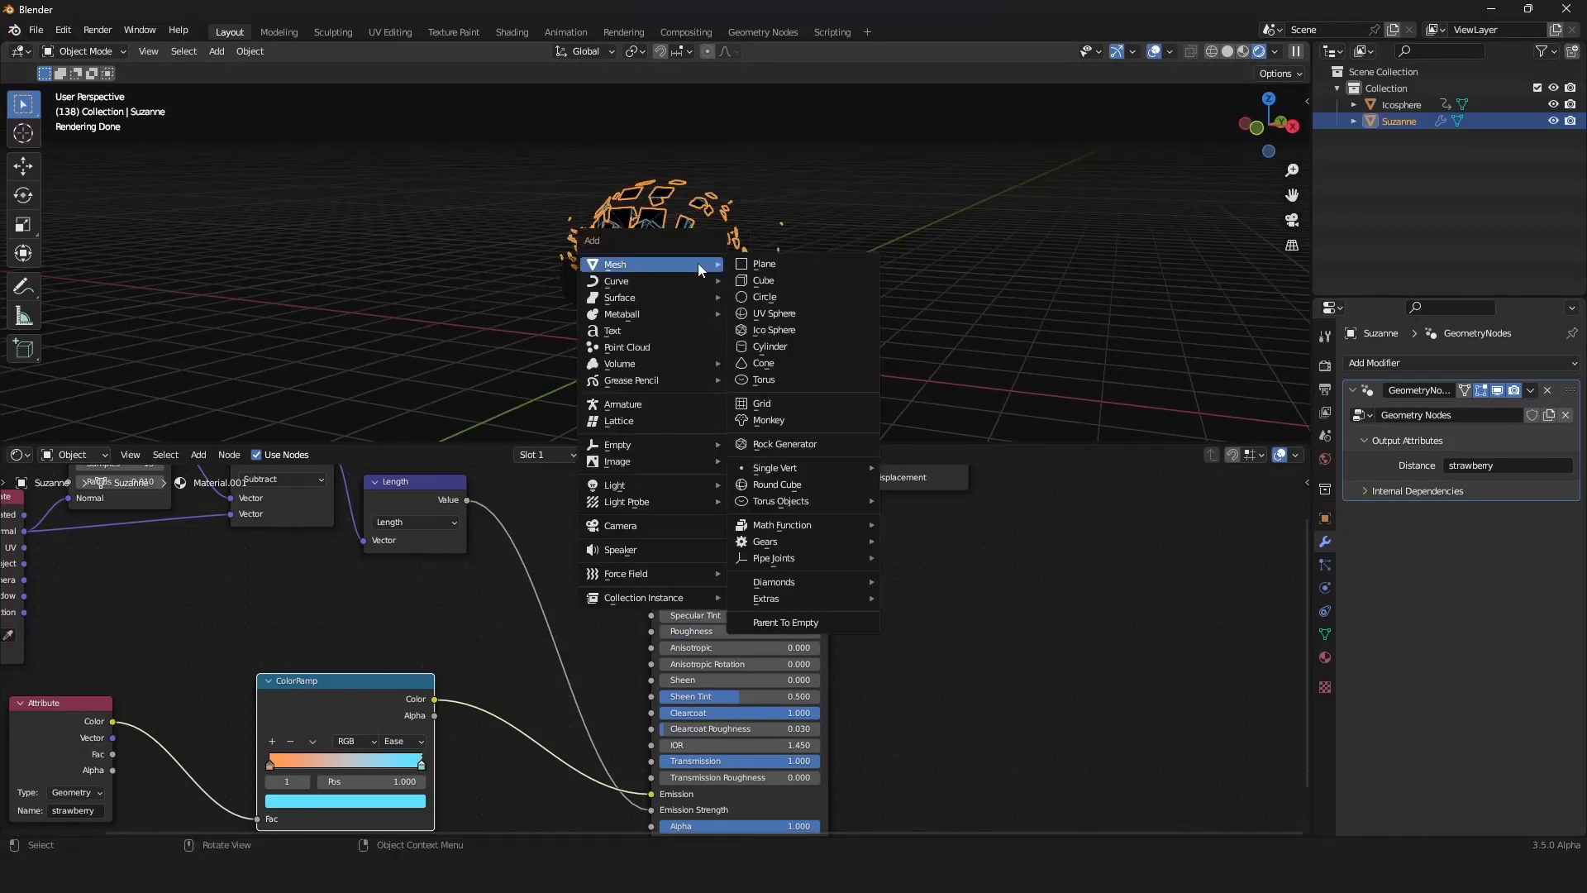
pyautogui.click(793, 344)
pyautogui.press('g')
pyautogui.press('z')
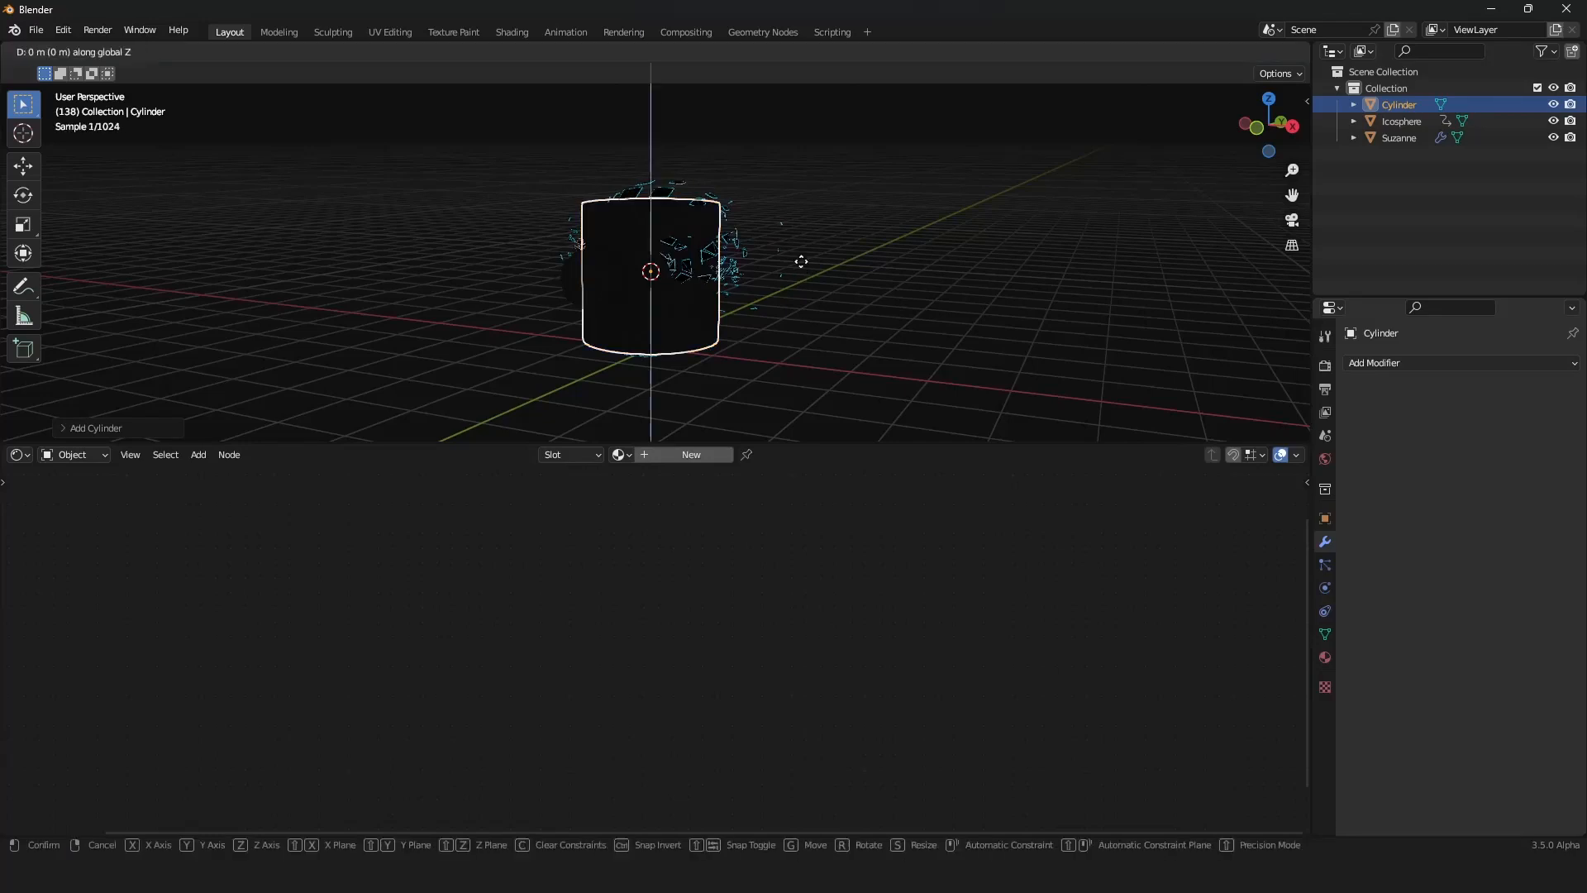
pyautogui.click(831, 403)
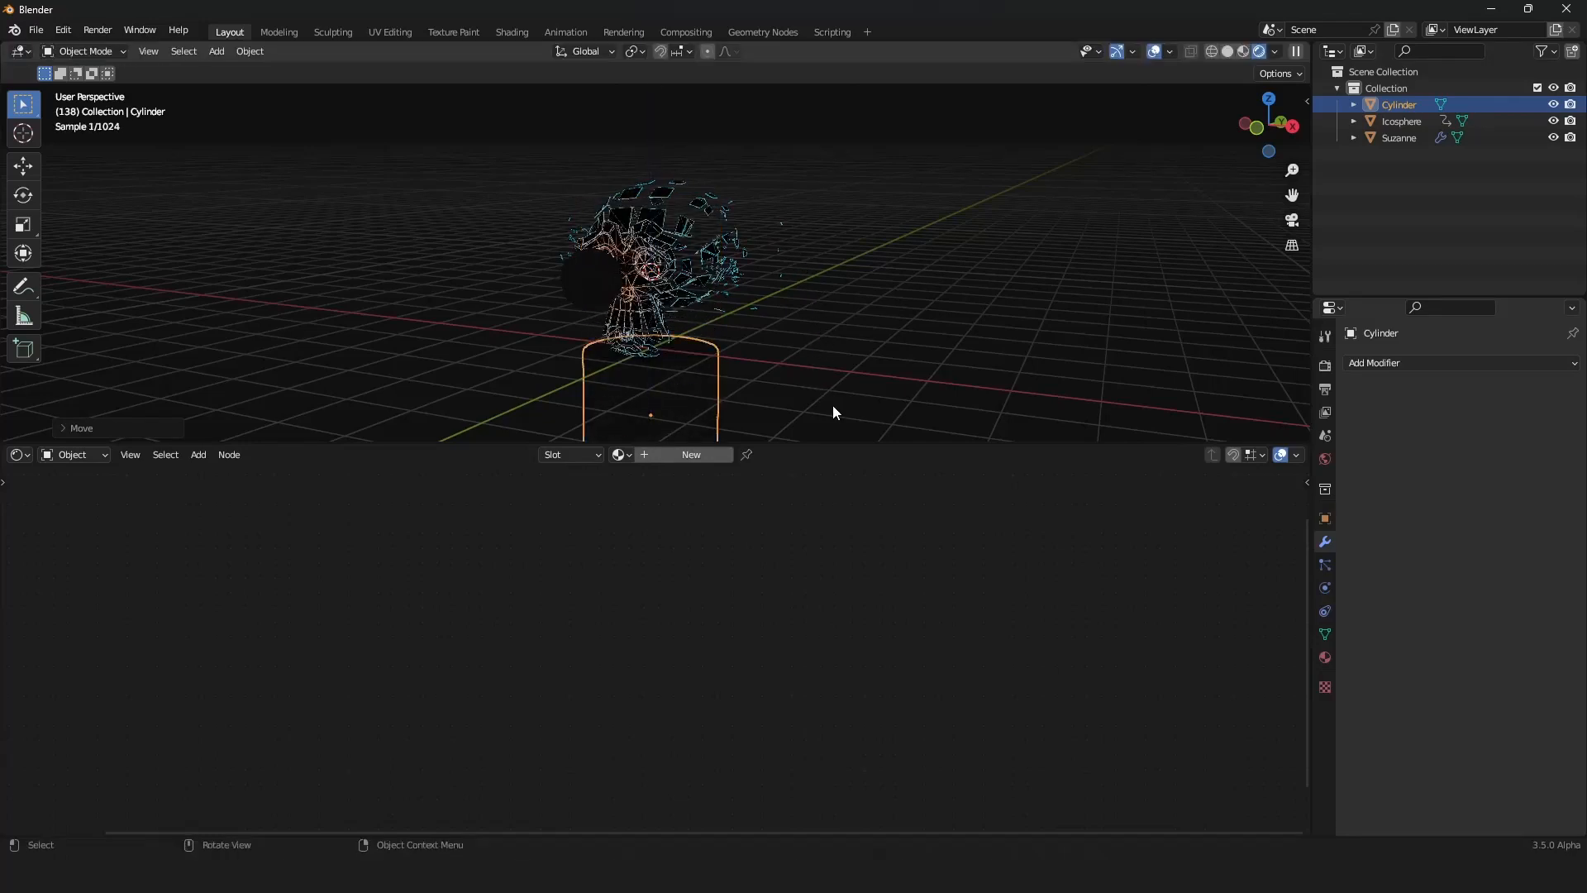
# Step: Scale the cylinder to about 3 times its width in X and Y, keeping its height, to form a wide platform
pyautogui.press('s')
pyautogui.hotkey('shift', 'z')
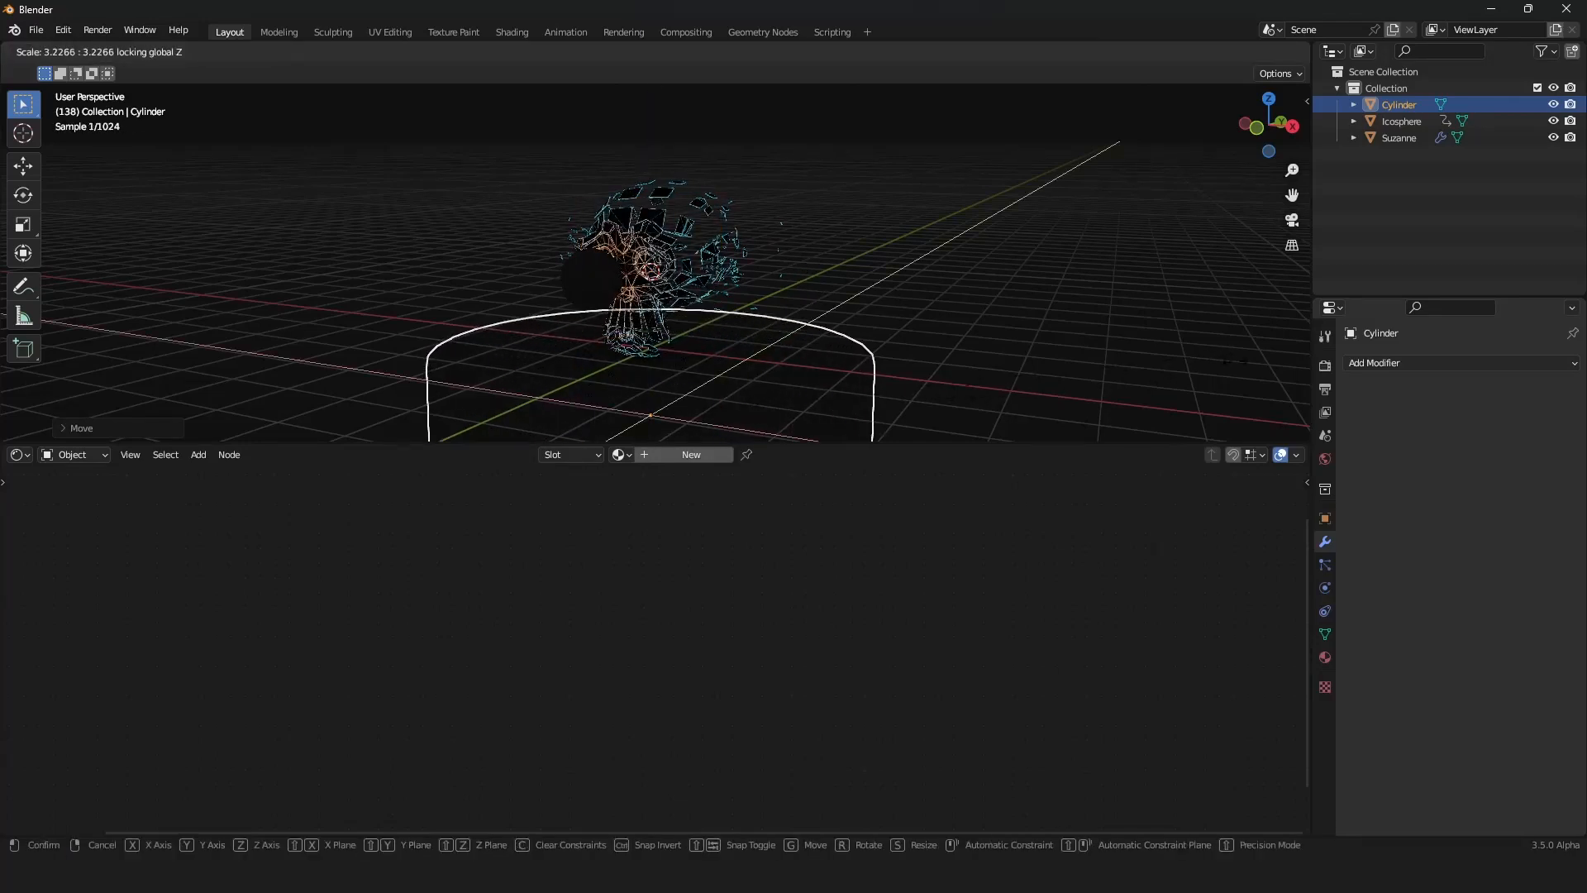
pyautogui.click(433, 369)
pyautogui.moveTo(433, 370); pyautogui.dragTo(510, 373, button='middle')
pyautogui.moveTo(624, 386); pyautogui.dragTo(681, 323, button='middle')
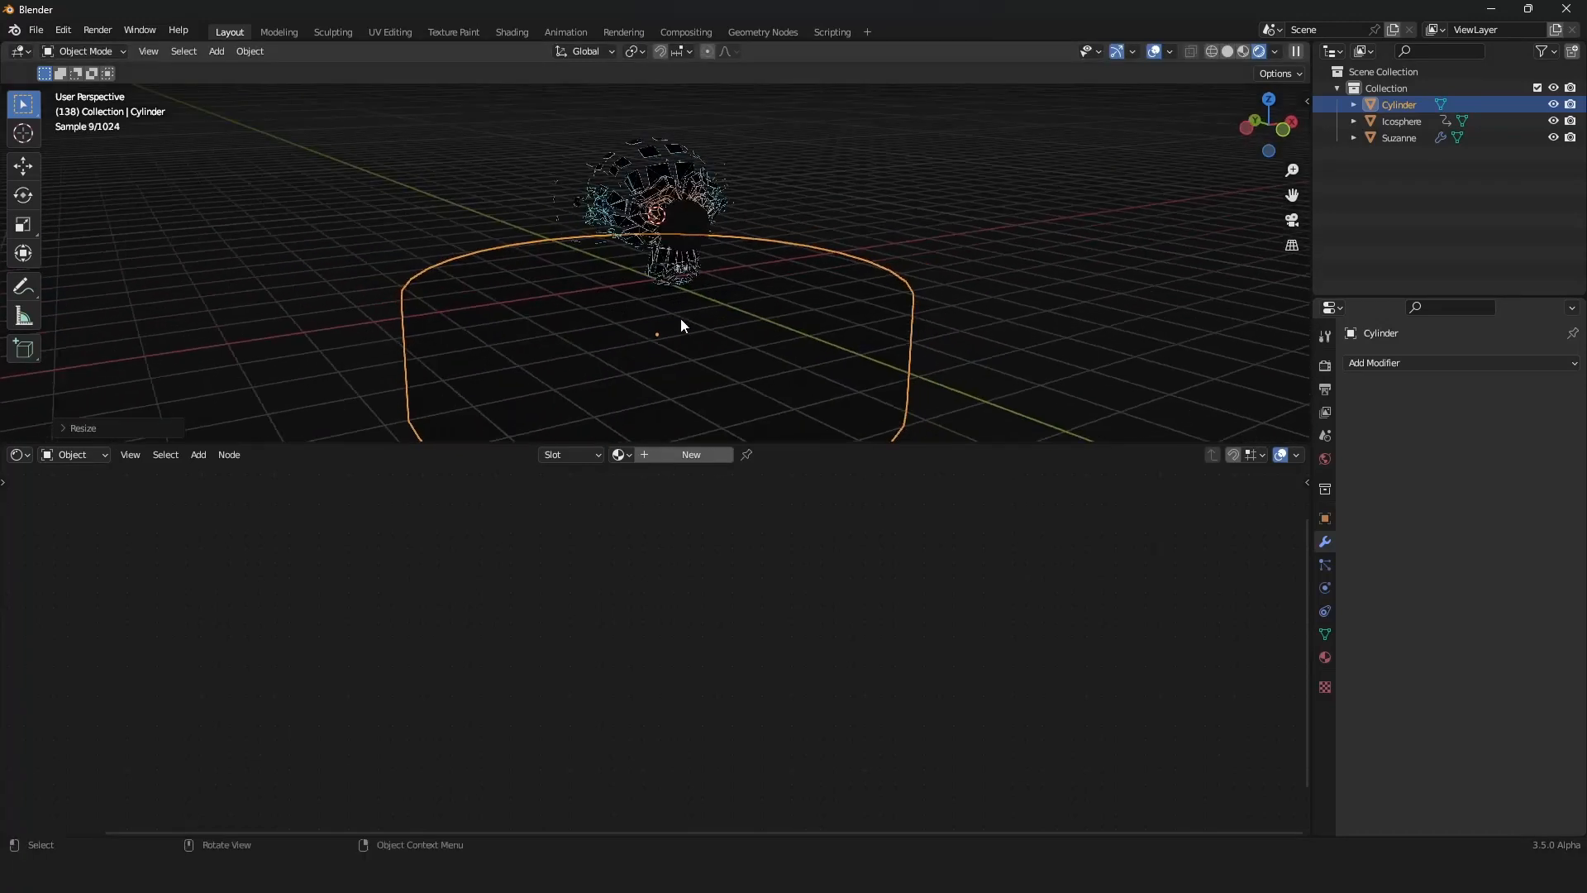
# Step: Hide the viewport overlays and give the cylinder a new material with Roughness 0.035 and Metallic 1.000
pyautogui.click(1155, 53)
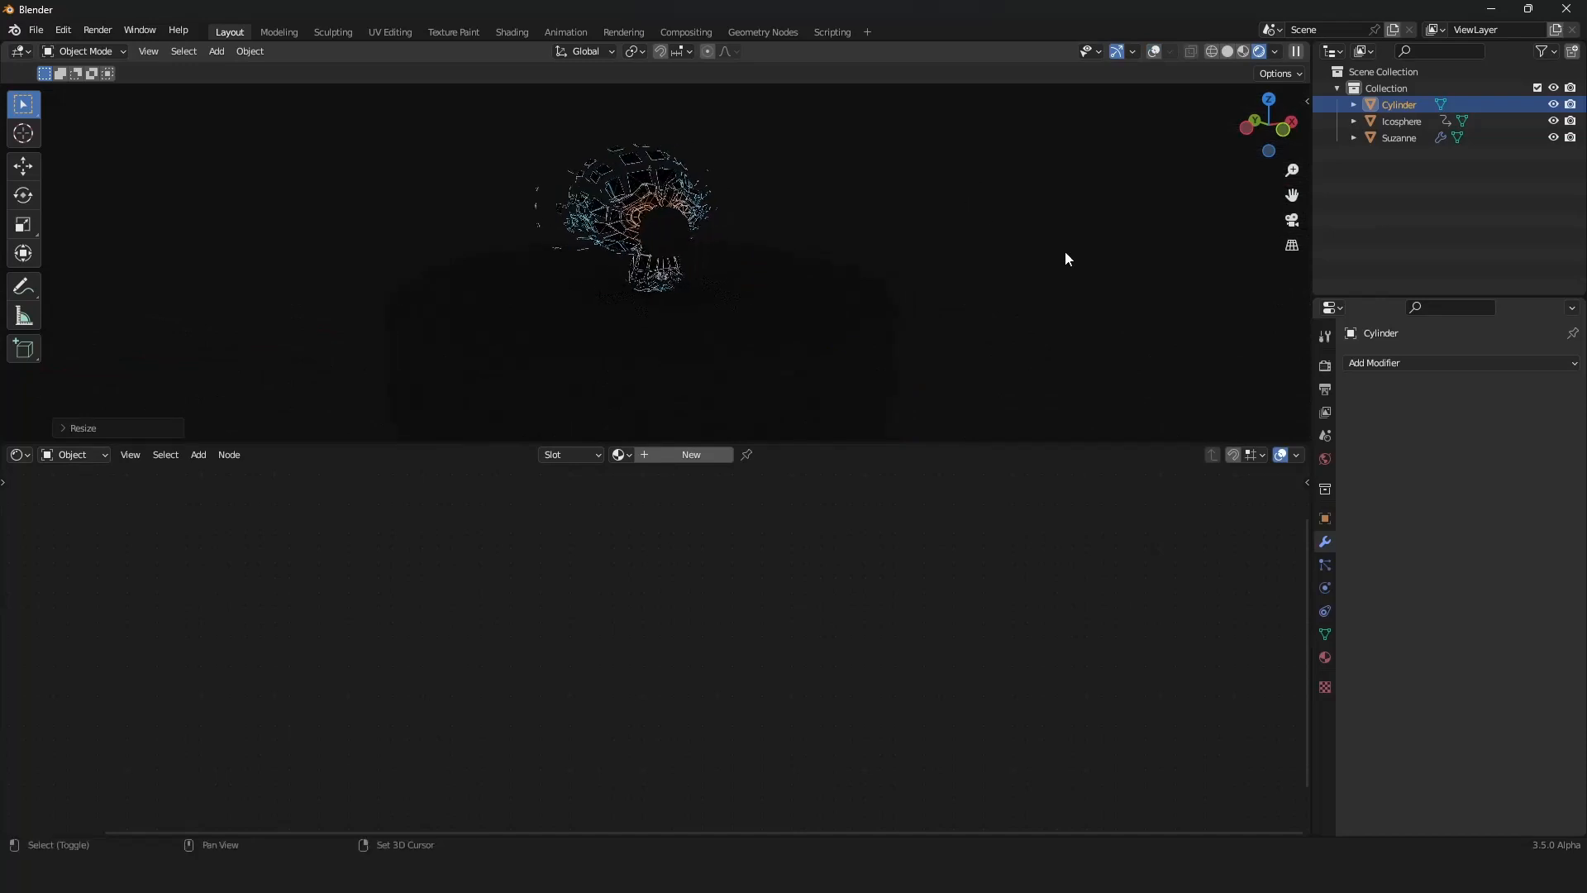
pyautogui.click(1325, 657)
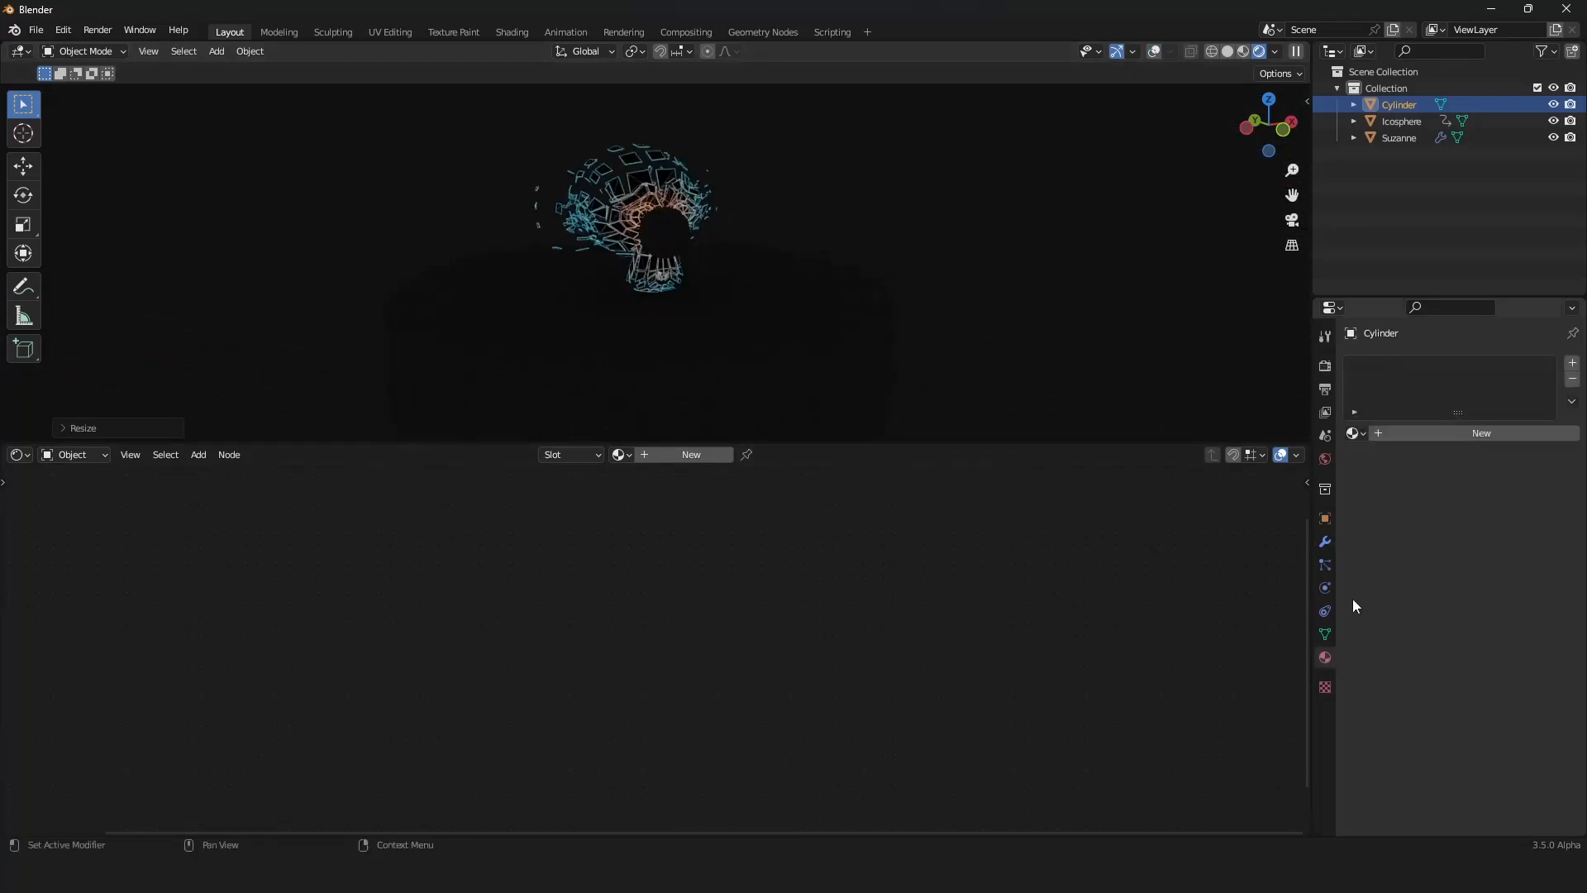
pyautogui.click(1455, 438)
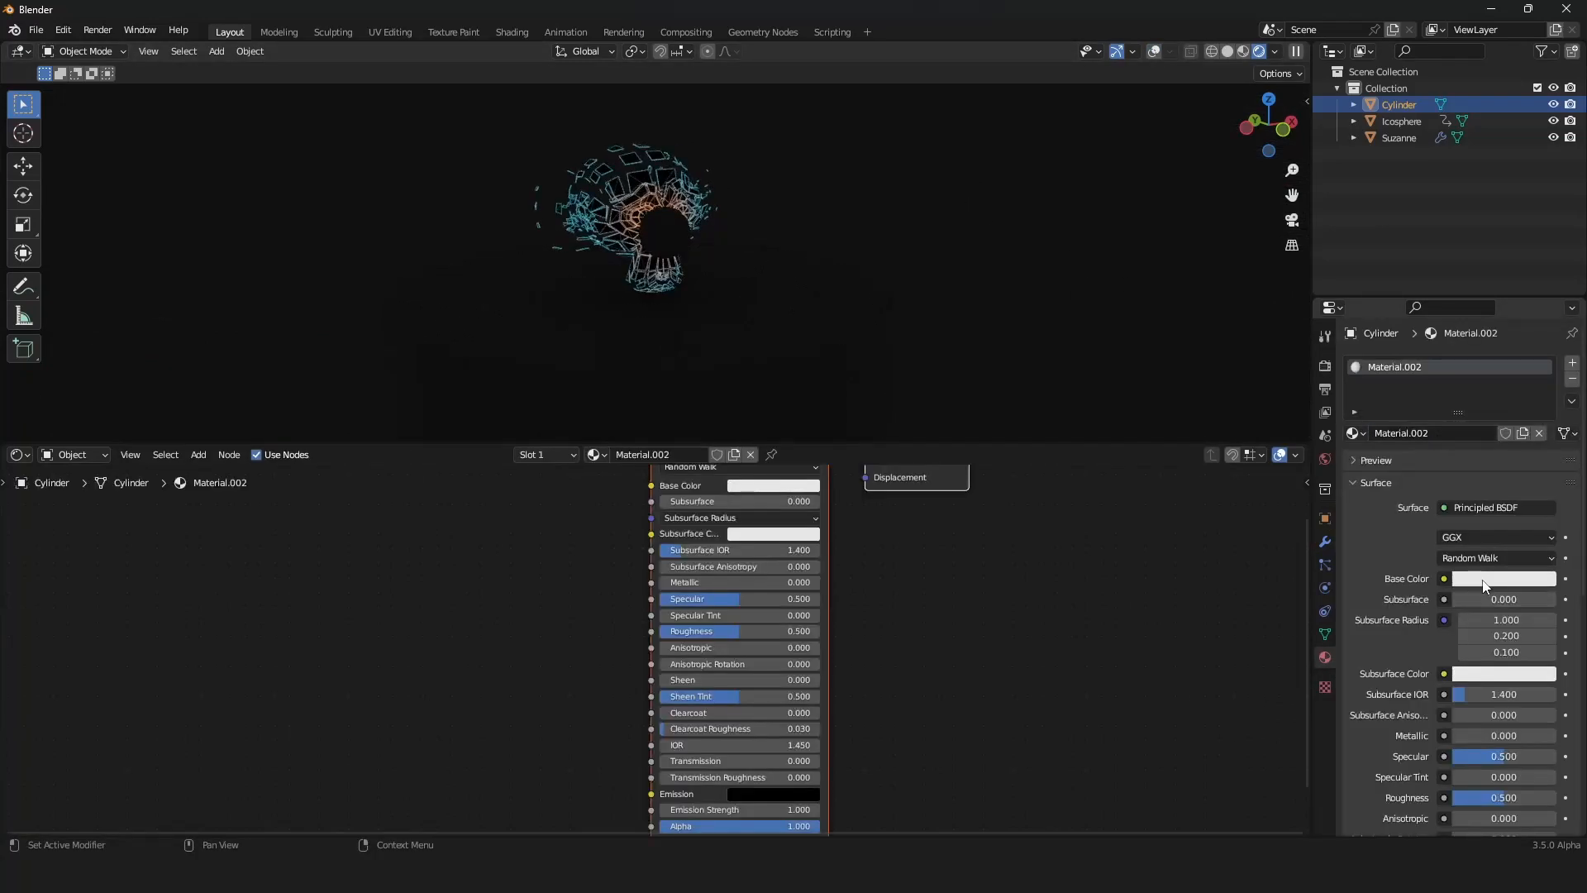
pyautogui.scroll(-1, 1484, 760)
pyautogui.moveTo(1492, 765)
pyautogui.mouseDown()
pyautogui.moveTo(1438, 765)
pyautogui.moveTo(1468, 767)
pyautogui.mouseUp()
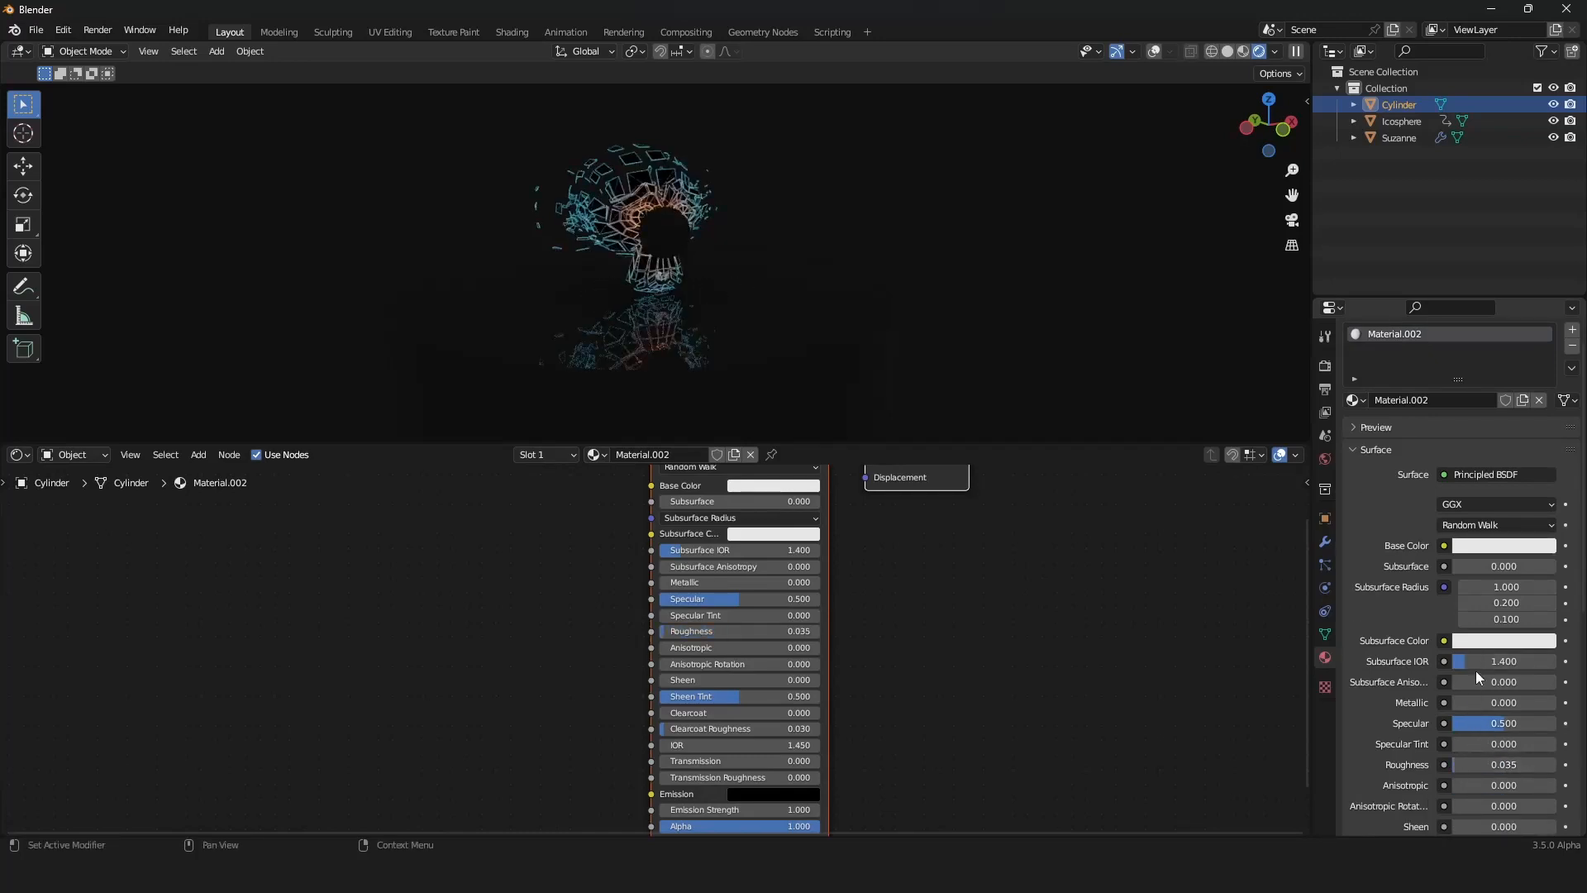
pyautogui.moveTo(1464, 701); pyautogui.dragTo(1554, 701)
# Step: Set the cylinder material's Roughness to 0.069 and darken its Base Color to a very dark gray
pyautogui.moveTo(987, 386); pyautogui.dragTo(969, 341, button='middle')
pyautogui.moveTo(1466, 765); pyautogui.dragTo(1455, 762)
pyautogui.click(1504, 546)
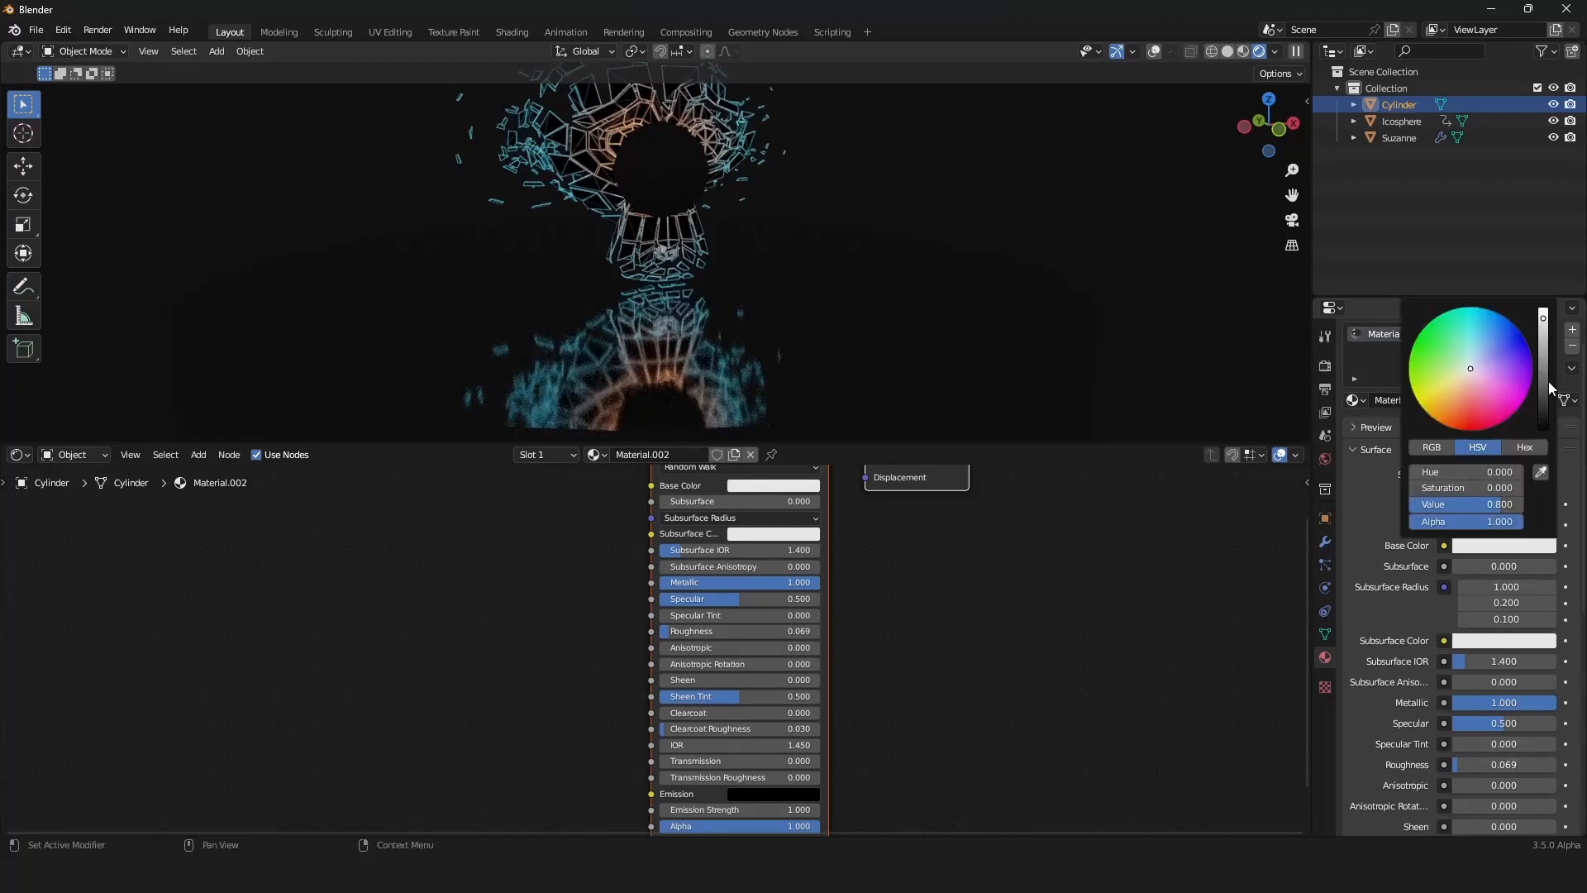
pyautogui.moveTo(1549, 381); pyautogui.dragTo(1549, 446)
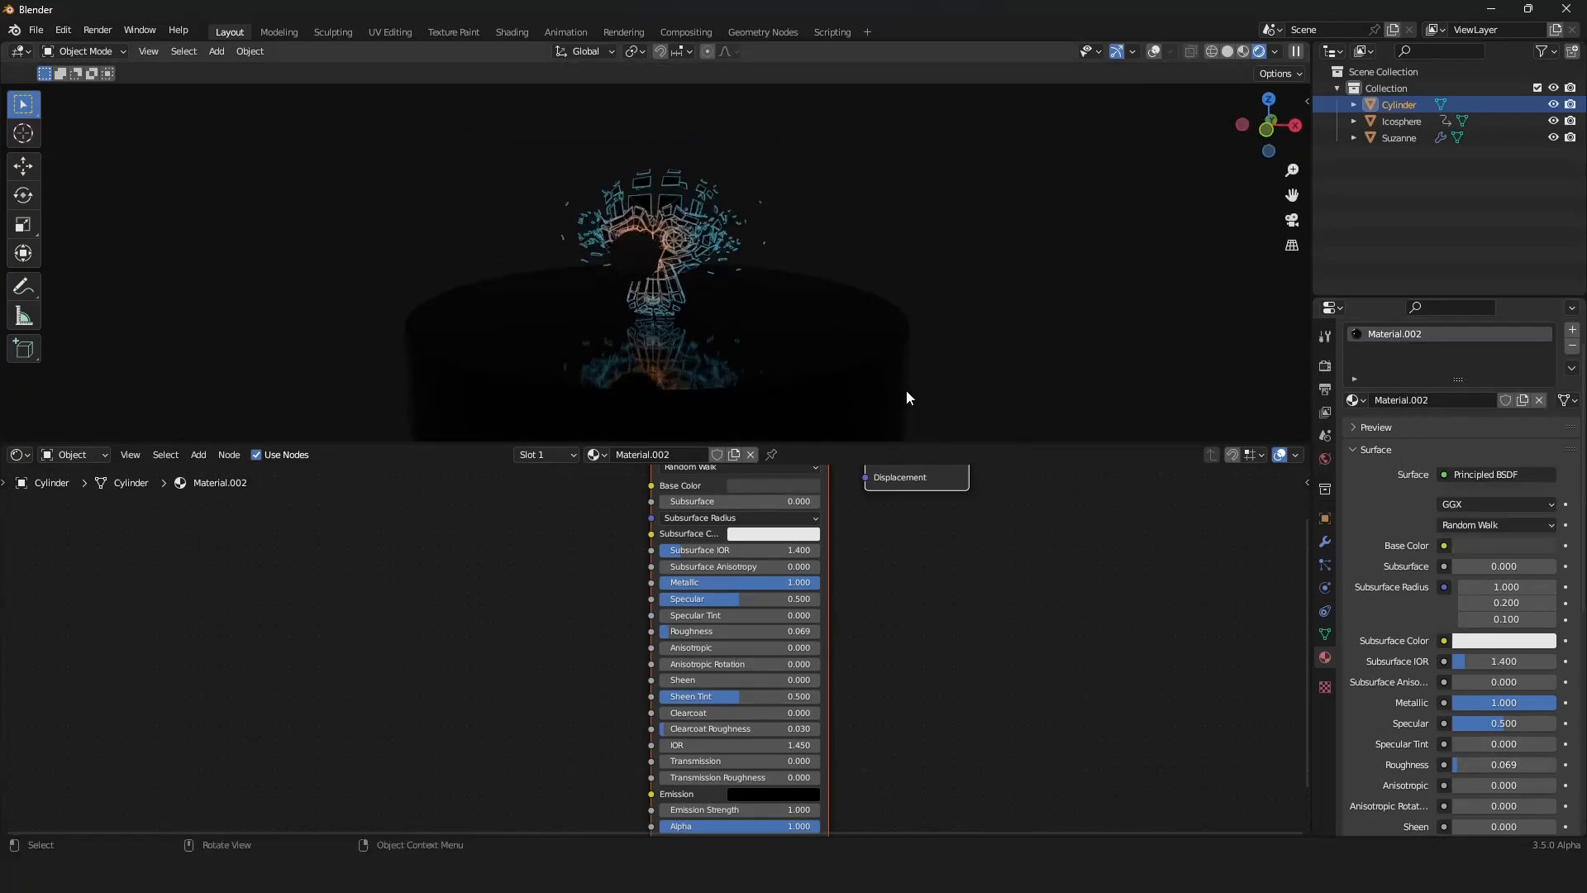
# Step: Apply Shade Smooth to the cylinder and check its reflections of the shattered head
pyautogui.rightClick(840, 305)
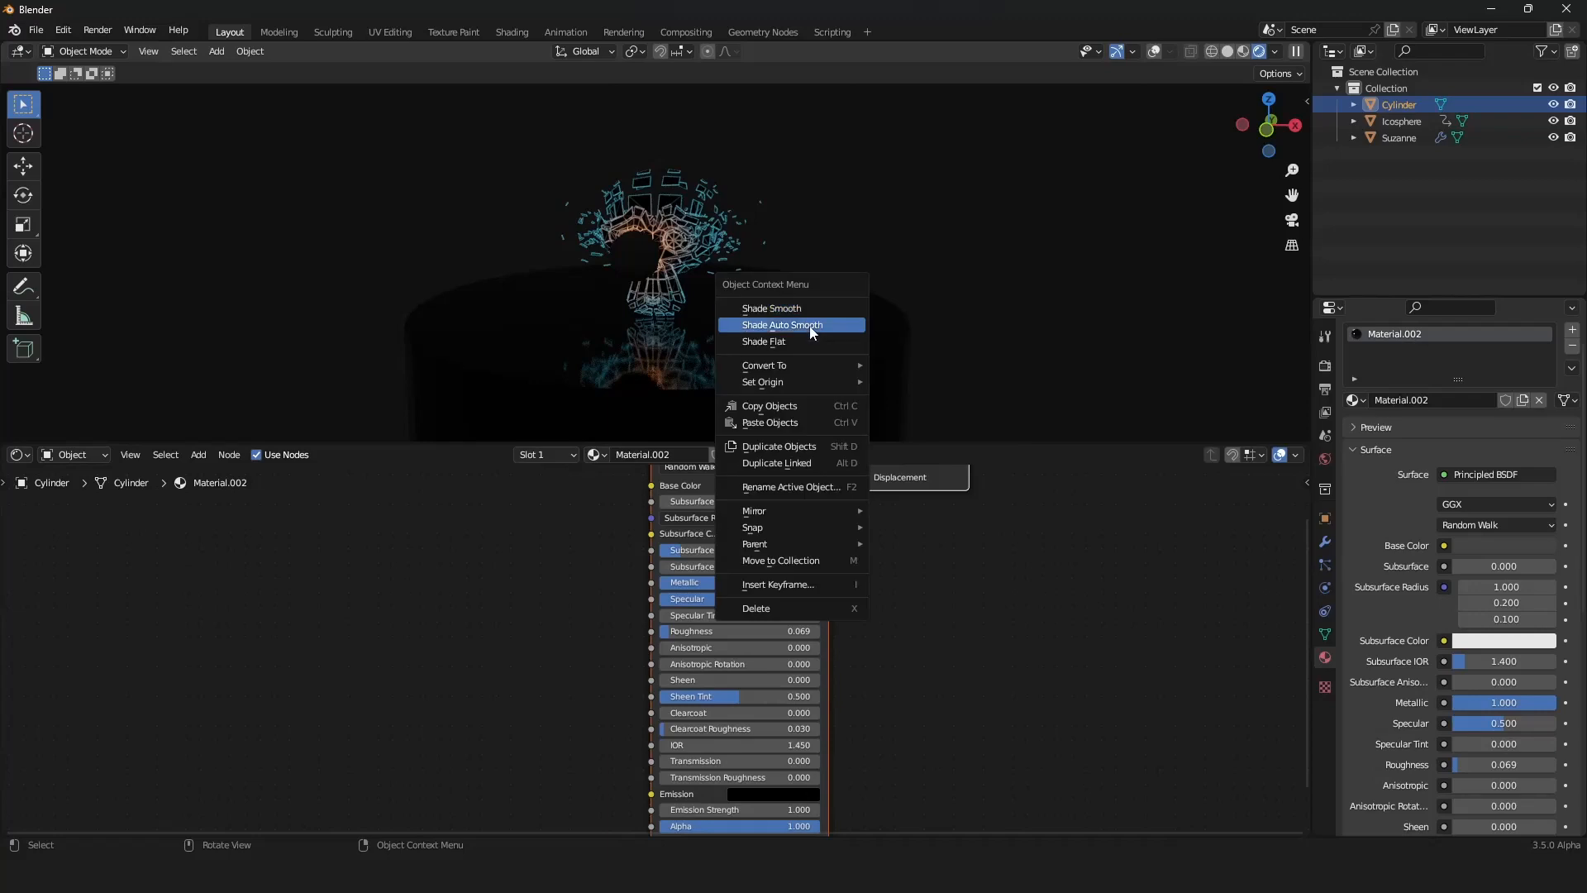
pyautogui.click(816, 310)
pyautogui.scroll(3, 906, 357)
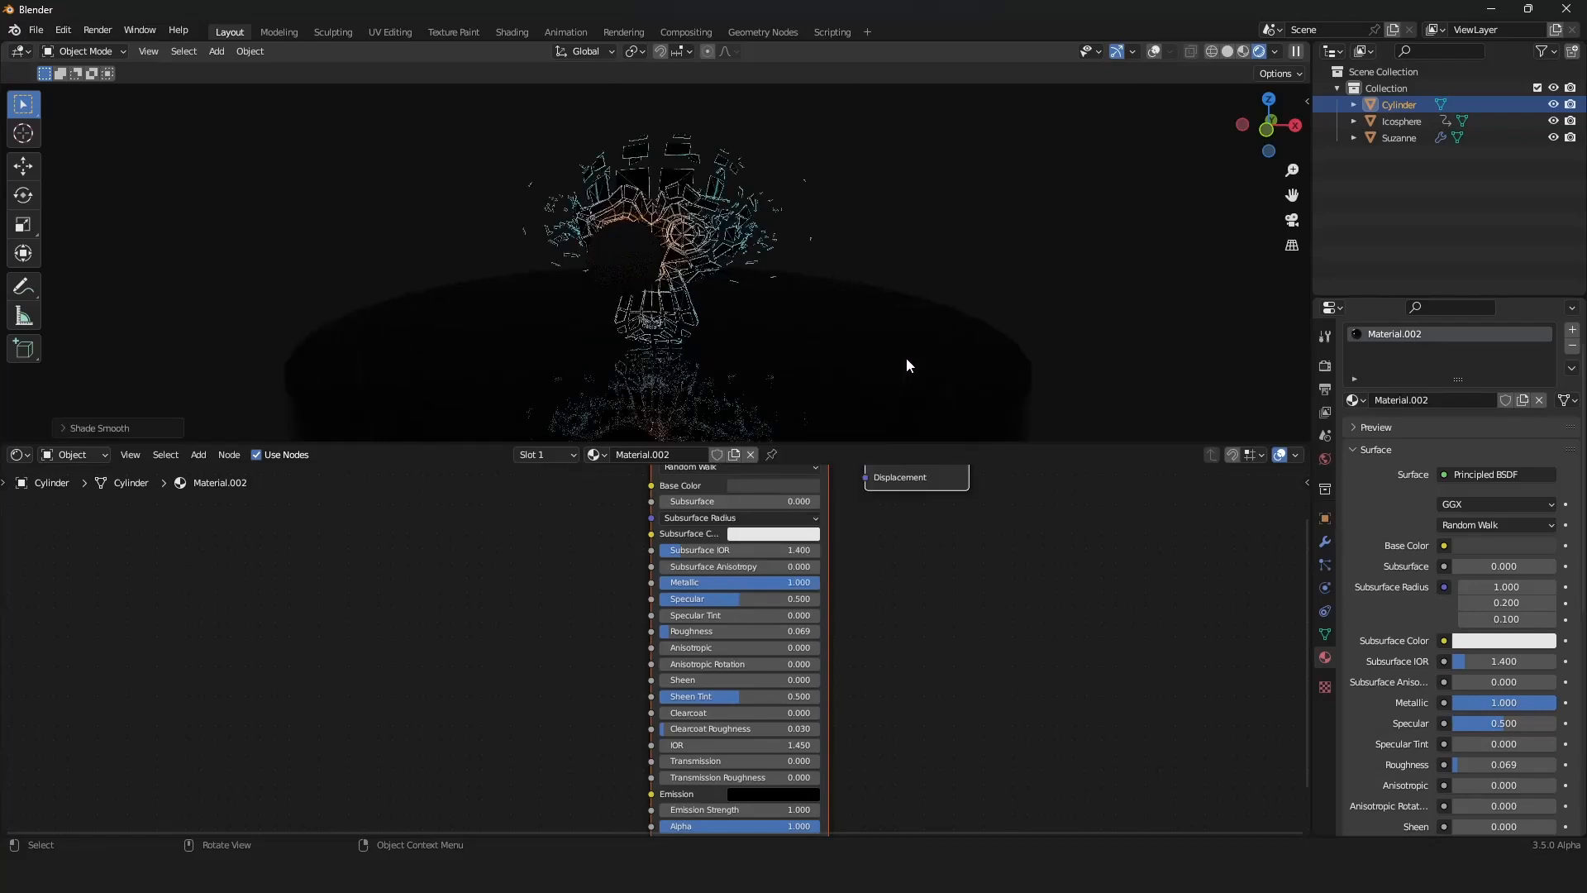
pyautogui.moveTo(855, 313)
pyautogui.mouseDown(button='middle')
pyautogui.moveTo(874, 349)
pyautogui.moveTo(909, 346)
pyautogui.moveTo(835, 295)
pyautogui.moveTo(825, 306)
pyautogui.mouseUp(button='middle')
pyautogui.scroll(-3, 909, 345)
pyautogui.scroll(3, 835, 295)
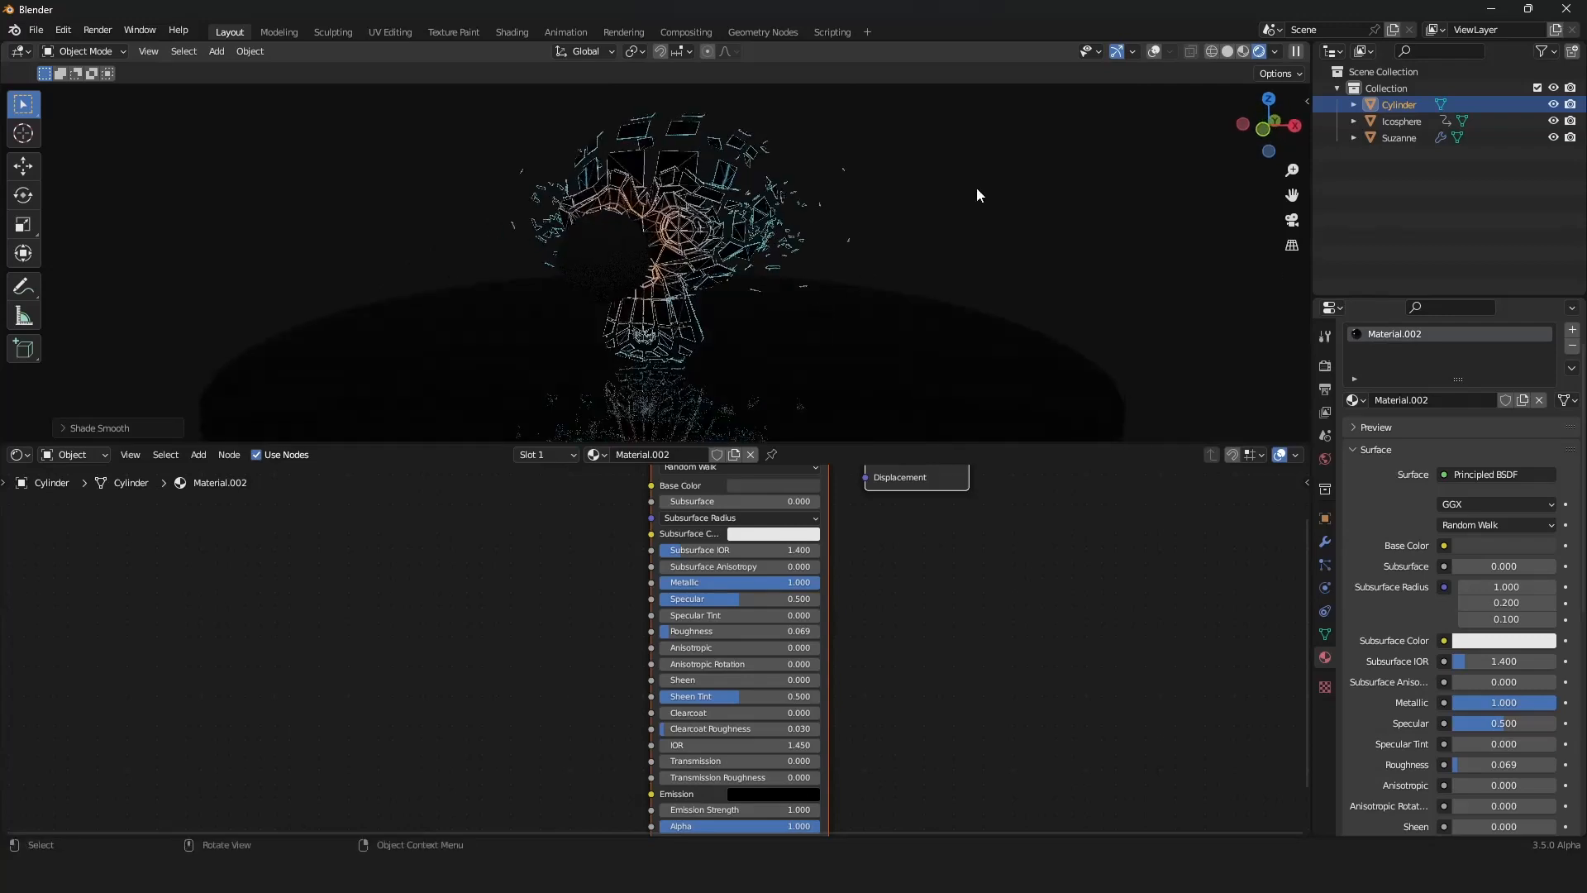
# Step: Show the viewport overlays again, select the icosphere and create a new material for it
pyautogui.click(1154, 51)
pyautogui.click(582, 275)
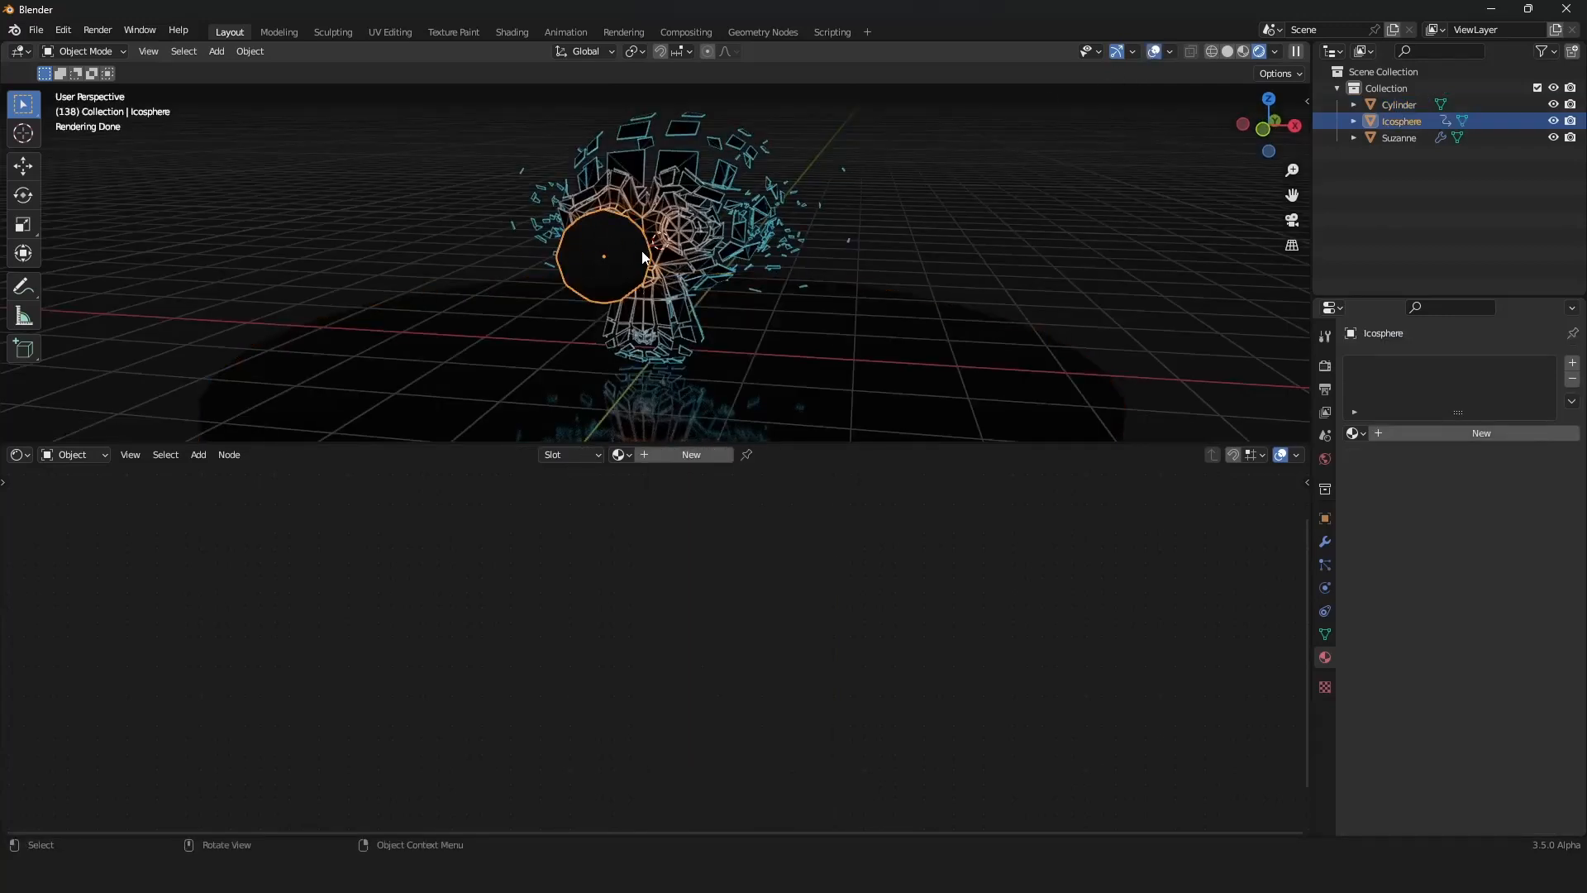
pyautogui.click(673, 457)
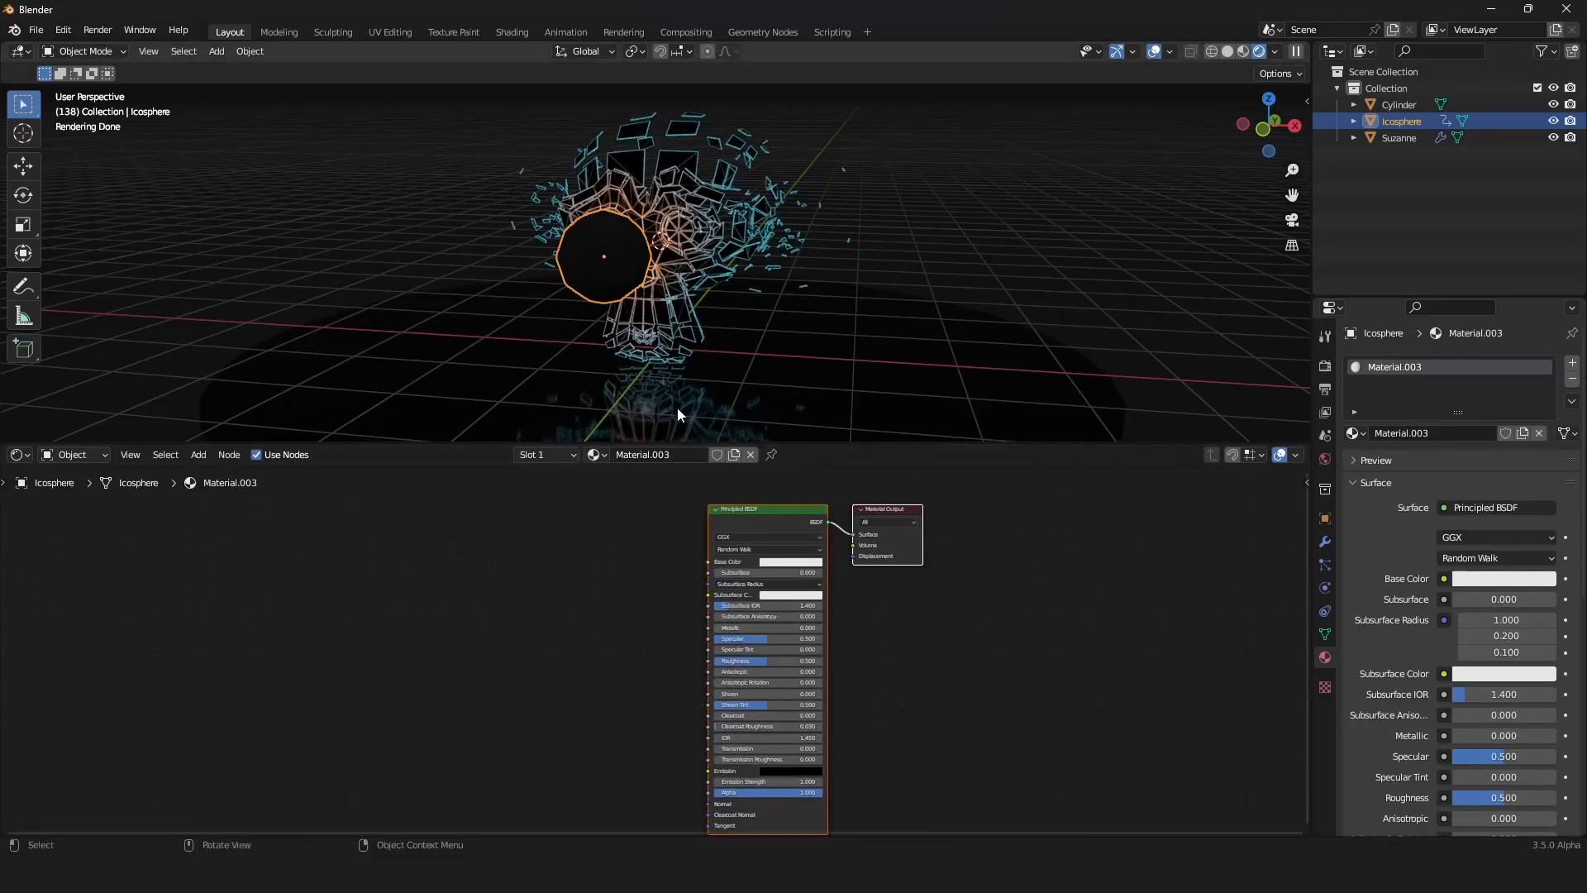
# Step: Add a Texture Coordinate node to the icosphere's material, well before the Principled BSDF
pyautogui.hotkey('shift', 'a')
pyautogui.write('te')
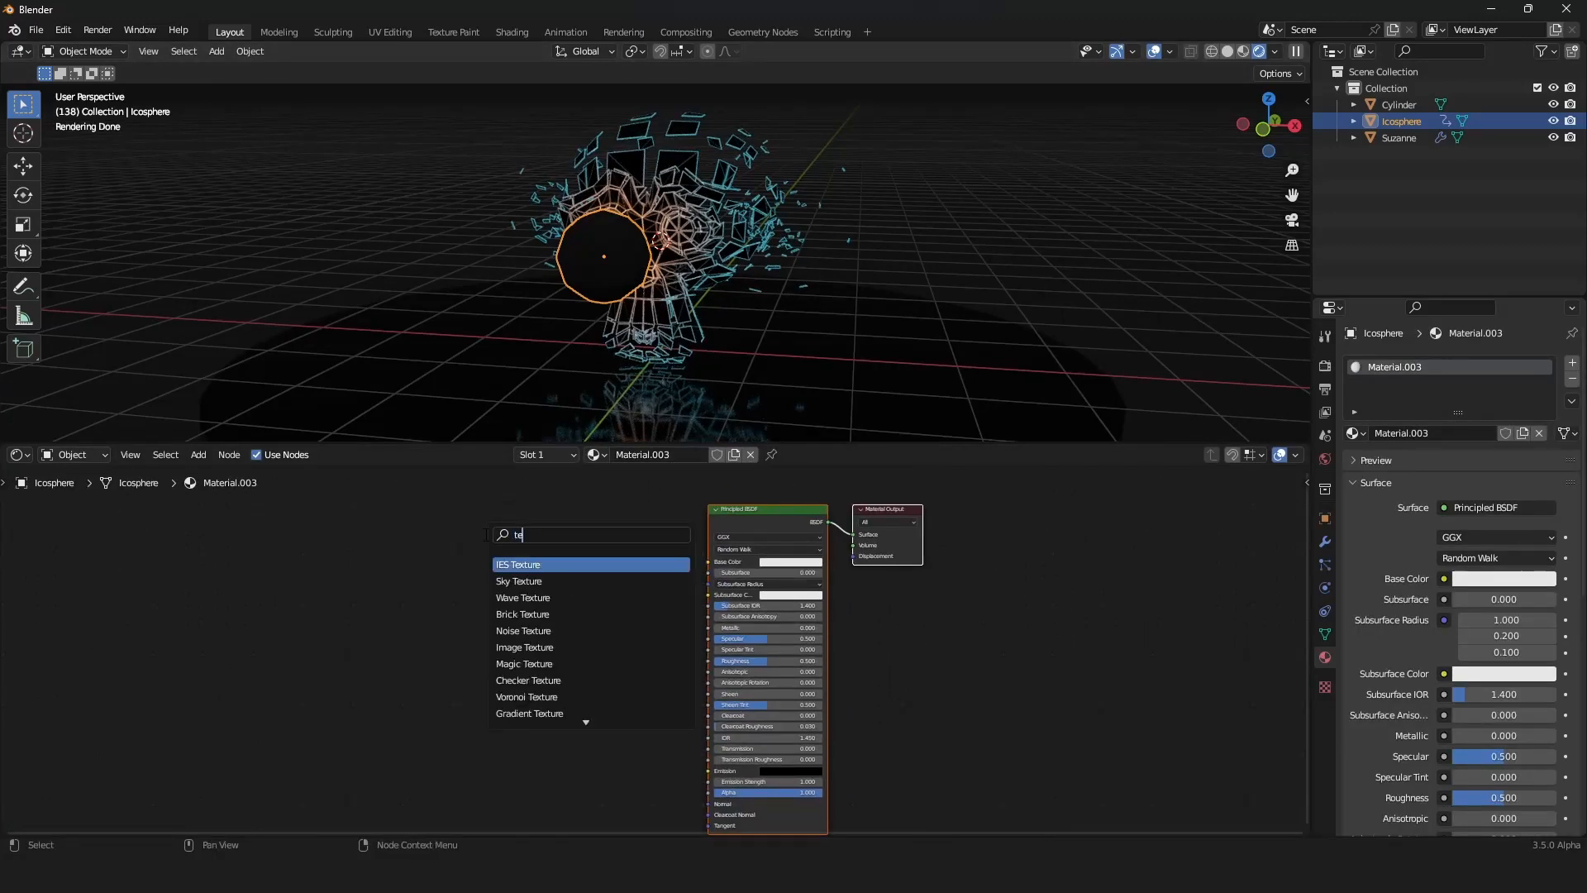
pyautogui.write('xco')
pyautogui.click(519, 563)
pyautogui.click(271, 610)
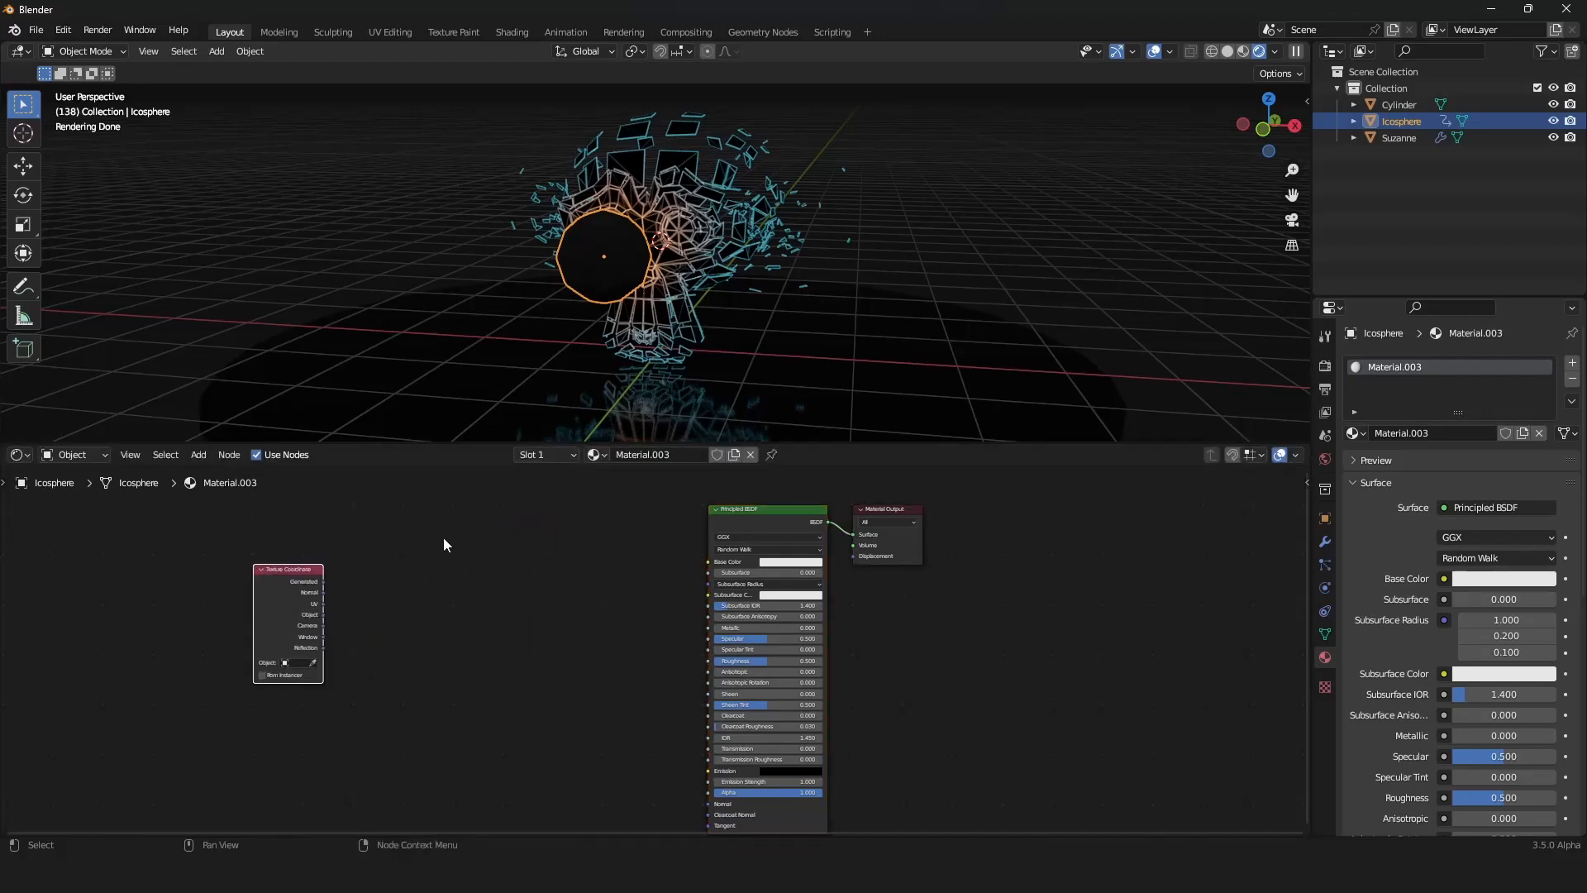
# Step: Add a Bevel node and connect the Texture Coordinate's Normal to the Bevel's Normal input
pyautogui.hotkey('shift', 'a')
pyautogui.write('beve')
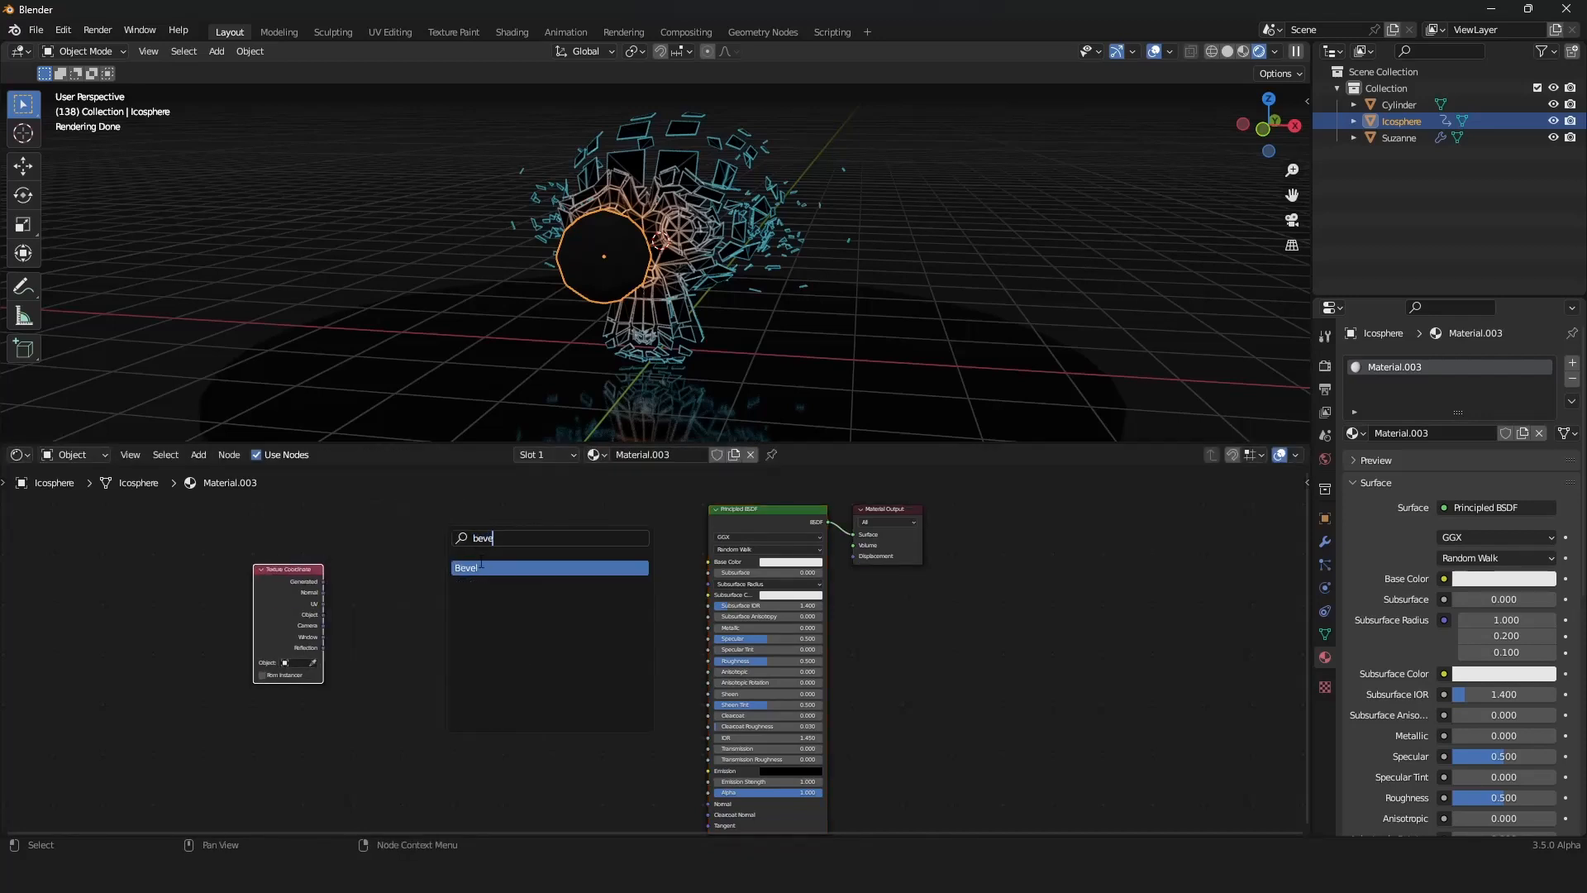
pyautogui.click(480, 567)
pyautogui.click(415, 587)
pyautogui.moveTo(323, 591); pyautogui.dragTo(379, 610)
# Step: Add a Vector Math node set to Subtract, connecting the Bevel's Normal and the Texture Coordinate's Normal to its two Vector inputs
pyautogui.hotkey('shift', 'a')
pyautogui.write('vect')
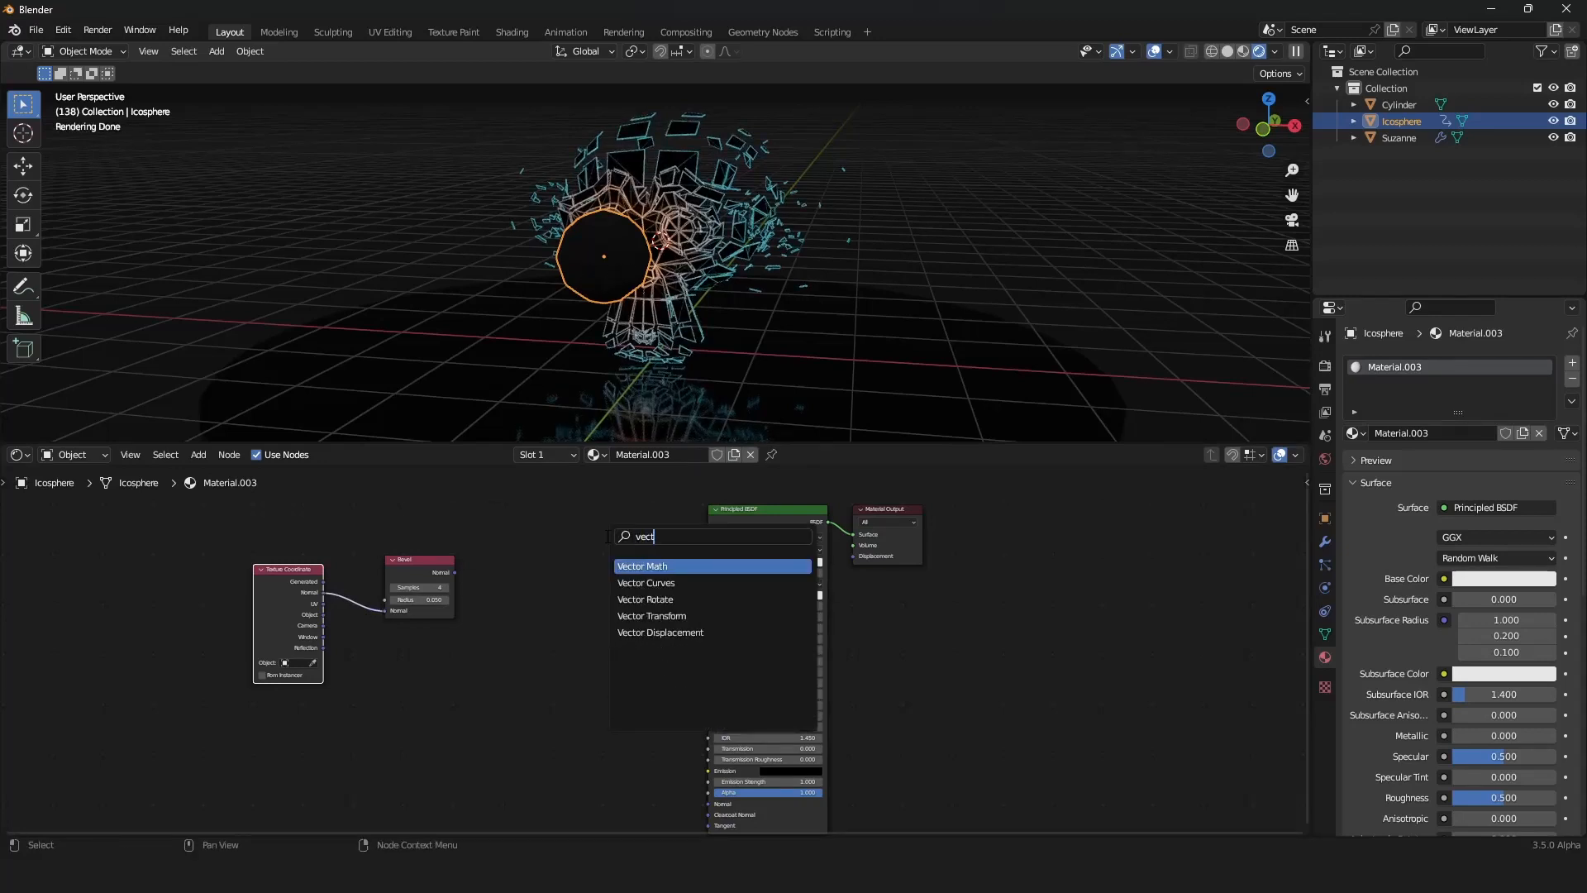
pyautogui.click(644, 566)
pyautogui.click(533, 564)
pyautogui.click(533, 562)
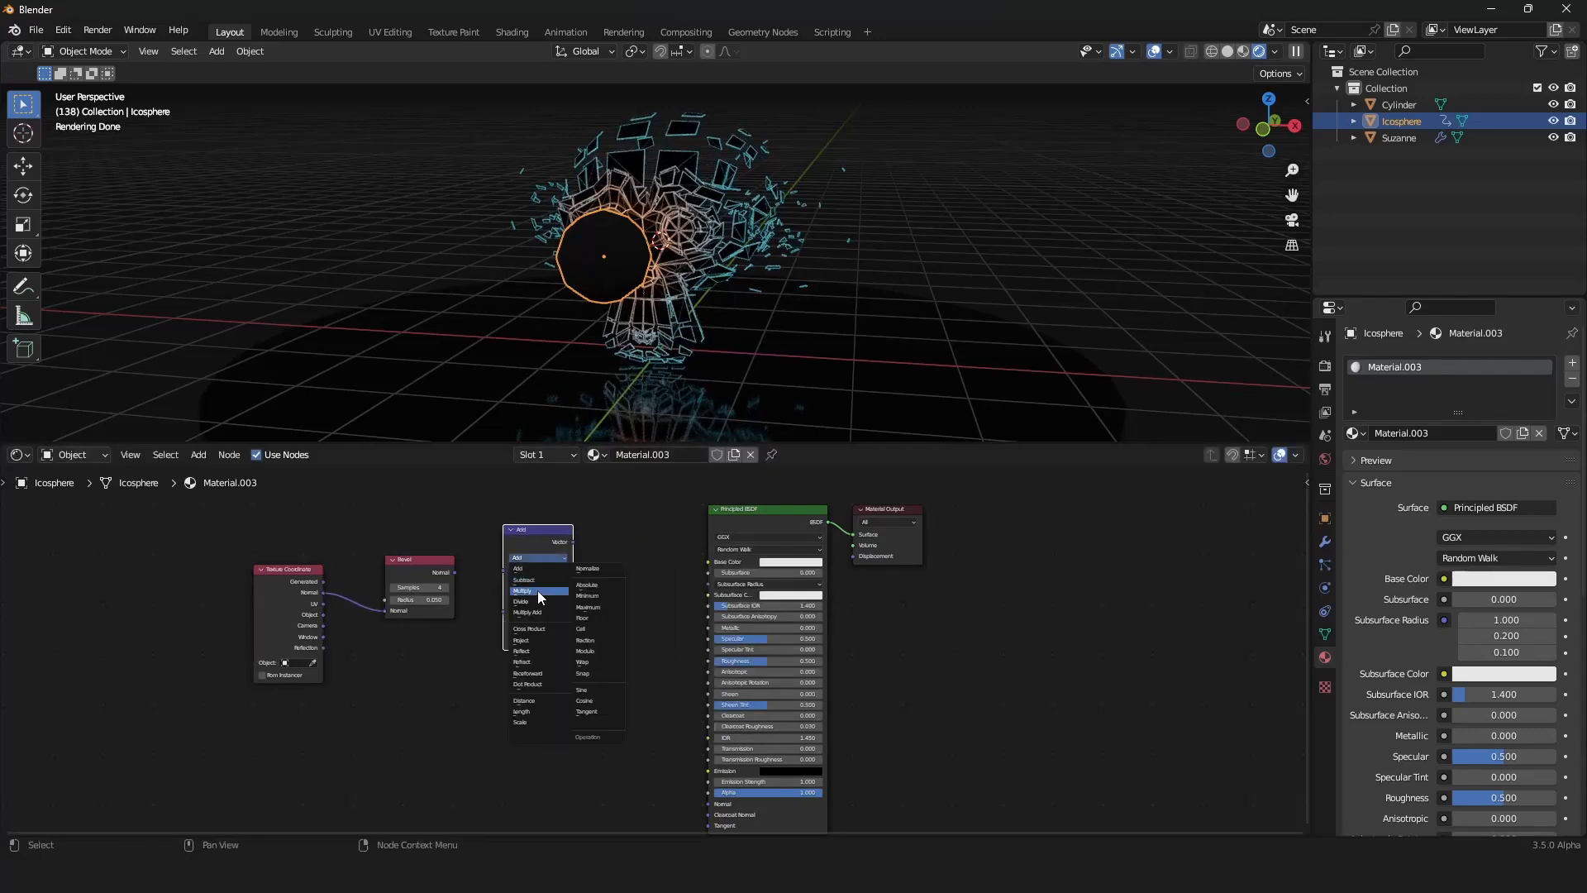
pyautogui.click(529, 580)
pyautogui.moveTo(456, 572); pyautogui.dragTo(498, 578)
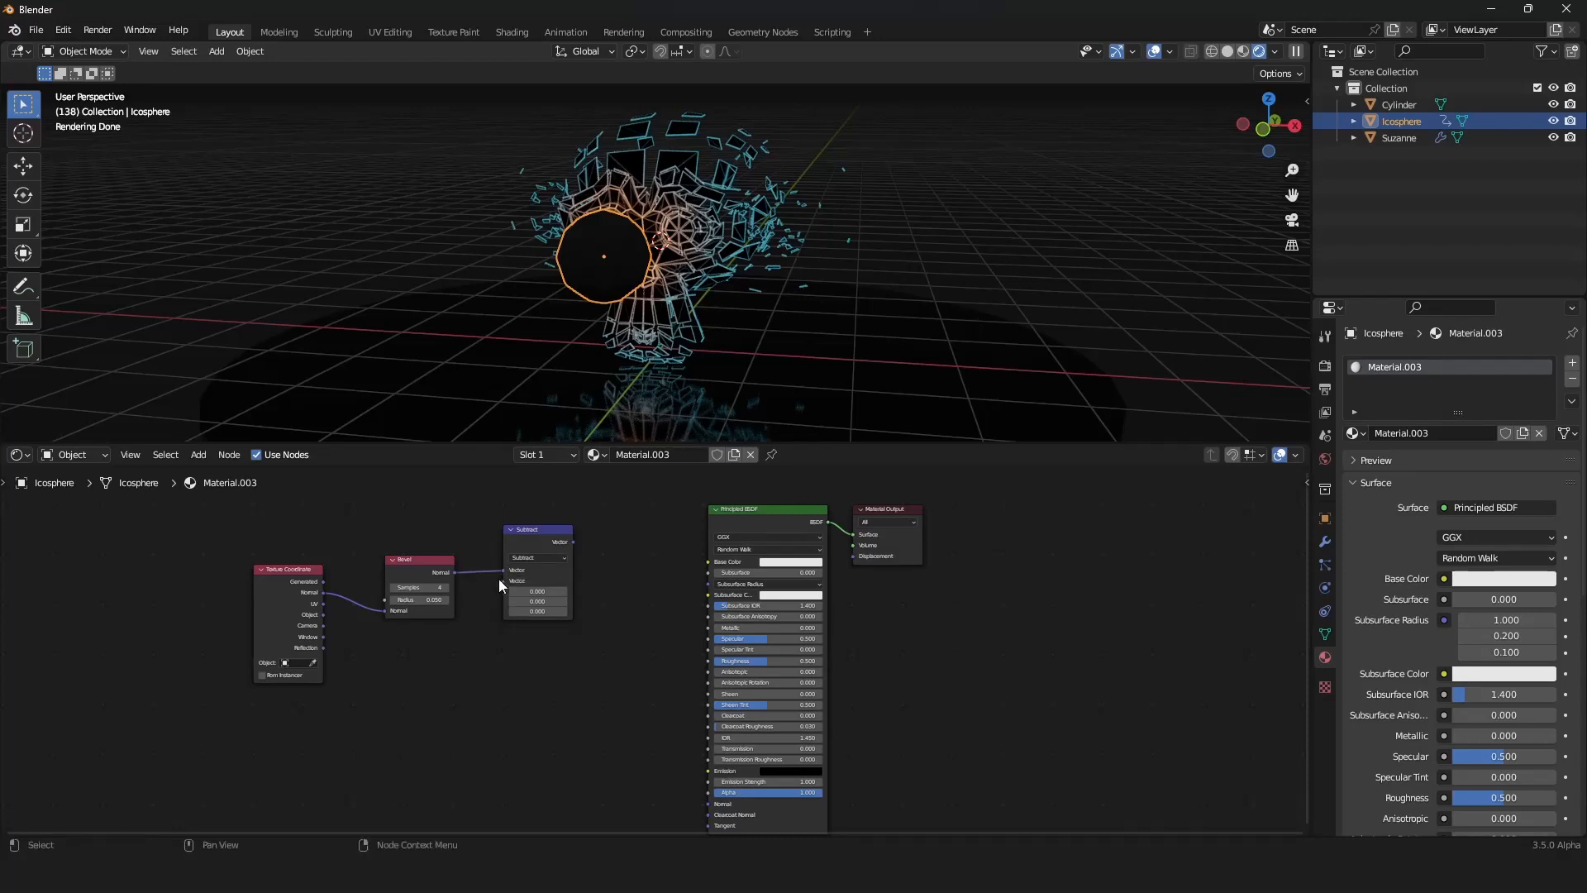
pyautogui.moveTo(320, 593); pyautogui.dragTo(503, 581)
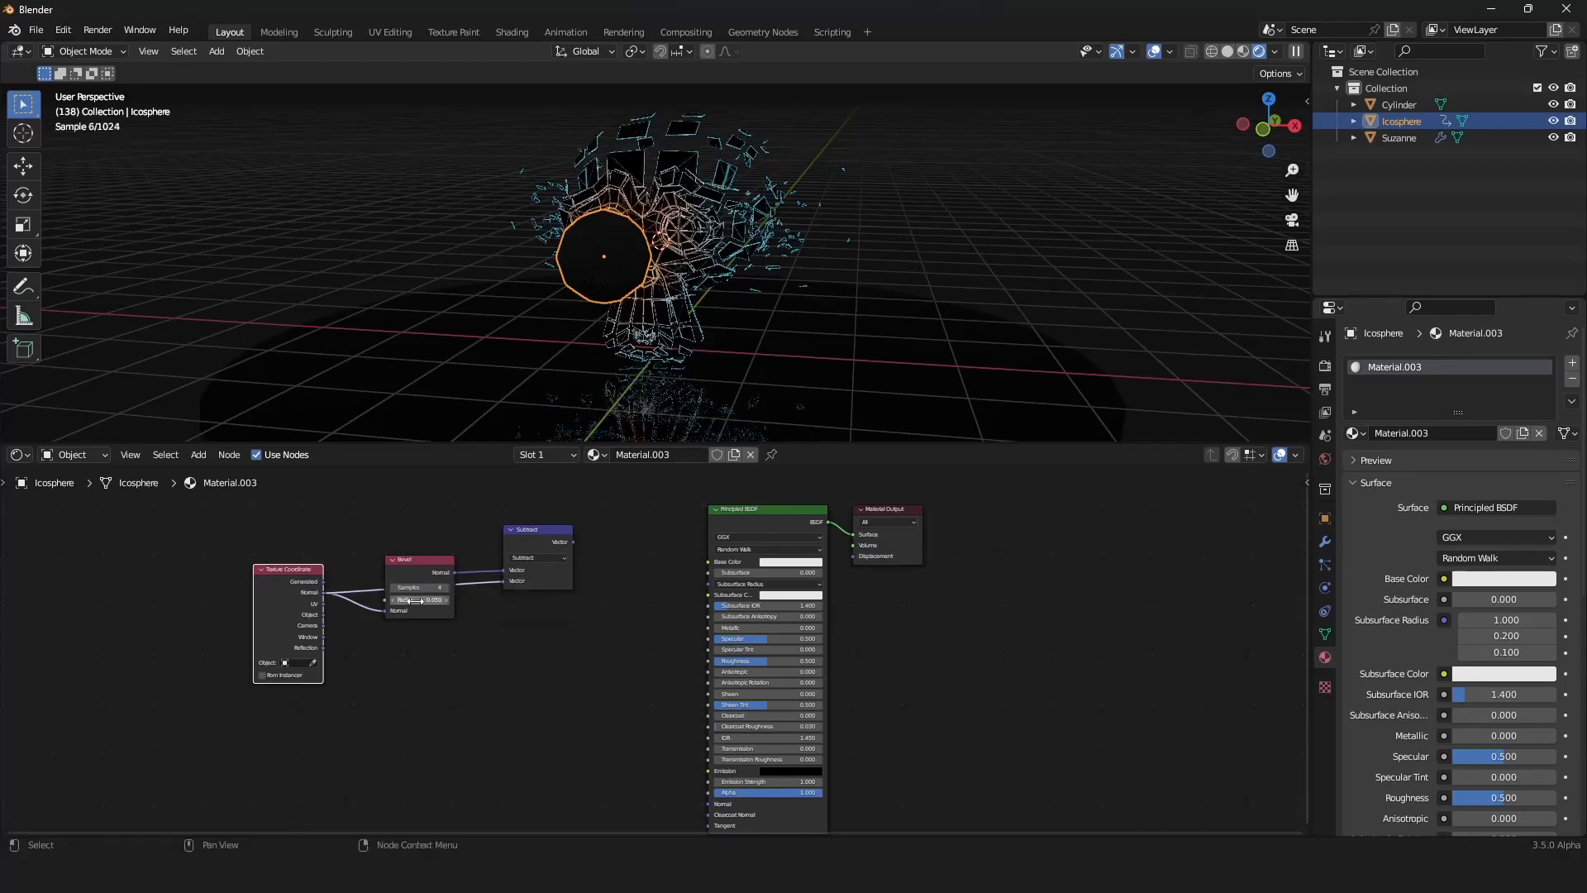
# Step: Route the link from the Texture Coordinate's Normal to the Subtract node beneath the Bevel node using two reroute points
pyautogui.press('g')
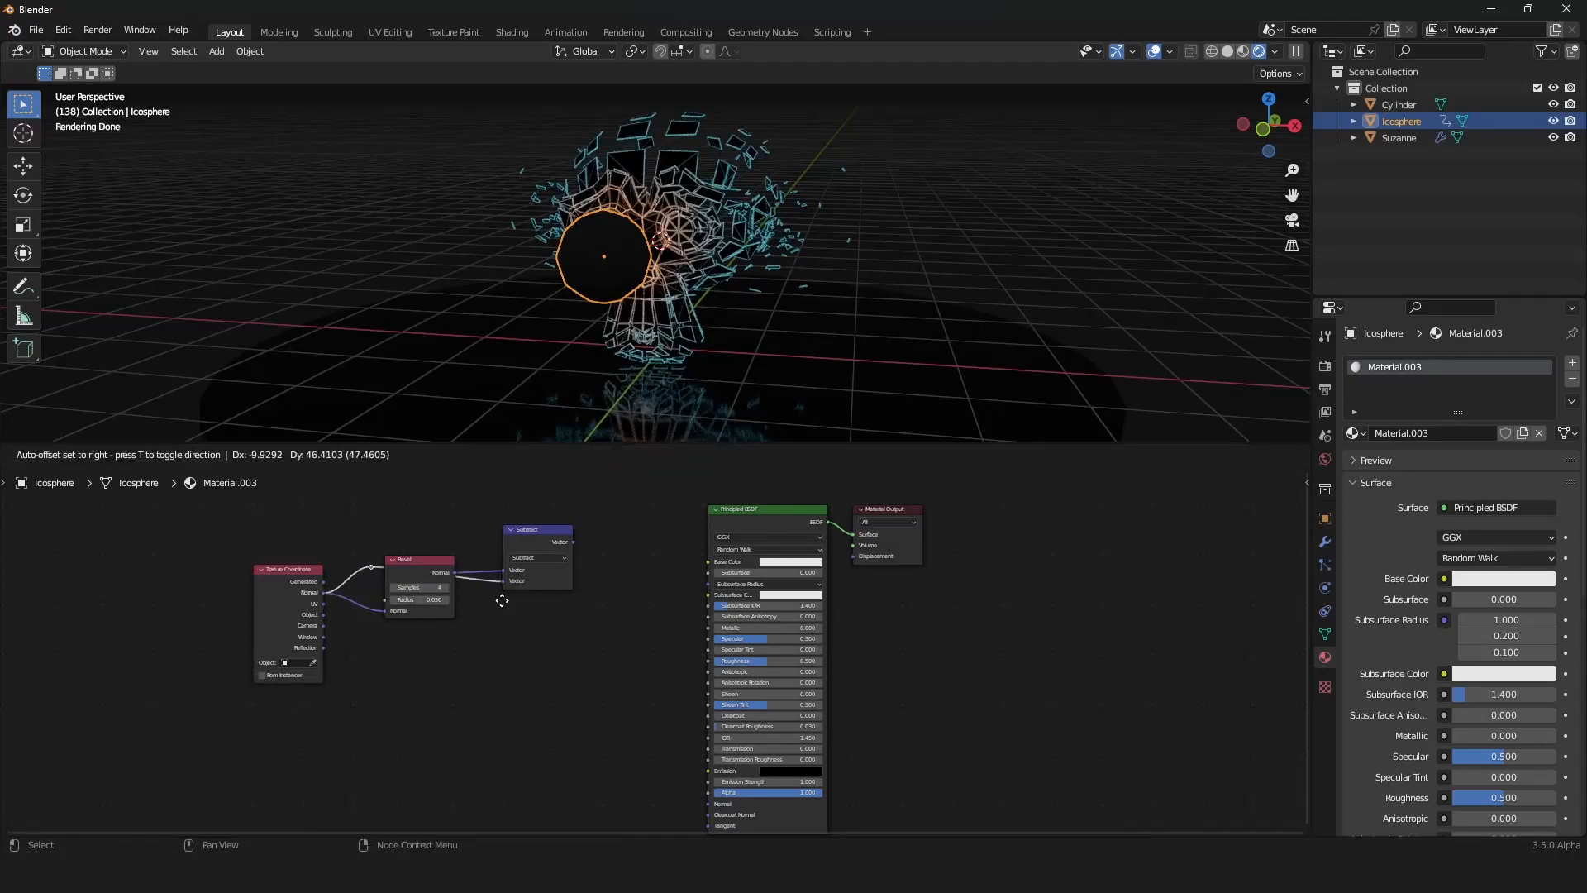
pyautogui.click(479, 677)
pyautogui.keyDown('shift'); pyautogui.moveTo(396, 631); pyautogui.dragTo(418, 667, button='right'); pyautogui.keyUp('shift')
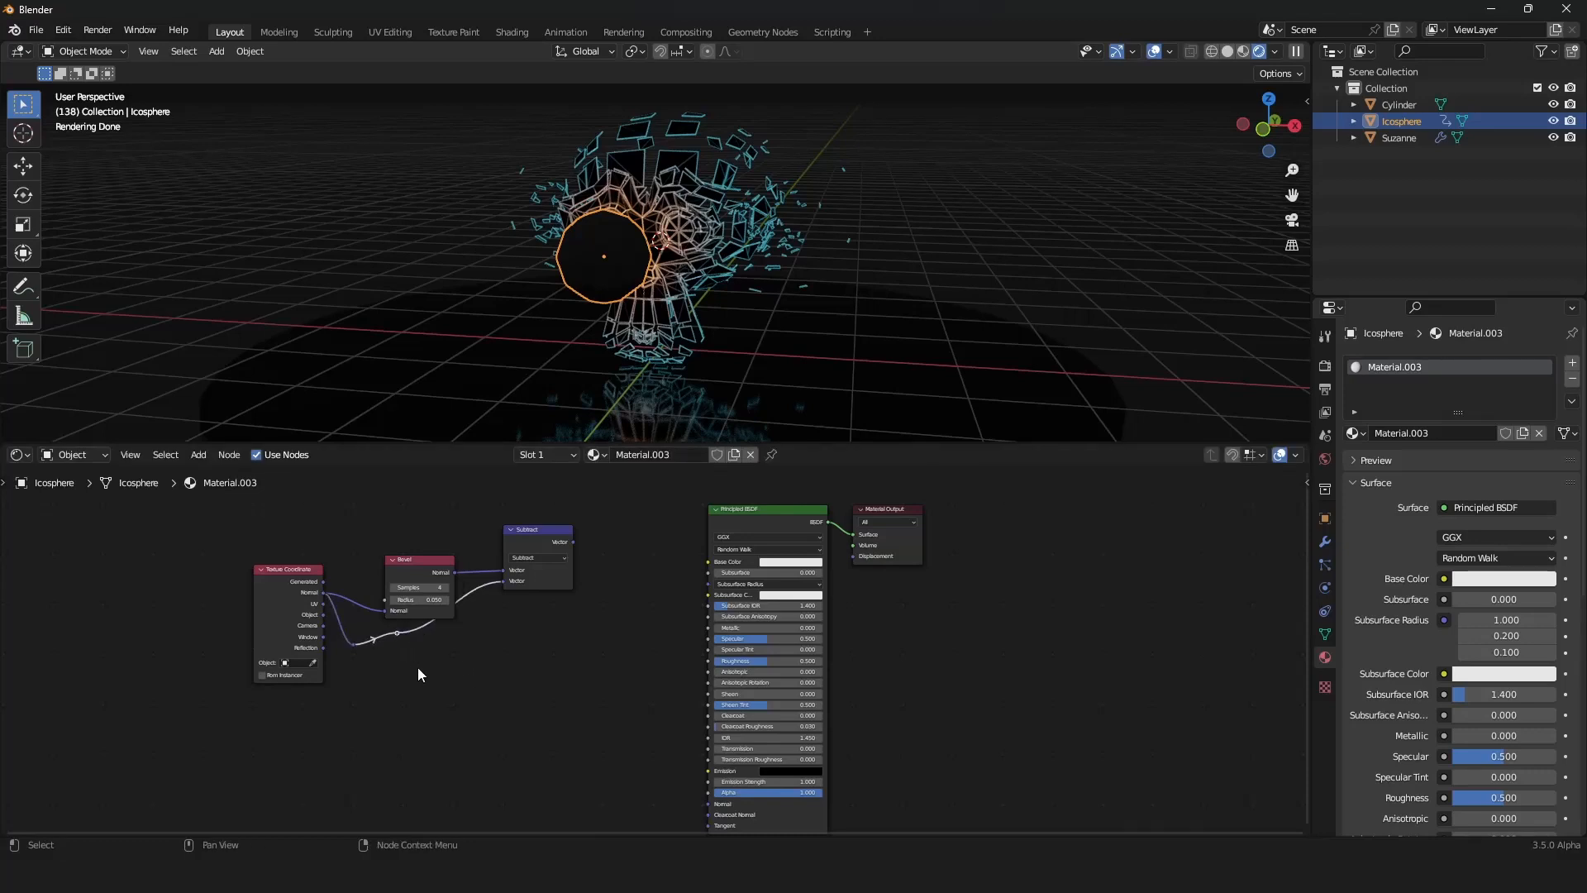
pyautogui.press('g')
pyautogui.click(498, 674)
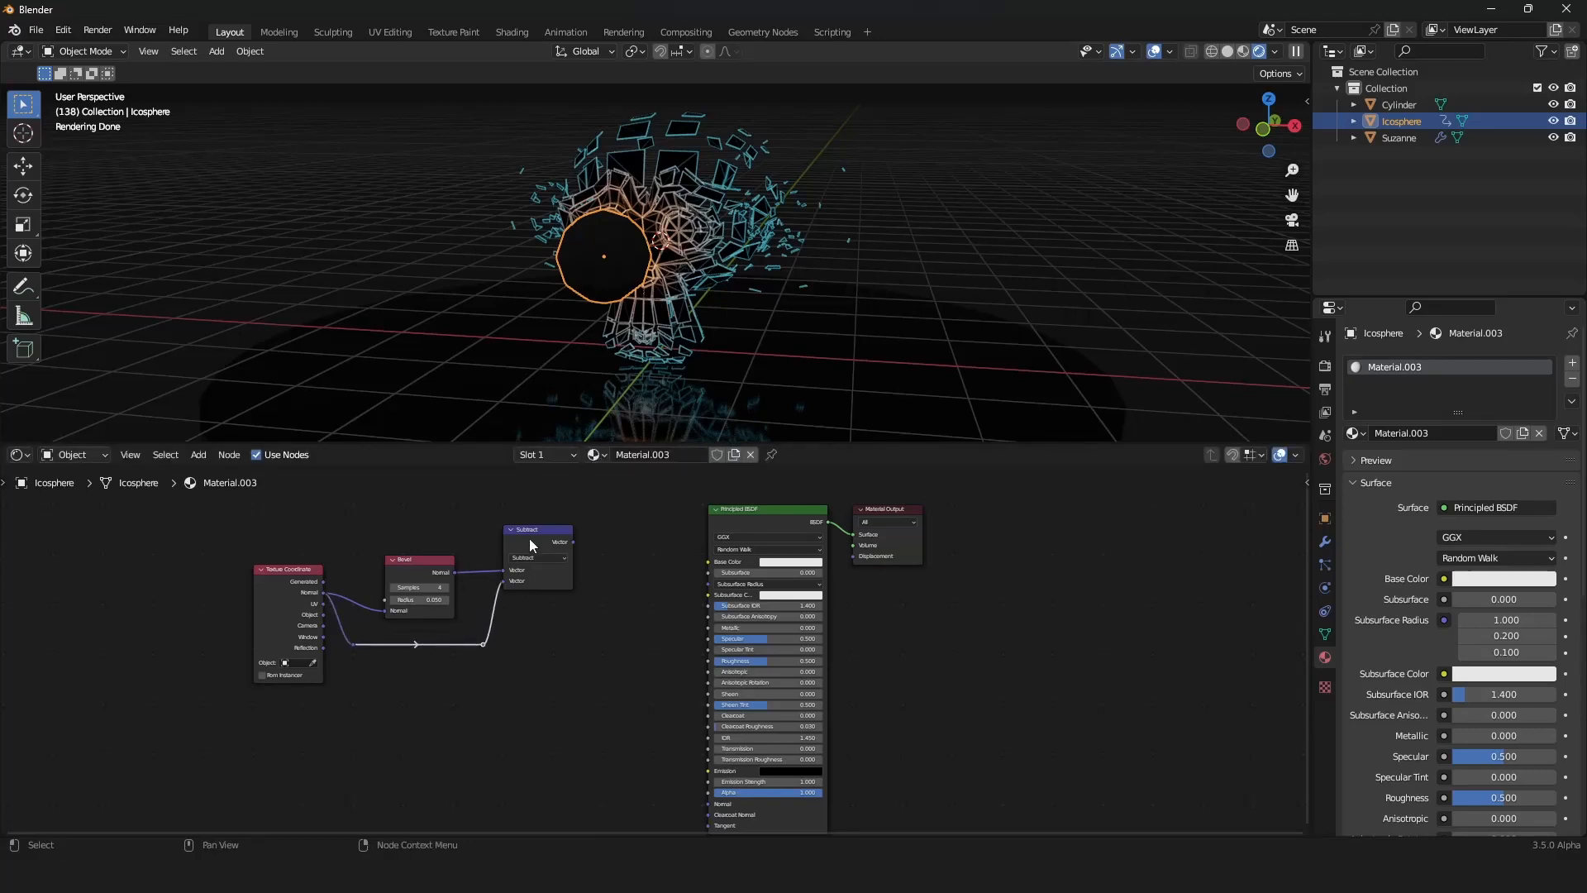
# Step: Duplicate the Subtract node, set the copy to Length, feed it the Subtract result and preview it on the icosphere
pyautogui.hotkey('shift', 'd')
pyautogui.click(621, 557)
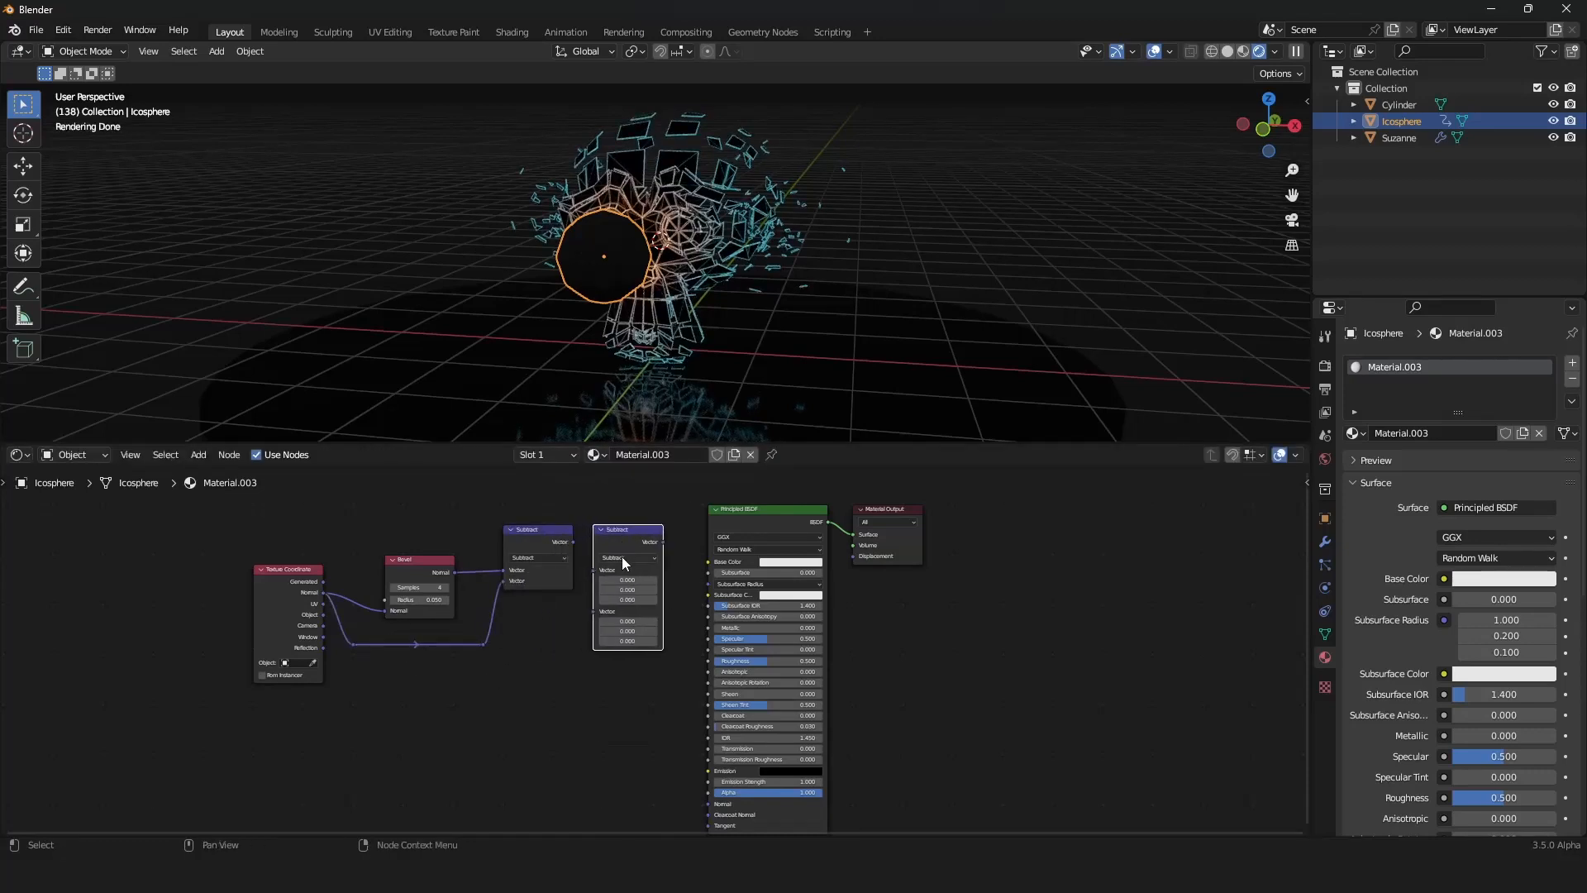
pyautogui.click(621, 557)
pyautogui.click(630, 709)
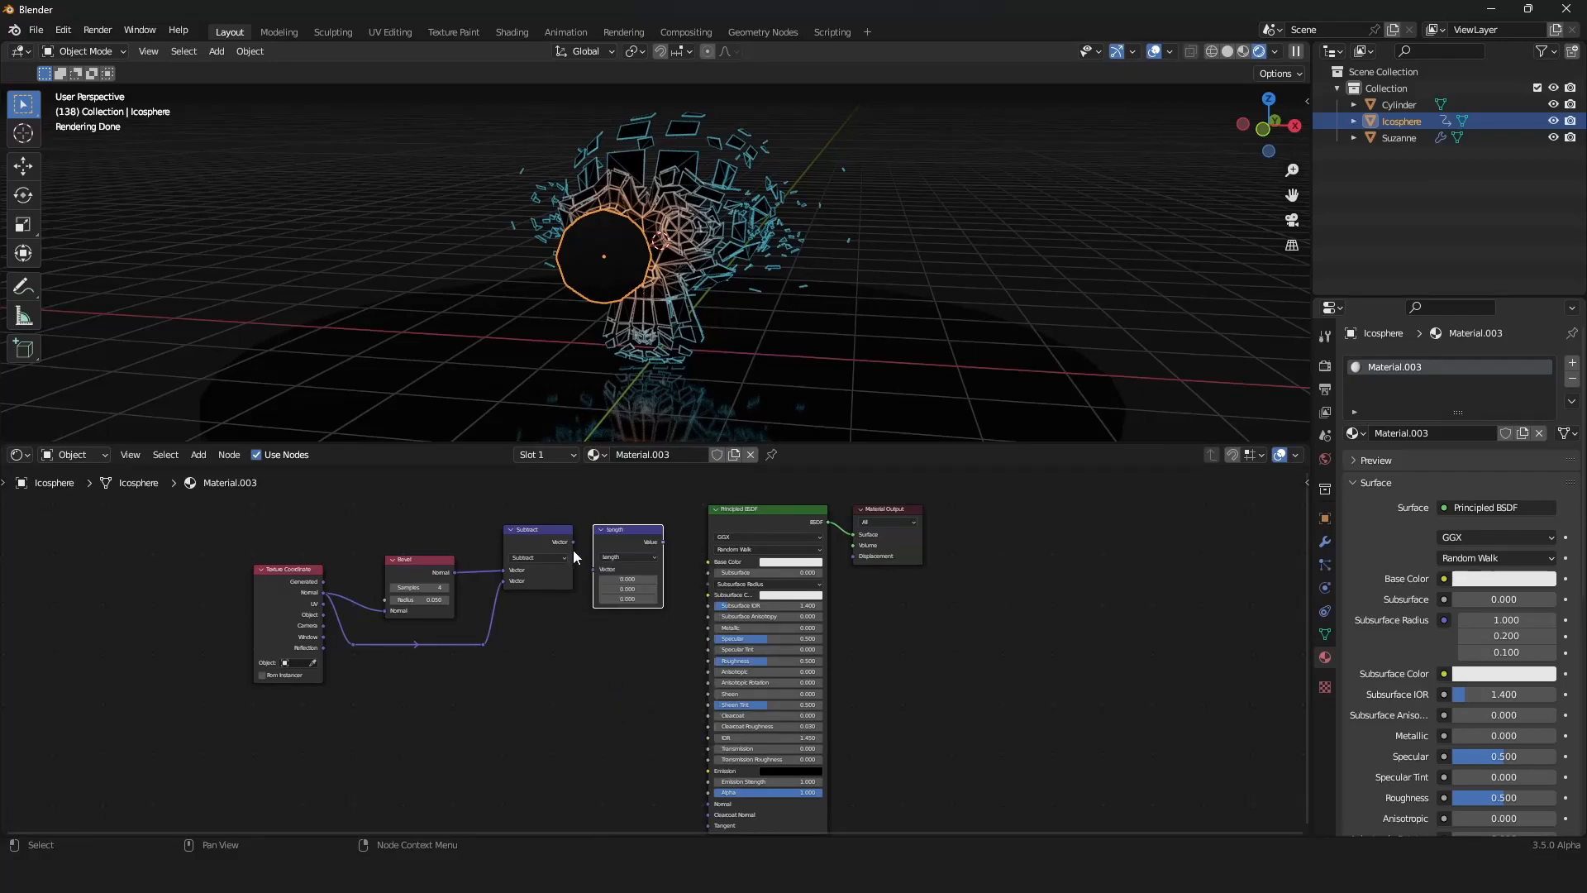
pyautogui.moveTo(572, 543); pyautogui.dragTo(597, 567)
pyautogui.keyDown('ctrl'); pyautogui.keyDown('shift'); pyautogui.click(612, 538); pyautogui.keyUp('shift'); pyautogui.keyUp('ctrl')
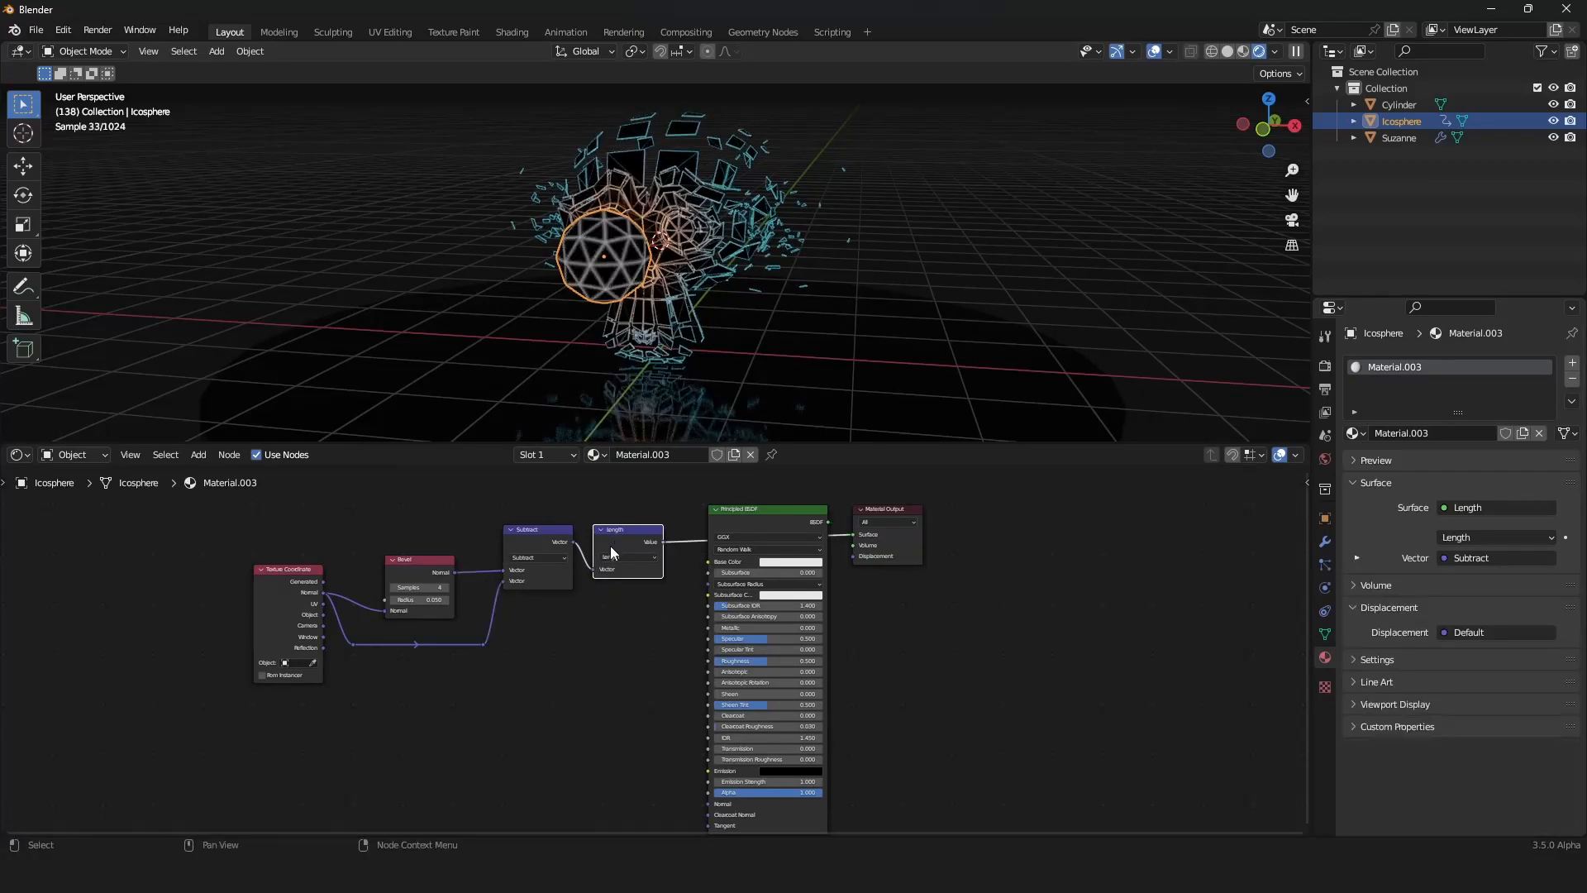
# Step: Set the Bevel node's Samples to 8 and Radius to 0.010 for thin, clean edge lines
pyautogui.scroll(5, 601, 308)
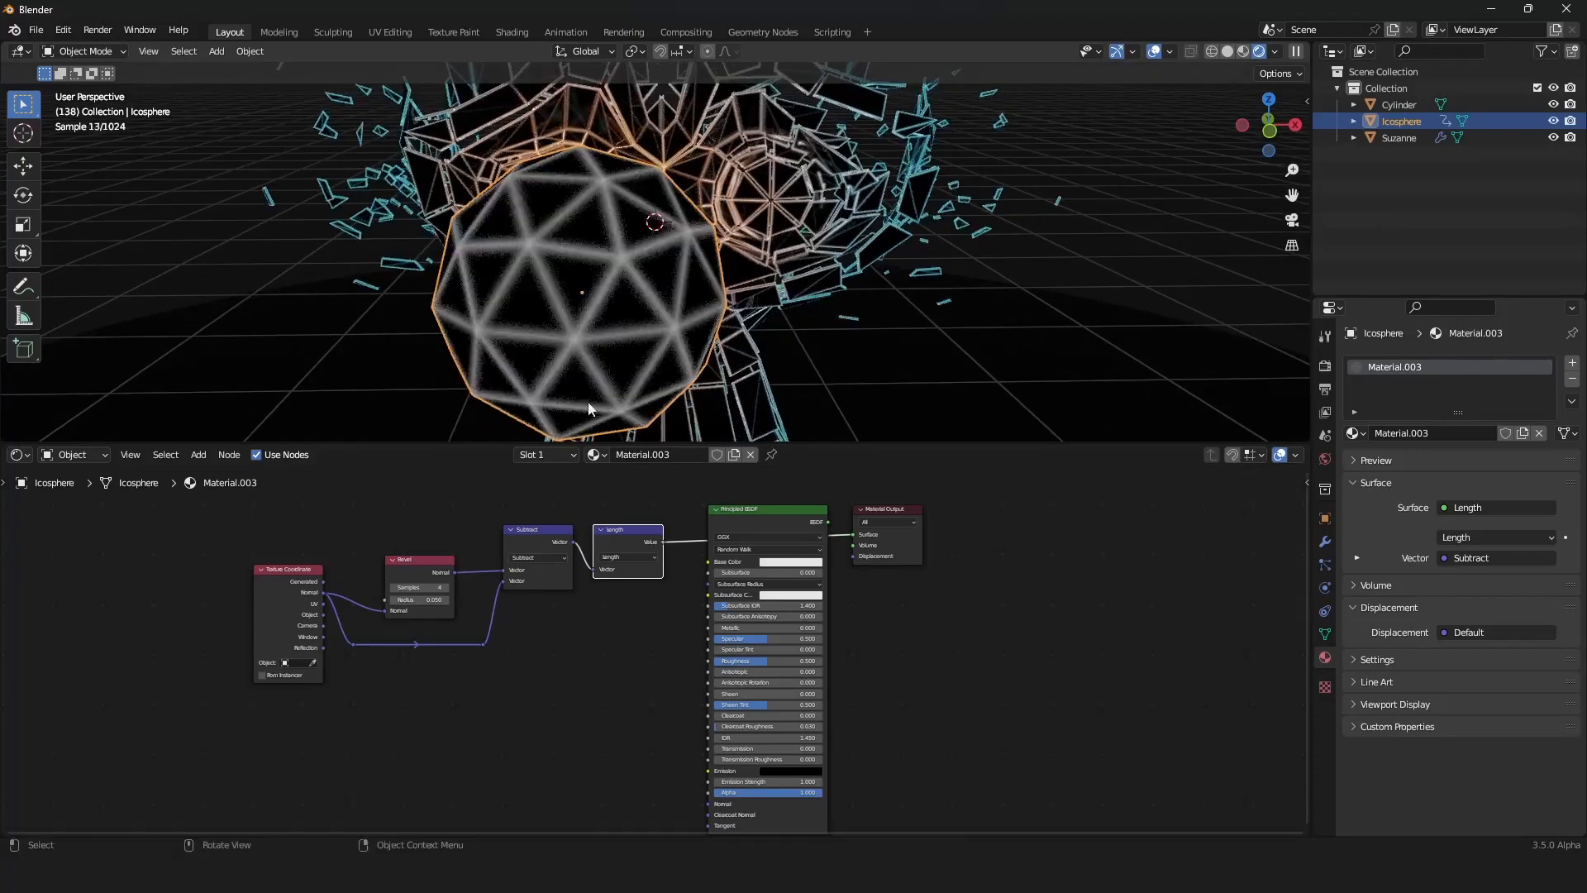
pyautogui.scroll(2, 389, 582)
pyautogui.moveTo(370, 564); pyautogui.dragTo(319, 580)
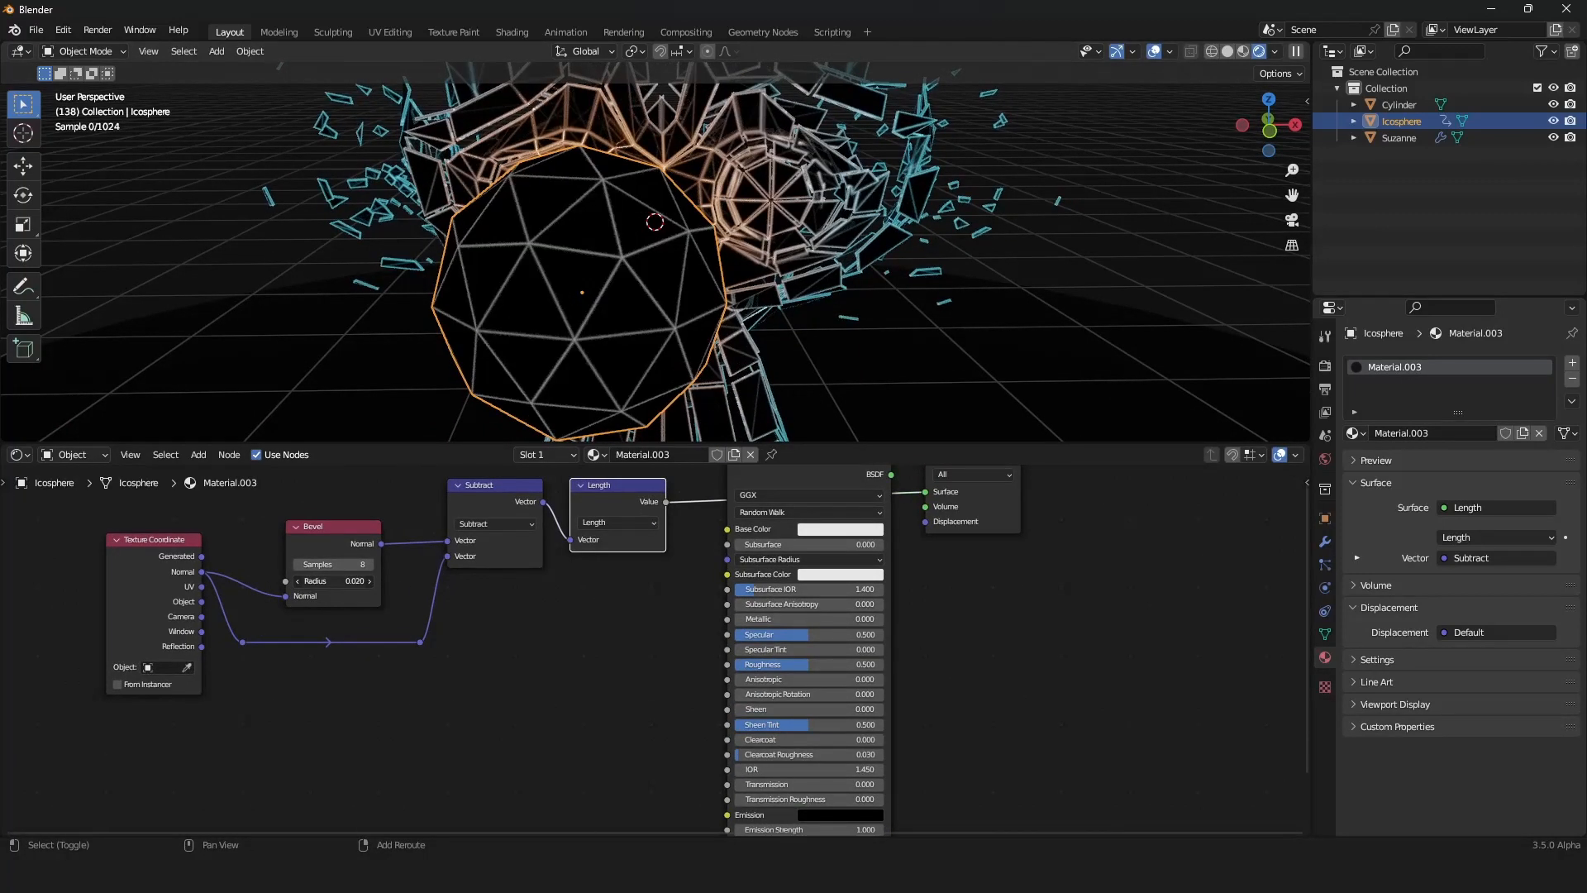
pyautogui.scroll(-2, 529, 569)
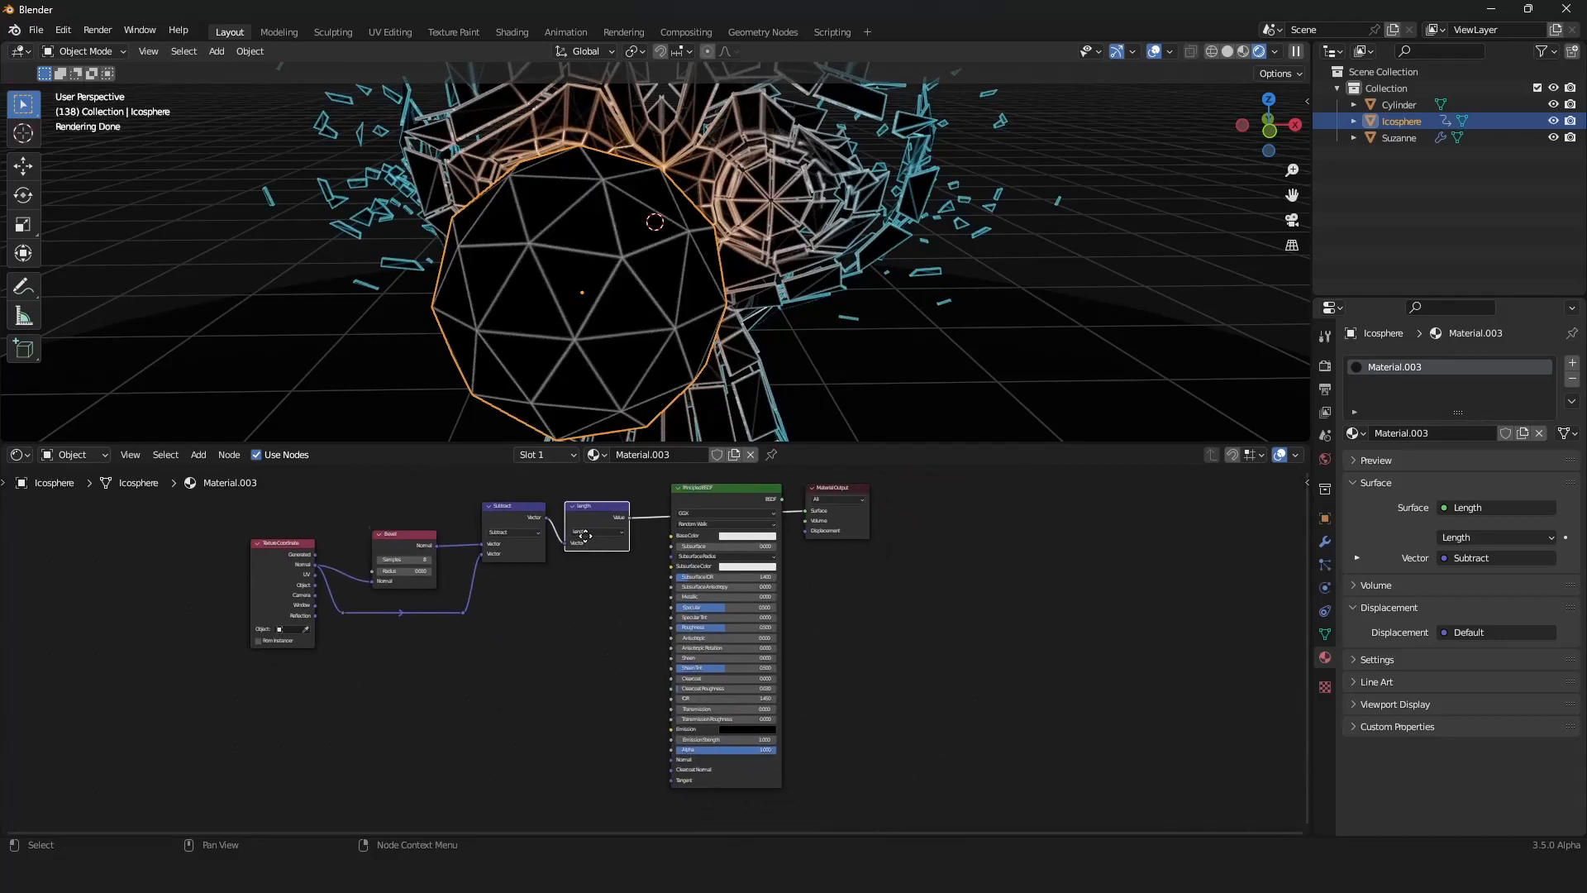
# Step: Connect the Length node's Value to the Principled BSDF's Emission Strength and link the BSDF back to the Material Output Surface
pyautogui.moveTo(626, 517); pyautogui.dragTo(668, 733)
pyautogui.moveTo(714, 574); pyautogui.dragTo(659, 546, button='middle')
pyautogui.keyDown('ctrl'); pyautogui.keyDown('shift'); pyautogui.click(683, 493); pyautogui.keyUp('shift'); pyautogui.keyUp('ctrl')
# Step: Set the icosphere's Principled BSDF to Transmission 1.000 and Roughness 0.159, with a light blue Emission color
pyautogui.scroll(2, 662, 547)
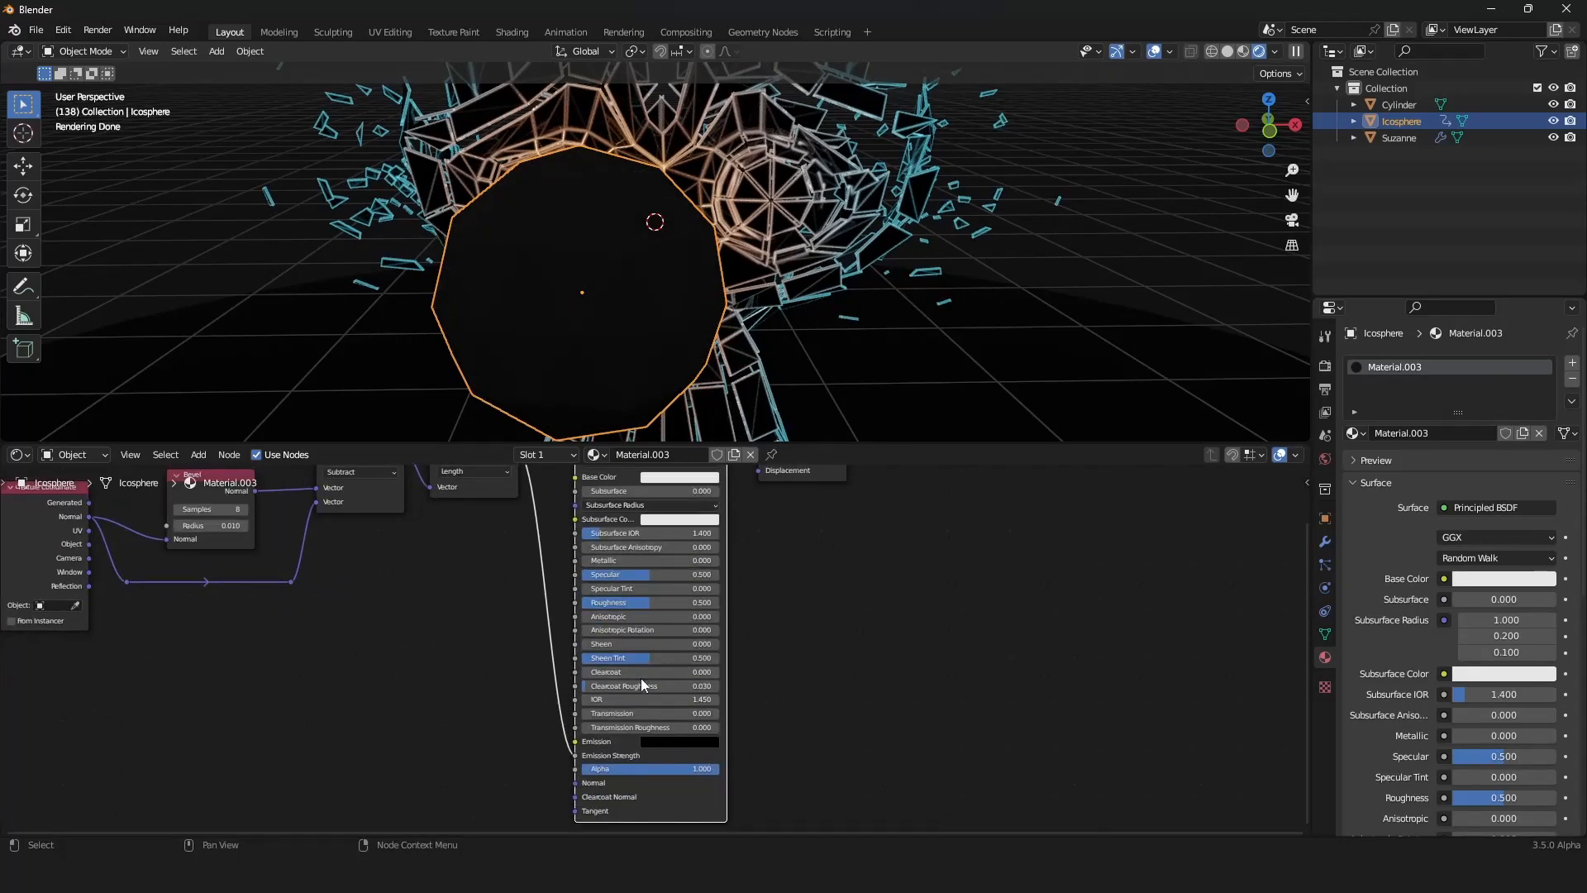
pyautogui.doubleClick(614, 715)
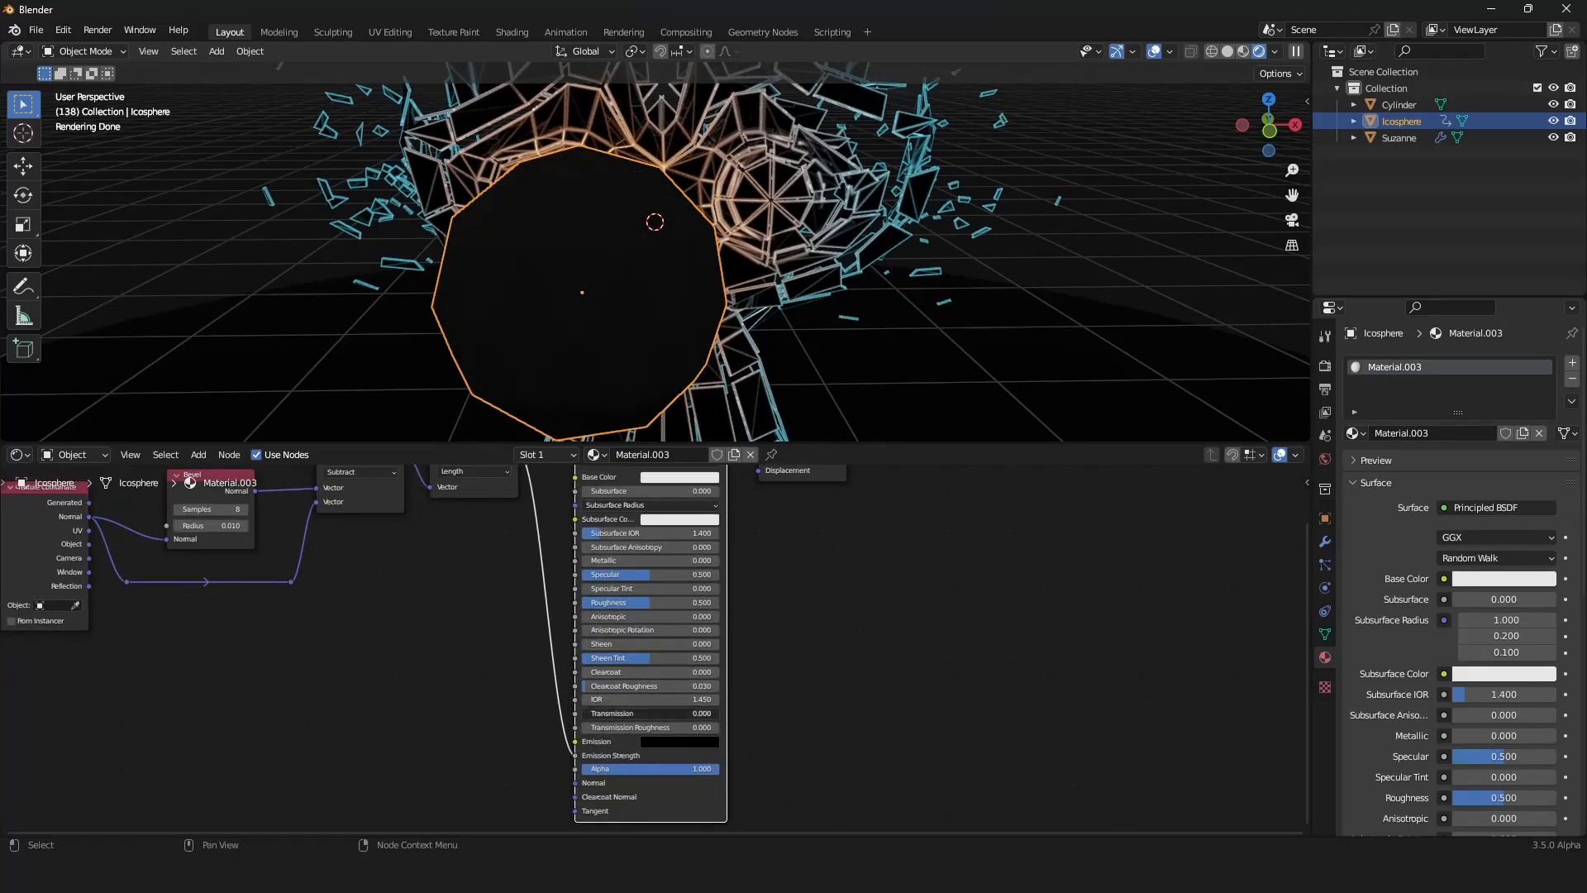
pyautogui.write('1')
pyautogui.press('Return')
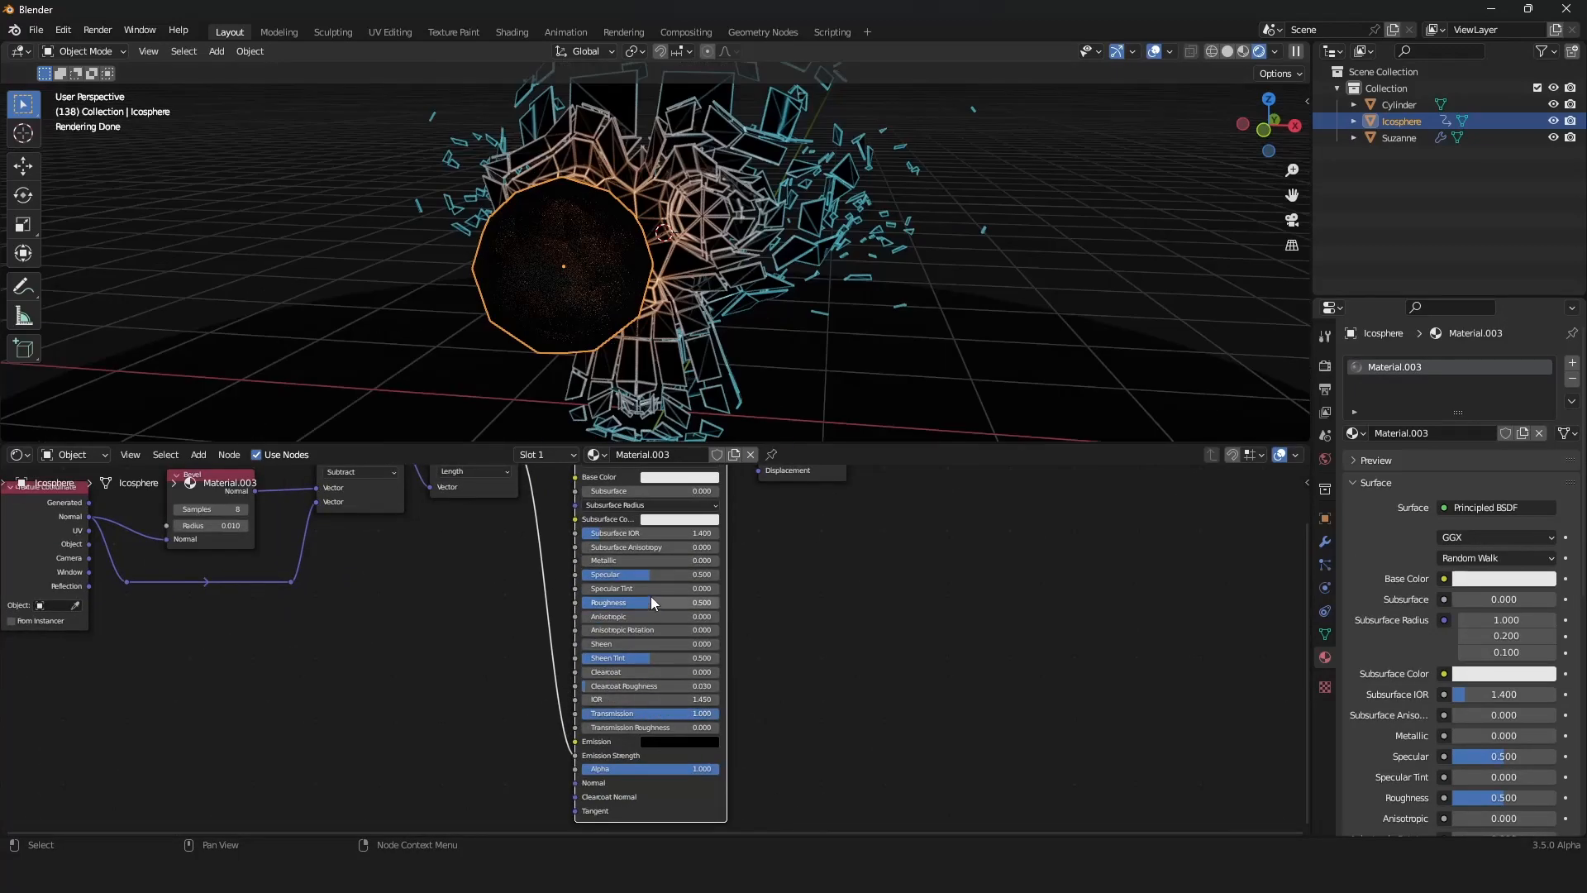
pyautogui.moveTo(651, 597); pyautogui.dragTo(609, 598)
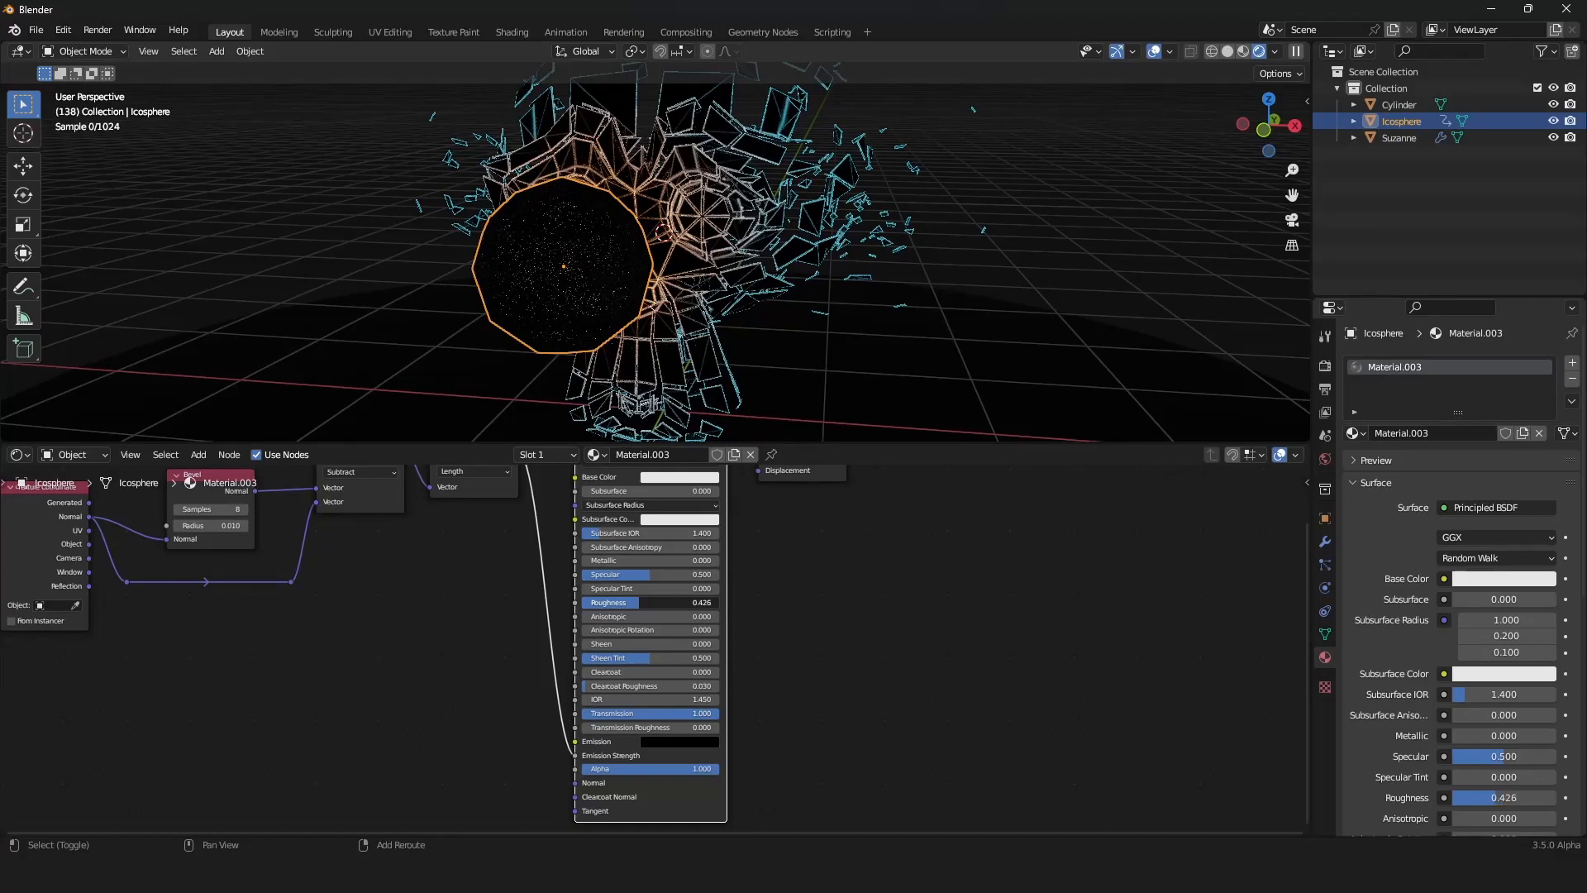
pyautogui.click(654, 743)
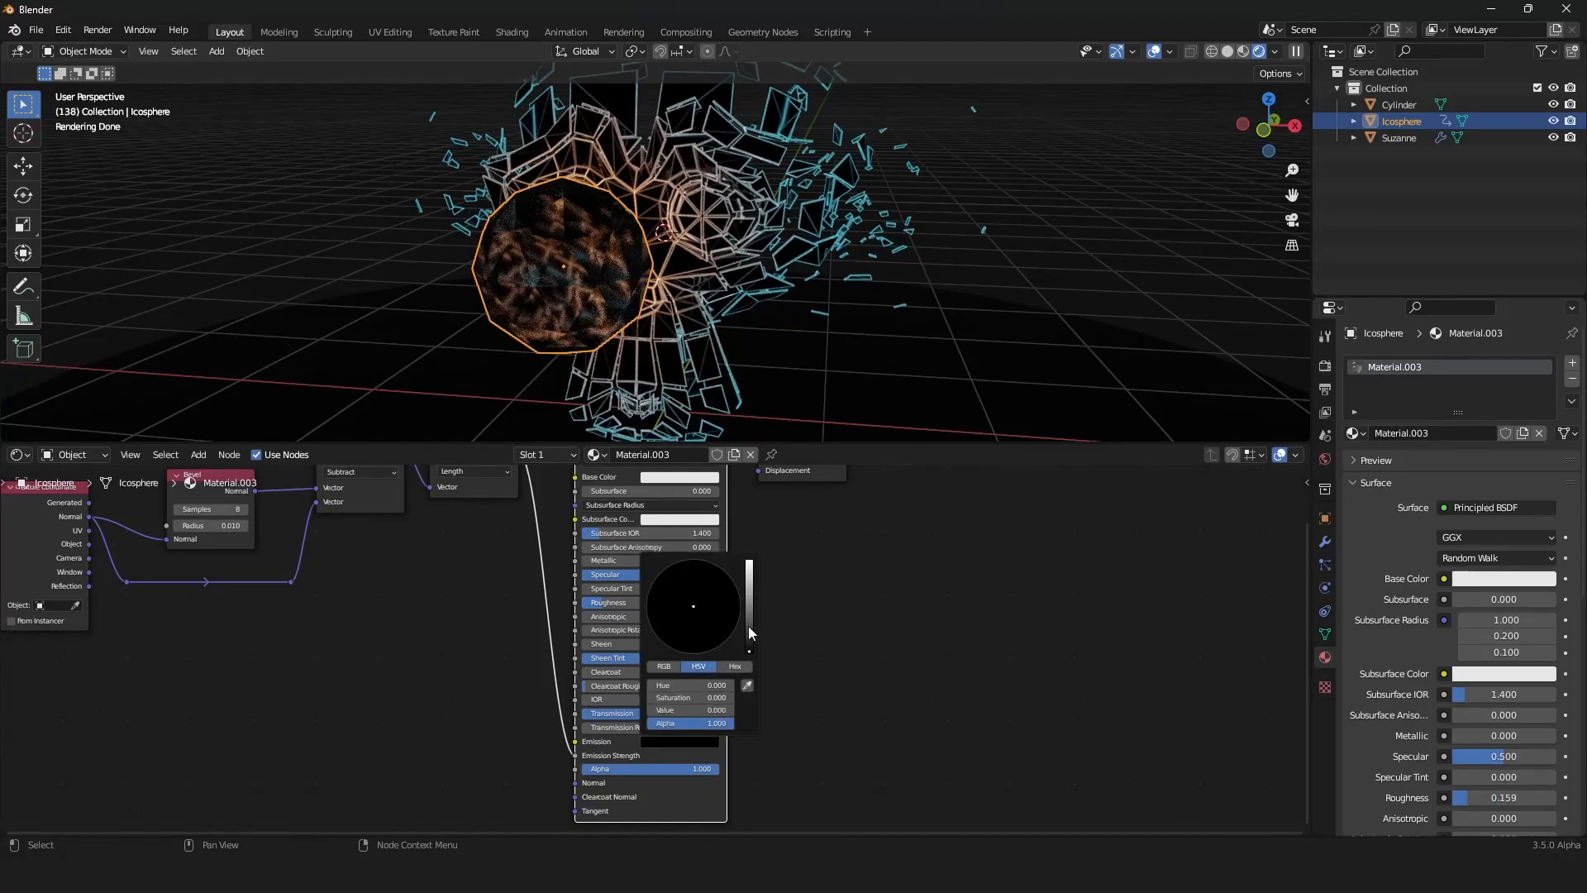
pyautogui.moveTo(749, 633); pyautogui.dragTo(748, 560)
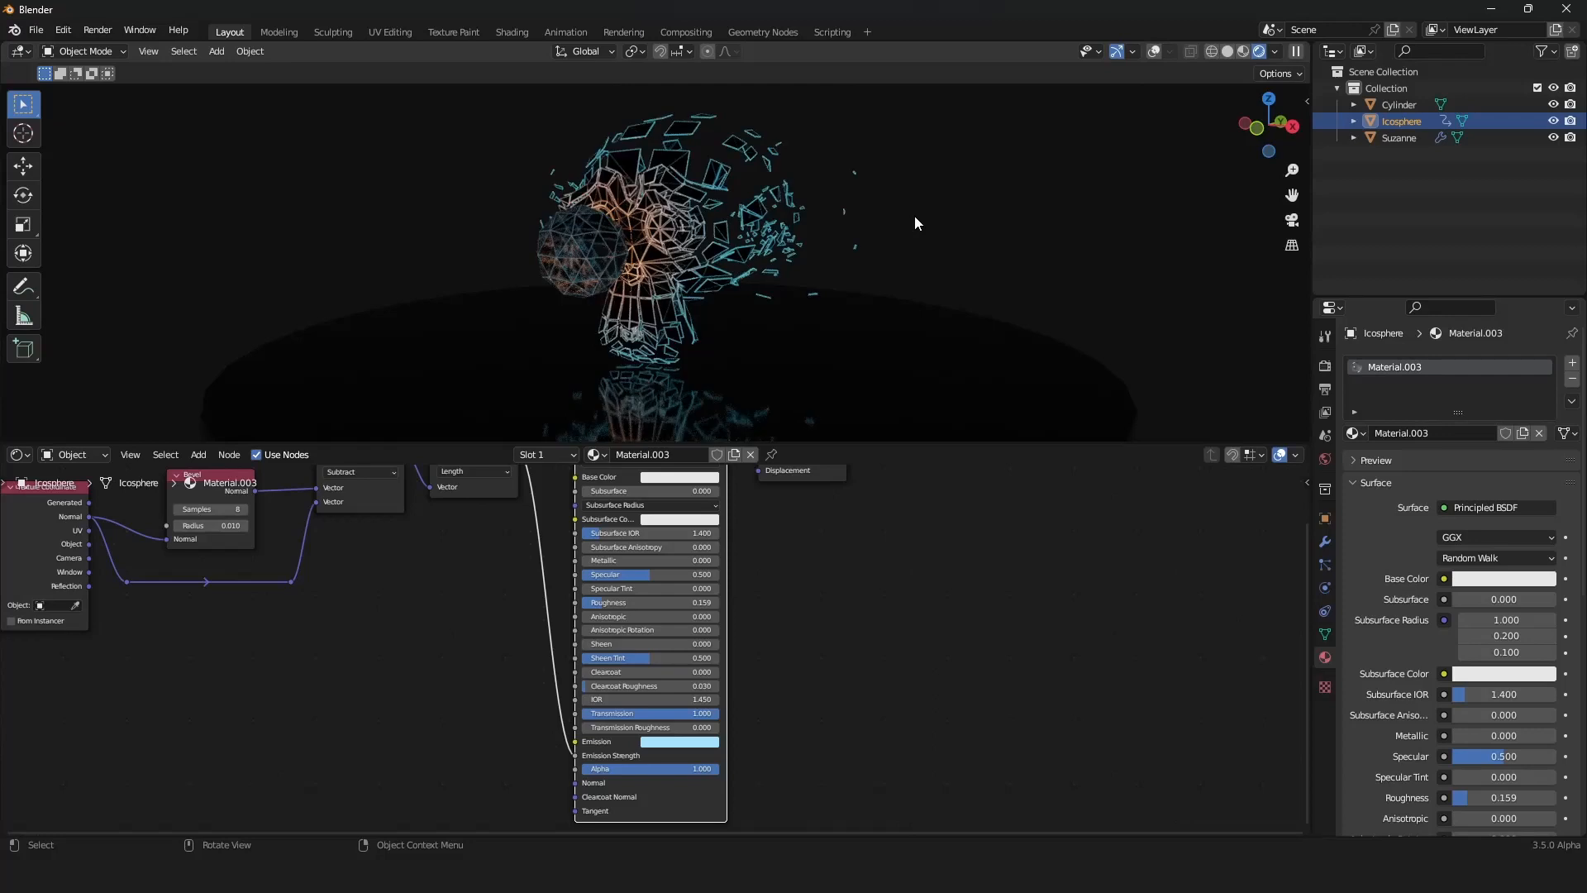
# Step: Add a camera matching the current view, framing the shattered head, icosphere and cylinder platform
pyautogui.moveTo(914, 215); pyautogui.dragTo(916, 221, button='middle')
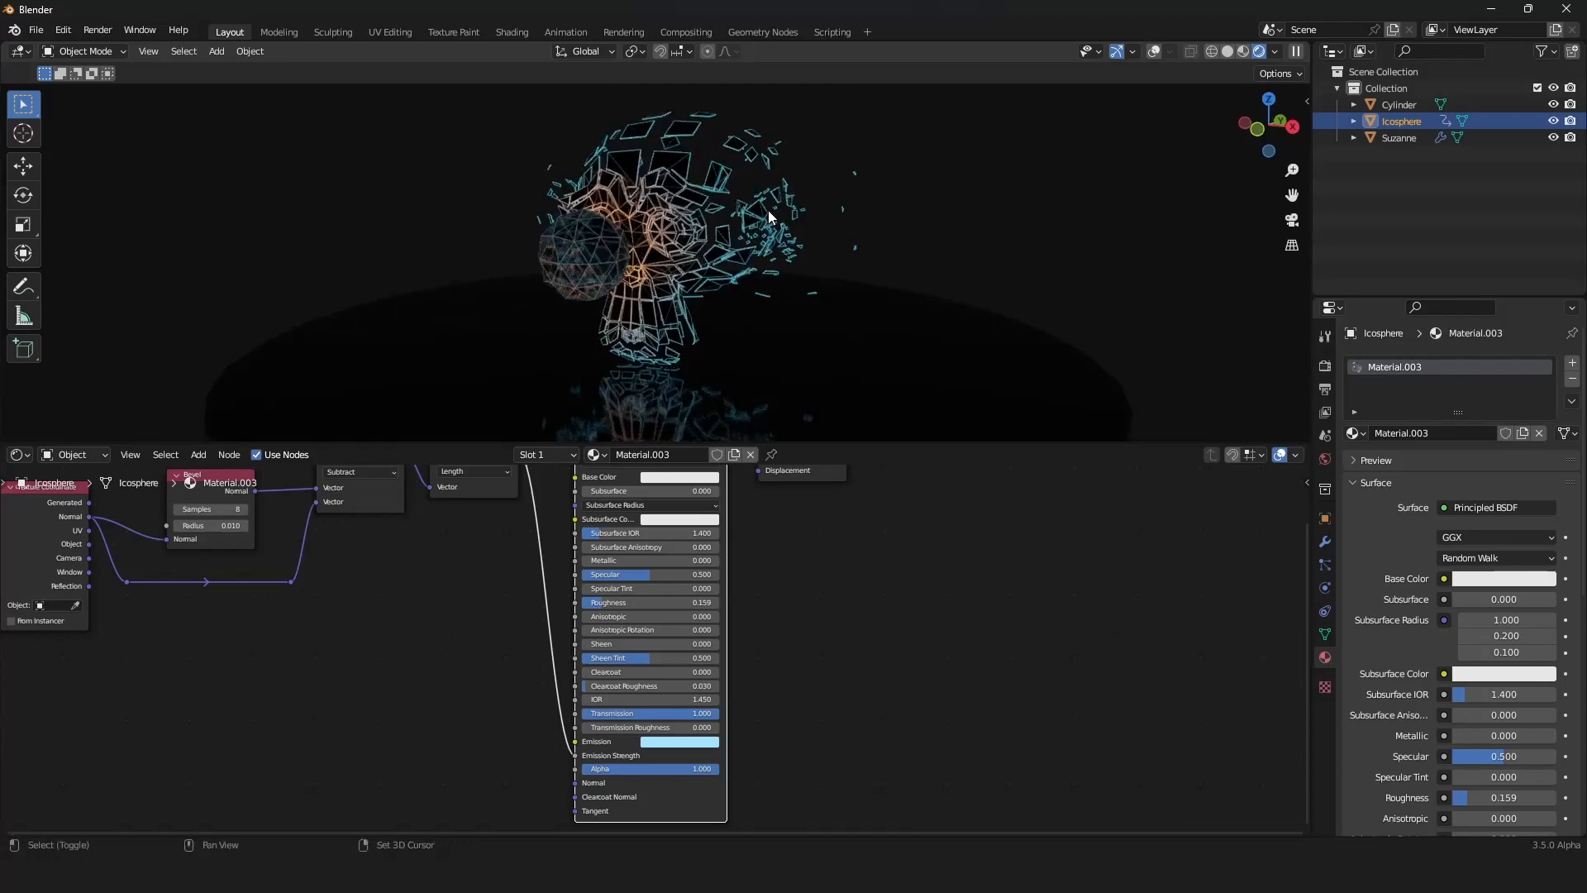
pyautogui.hotkey('shift', 'a')
pyautogui.click(701, 473)
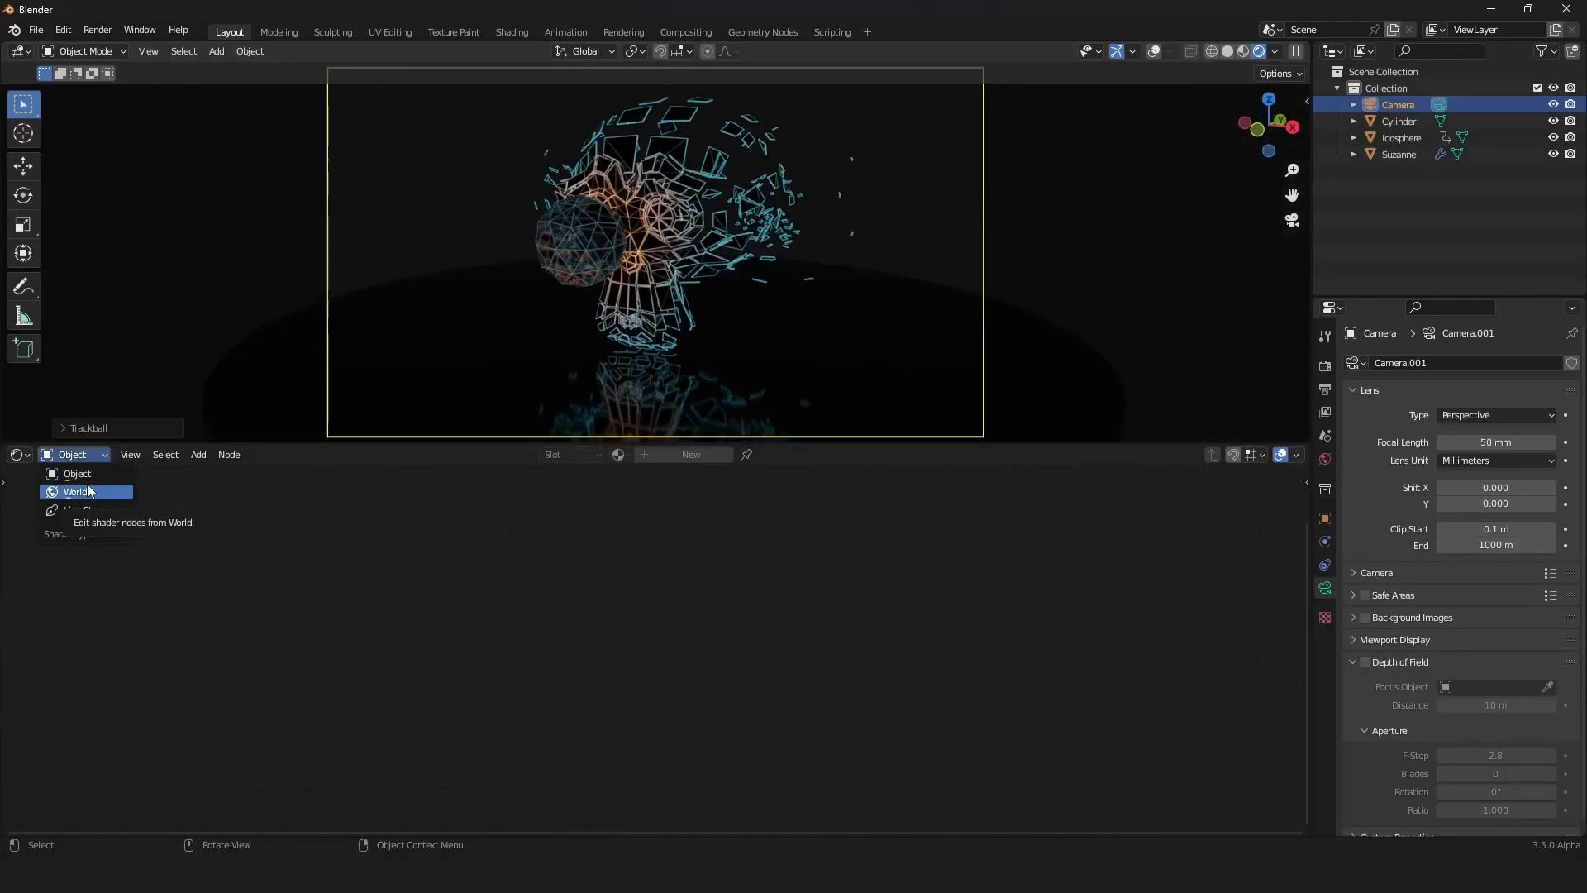
# Step: Switch the shader nodes to World, add a Voronoi Texture and connect its Distance to the Background Color
pyautogui.click(76, 491)
pyautogui.press('Home')
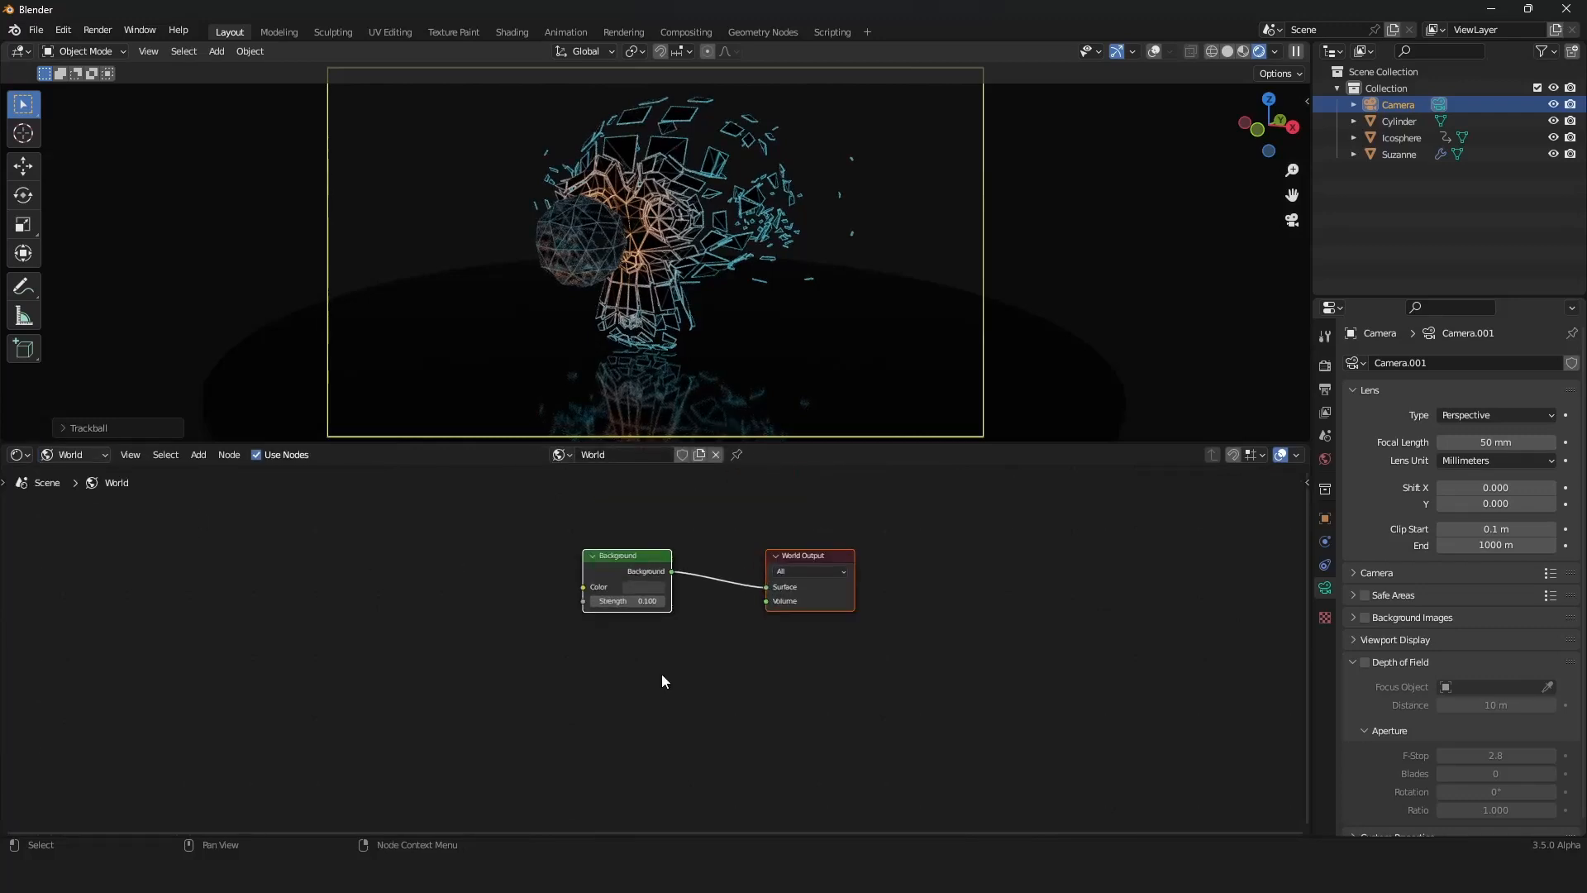
pyautogui.scroll(3, 662, 681)
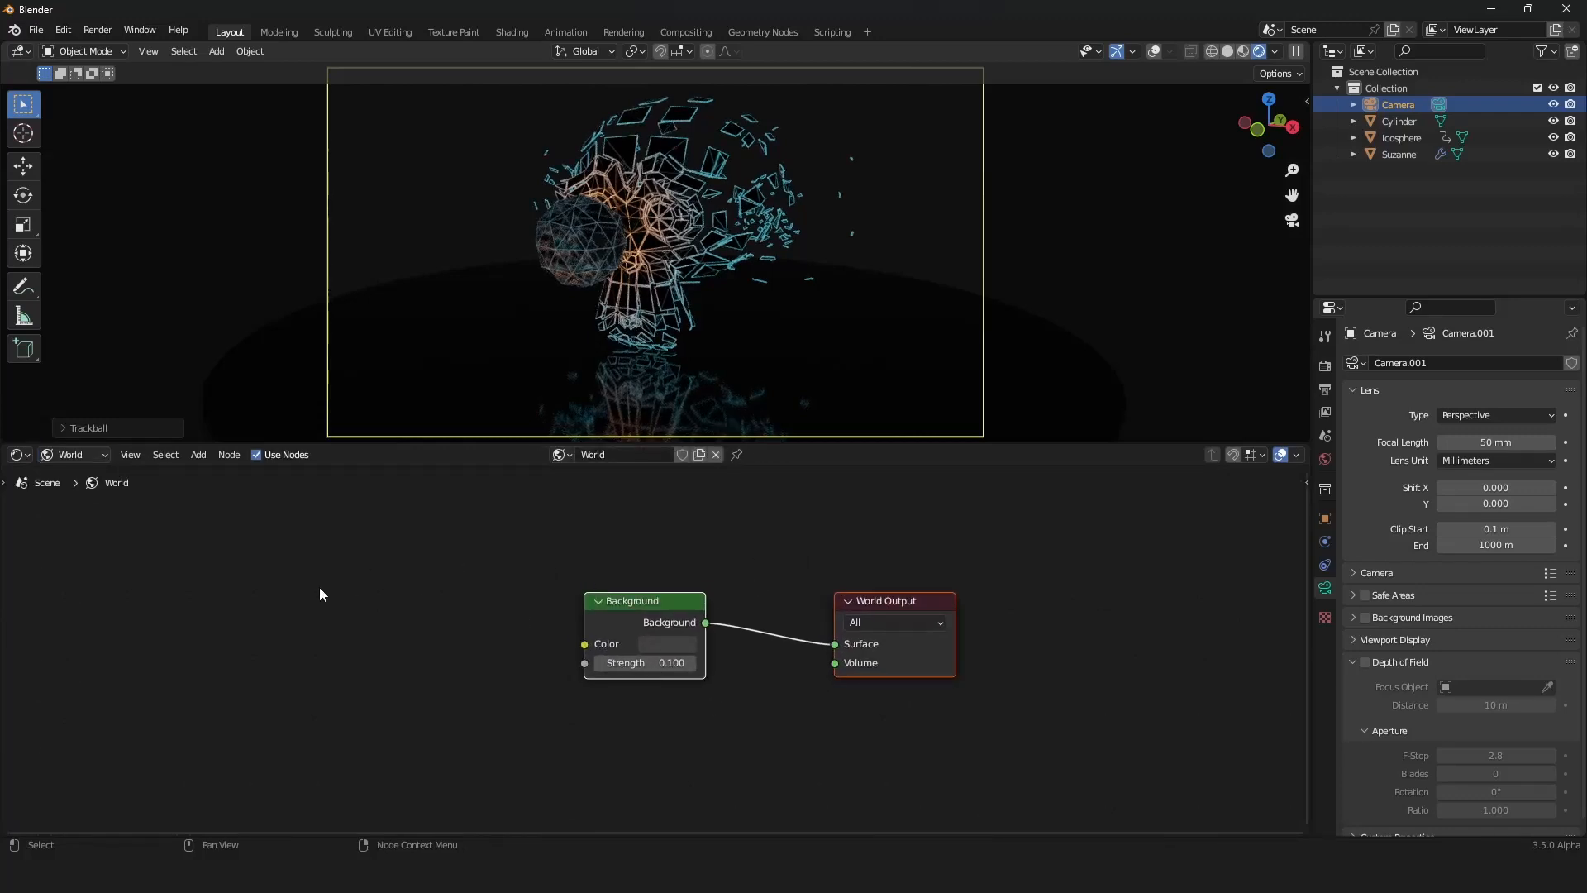
pyautogui.hotkey('shift', 'a')
pyautogui.write('v')
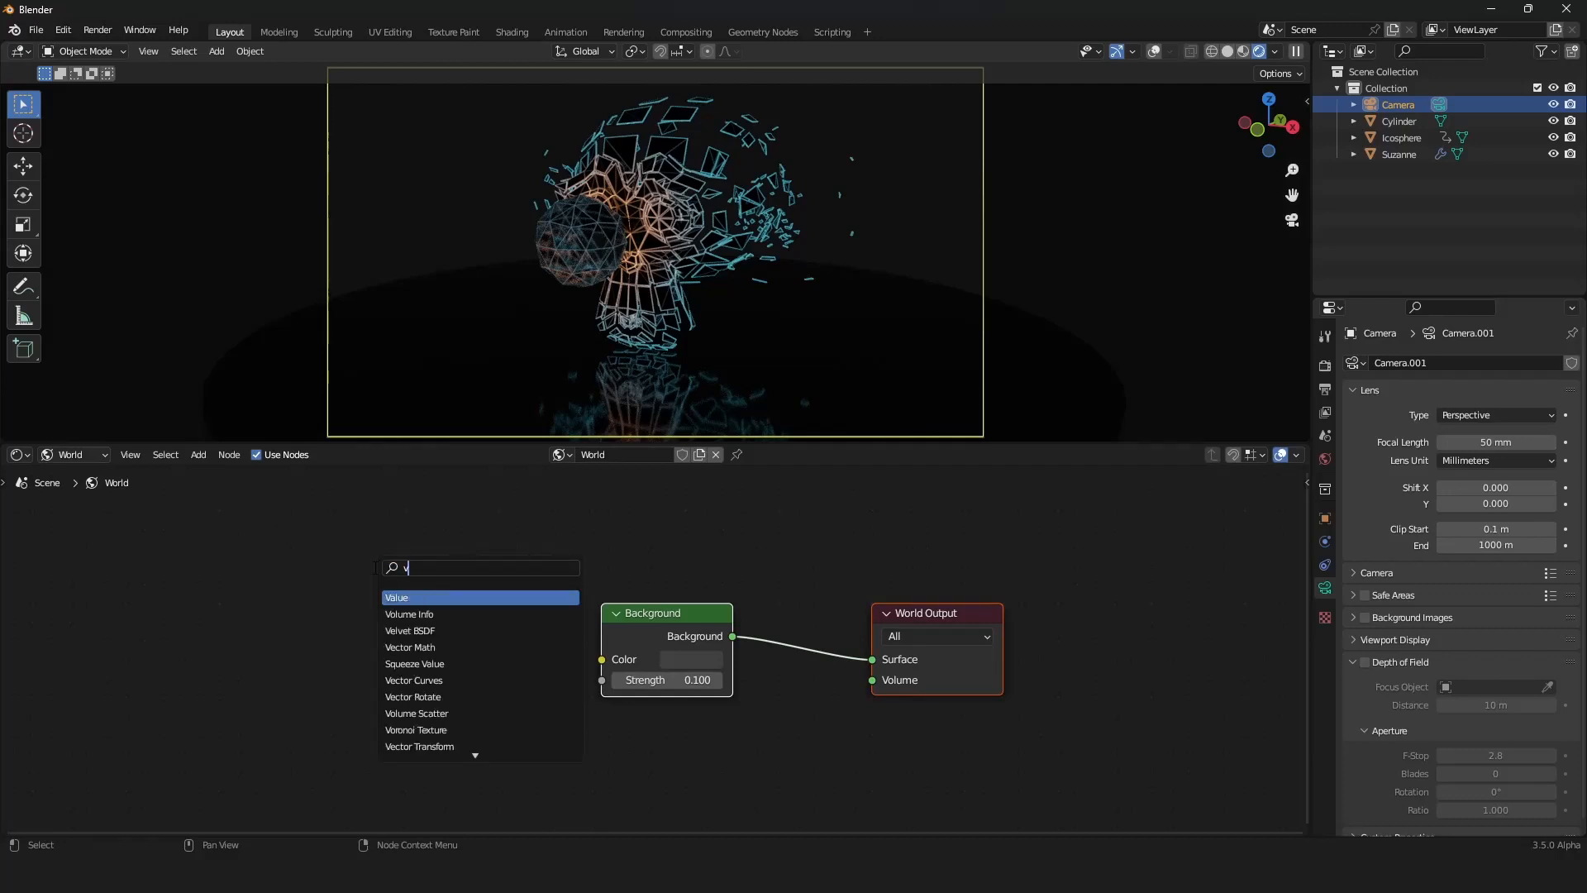
pyautogui.write('oro')
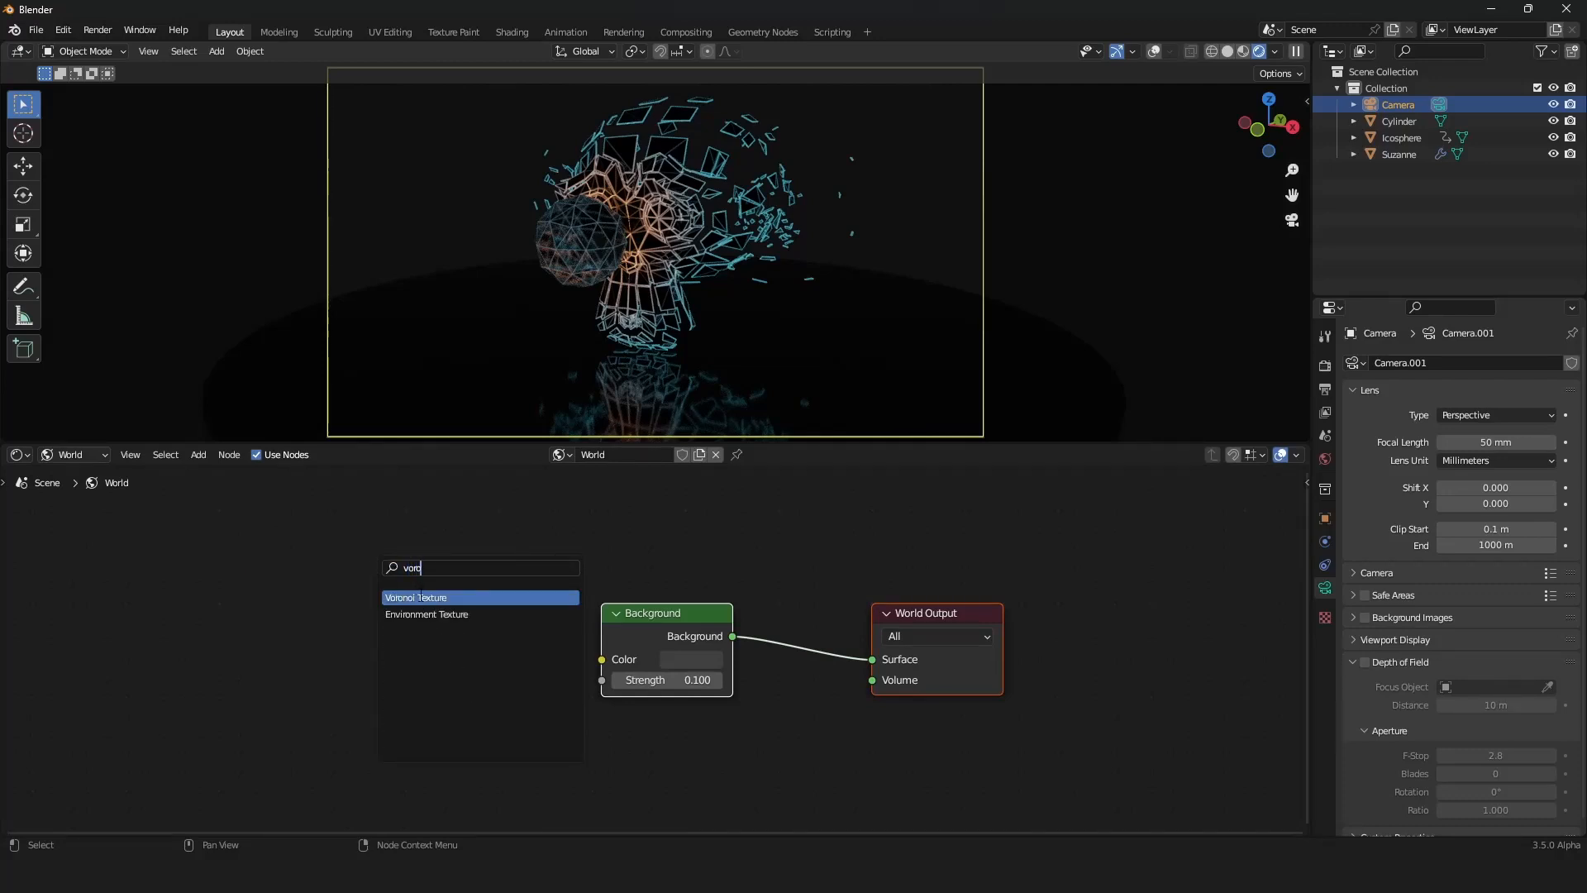
pyautogui.click(417, 597)
pyautogui.click(180, 635)
pyautogui.moveTo(220, 622)
pyautogui.mouseDown()
pyautogui.moveTo(488, 593)
pyautogui.moveTo(614, 662)
pyautogui.mouseUp()
# Step: Insert a ColorRamp with Ease interpolation between the Voronoi Texture and the Background node
pyautogui.hotkey('shift', 'a')
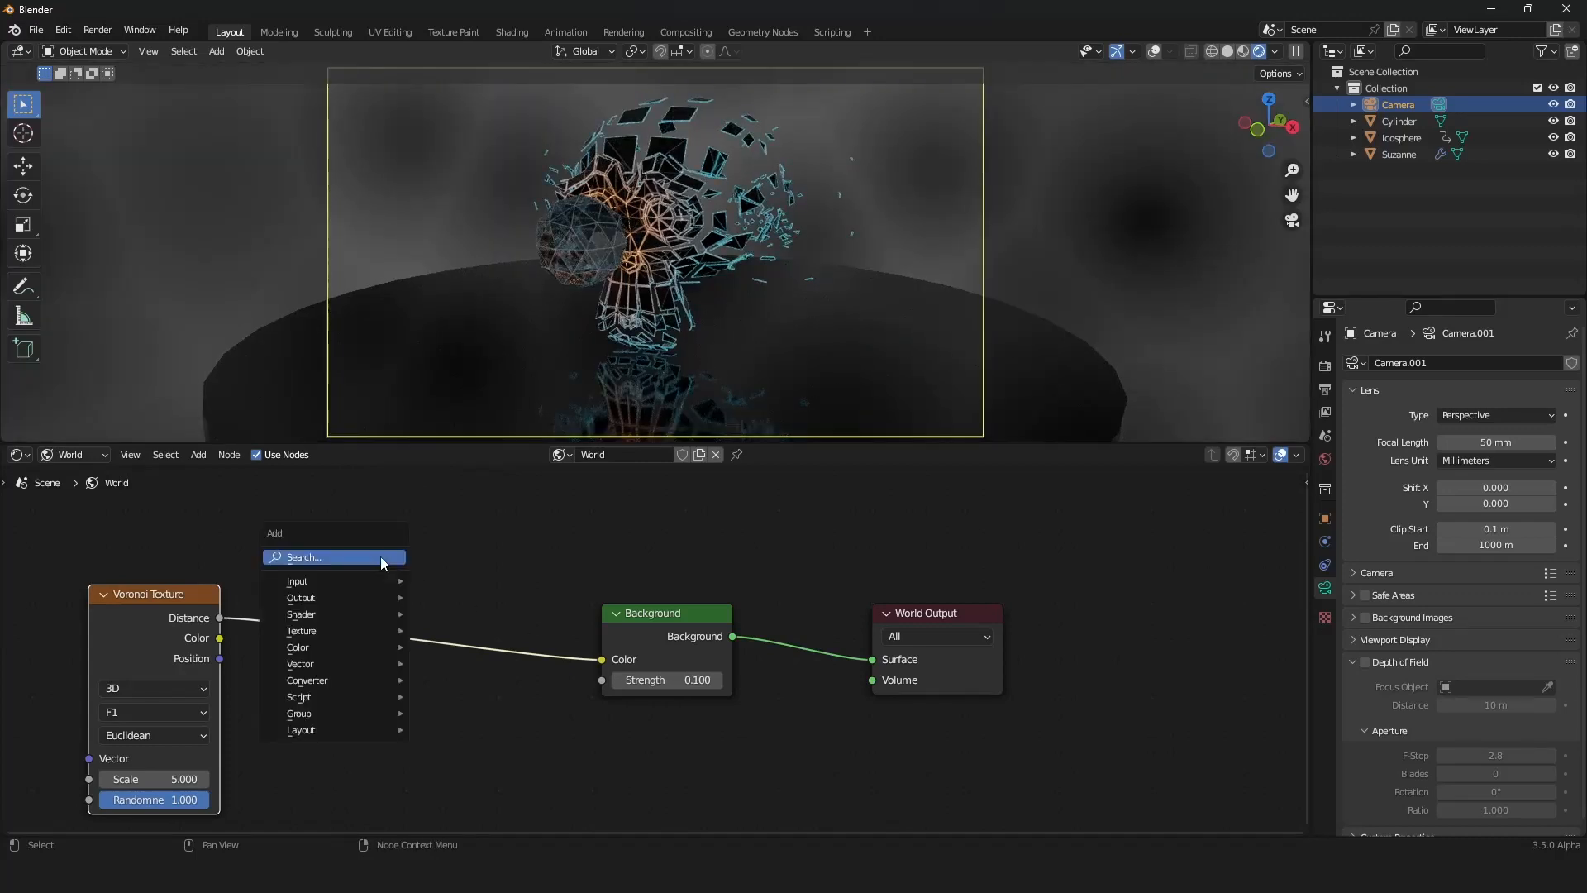
pyautogui.write('colo')
pyautogui.click(420, 588)
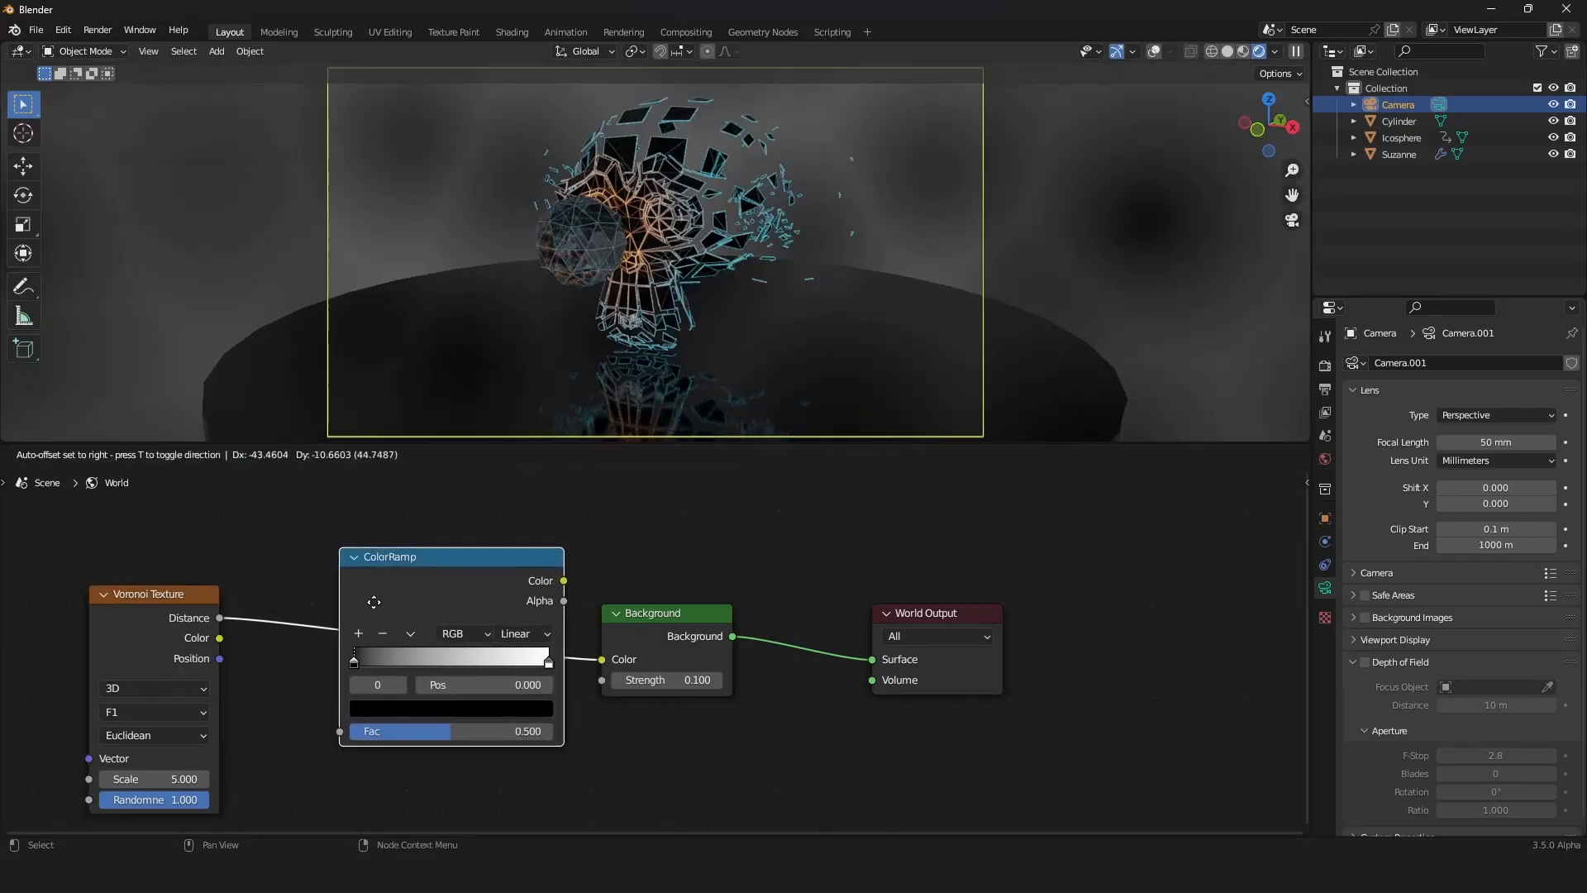
pyautogui.click(337, 603)
pyautogui.click(487, 631)
pyautogui.click(488, 652)
# Step: Make the ColorRamp run from white at 0.000 to black at 0.195, and set the Voronoi Scale to 135 for small stars
pyautogui.scroll(-2, 389, 676)
pyautogui.moveTo(385, 671); pyautogui.dragTo(408, 648, button='middle')
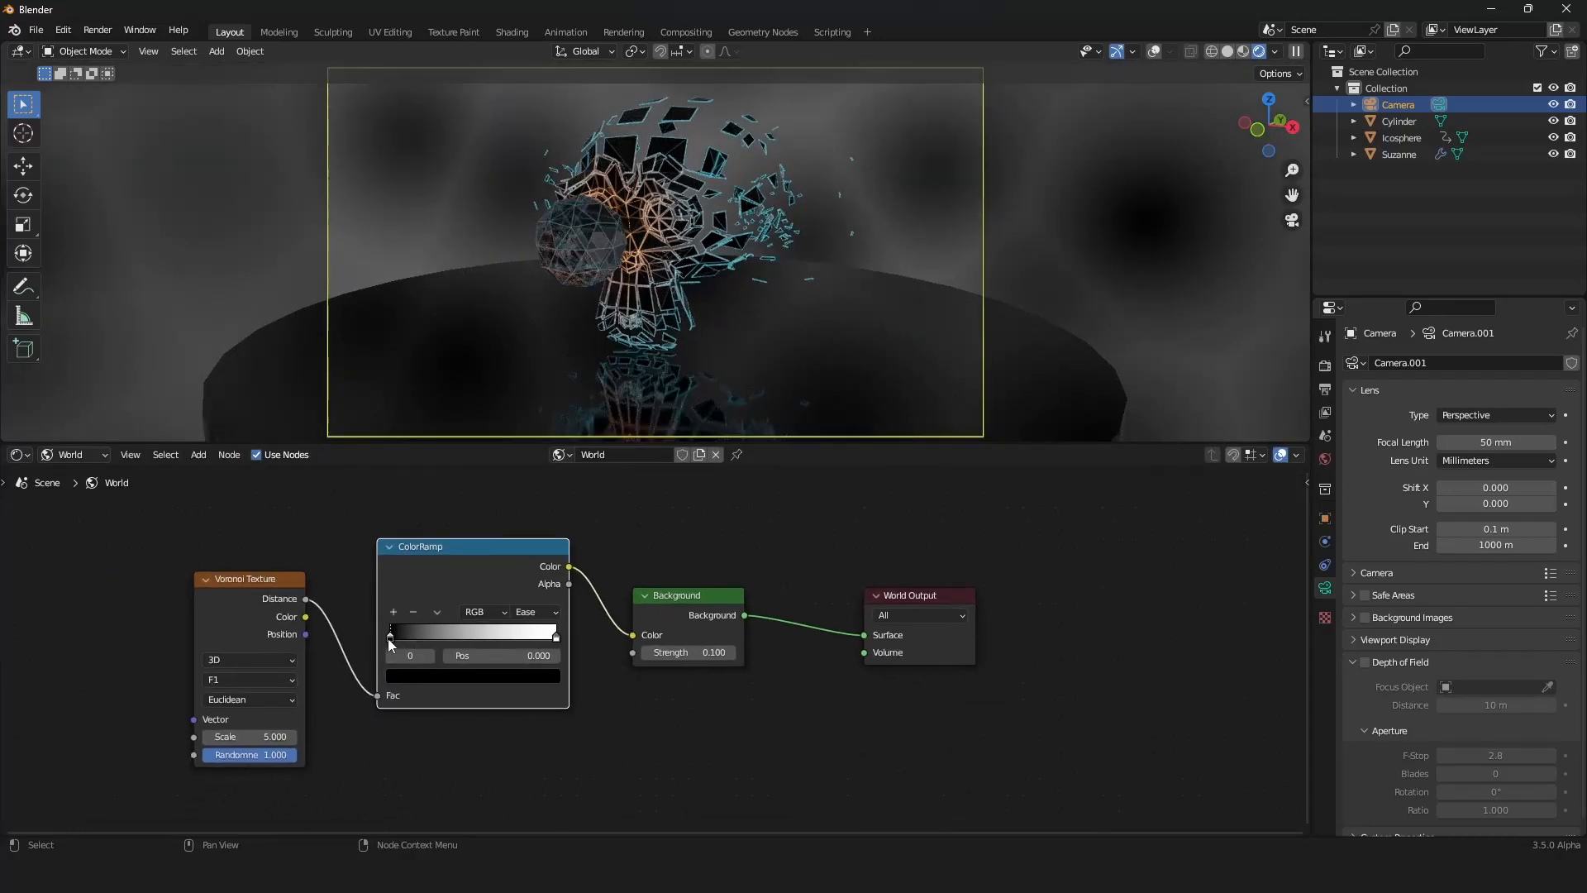
pyautogui.moveTo(390, 638); pyautogui.dragTo(452, 636)
pyautogui.moveTo(553, 639); pyautogui.dragTo(326, 633)
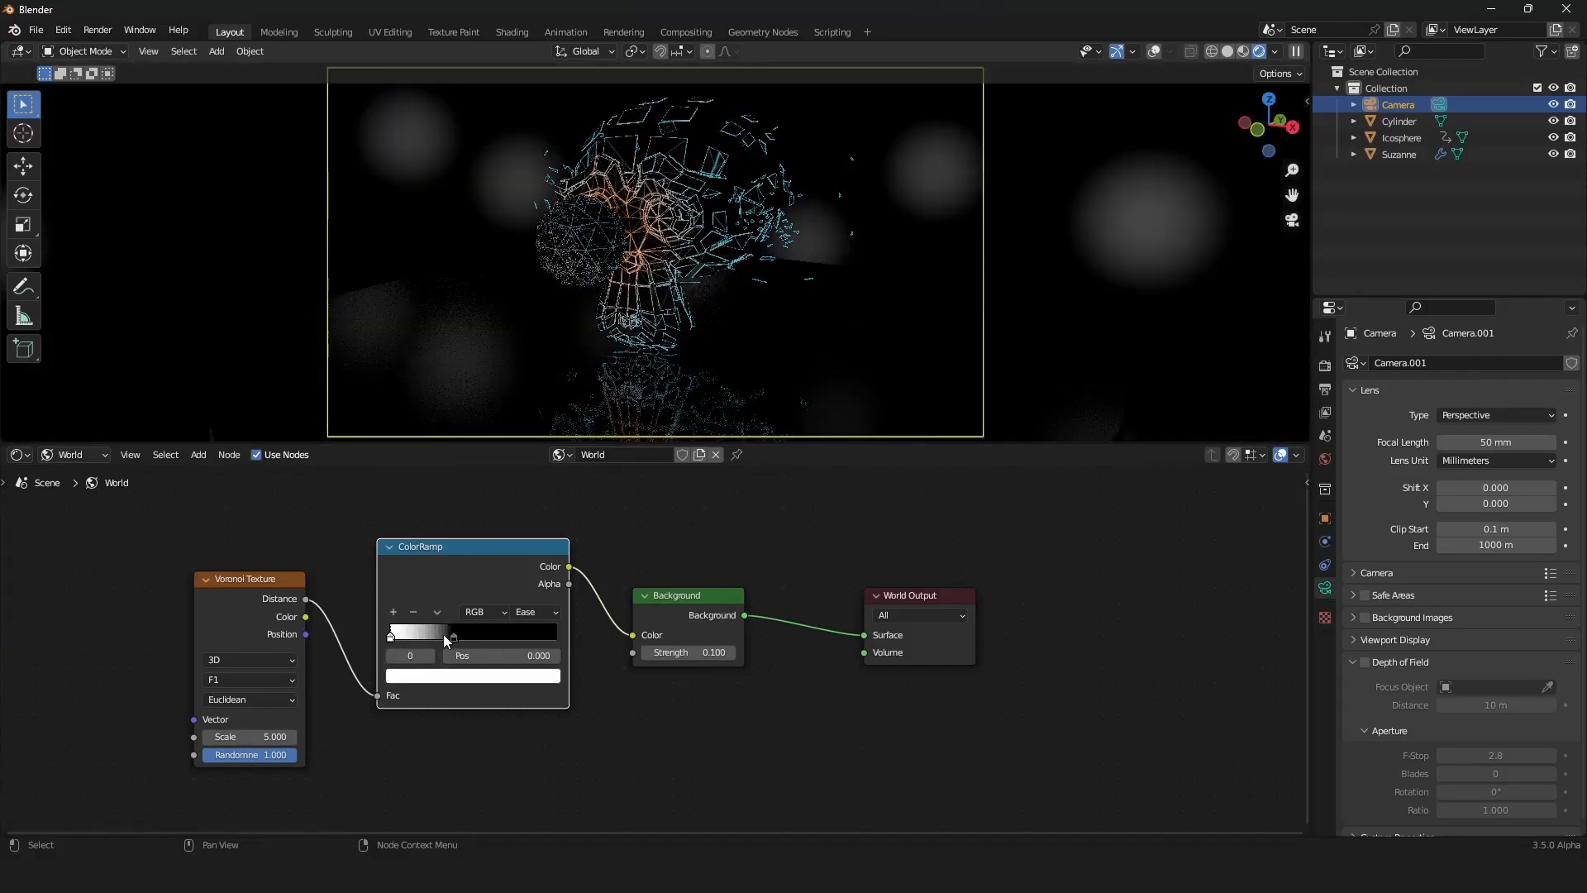
pyautogui.moveTo(453, 635); pyautogui.dragTo(420, 637)
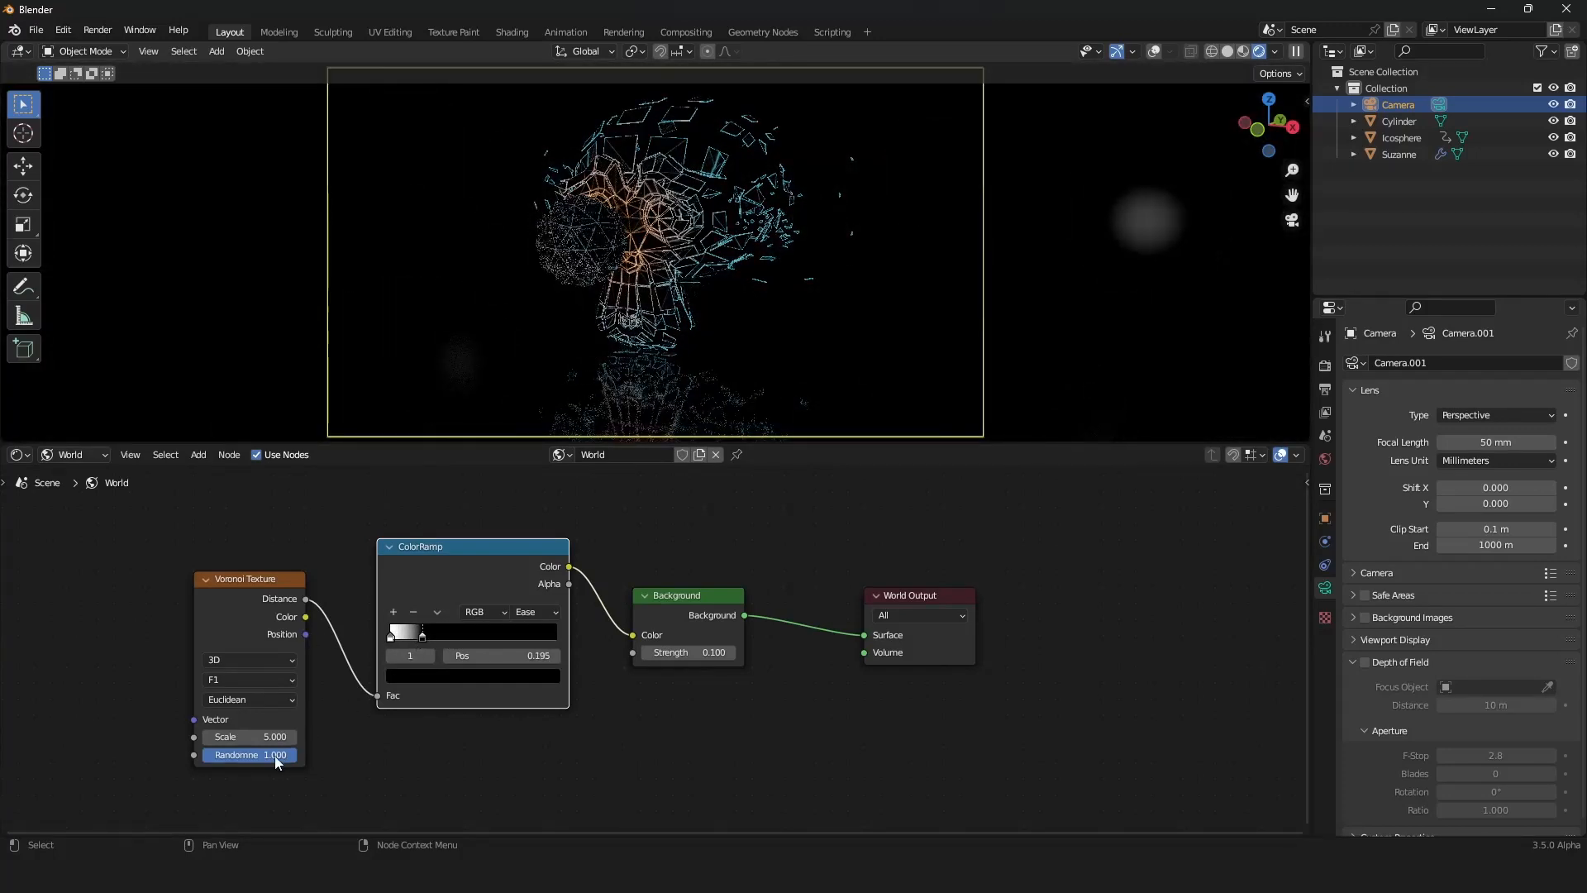
pyautogui.moveTo(238, 736); pyautogui.dragTo(363, 736)
pyautogui.moveTo(247, 736); pyautogui.dragTo(211, 736)
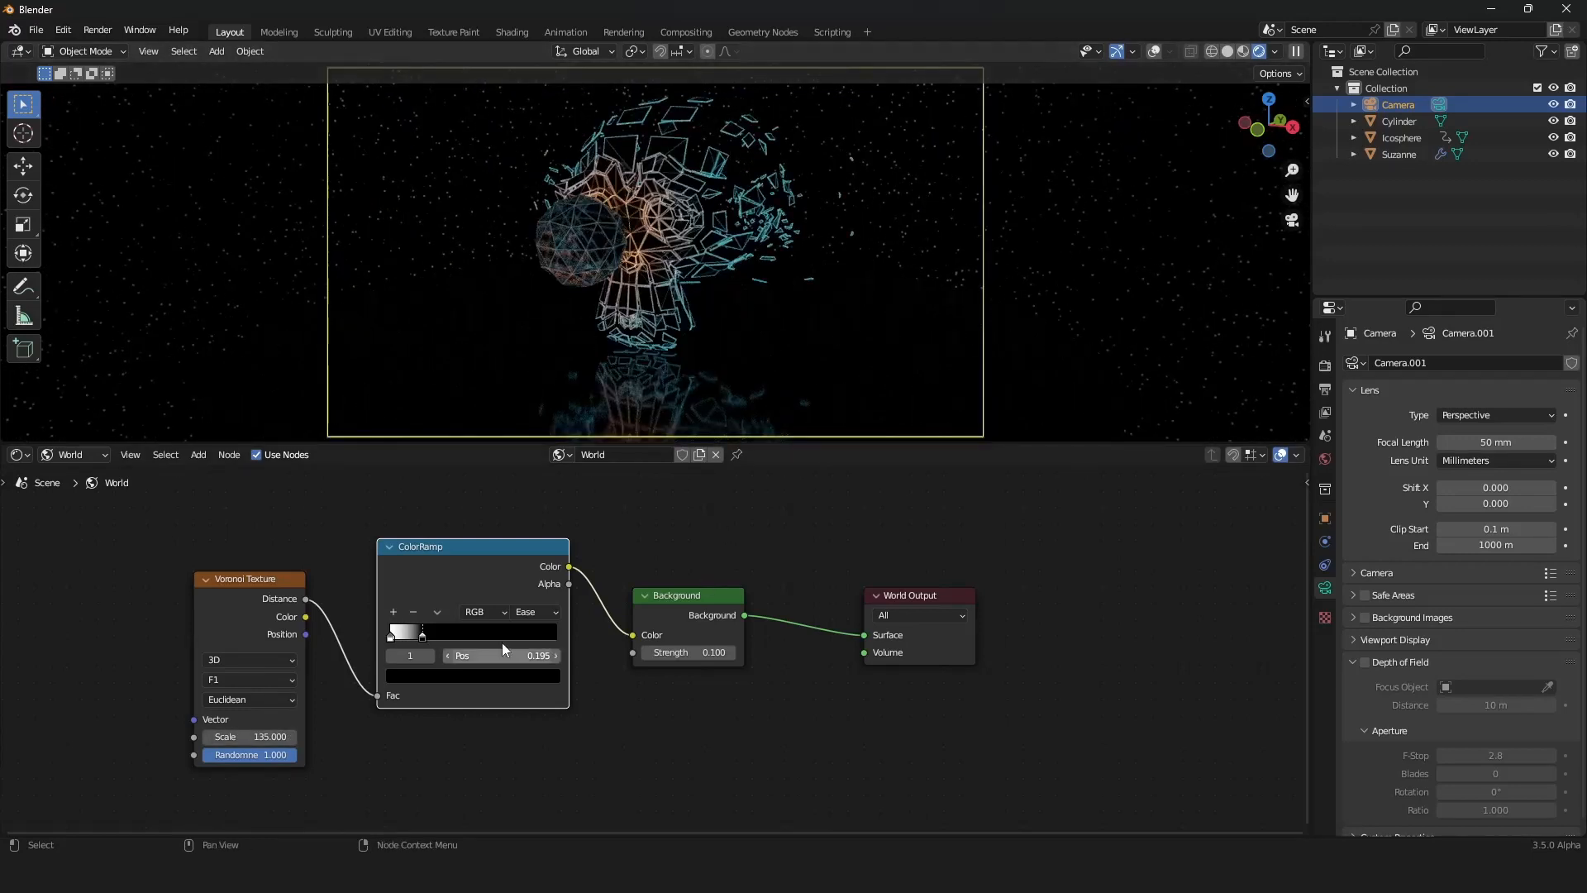
# Step: Insert a Mix node between the ColorRamp and the Background, with data type Color and blending mode Add
pyautogui.scroll(-3, 499, 545)
pyautogui.moveTo(584, 527); pyautogui.dragTo(290, 564)
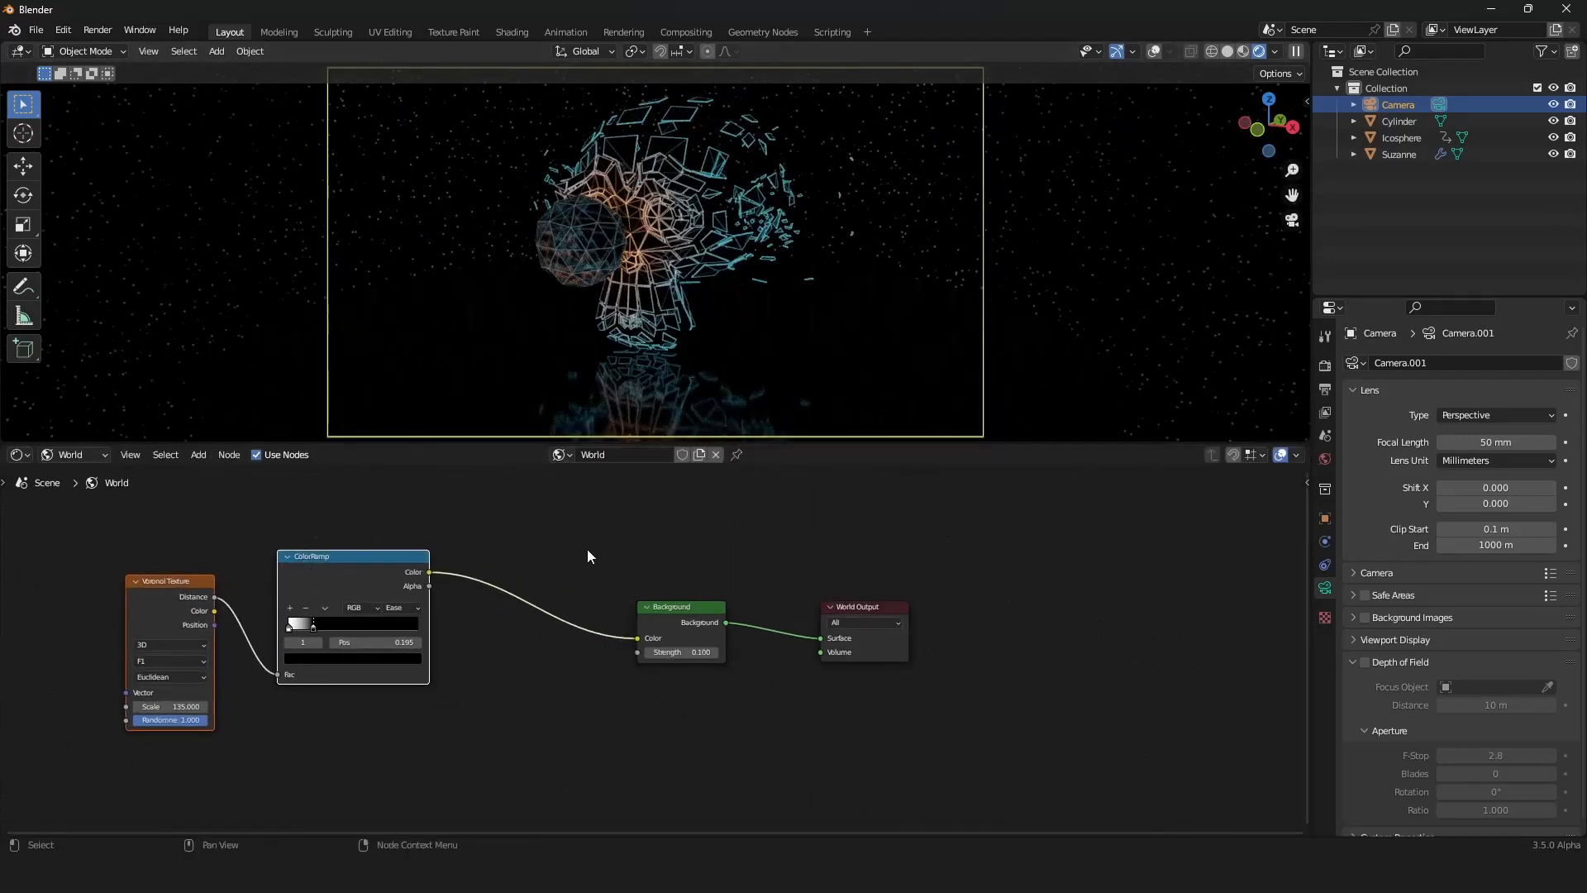
pyautogui.hotkey('shift', 'a')
pyautogui.click(613, 540)
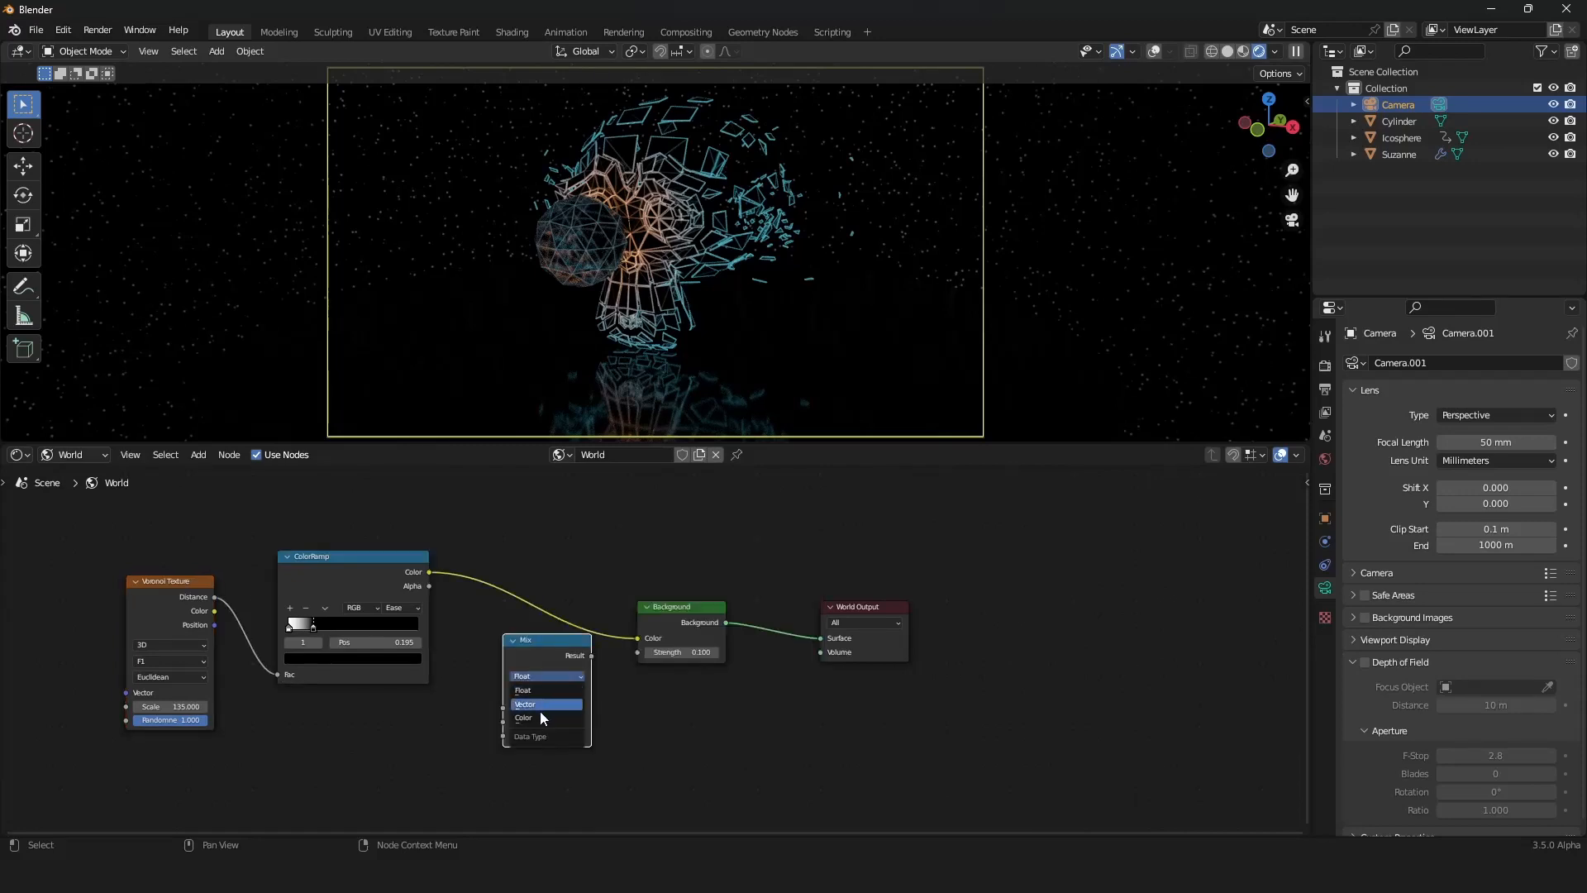
pyautogui.click(542, 717)
pyautogui.moveTo(546, 679); pyautogui.dragTo(552, 589)
pyautogui.click(542, 599)
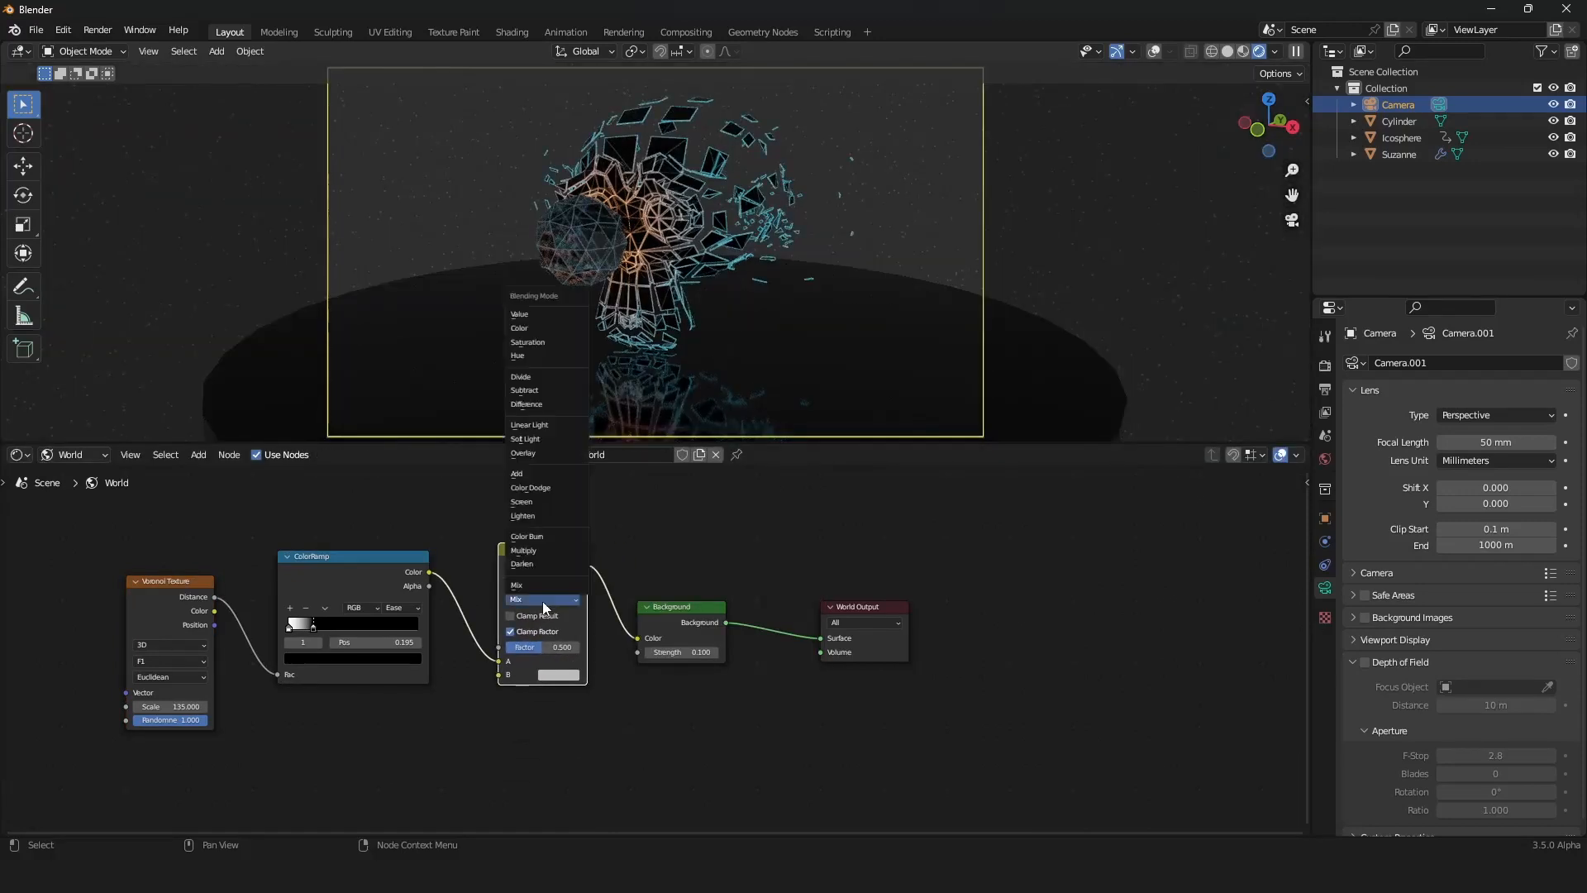
pyautogui.click(543, 477)
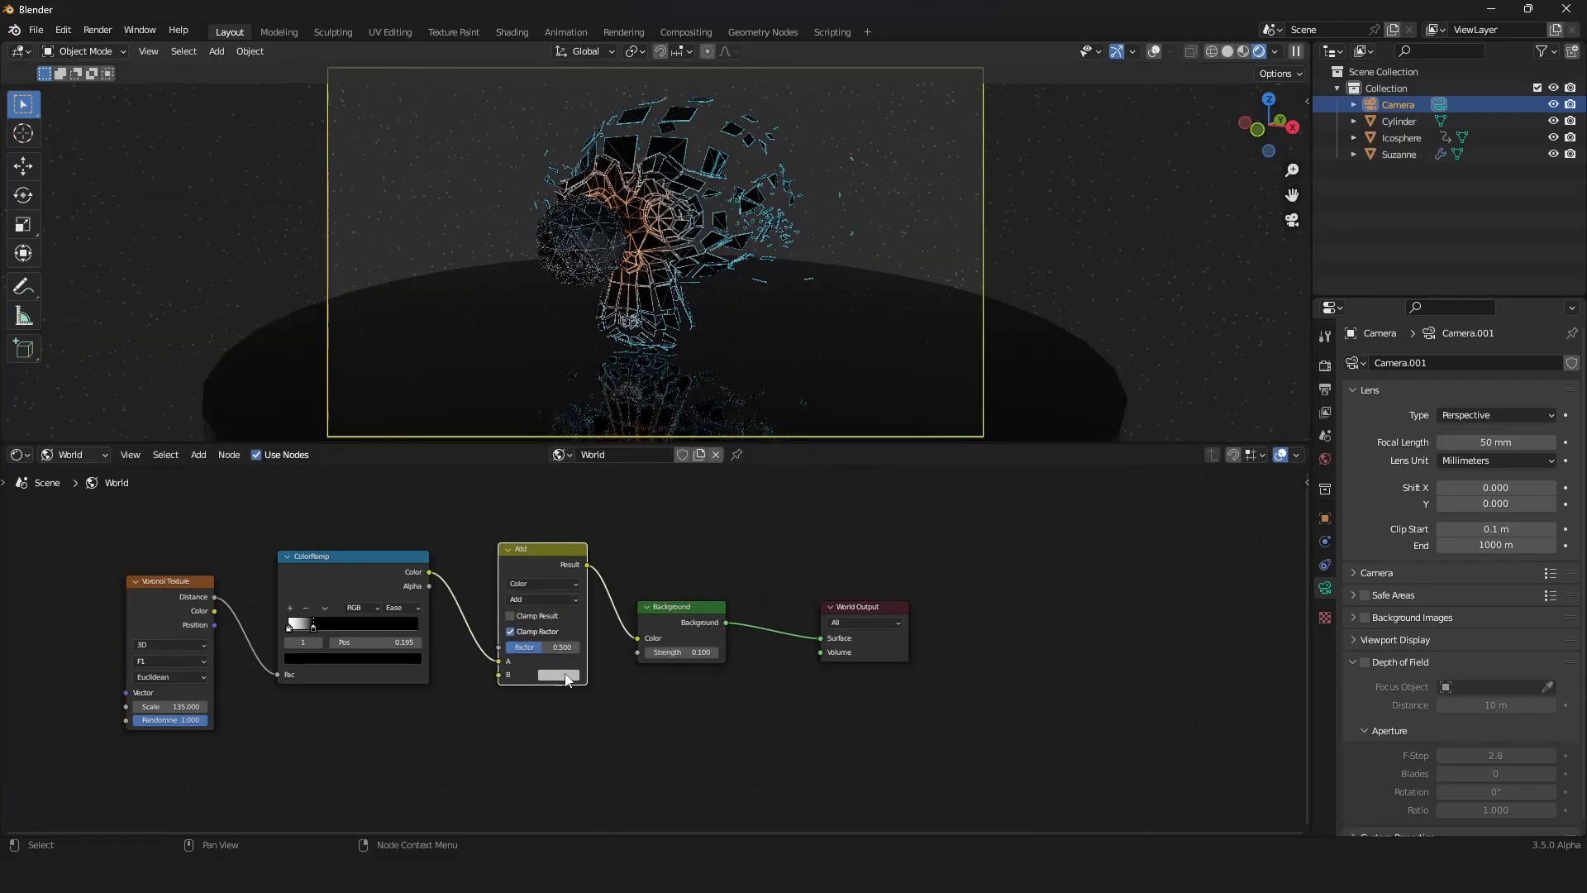
# Step: Add a Noise Texture, connect its Fac to the Add node's B input and set the Add Factor to 0.333
pyautogui.scroll(-2, 622, 642)
pyautogui.scroll(3, 622, 642)
pyautogui.hotkey('shift', 'a')
pyautogui.click(513, 500)
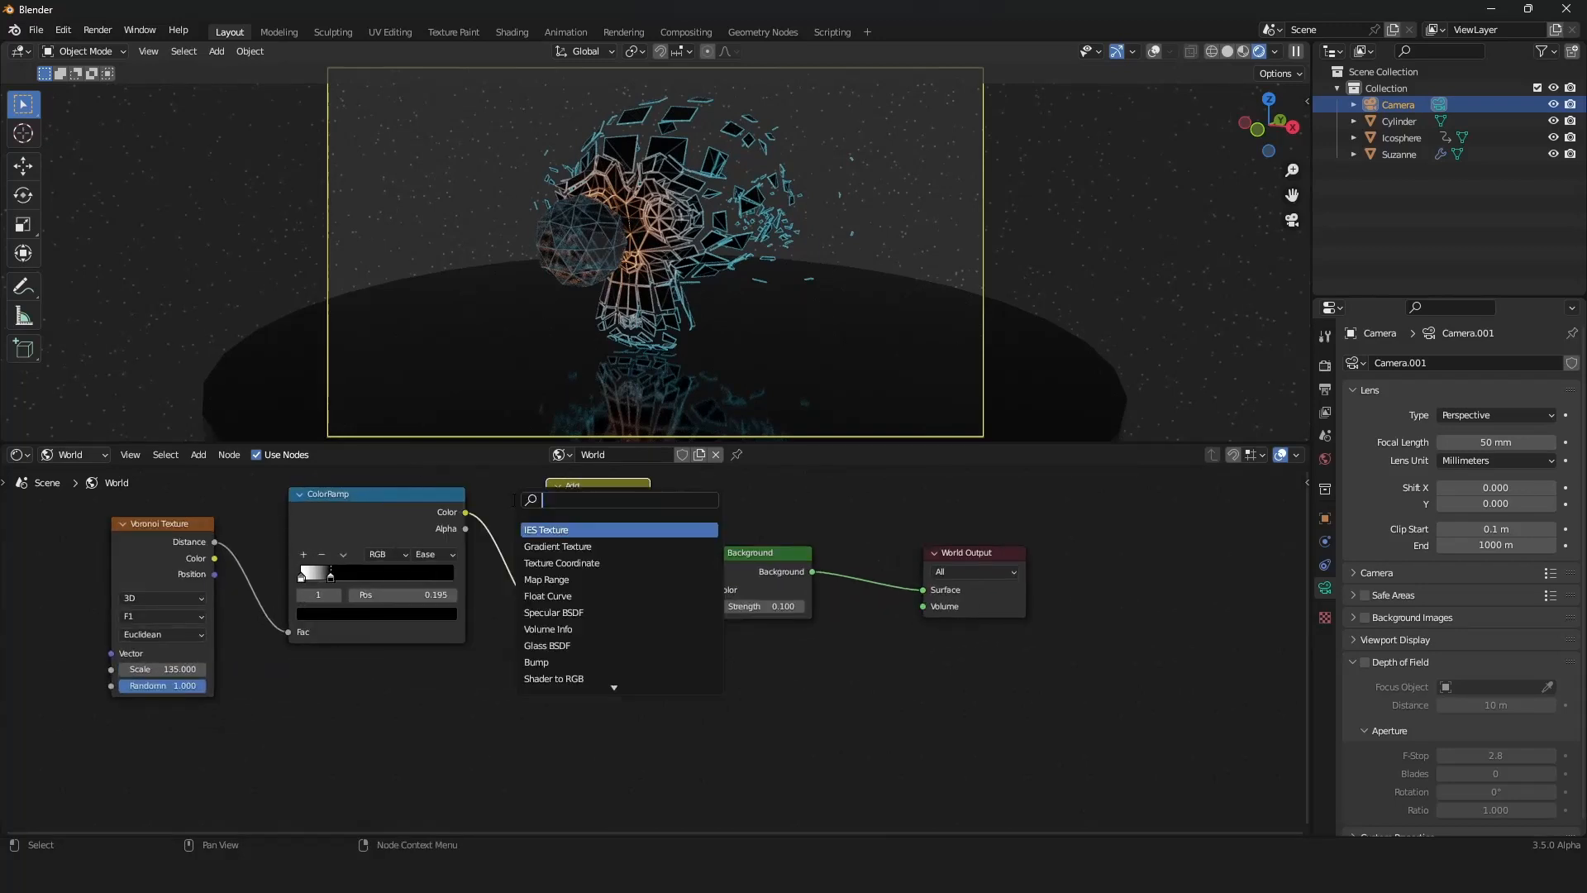
pyautogui.write('noise')
pyautogui.press('Return')
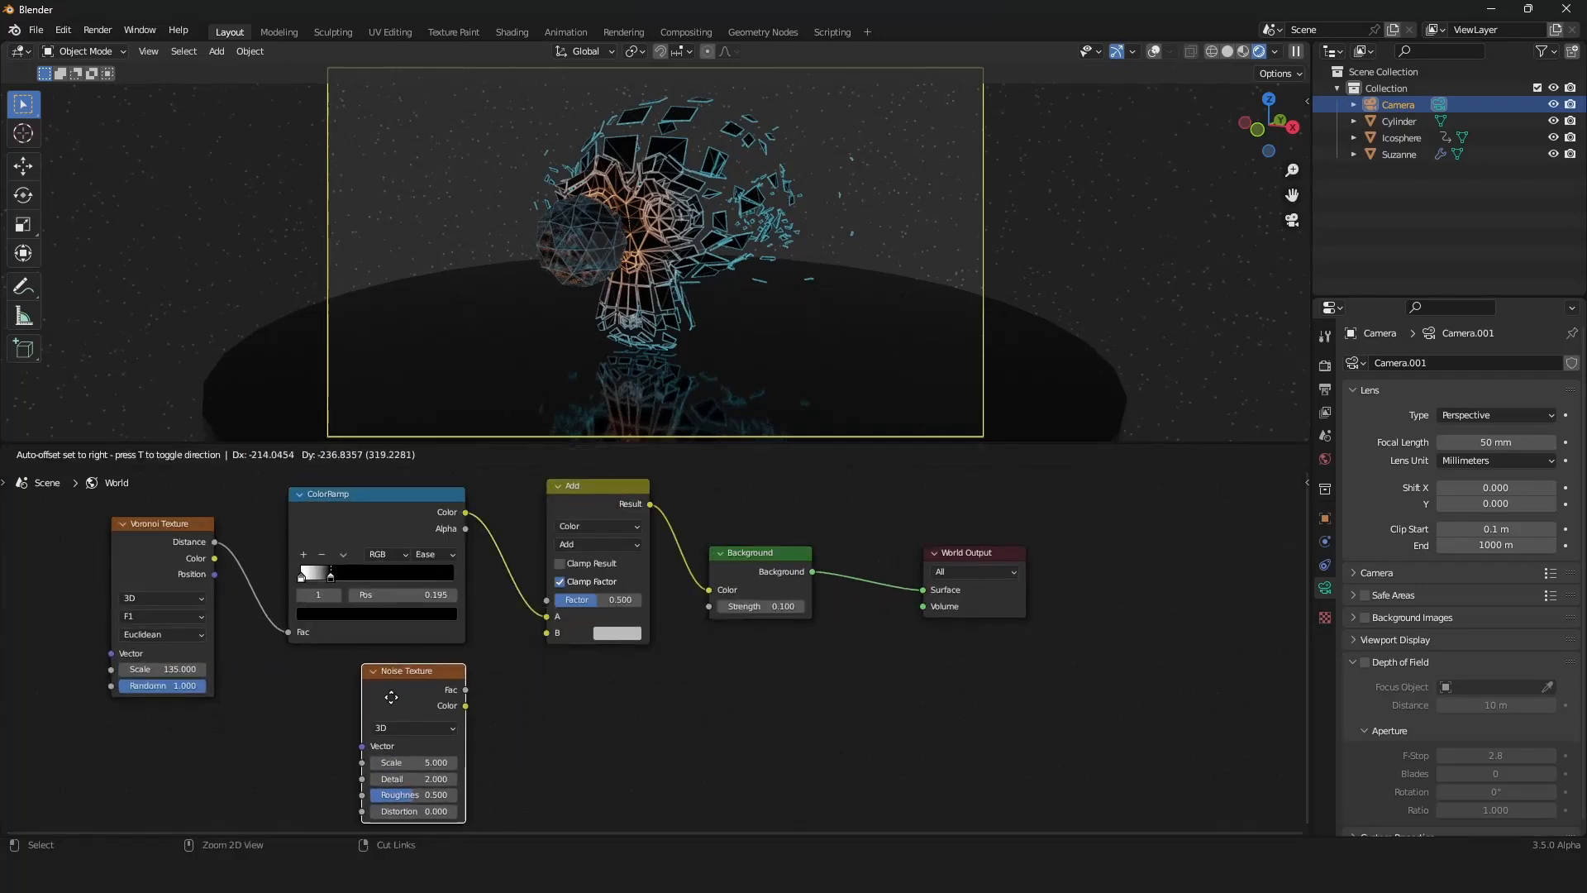
pyautogui.click(385, 702)
pyautogui.moveTo(451, 689); pyautogui.dragTo(582, 599)
pyautogui.keyDown('ctrl'); pyautogui.scroll(-1, 583, 599); pyautogui.keyUp('ctrl')
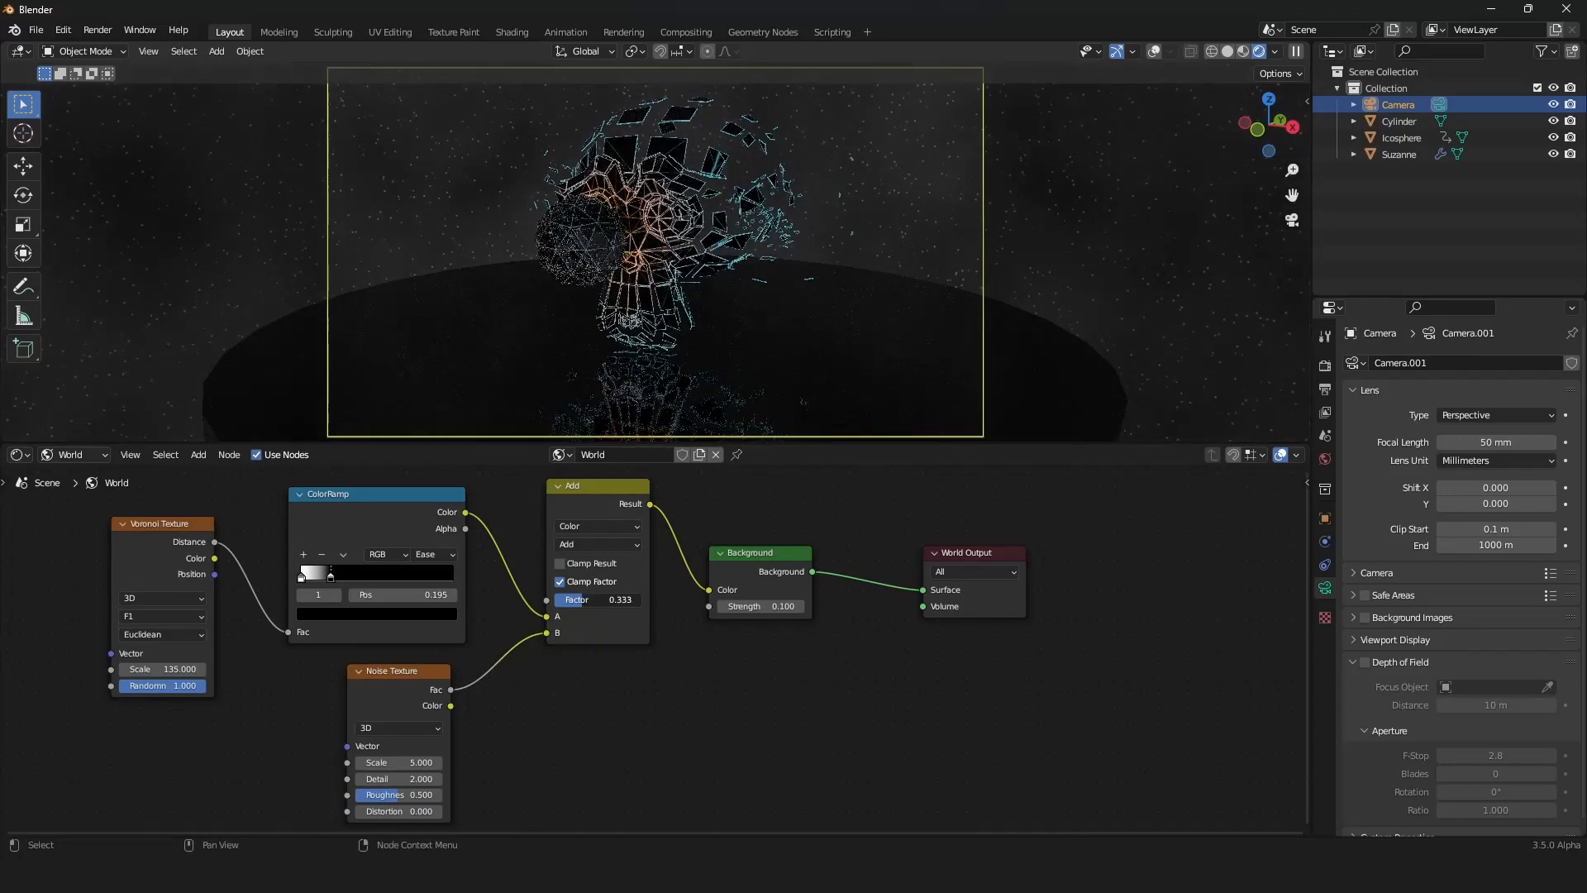
# Step: Insert a second ColorRamp with Ease interpolation between the Noise Texture and the Add node
pyautogui.scroll(-2, 568, 723)
pyautogui.moveTo(569, 722); pyautogui.dragTo(581, 707, button='middle')
pyautogui.hotkey('shift', 'a')
pyautogui.click(533, 567)
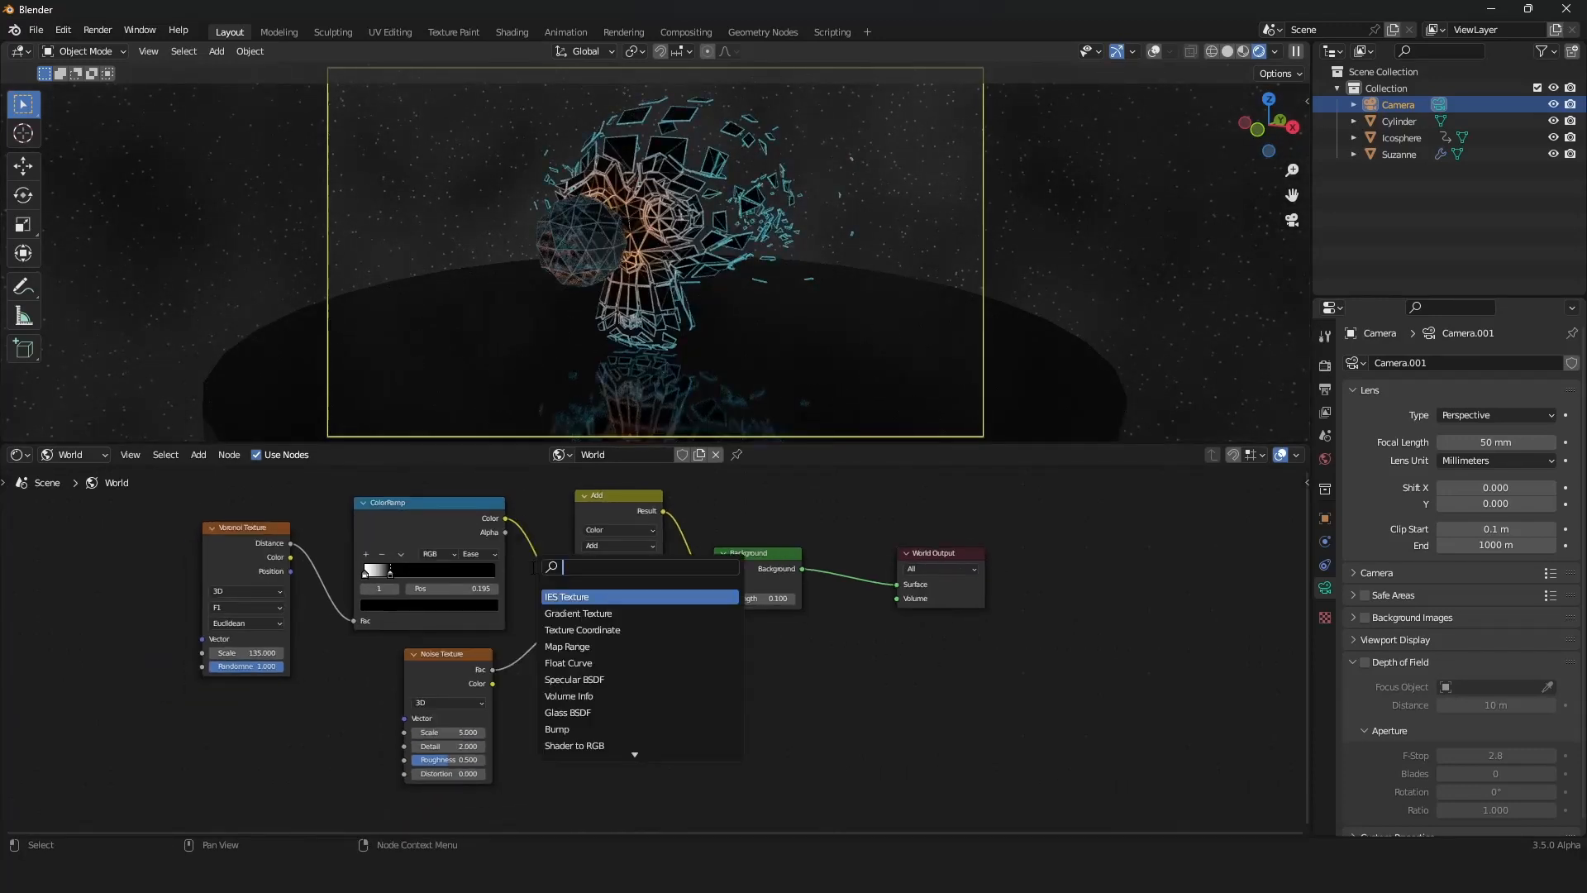
pyautogui.write('color ramp')
pyautogui.press('Return')
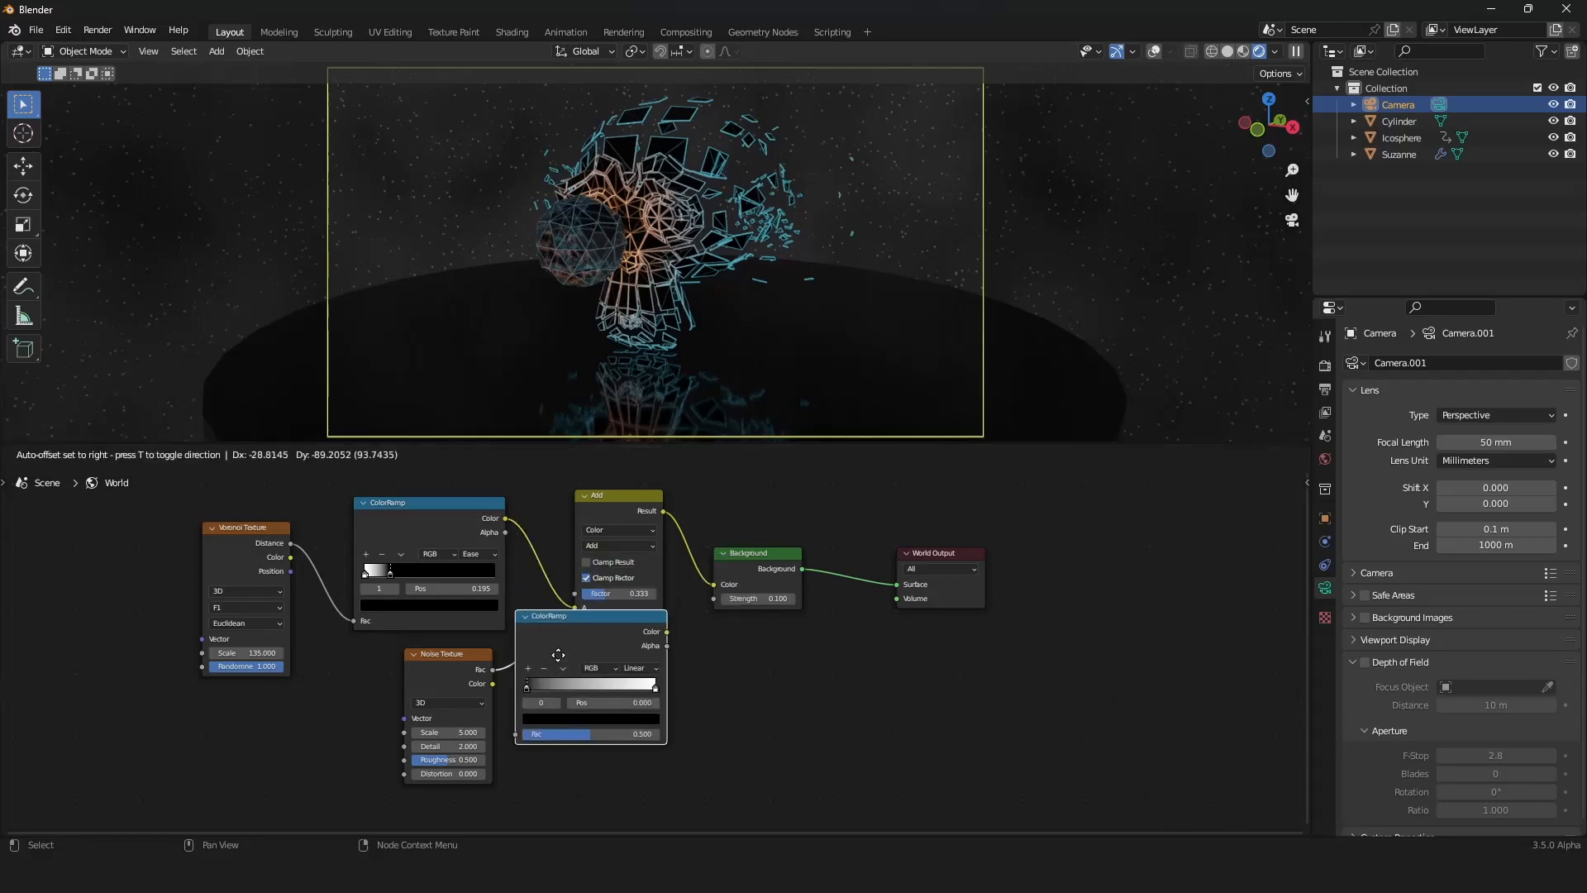
pyautogui.click(608, 655)
pyautogui.scroll(2, 646, 716)
pyautogui.click(673, 681)
pyautogui.click(676, 696)
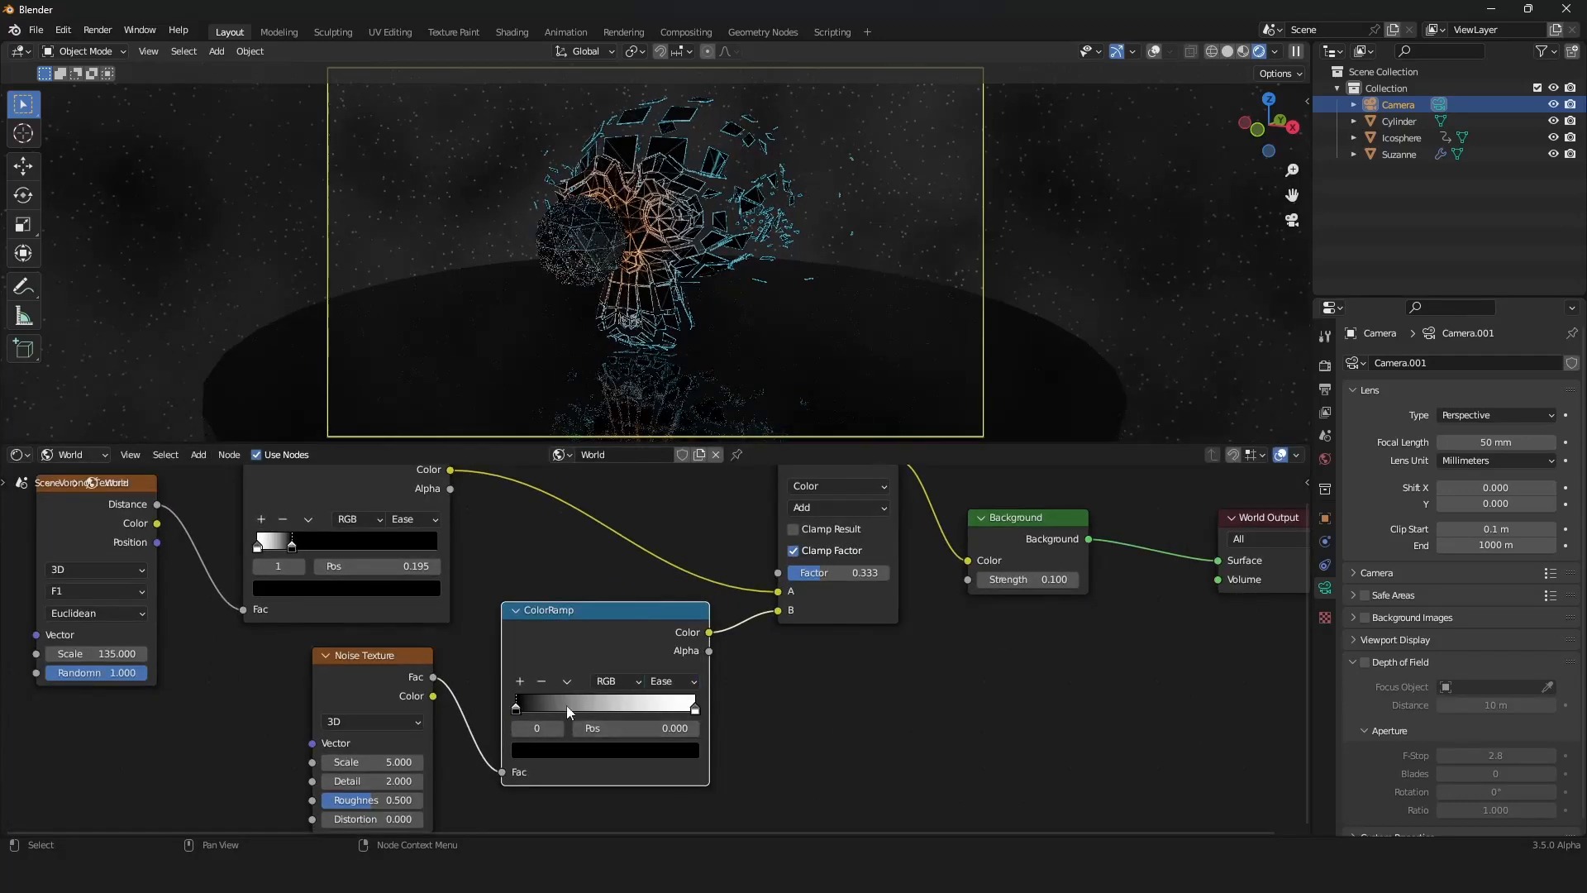
# Step: Move the noise ColorRamp's black stop to 0.123 and color its end stop light blue
pyautogui.moveTo(567, 707); pyautogui.dragTo(589, 709)
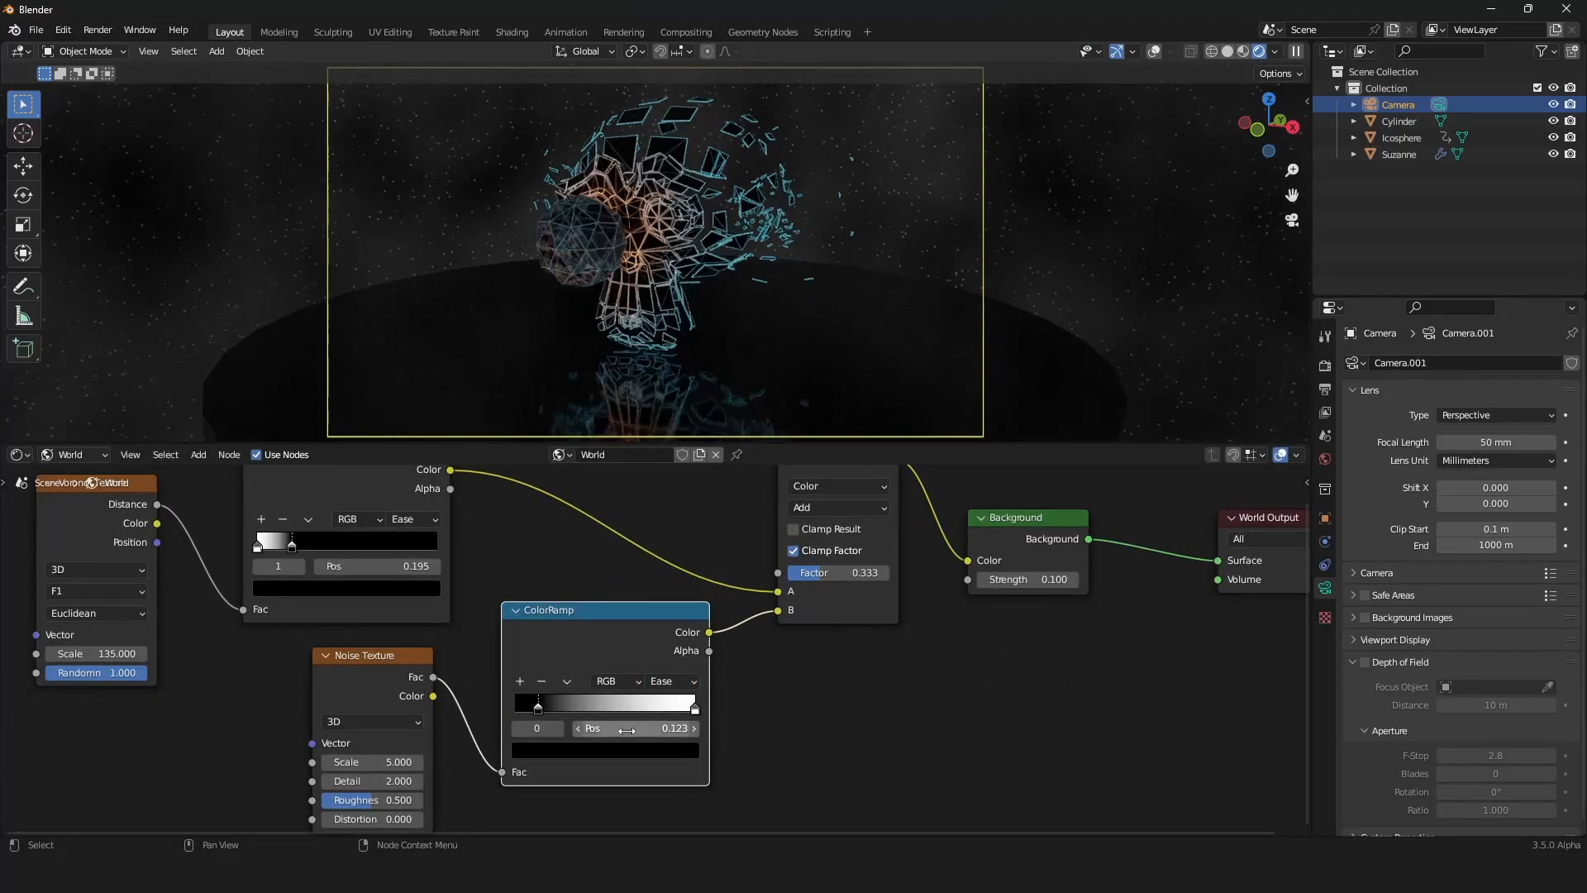
pyautogui.click(694, 708)
pyautogui.click(603, 749)
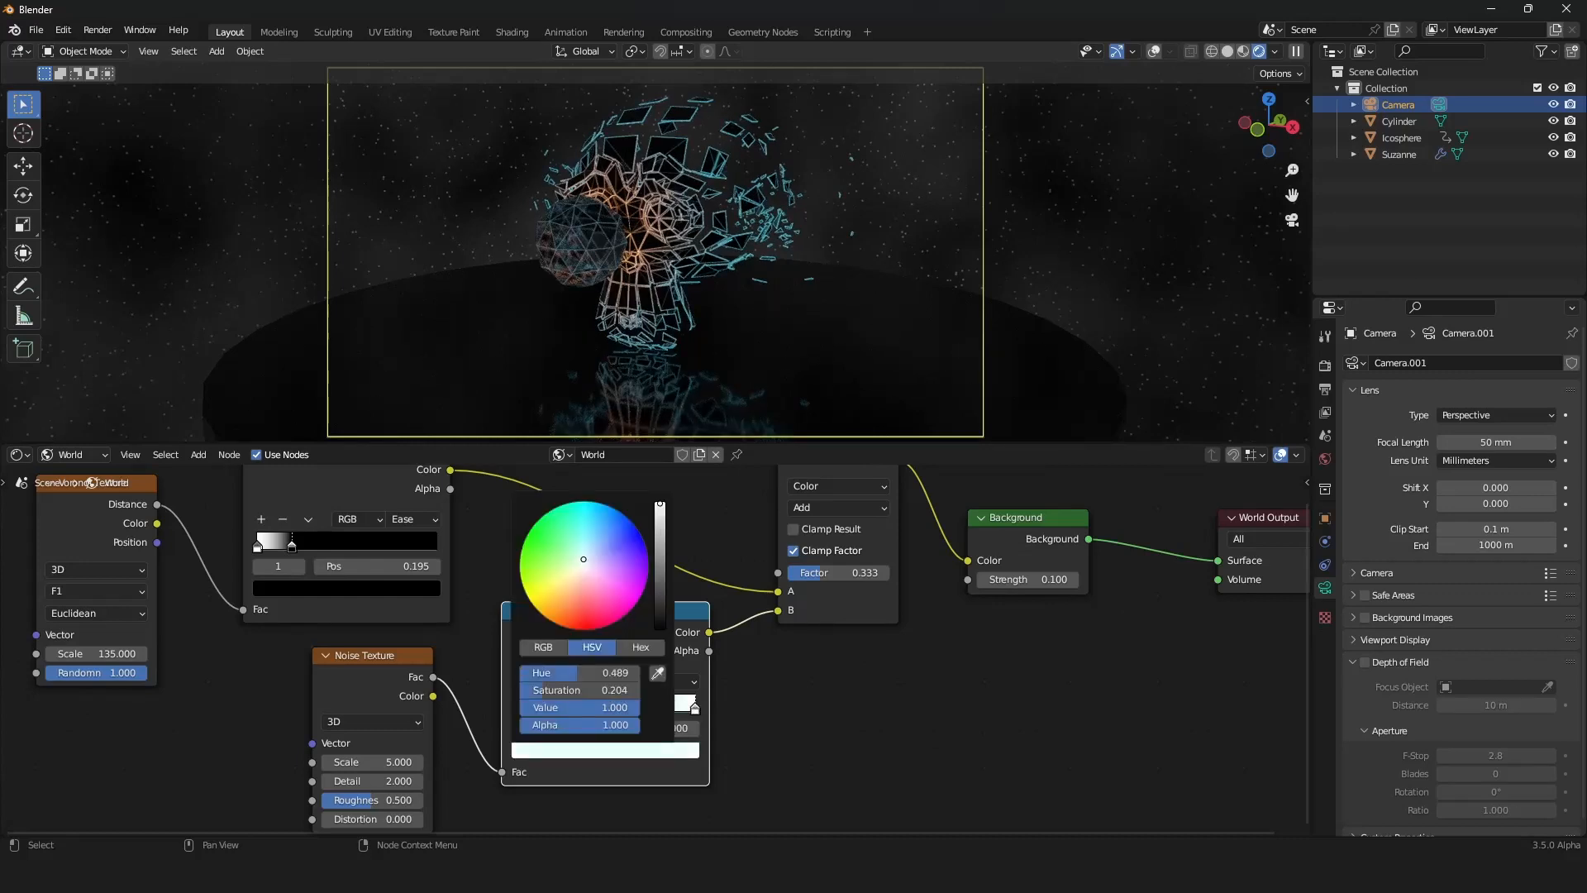
pyautogui.moveTo(583, 560); pyautogui.dragTo(594, 548)
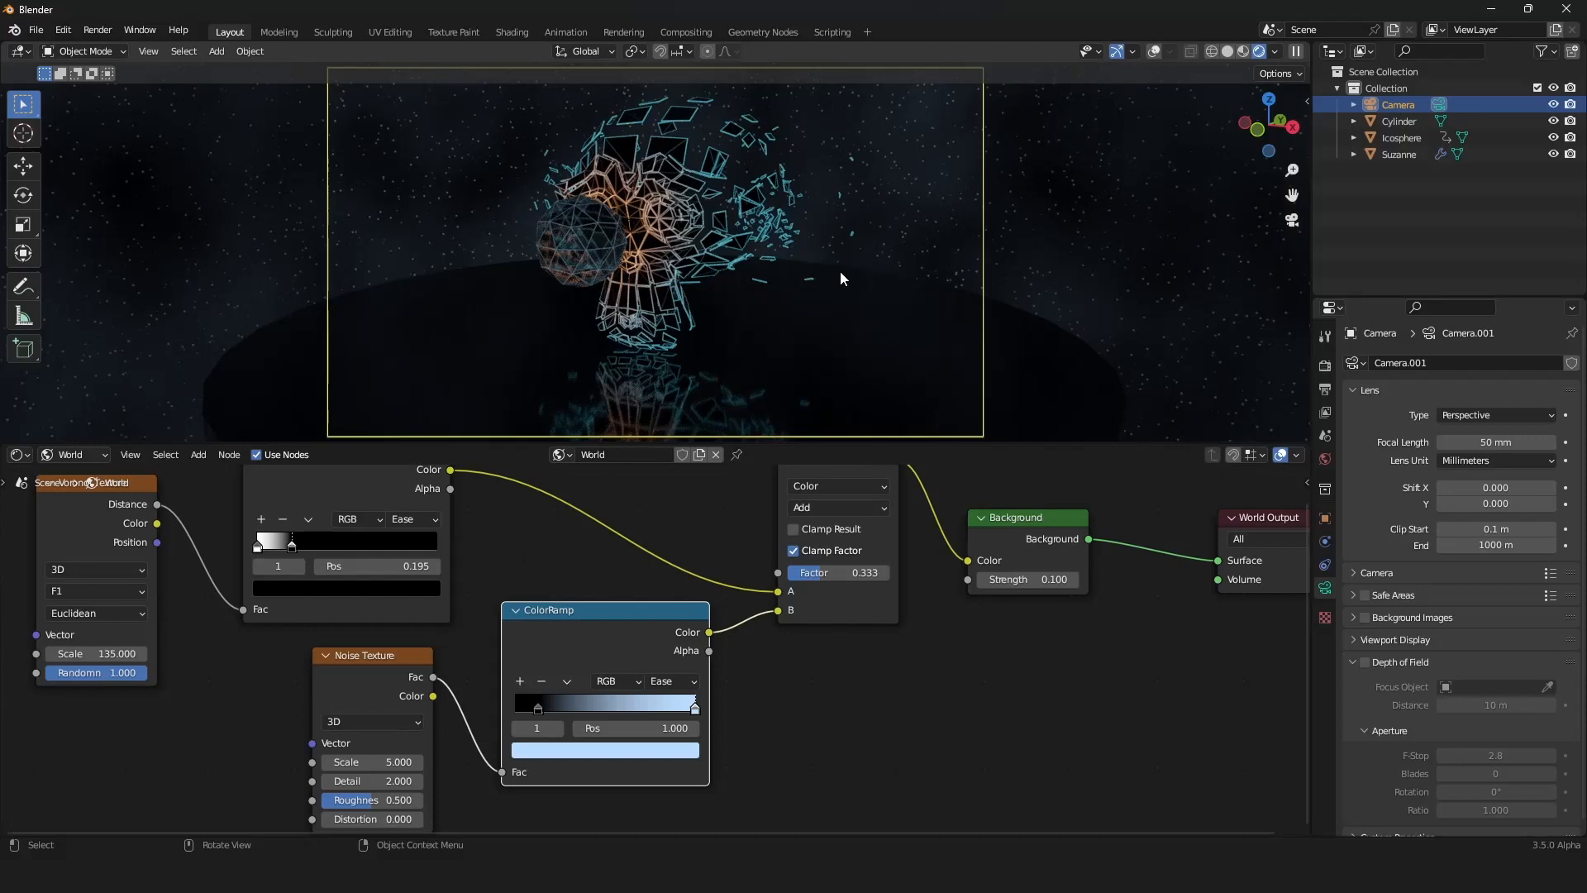
# Step: Set the Noise Texture's Scale to 3
pyautogui.moveTo(398, 742); pyautogui.dragTo(450, 654, button='middle')
pyautogui.click(447, 673)
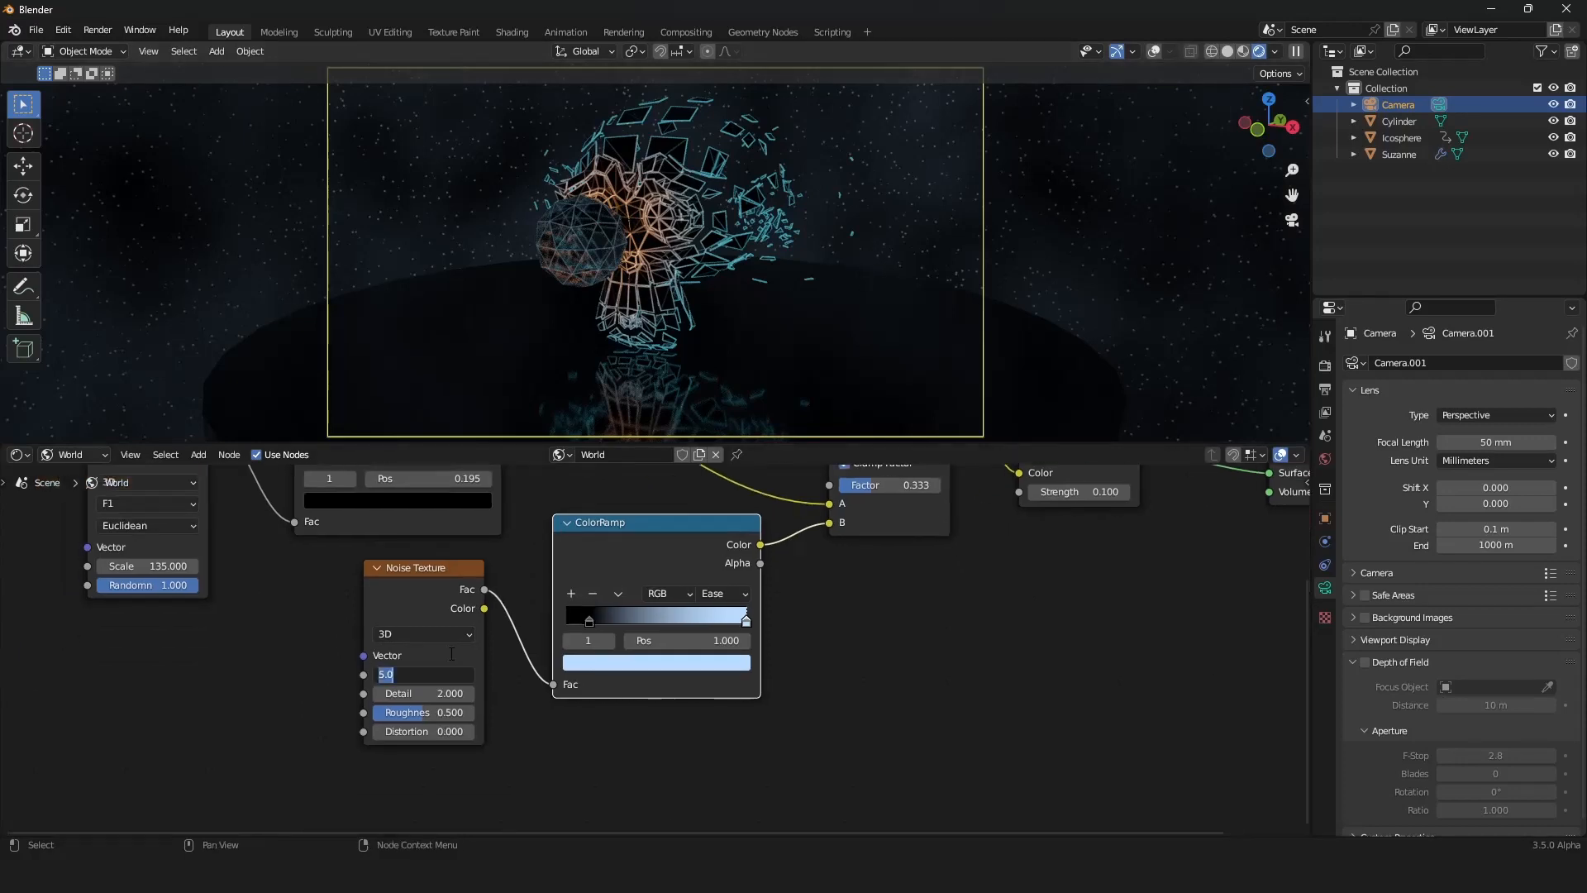
pyautogui.write('3')
pyautogui.press('Return')
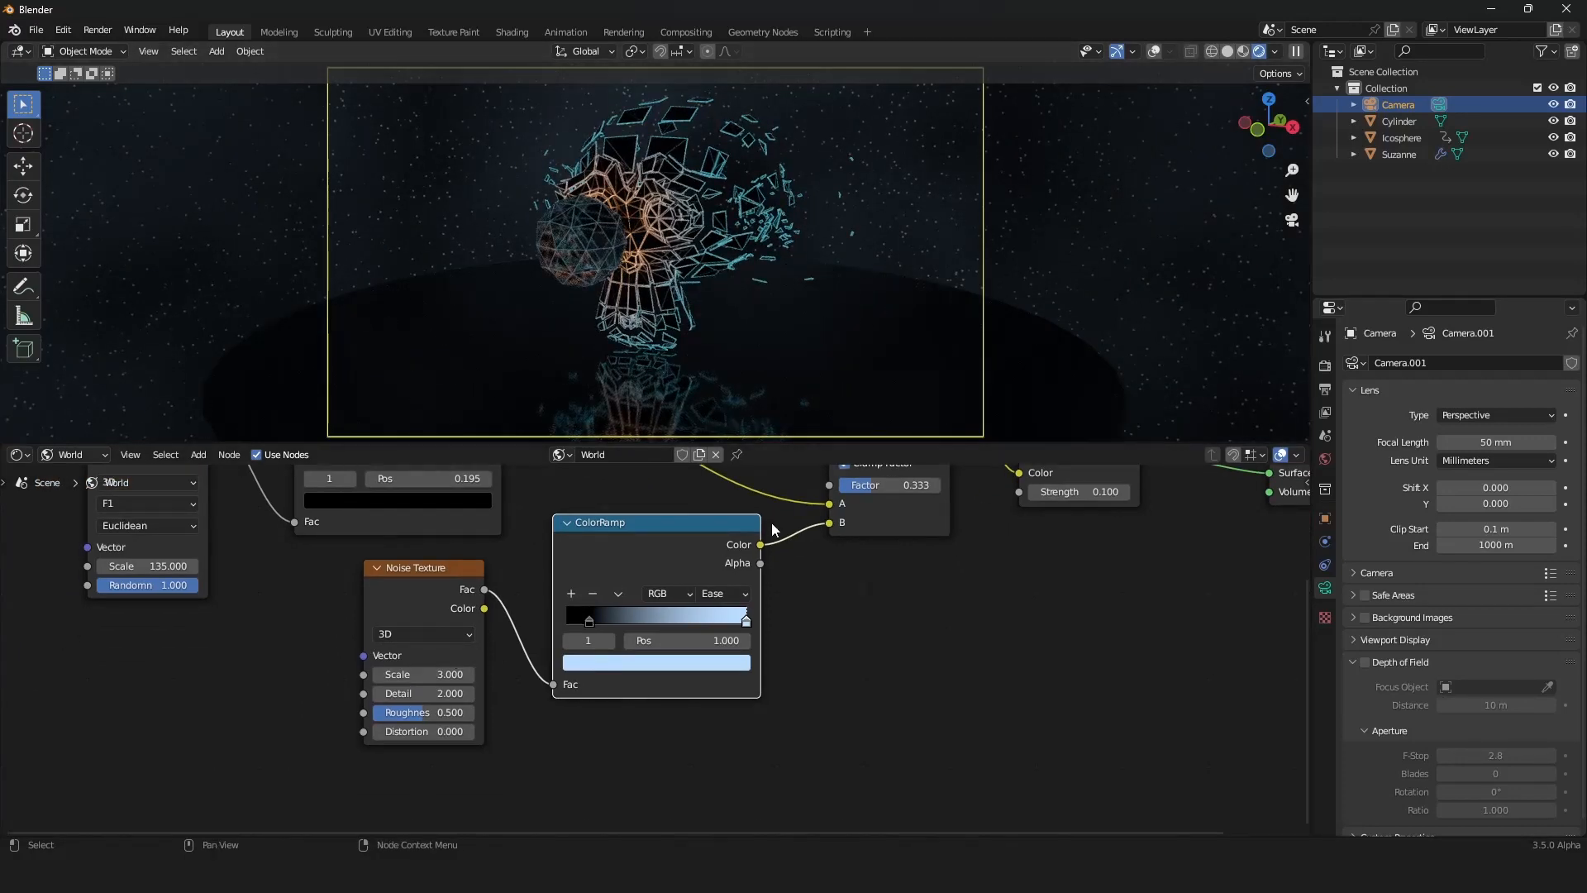
# Step: Add a darker blue stop at 0.361 to the noise ColorRamp and move its light blue stop inward
pyautogui.scroll(-3, 744, 554)
pyautogui.moveTo(744, 554); pyautogui.dragTo(640, 621, button='middle')
pyautogui.scroll(2, 640, 622)
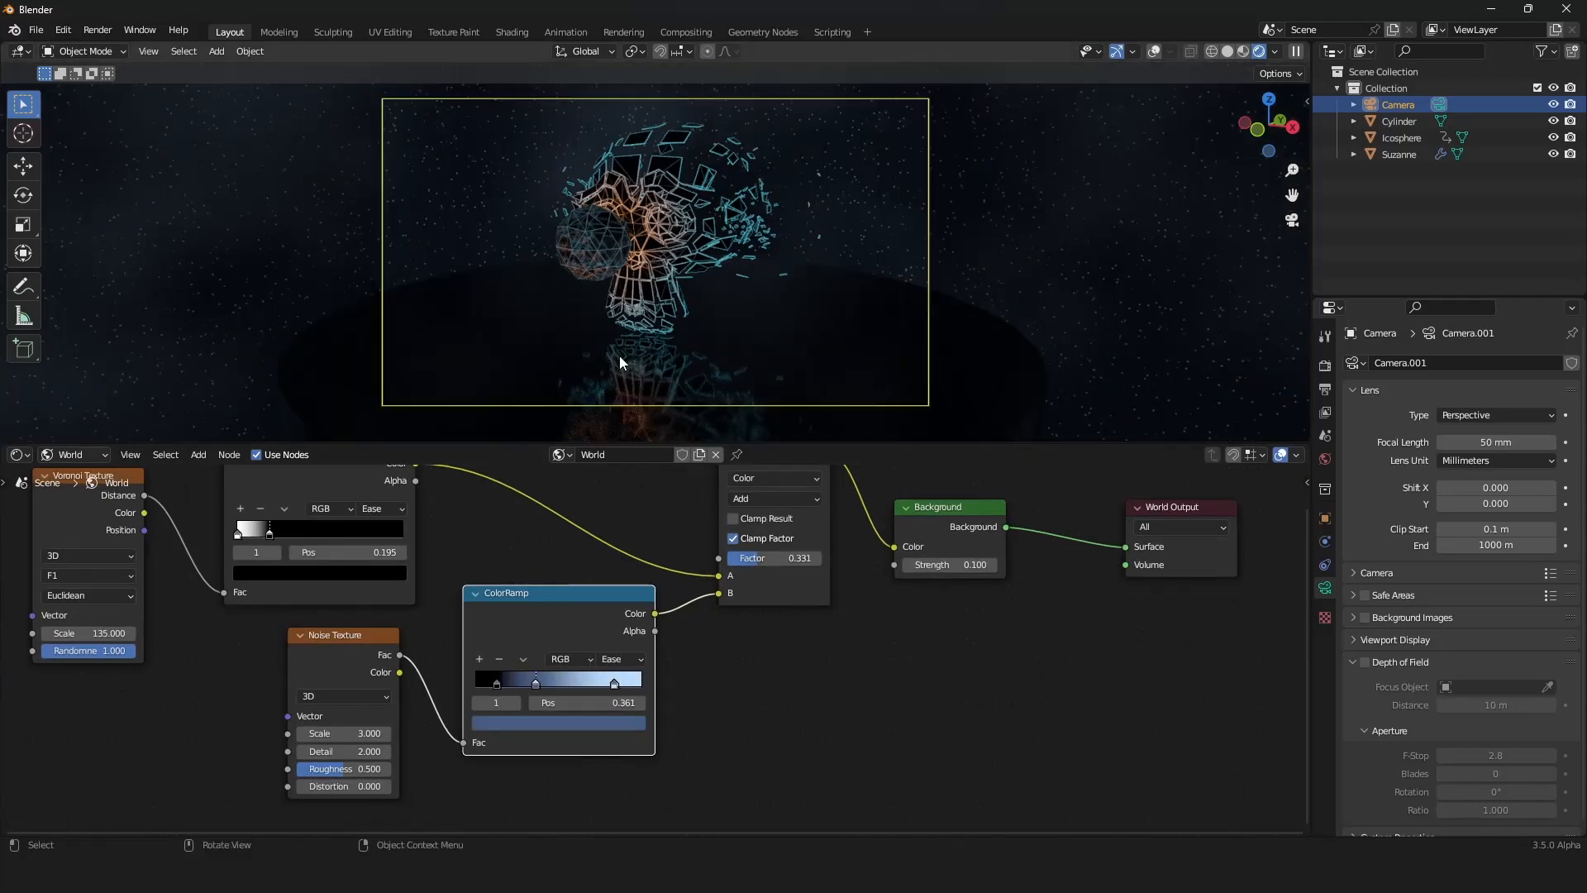
# Step: Turn off render denoising and set the render's Max Samples to 300
pyautogui.click(1325, 365)
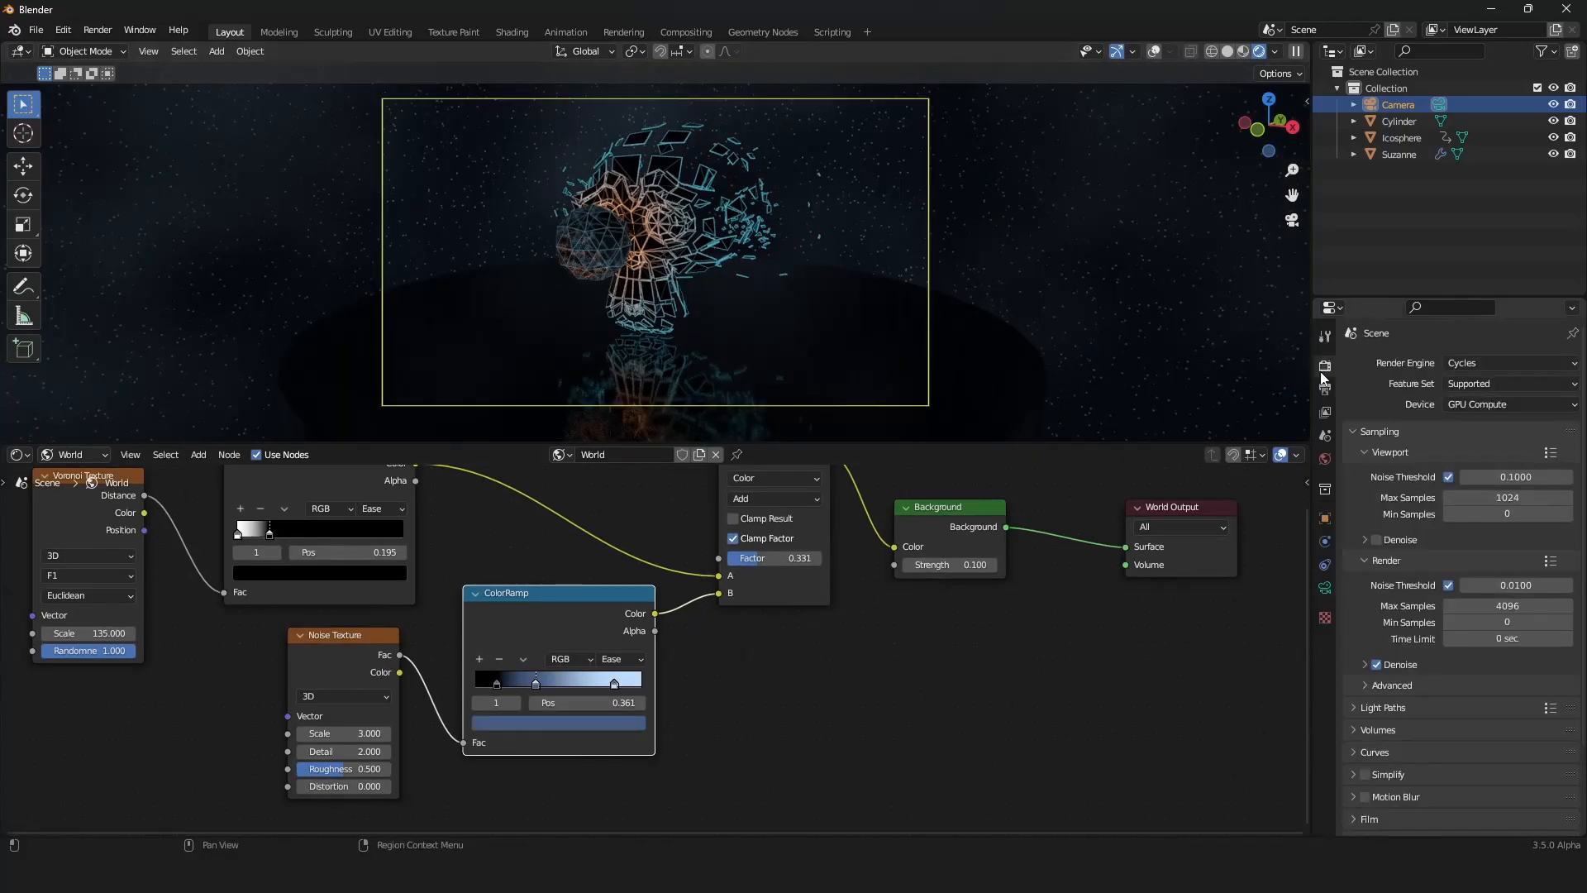
pyautogui.click(1376, 664)
pyautogui.doubleClick(1536, 609)
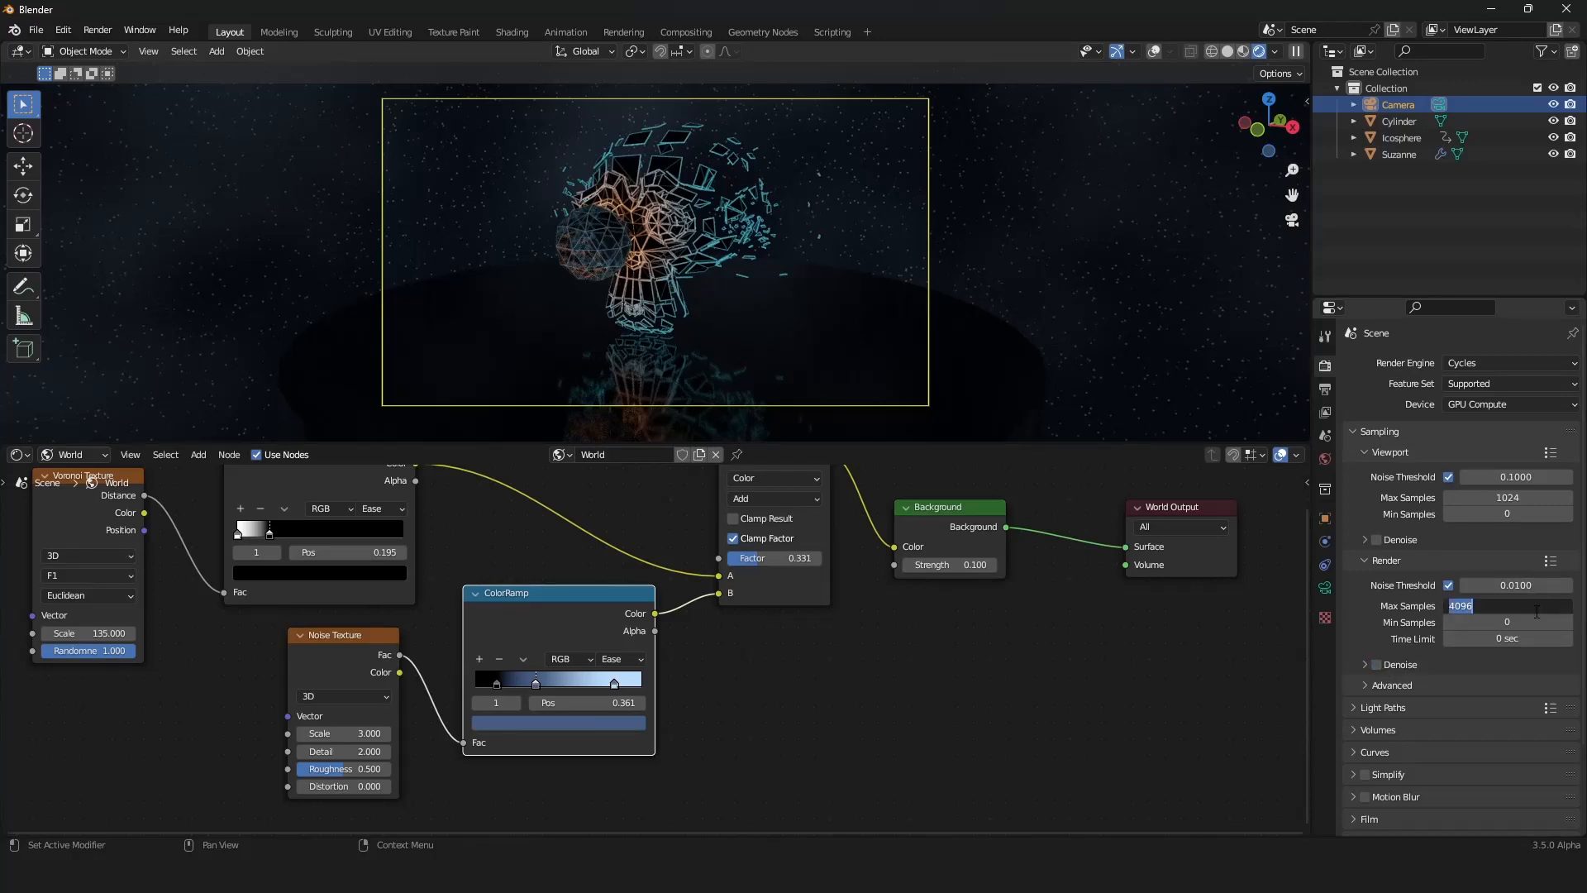
pyautogui.write('300')
pyautogui.press('Return')
# Step: Limit the total light path bounces to 3
pyautogui.scroll(-3, 1447, 645)
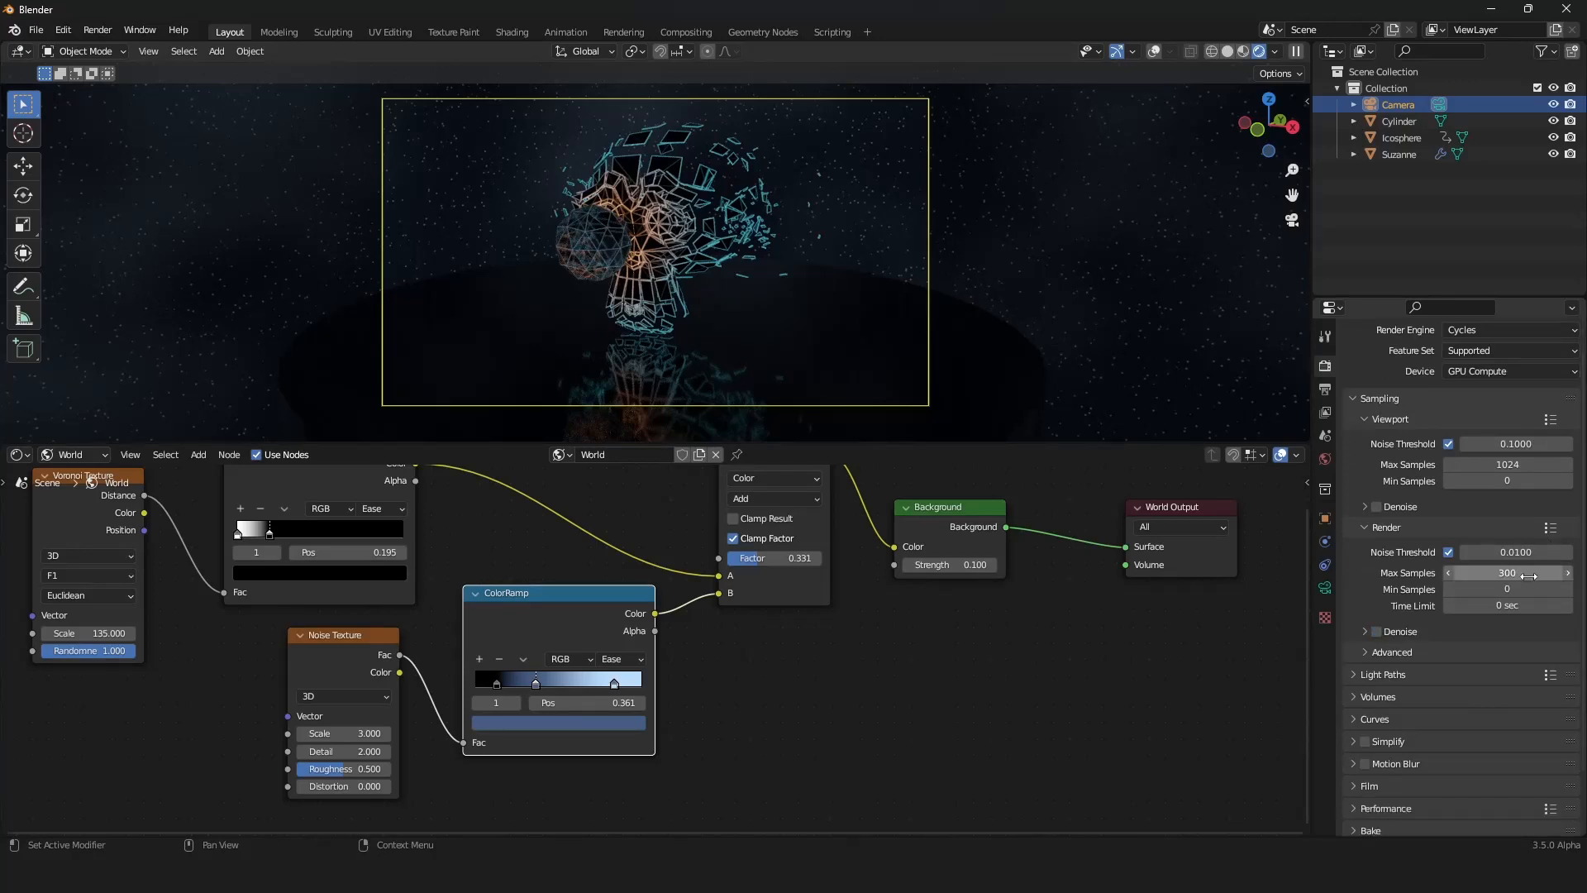
pyautogui.click(1355, 601)
pyautogui.doubleClick(1483, 646)
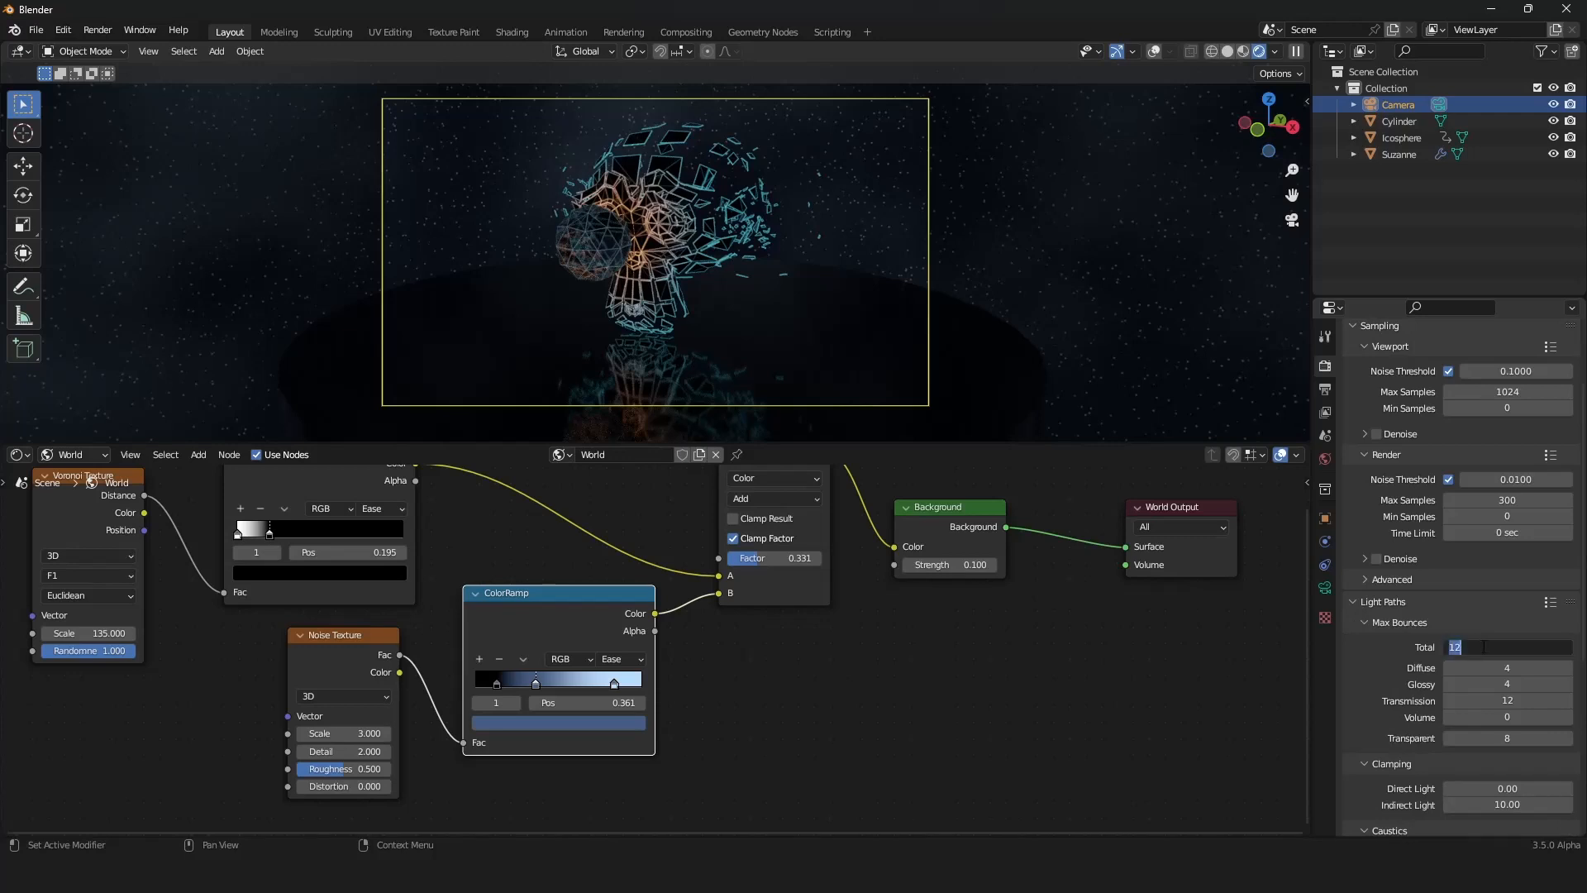
pyautogui.write('3')
pyautogui.press('Return')
# Step: Disable reflective and refractive caustics and enable Fast GI Approximation with both viewport and render bounces set to 2
pyautogui.scroll(-5, 1482, 646)
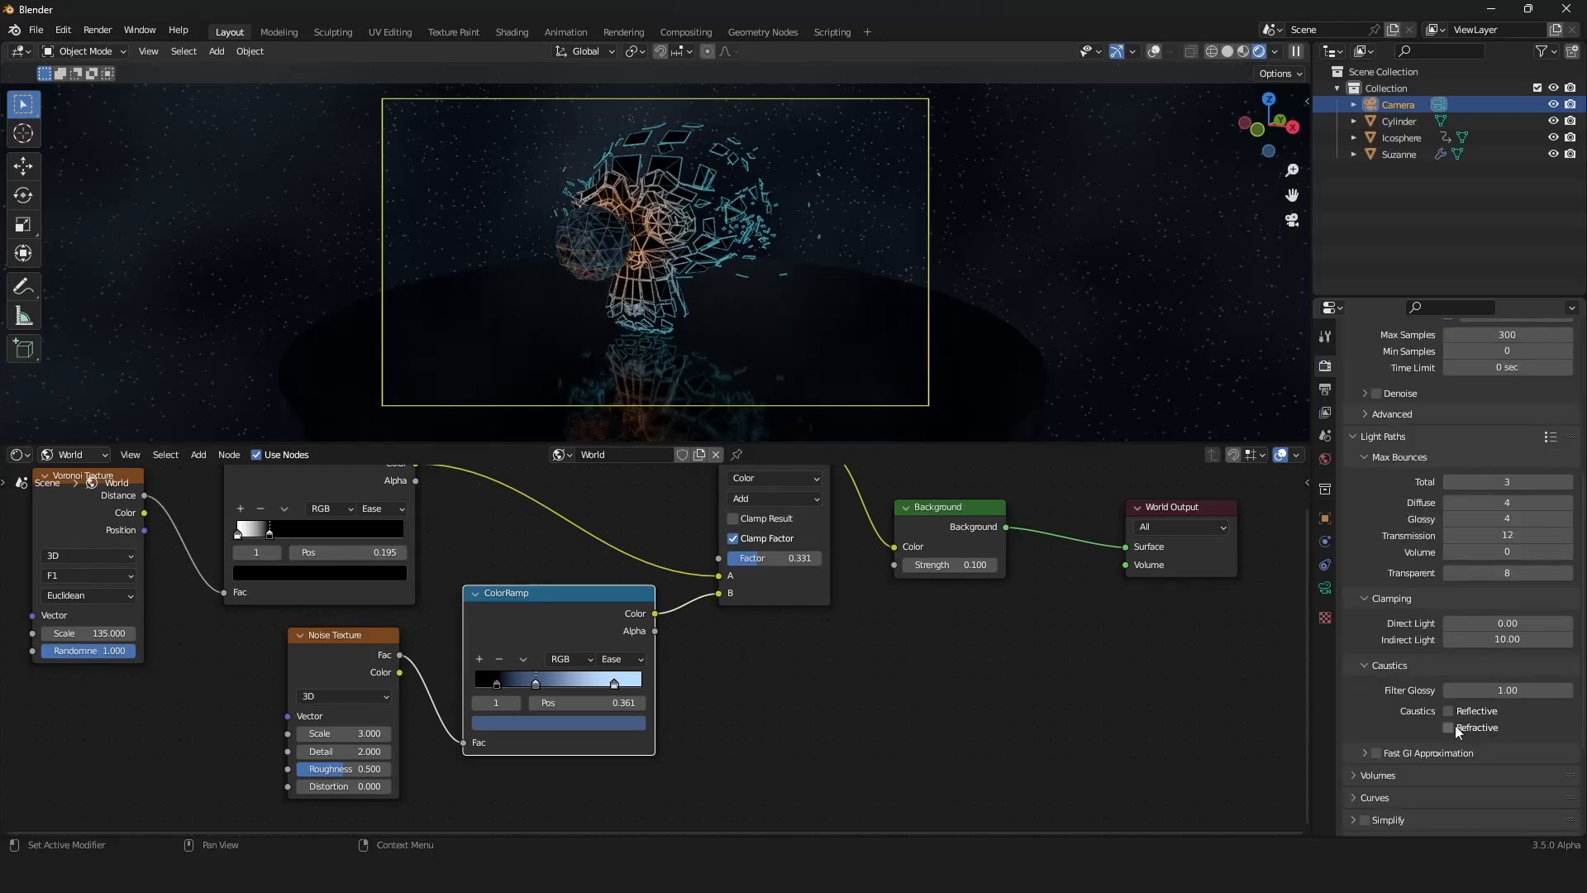
pyautogui.click(1360, 754)
pyautogui.scroll(-4, 1397, 727)
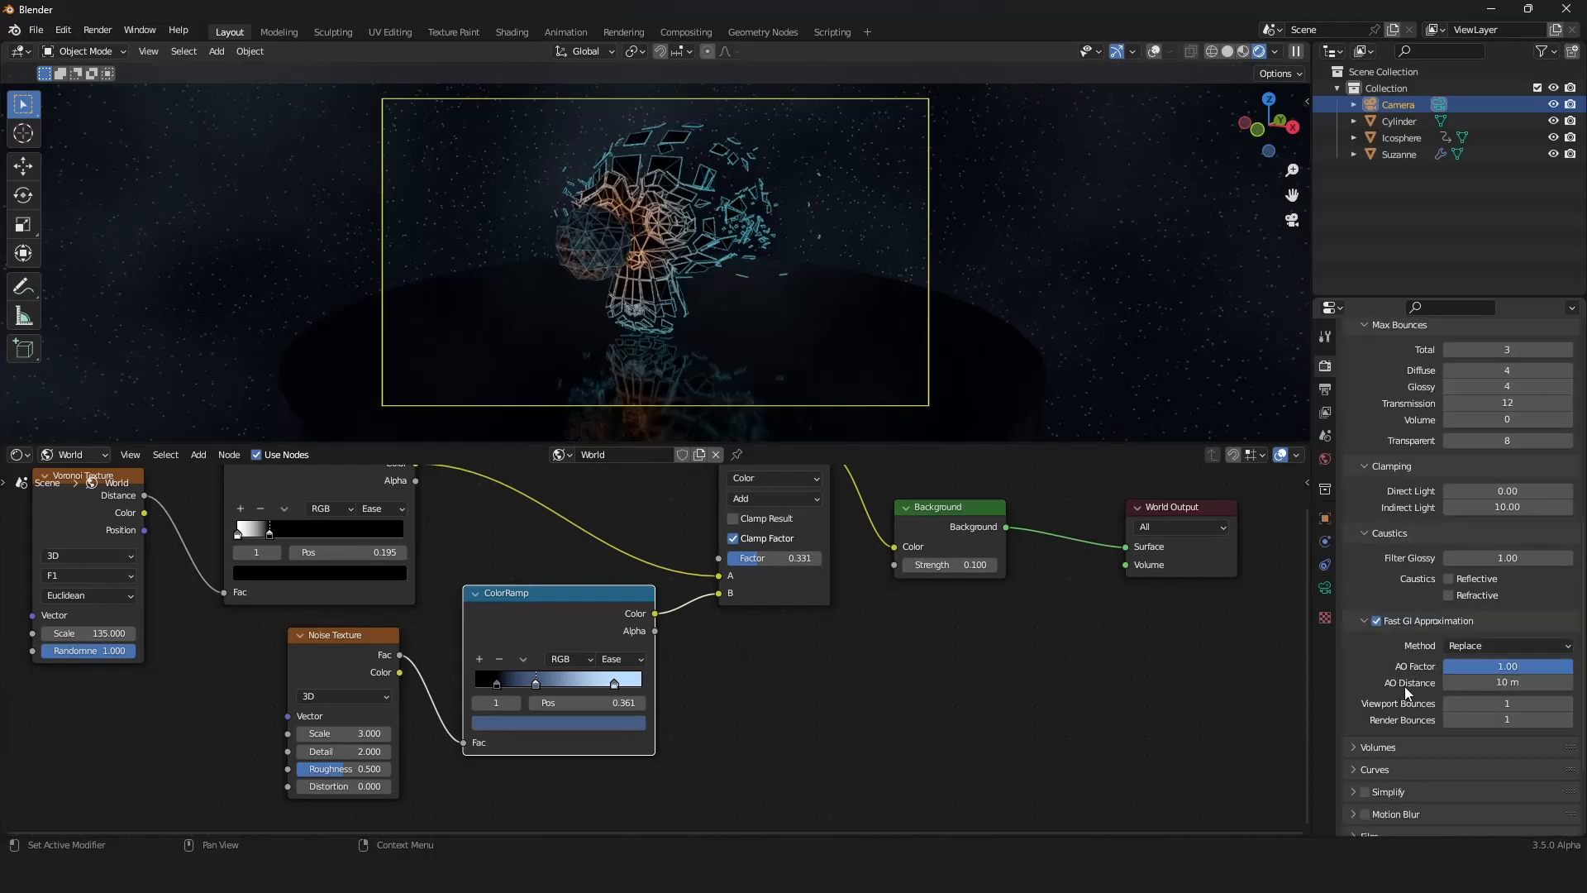
pyautogui.click(1504, 701)
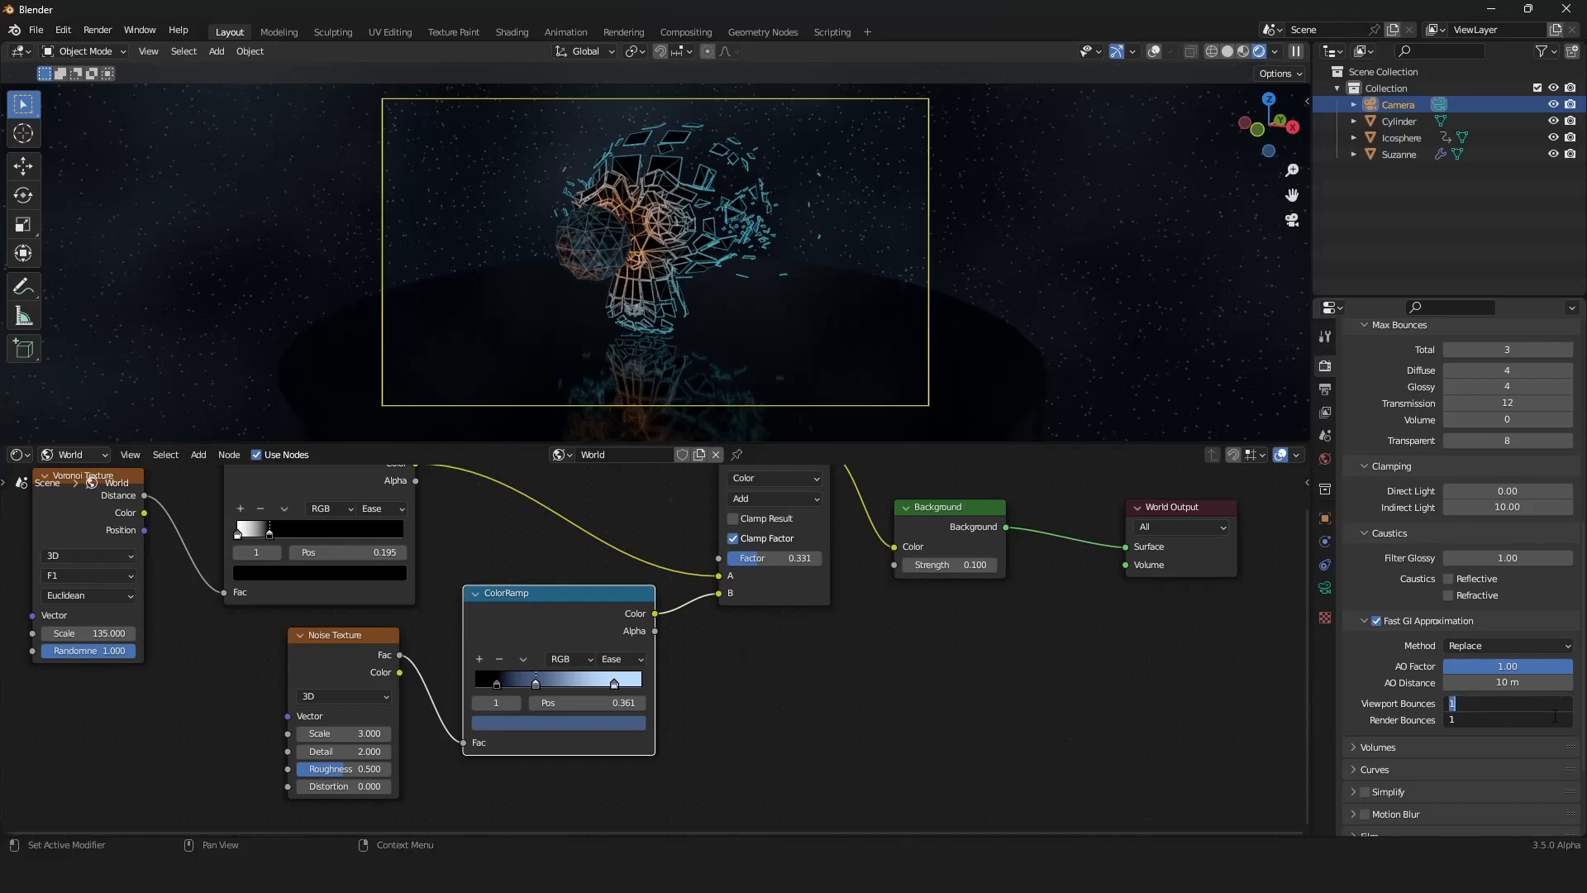
pyautogui.write('2')
pyautogui.press('Return')
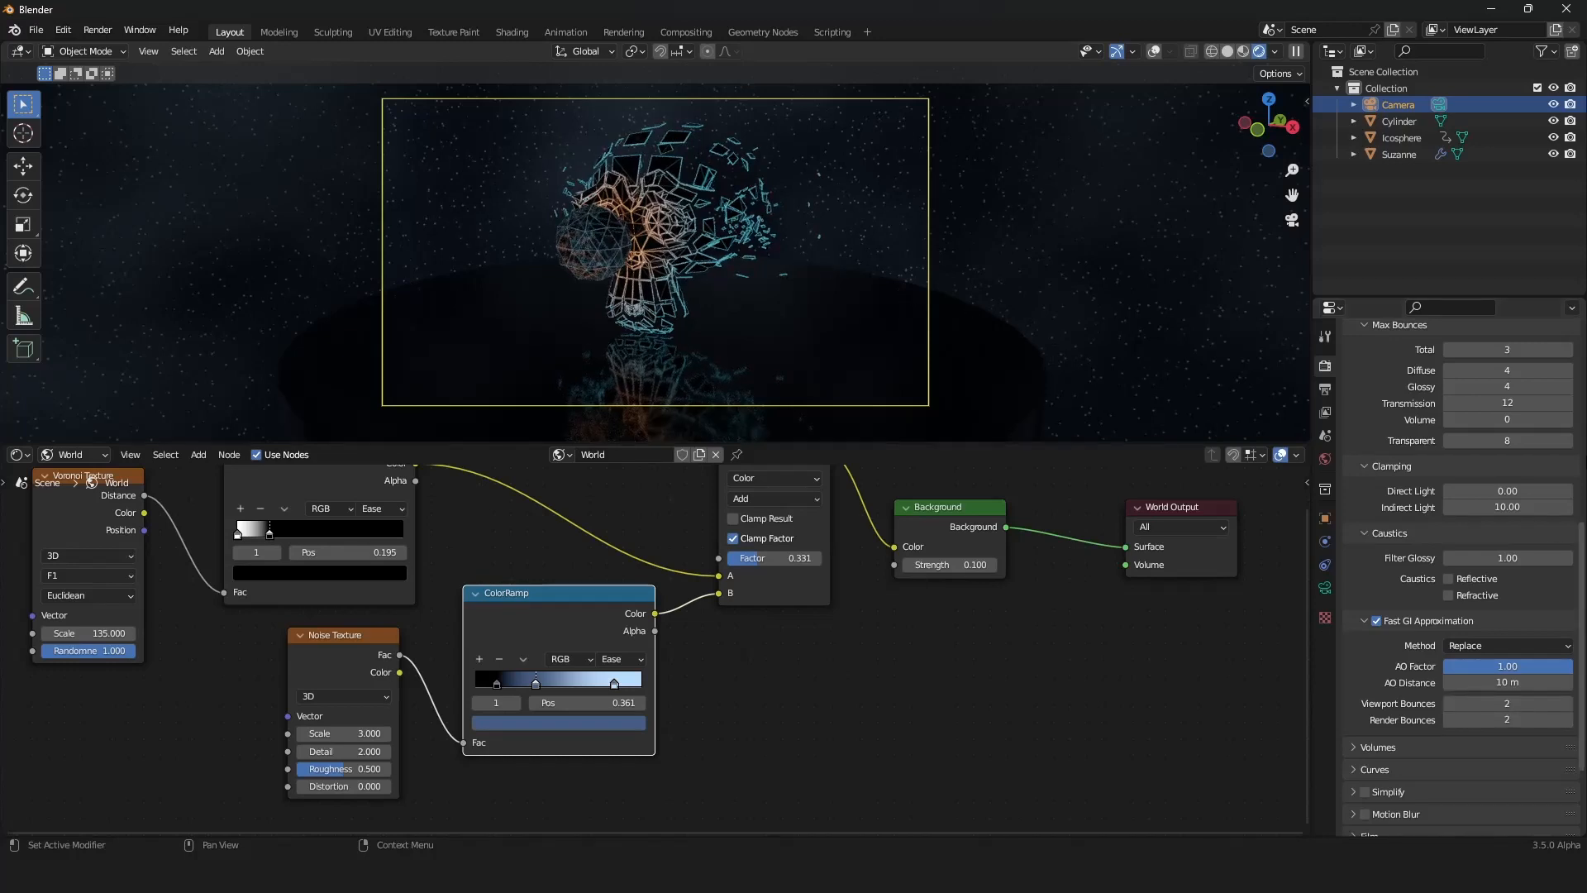
# Step: Enable Persistent Data for the final render in the performance settings
pyautogui.scroll(-4, 1378, 521)
pyautogui.click(1375, 735)
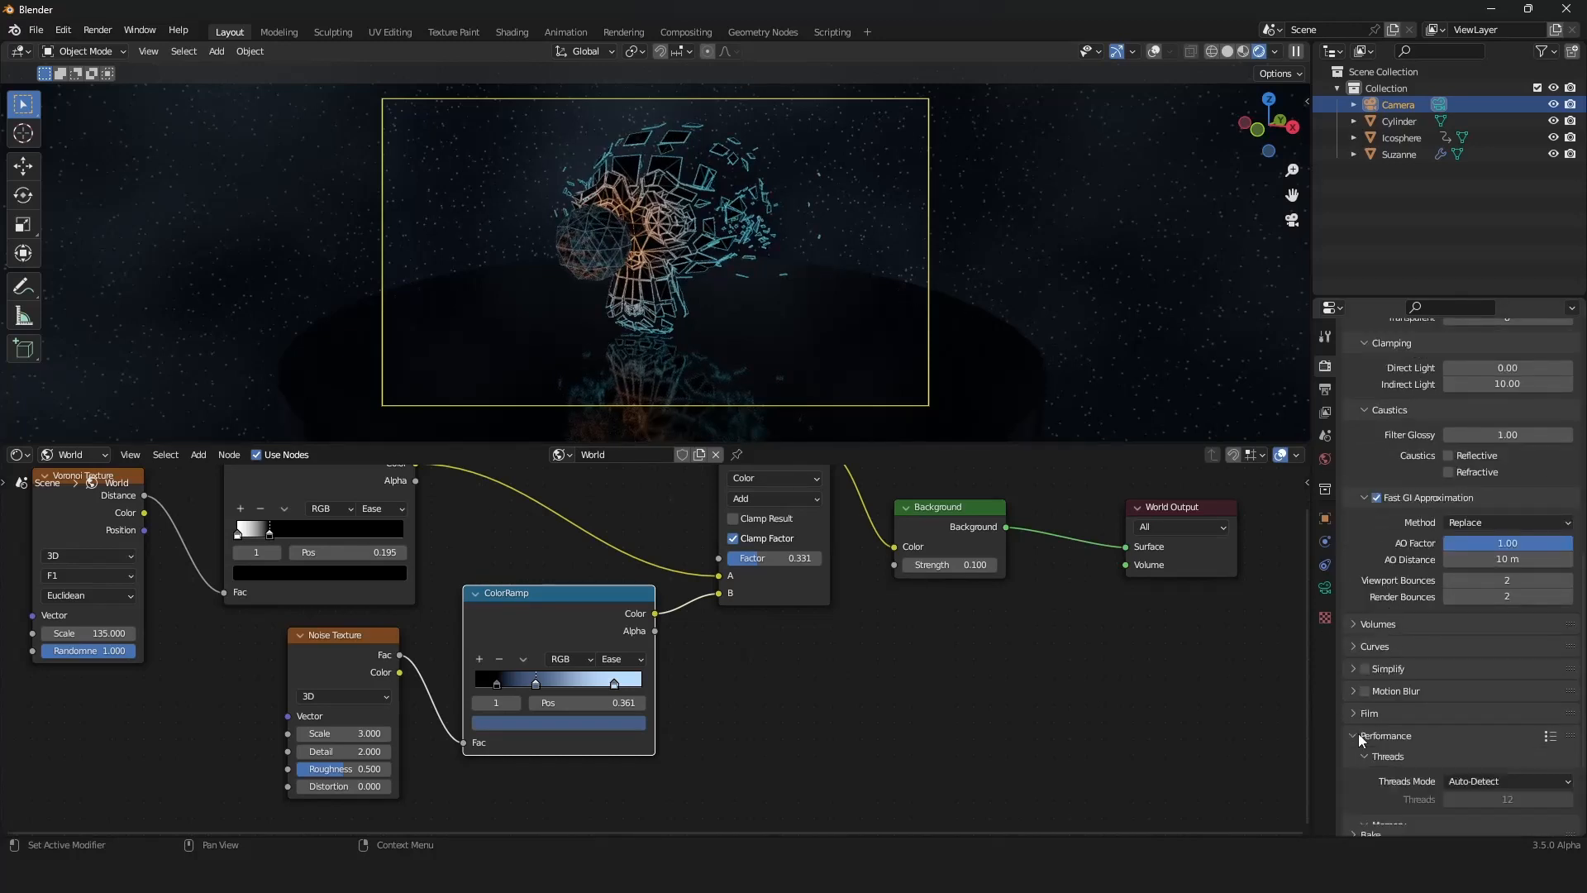
pyautogui.scroll(-5, 1364, 727)
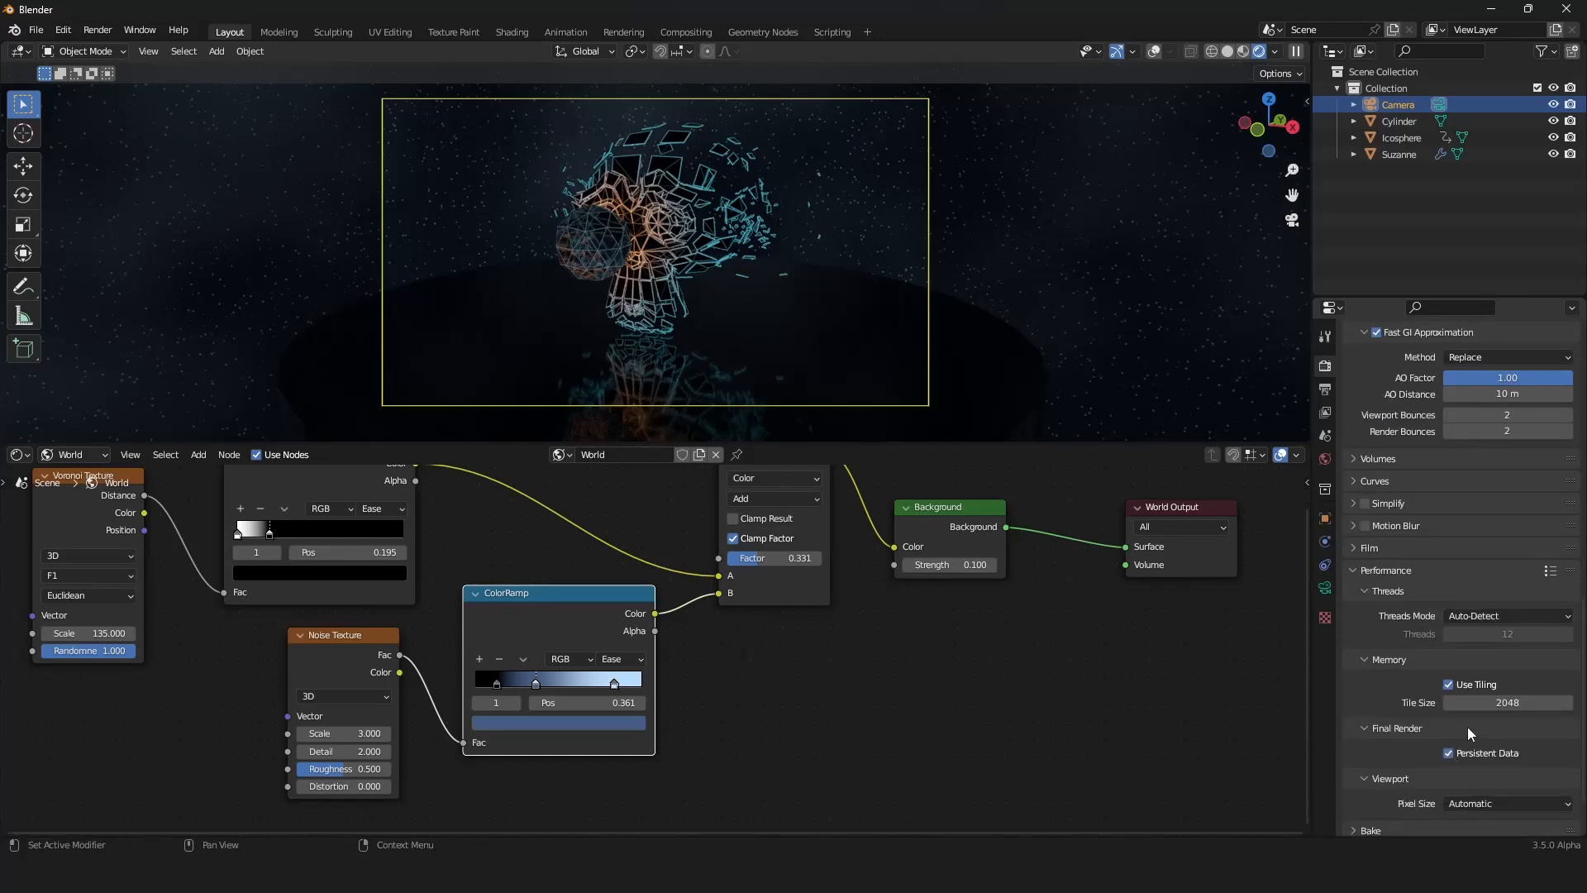
pyautogui.scroll(8, 881, 329)
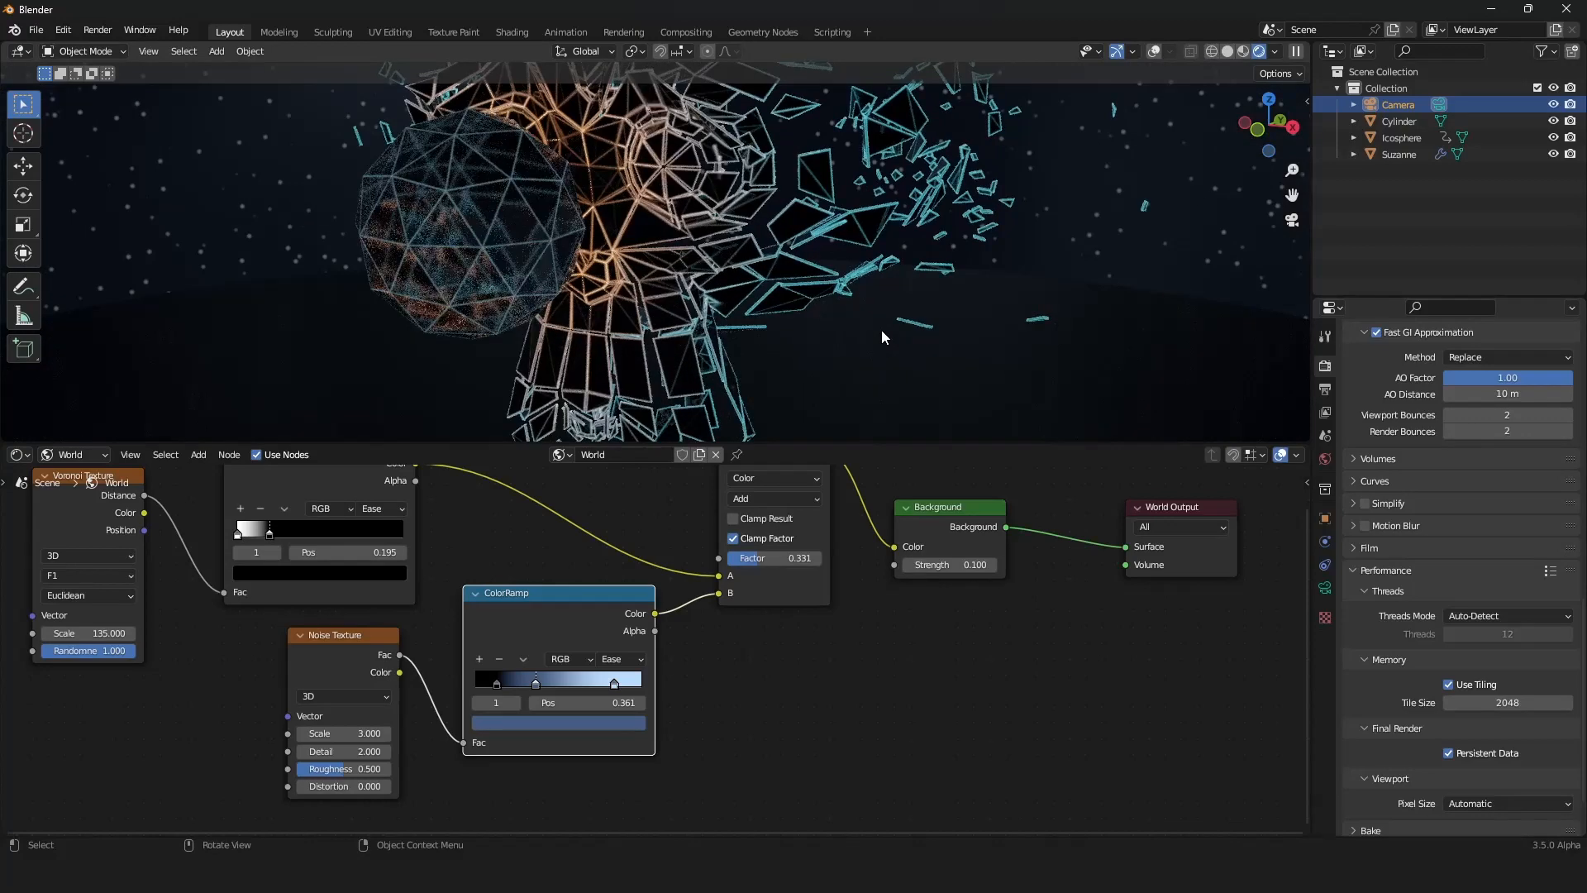
pyautogui.scroll(-8, 881, 329)
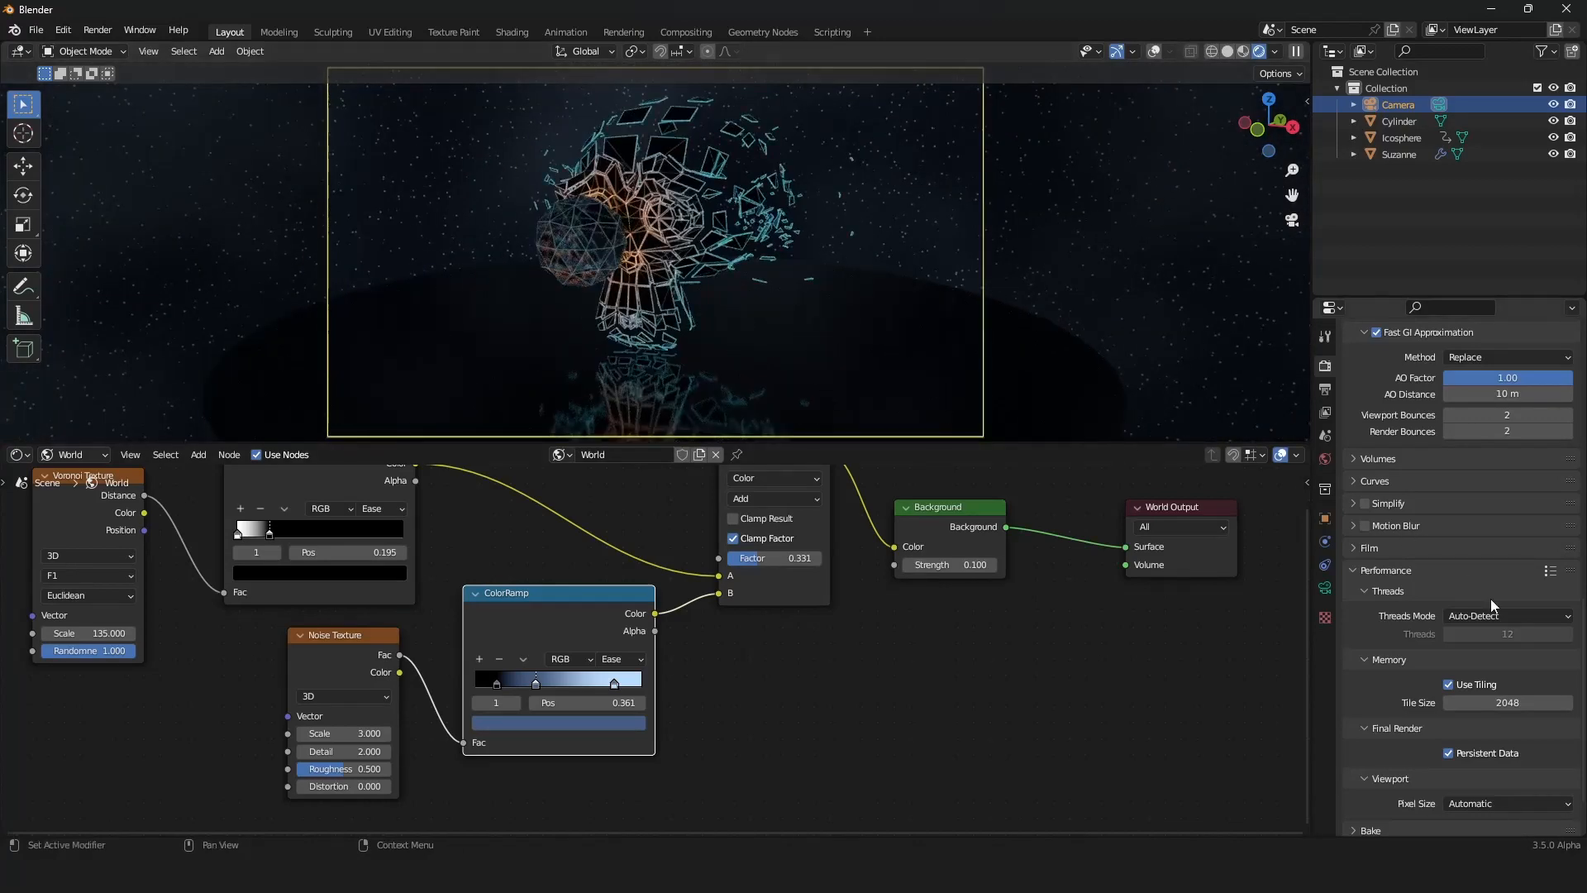
pyautogui.scroll(10, 1397, 628)
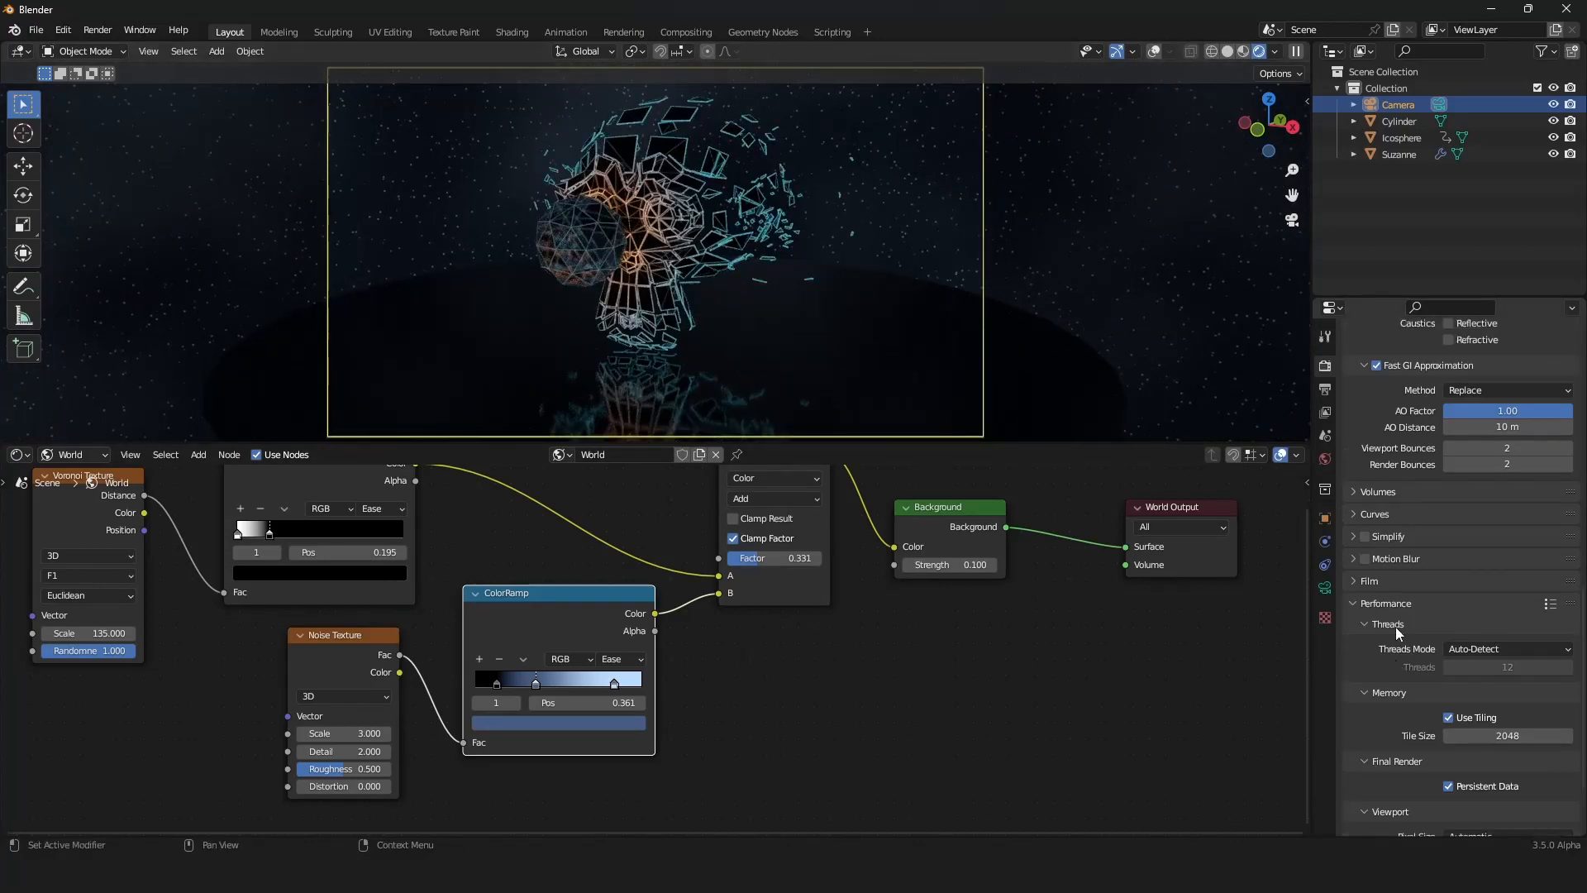
# Step: Check the output resolution and frame range, and test render the current frame
pyautogui.click(1326, 389)
pyautogui.scroll(2, 1364, 393)
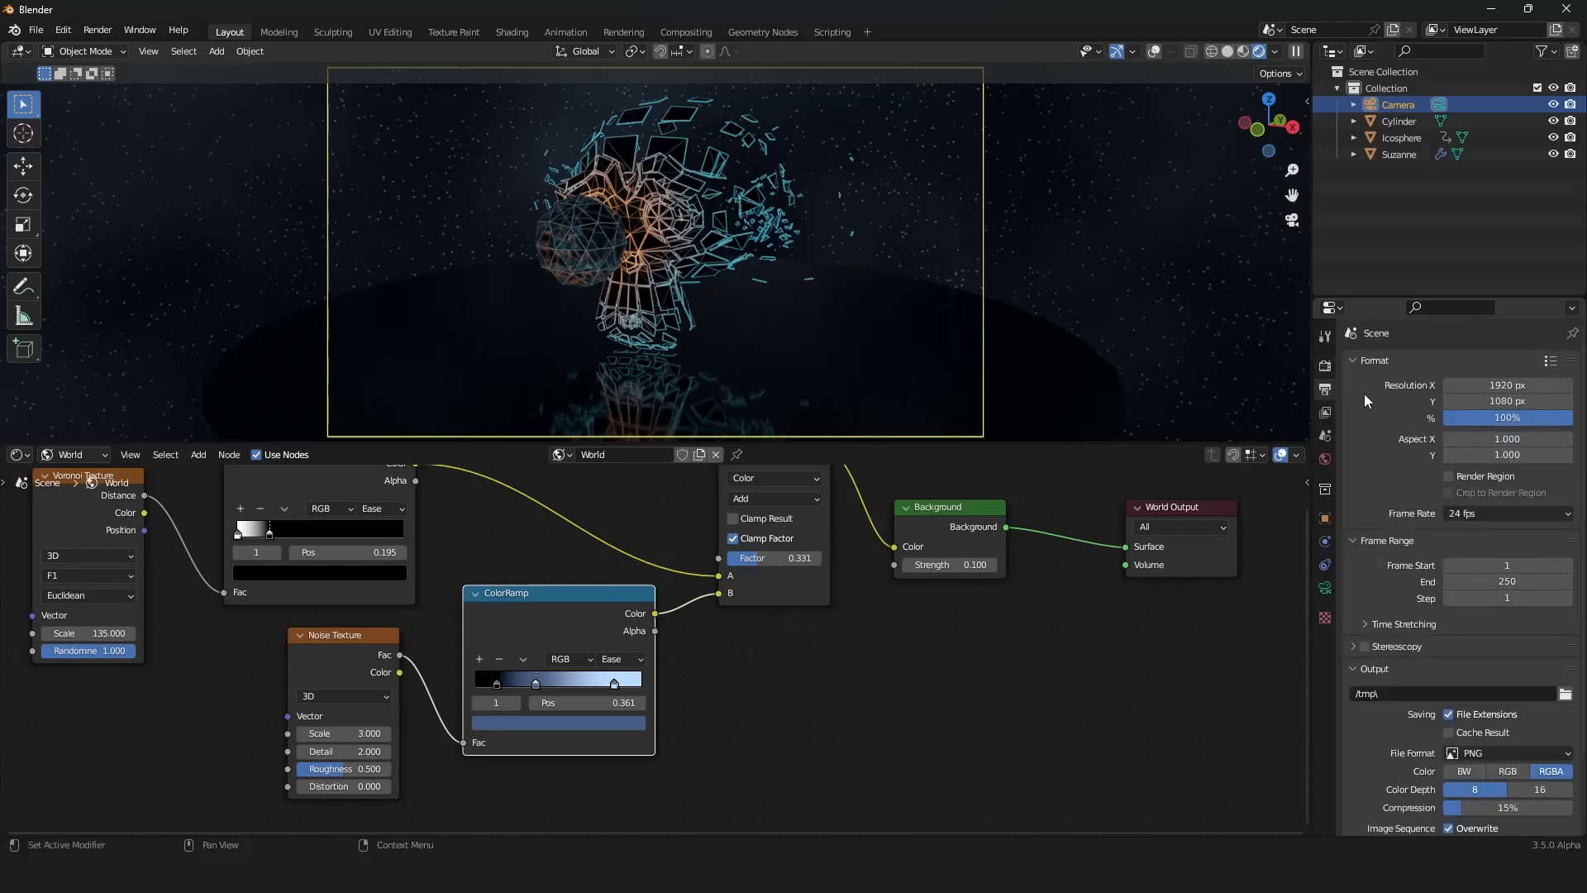
pyautogui.click(1326, 366)
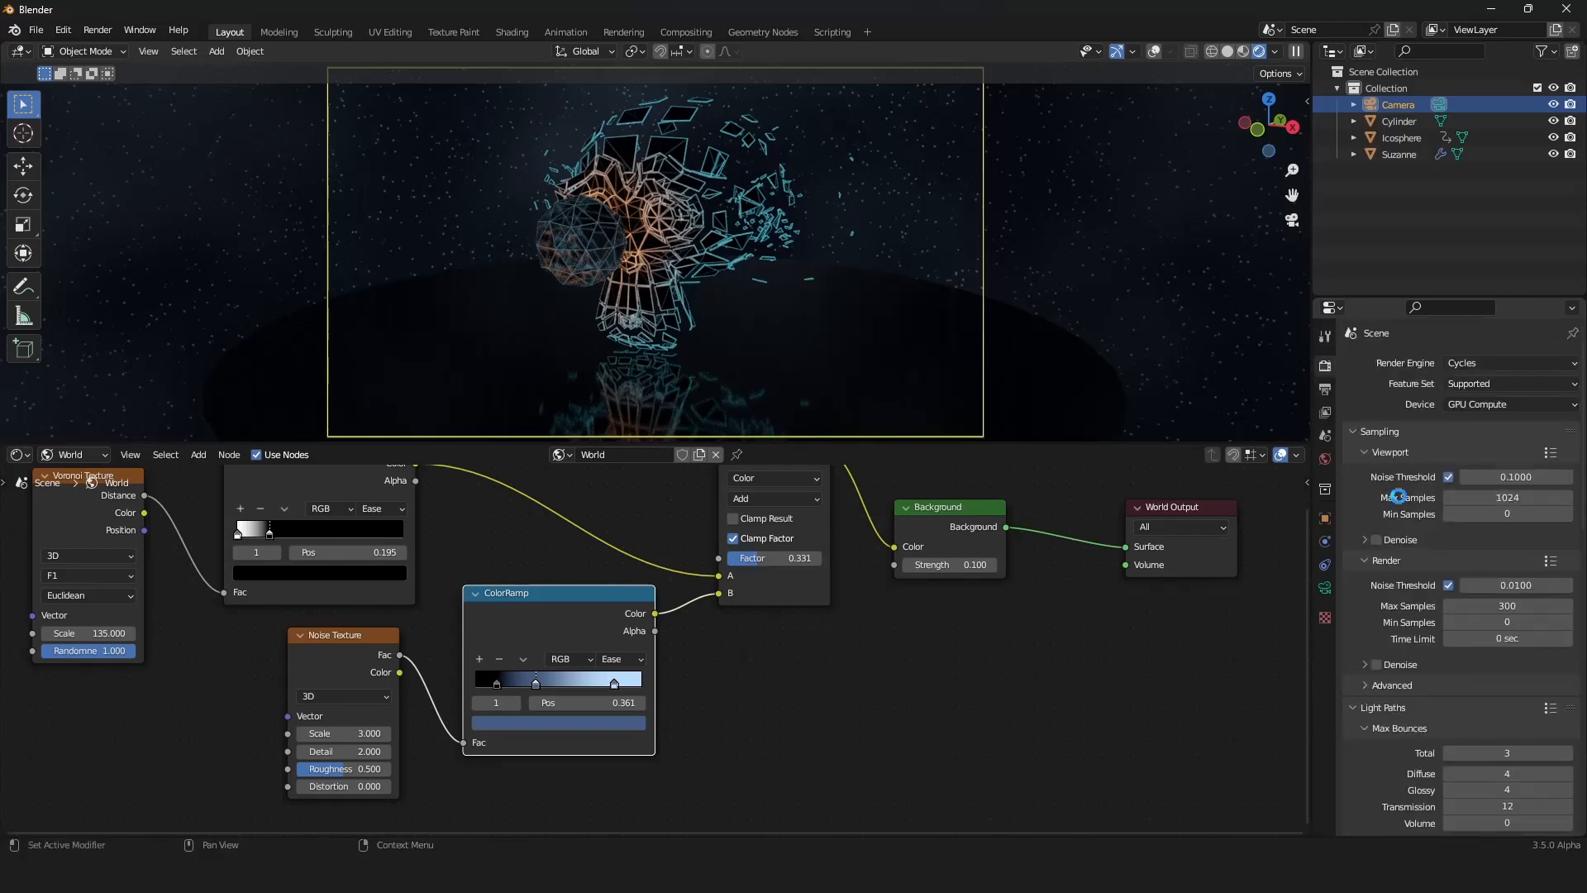
pyautogui.press('F12')
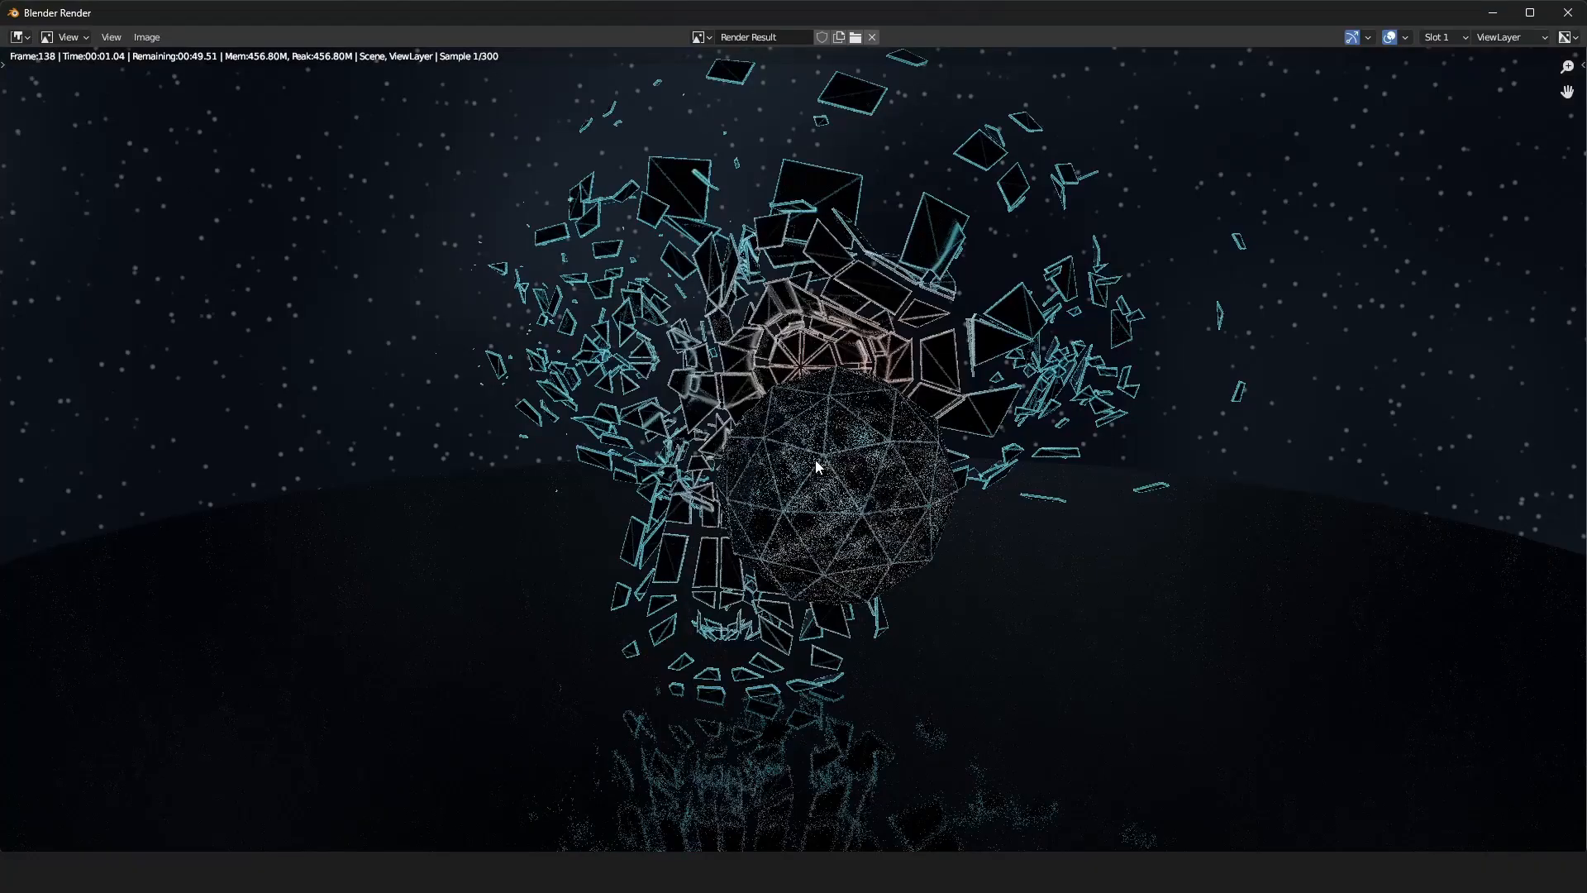
pyautogui.press('Escape')
# Step: Enable the Denoising Data pass for the view layer
pyautogui.click(1326, 390)
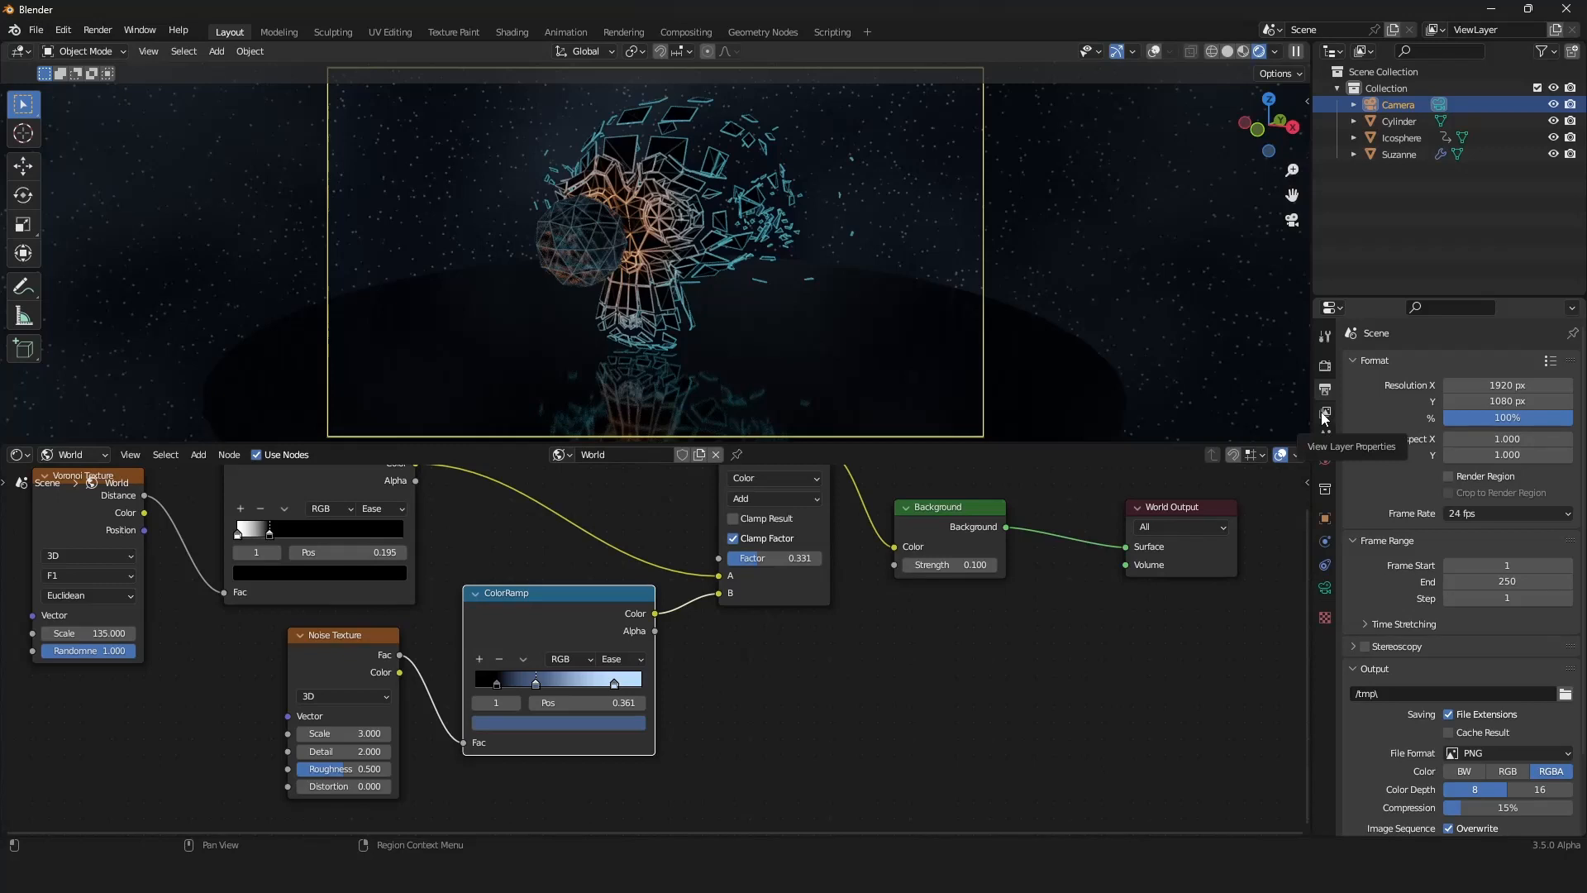
pyautogui.click(1324, 413)
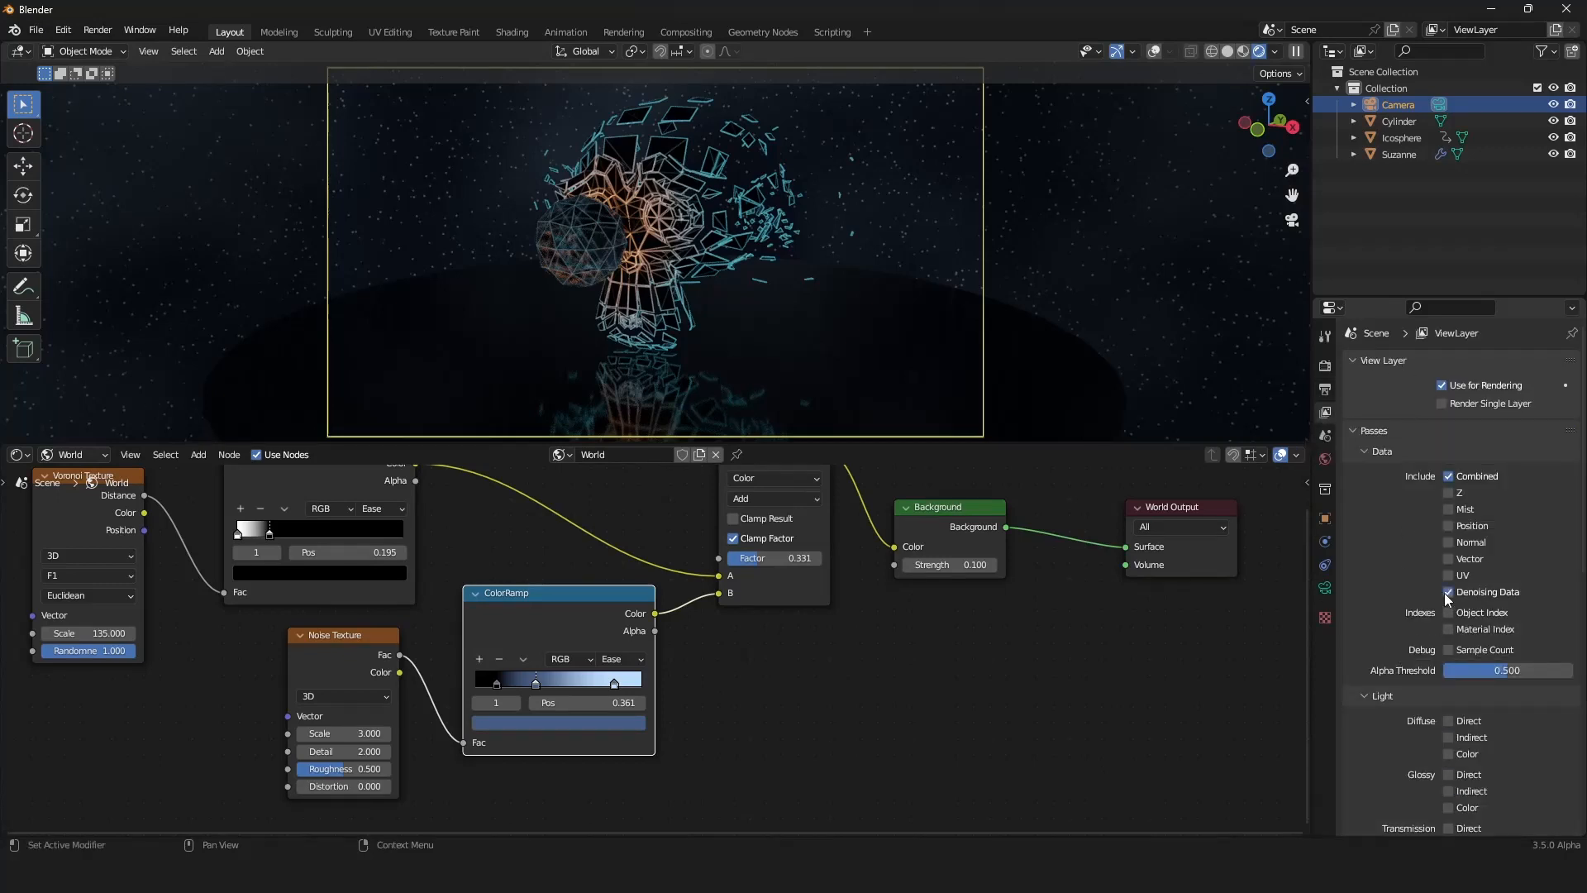
# Step: Set the render's Max Samples to 200 and render the current frame again
pyautogui.click(1323, 368)
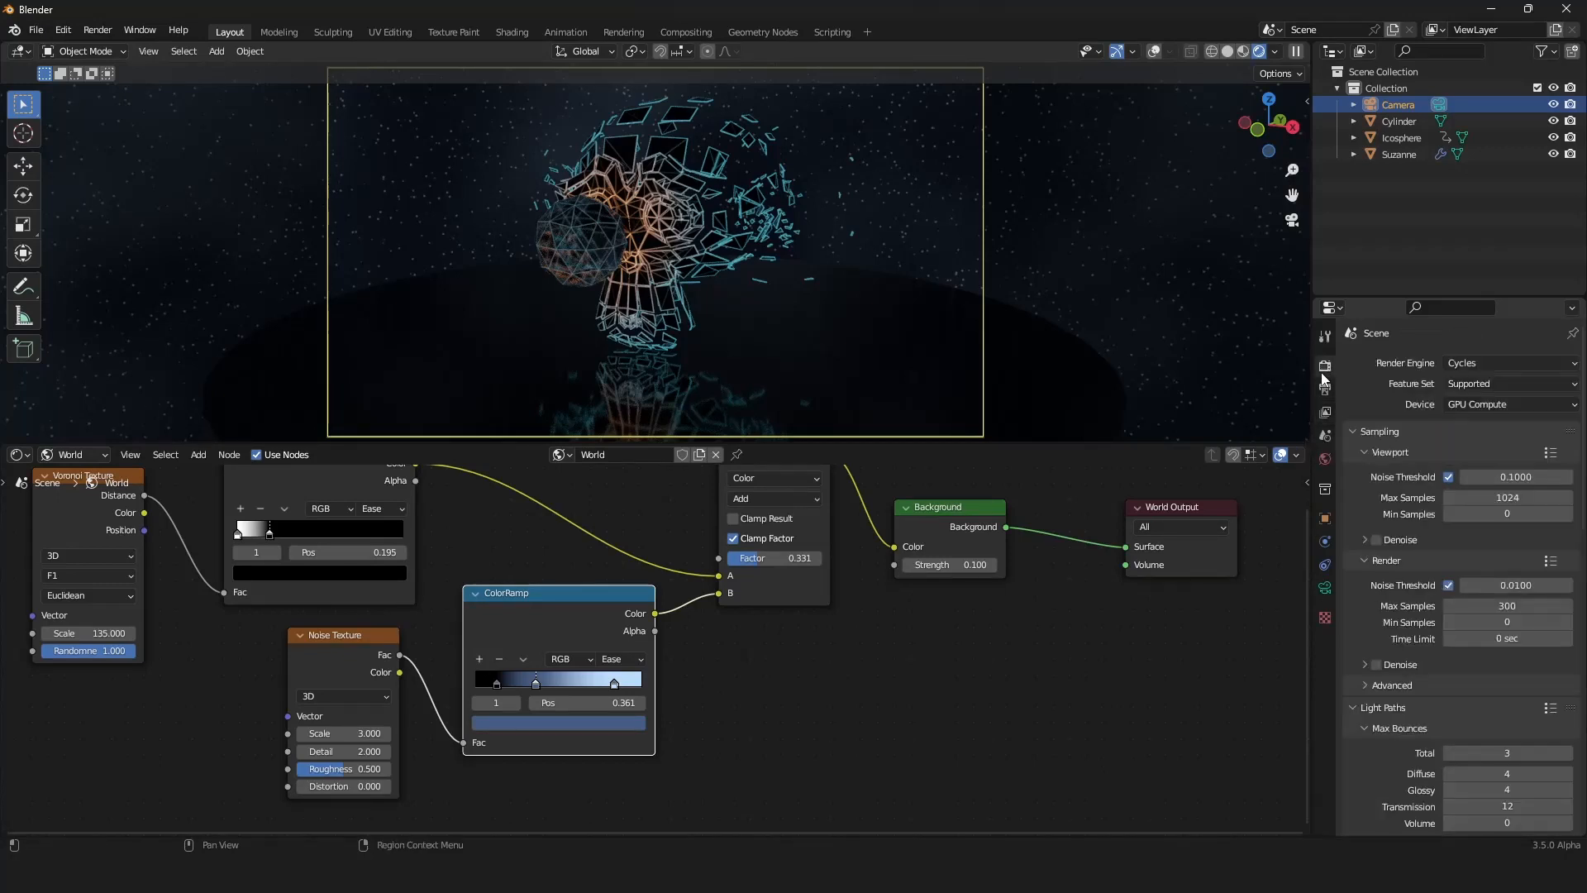
pyautogui.click(1524, 603)
pyautogui.write('200')
pyautogui.press('Return')
pyautogui.press('F12')
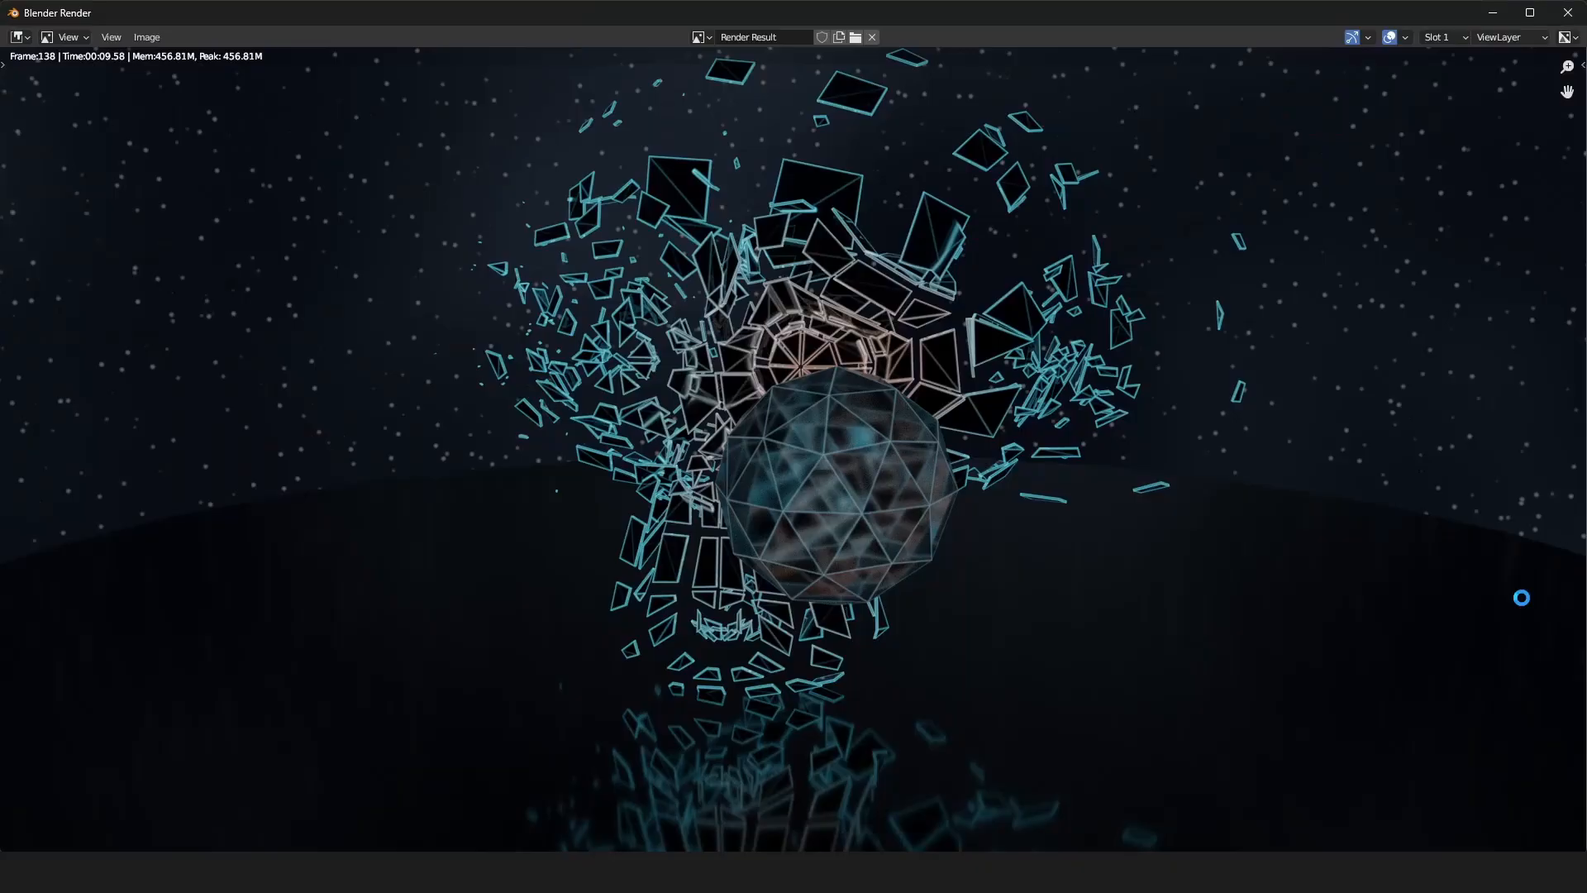
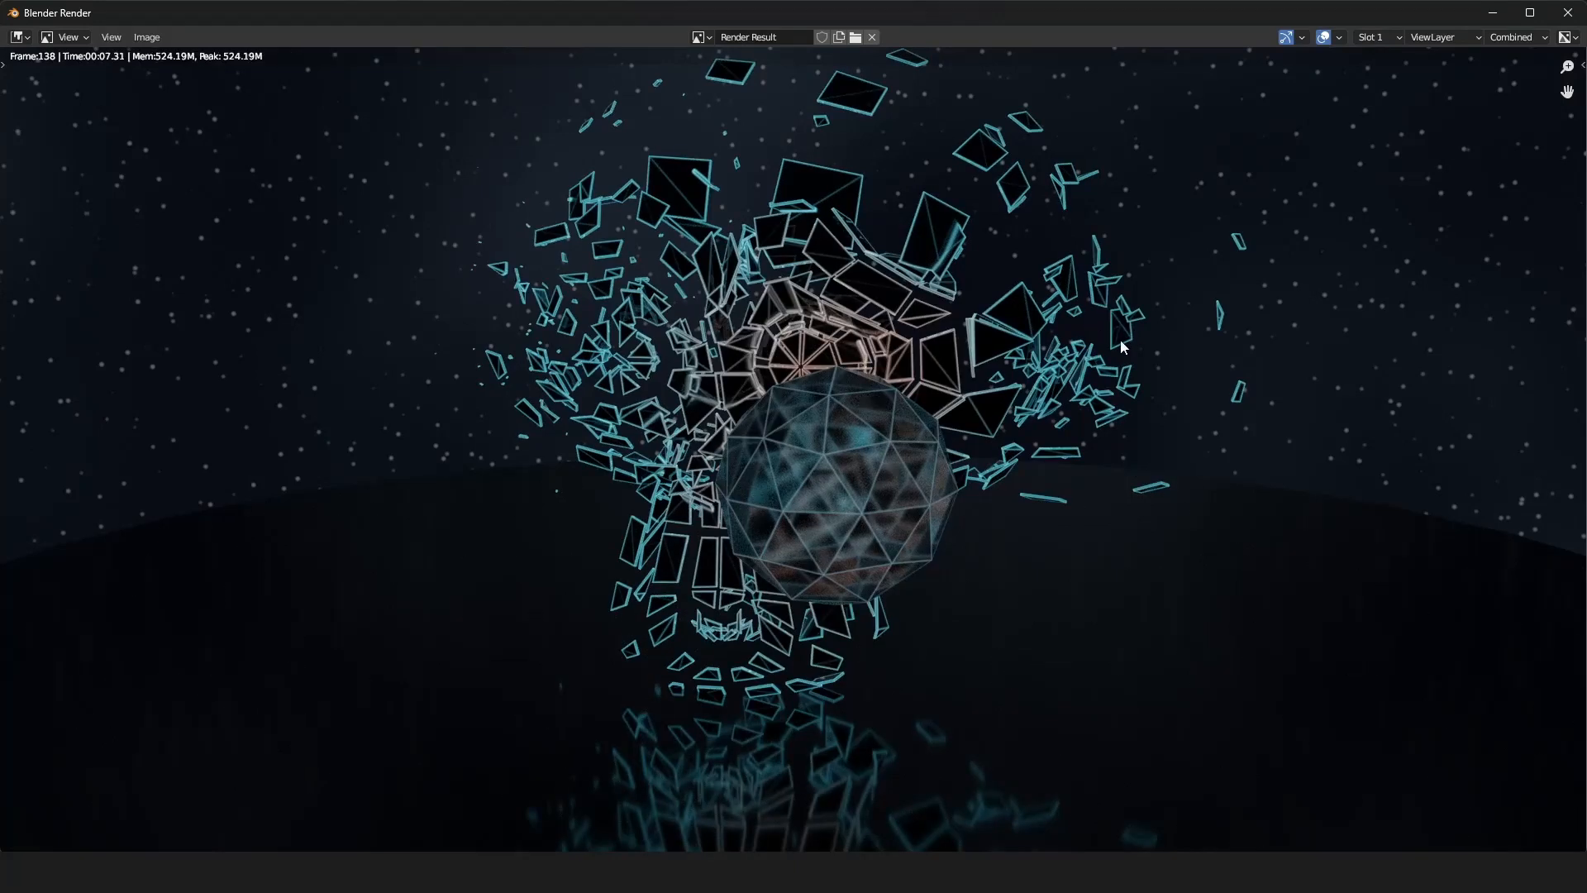
pyautogui.click(1503, 15)
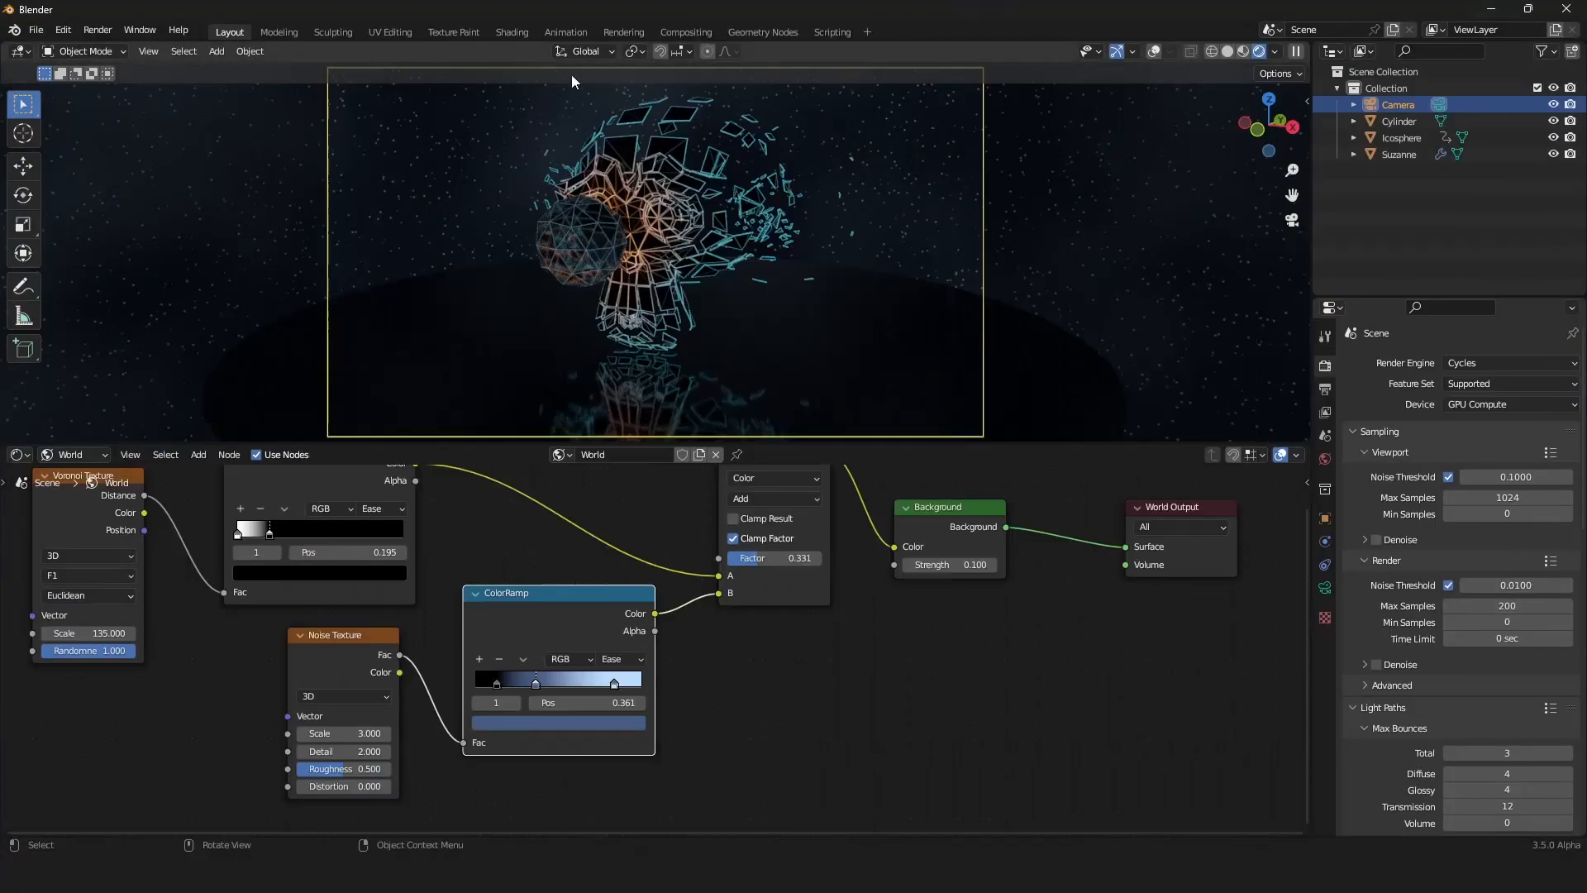
# Step: Enable compositing nodes and spread the Render Layers and Composite nodes apart in a maximized compositor
pyautogui.click(677, 27)
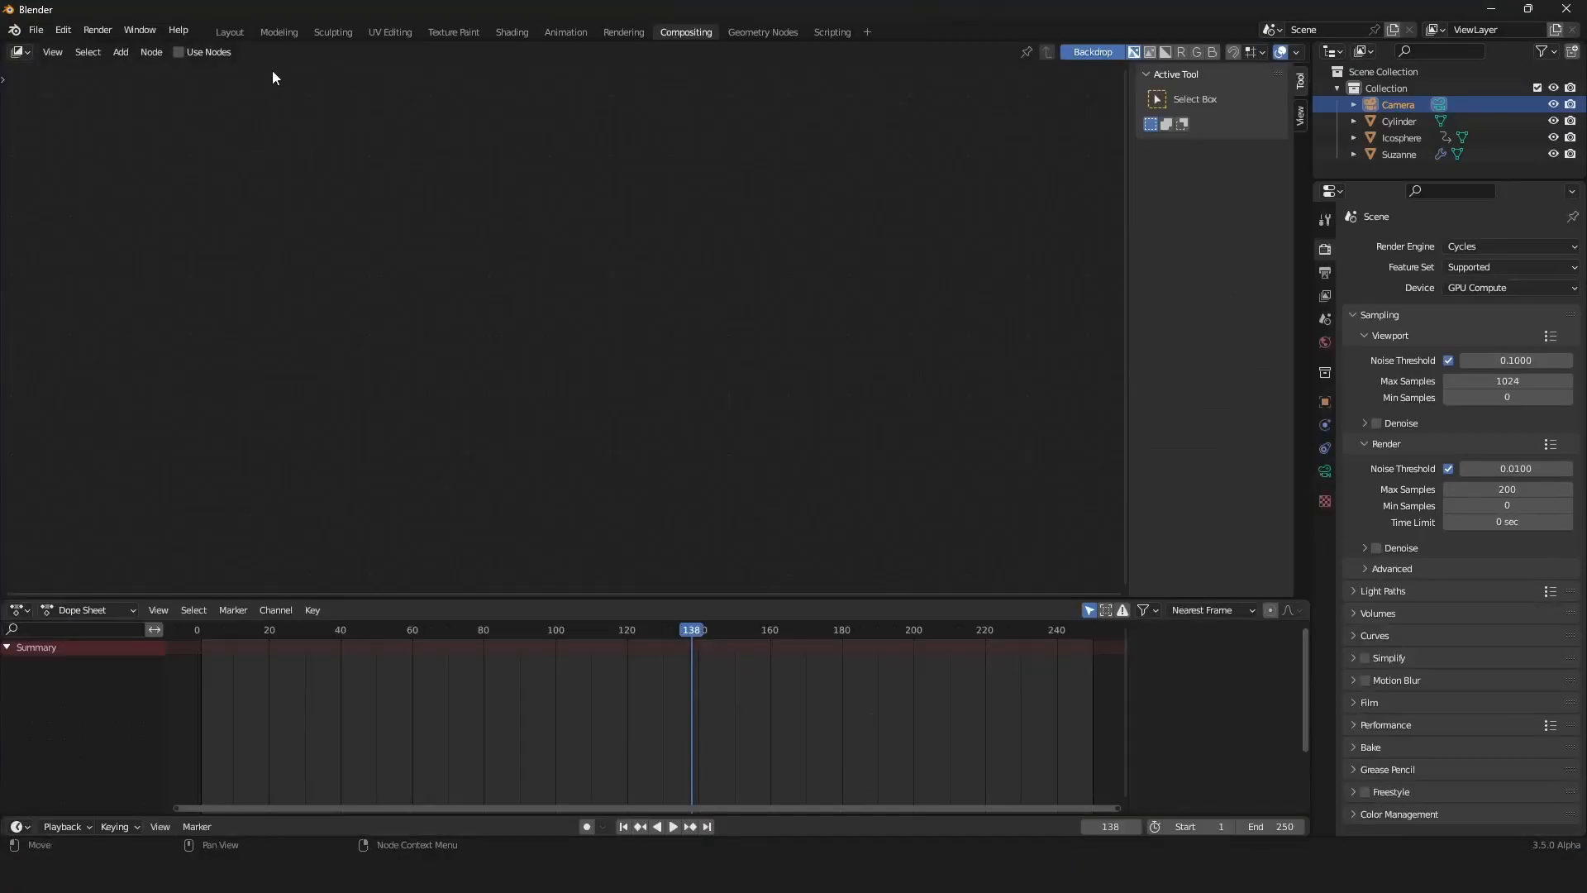
pyautogui.click(182, 53)
pyautogui.moveTo(482, 278); pyautogui.dragTo(235, 265)
pyautogui.hotkey('ctrl', 'space')
pyautogui.scroll(-1, 702, 440)
pyautogui.moveTo(783, 325); pyautogui.dragTo(1088, 309)
# Step: Insert a Denoise node after Render Layers and feed it the Denoising Normal and Denoising Albedo passes
pyautogui.hotkey('shift', 'a')
pyautogui.write('de')
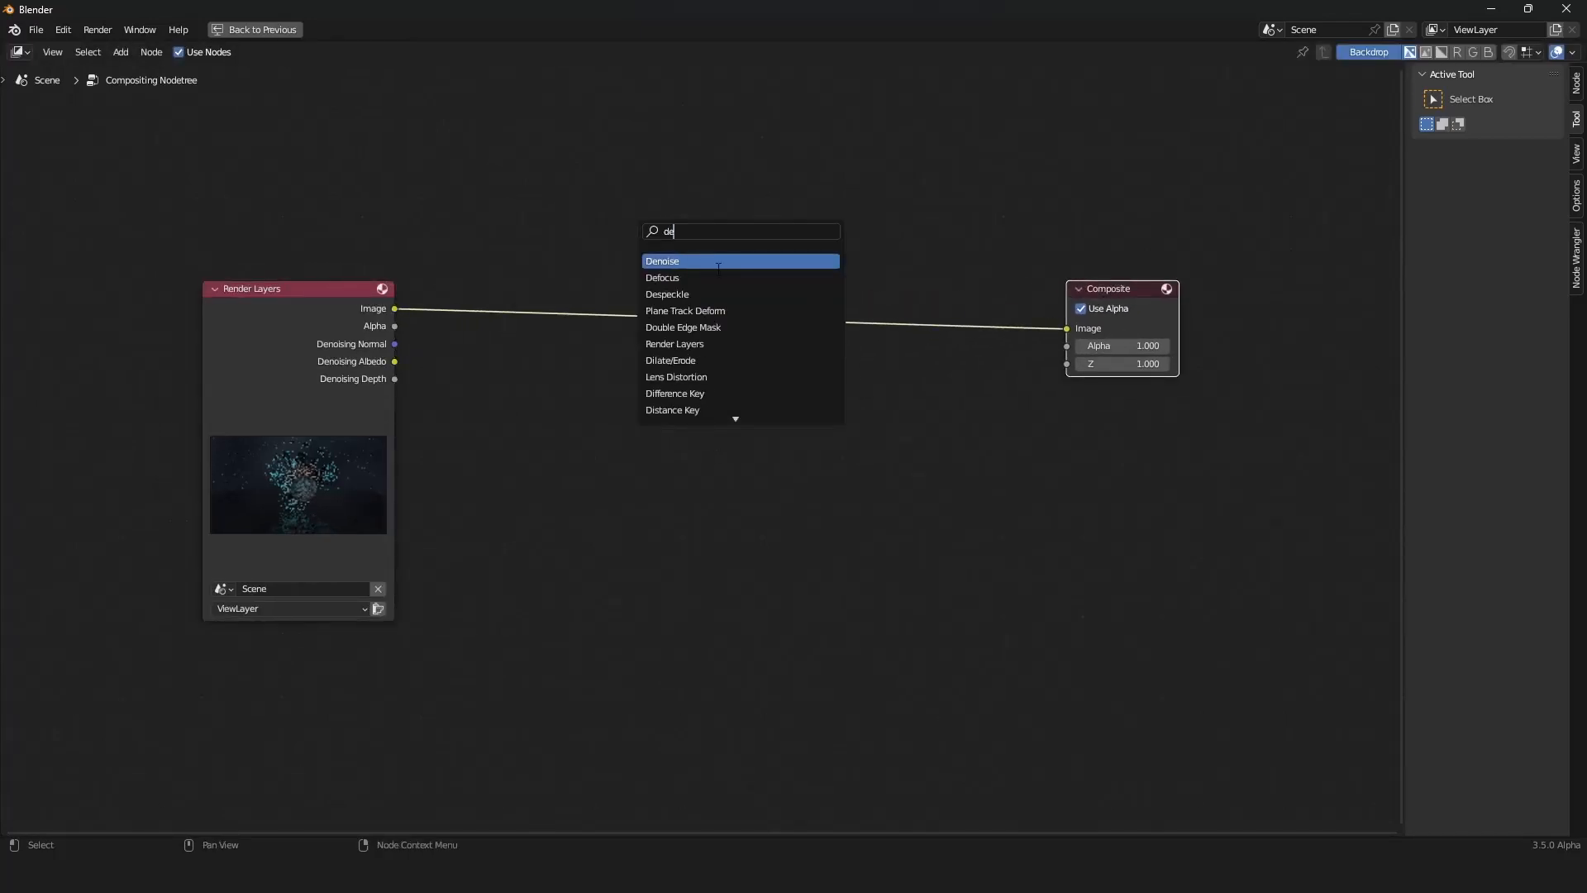
pyautogui.click(712, 261)
pyautogui.click(537, 331)
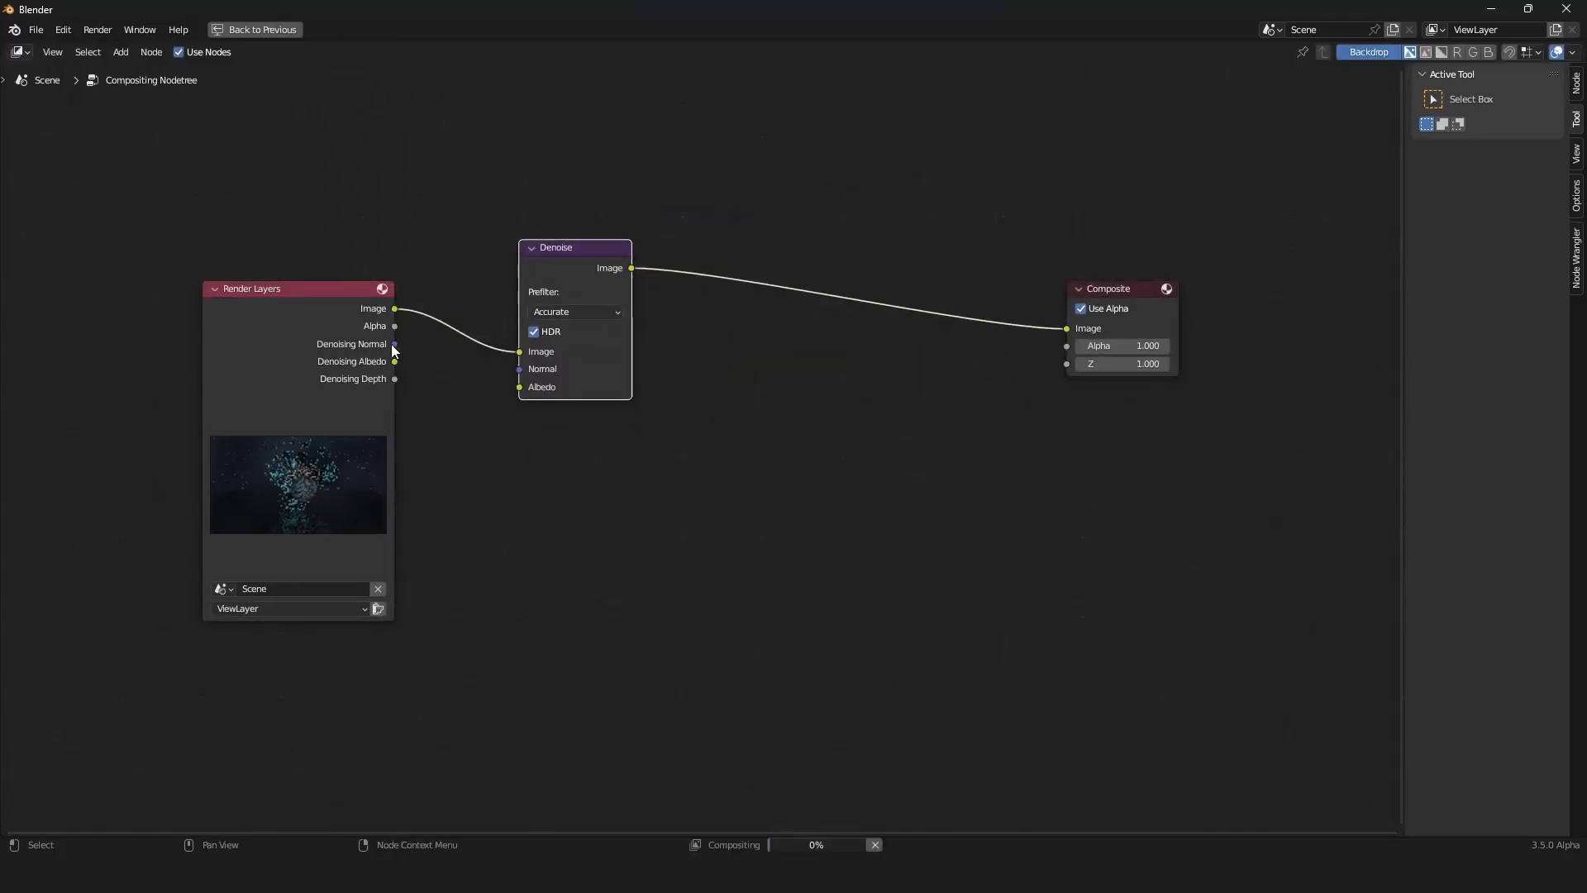
pyautogui.moveTo(395, 343); pyautogui.dragTo(491, 369)
pyautogui.moveTo(395, 362); pyautogui.dragTo(533, 388)
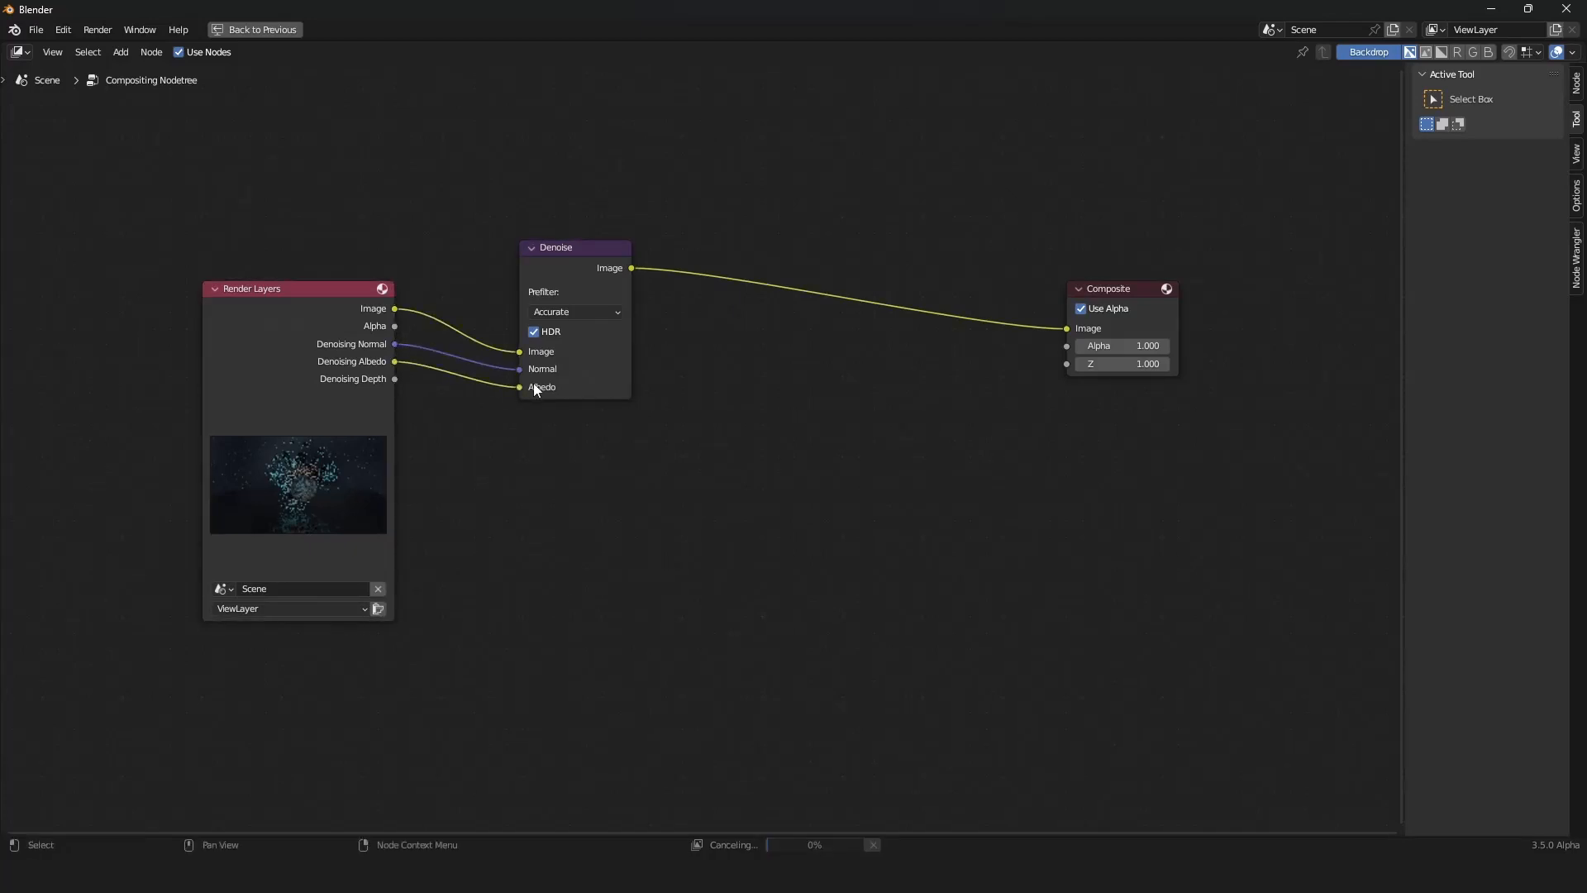
# Step: Add an unconnected Glare node above the node chain and cut the link between Denoise and Composite
pyautogui.hotkey('shift', 'a')
pyautogui.write('glare')
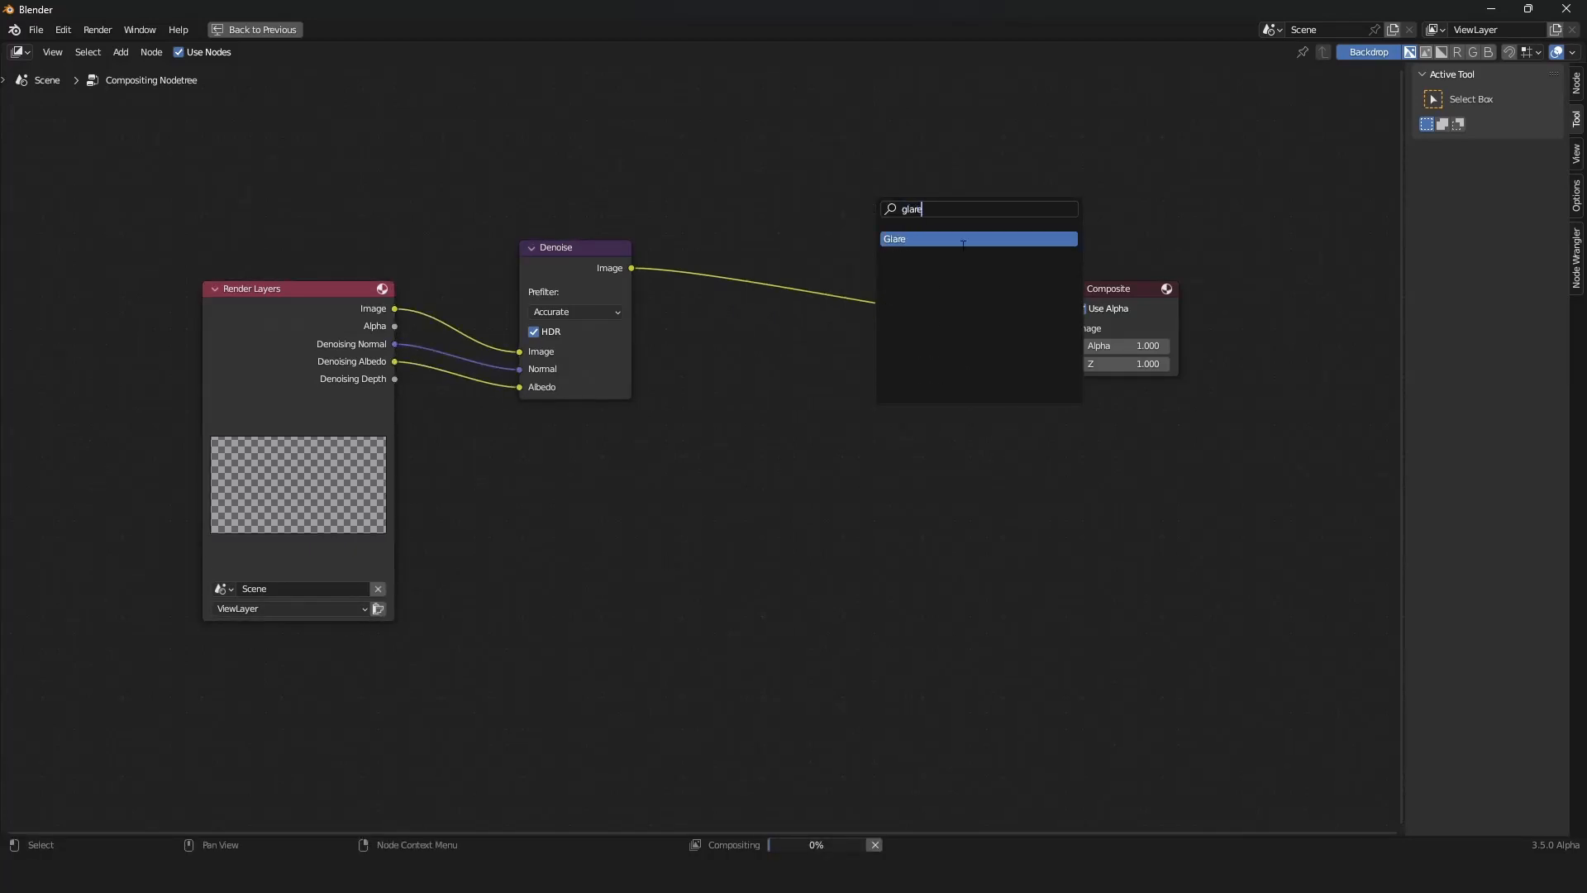
pyautogui.click(963, 239)
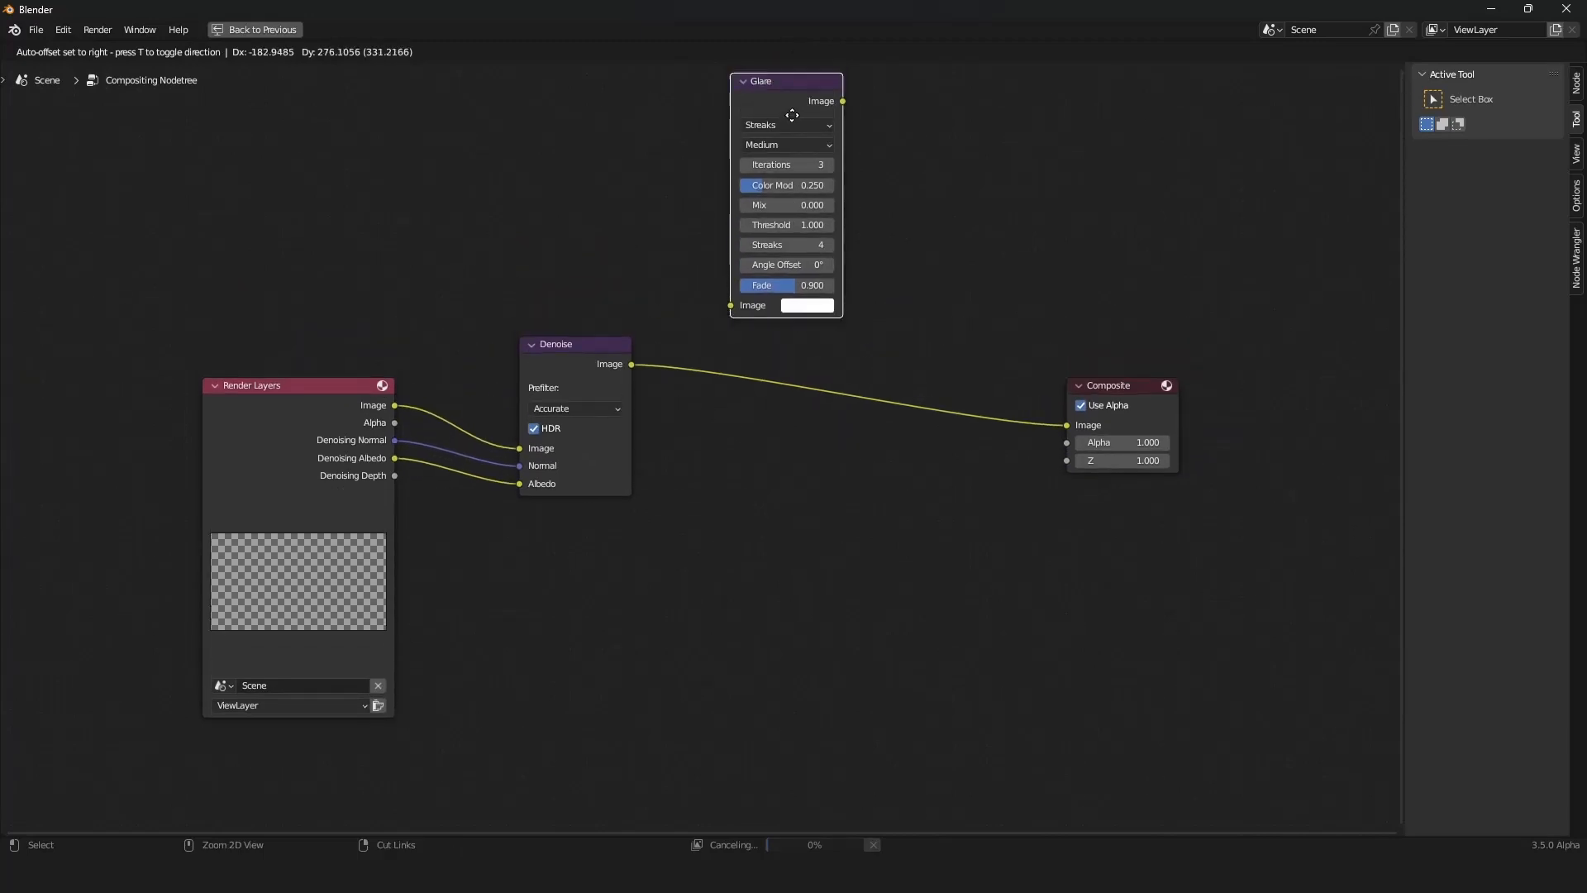
pyautogui.click(789, 105)
pyautogui.keyDown('ctrl'); pyautogui.moveTo(924, 517); pyautogui.dragTo(952, 324, button='right'); pyautogui.keyUp('ctrl')
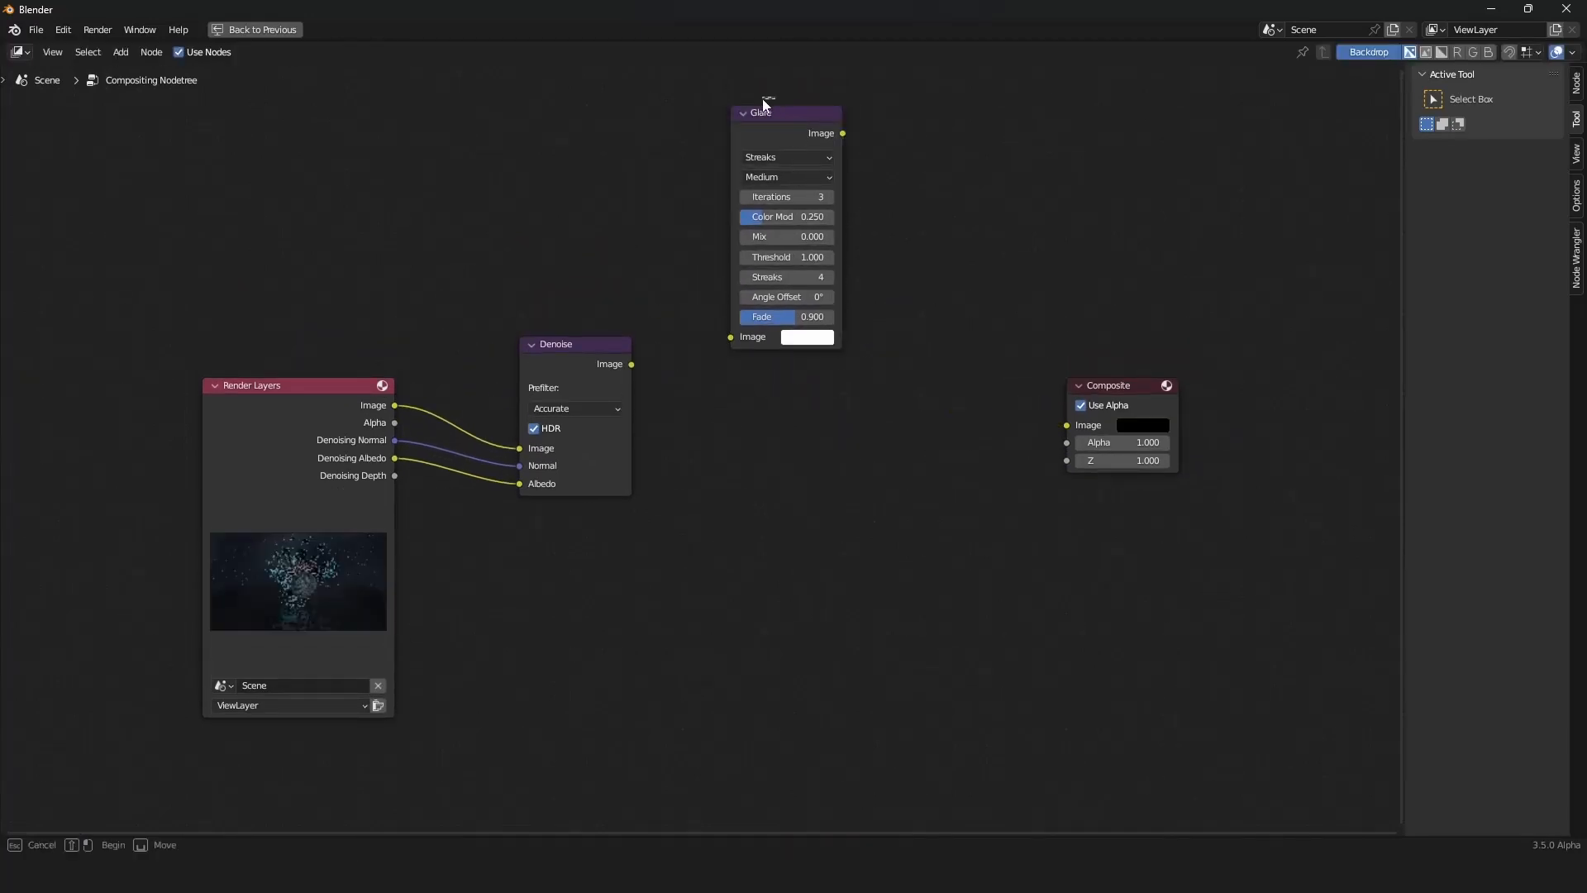
# Step: Connect the Render Layers image to the Glare node and preview its output through a Viewer node
pyautogui.moveTo(762, 107); pyautogui.dragTo(745, 92)
pyautogui.moveTo(394, 406); pyautogui.dragTo(714, 321)
pyautogui.keyDown('ctrl'); pyautogui.keyDown('shift'); pyautogui.click(786, 91); pyautogui.keyUp('shift'); pyautogui.keyUp('ctrl')
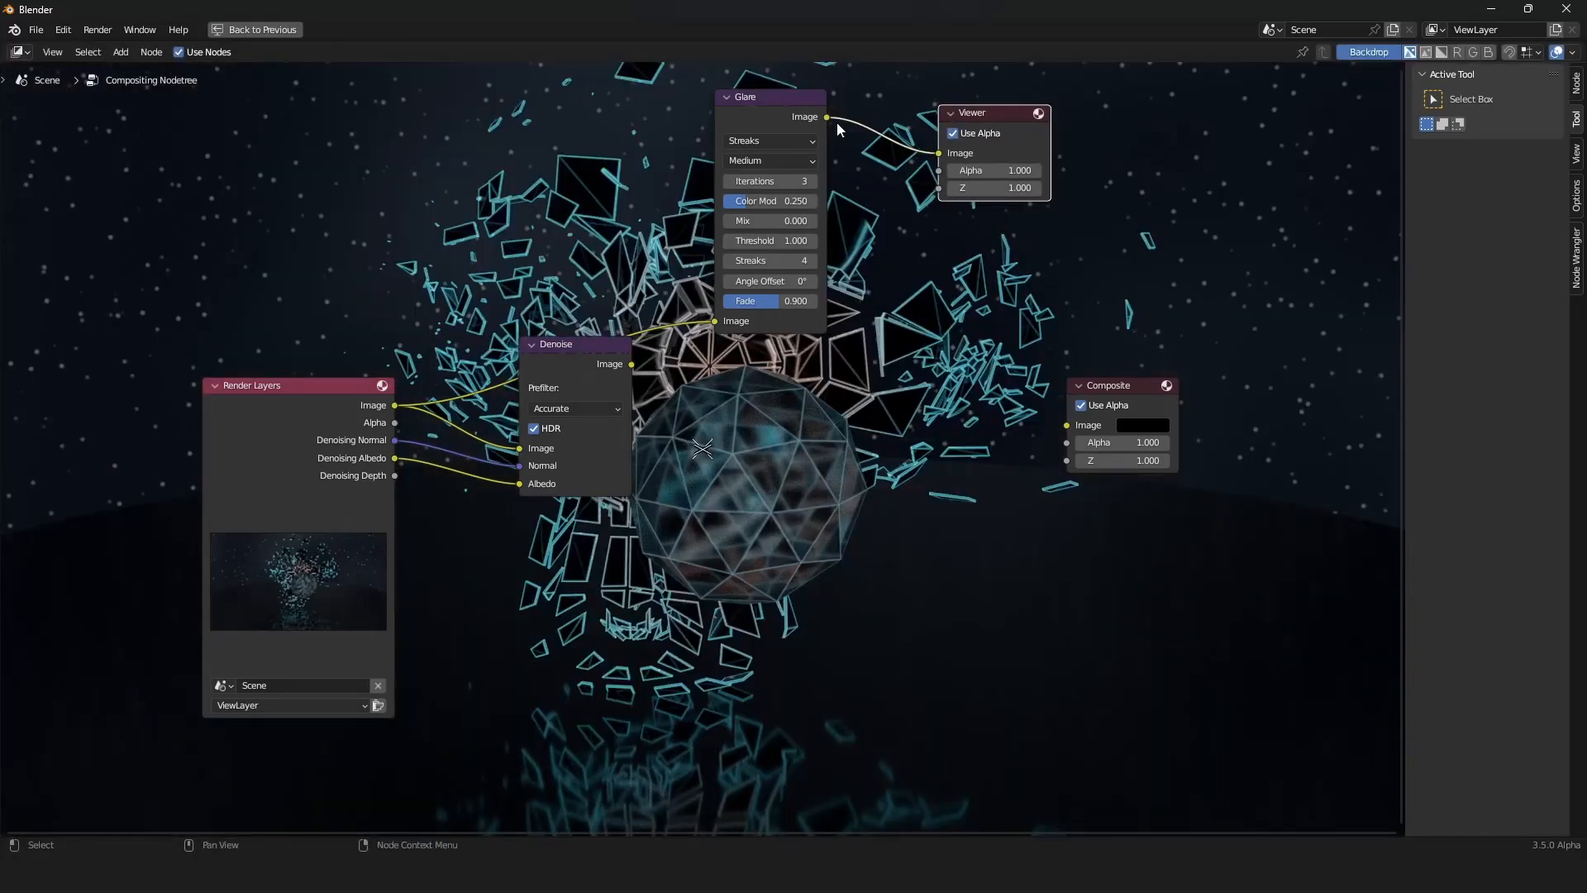
# Step: Move the Denoise node lower and try a Glare Threshold of 0.5 before setting it to 0.3
pyautogui.moveTo(833, 221); pyautogui.dragTo(809, 351, button='middle')
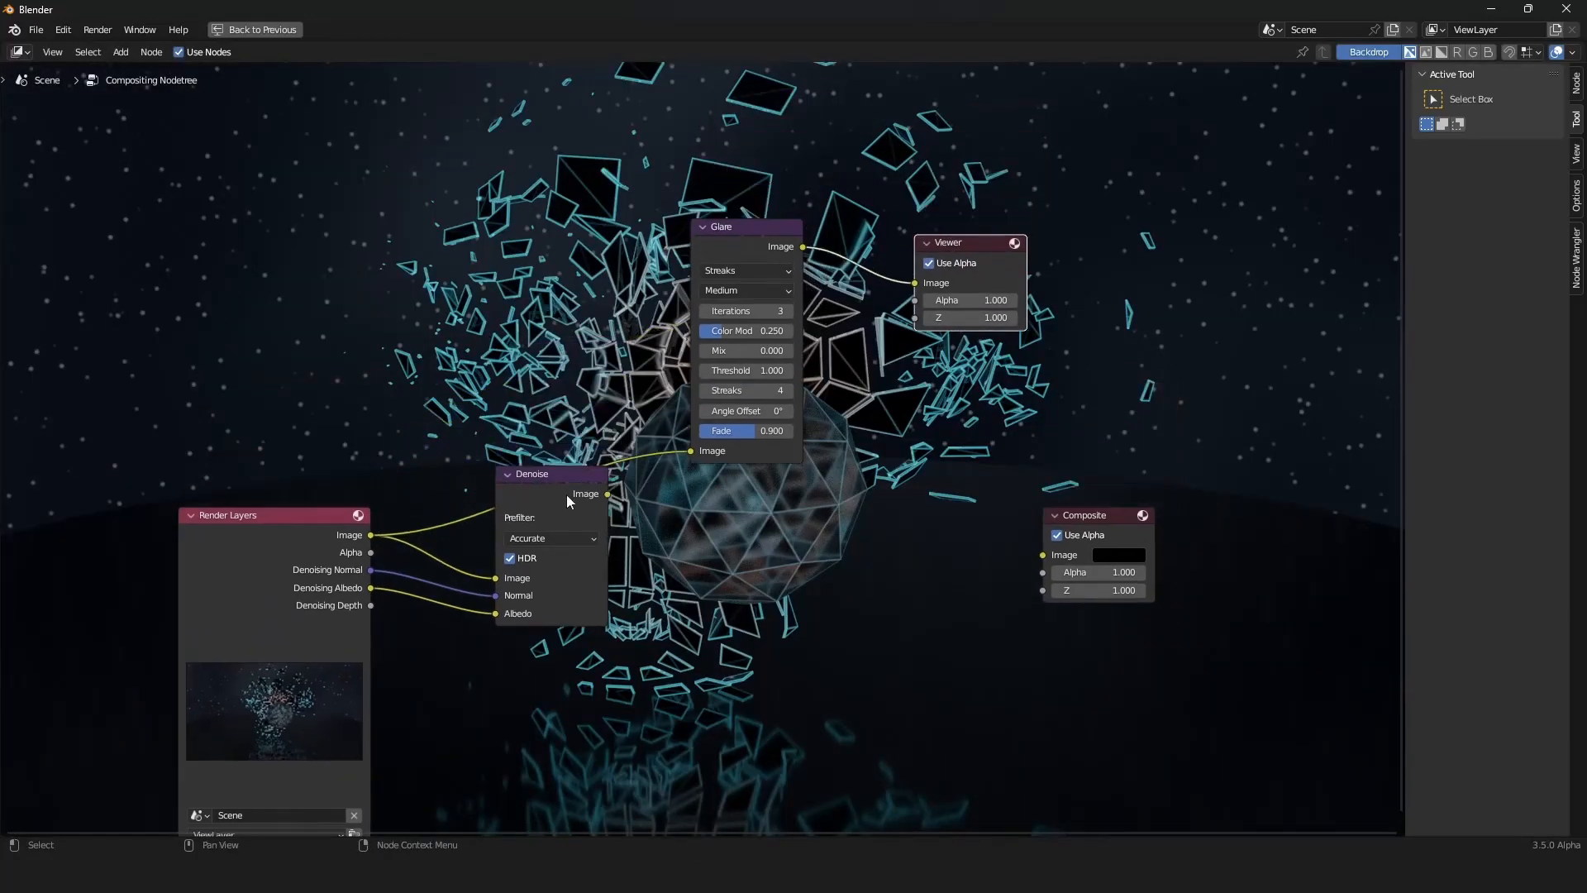
pyautogui.moveTo(569, 501); pyautogui.dragTo(554, 607)
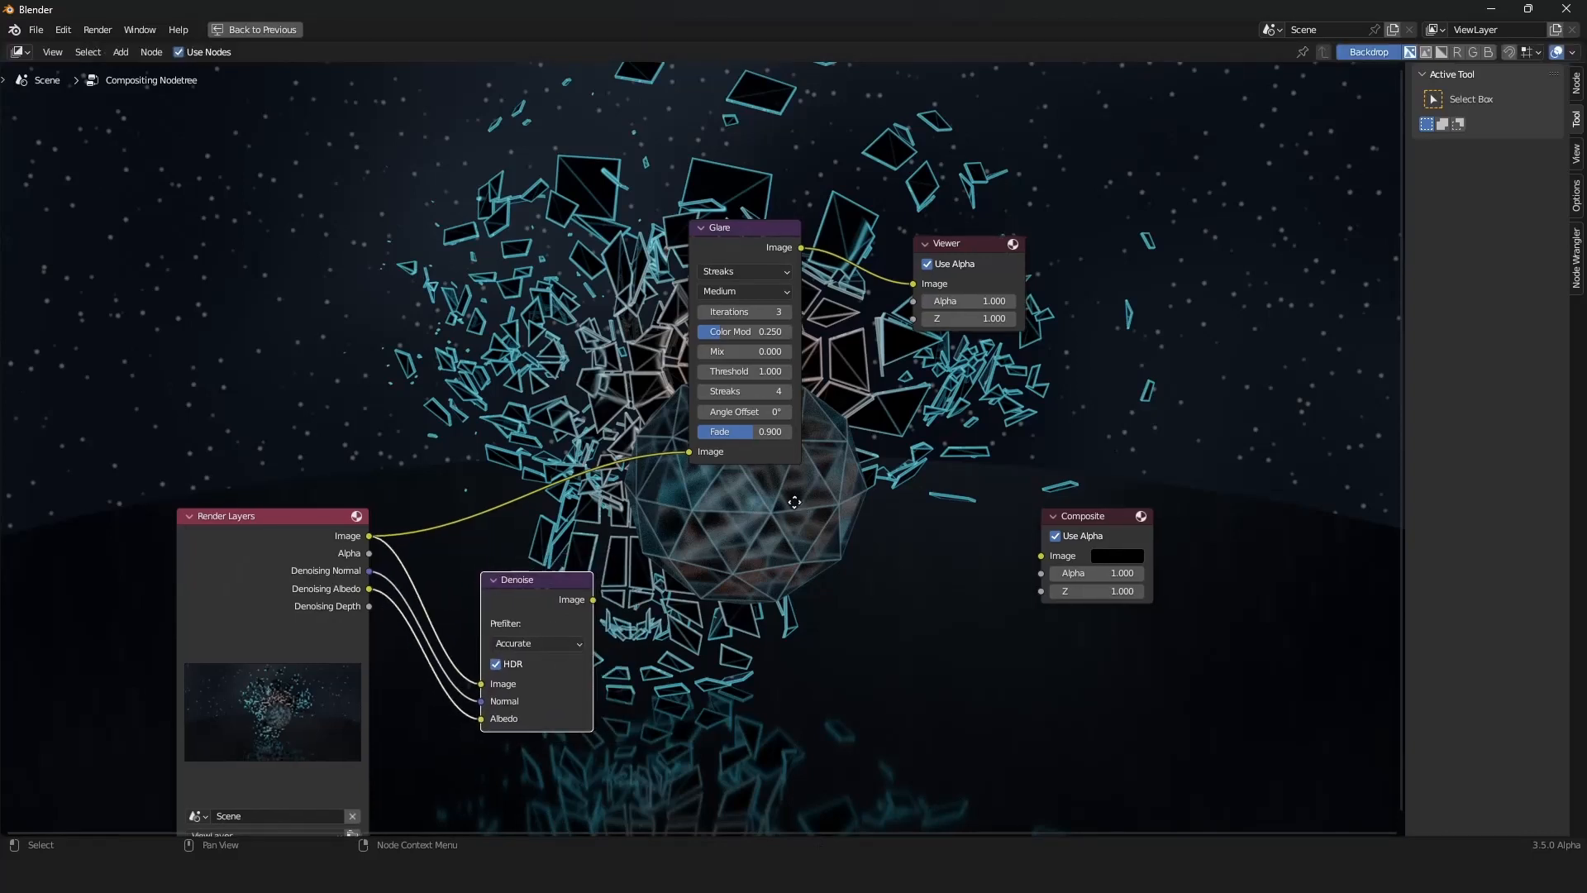
pyautogui.moveTo(804, 508); pyautogui.dragTo(874, 582, button='middle')
pyautogui.scroll(2, 867, 512)
pyautogui.click(864, 451)
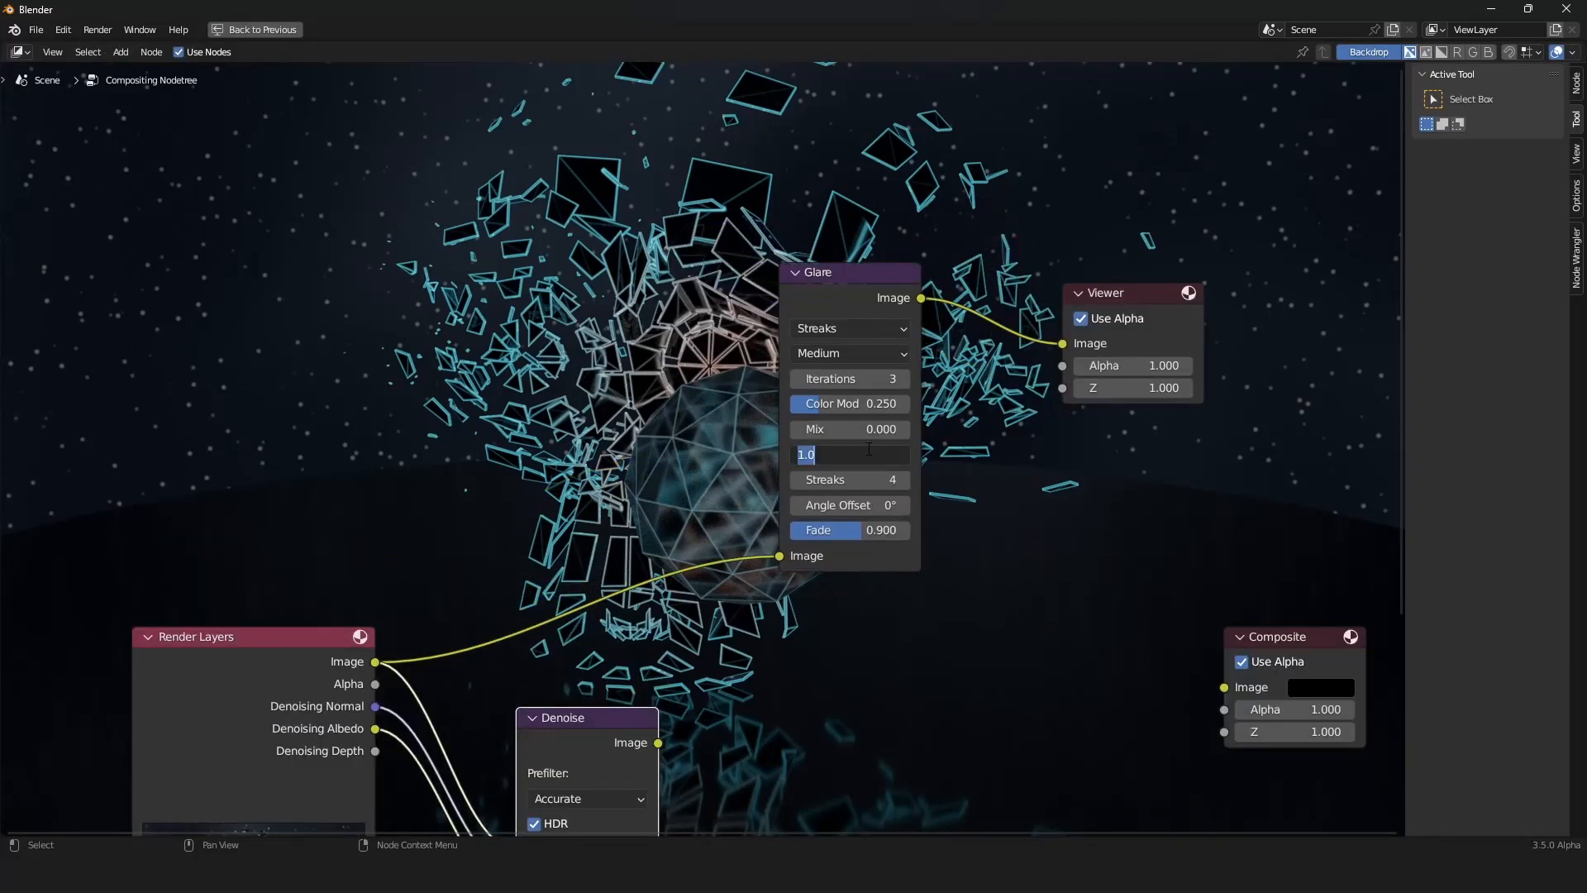
pyautogui.write('0.5')
pyautogui.press('Return')
pyautogui.click(976, 449)
pyautogui.write('0.3')
pyautogui.moveTo(867, 449); pyautogui.dragTo(826, 446, button='middle')
pyautogui.press('Return')
# Step: Cut the Glare node's input link from Render Layers and place the node between Denoise and Composite
pyautogui.scroll(-3, 976, 448)
pyautogui.moveTo(840, 325); pyautogui.dragTo(646, 326)
pyautogui.moveTo(547, 540); pyautogui.dragTo(503, 535, button='middle')
pyautogui.scroll(1, 502, 536)
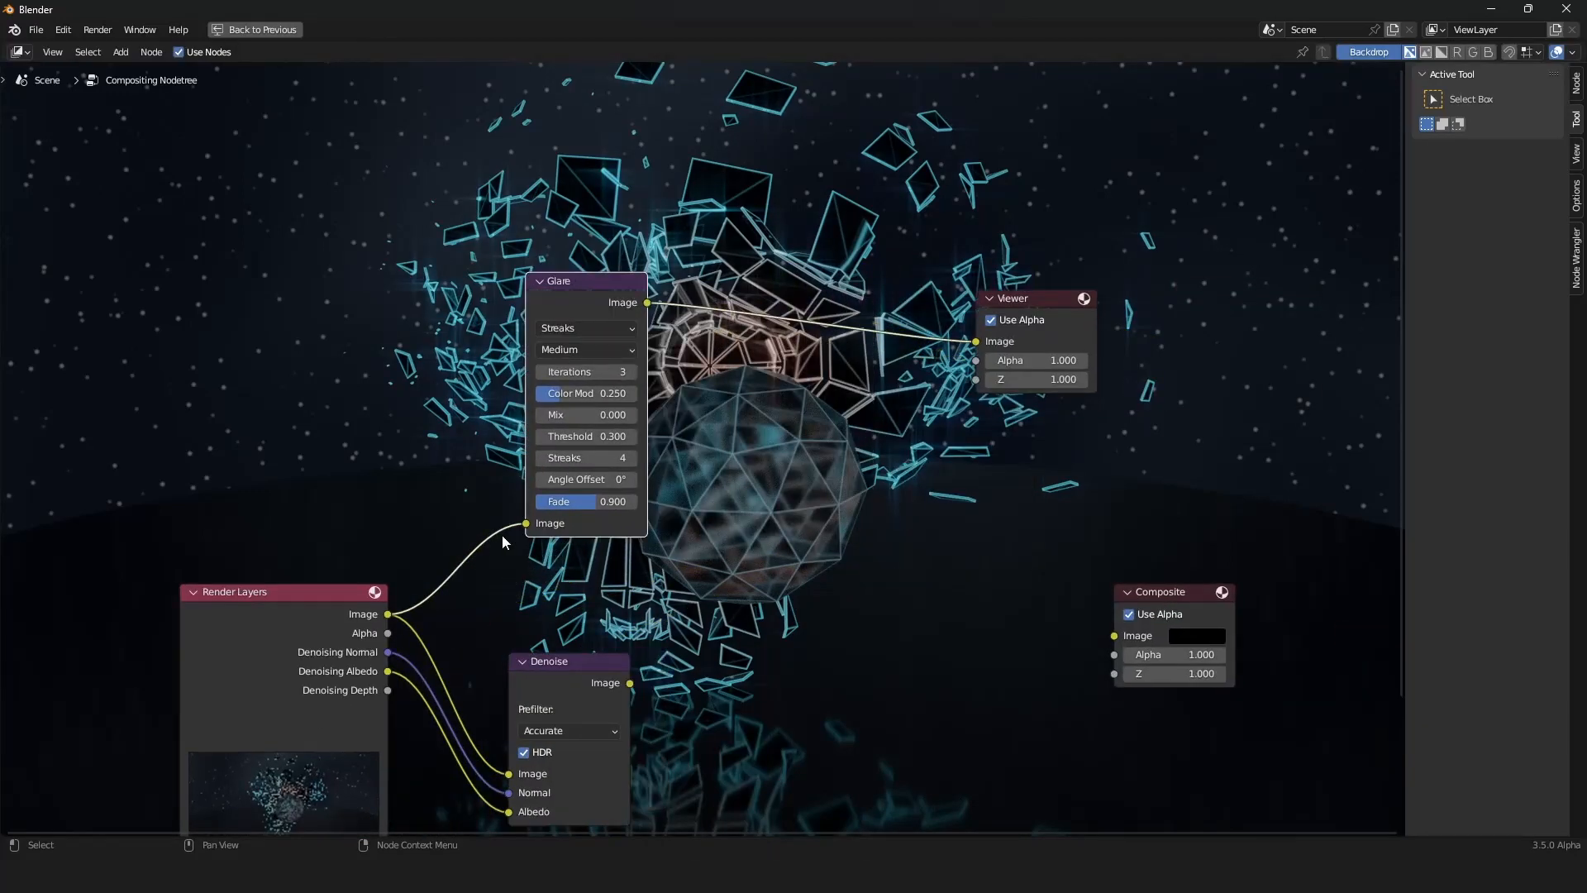
pyautogui.keyDown('ctrl'); pyautogui.moveTo(499, 539); pyautogui.dragTo(516, 507, button='right'); pyautogui.keyUp('ctrl')
pyautogui.moveTo(587, 309); pyautogui.dragTo(814, 585)
pyautogui.moveTo(683, 676); pyautogui.dragTo(573, 581, button='middle')
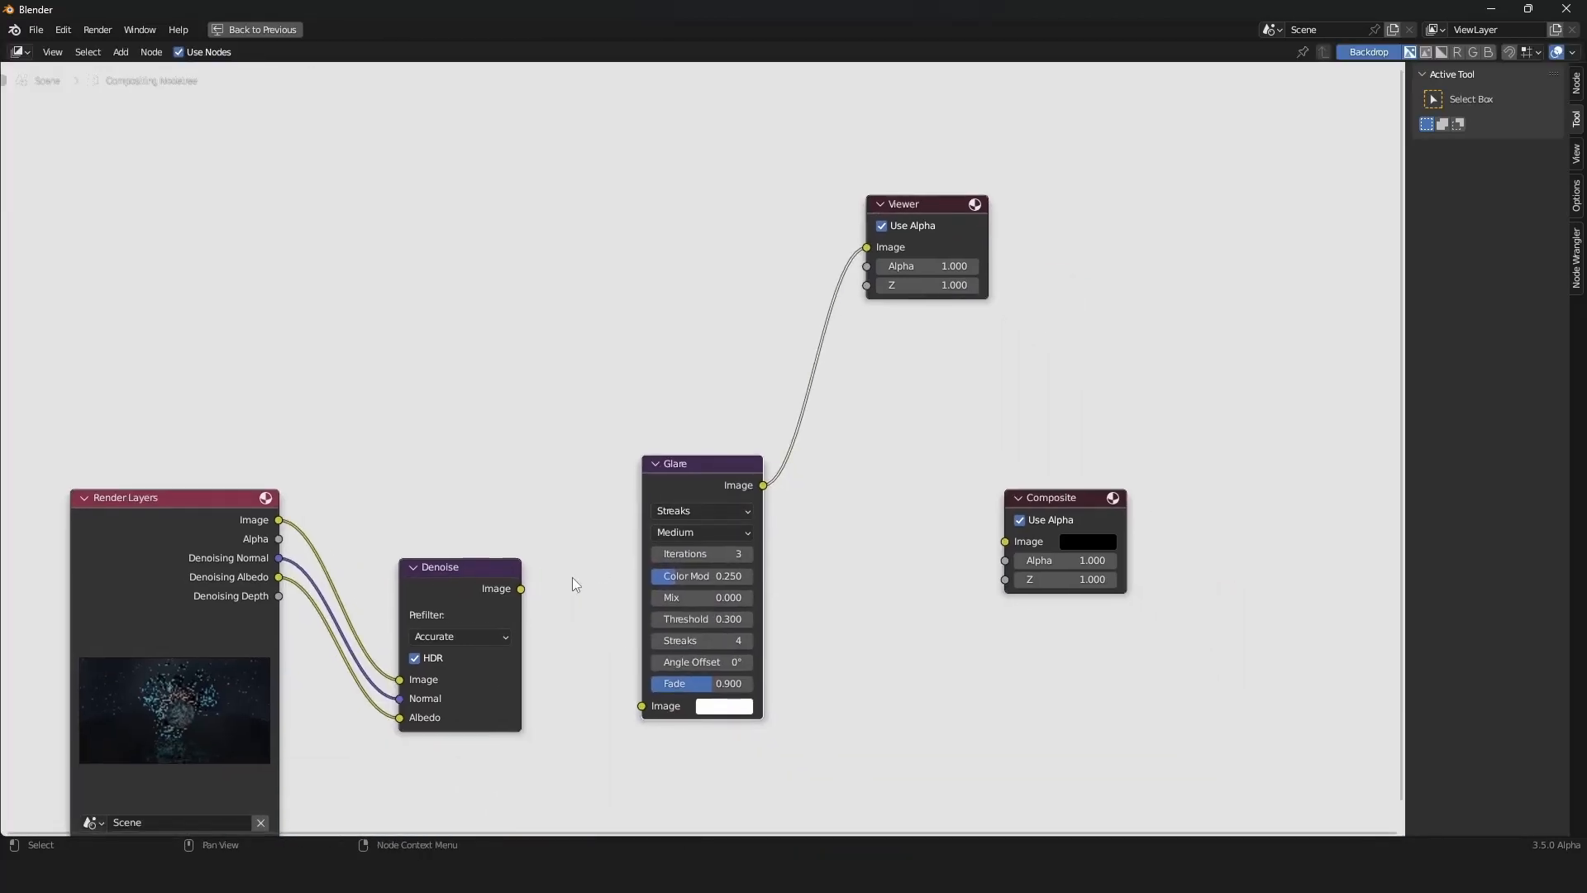
# Step: Connect the Denoise image output to the Glare node's image input, and the Glare output to the Composite image input
pyautogui.moveTo(512, 592); pyautogui.dragTo(642, 705)
pyautogui.moveTo(763, 485); pyautogui.dragTo(1005, 541)
pyautogui.scroll(-2, 881, 592)
pyautogui.moveTo(881, 592); pyautogui.dragTo(894, 547, button='middle')
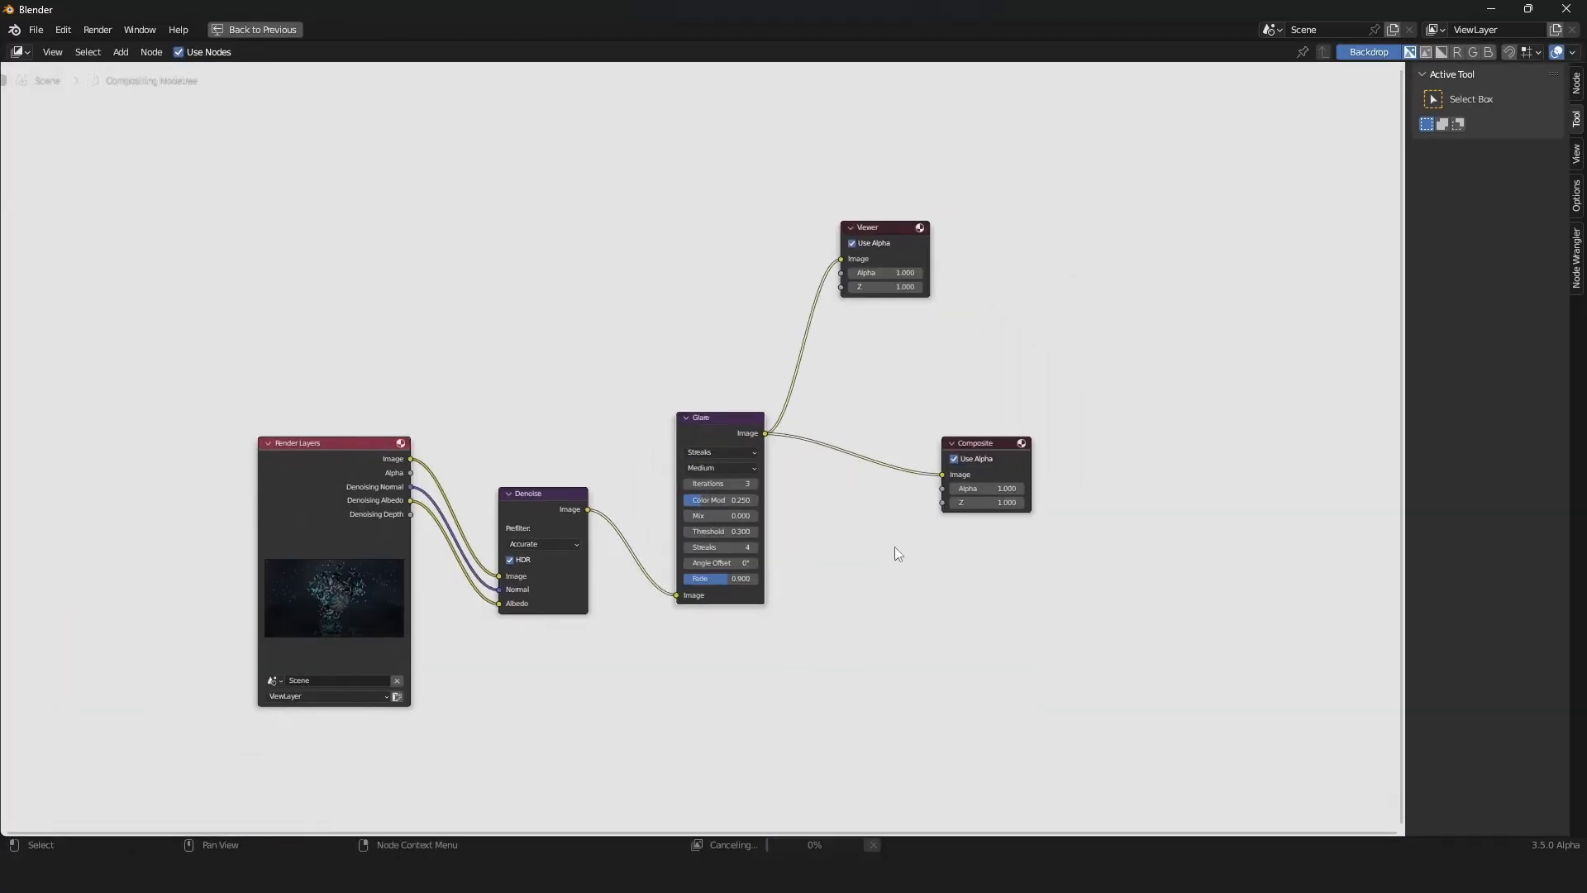
pyautogui.scroll(1, 895, 548)
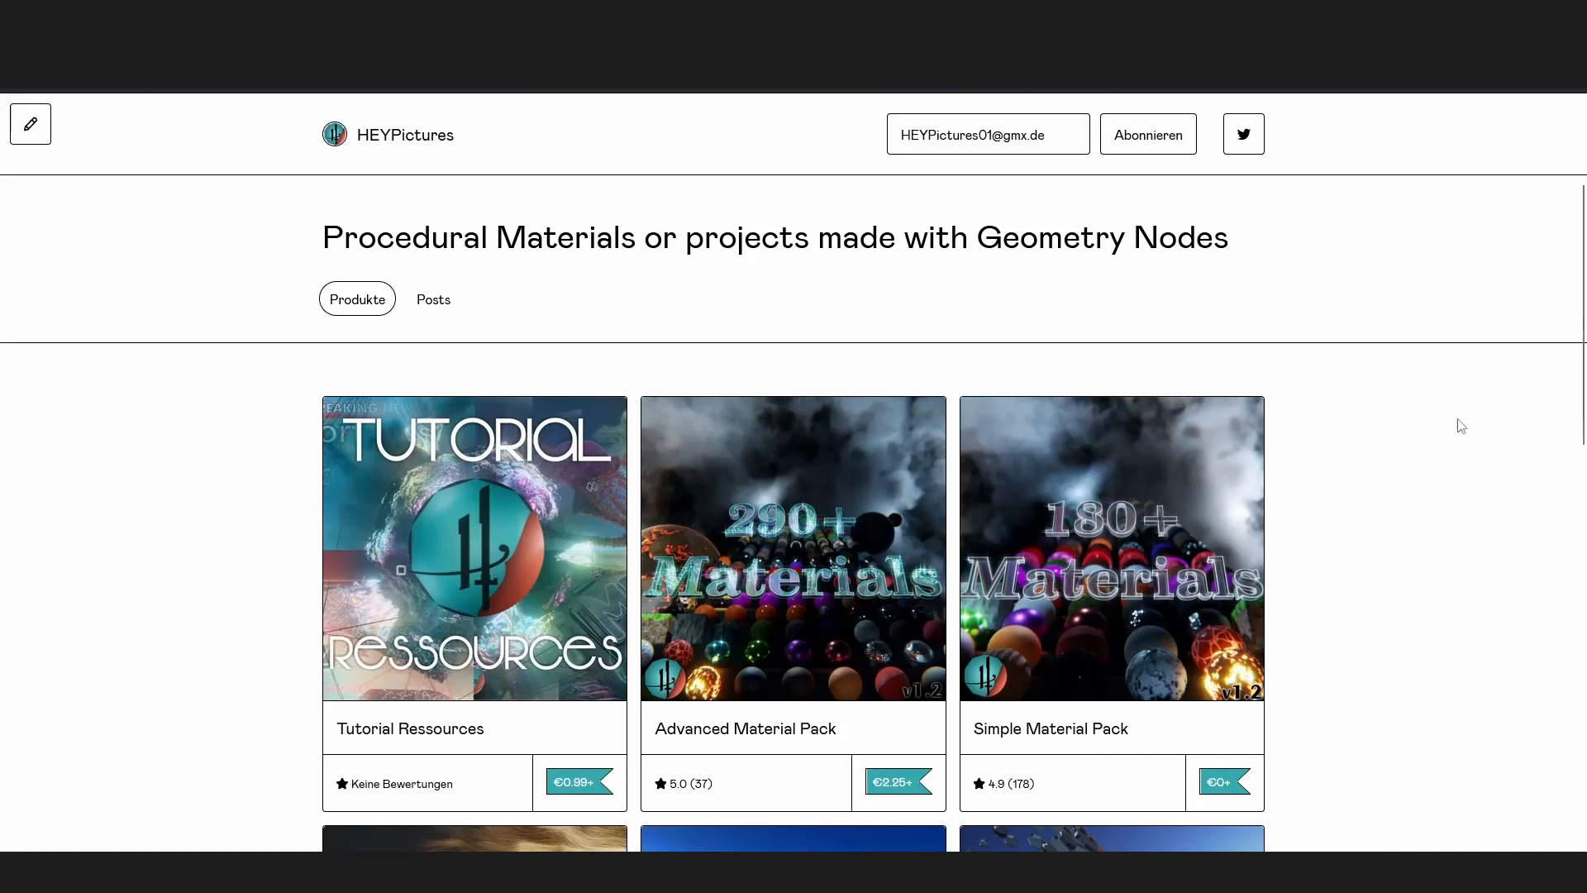
# Step: Browse the HEYPictures web store's products, open the Particulizer Effect in Geometry Nodes page and show its next preview image
pyautogui.scroll(-10, 1438, 475)
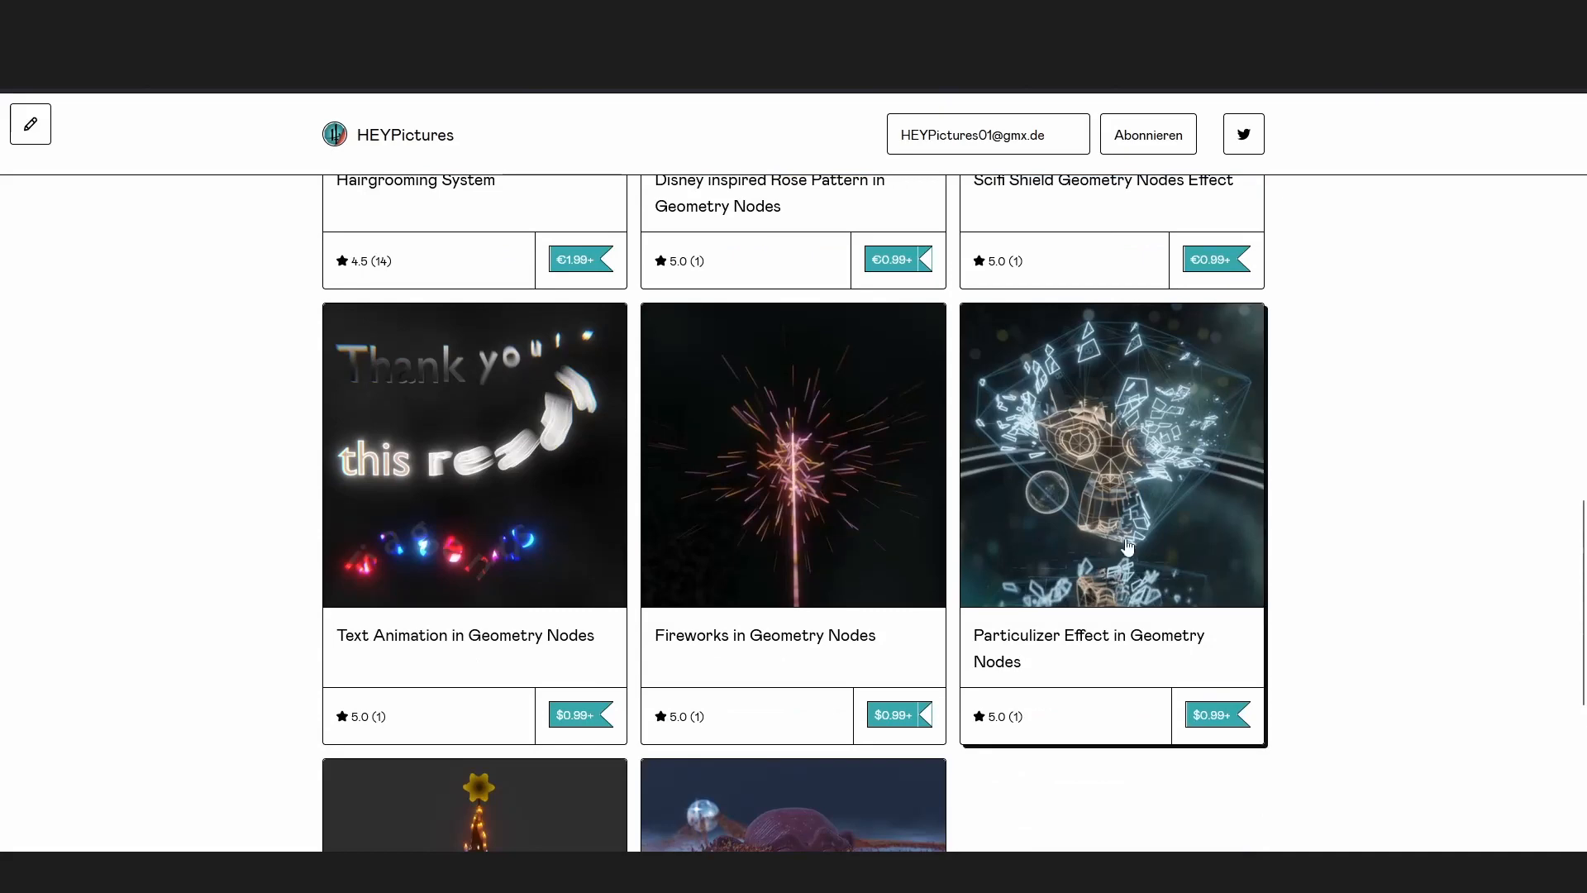
pyautogui.scroll(10, 1218, 444)
pyautogui.scroll(-10, 1322, 462)
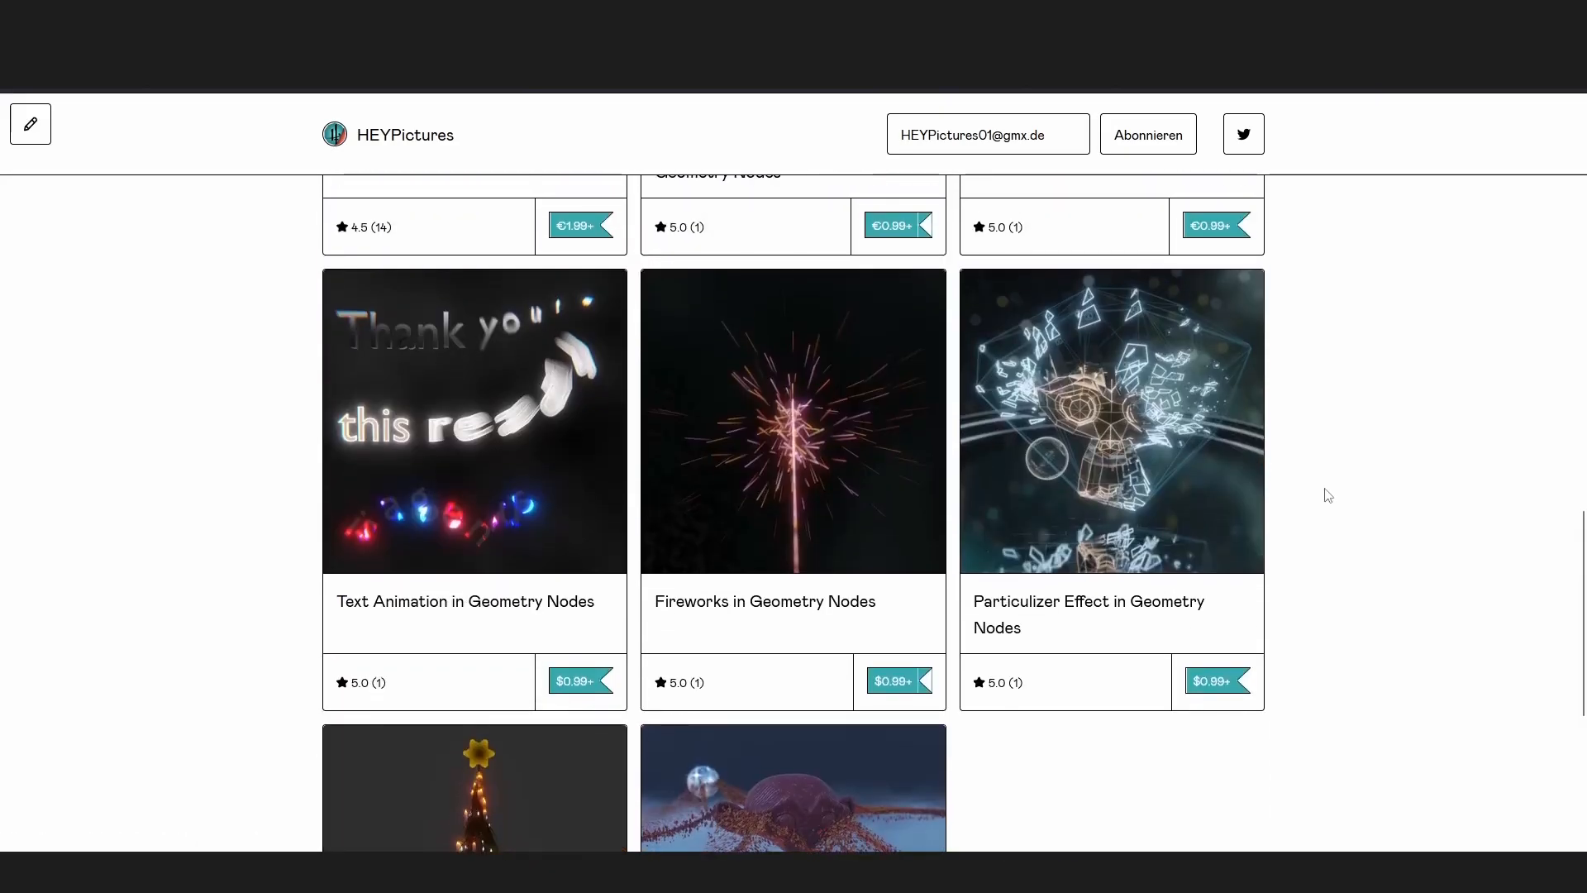
pyautogui.click(1127, 422)
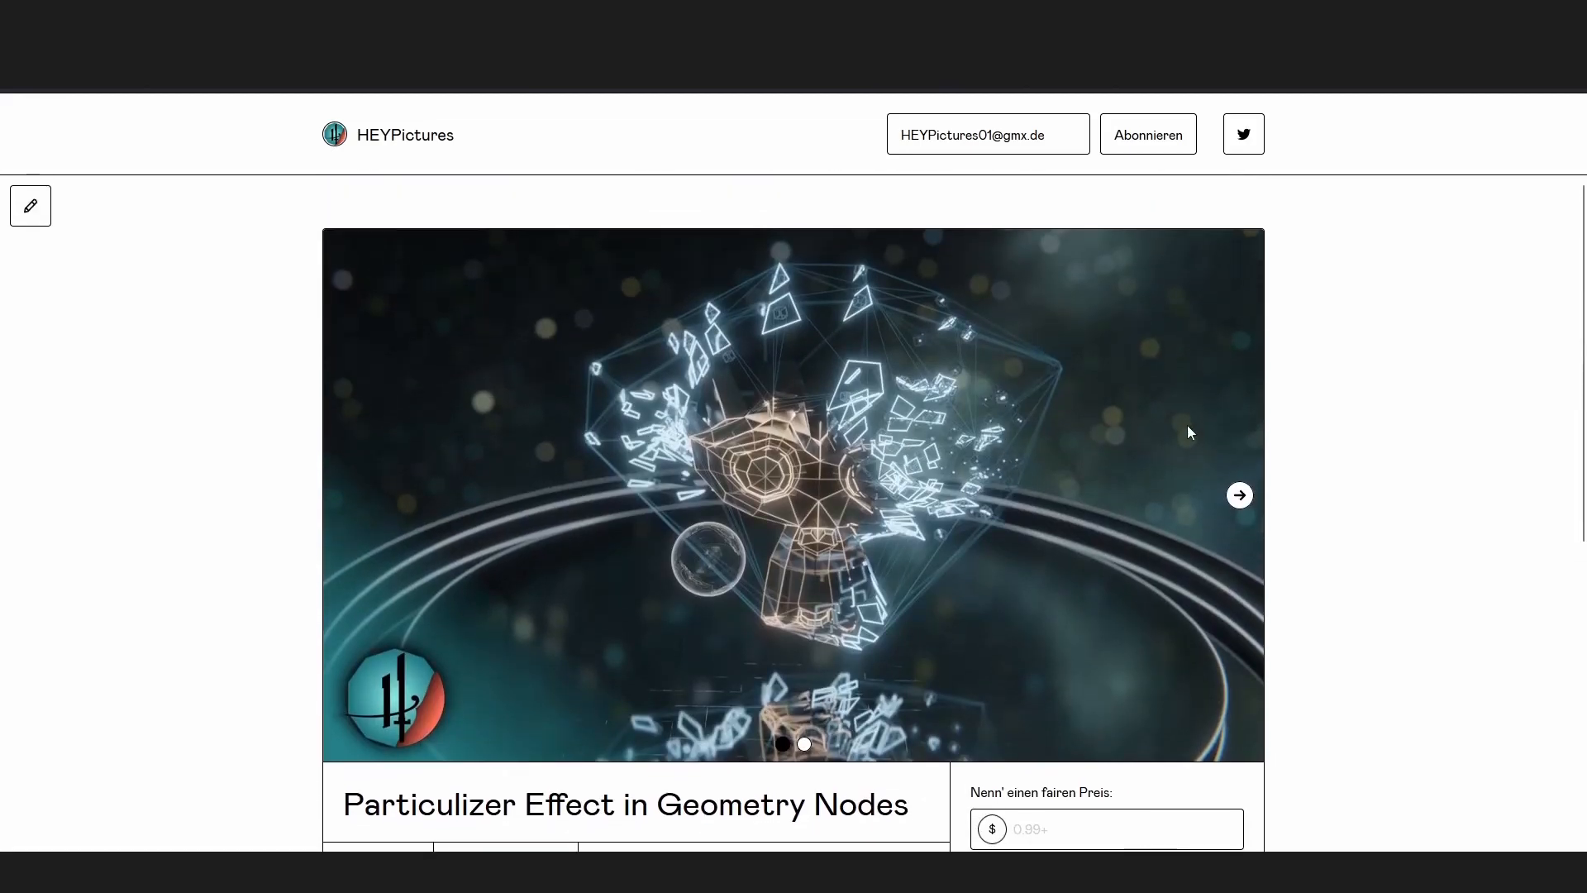
pyautogui.click(1238, 494)
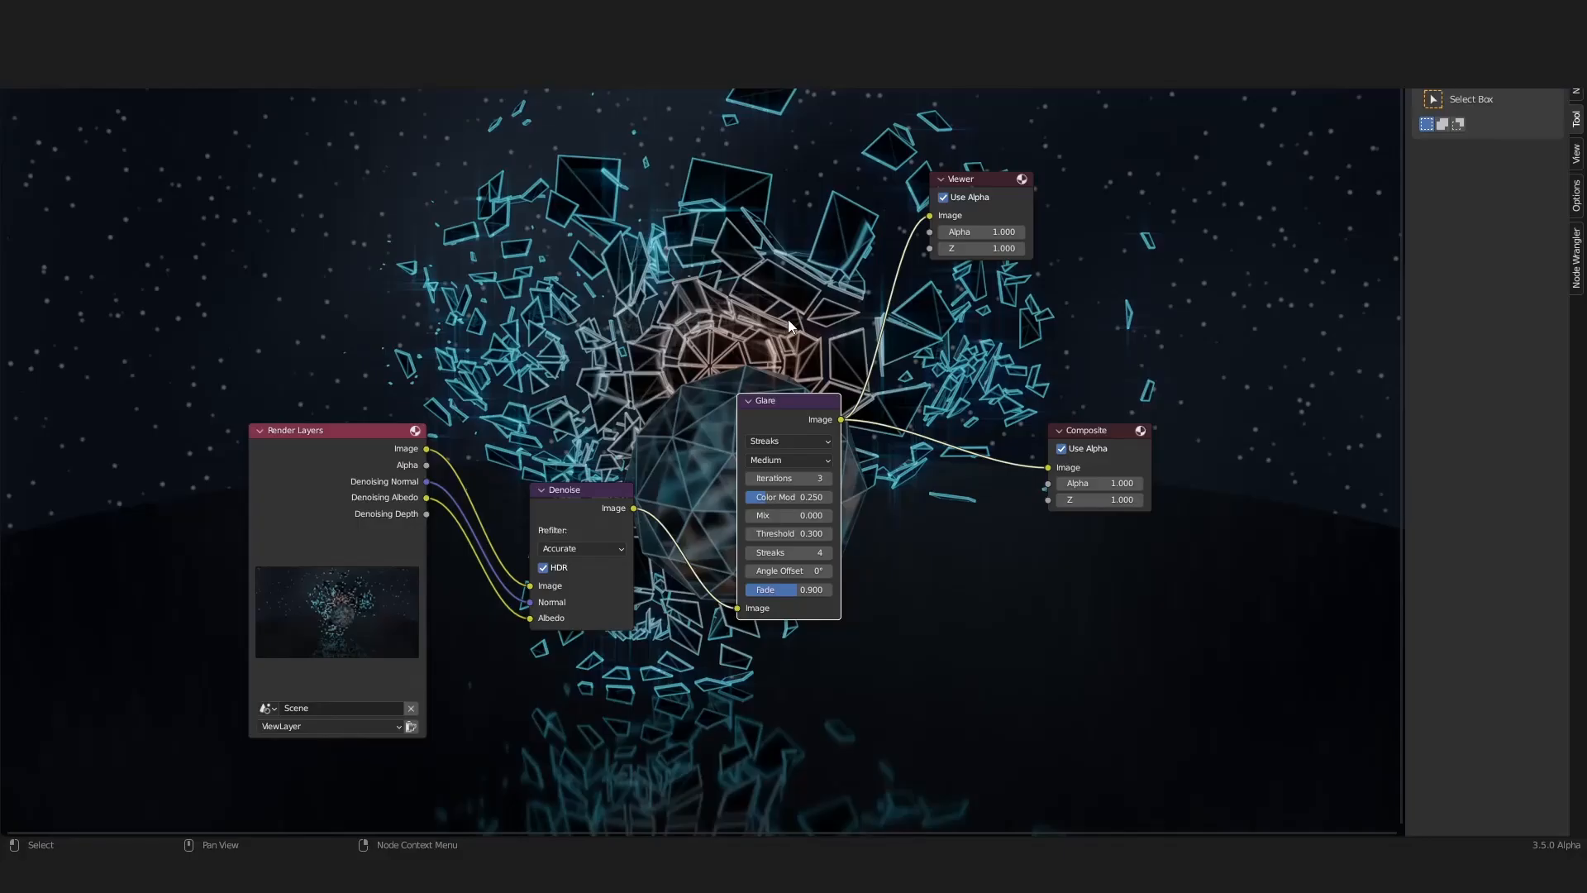